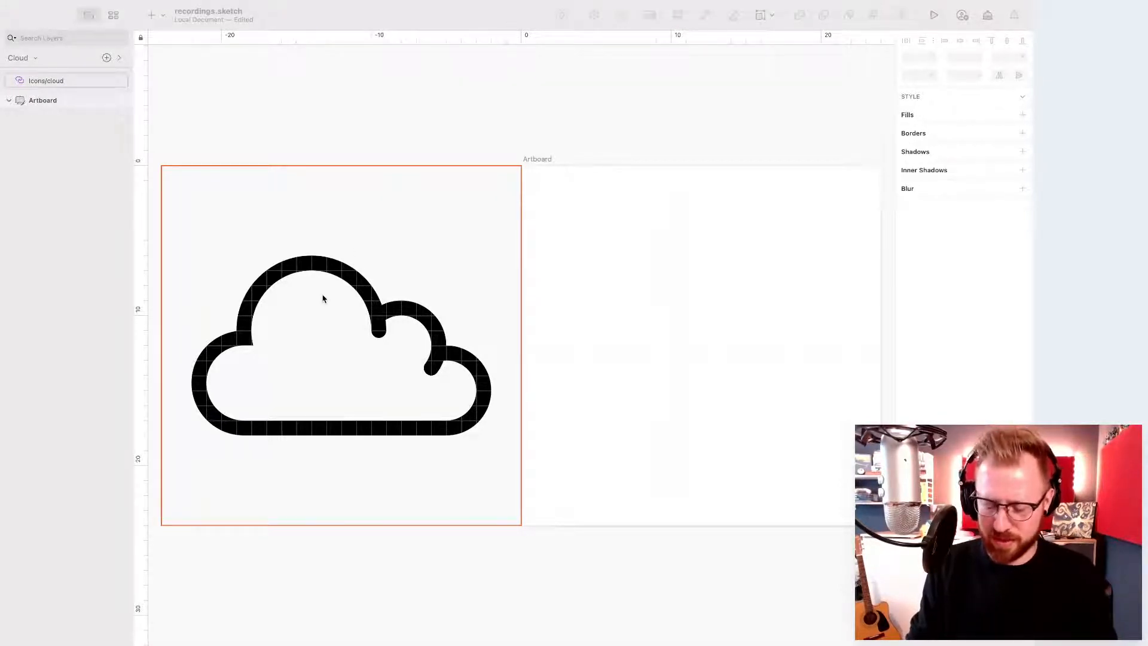
- Draw a 7 by 7 circle over the leftmost lobe of the reference cloud
click(358, 122)
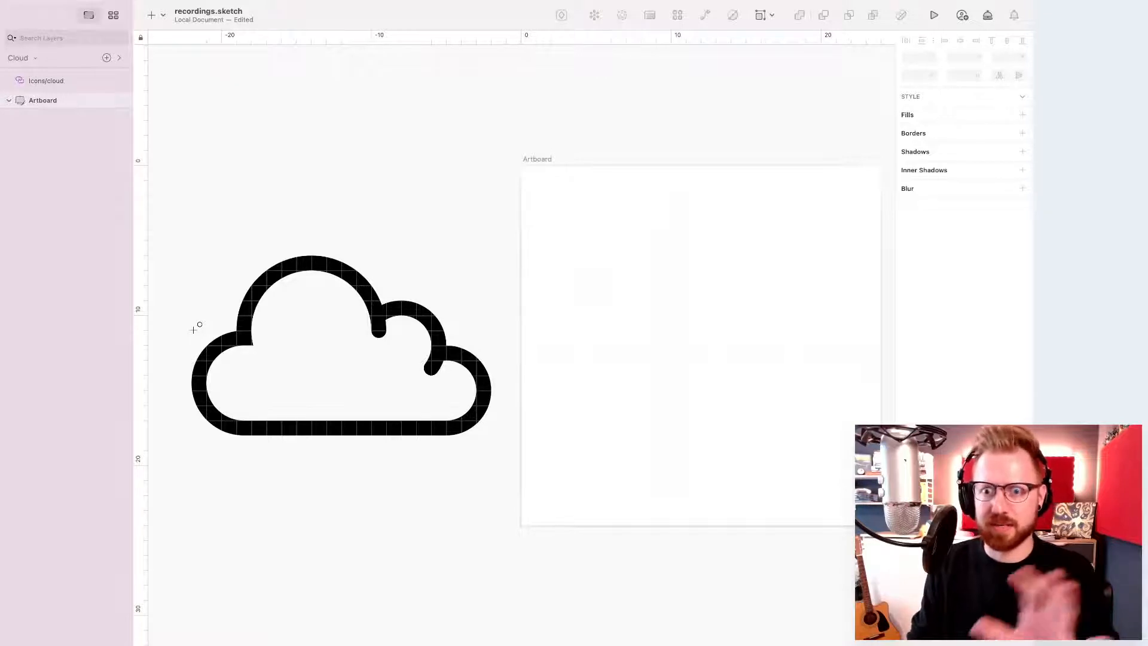
drag(193, 333, 297, 435)
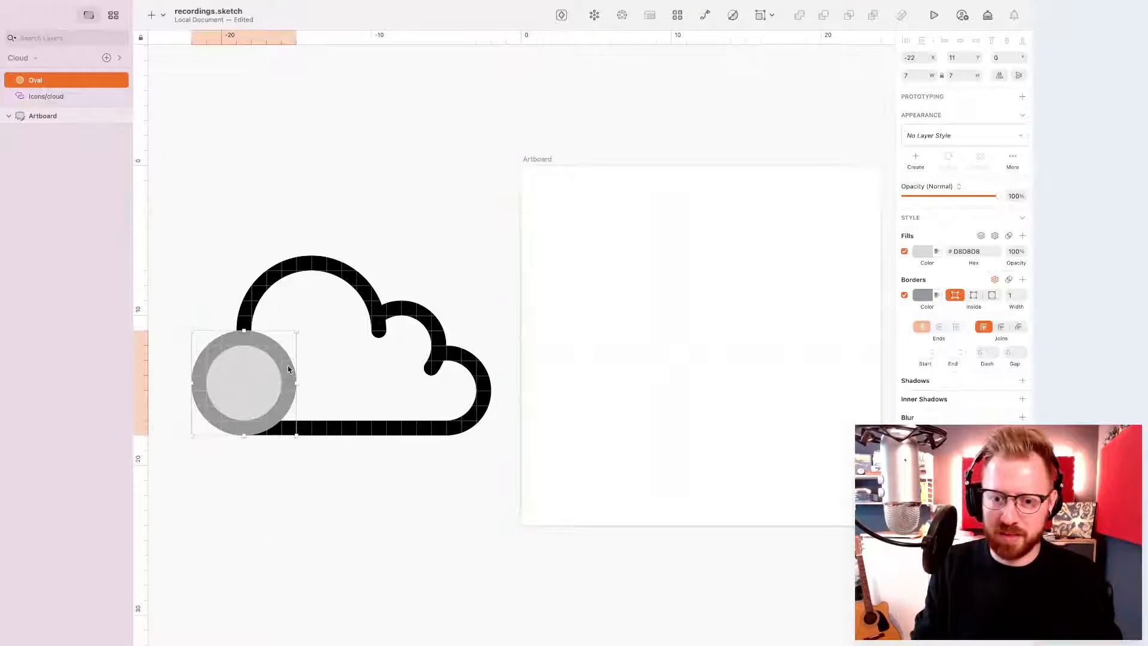
- Duplicate the circle, enlarge the copy to 10 by 10 and fit it over the cloud's largest lobe at X -19, Y 6
key(cmd+d)
key(Up)
key(Up)
key(Up)
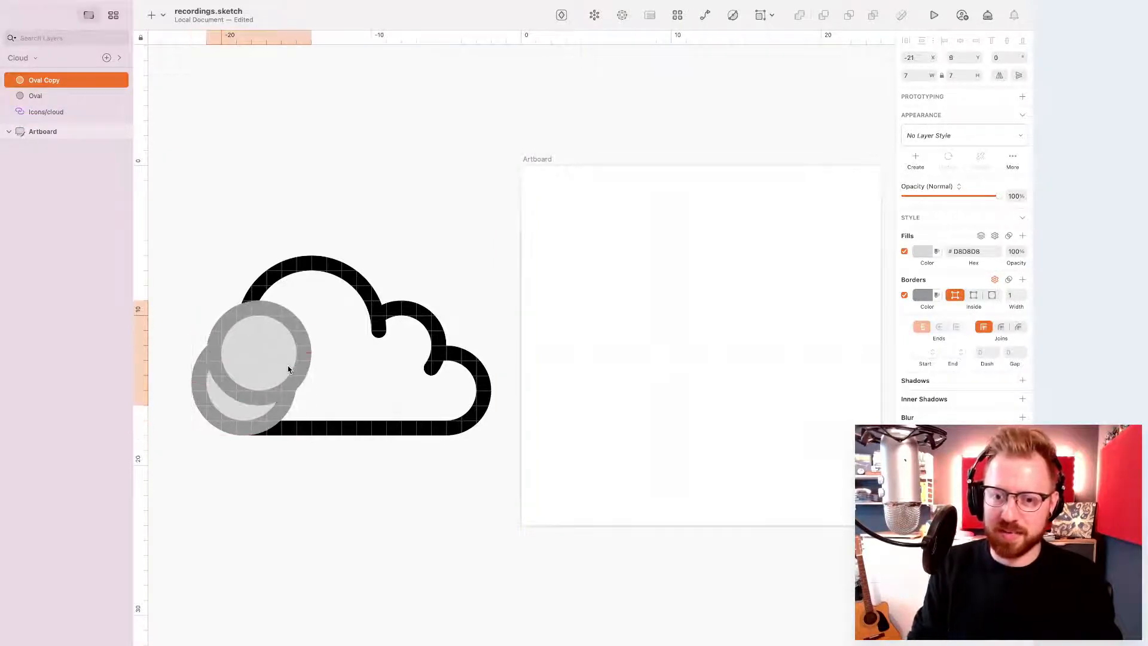
key(Right)
key(Right)
key(Up)
key(Right)
key(Up)
key(Up)
key(Down)
key(super+Right)
key(super+Right)
key(super+Right)
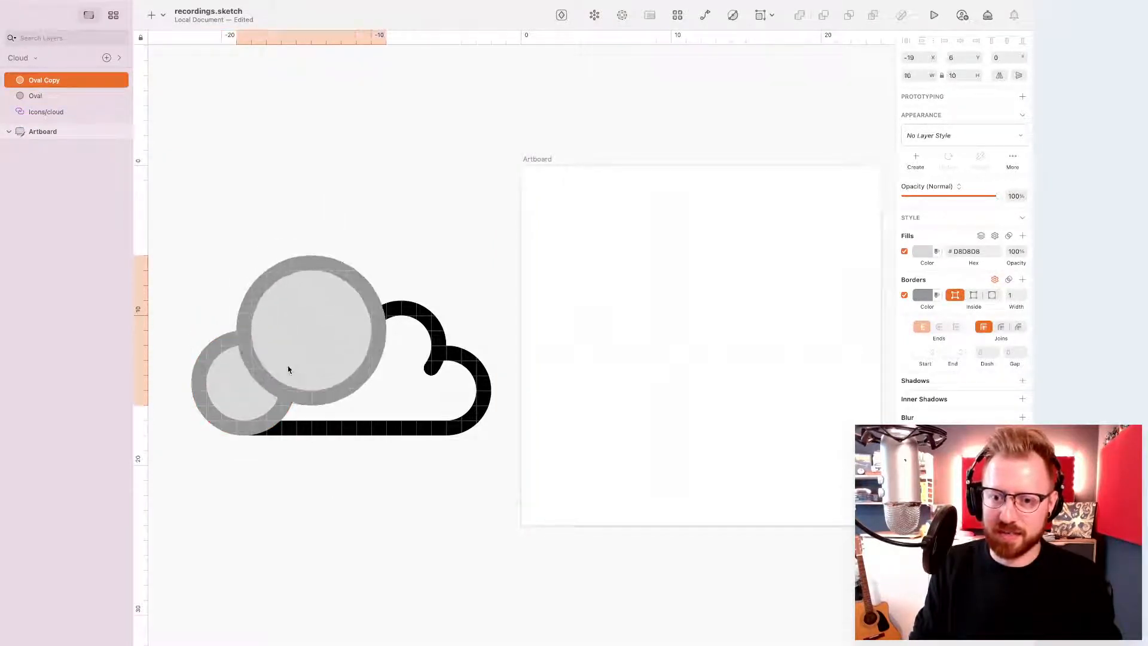
key(Up)
key(Left)
key(Left)
key(Down)
key(Right)
key(Right)
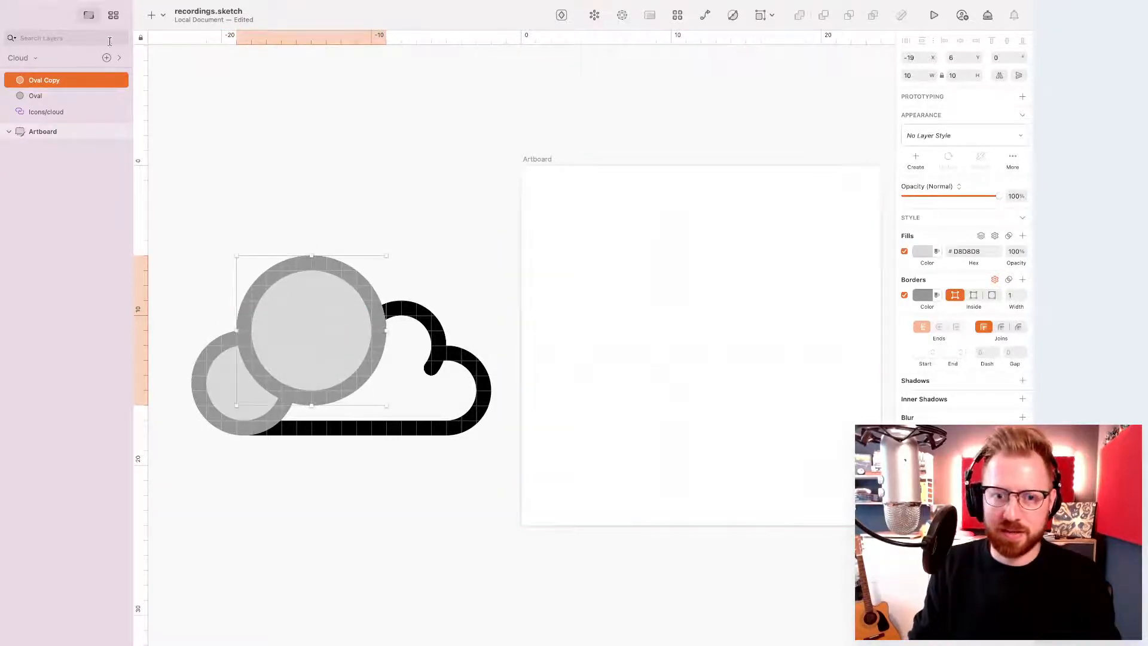
- Toggle the large circle's visibility to compare it with the cloud outline underneath
click(120, 81)
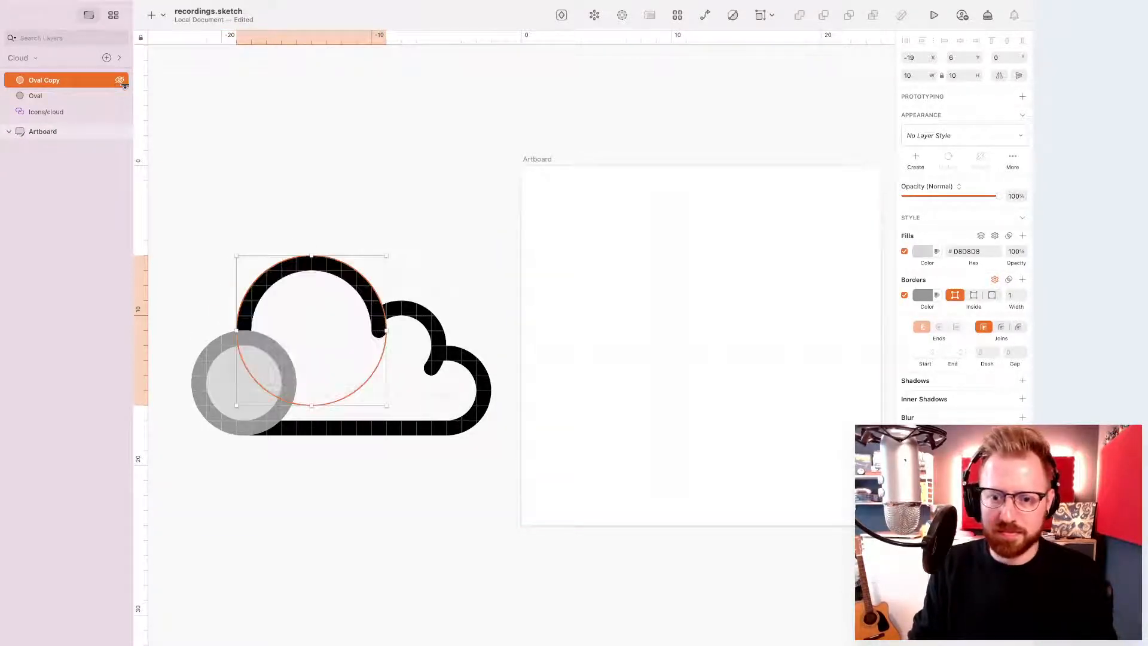
click(120, 81)
click(120, 81)
click(120, 81)
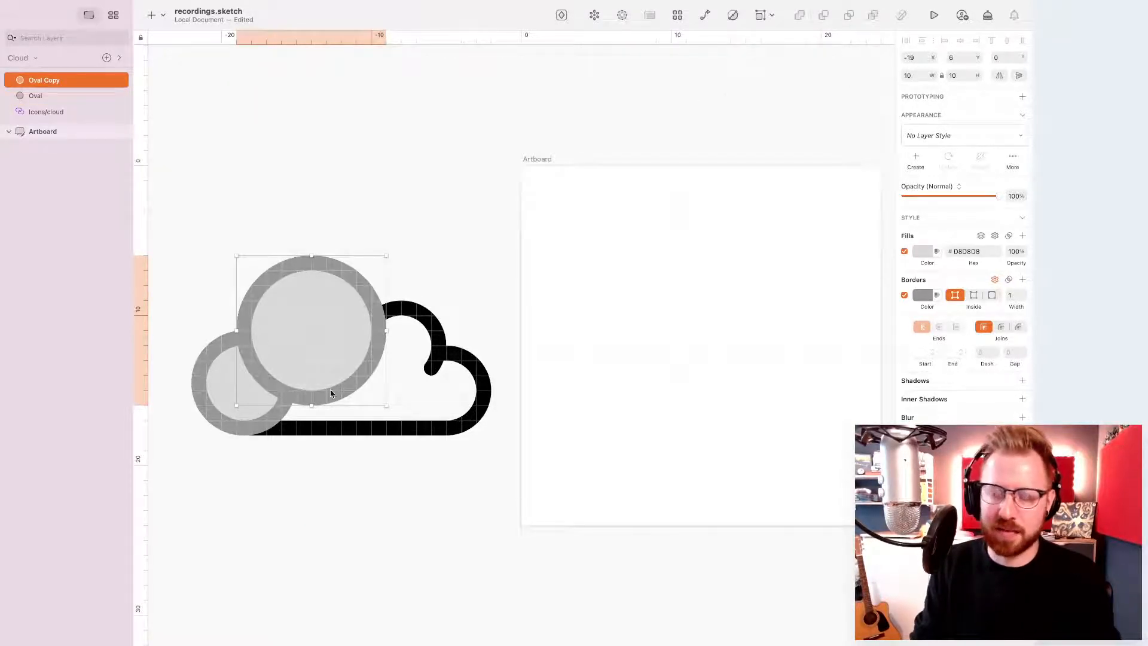
- Duplicate the large circle, shrink the copy to 6 by 6 and fit it over the cloud's upper right lobe at X -11, Y 9
key(super+d)
key(Right)
key(Right)
key(Right)
key(Right)
key(Down)
key(Down)
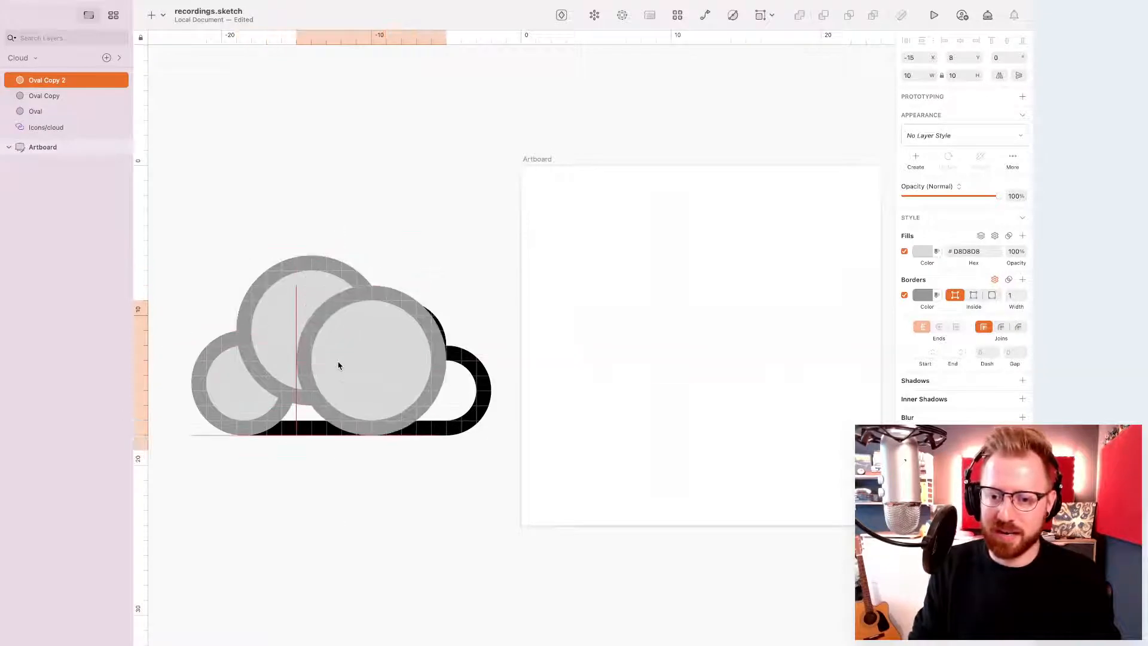
key(Down)
key(Right)
key(Right)
key(super+Left)
key(super+Left)
key(super+Left)
key(super+Left)
key(Right)
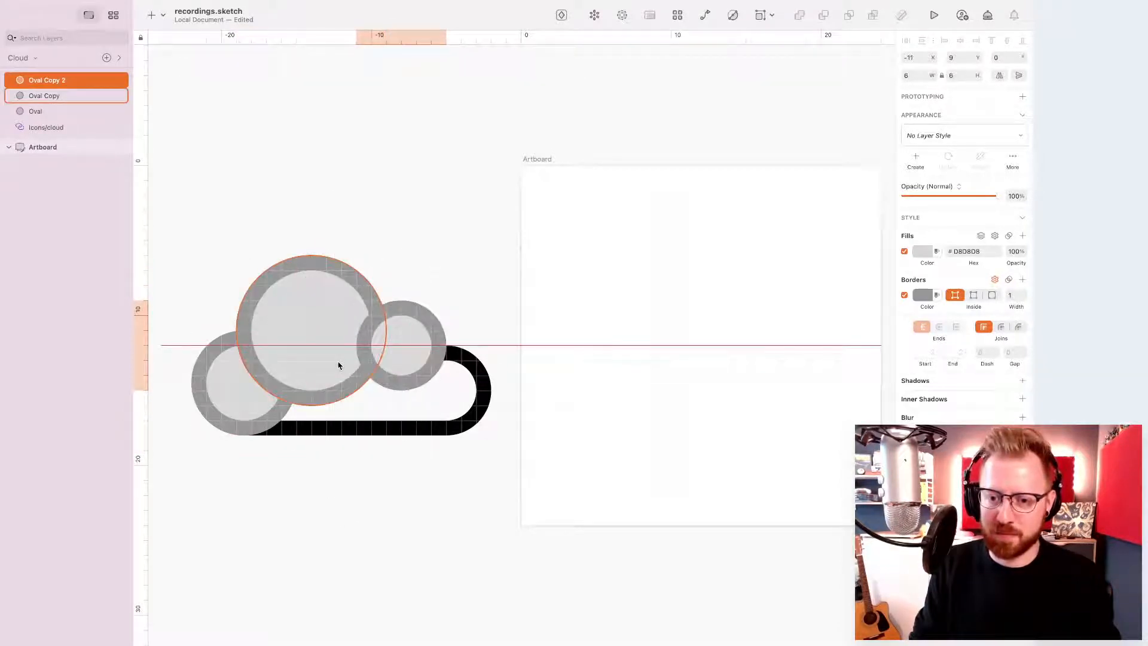
- Duplicate the 6 by 6 circle and place the copy over the cloud's rightmost lobe at X -8, Y 12
key(super+d)
key(Down)
key(Down)
key(Down)
key(Right)
key(Right)
key(Right)
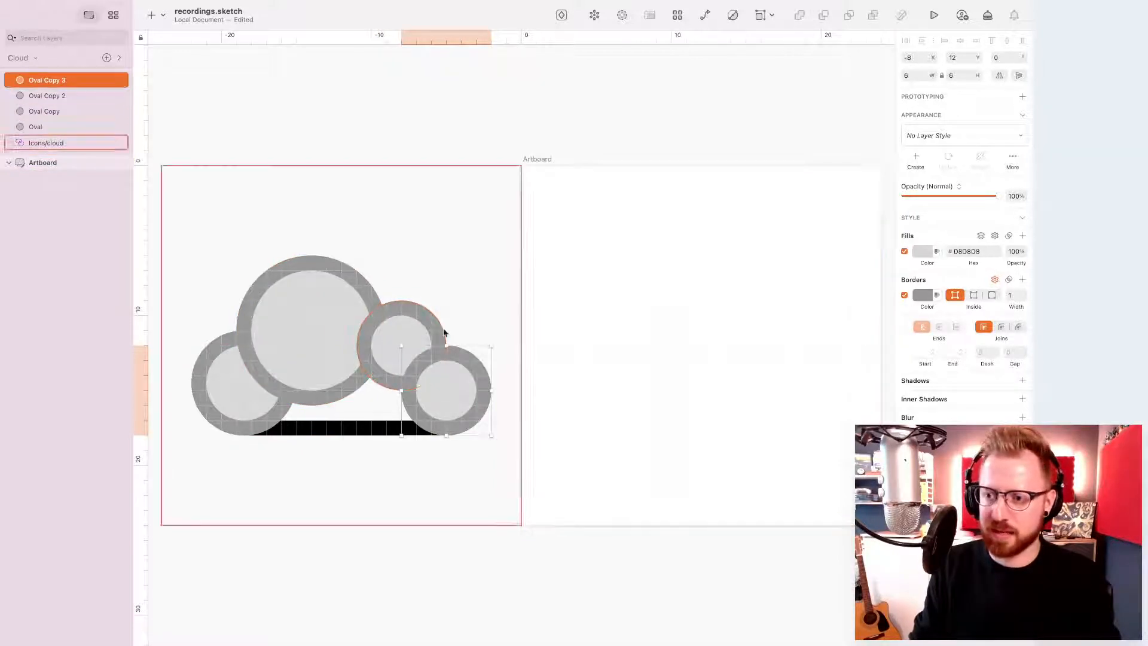
- Select all four circles and move them horizontally from the reference cloud onto the empty artboard
click(338, 287)
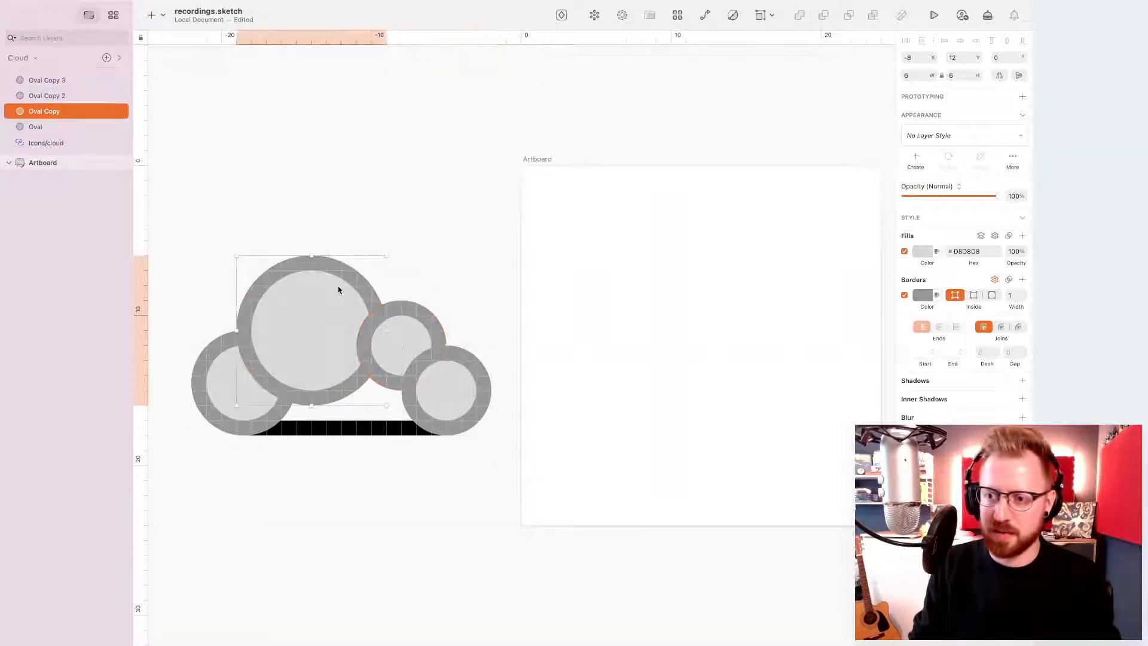
click(216, 389)
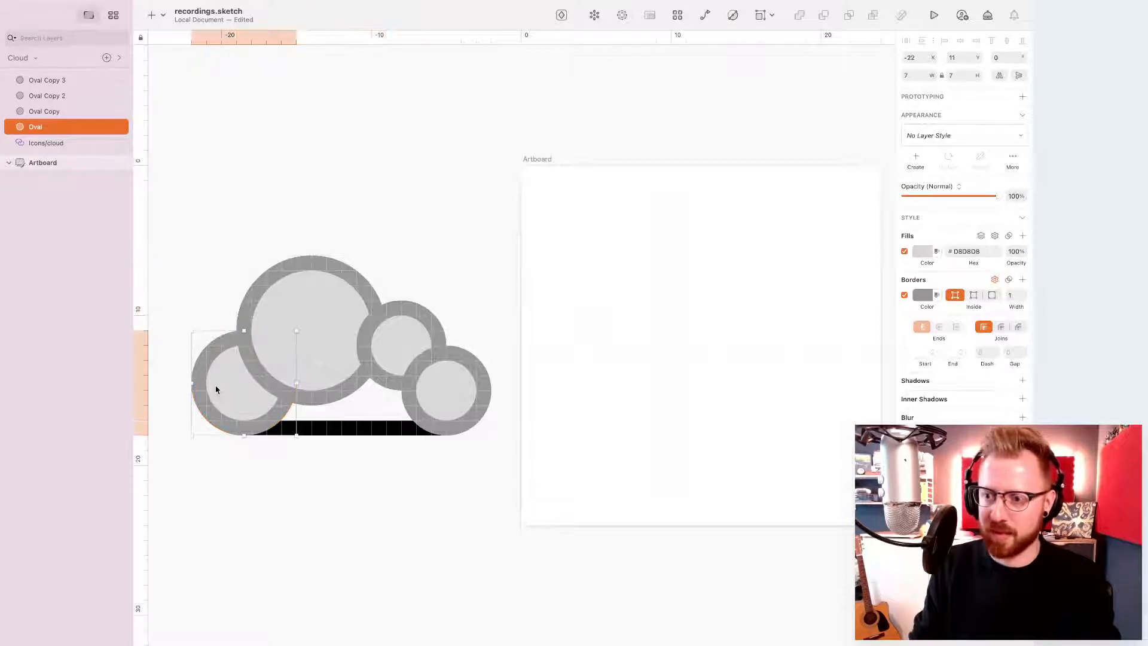
shift+click(321, 374)
shift+click(410, 374)
shift+click(411, 344)
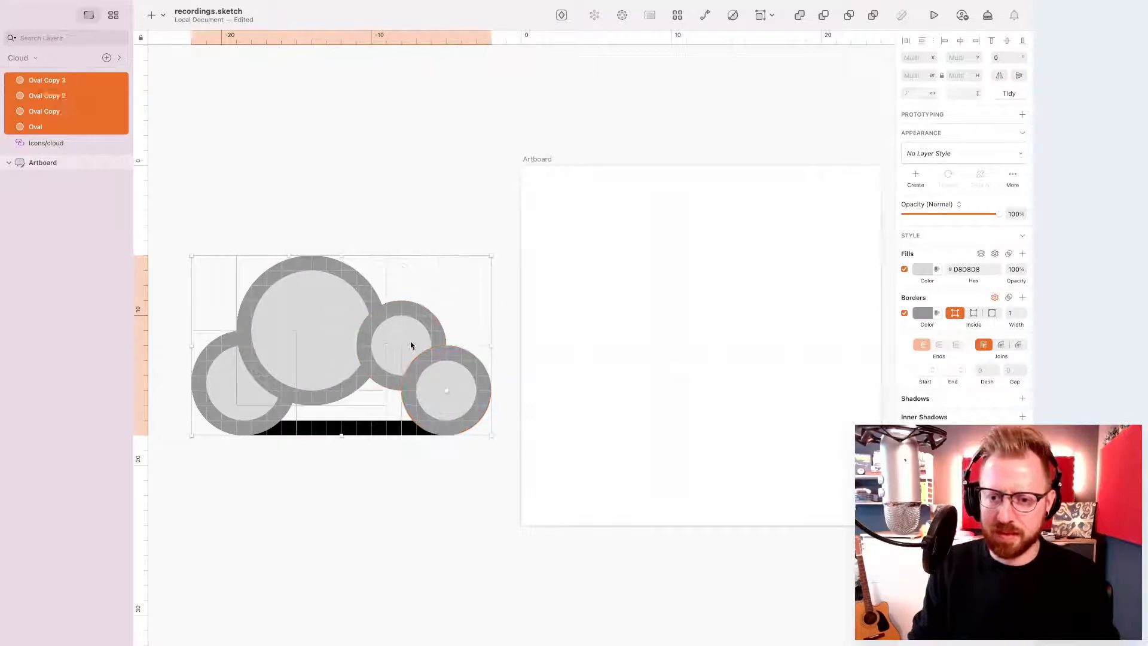
mouse_move(411, 345)
mouse_down()
mouse_move(861, 345)
mouse_move(771, 345)
mouse_up()
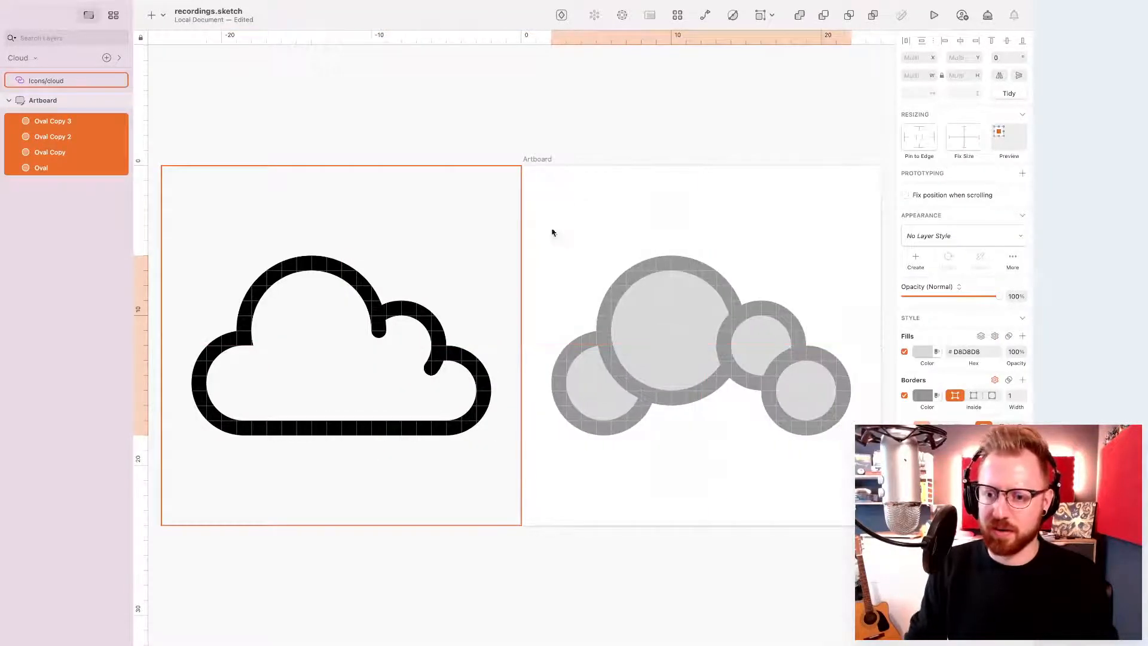
- Add vertical and horizontal guides at 2 and 22 on the artboard to mark a 2-unit safe margin
click(534, 160)
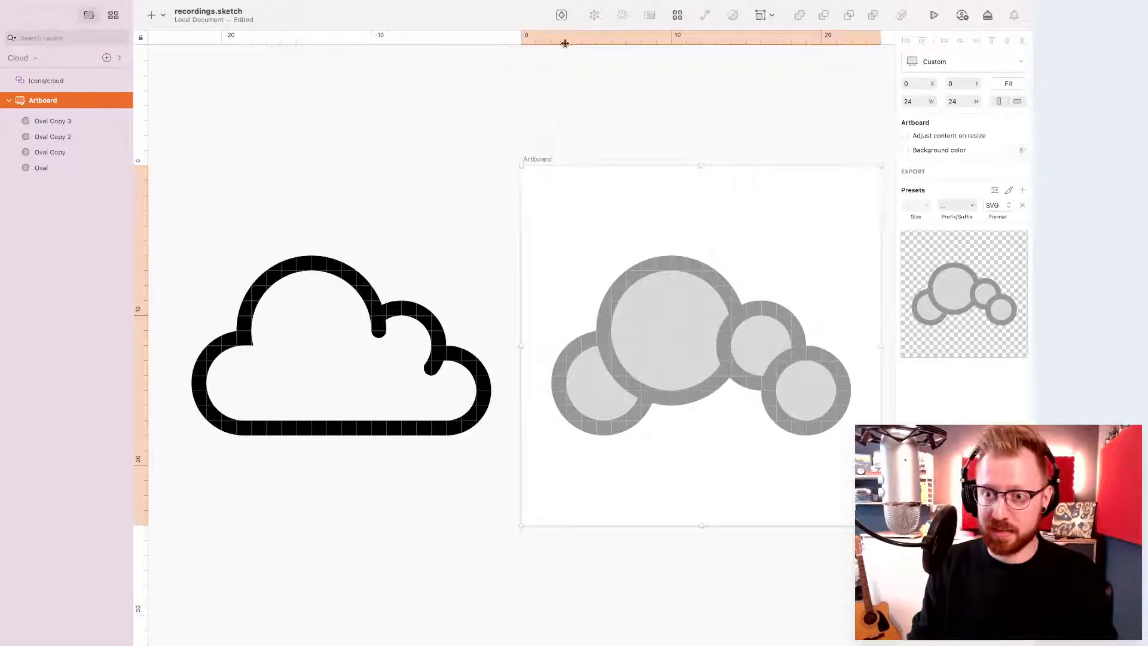
drag(565, 43, 551, 43)
click(851, 38)
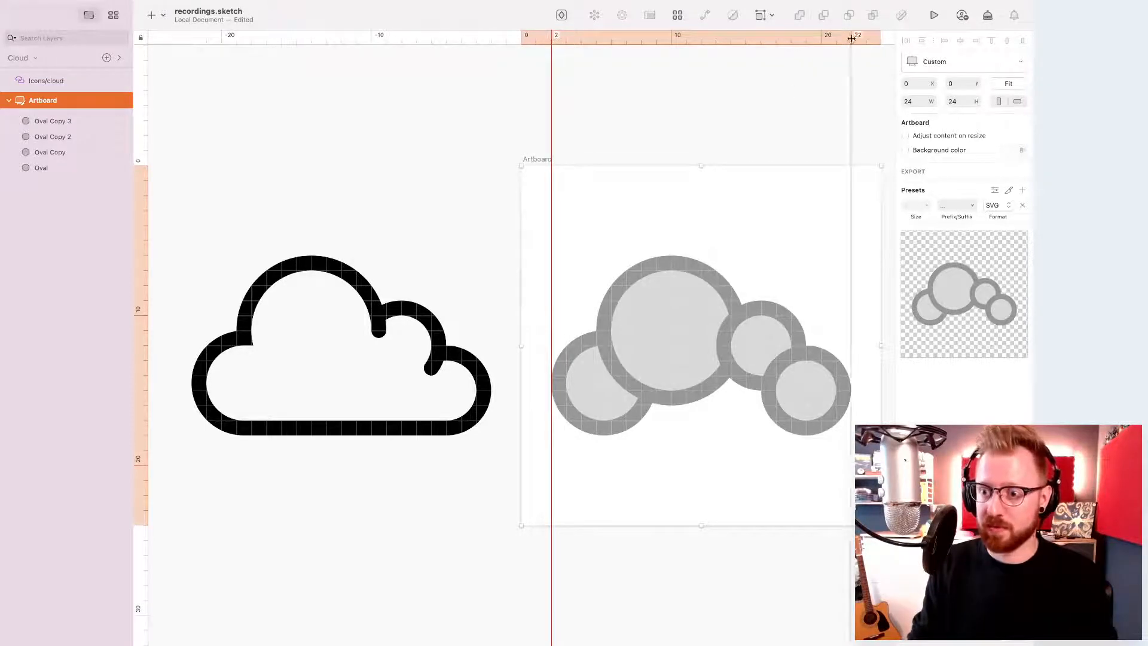
click(135, 180)
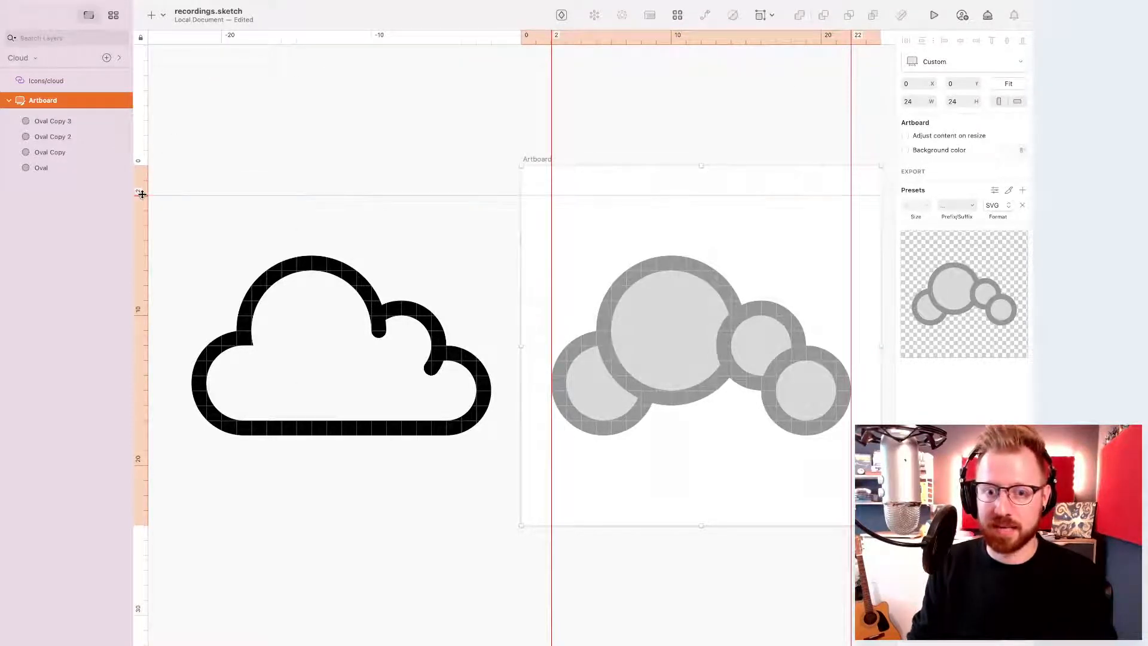
click(136, 196)
click(138, 494)
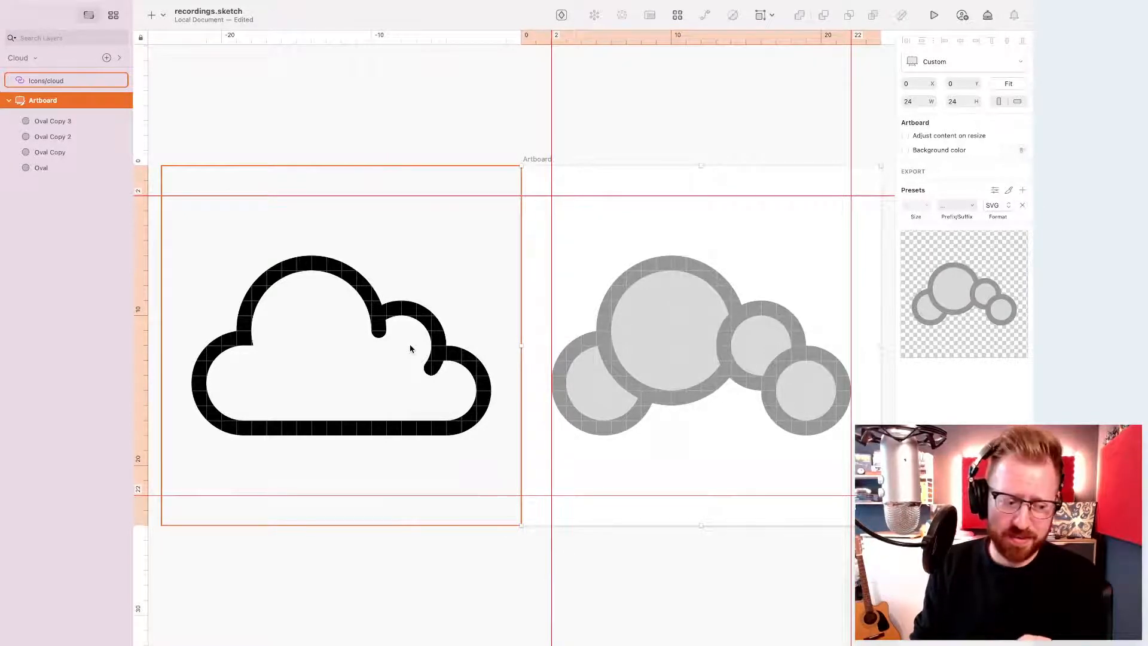
click(568, 407)
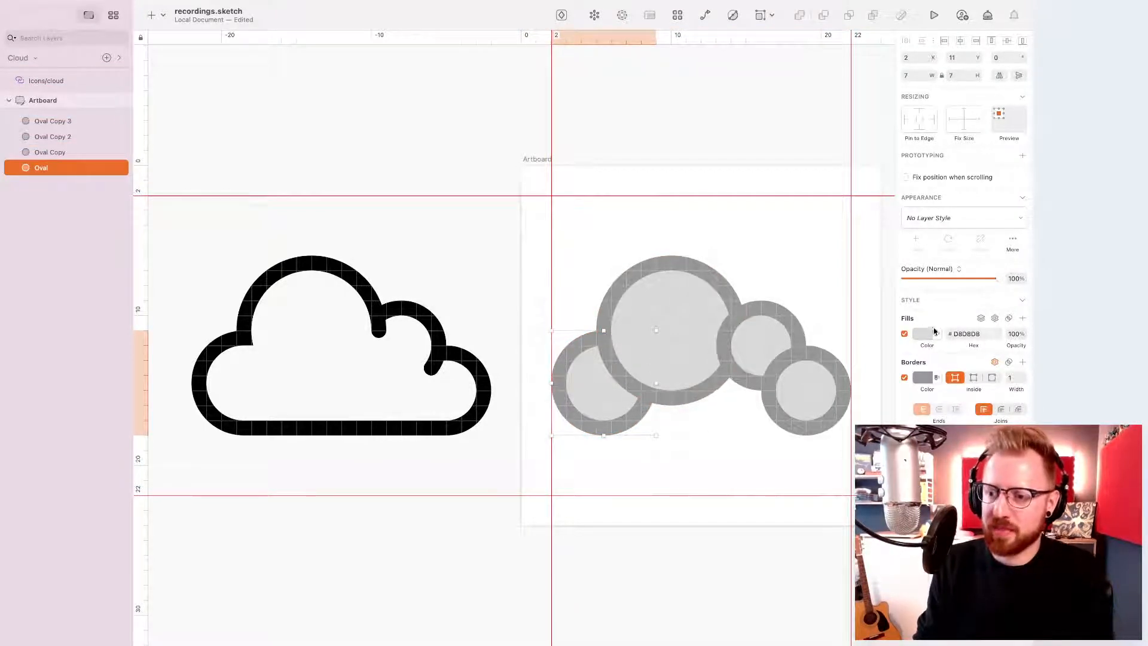
key(alt)
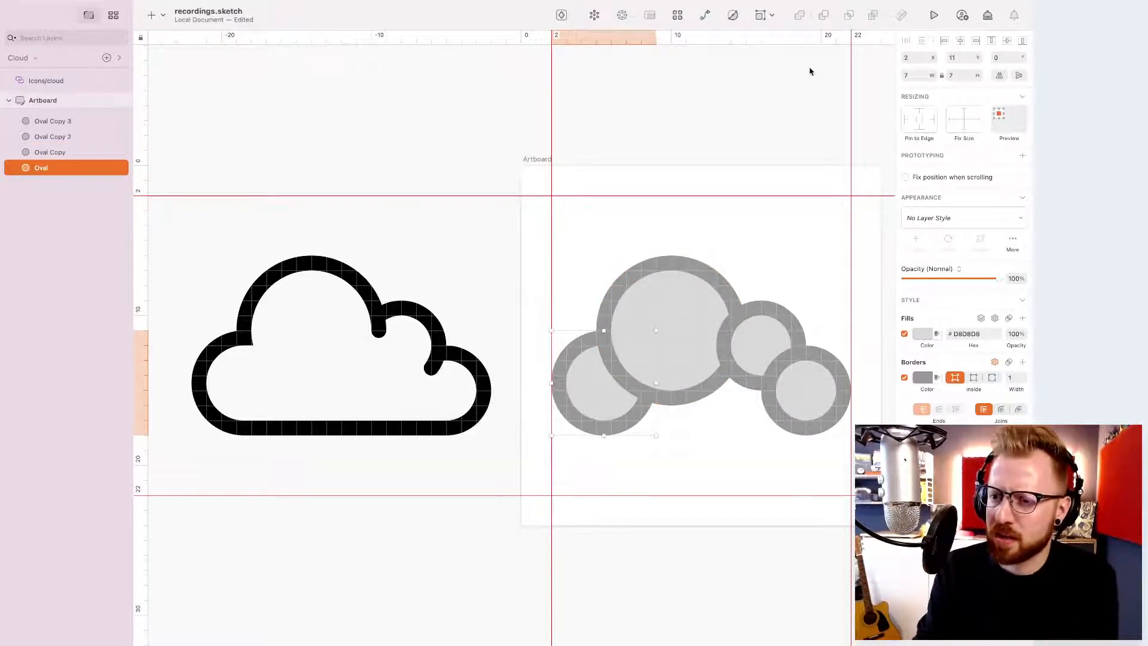
click(642, 243)
click(672, 303)
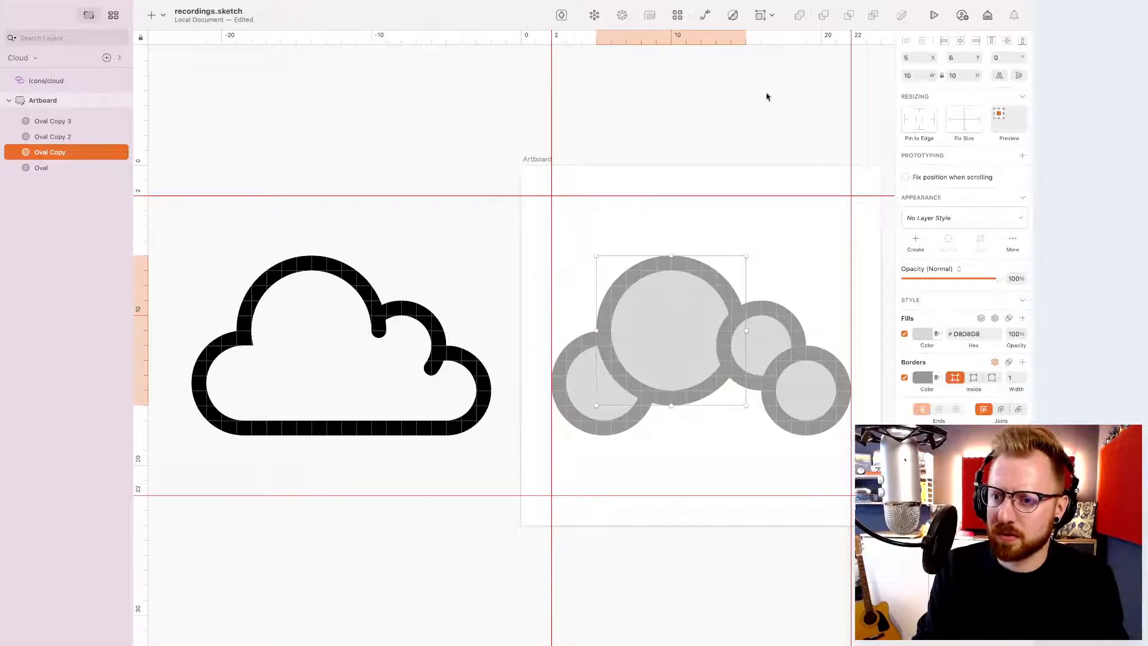
shift+click(557, 367)
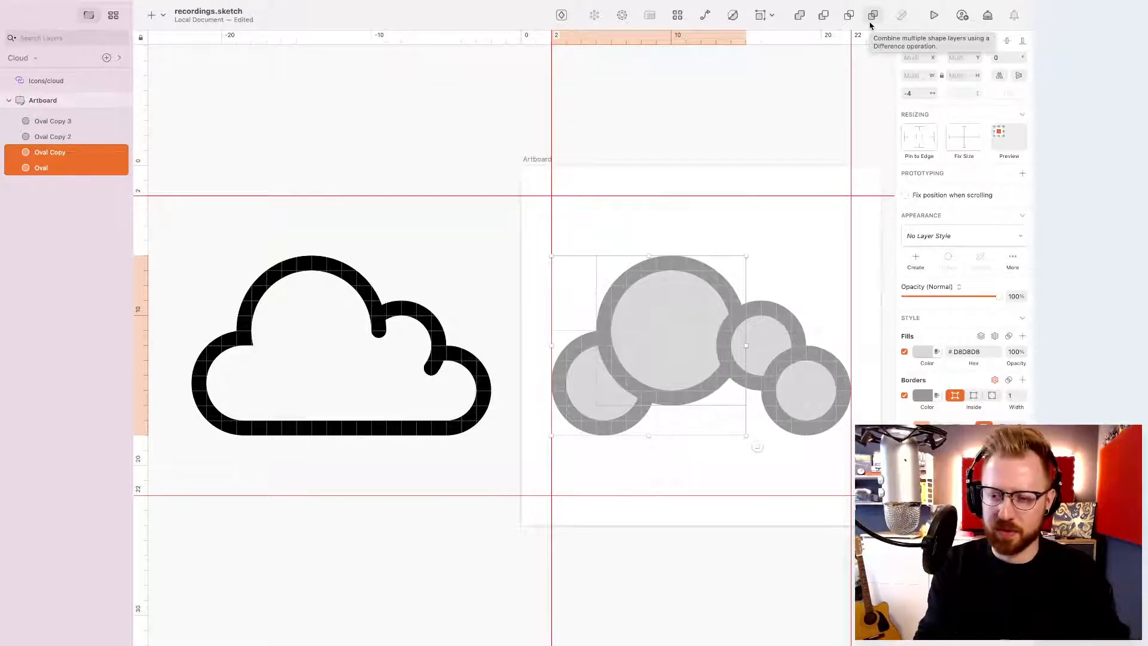
click(715, 215)
click(577, 400)
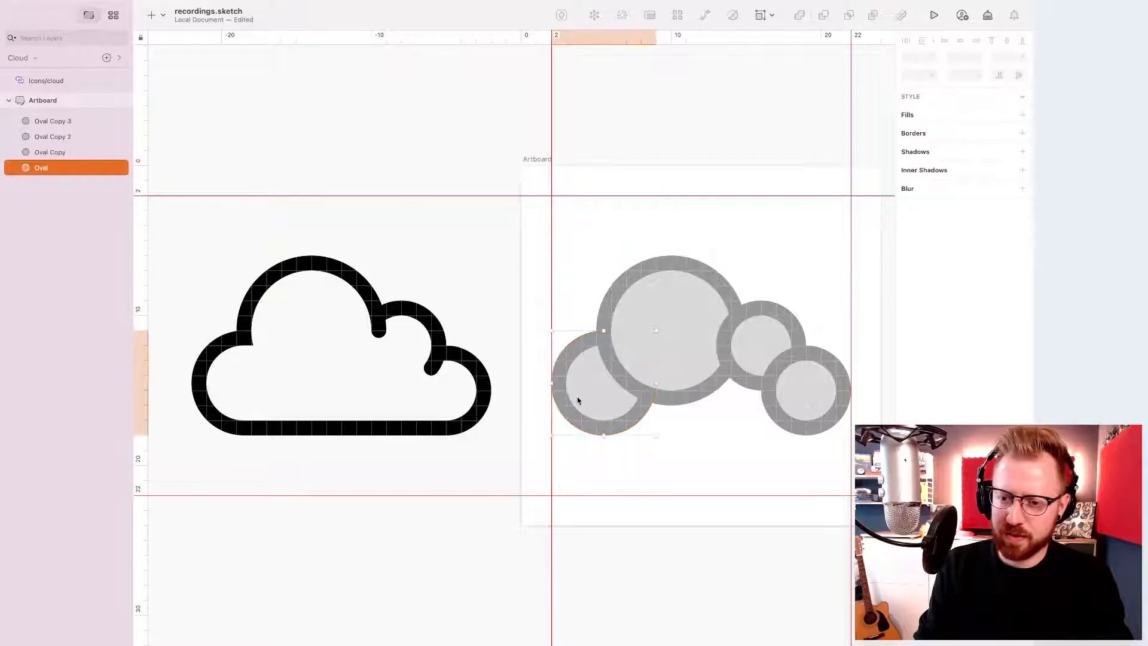
- Select the two 6 by 6 circles and move them up so the higher one touches the artboard's upper edge
click(761, 363)
shift+click(816, 423)
key(shift+Up)
key(shift+Up)
key(shift+Down)
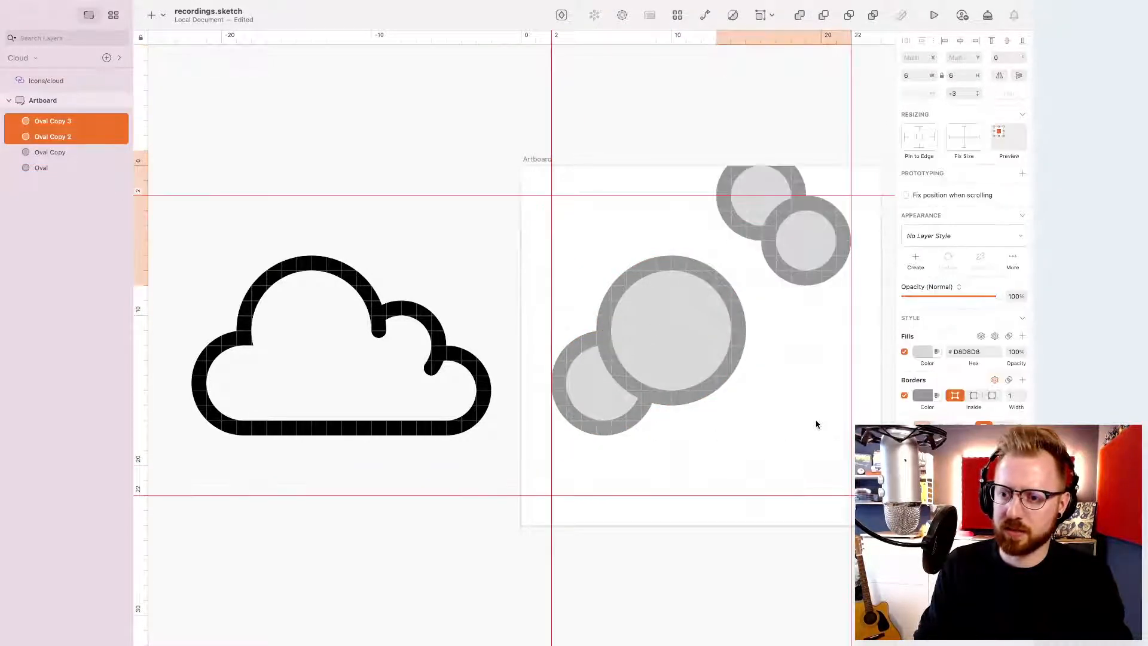
key(Left)
key(Right)
key(Down)
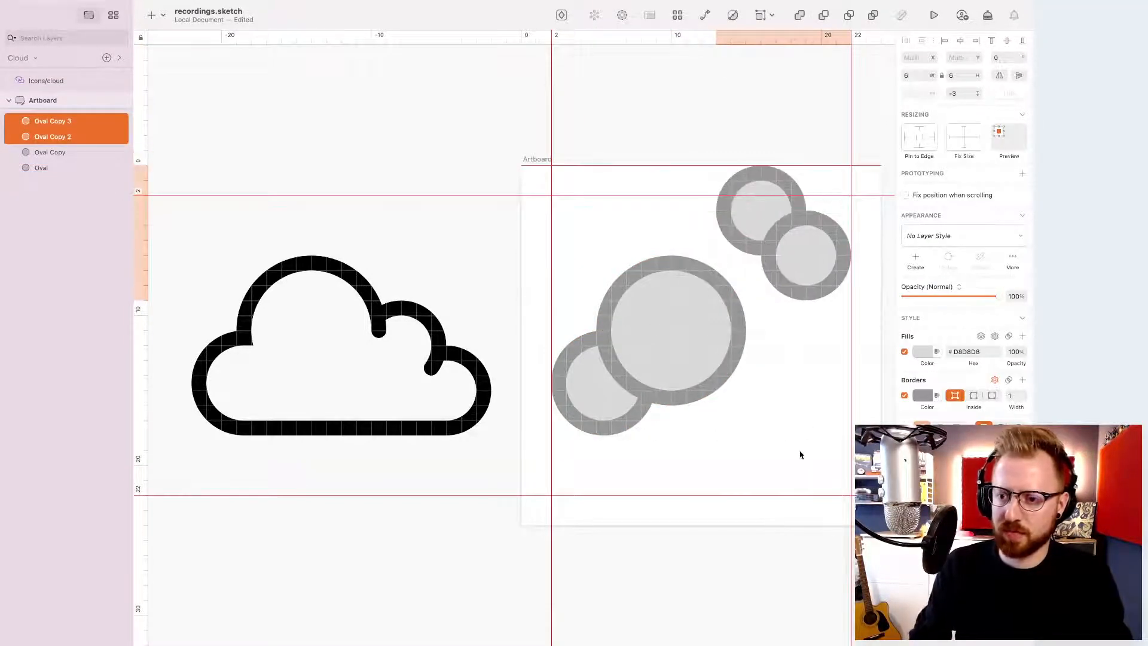
- Move the lower of the two small circles to X 17, Y 0, level with and overlapping its neighbour
click(813, 326)
click(826, 252)
key(Up)
key(Up)
key(Up)
key(Right)
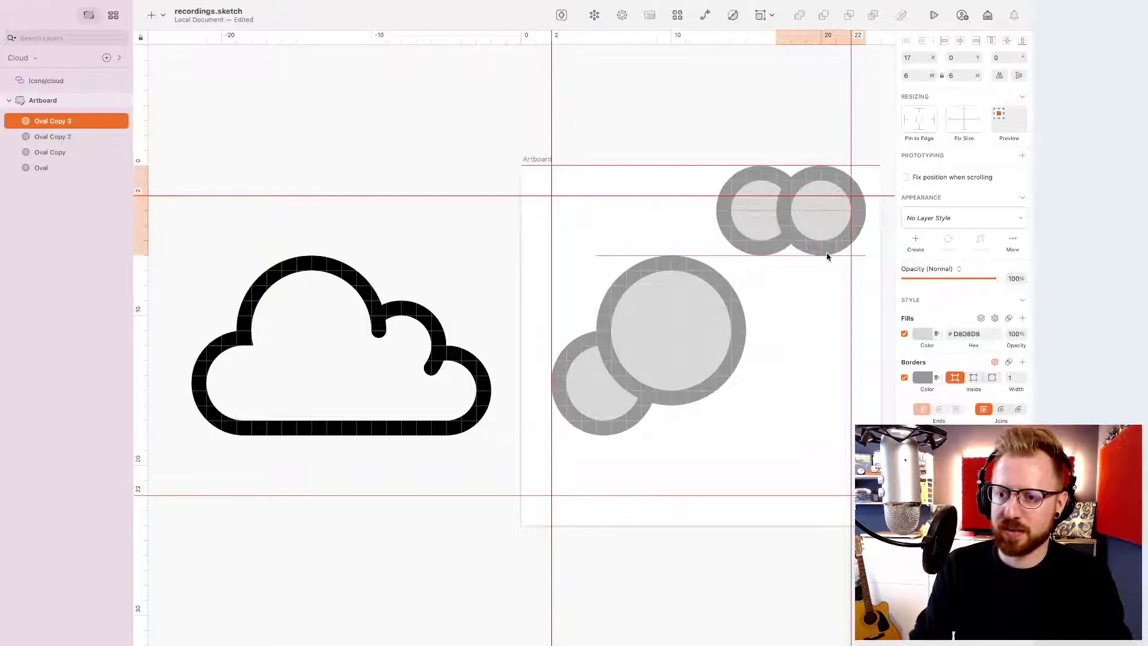
- Try combining the two overlapping small circles with Union, and separate them again
shift+click(734, 190)
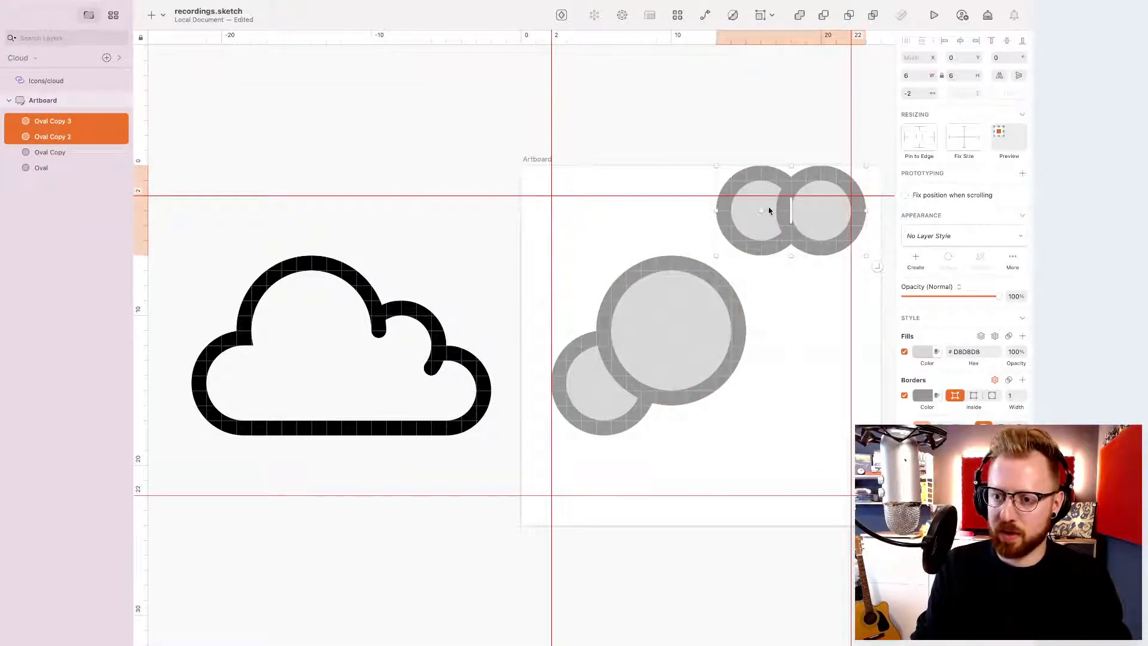
click(801, 16)
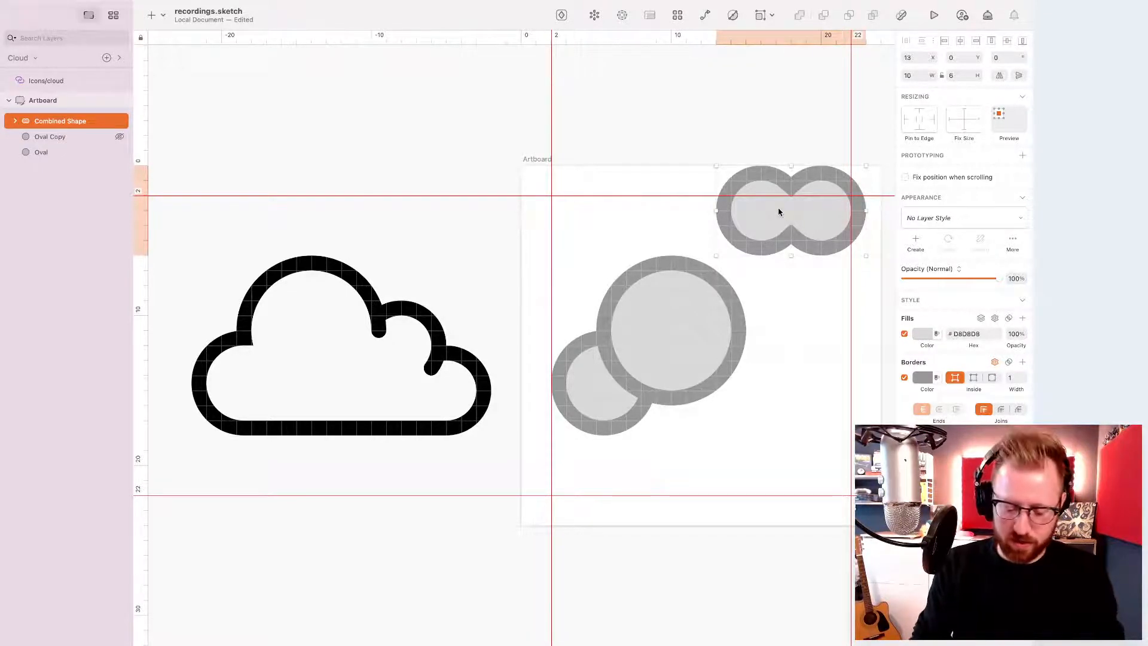
key(super+shift+g)
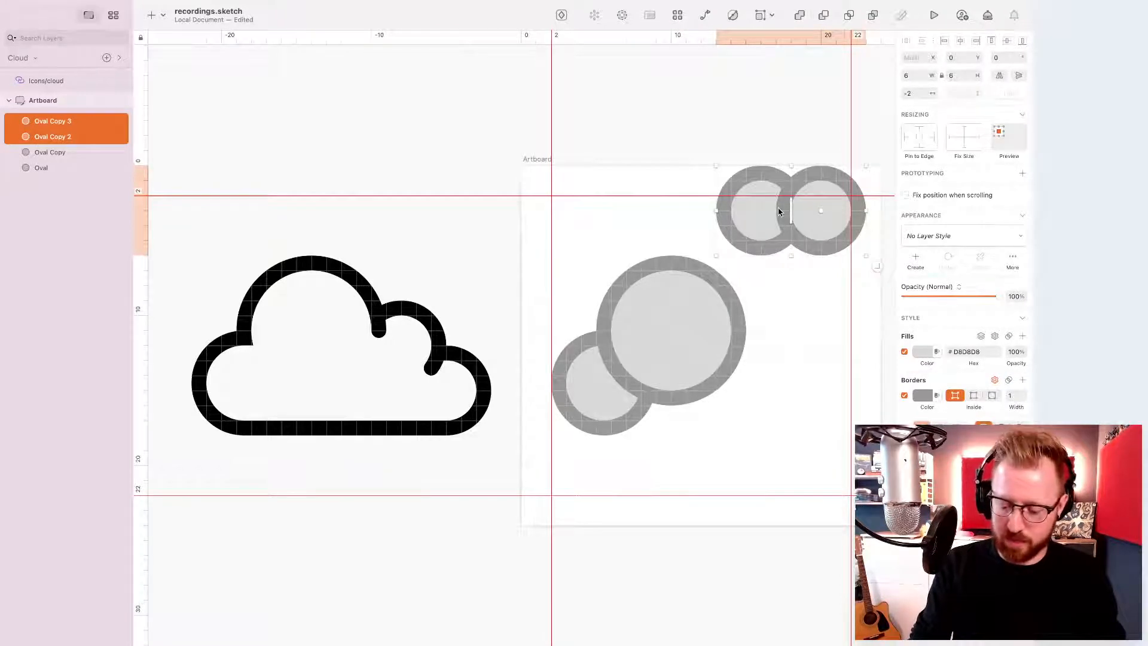
- Try the Intersect and Subtract operations on the two overlapping small circles, undoing each result
key(super+alt+i)
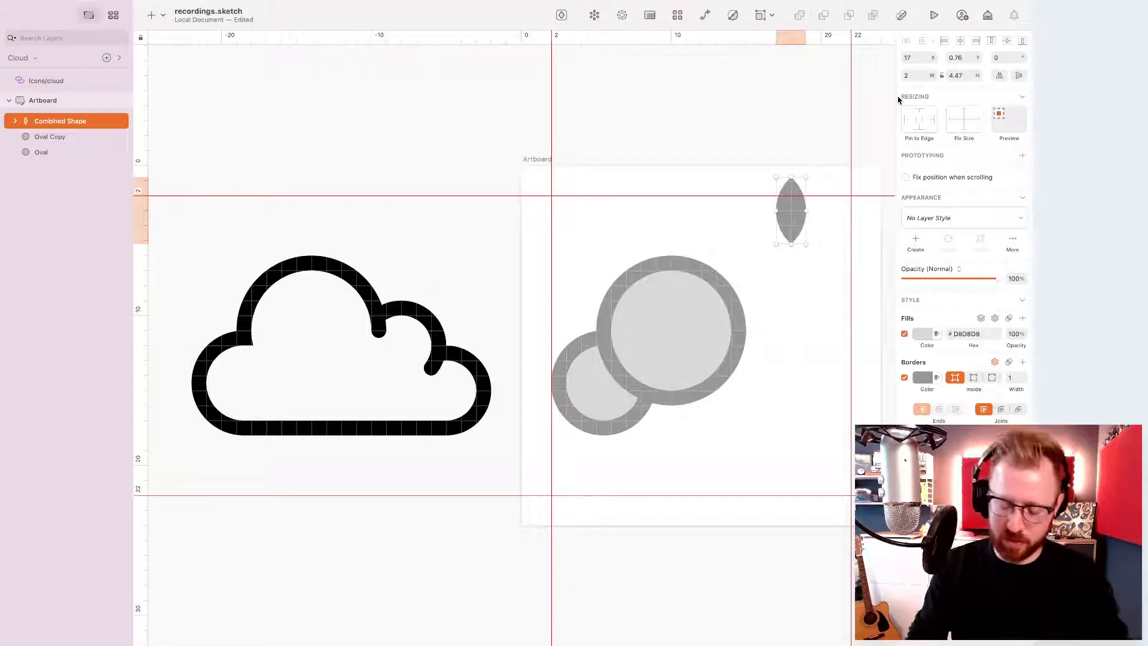
key(super+z)
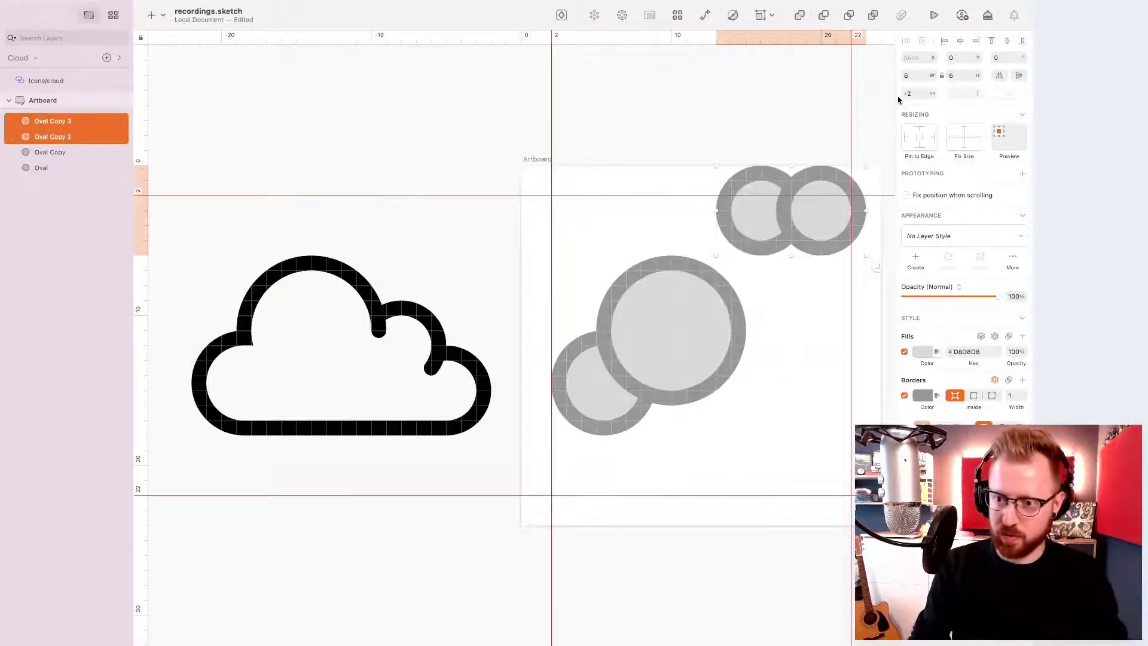
key(alt)
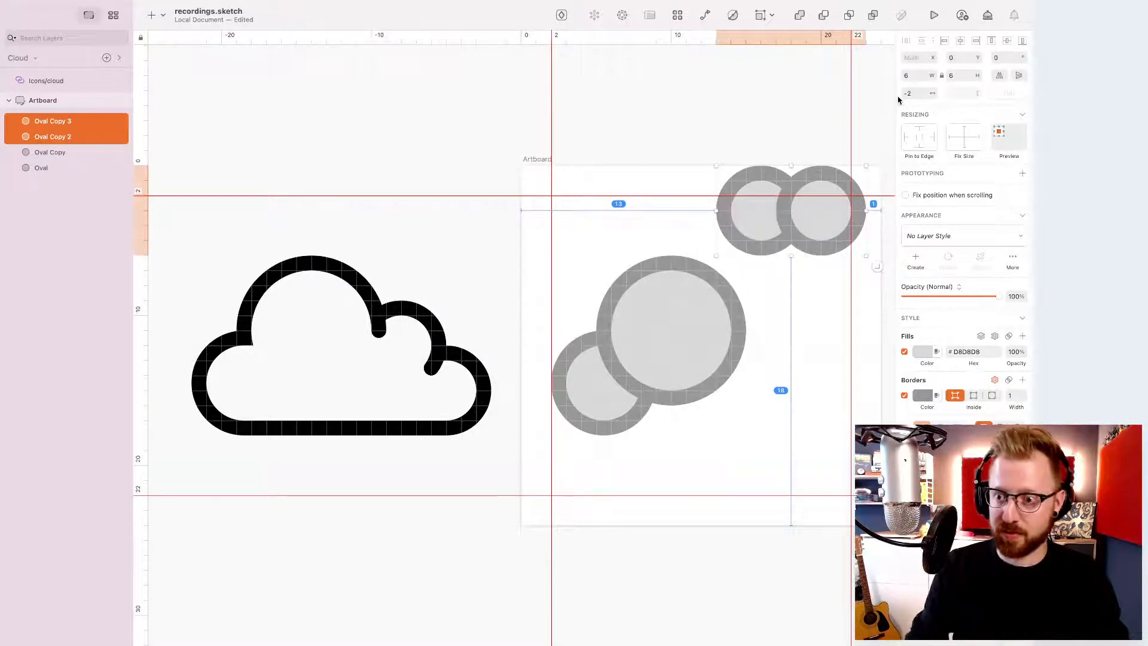
key(alt+super+s)
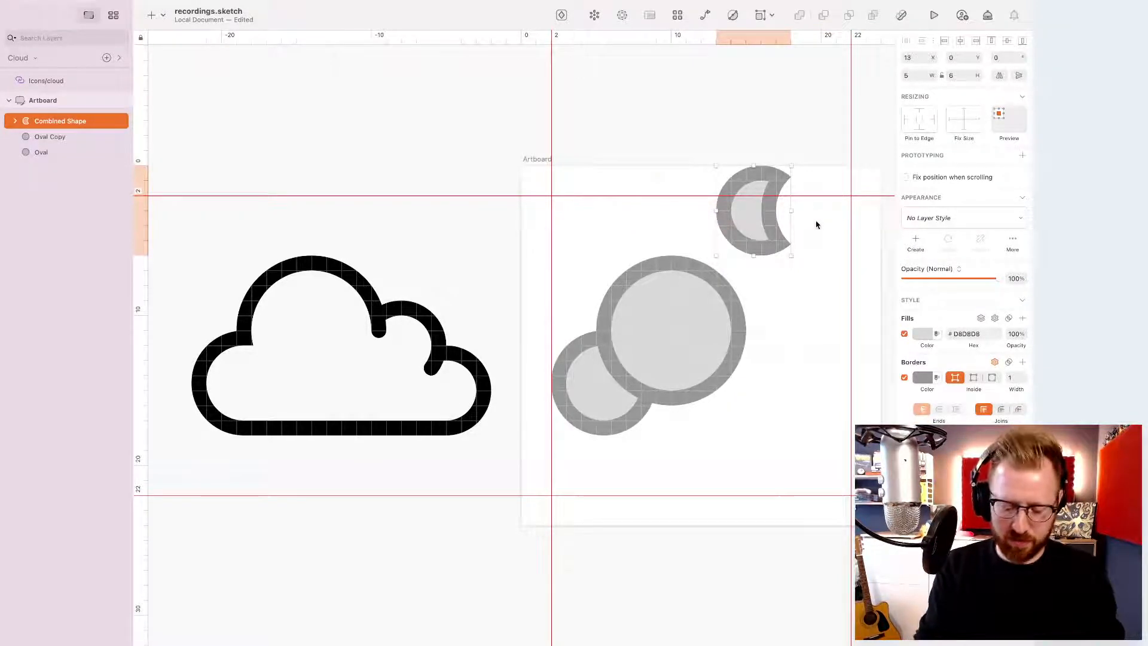
key(super+z)
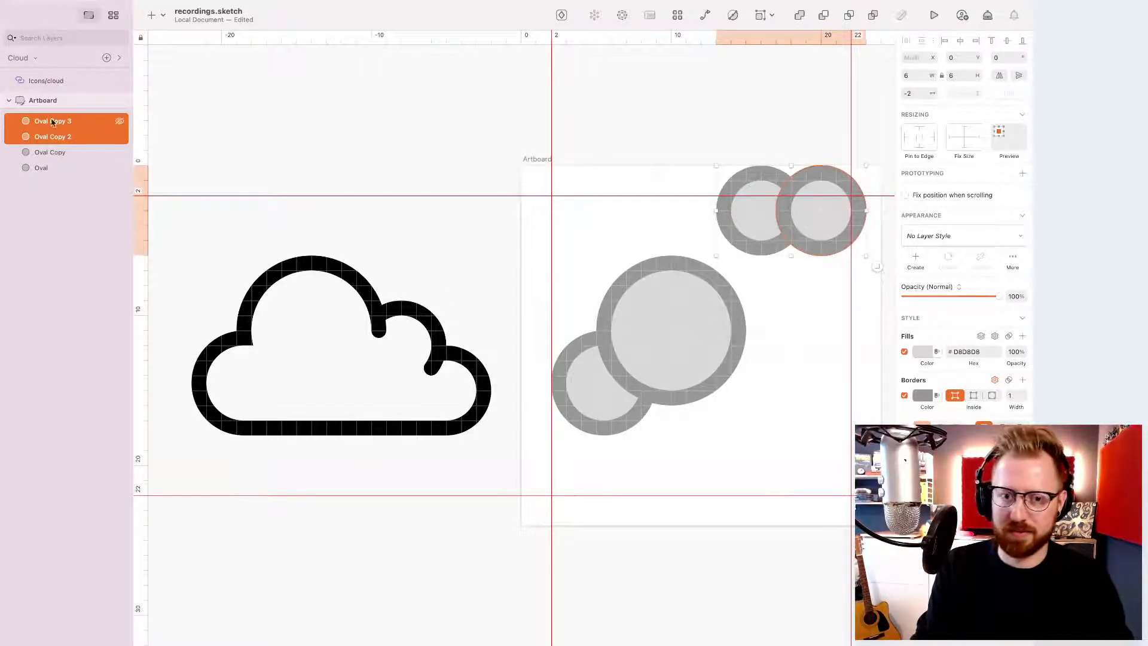
- Check the stacking order by selecting the bottommost circle and each of the two small circles in the layer list
click(48, 167)
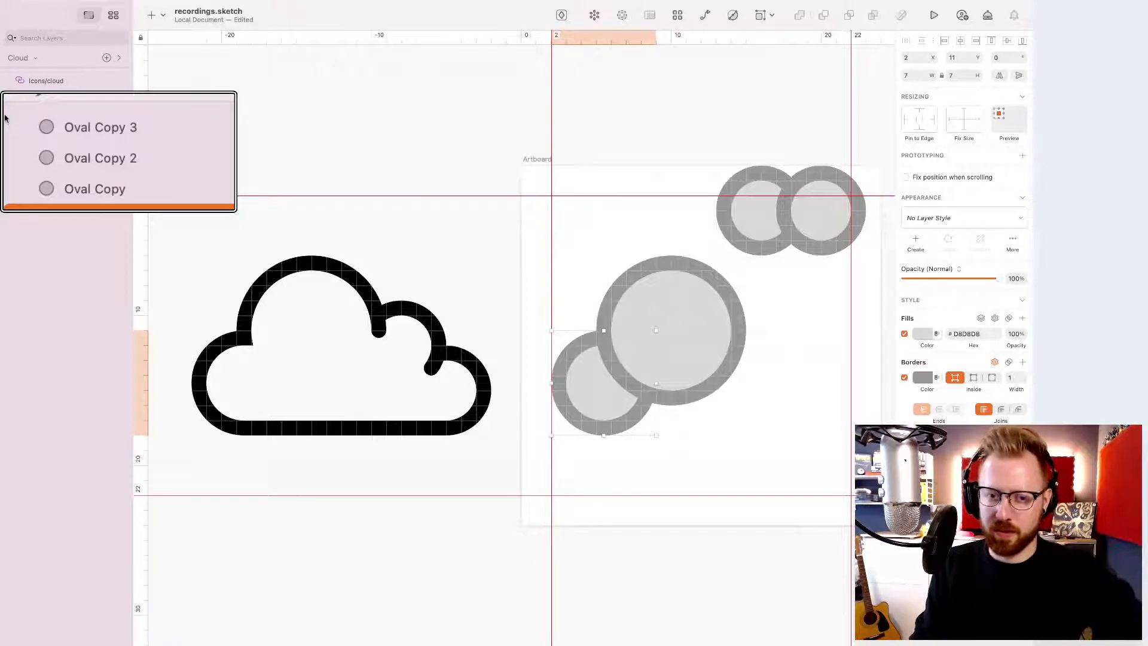
click(49, 122)
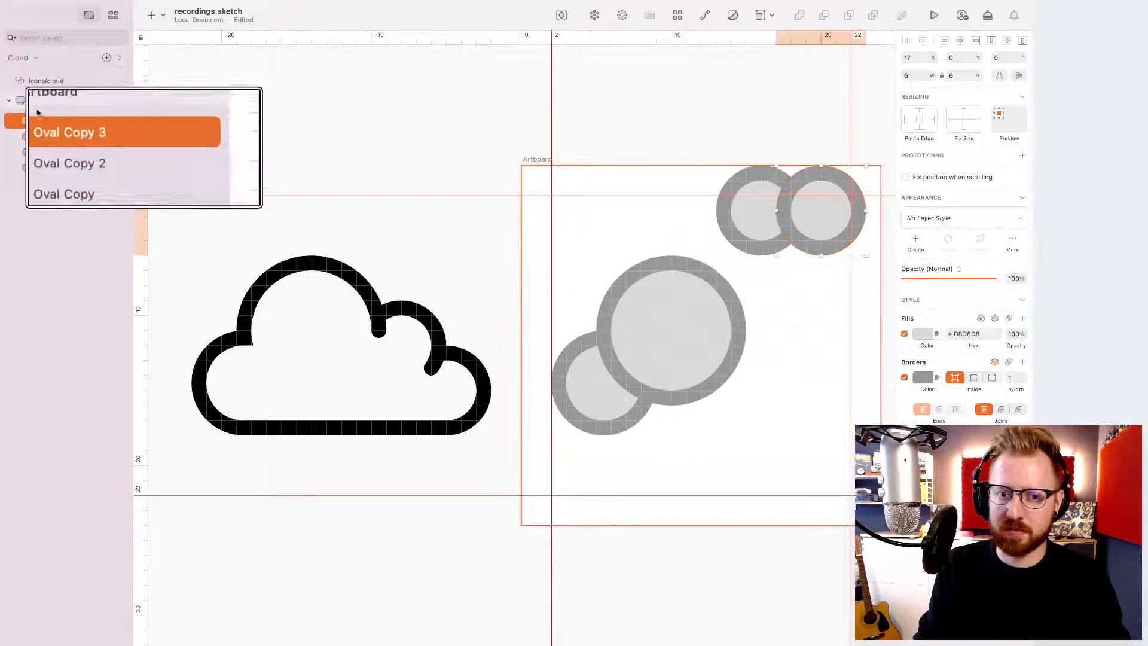
click(51, 136)
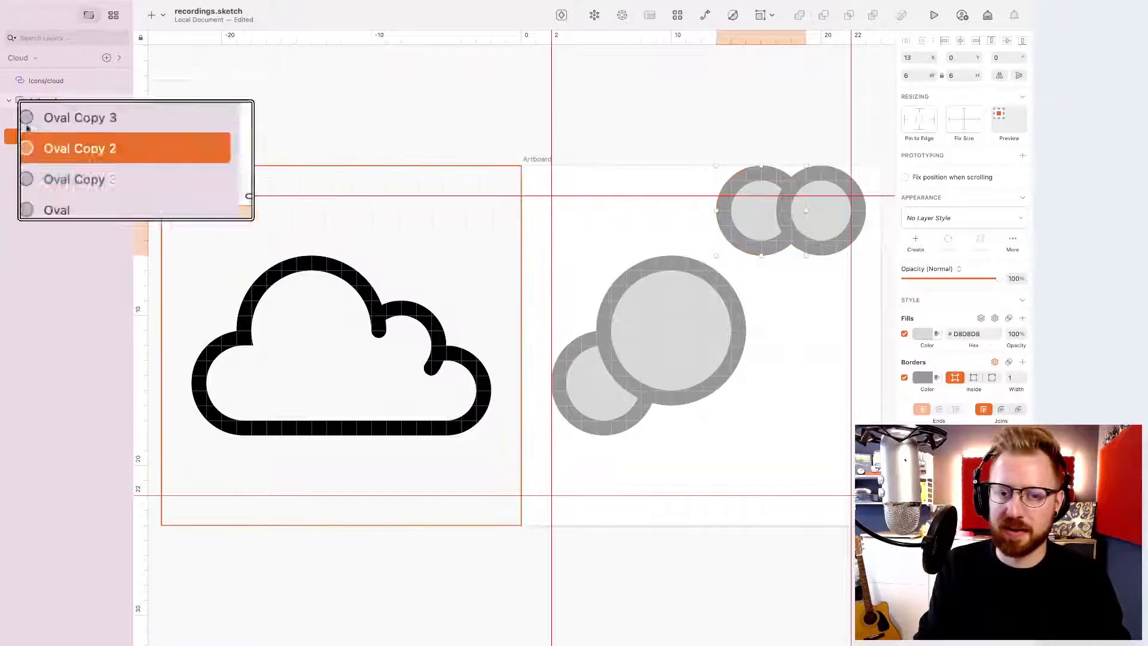
- Try the Difference, Intersect and Subtract operations on the two overlapping small circles, undoing each result
shift+click(36, 122)
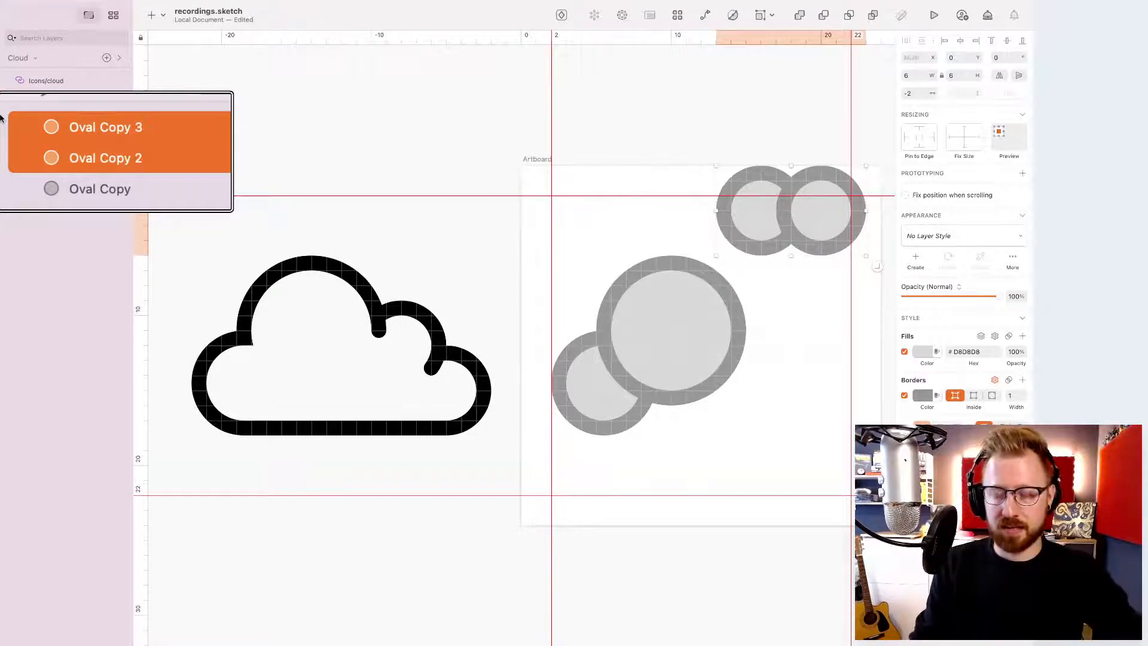
key(alt)
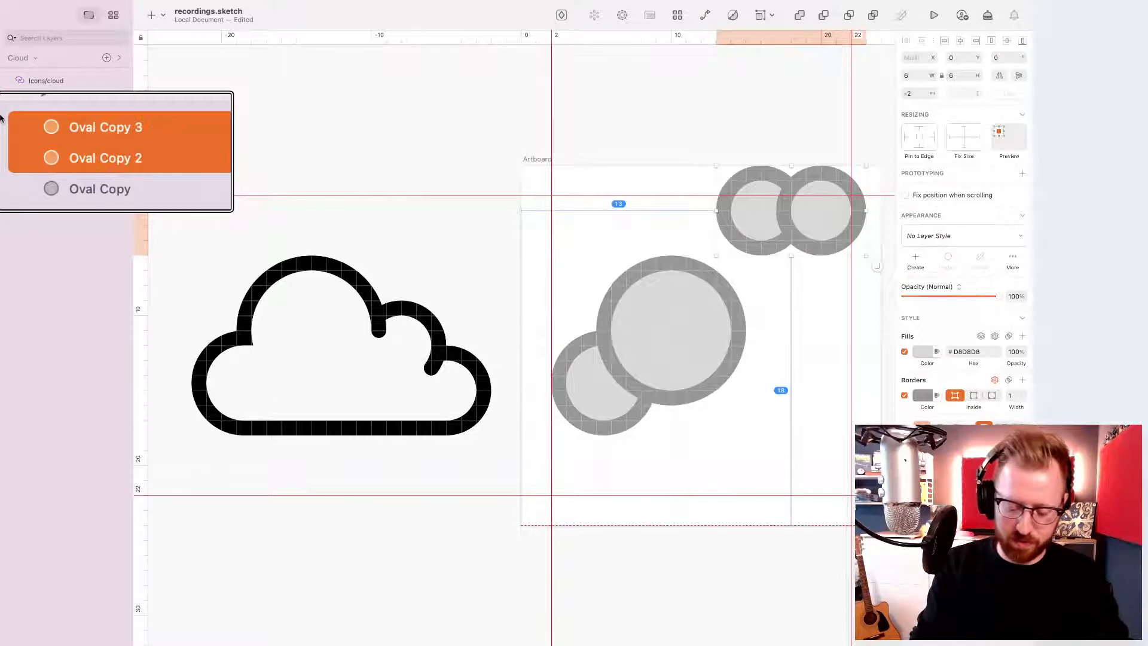
key(alt+super+u)
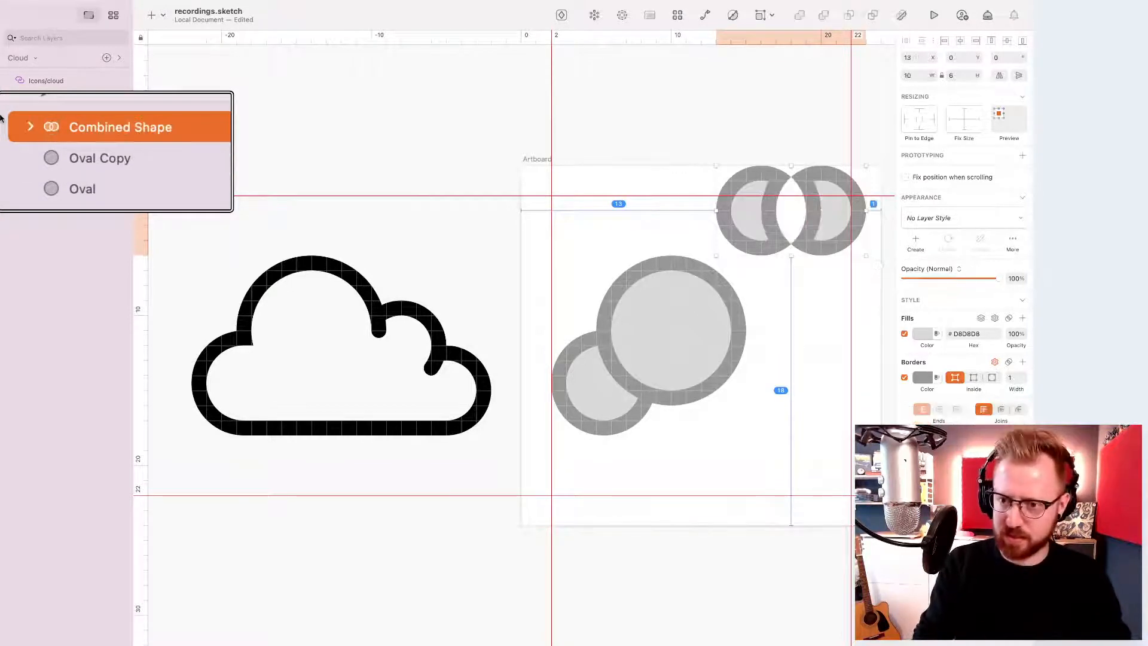
key(super+z)
key(alt+super+i)
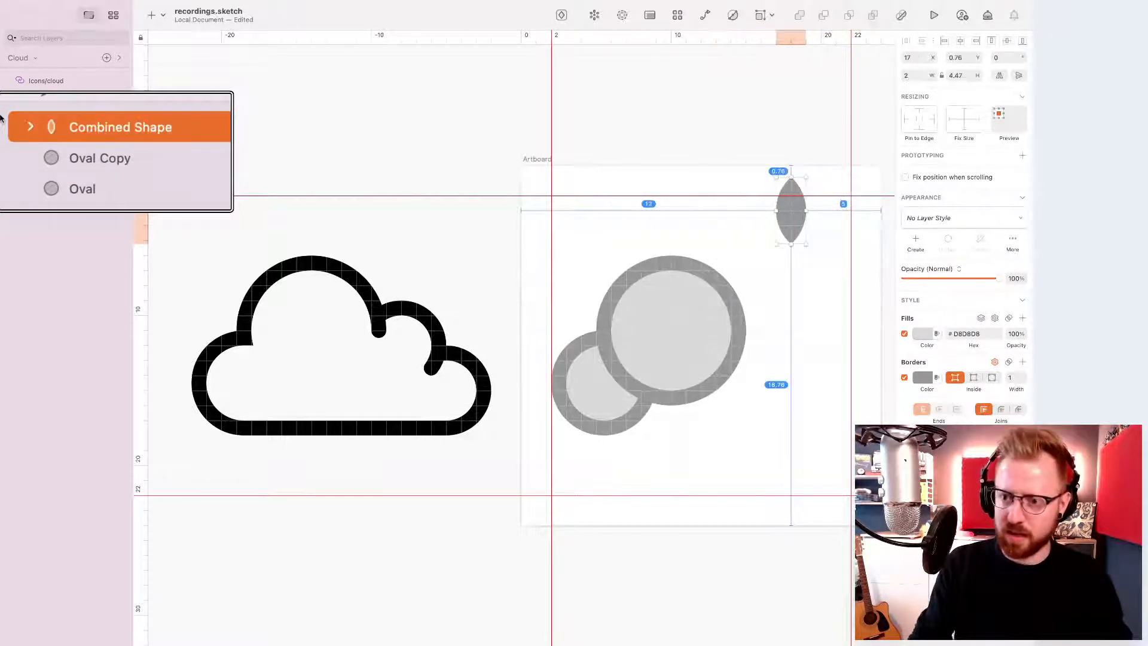
key(super+z)
key(alt+super+s)
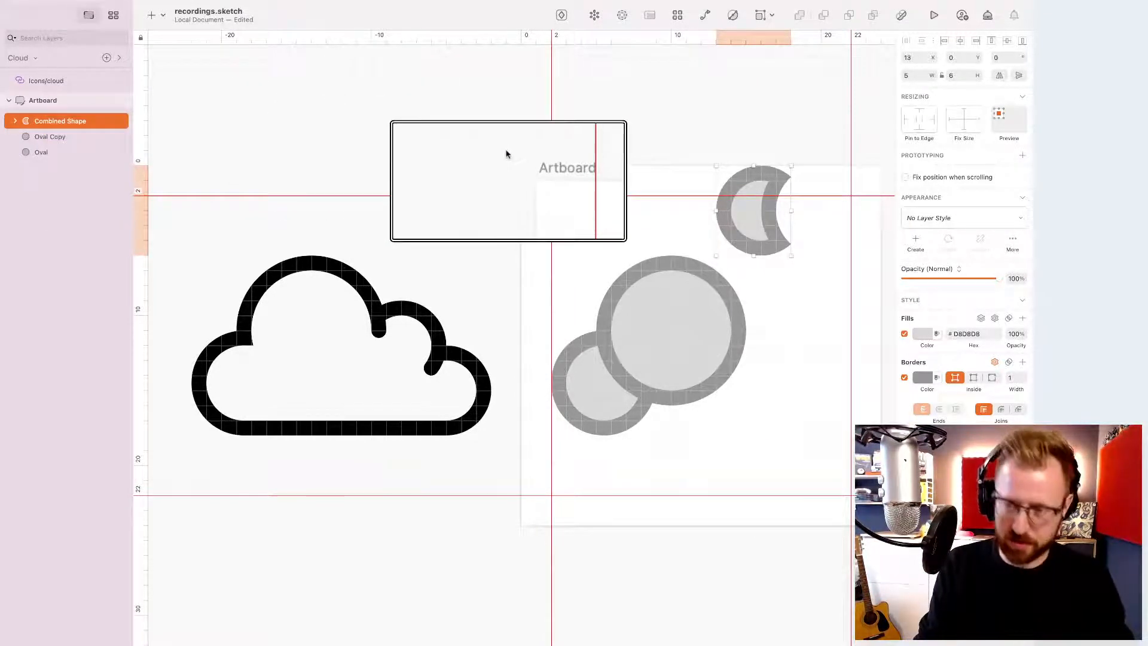
click(701, 149)
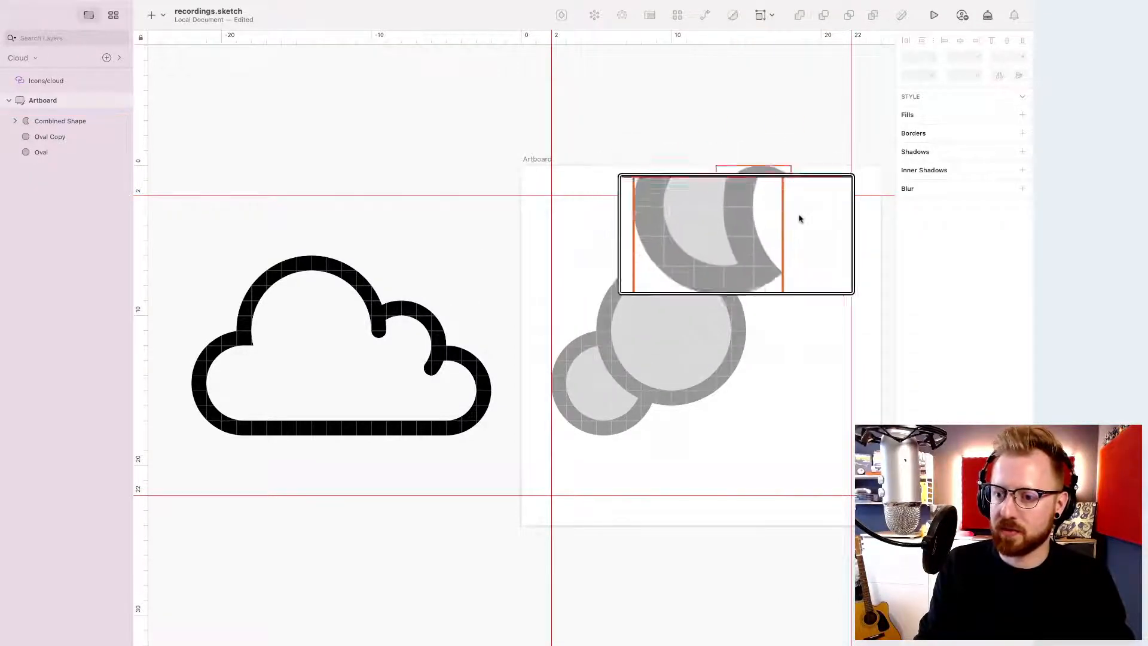
key(alt+super+8)
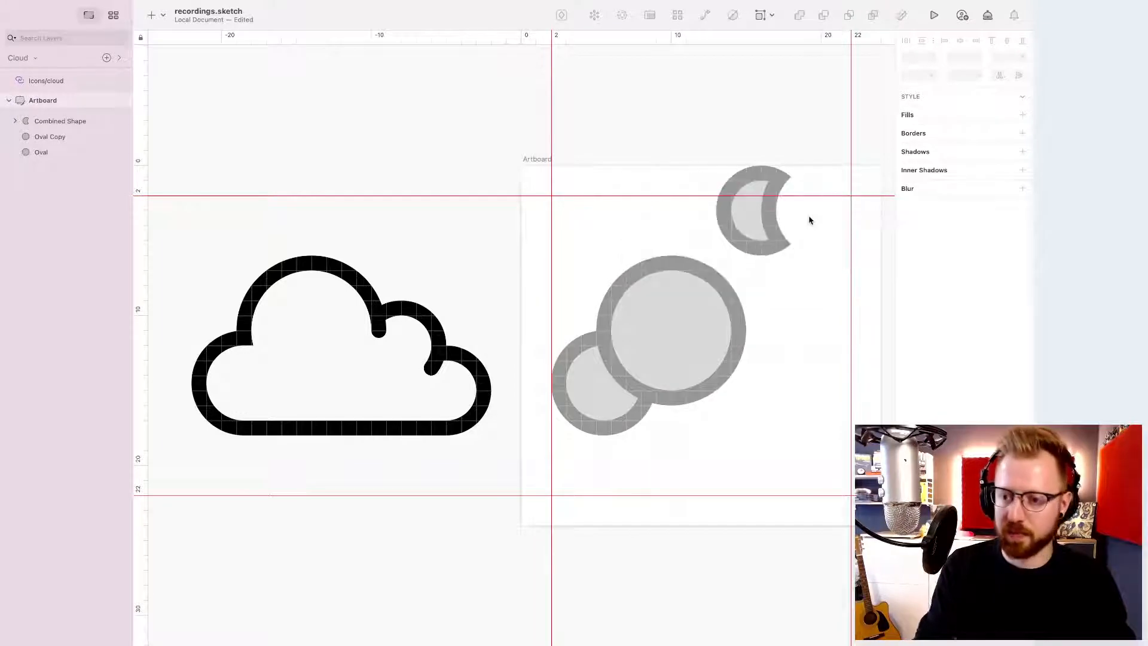
key(super+z)
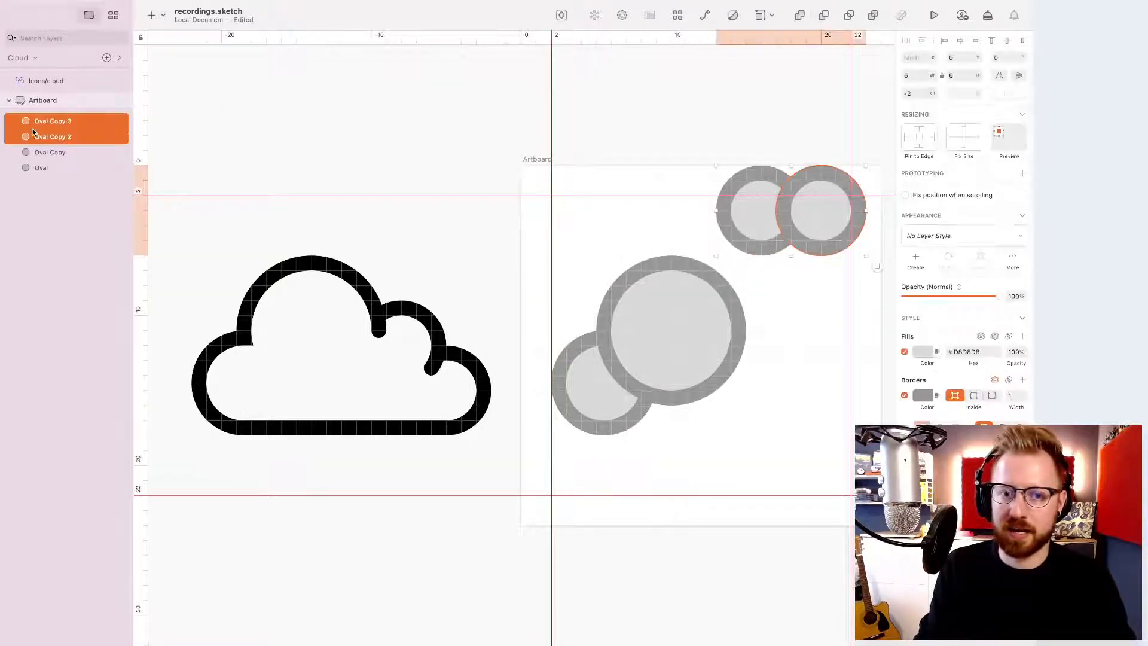
- Reorder Oval Copy 2 above Oval Copy 3, try subtracting it from the circle beneath, and undo the subtraction
click(40, 152)
click(45, 138)
key(alt+super+8)
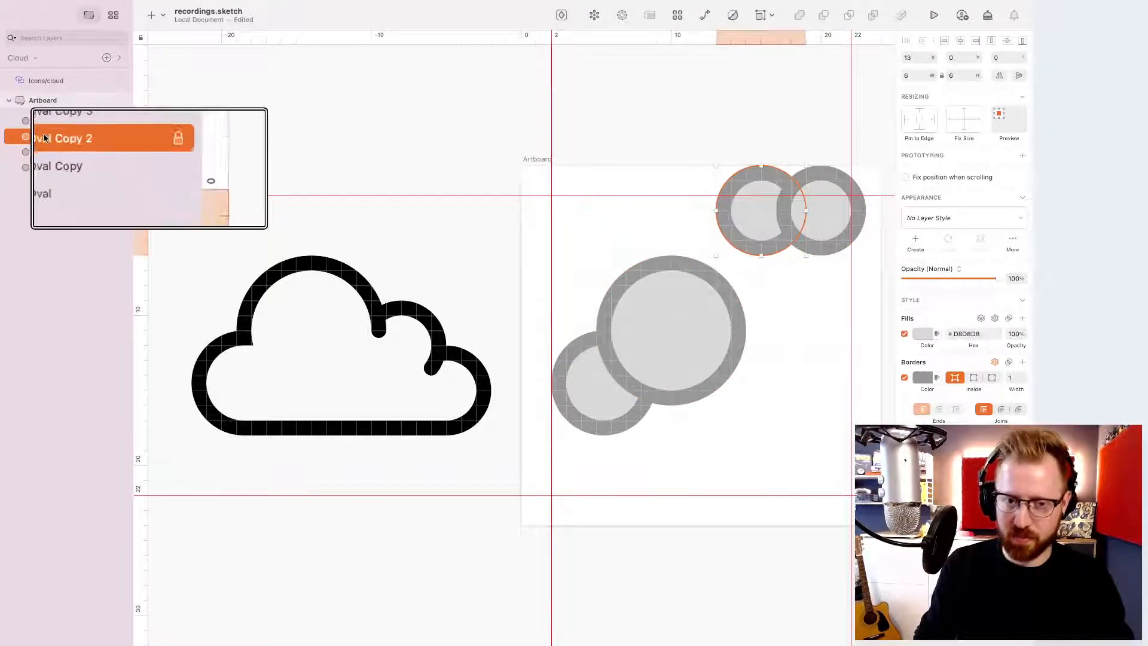
drag(50, 141, 43, 117)
shift+click(60, 141)
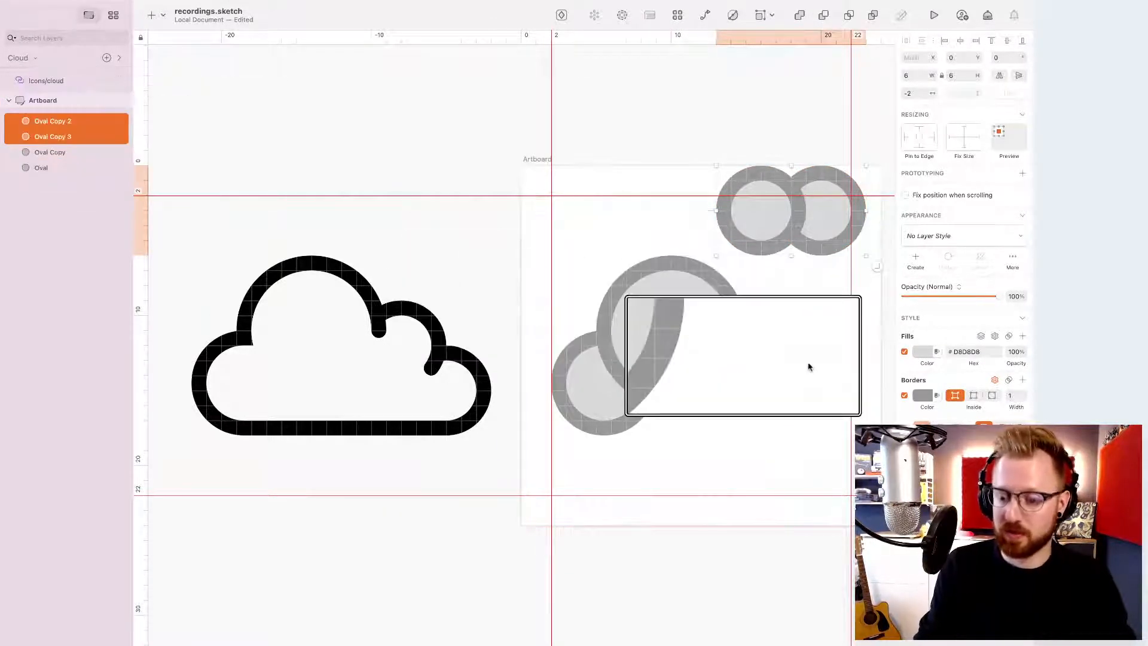
key(alt+super+8)
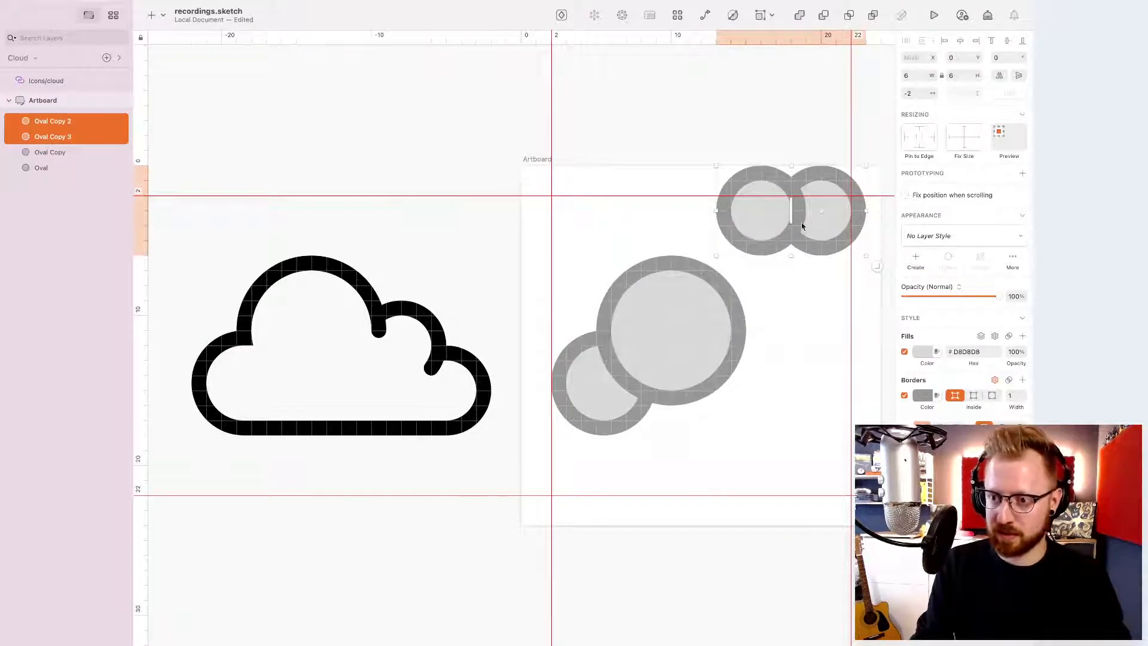
key(alt+super+s)
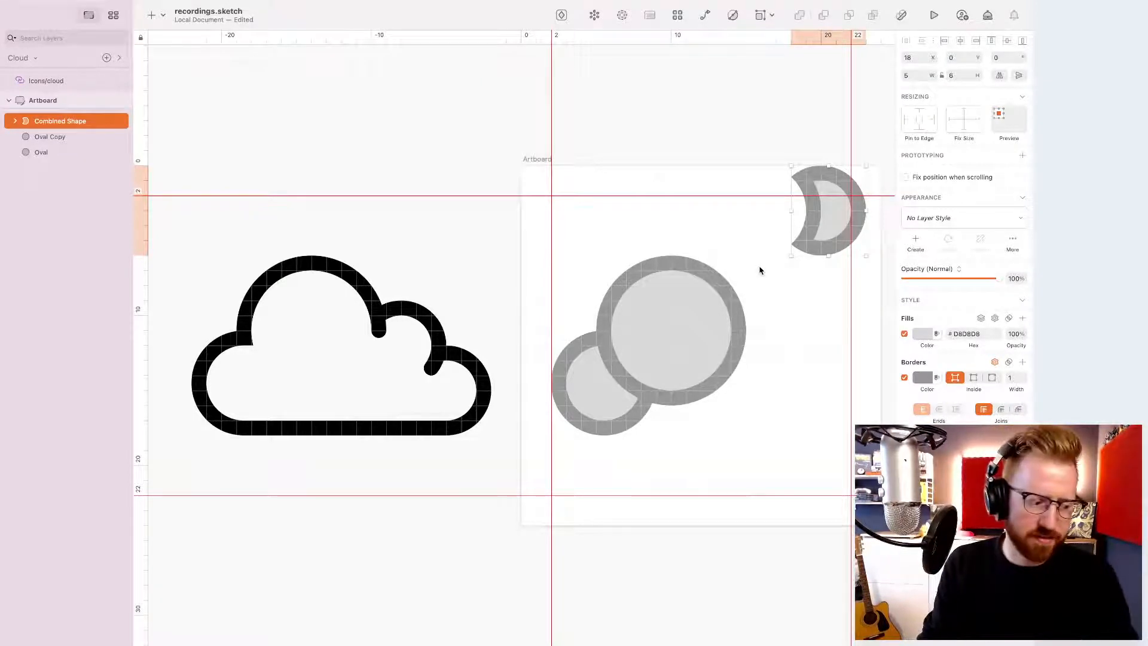
key(super+z)
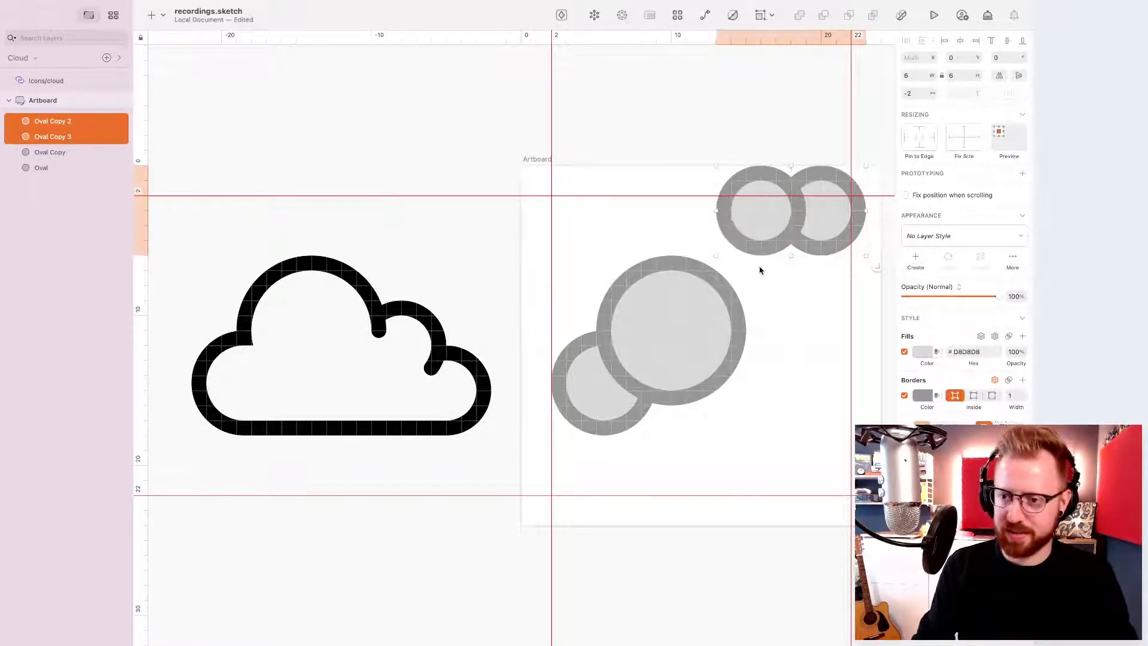
- Undo the layer reordering and the moves of the two small circles back to their places in the cloud, and deselect them
key(super+z)
key(super+z)
key(super+z)
key(super+z)
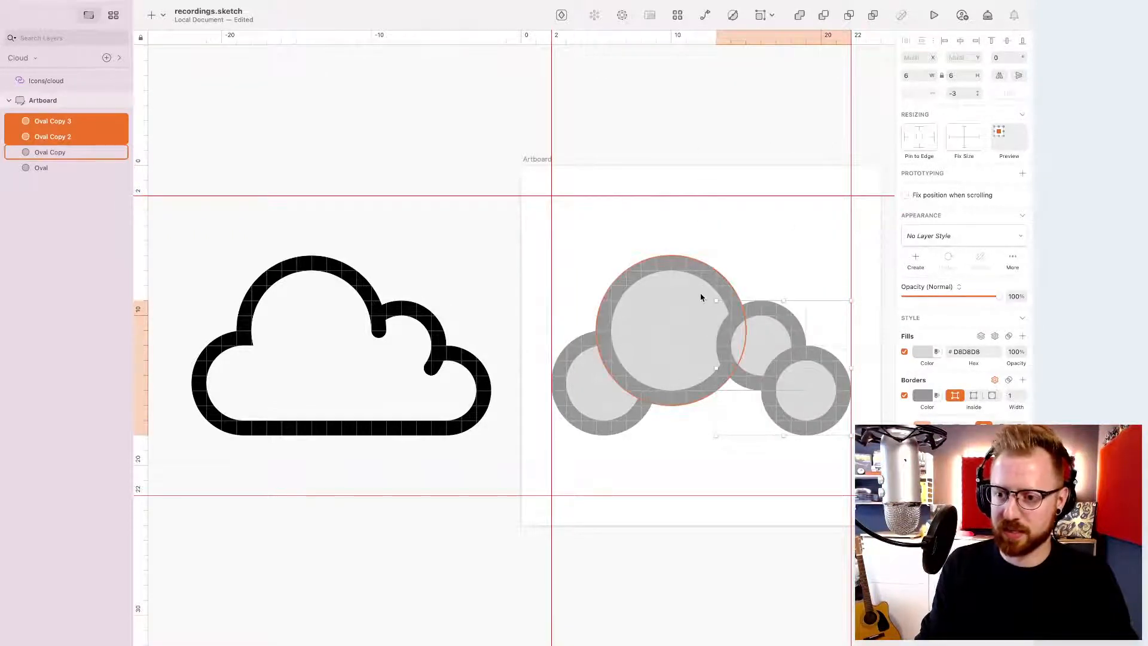
click(791, 257)
- Combine the 7 by 7 circle and the large 10 by 10 circle with Union
click(583, 397)
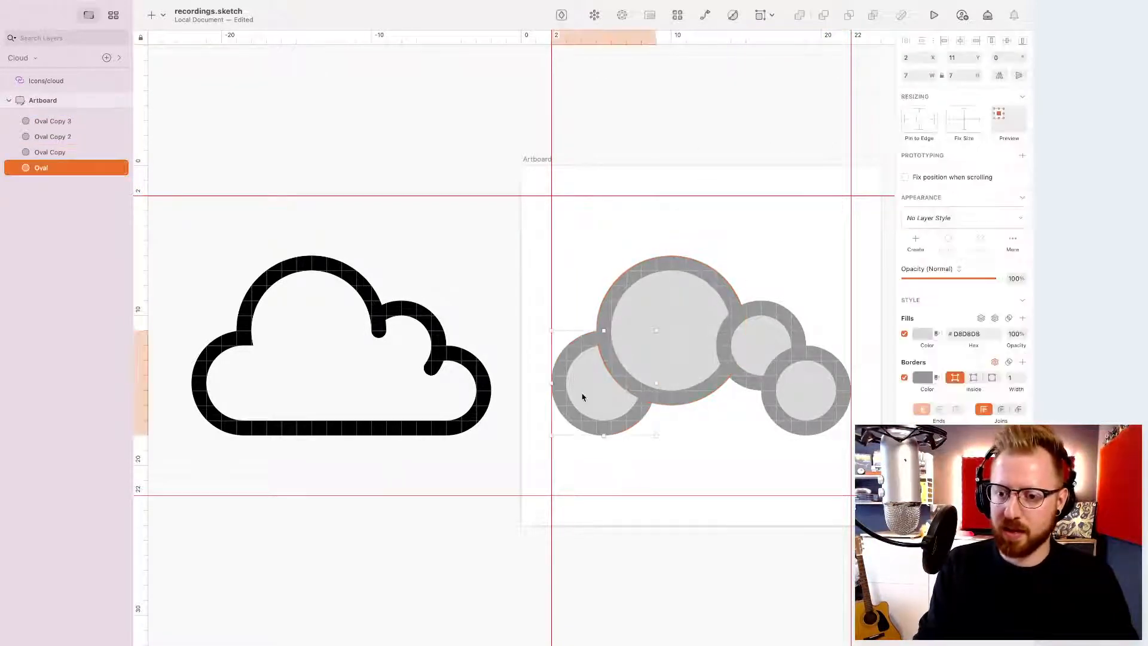
shift+click(668, 345)
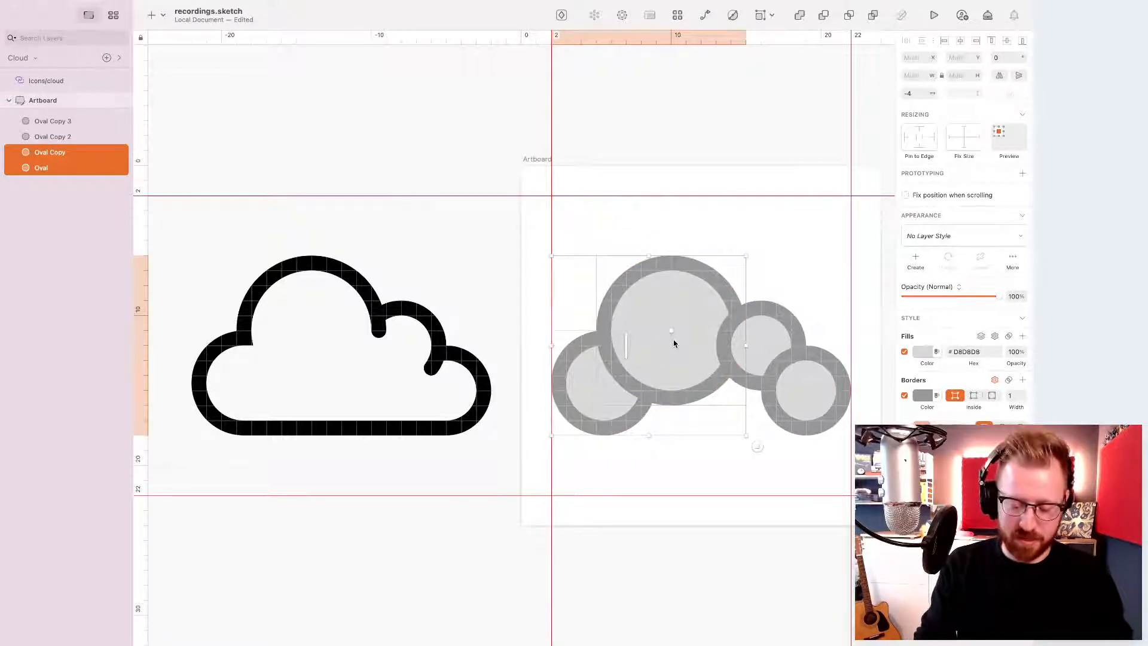
key(alt+super+u)
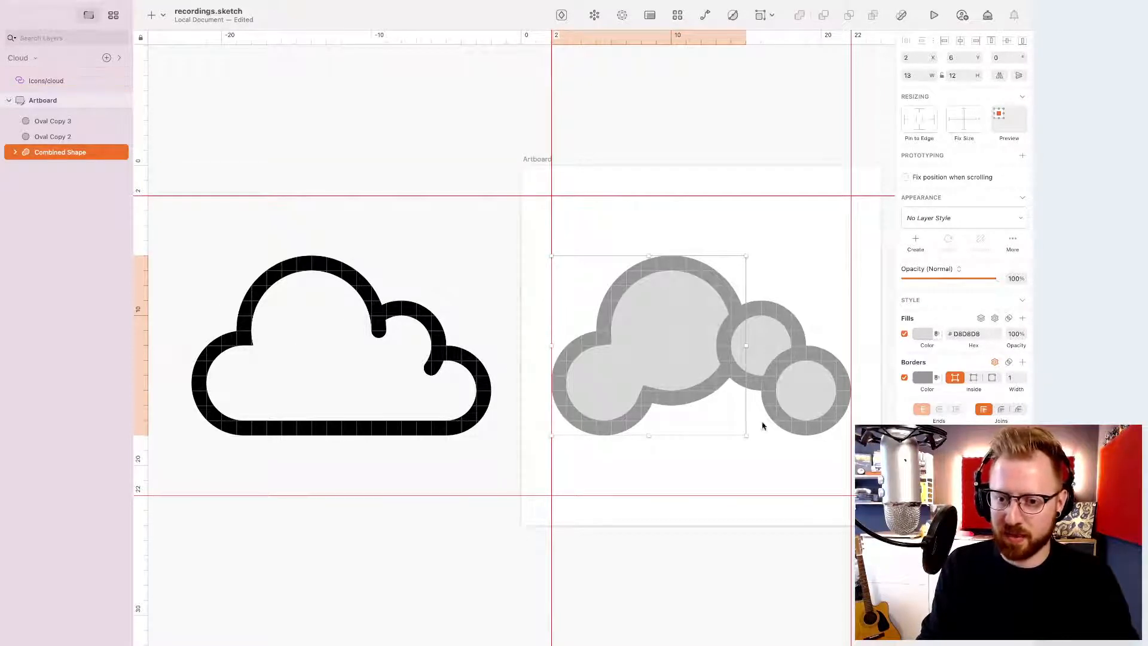
- Try uniting the combined shape with the two small circles, and undo both unions
shift+click(777, 351)
shift+click(815, 396)
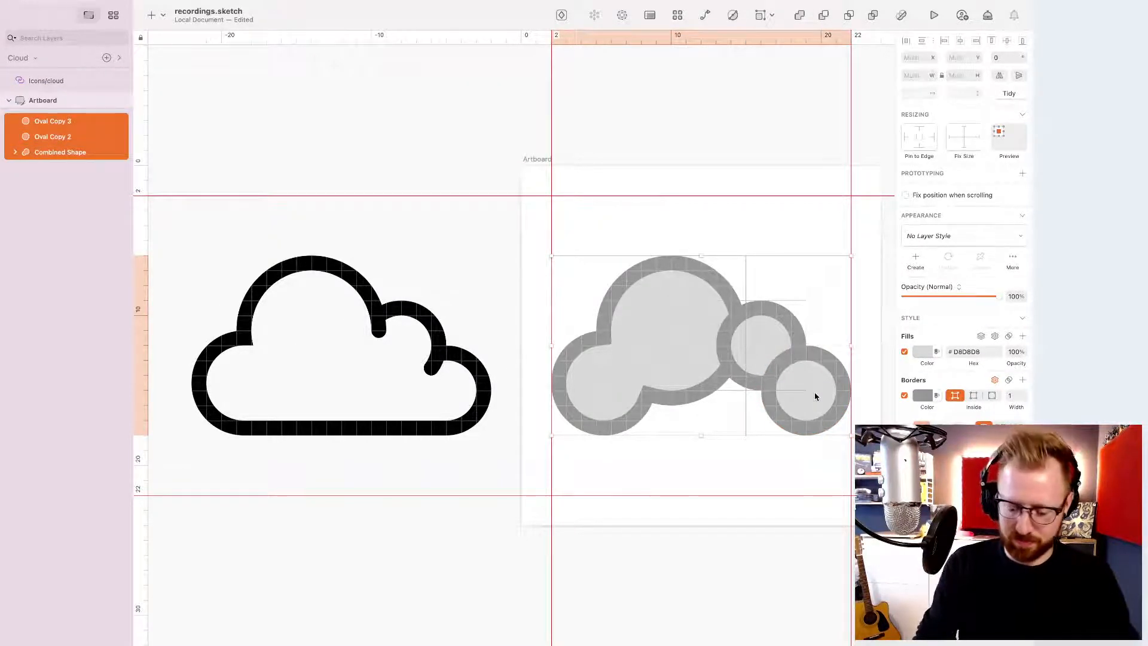
key(alt+super+u)
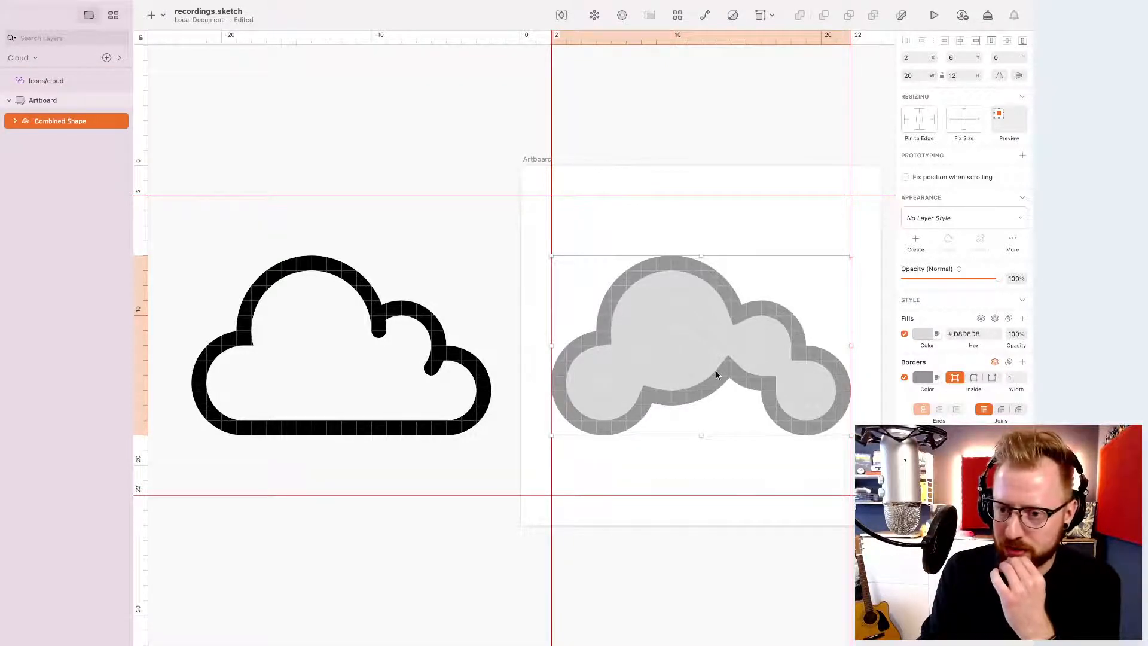
key(super+z)
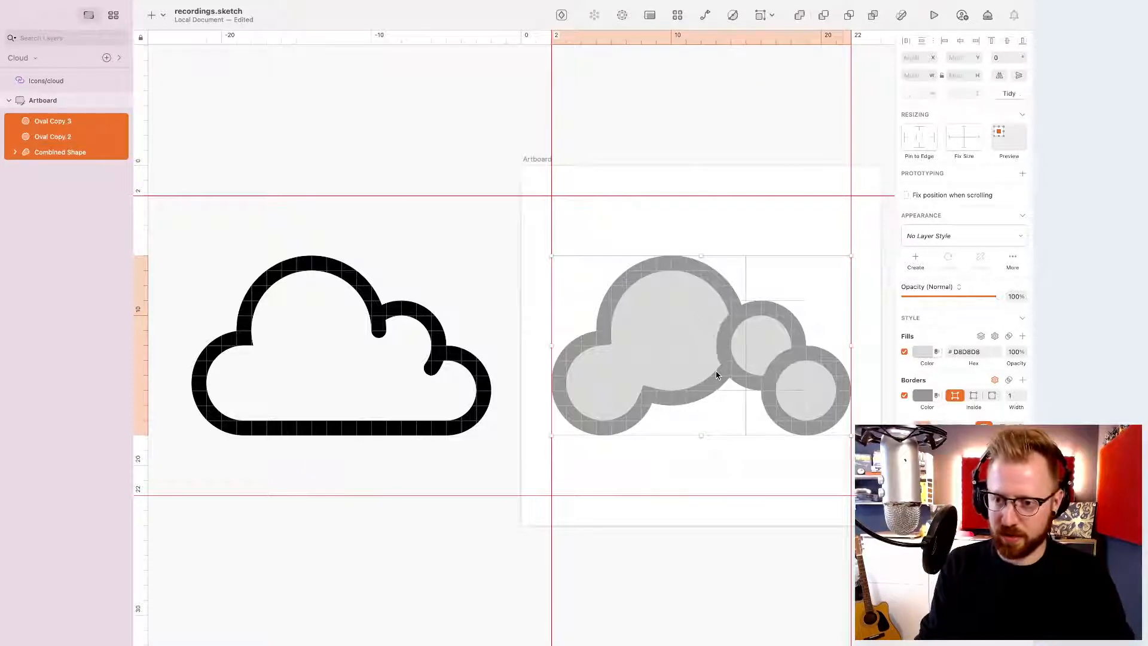
key(super+z)
- Select all four circles of the cloud and convert their borders to outlines
click(667, 205)
click(642, 285)
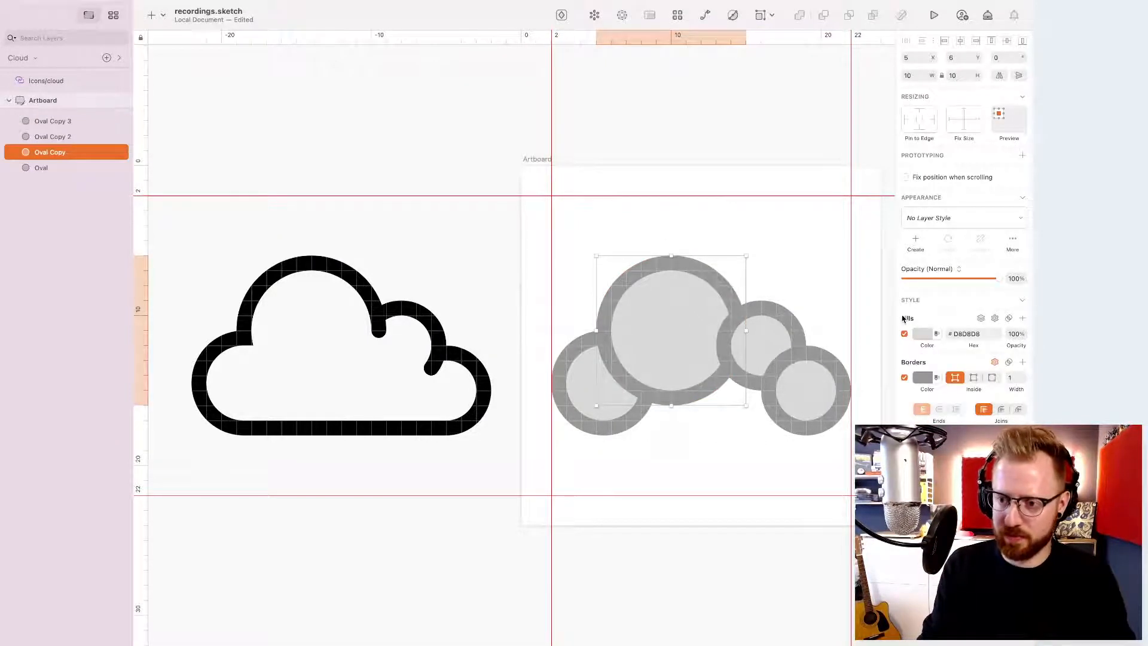
shift+click(599, 384)
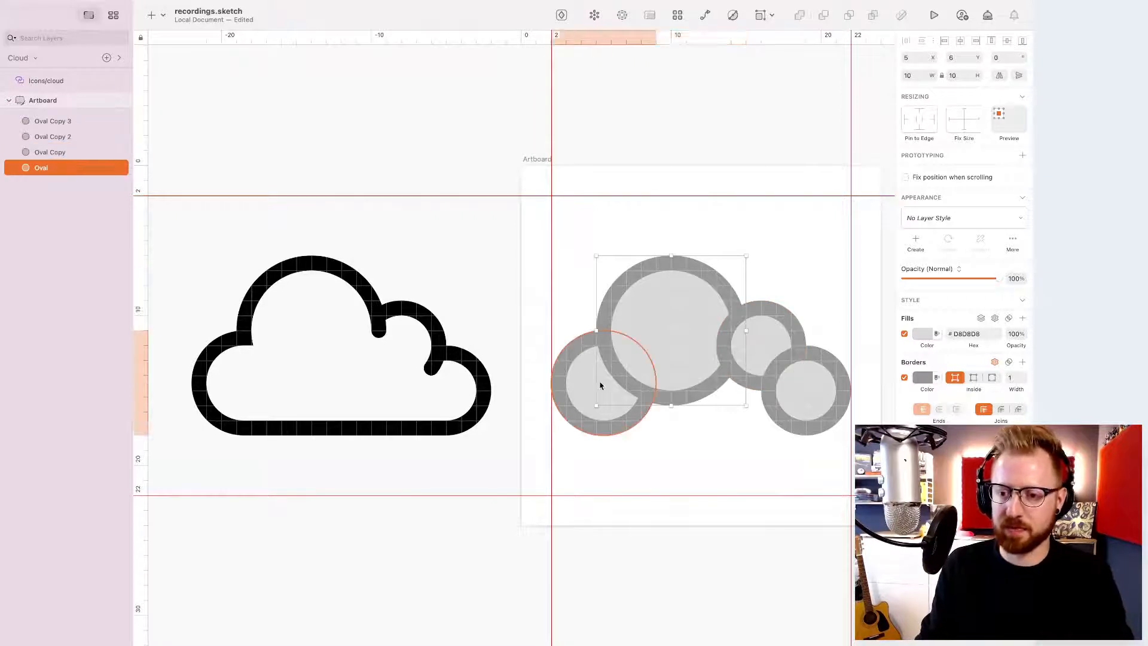
shift+click(727, 361)
shift+click(808, 399)
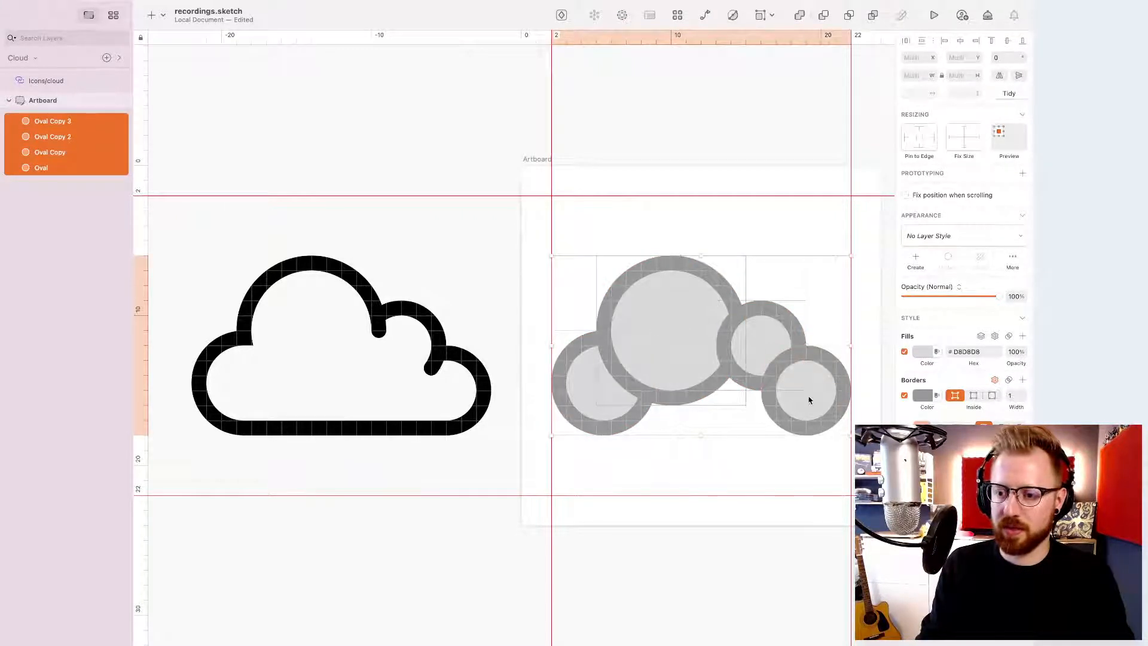
key(super+shift+o)
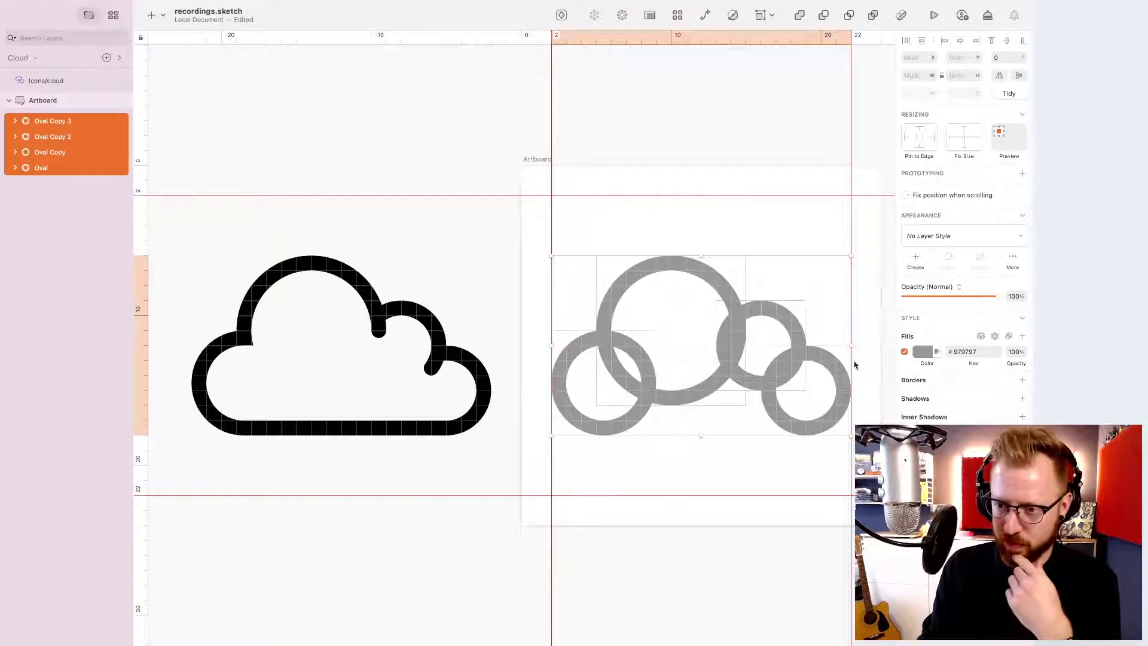
- Move the large ring up to Y 1, away from the other rings
click(756, 186)
click(669, 258)
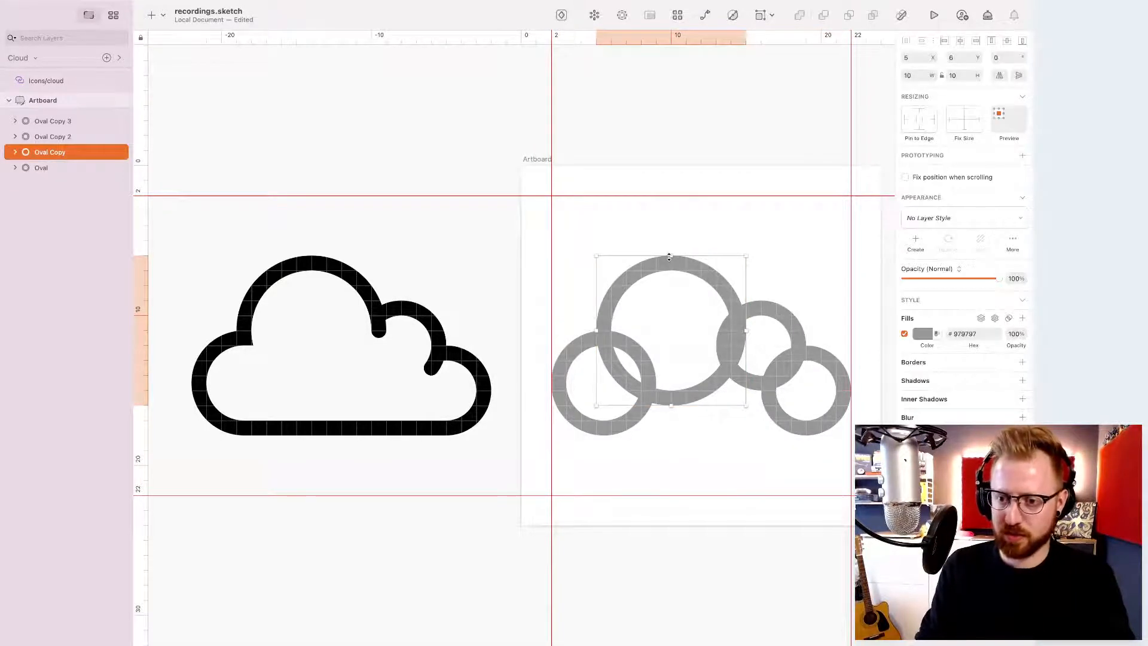
key(Up)
key(Up)
key(Up)
key(Up)
key(Up)
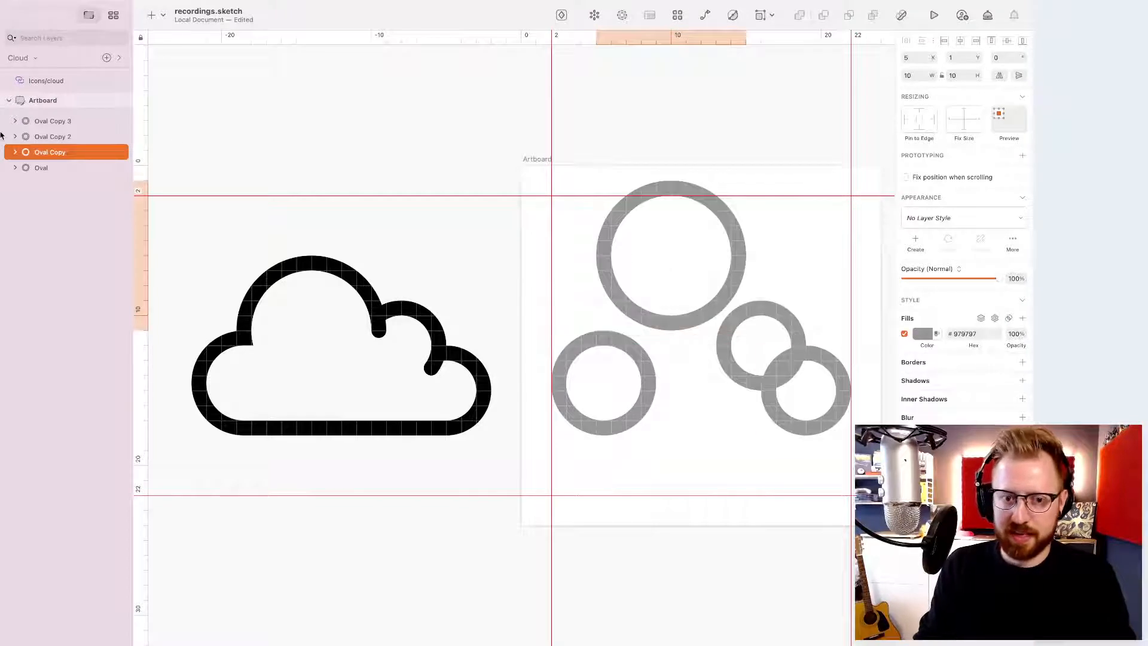
- Hide the rulers and expand Oval Copy to examine the inner and outer paths of the large ring
key(super+r)
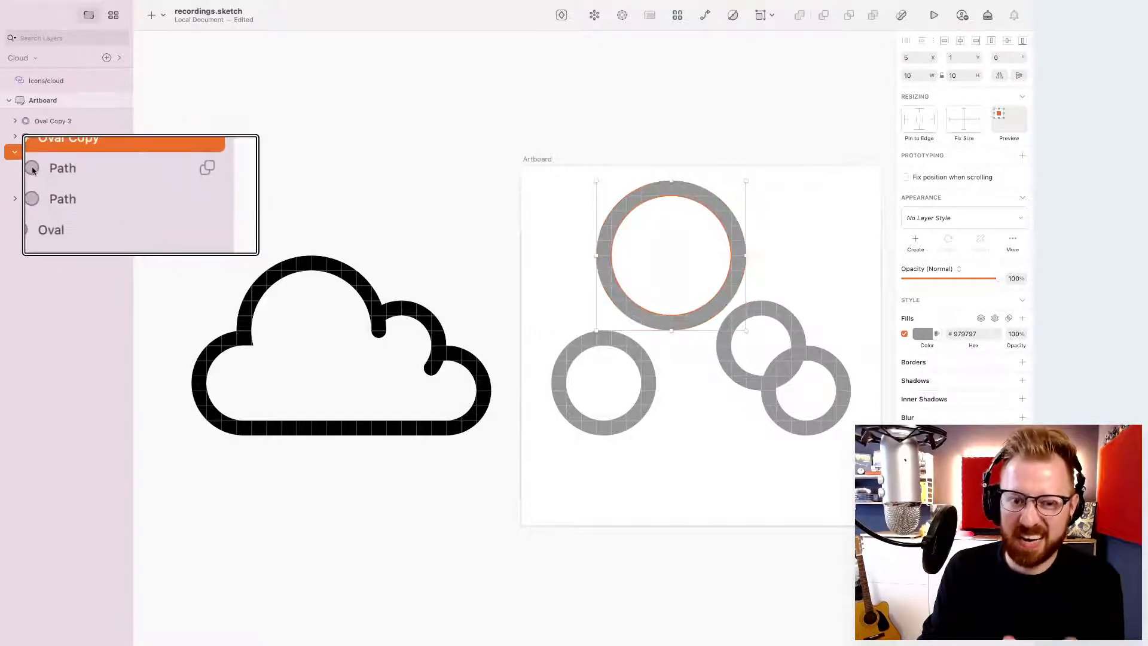
click(34, 170)
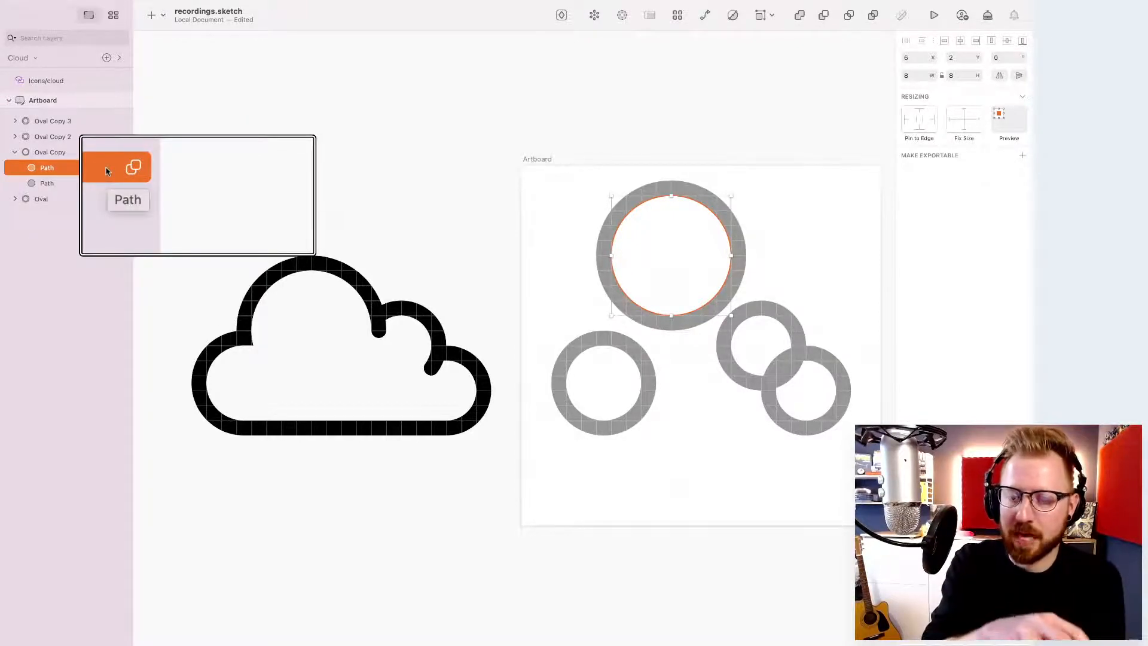
click(28, 183)
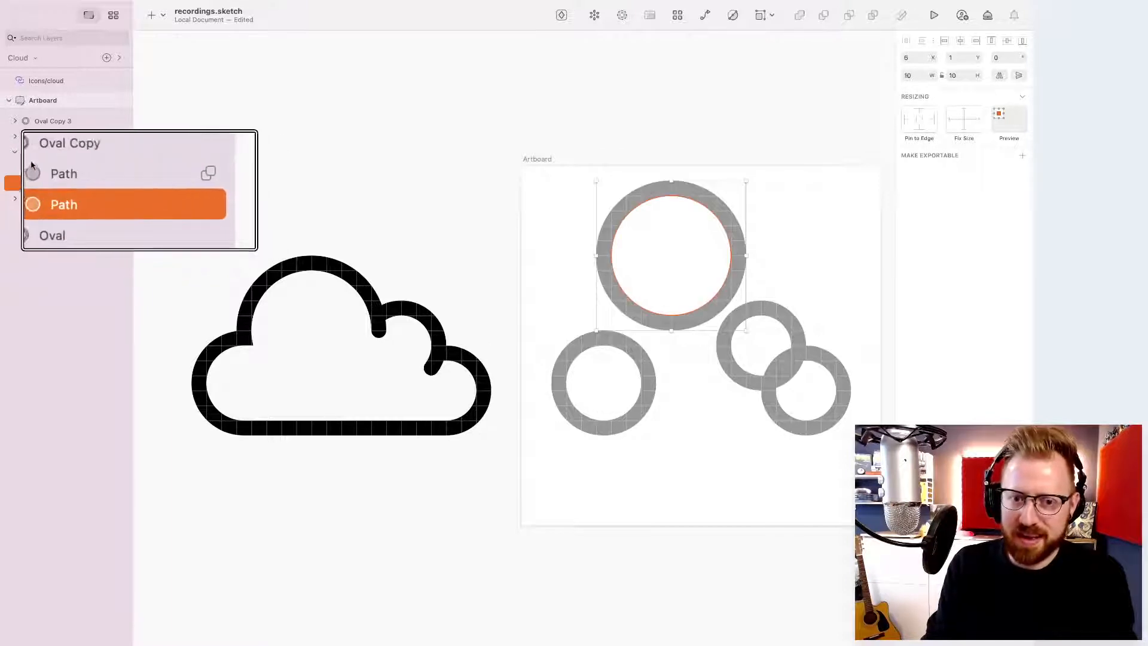
- Shift the large ring's inner 8 by 8 path around its outer path, ending at X 2, Y 1
click(53, 170)
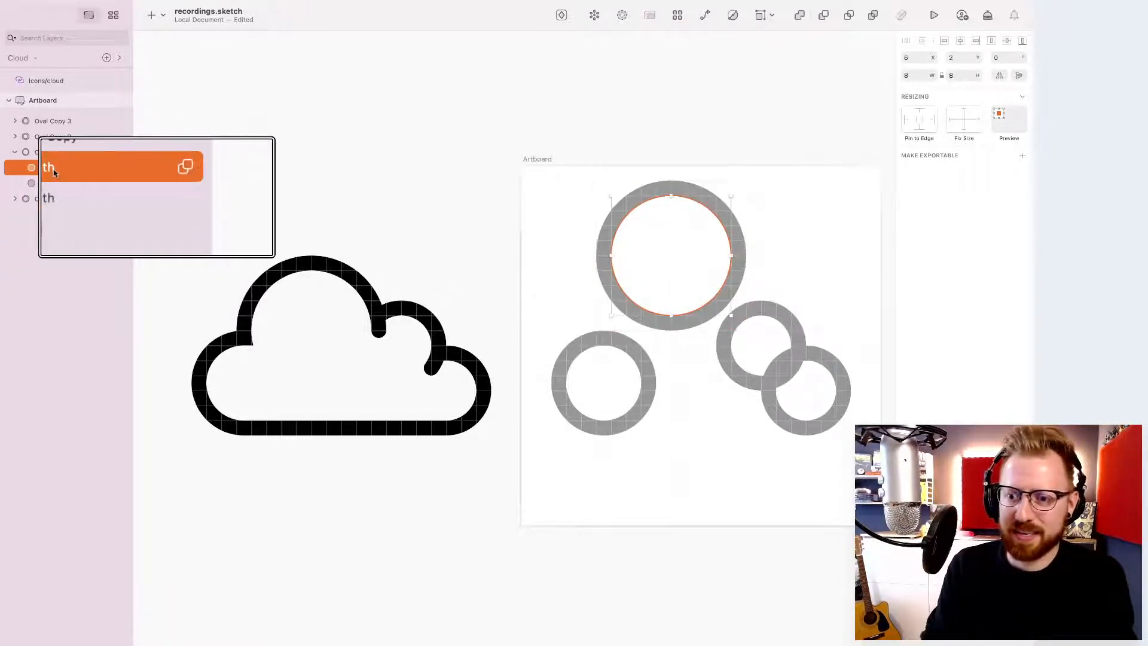
key(Down)
key(Down)
key(Down)
key(Down)
key(Left)
key(Left)
key(Up)
key(Up)
key(Up)
key(Up)
key(Up)
key(Up)
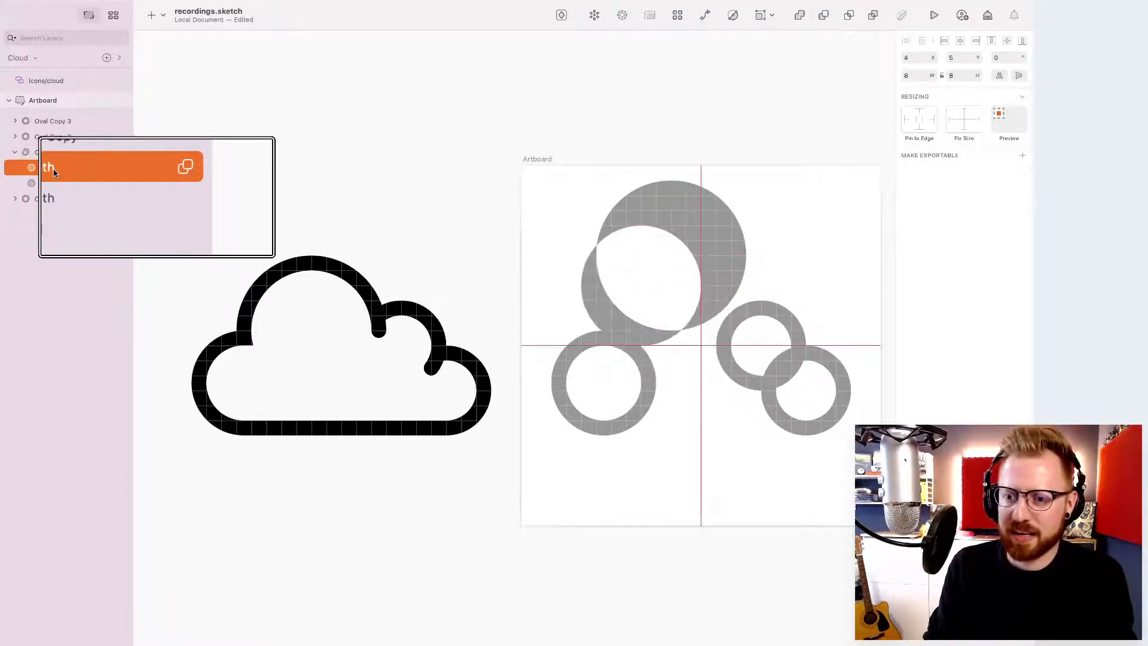
key(Left)
key(Left)
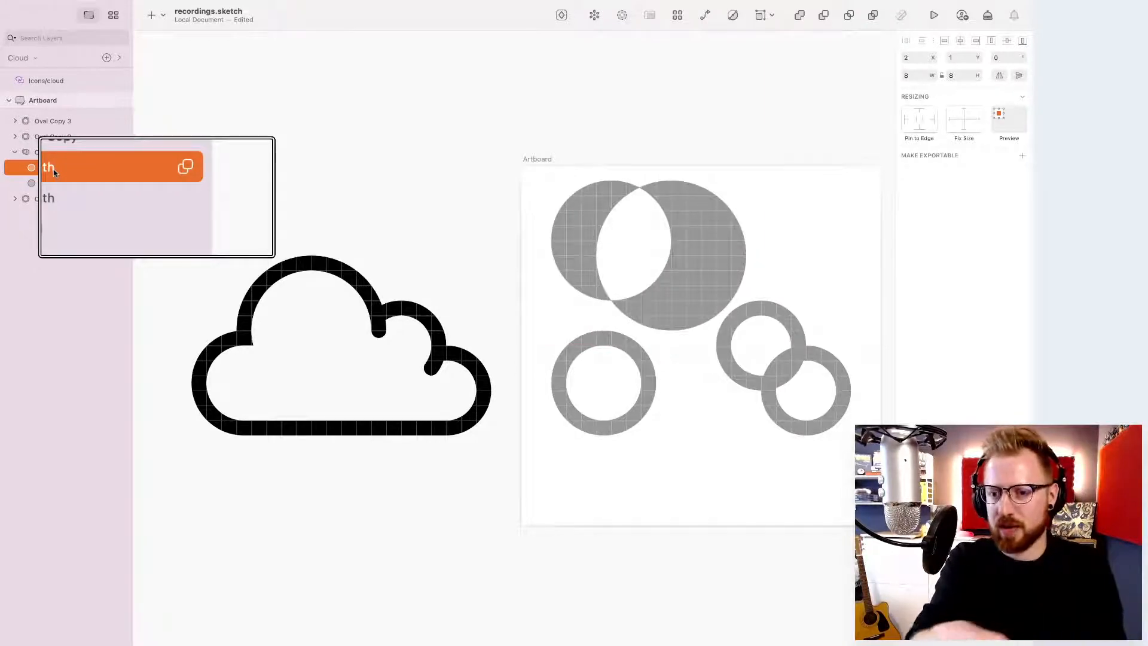
- Shift the large ring's inner path to X 1, Y 2 and re-centre it at X 6, Y 2 inside the outer path
key(Left)
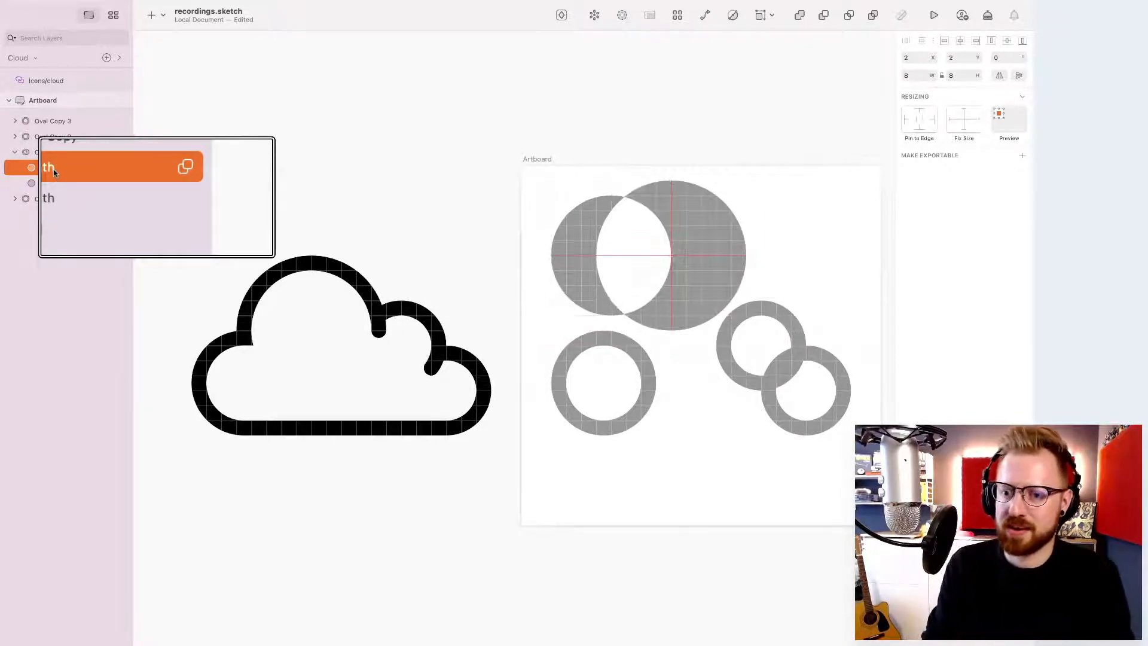
key(Down)
key(Down)
key(Up)
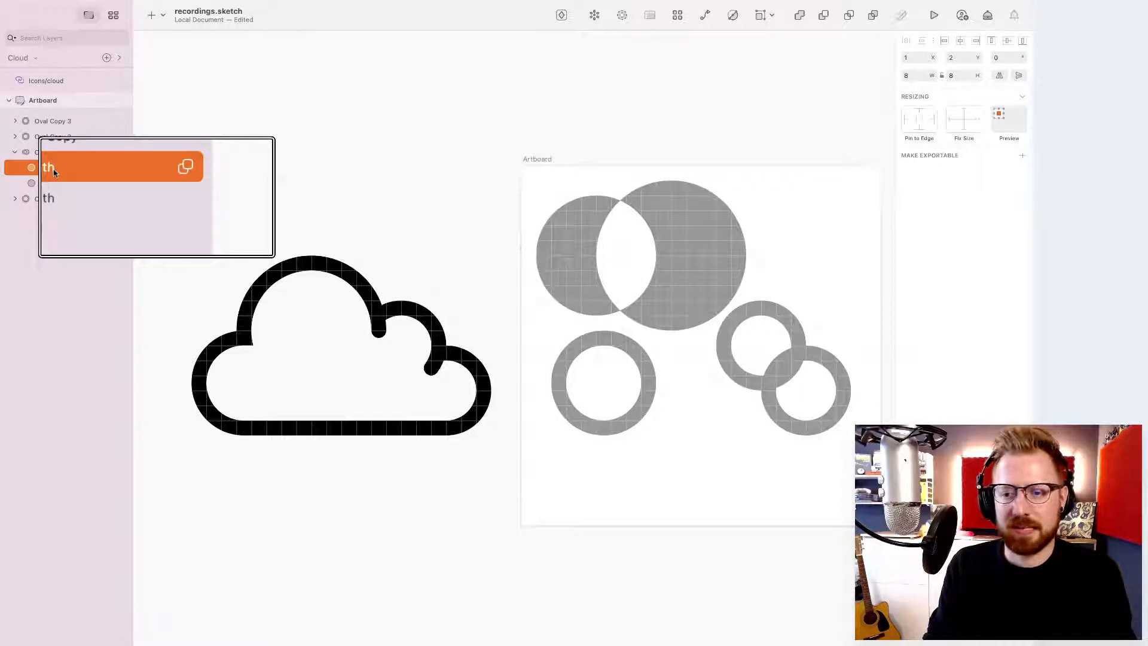
key(Right)
key(Right)
key(Right)
key(Right)
key(Right)
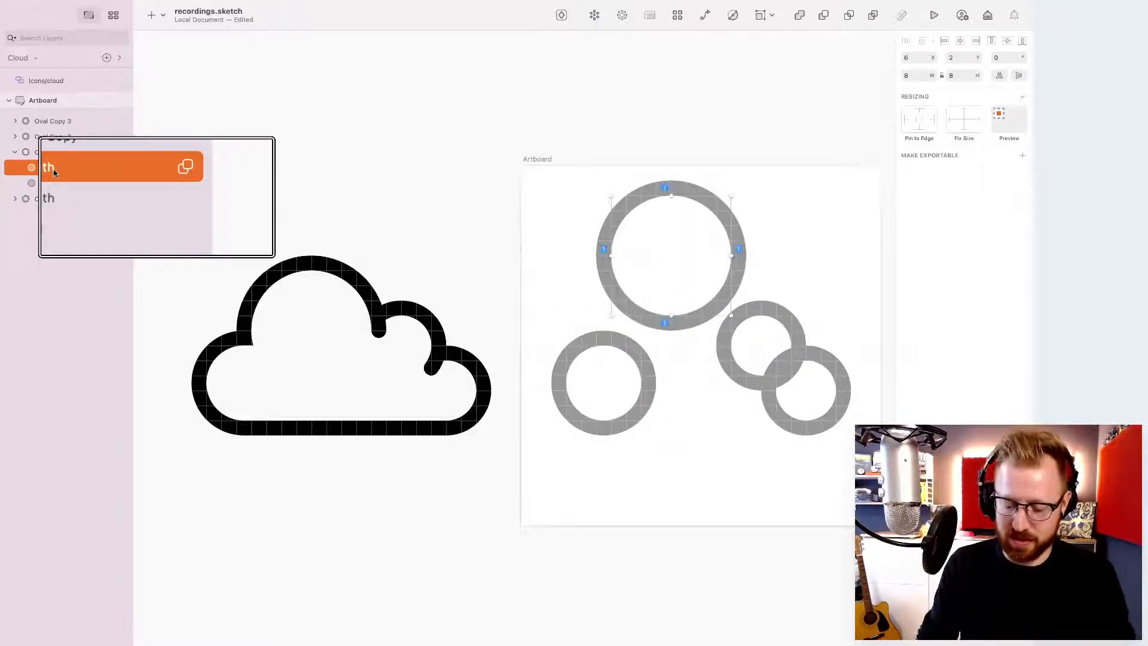
- Move the inner path back to X 1 and undo the demonstration moves of the path and the large ring
key(Left)
key(Left)
key(Left)
key(Left)
key(Left)
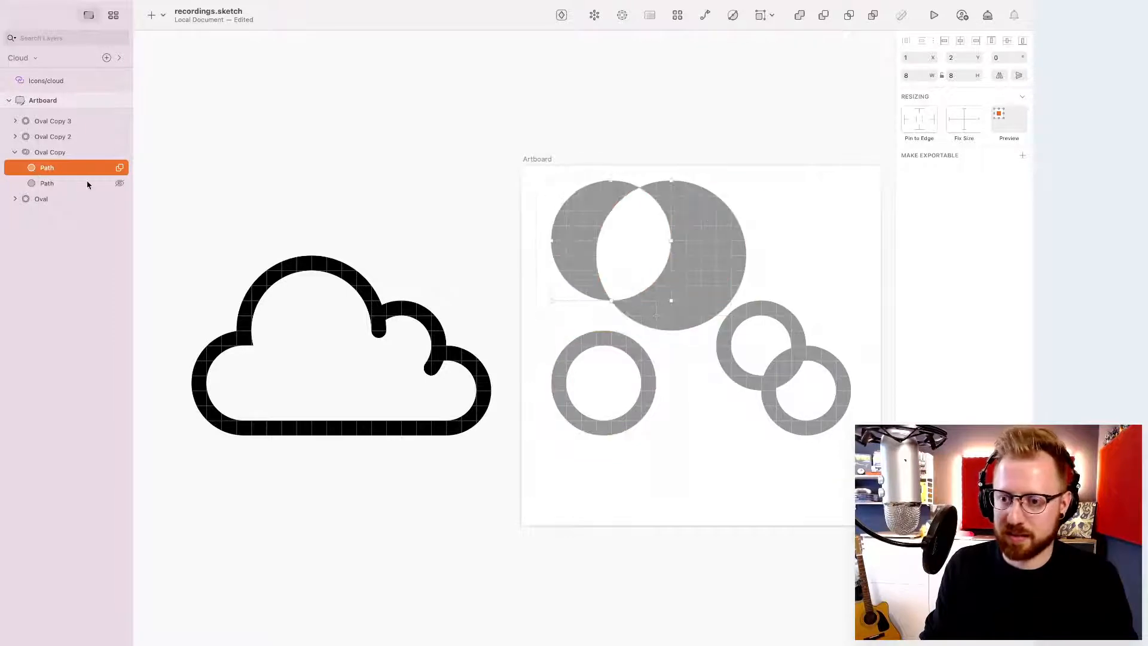
key(super+z)
key(super+z)
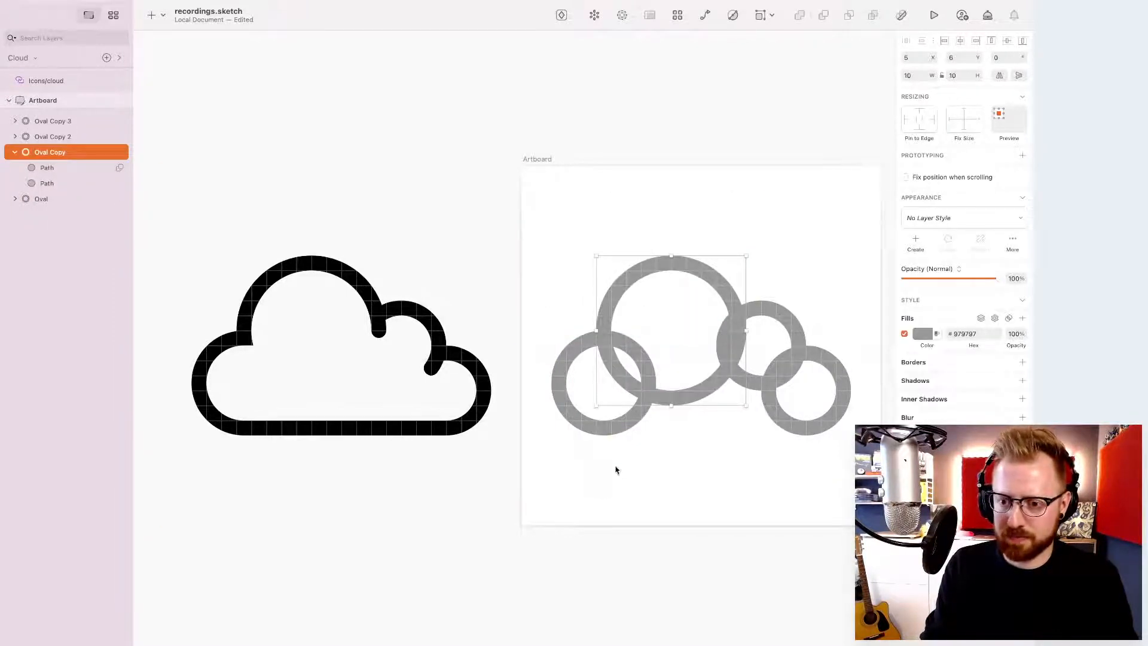
- Fill the lower-left ring with red (EF4444) and the large ring with green from the UI Library colours
click(652, 472)
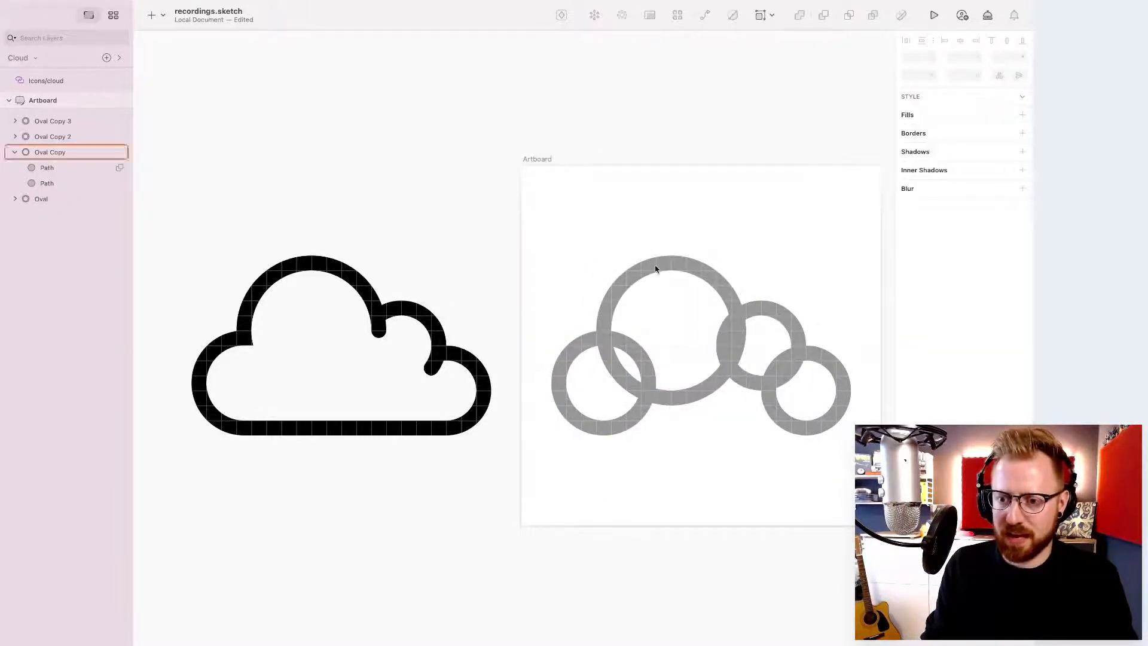
click(565, 344)
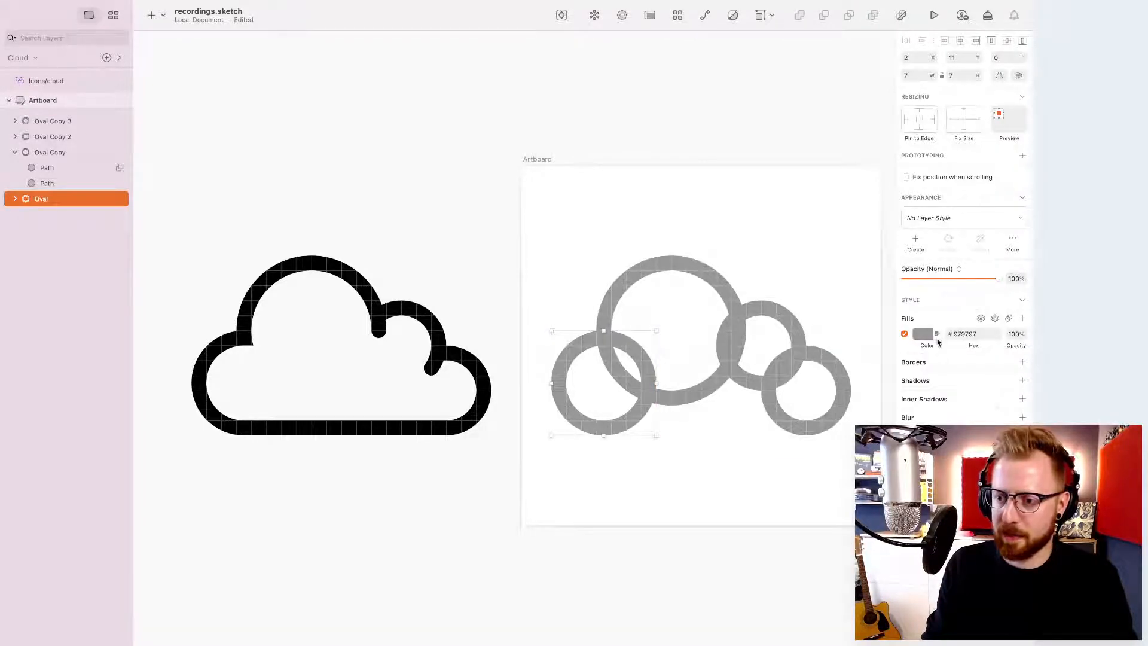
click(928, 334)
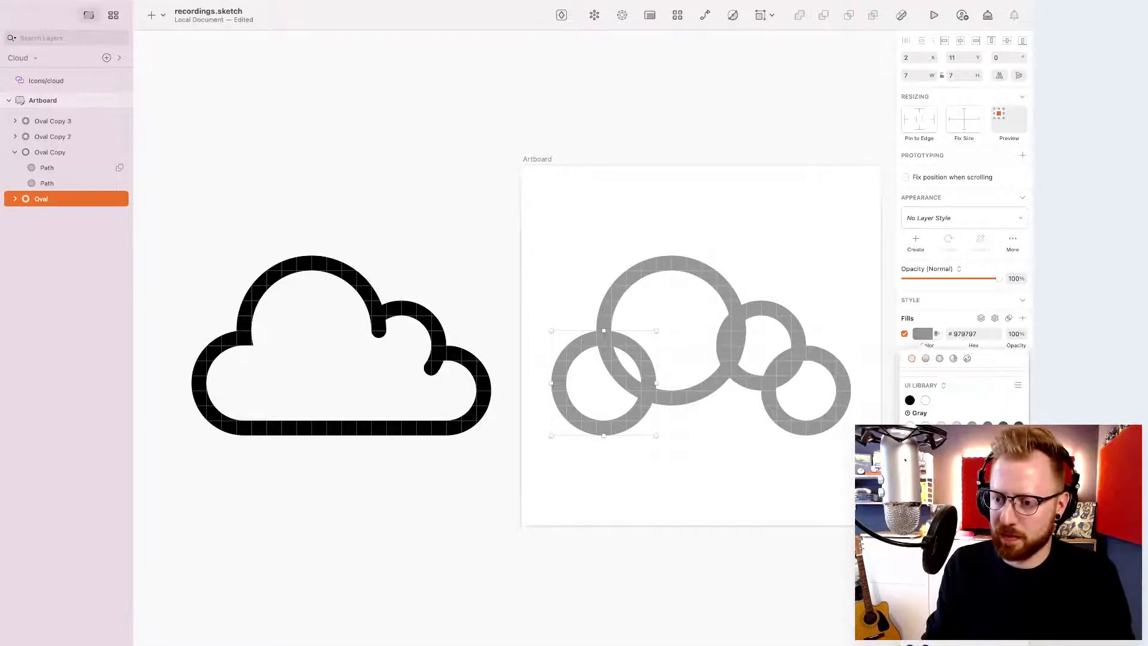
click(988, 465)
click(684, 251)
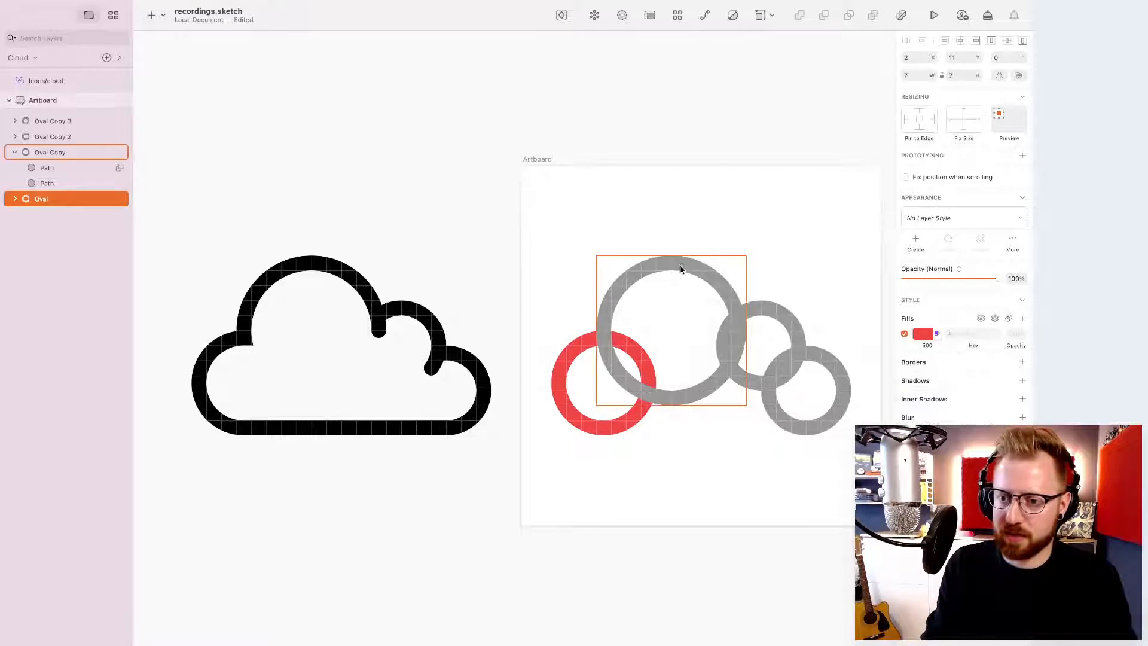
click(928, 335)
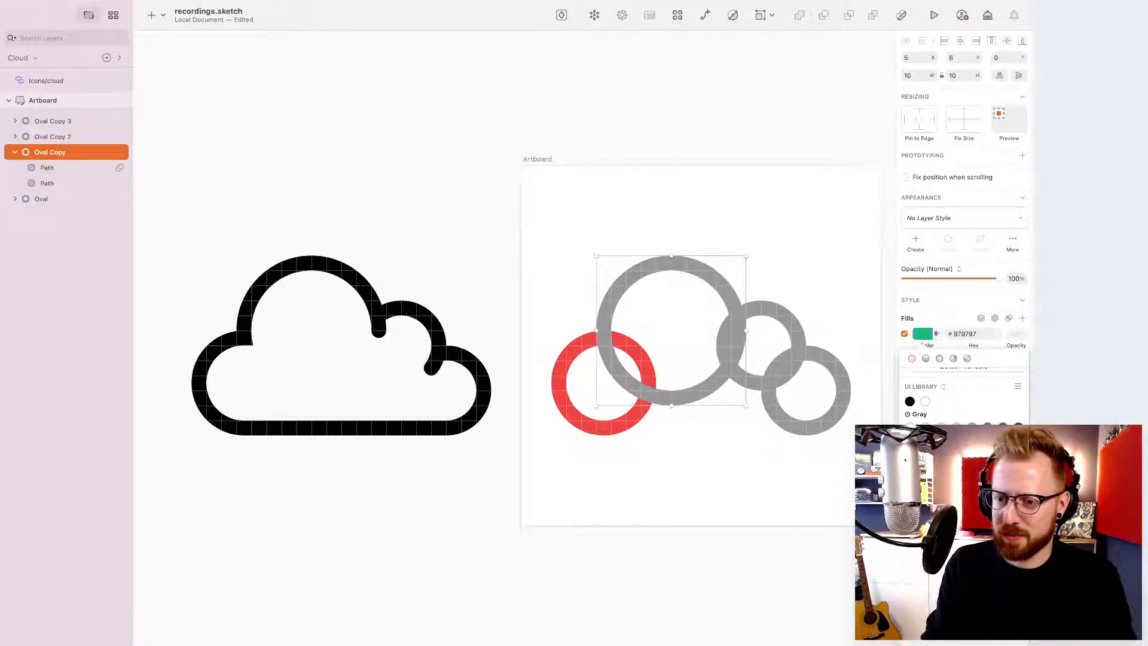
- Fill Oval Copy 2 with blue and Oval Copy 3 with pink from the UI Library colours
click(782, 303)
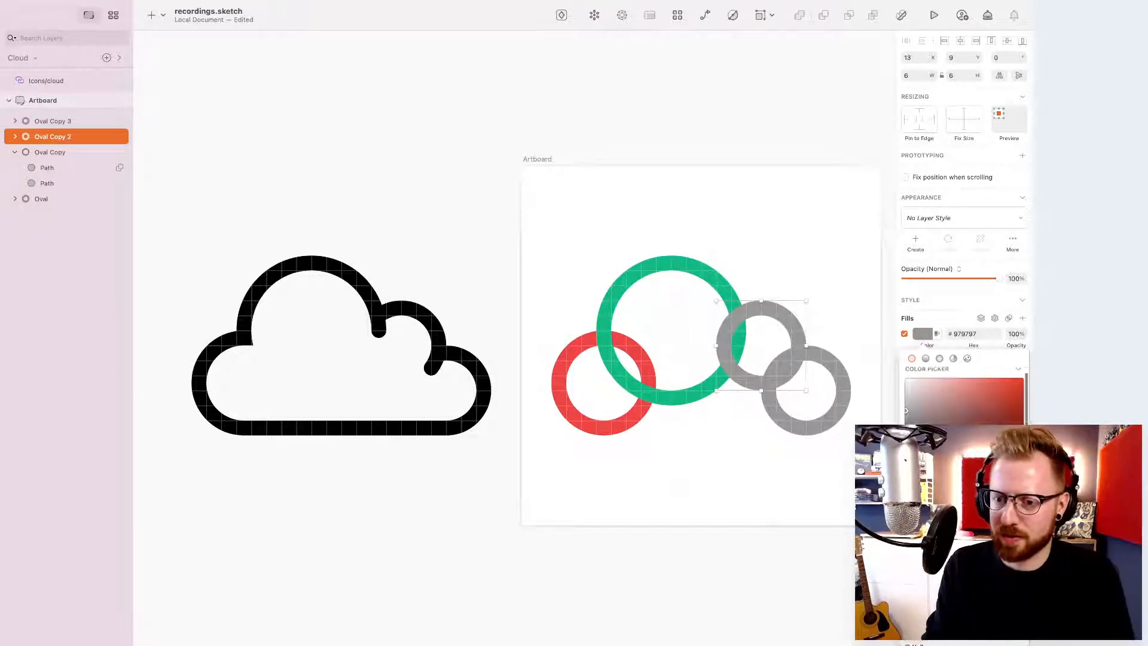
scroll(906, 411, down, 5)
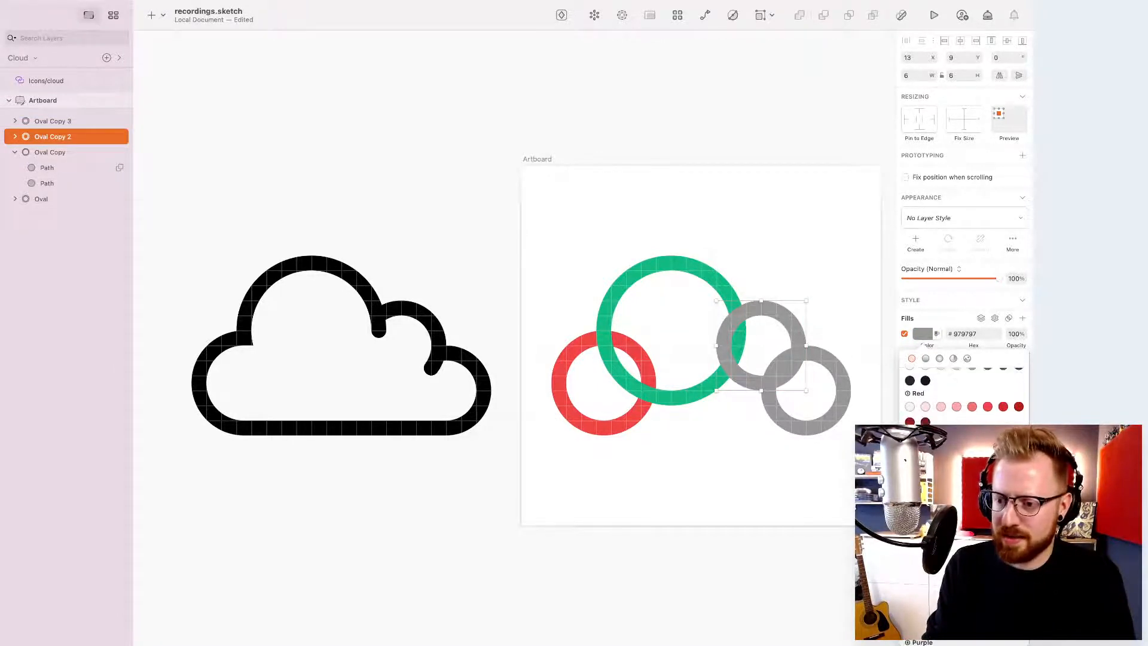
click(988, 572)
key(super+alt+Up)
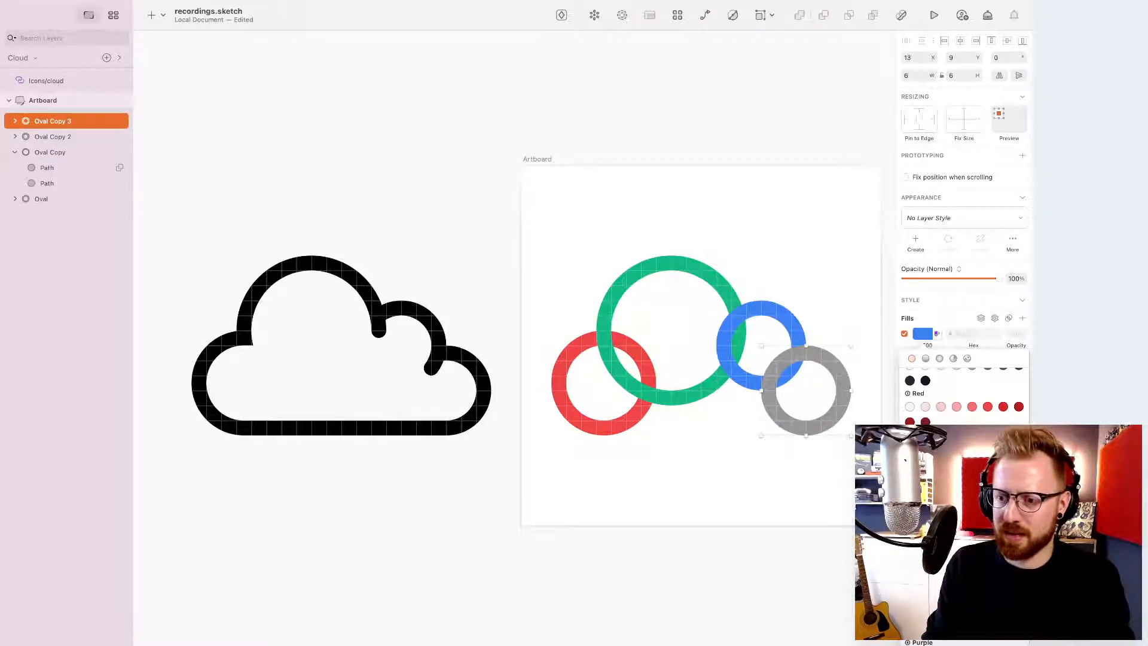
scroll(964, 407, down, 10)
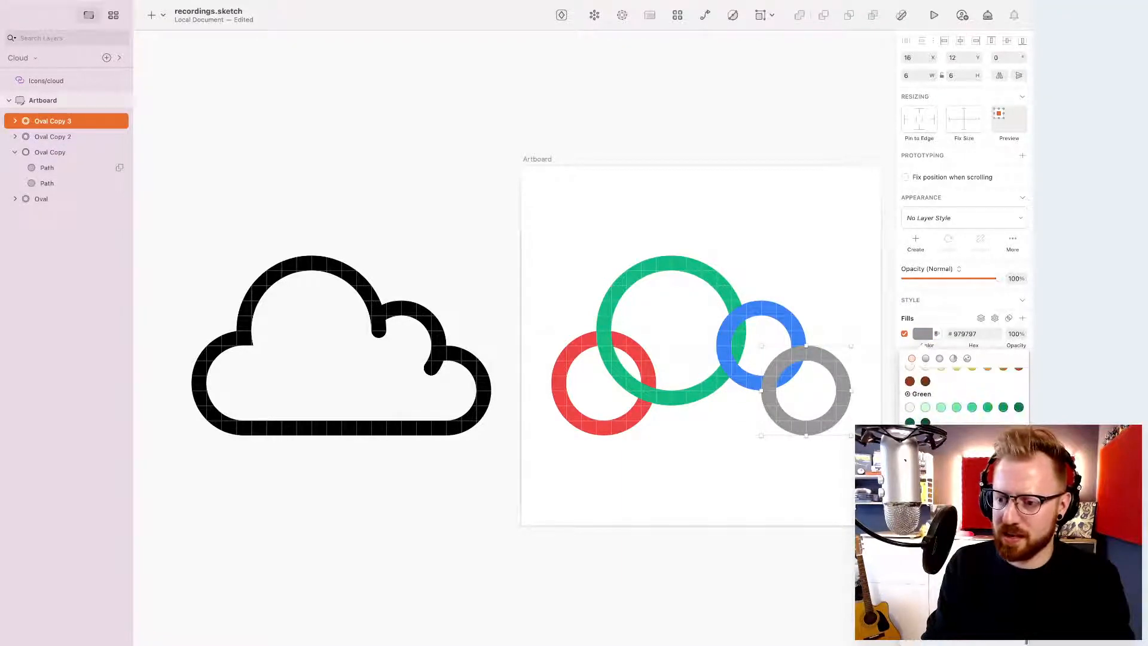
click(988, 574)
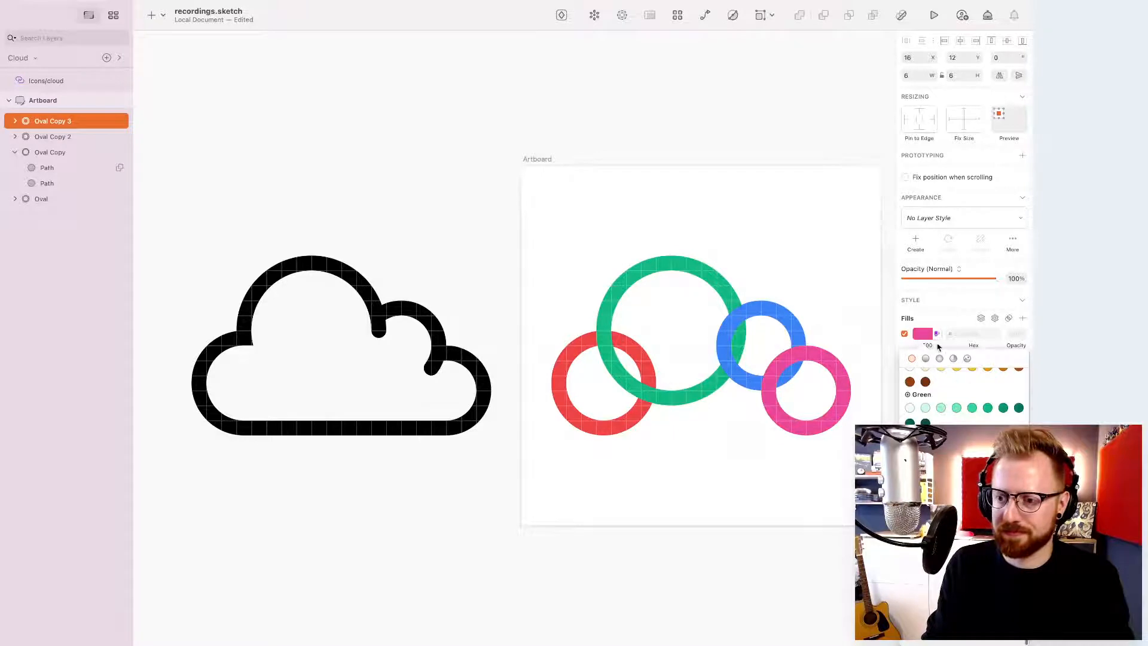
click(927, 336)
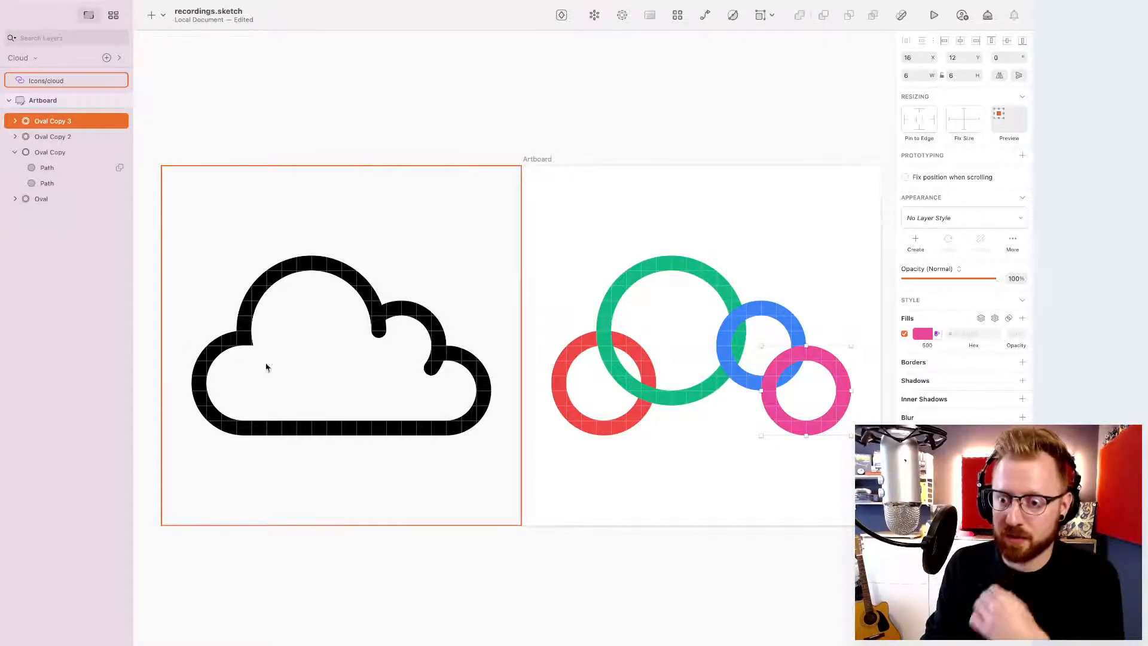
- Draw an 8 by 8 circle at X 6, Y 7 that fits the inside of the large green ring
click(573, 350)
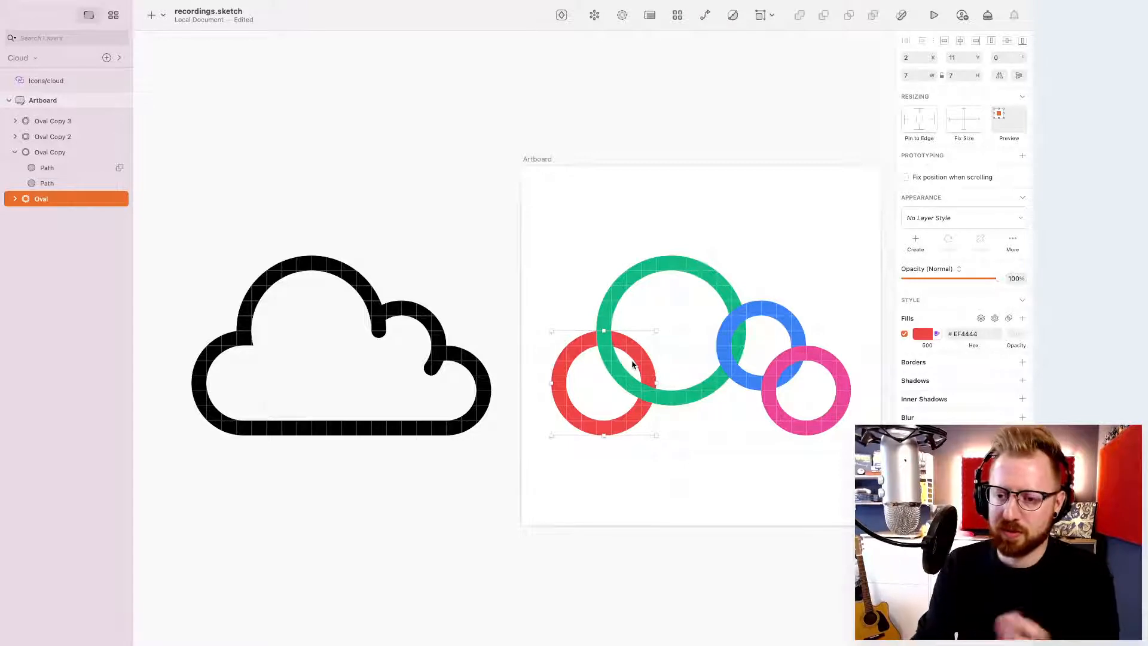
key(o)
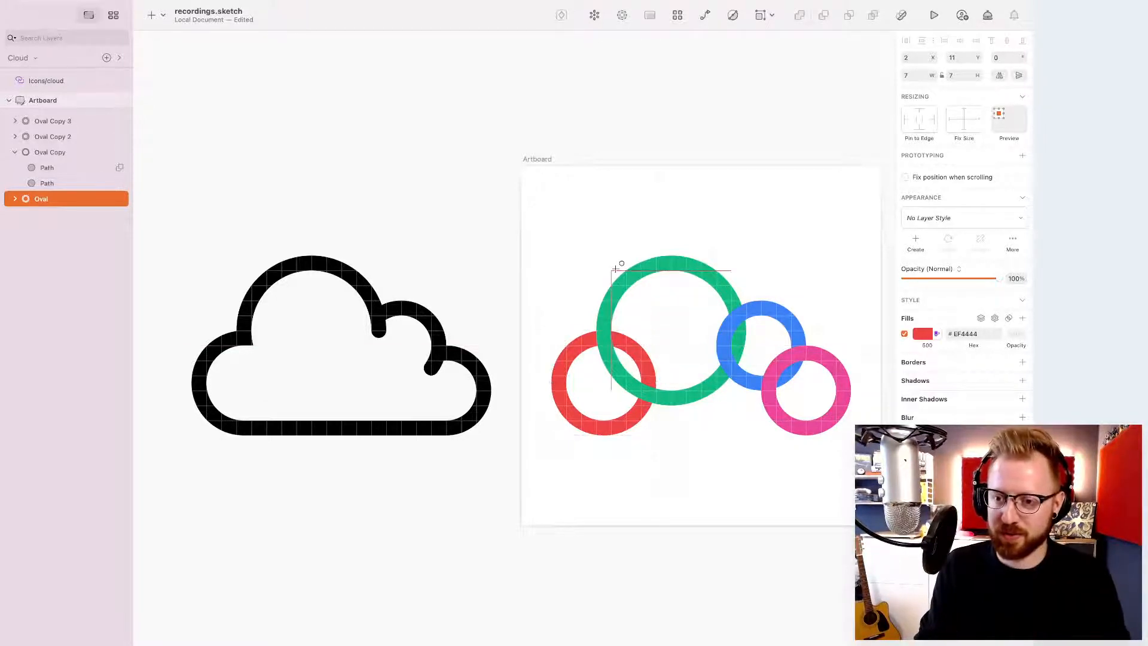
drag(616, 276, 731, 390)
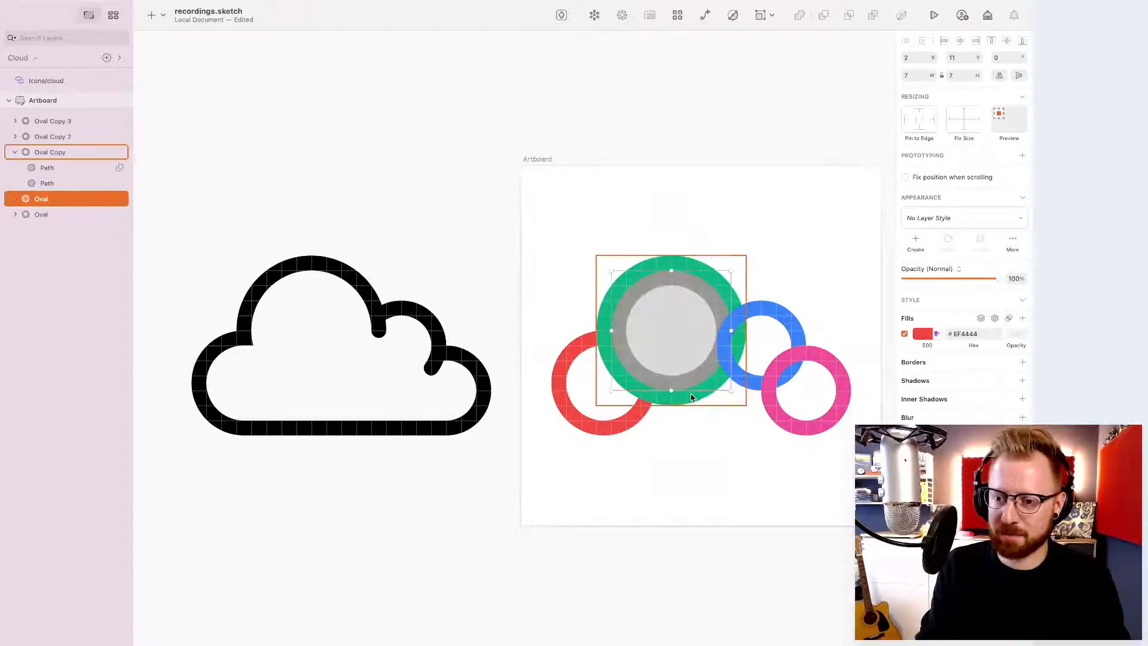
- Nudge the new 8 by 8 circle around over the green ring and return it to X 6, Y 7
key(Up)
key(Up)
key(Left)
key(Left)
key(Left)
key(Down)
key(Down)
key(Down)
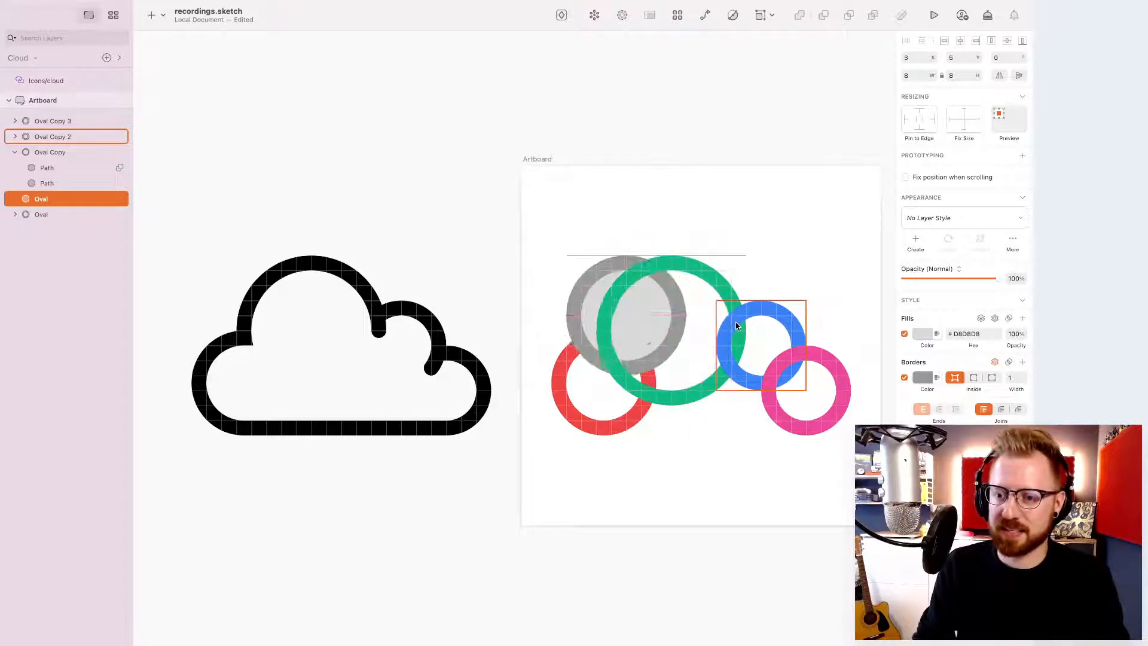
key(Right)
key(Right)
key(Right)
key(Up)
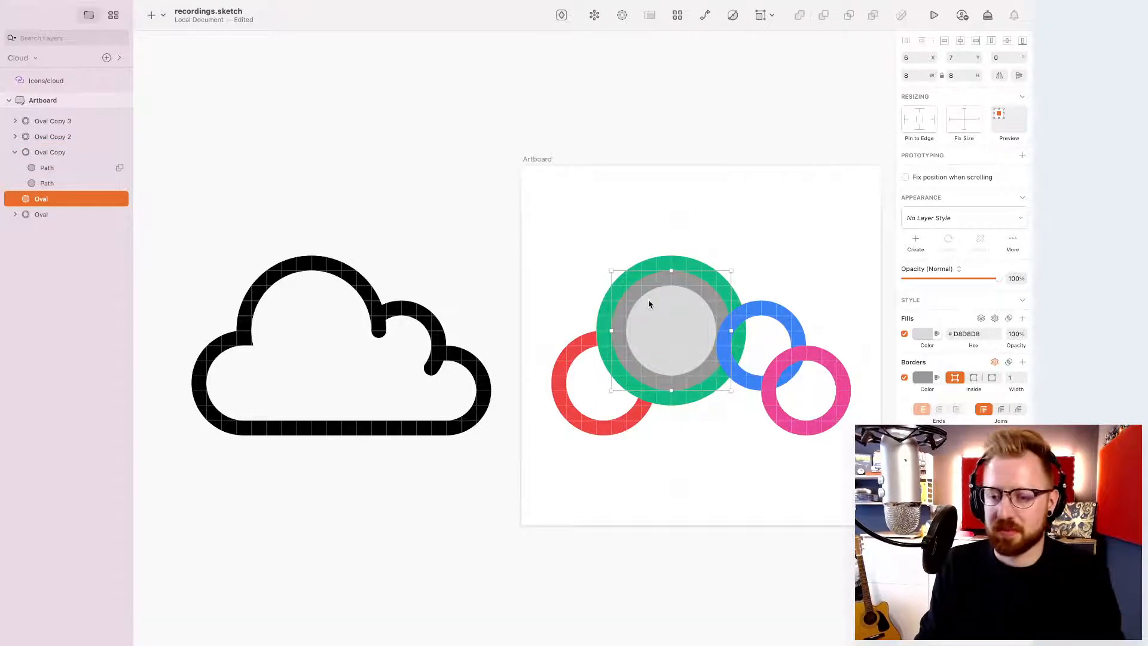
key(Up)
key(Up)
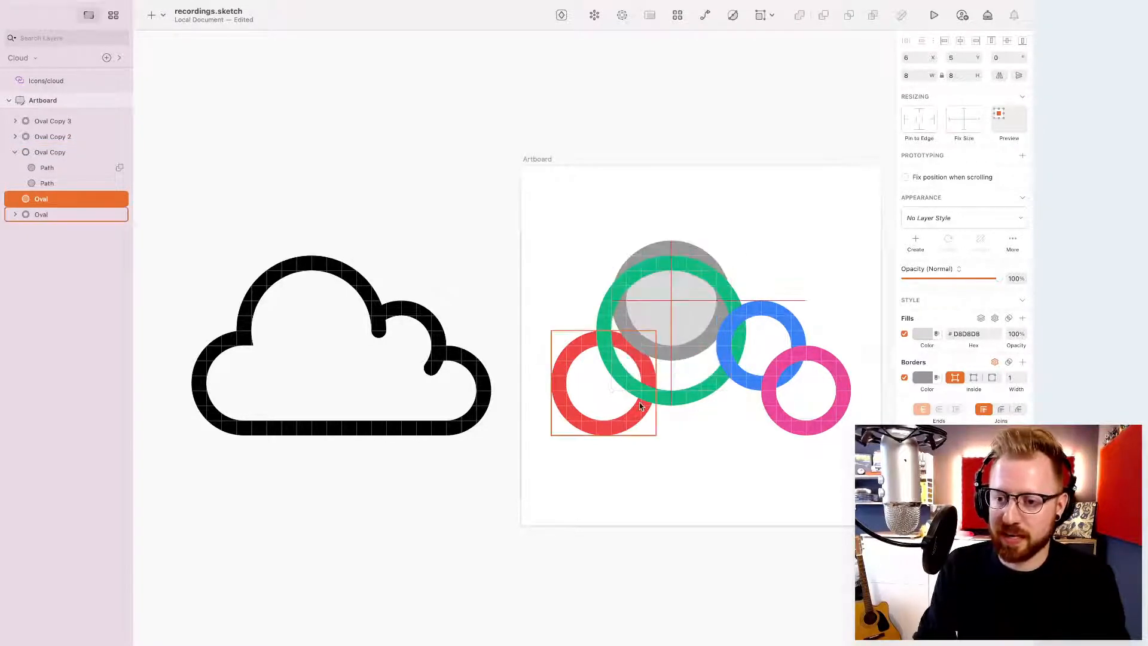
key(Down)
key(Down)
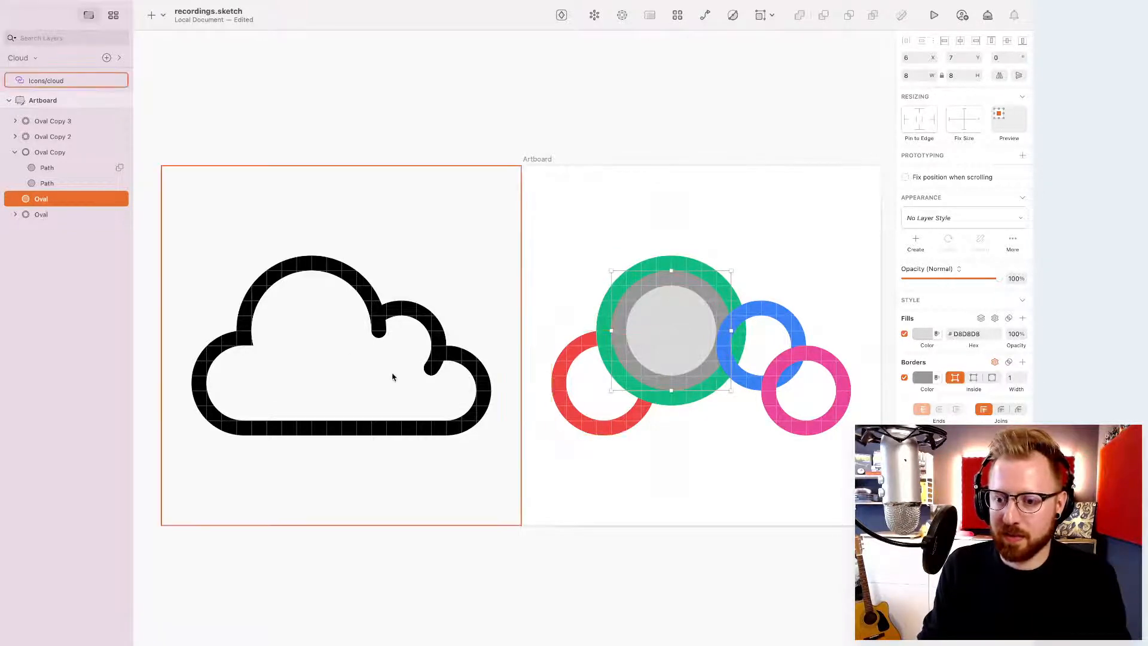
- Subtract the 8 by 8 circle from the red ring
shift+click(566, 383)
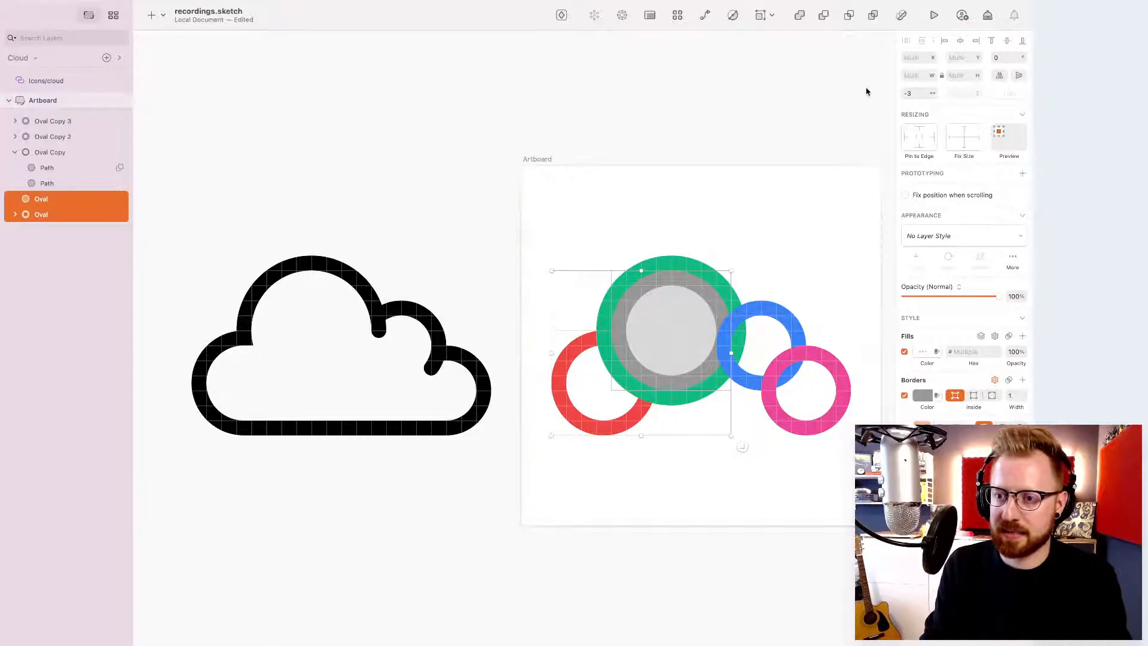
click(822, 14)
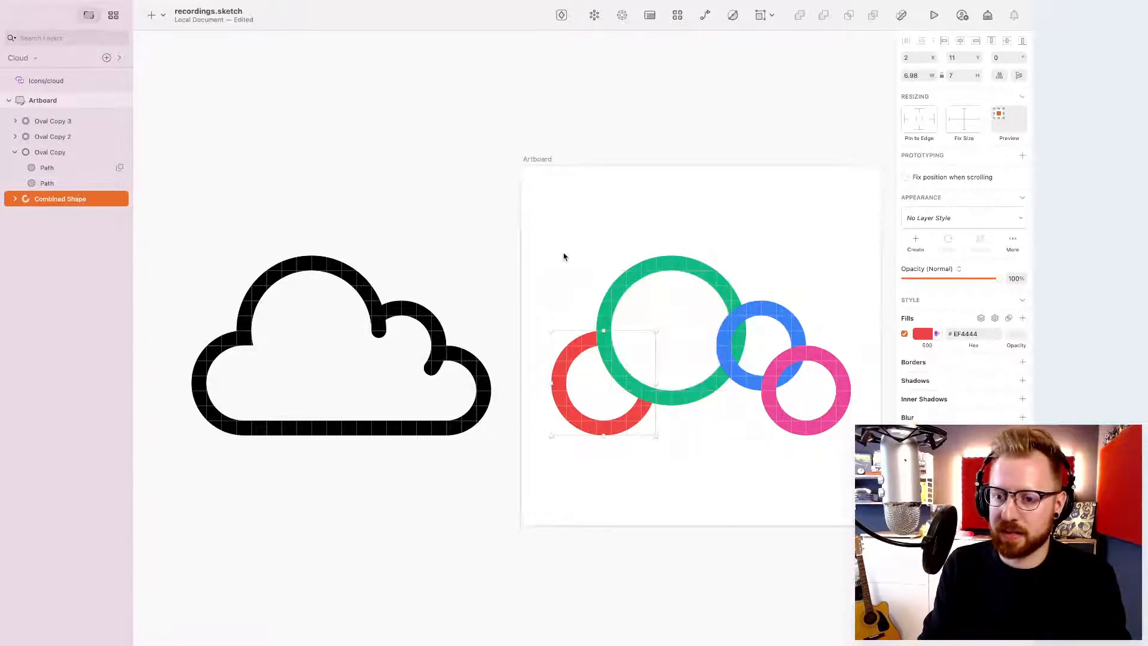
click(535, 264)
- Move the cut red ring down to Y 17, clear of the other rings
click(568, 359)
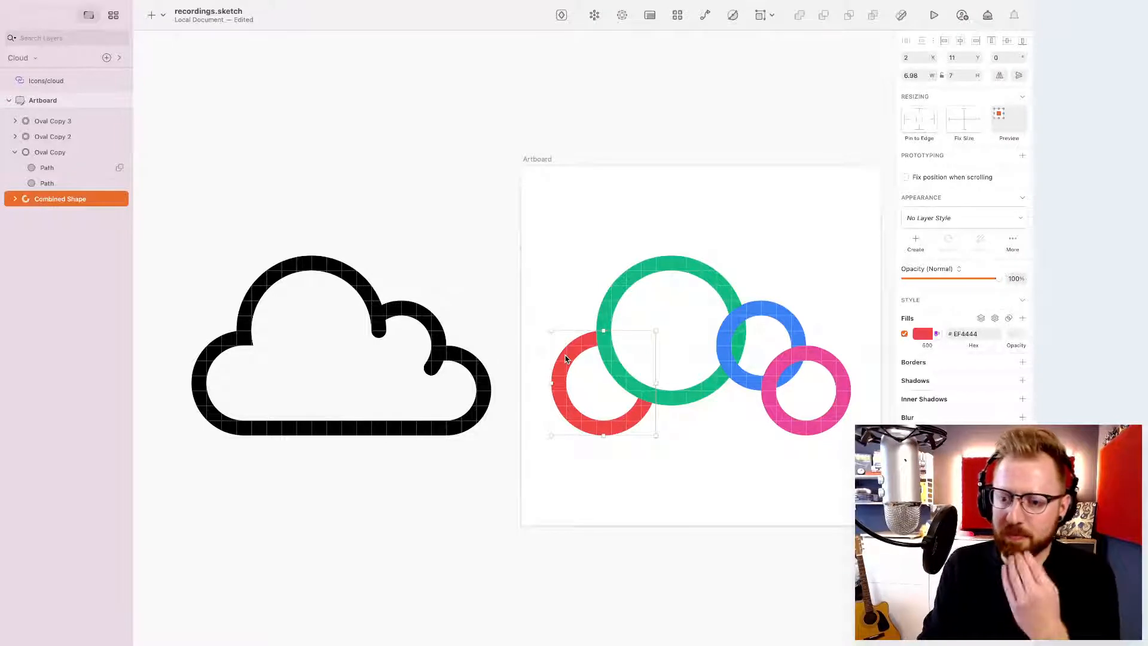
key(Down)
key(Down)
key(Down)
key(Down)
key(Down)
key(Down)
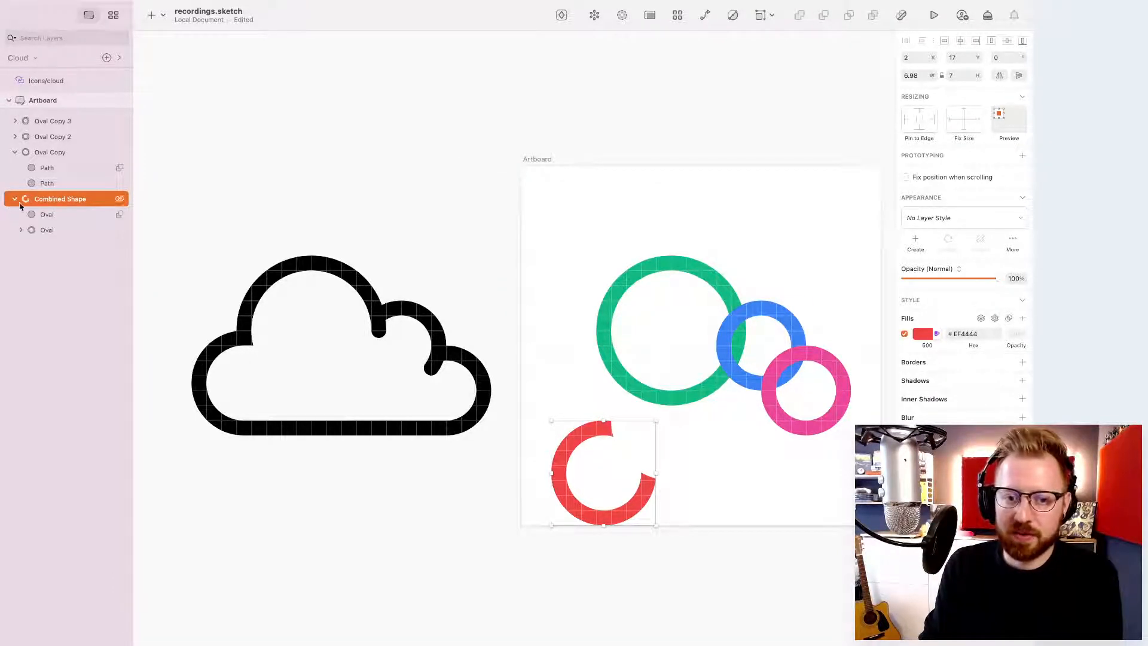
- Shift the subtracting circle inside the red combined shape across the ring to X -2, Y 13
click(38, 217)
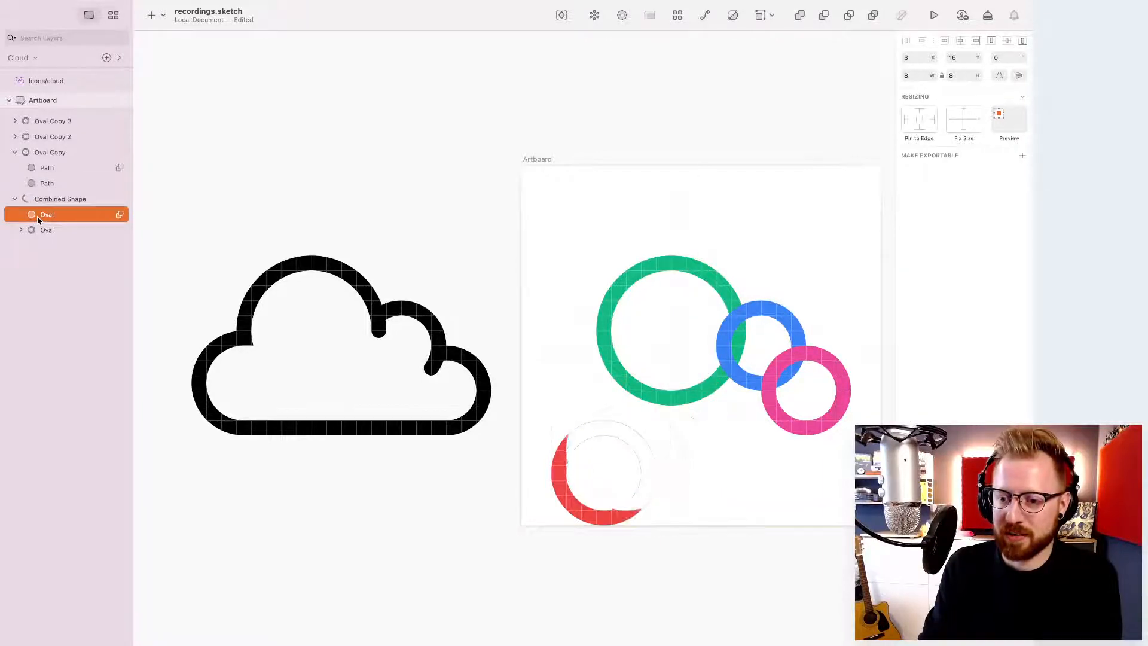
key(Left)
key(Left)
key(Left)
key(Left)
key(Up)
key(Up)
key(Up)
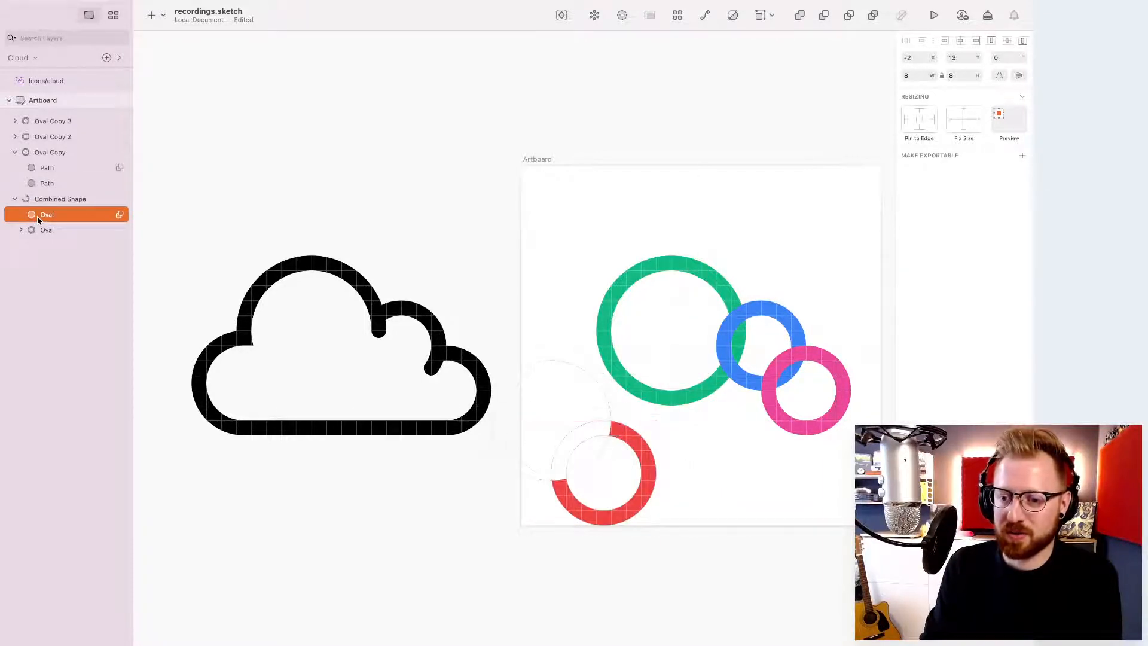
- Move the subtracting circle of the red combined shape to X 5, Y 13
key(Right)
key(Right)
key(Right)
key(Right)
key(Right)
key(Right)
key(Right)
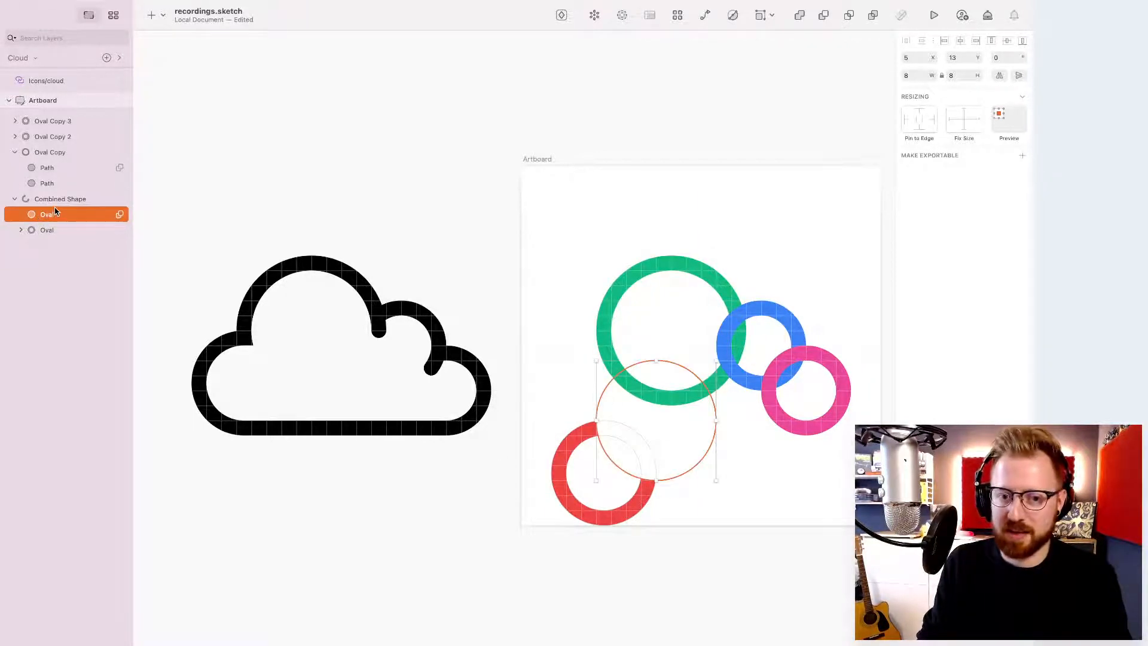
- Move the whole red combined shape back up to Y 11
click(54, 200)
key(Up)
key(Up)
key(Up)
key(Up)
key(Up)
key(Up)
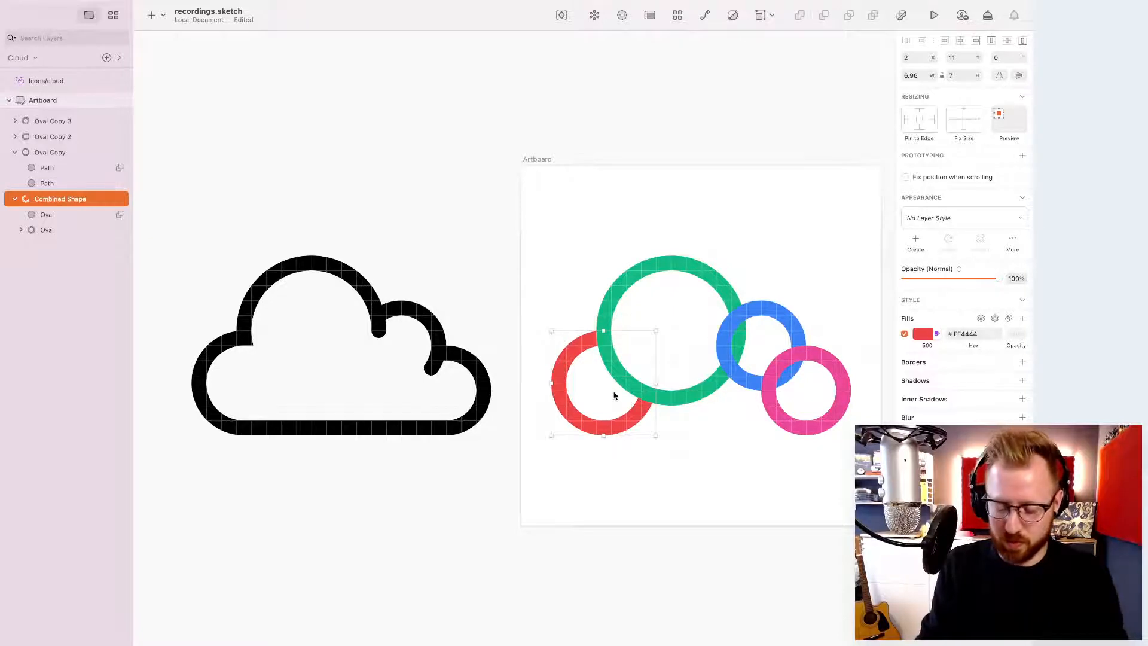
- Draw a 5 by 5 circle at X 3, Y 12 inside the red ring and apply Subtract to it together with the large green ring
key(o)
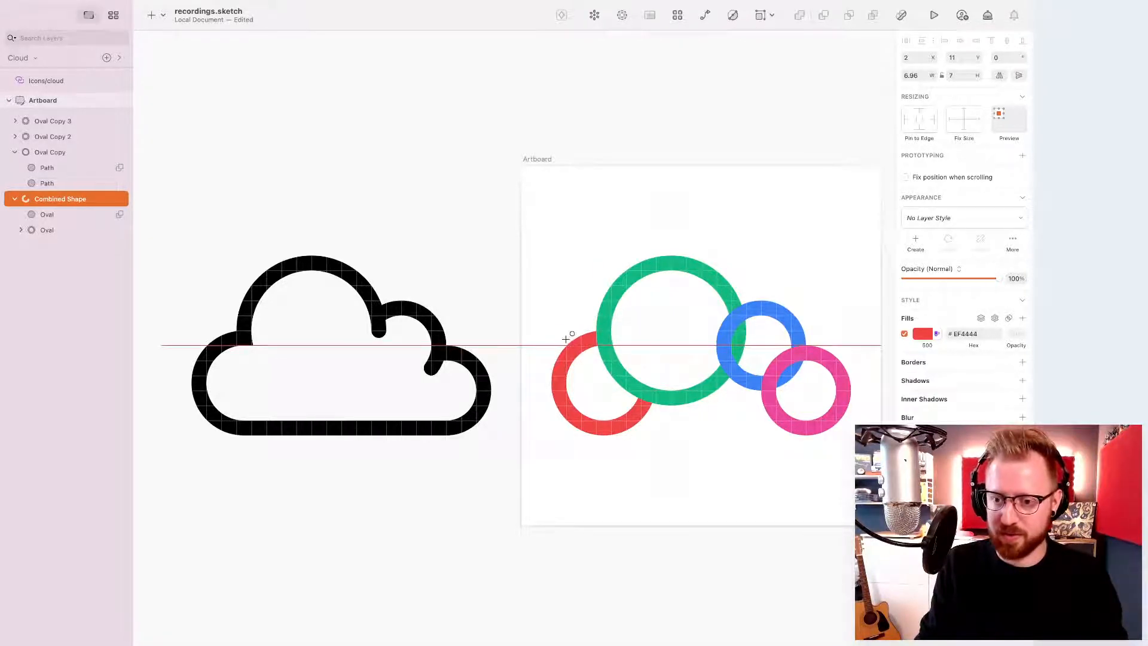
drag(568, 347, 641, 421)
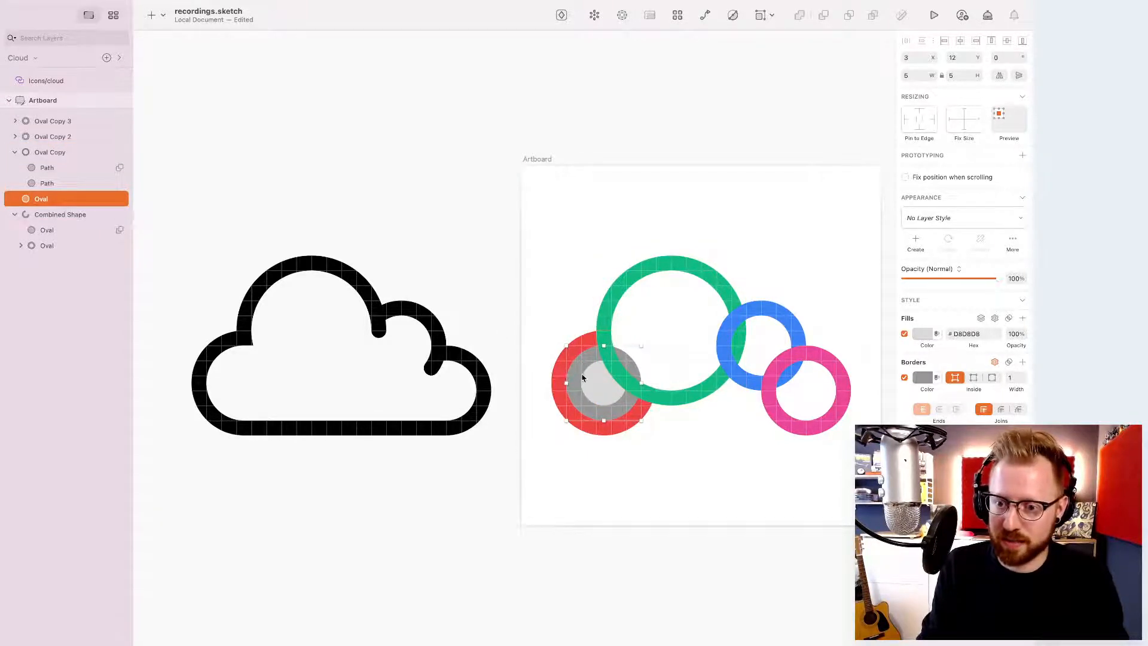
shift+click(606, 329)
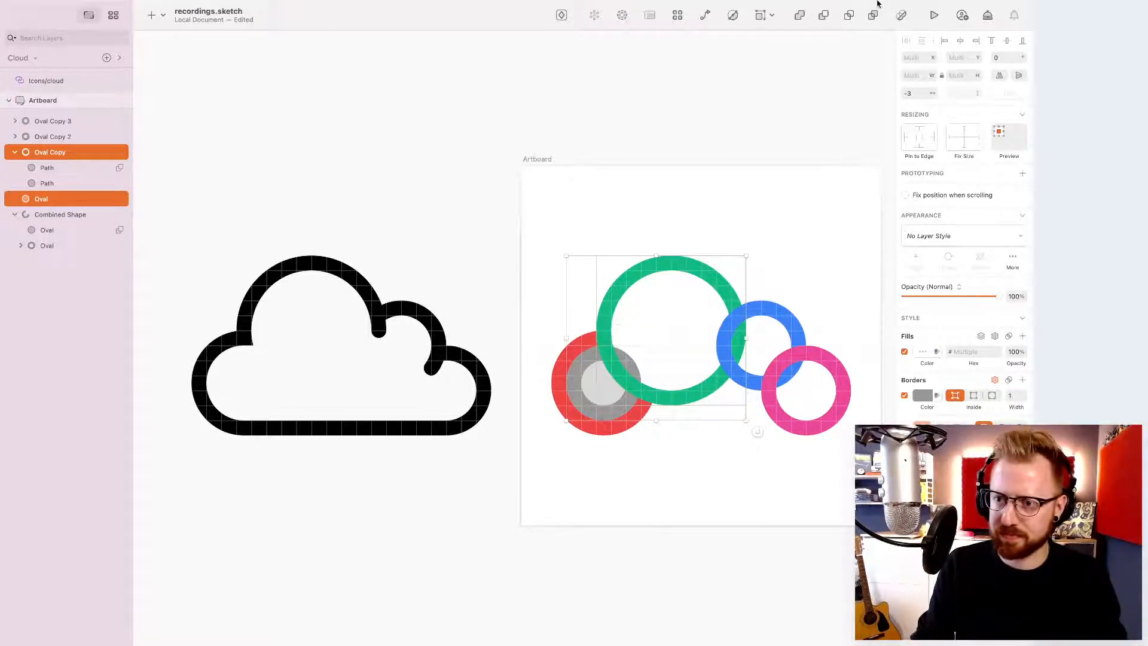
click(820, 15)
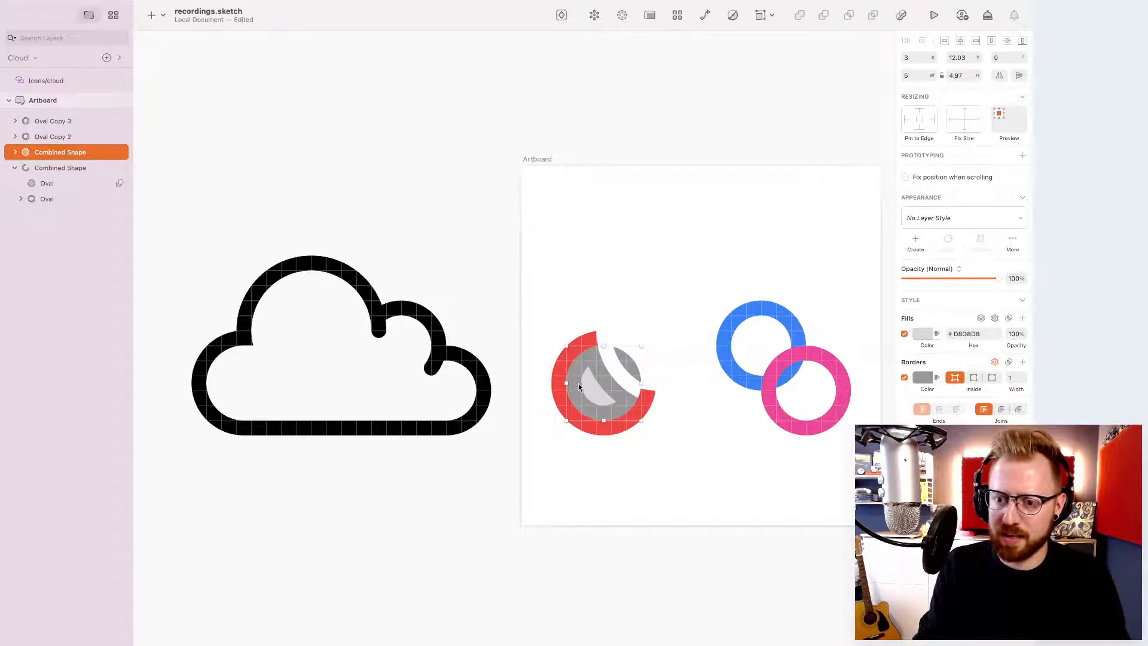
- Move the combined shape made from the grey circle up to Y 5.03, clear of the red ring, and back down to Y 12.03
key(Up)
key(Up)
key(Up)
key(Up)
key(Up)
key(Up)
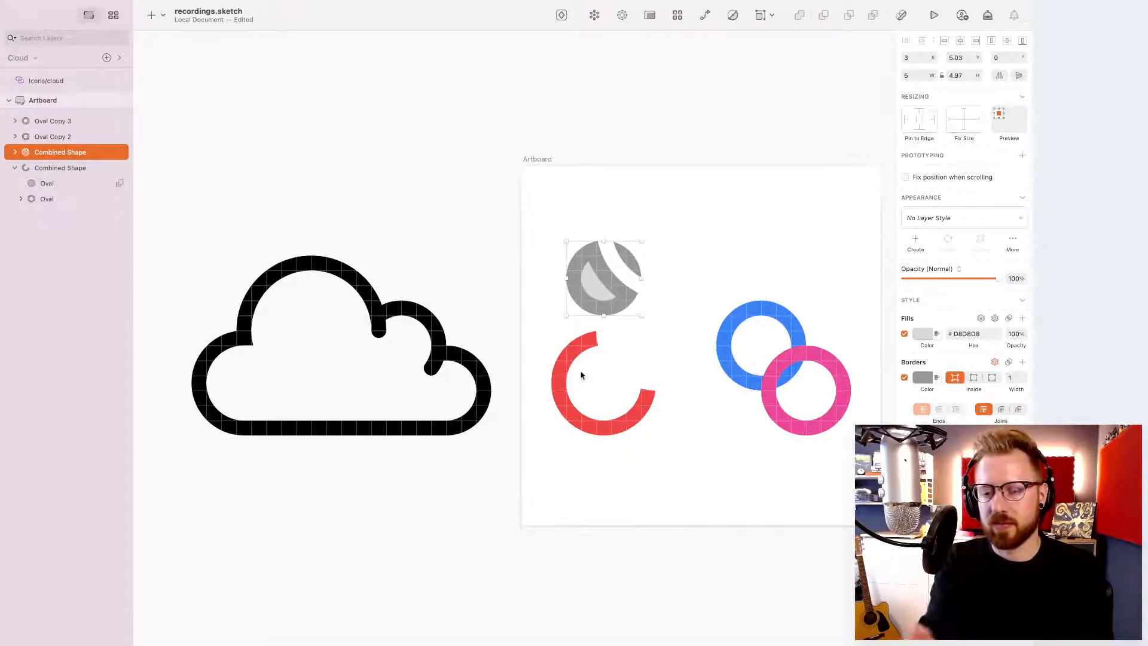
key(Down)
key(Down)
key(Down)
key(Down)
key(Down)
key(Down)
key(Down)
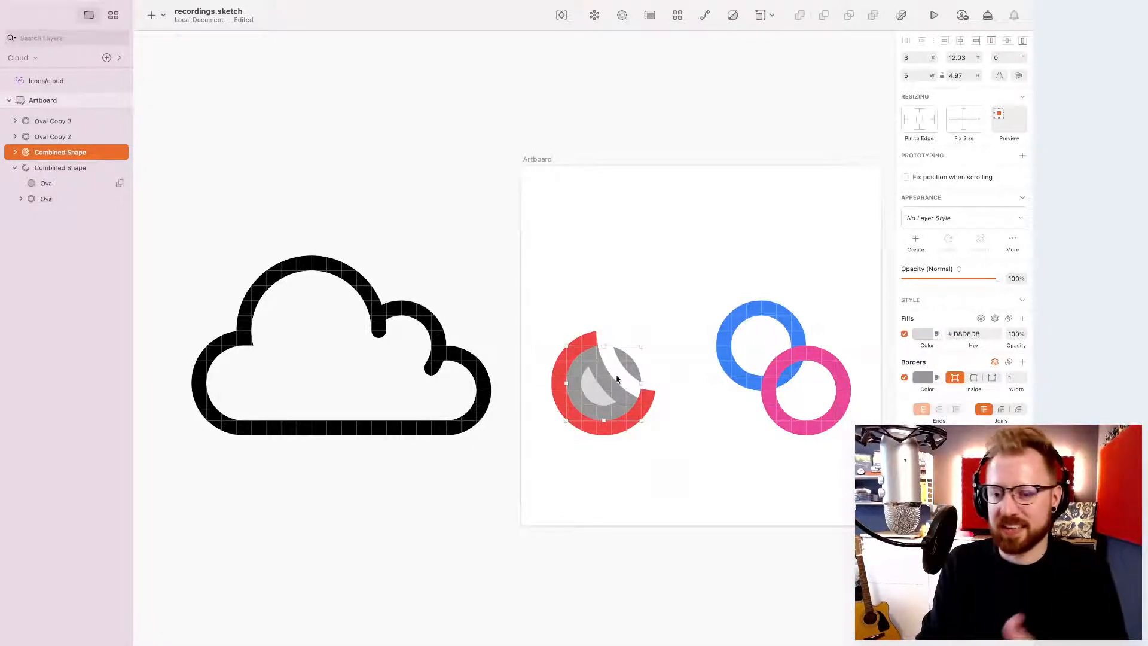
- Undo the moves and the subtraction involving the grey circle and the large green ring, and clear the selection
key(super+z)
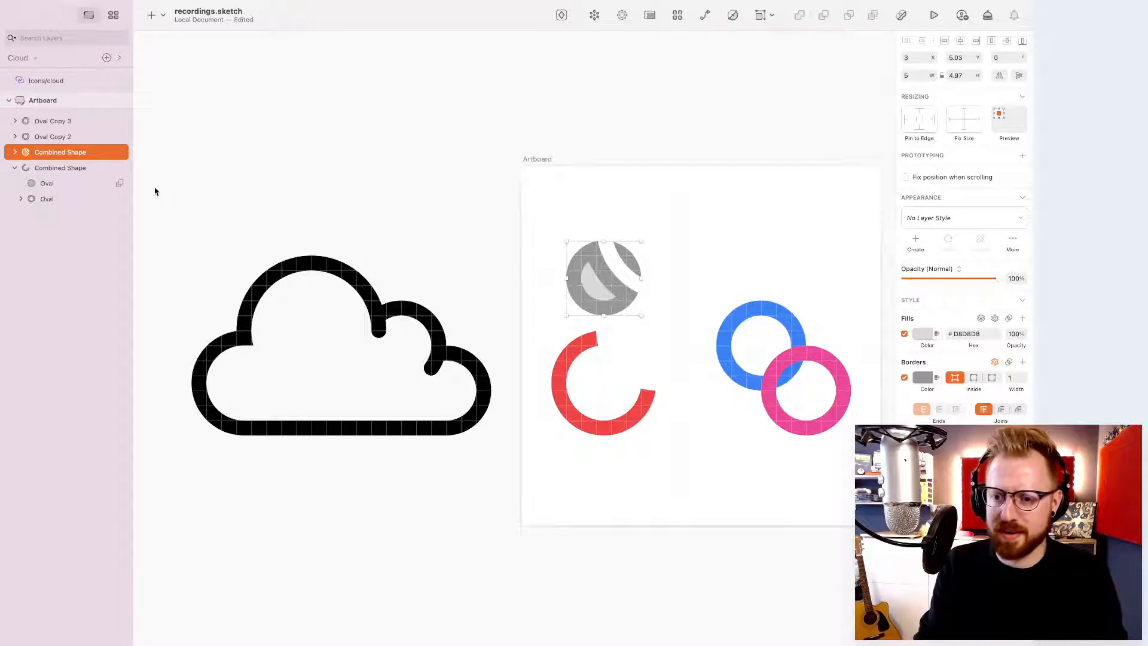
key(super+z)
key(super+z)
key(super+z)
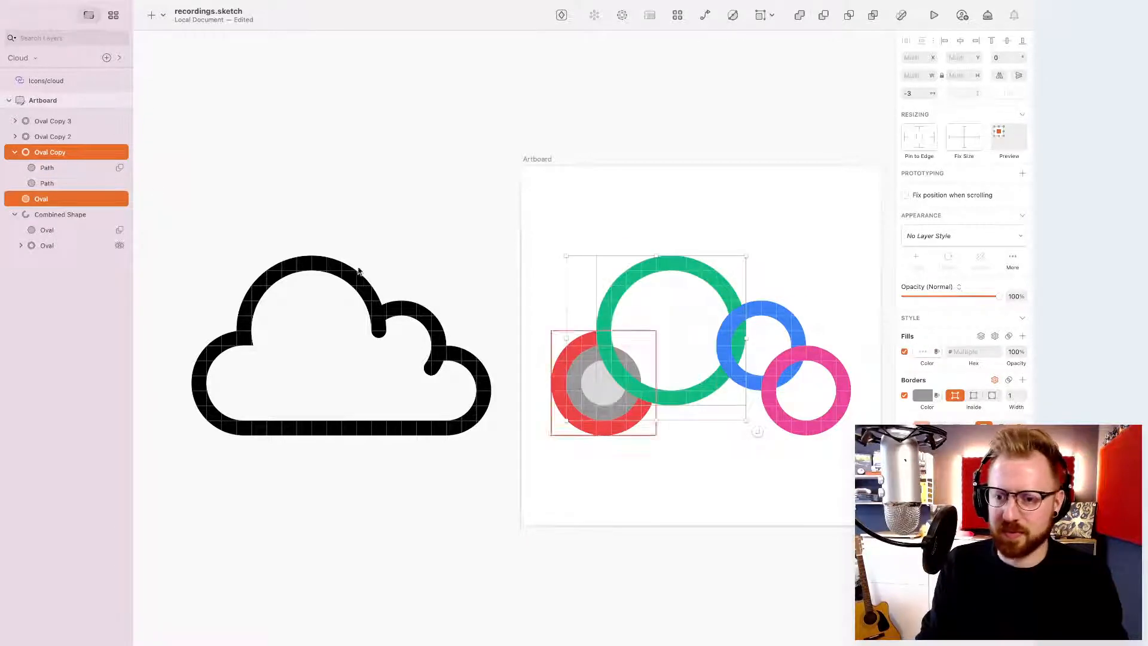
click(583, 238)
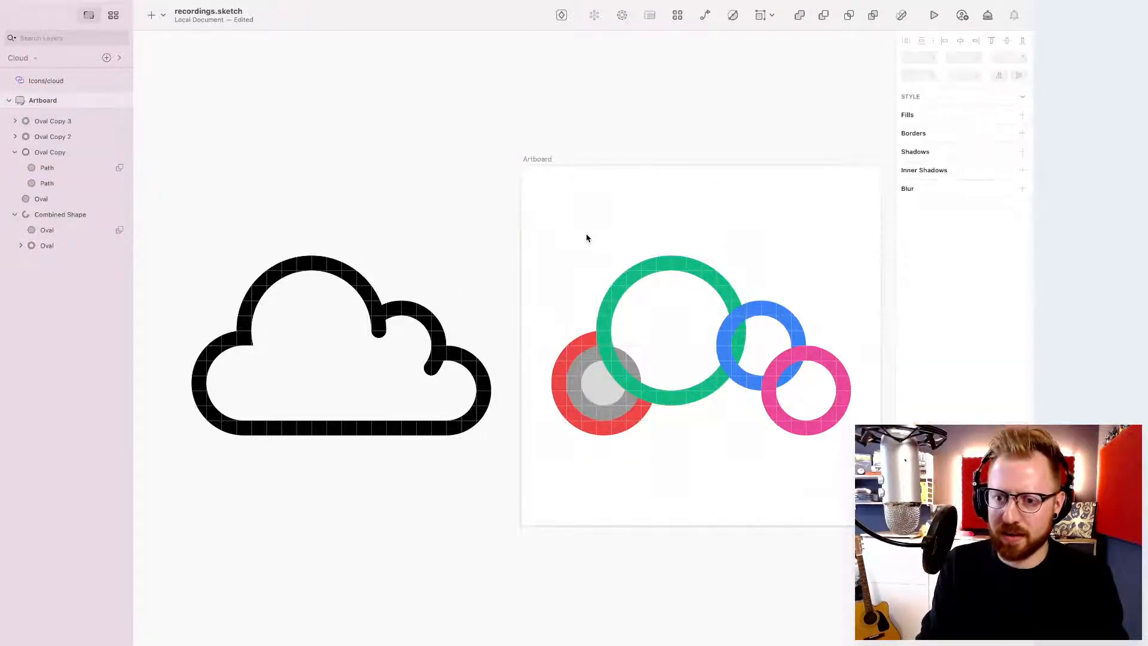
- Reorder the 5 by 5 circle directly above the large green ring and subtract it from that ring
click(593, 380)
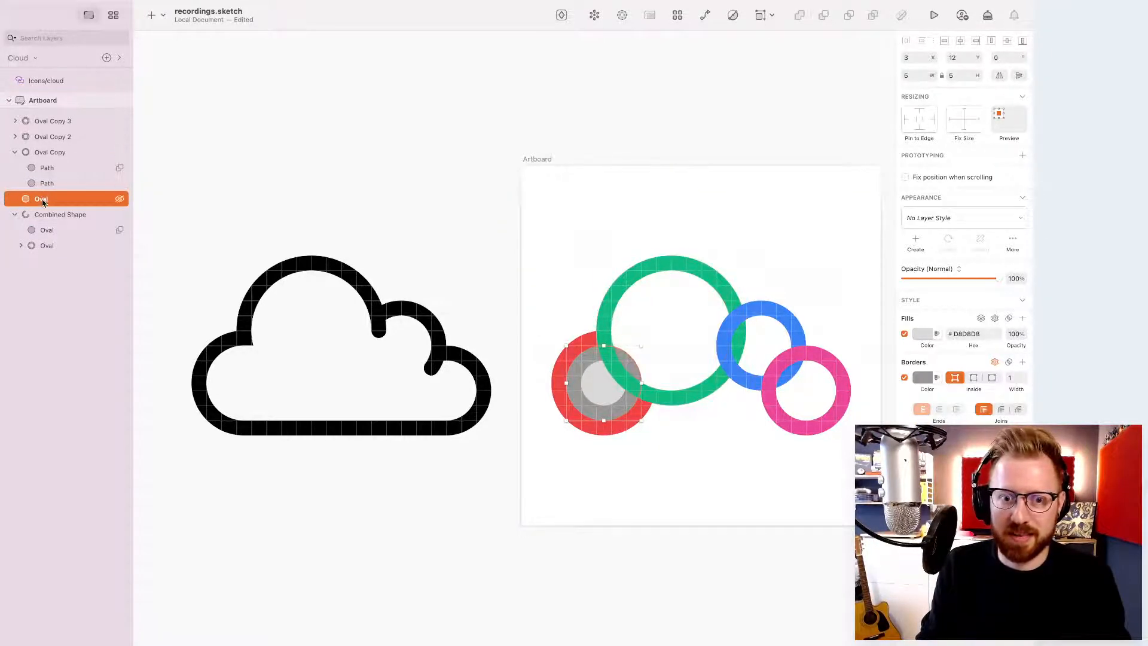
drag(43, 202, 48, 155)
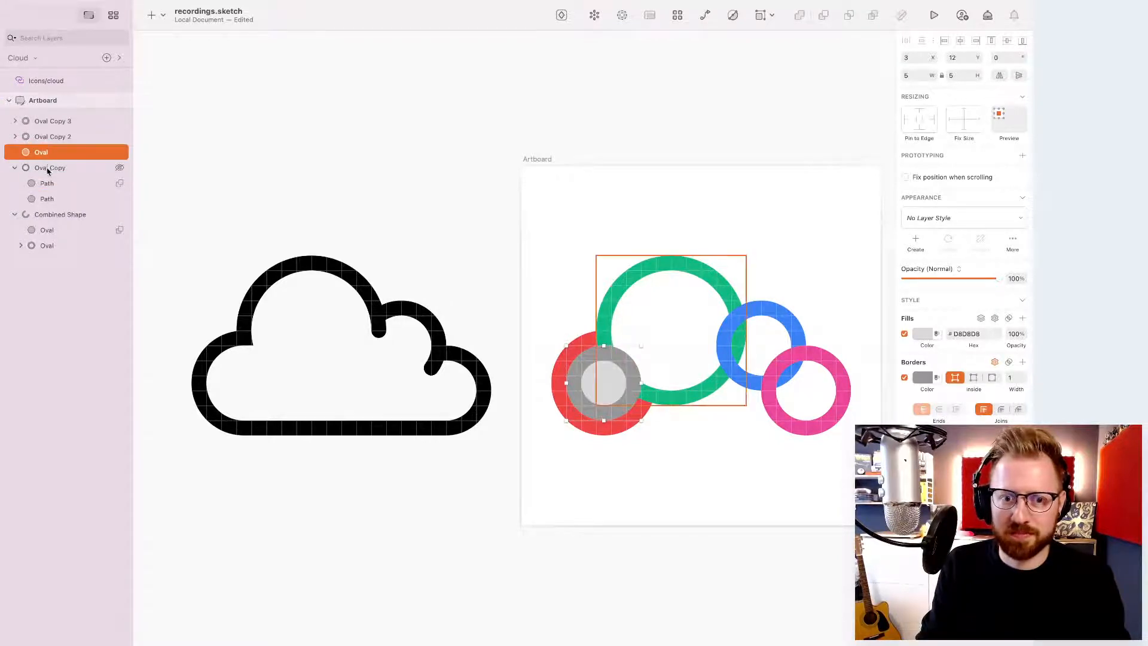
shift+click(48, 168)
key(alt+super+s)
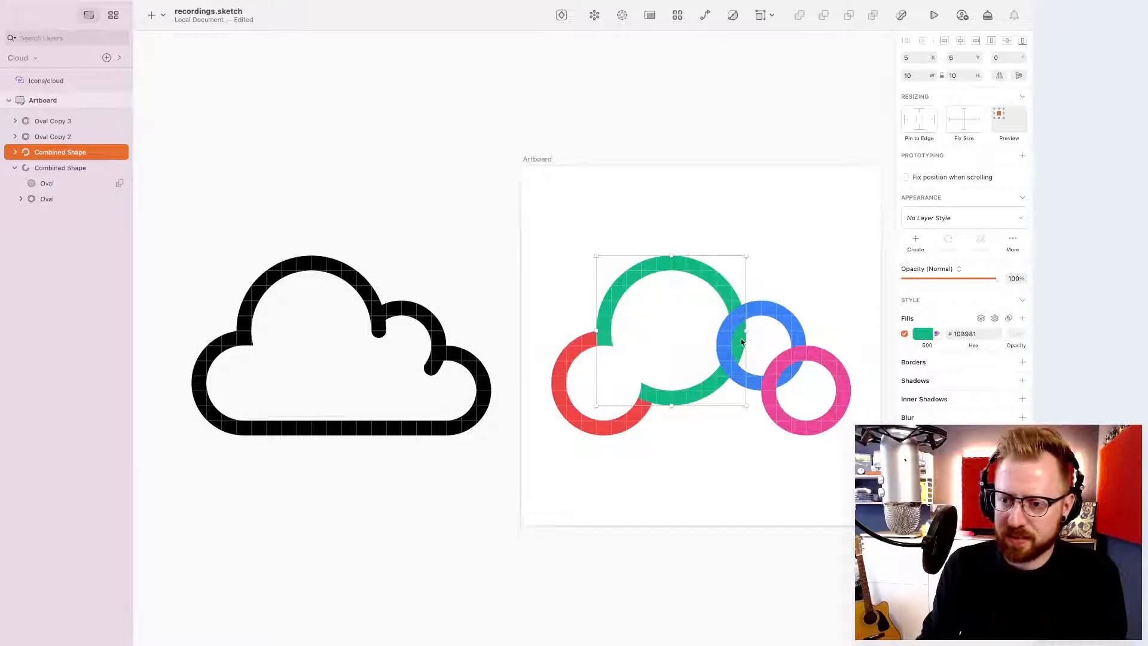
- Draw a 4 by 4 circle at X 14, Y 10 inside the blue ring and subtract it from the green combined shape
key(o)
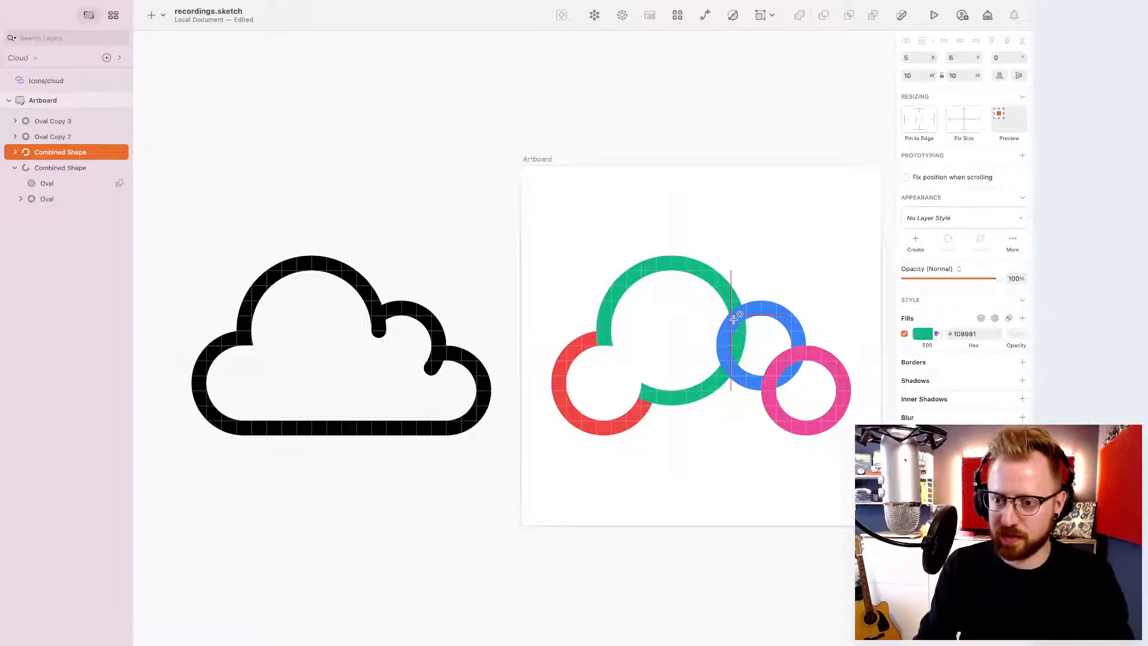
drag(781, 374, 784, 376)
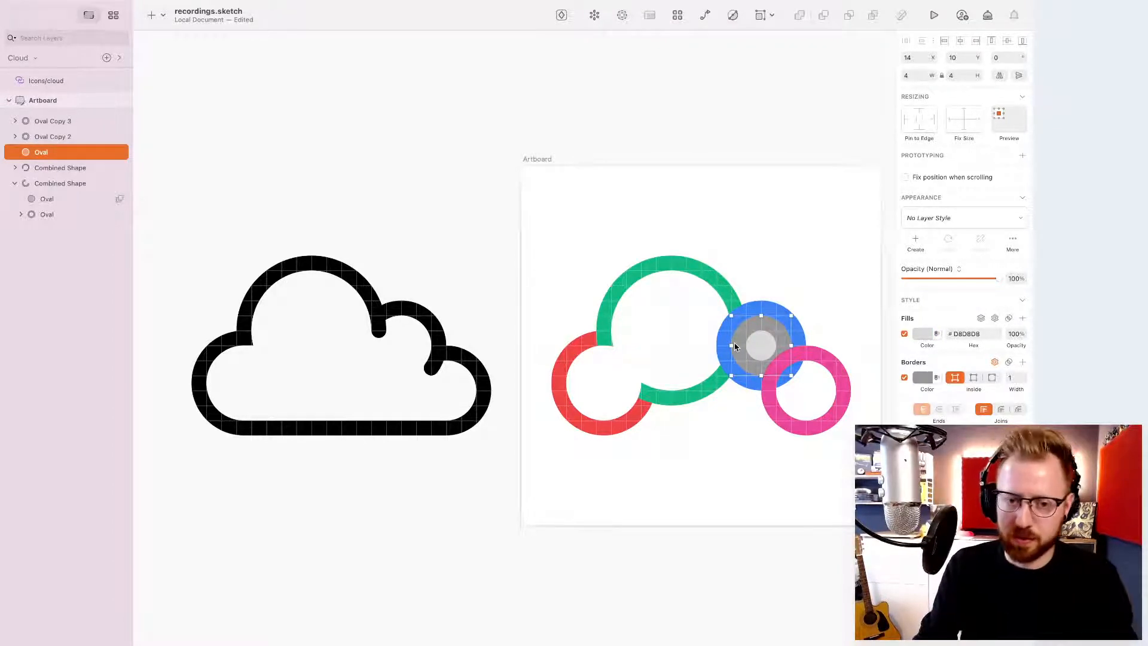
shift+click(45, 169)
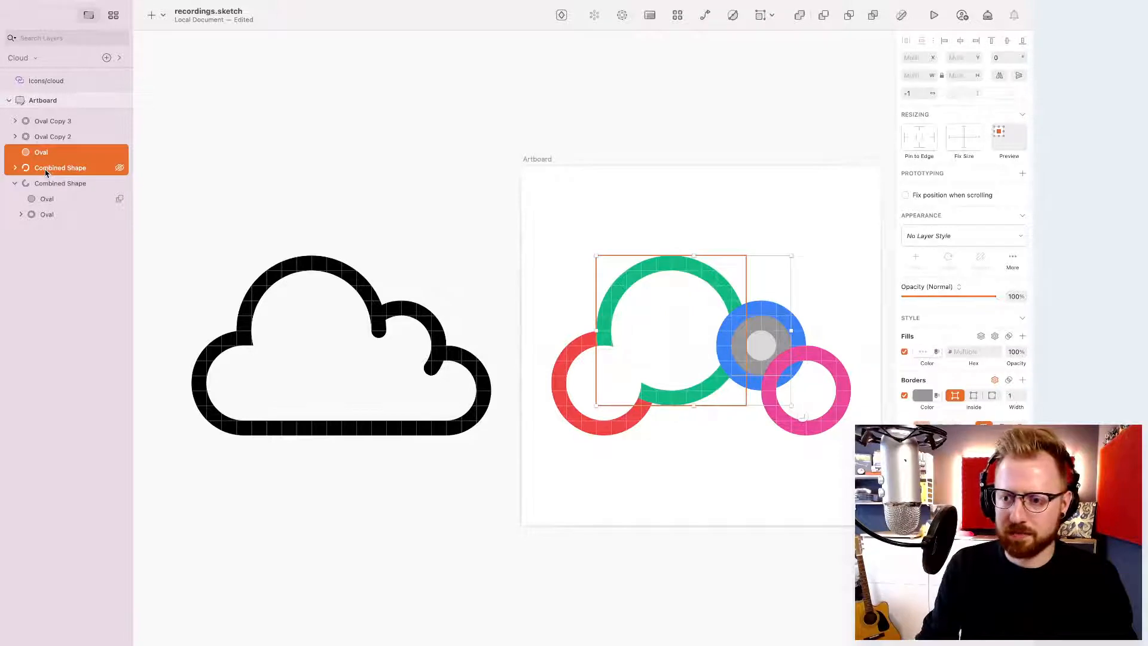
key(alt+super+s)
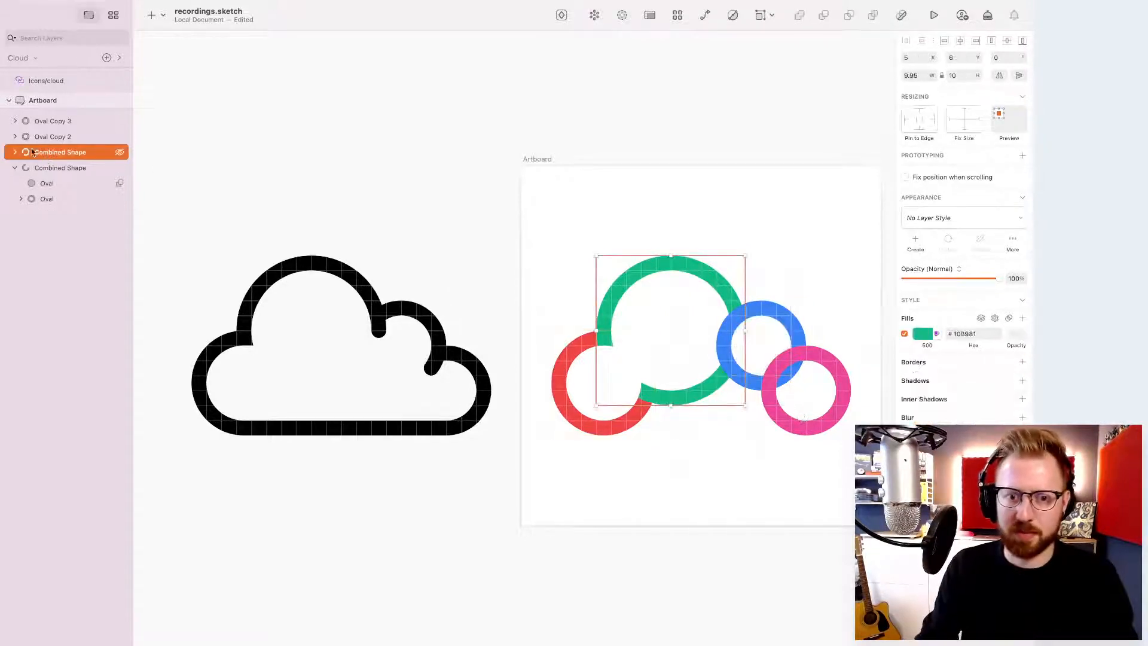
- Lift the green combined shape up to Y 0 and return it to Y 6 to inspect its cut-outs
click(45, 169)
click(43, 152)
key(Up)
key(Up)
key(Up)
key(Up)
key(Up)
key(Up)
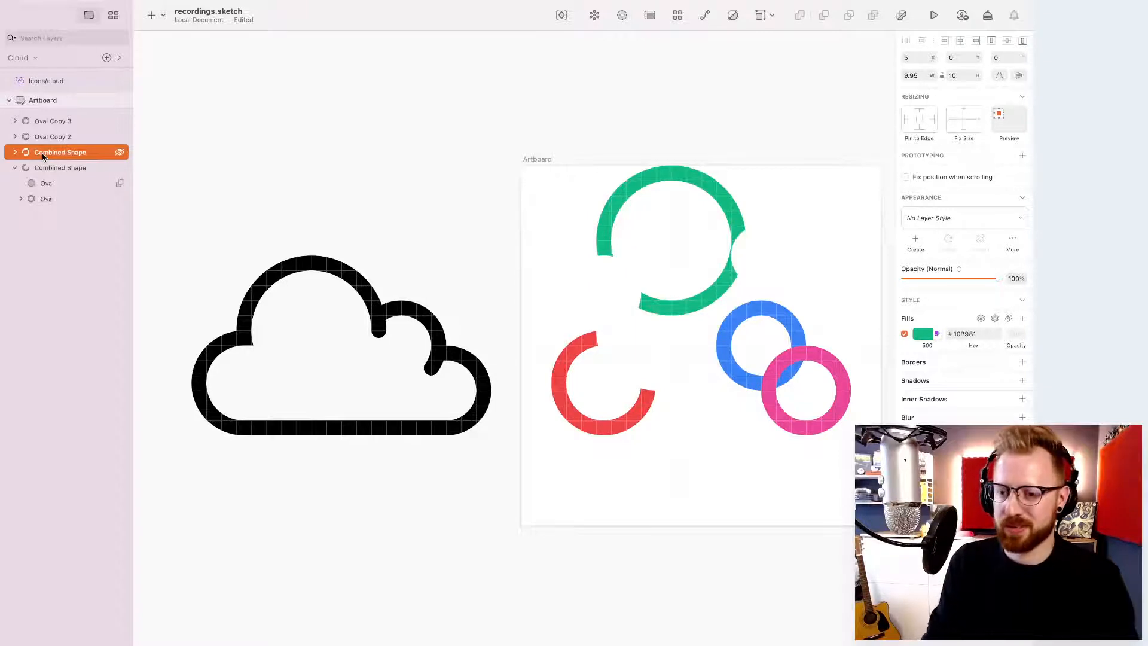
key(Down)
key(Down)
key(Down)
key(Down)
key(Down)
key(Down)
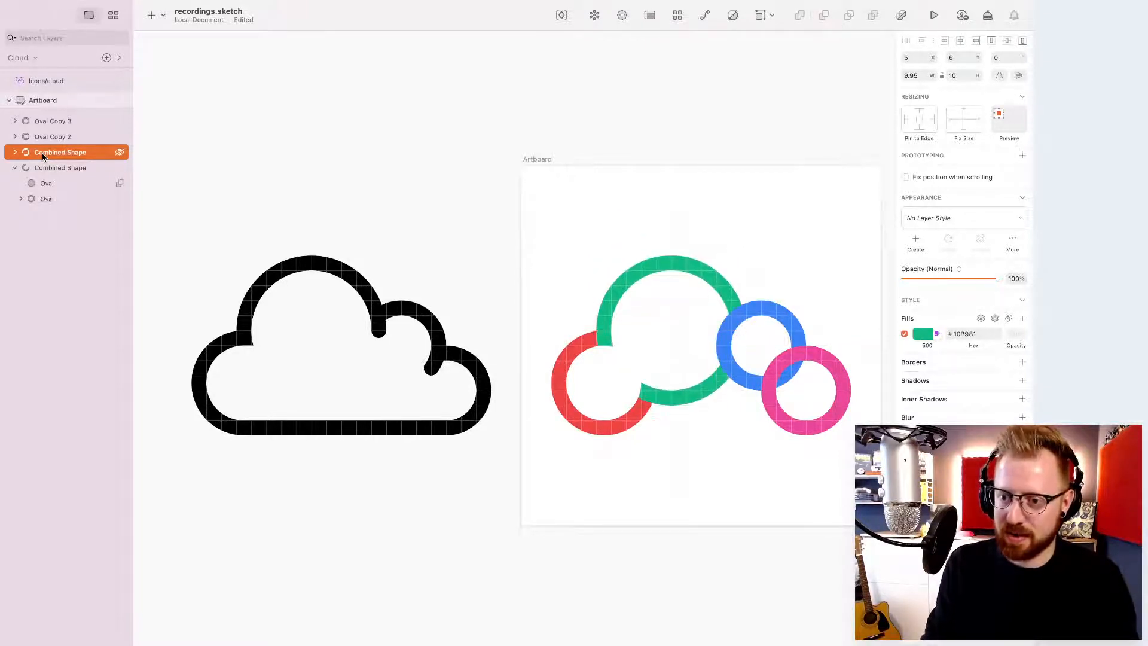
- Raise the green combined shape away from the blue ring to Y 0 once more and lower it back to Y 6
key(Up)
key(Up)
key(Up)
key(Up)
key(Up)
key(Up)
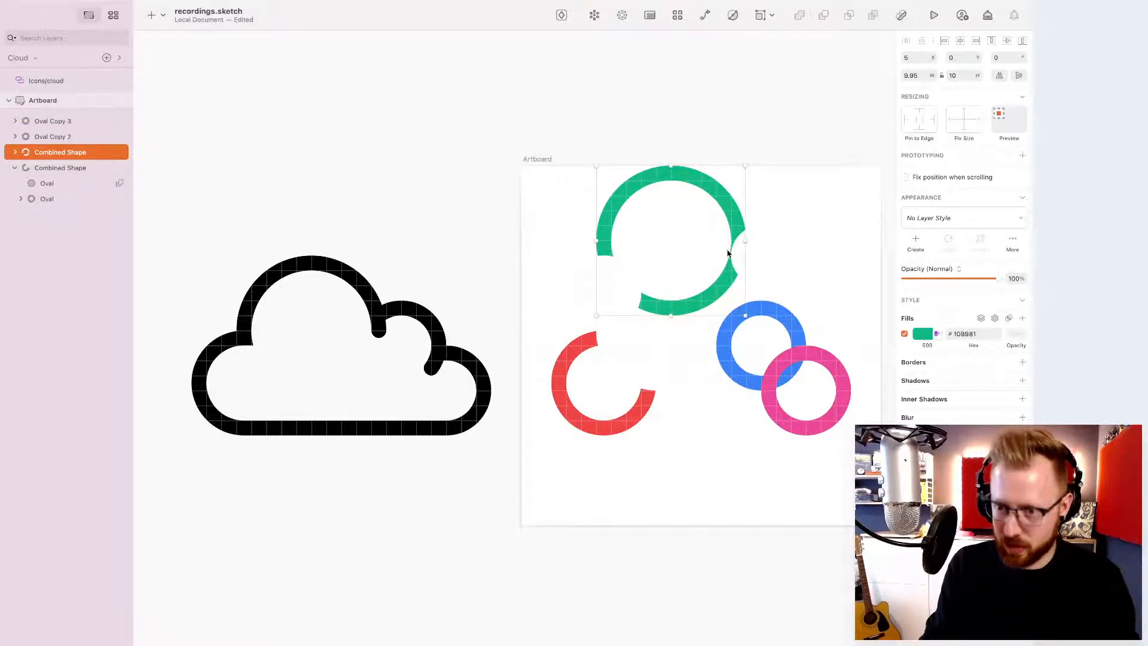
key(Down)
key(Down)
key(Down)
key(Down)
key(Down)
key(Down)
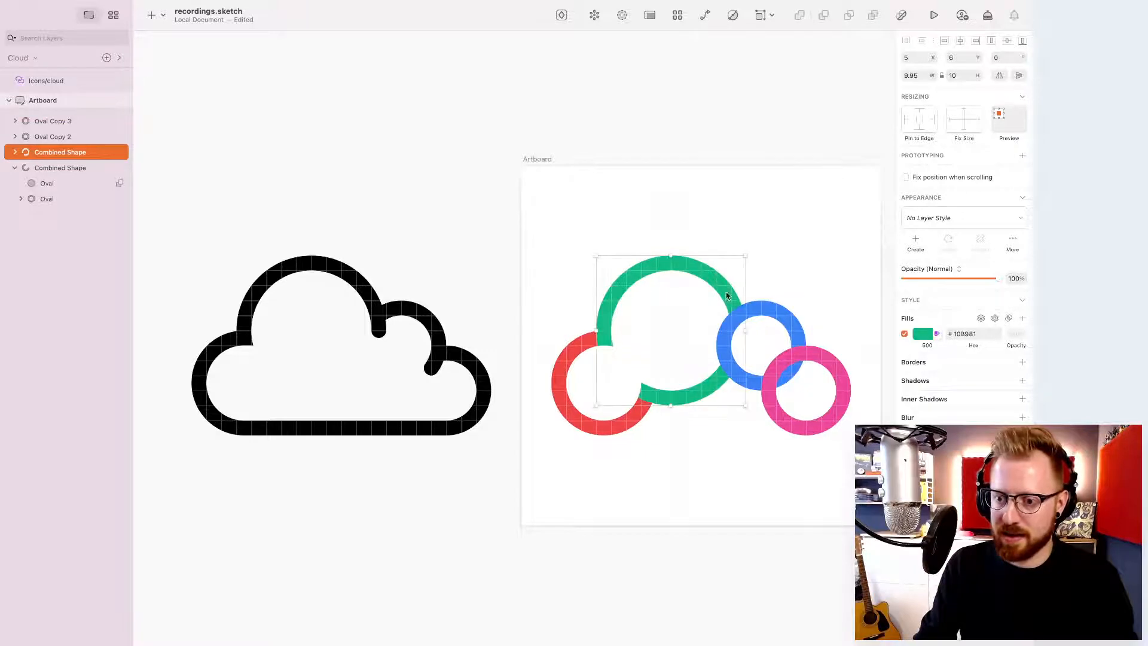
- Draw an 8 by 8 circle at X 6, Y 7 inside the green ring and place it topmost in the artboard's layer order
key(o)
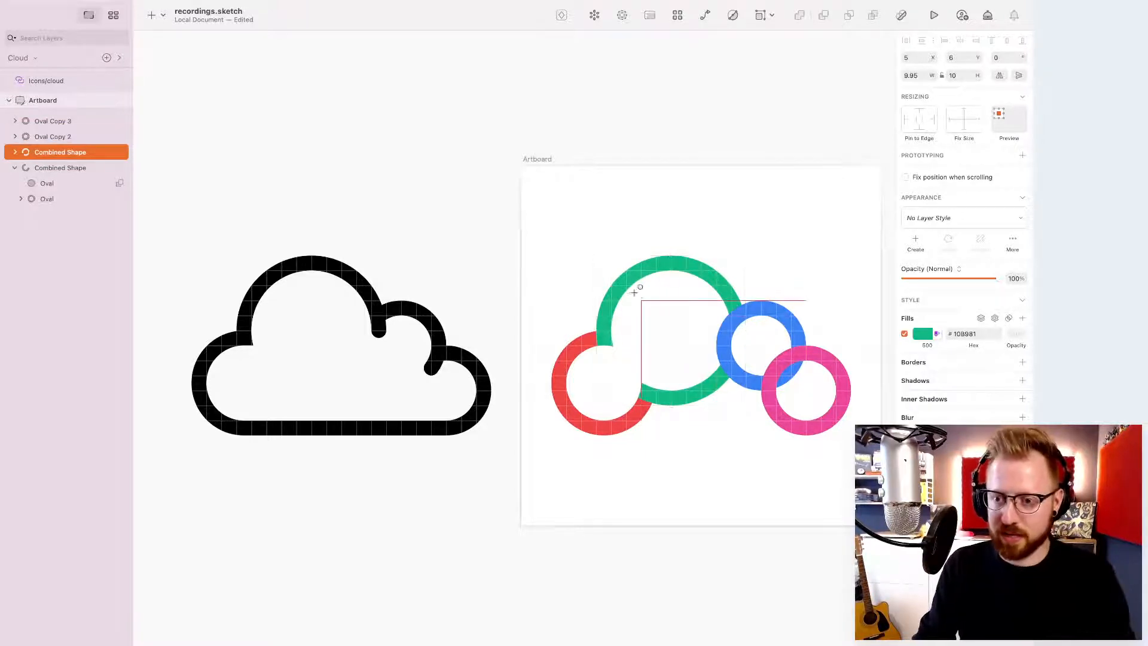
drag(611, 271, 731, 390)
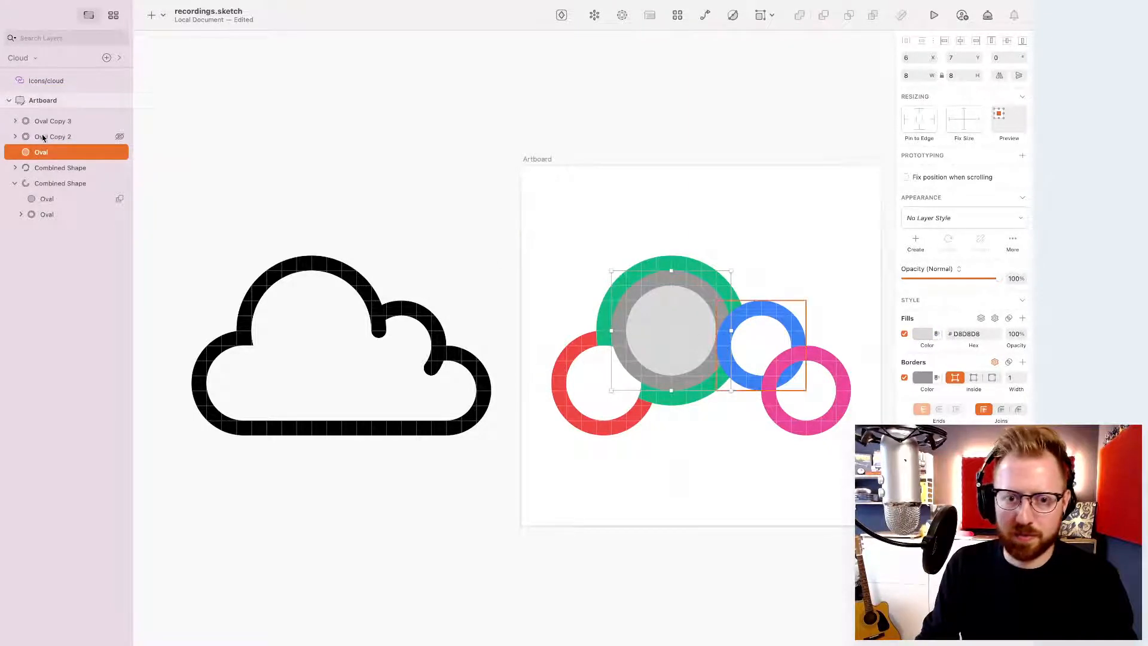
drag(46, 153, 45, 110)
- Move the 8 by 8 circle backward two layers and return it to the front of the artboard's layer order
right_click(652, 359)
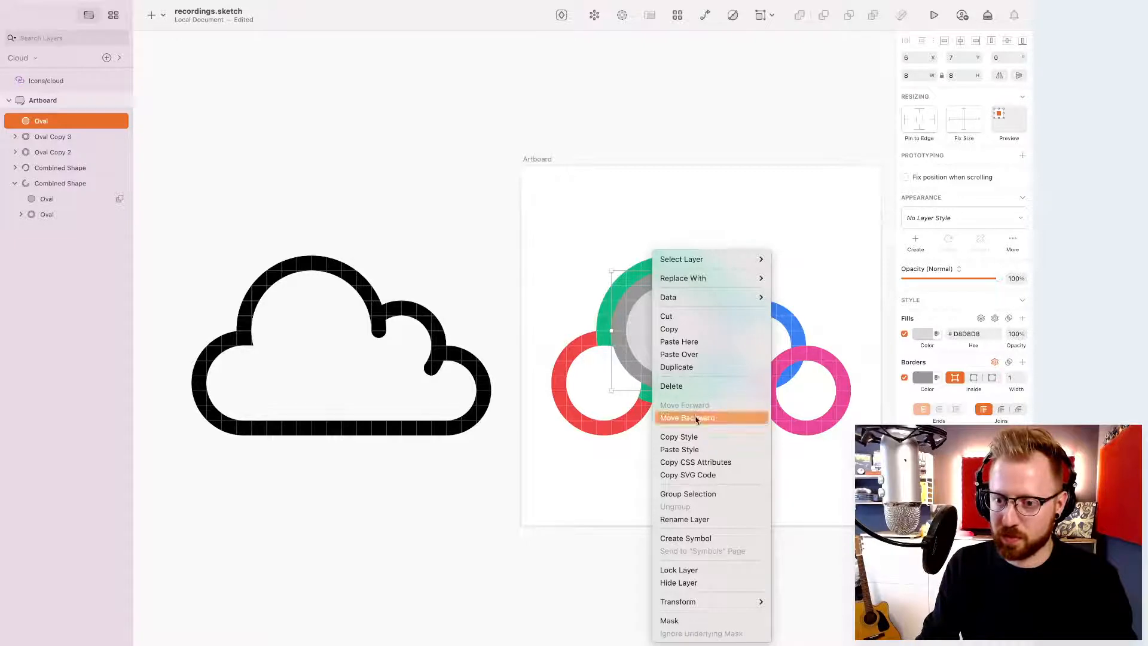
click(696, 418)
right_click(678, 309)
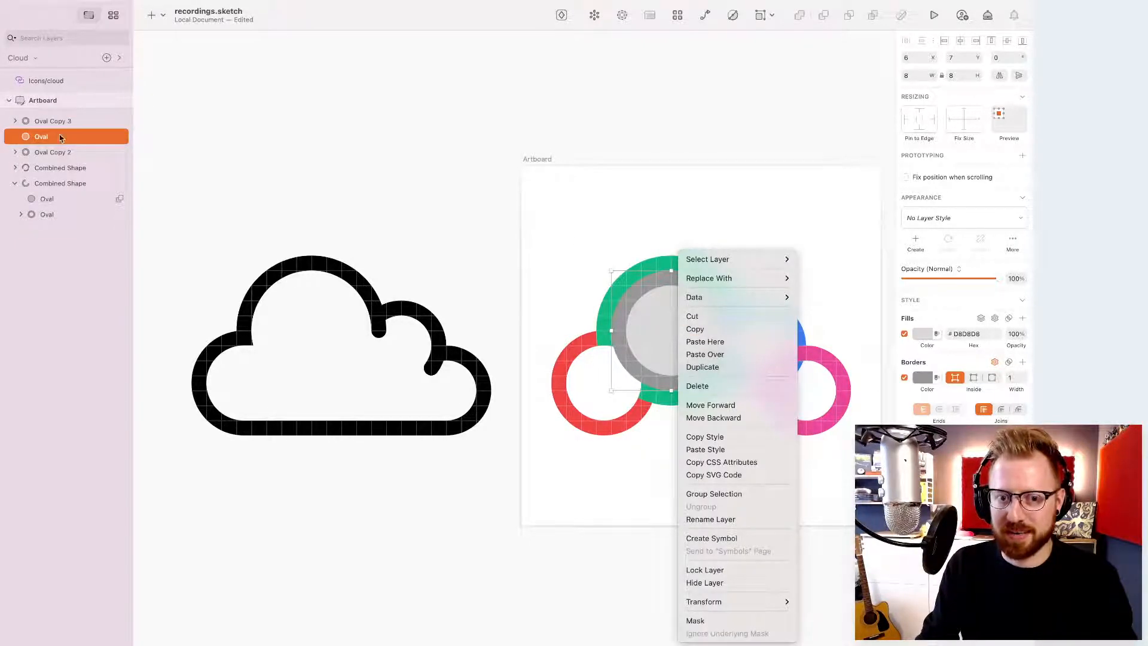
click(740, 418)
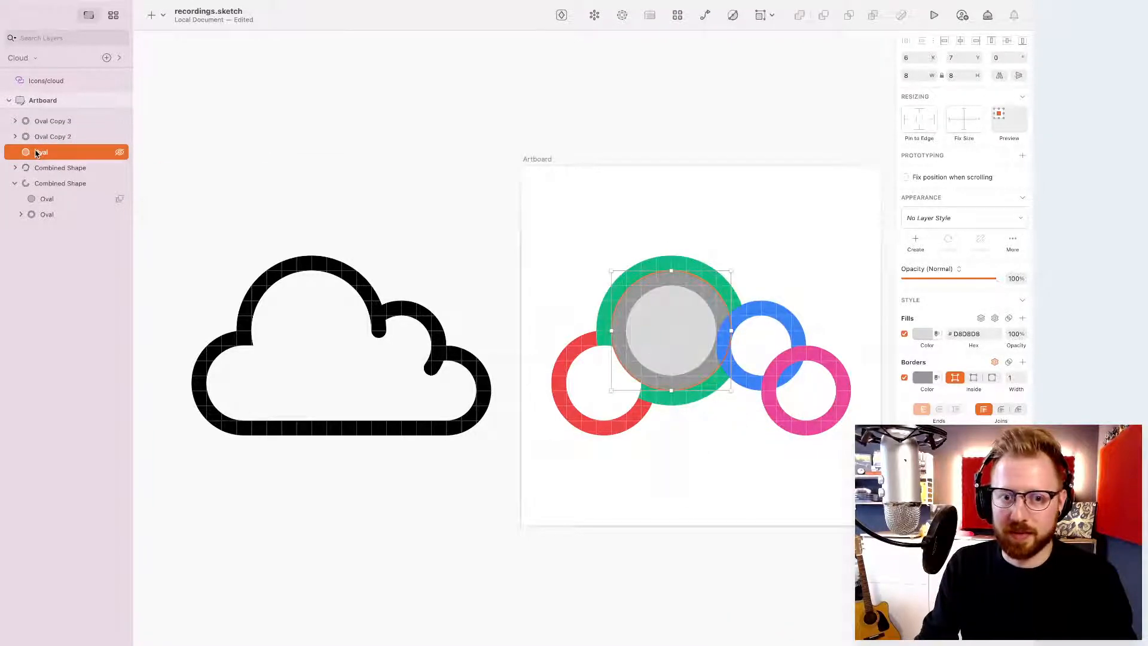
drag(36, 153, 38, 117)
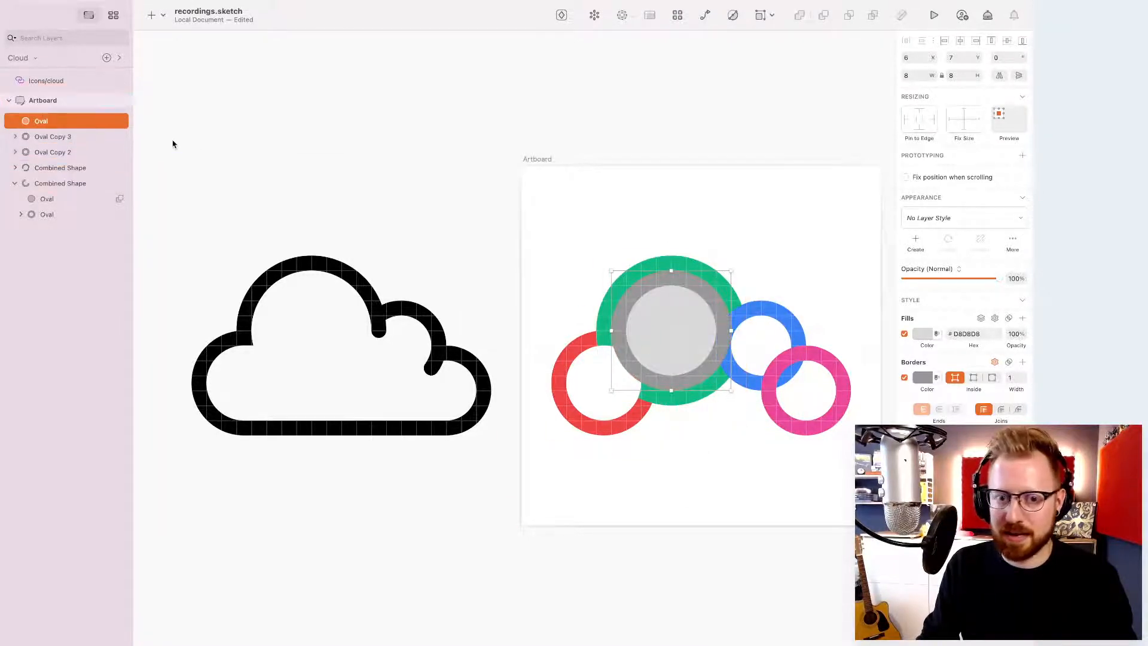
- Subtract the 8 by 8 circle from the blue ring and clear the selection
shift+click(778, 316)
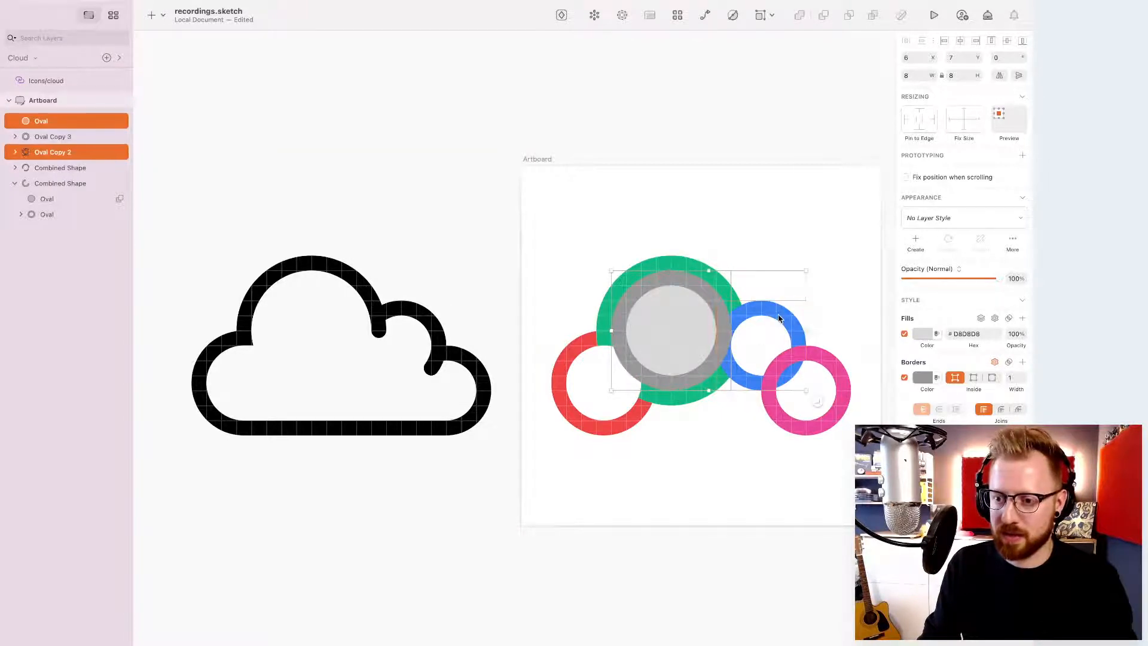
key(alt+super+s)
click(813, 269)
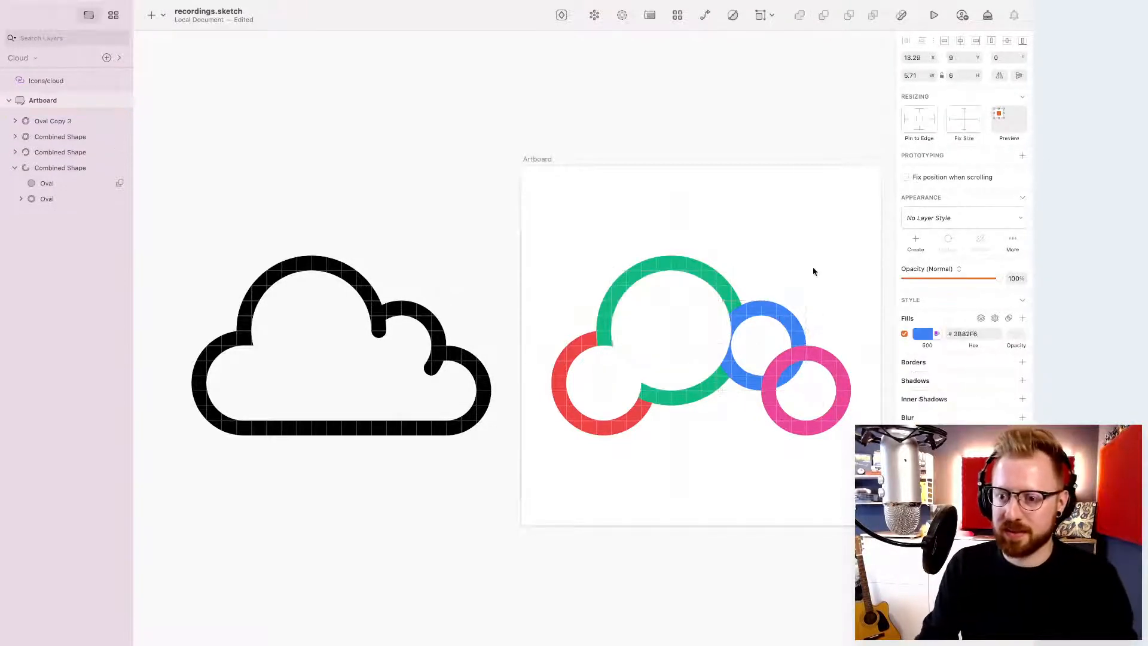
- Move the blue combined shape up away from the other rings to inspect its cut edge, and return it to Y 9
click(760, 315)
key(Up)
key(Up)
key(Up)
key(Up)
key(Up)
key(Up)
key(Up)
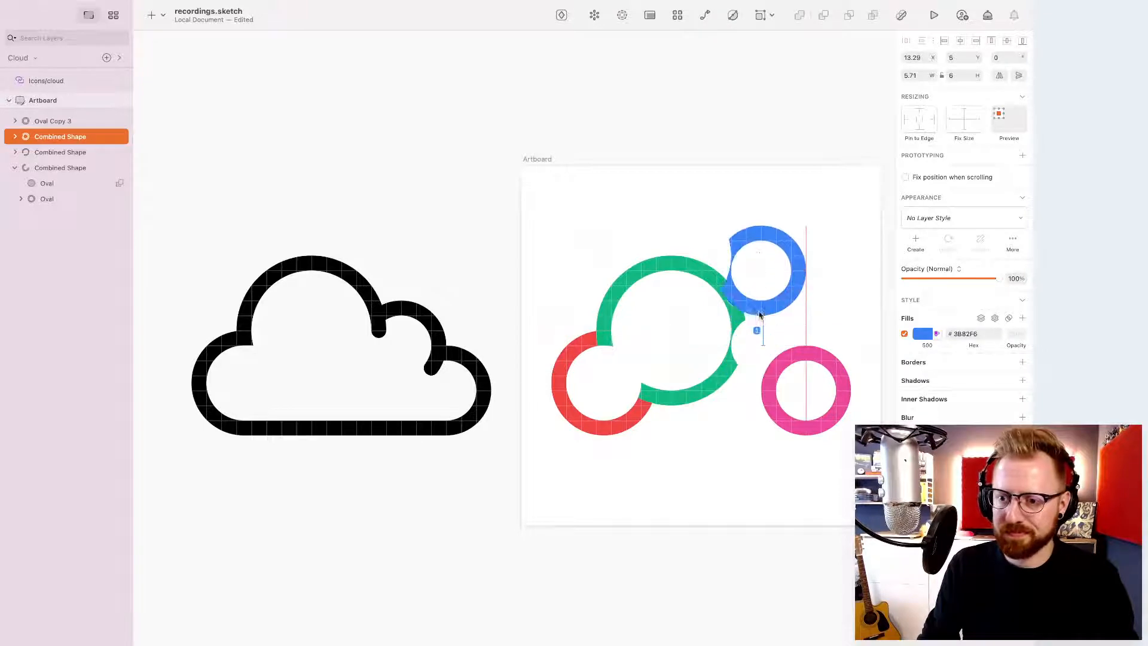
key(Down)
key(Down)
key(Down)
key(Down)
key(Down)
key(Down)
key(Down)
key(Down)
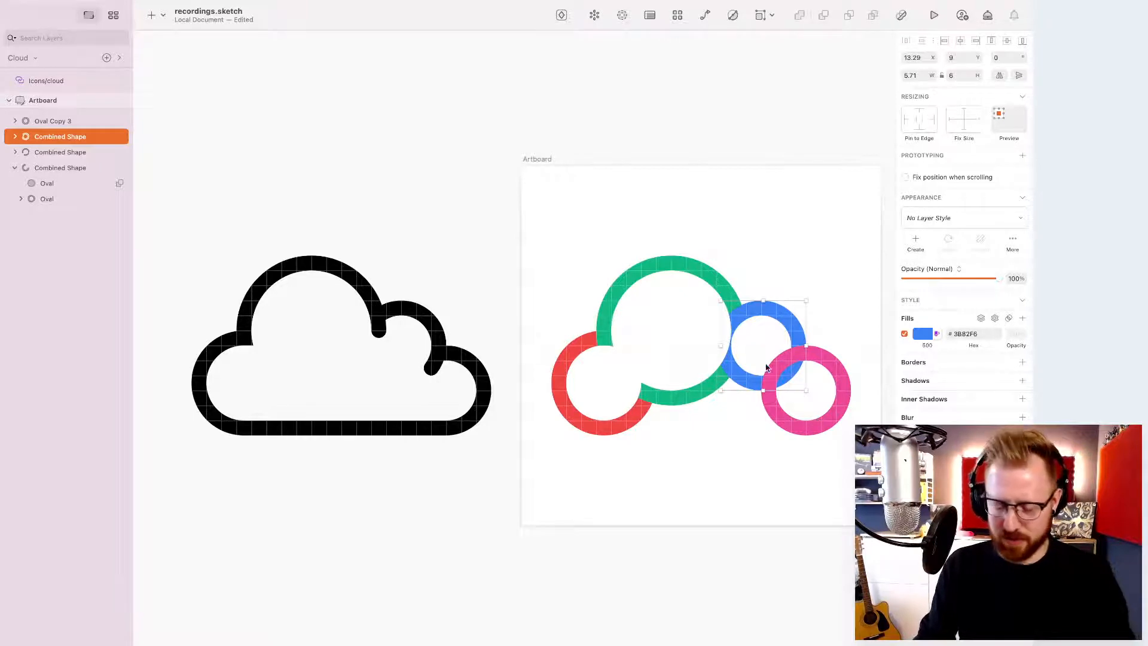
- Draw a 4 by 4 circle at X 14, Y 10 inside the blue ring, order it above the pink ring and subtract it from that ring
key(o)
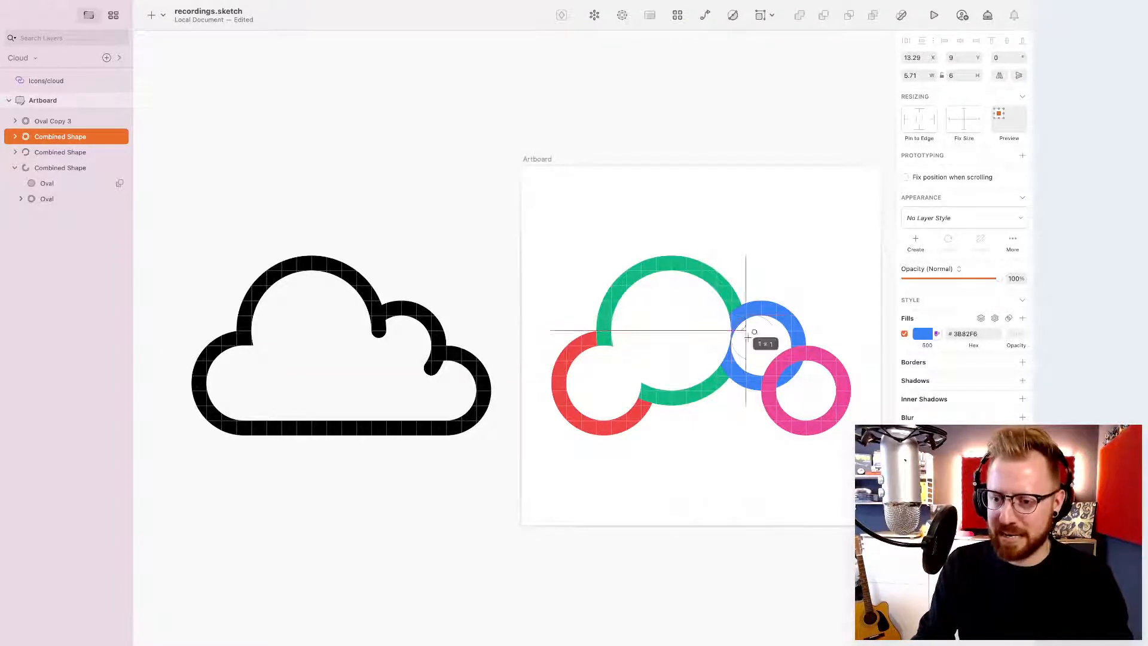
drag(730, 315, 790, 376)
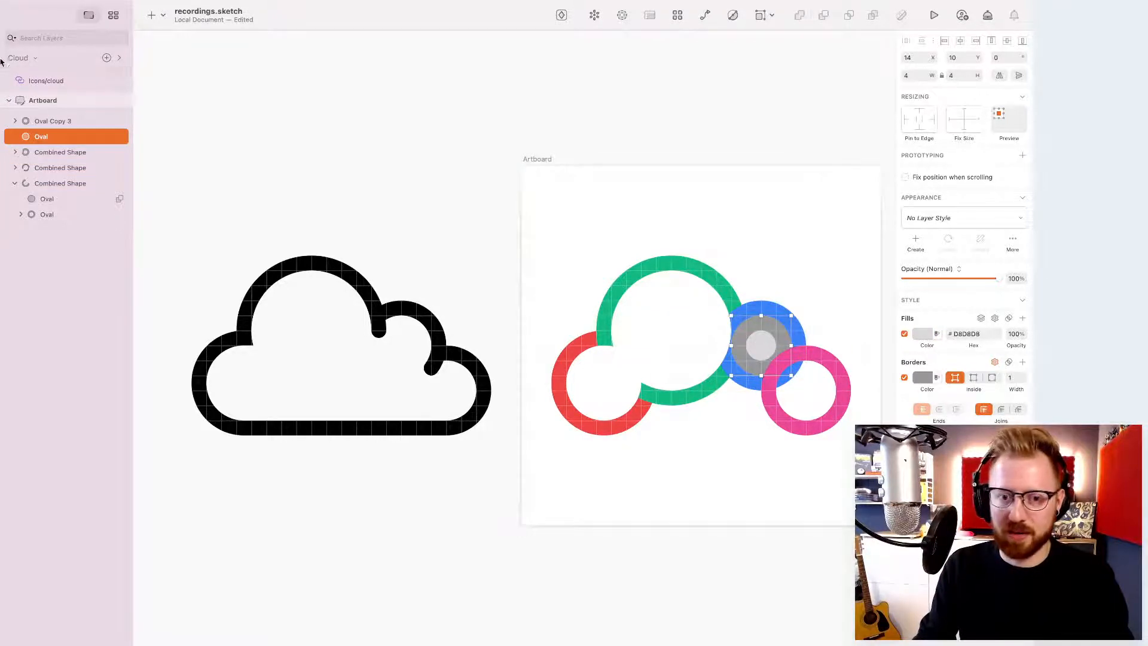
drag(36, 132, 38, 117)
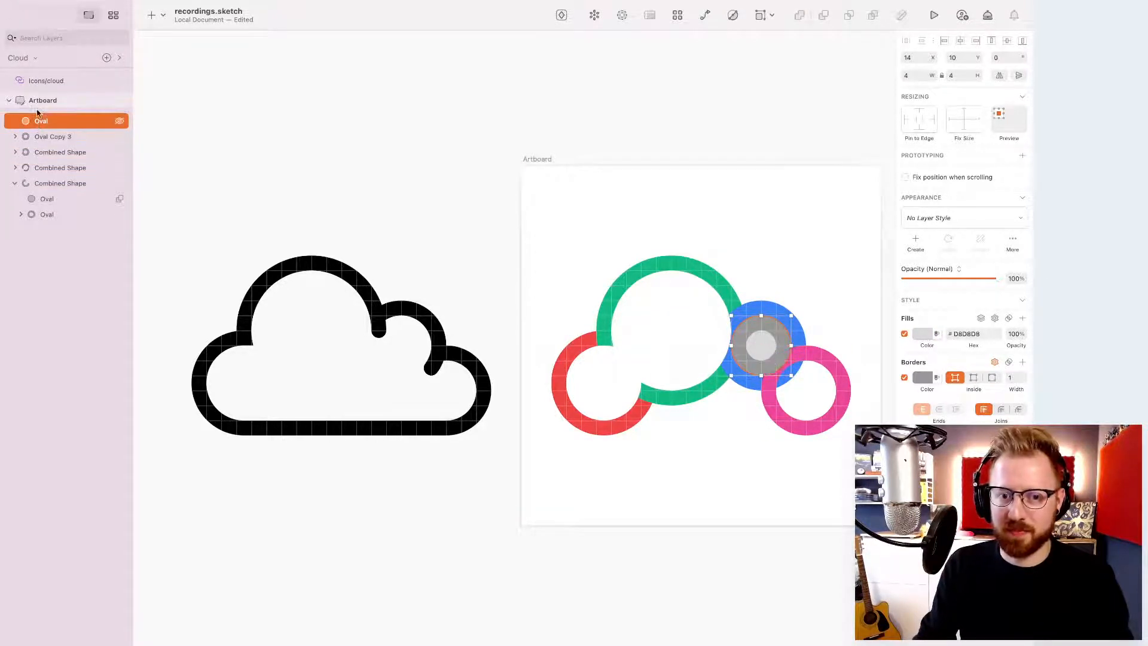
shift+click(53, 136)
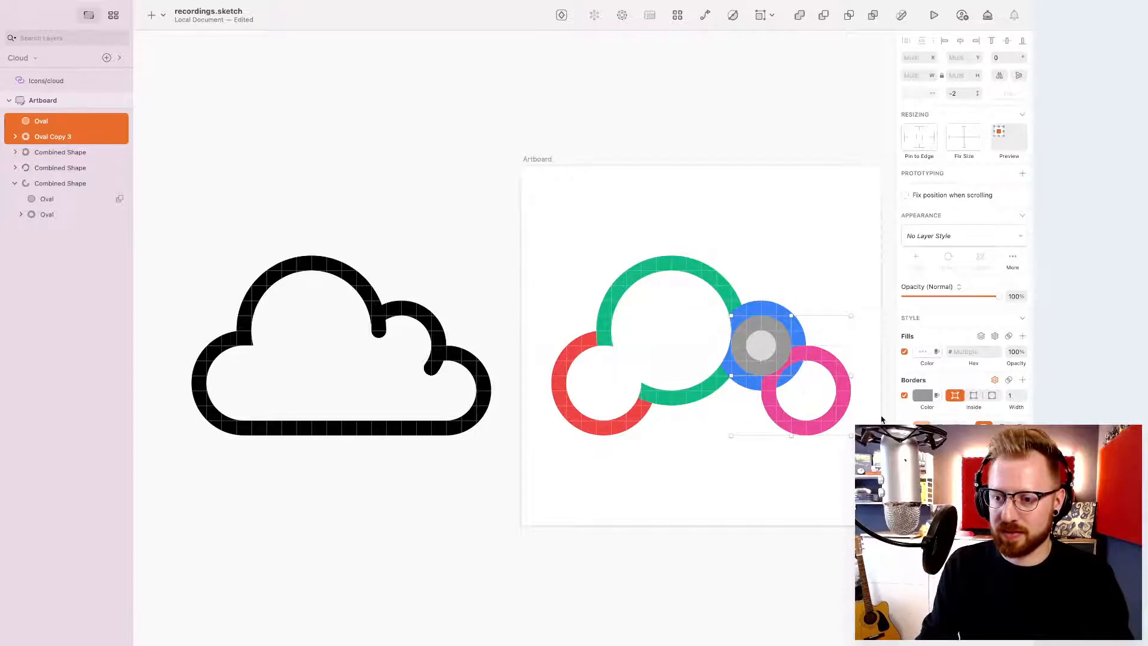
key(alt+super+s)
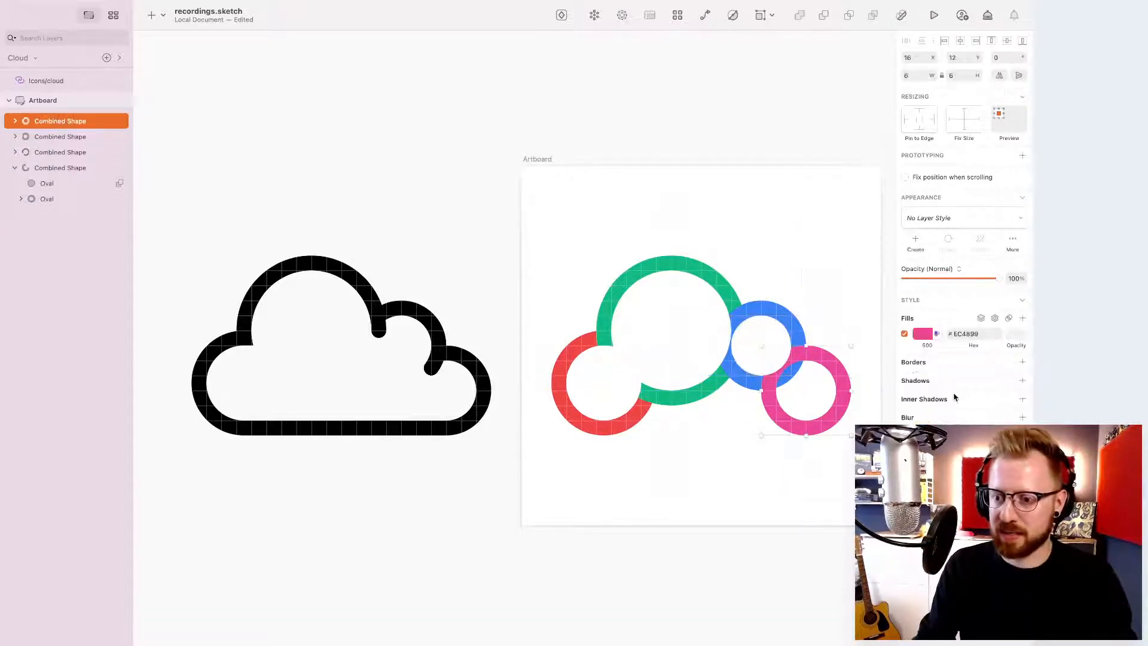
click(709, 326)
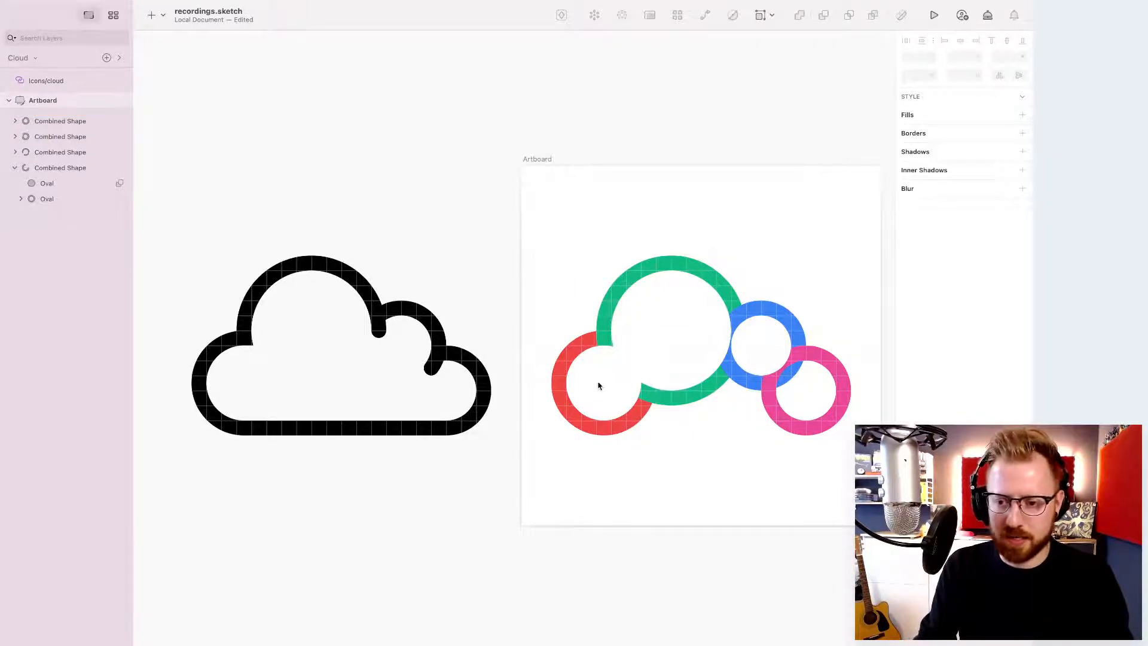
- Examine the rounded inner line ends of the black reference cloud against the red and green joint of the rebuilt icon
key(super+plus)
scroll(629, 369, right, 1)
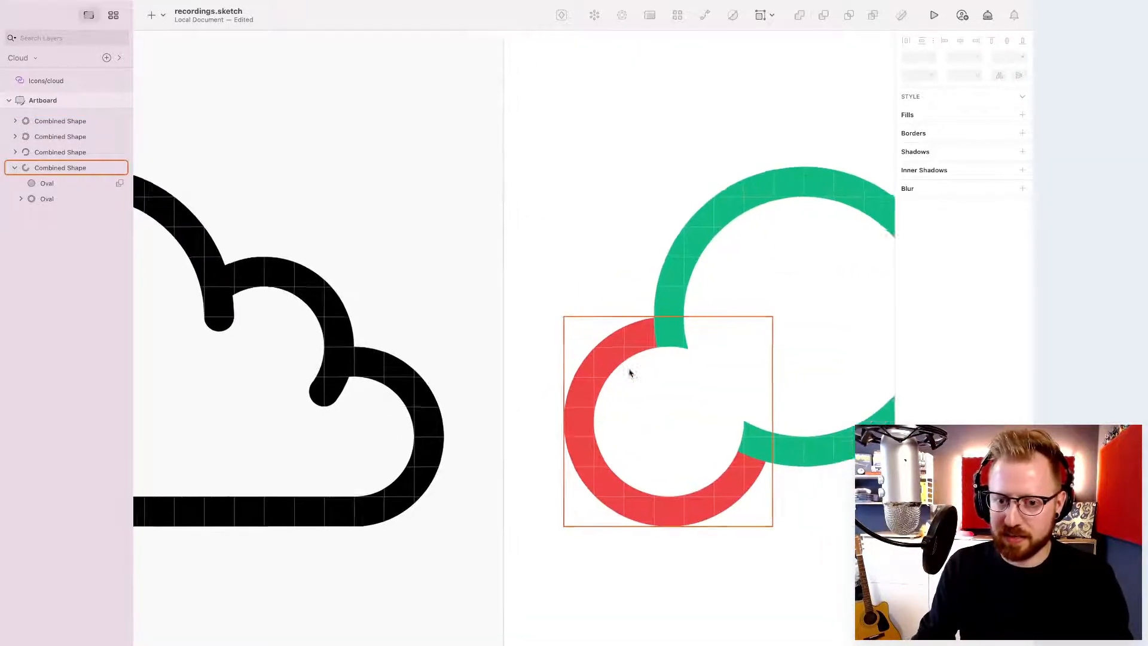
scroll(629, 369, left, 4)
scroll(607, 373, left, 2)
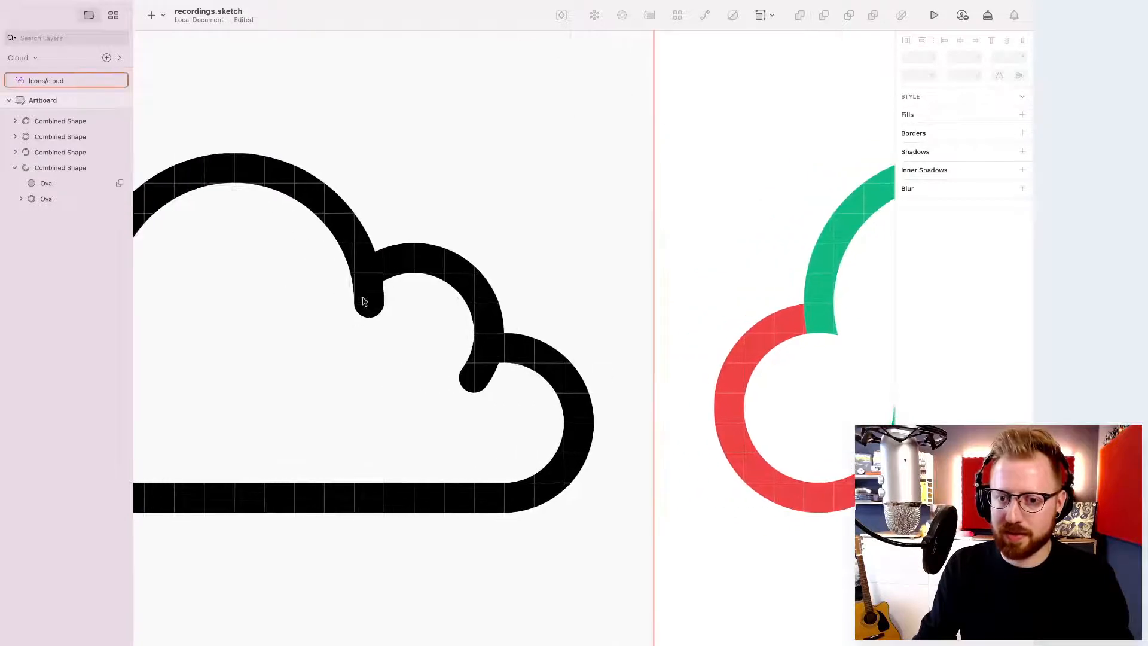
key(super+minus)
scroll(620, 425, right, 4)
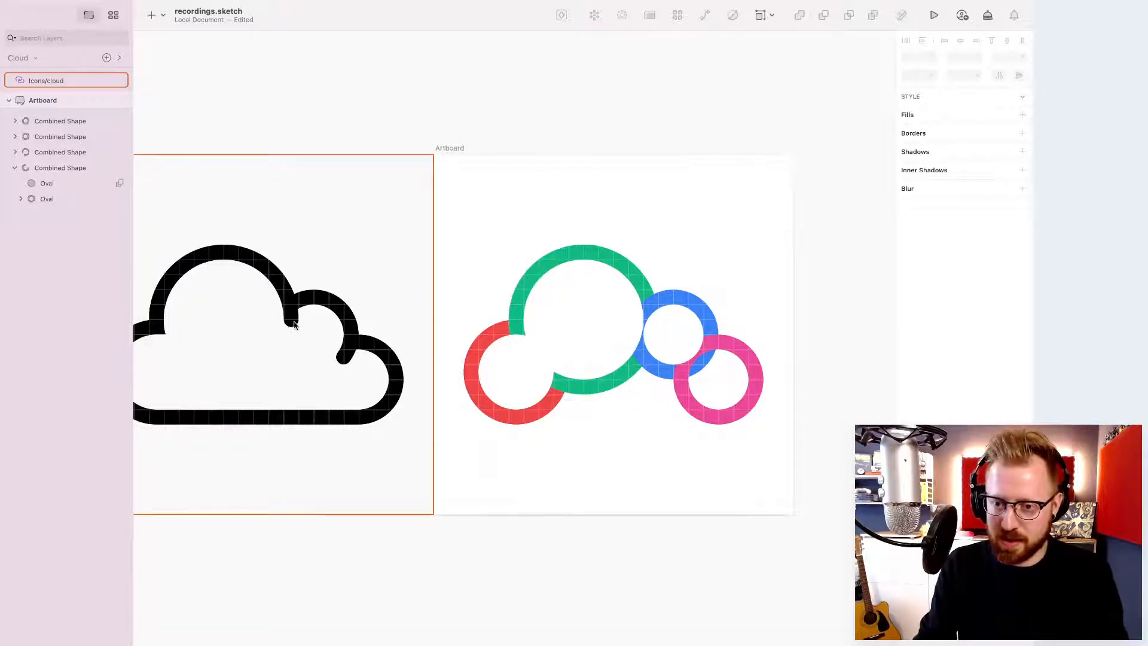
- Show the rulers and place a horizontal guide at 11, level with the first inner line end of the black reference cloud
key(ctrl+r)
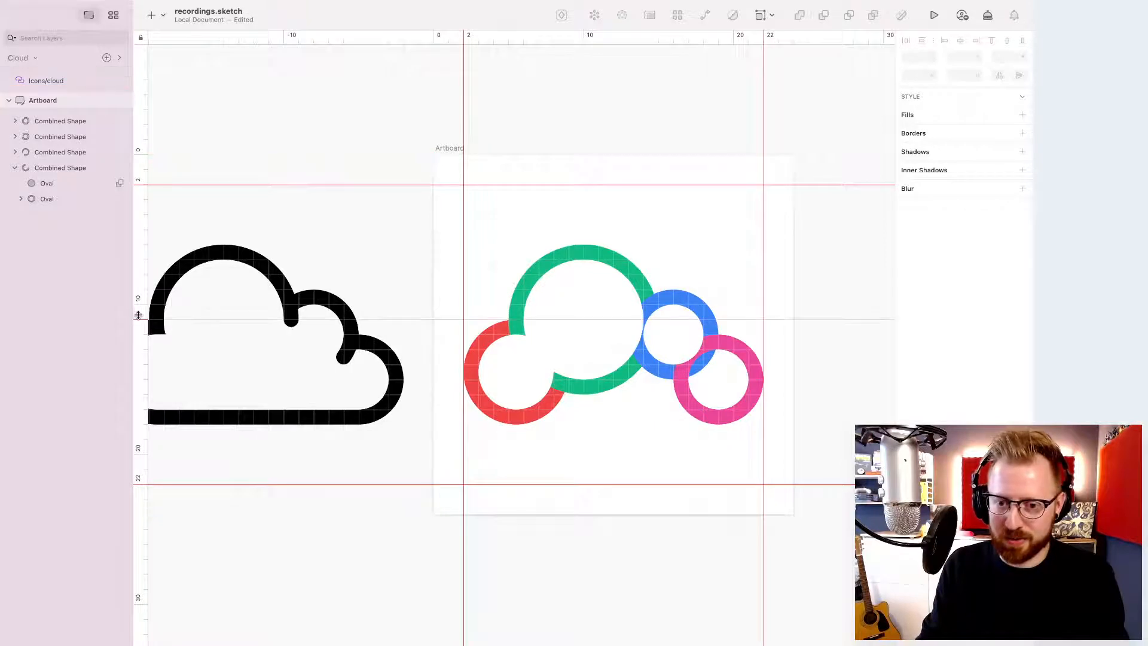
click(138, 315)
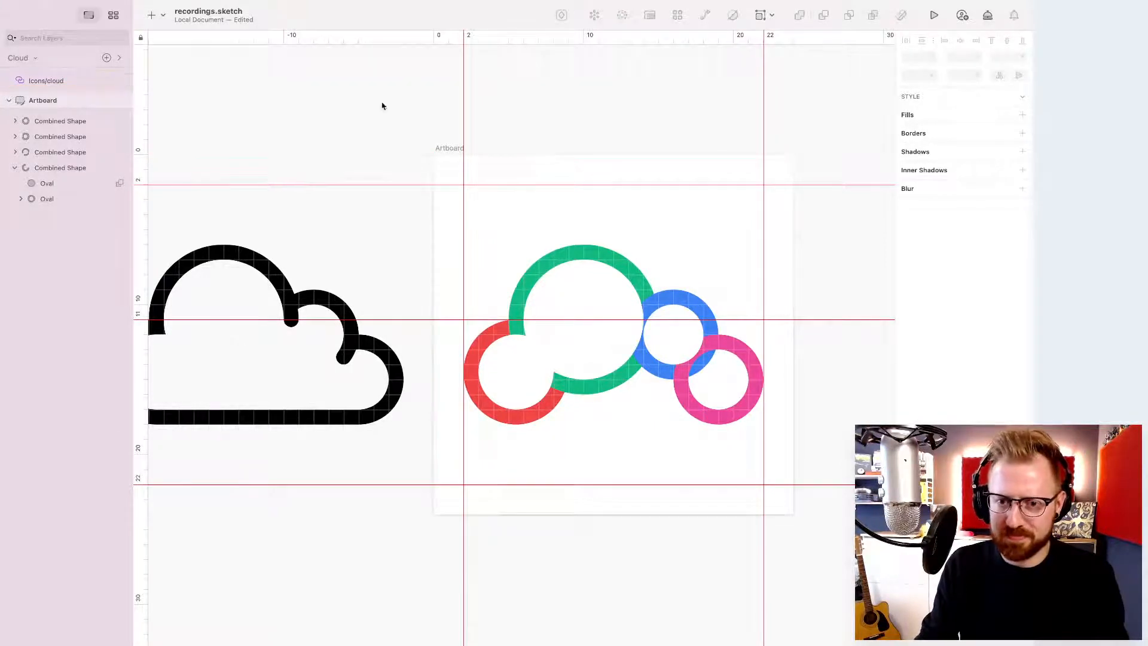
drag(139, 318, 299, 319)
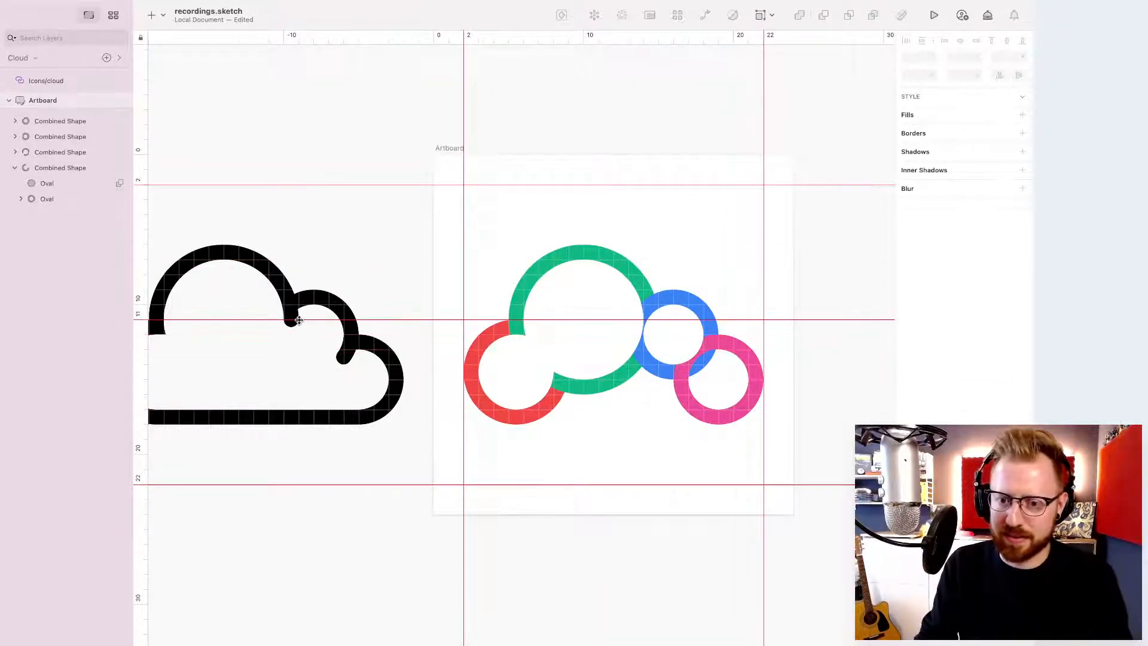
click(610, 43)
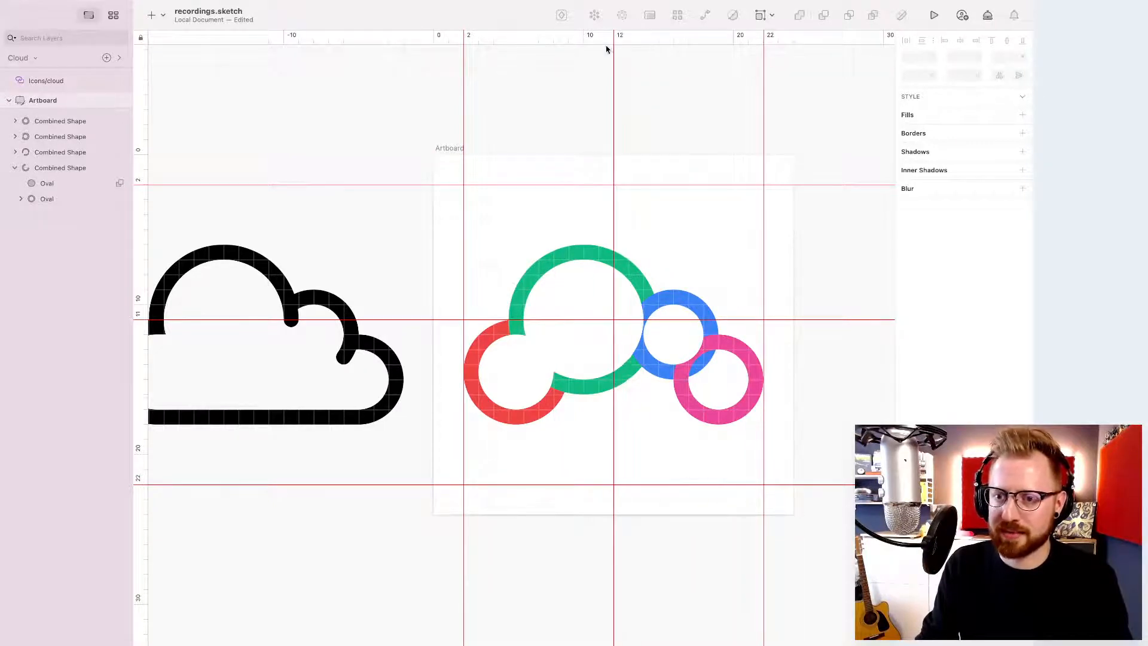
drag(614, 39, 143, 37)
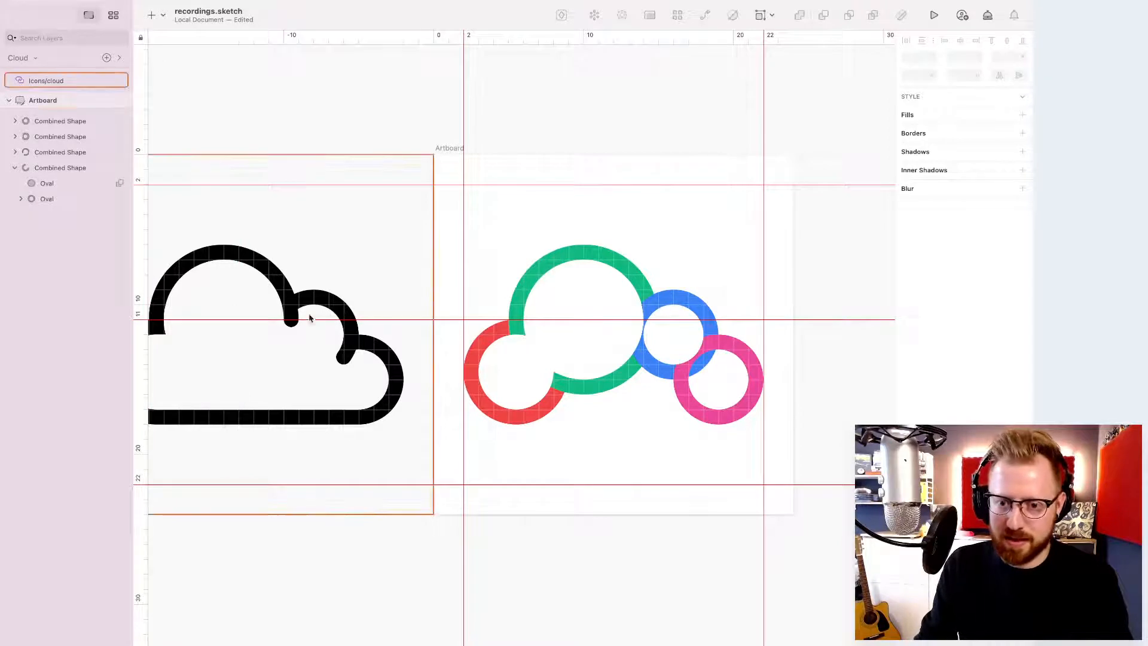
- Draw a 1 by 1 circle at X 14, Y 11 on the blue ring's inner edge, matching the reference cloud's rounded line end
scroll(293, 323, up, 5)
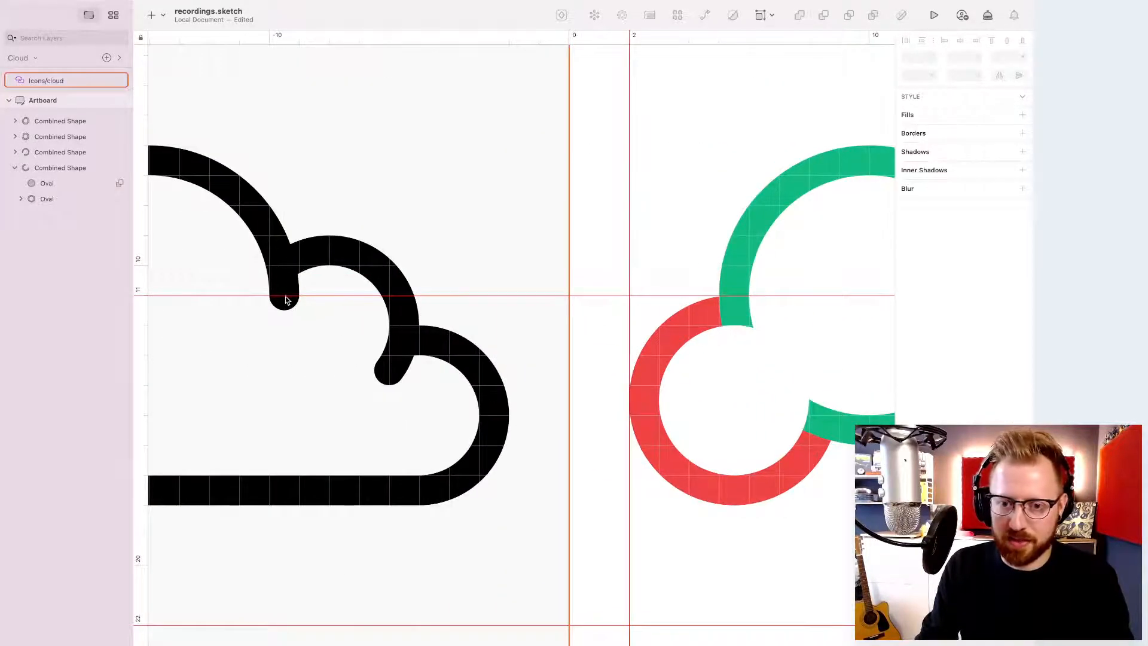
scroll(304, 280, left, 4)
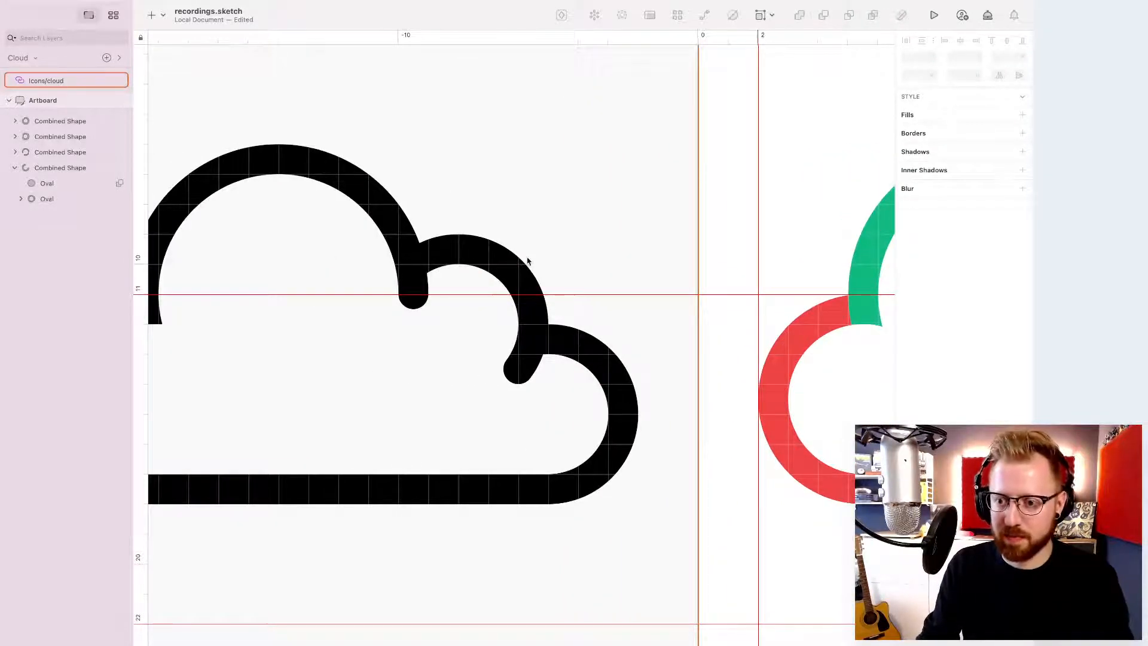
scroll(528, 261, right, 16)
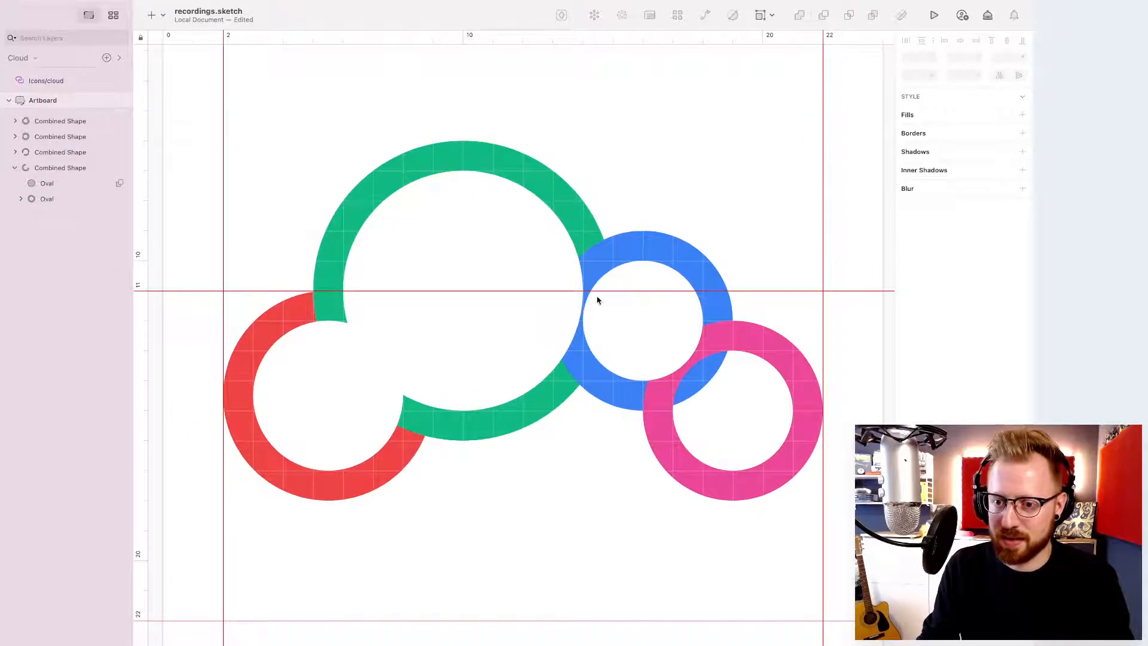
scroll(566, 300, left, 2)
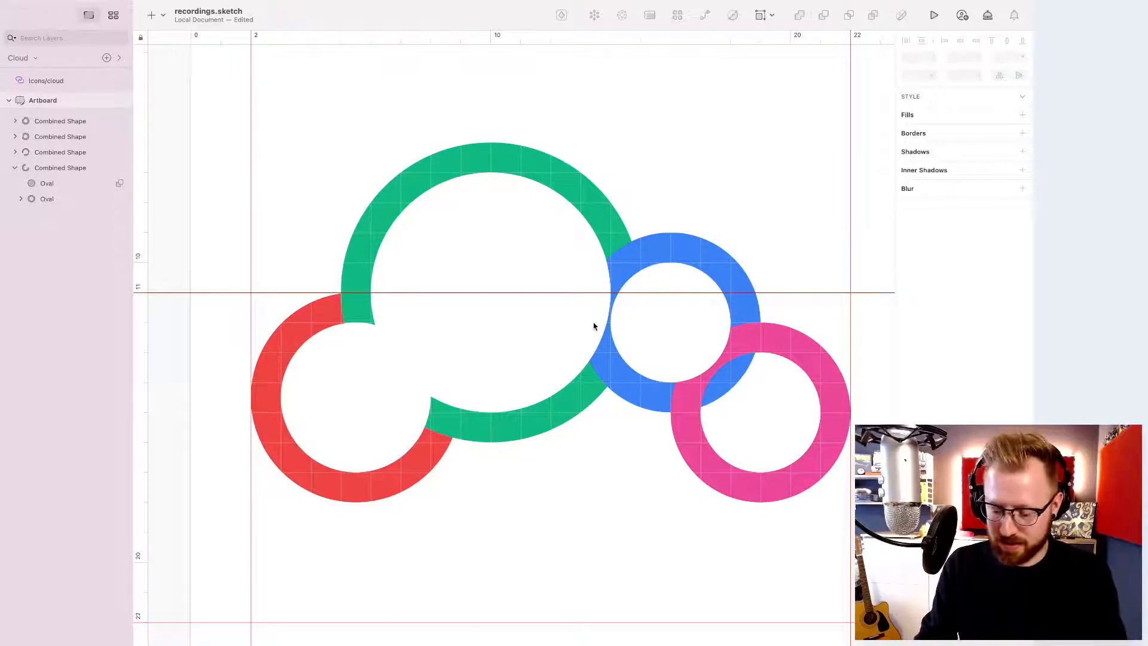
key(o)
drag(610, 293, 641, 323)
scroll(504, 301, left, 10)
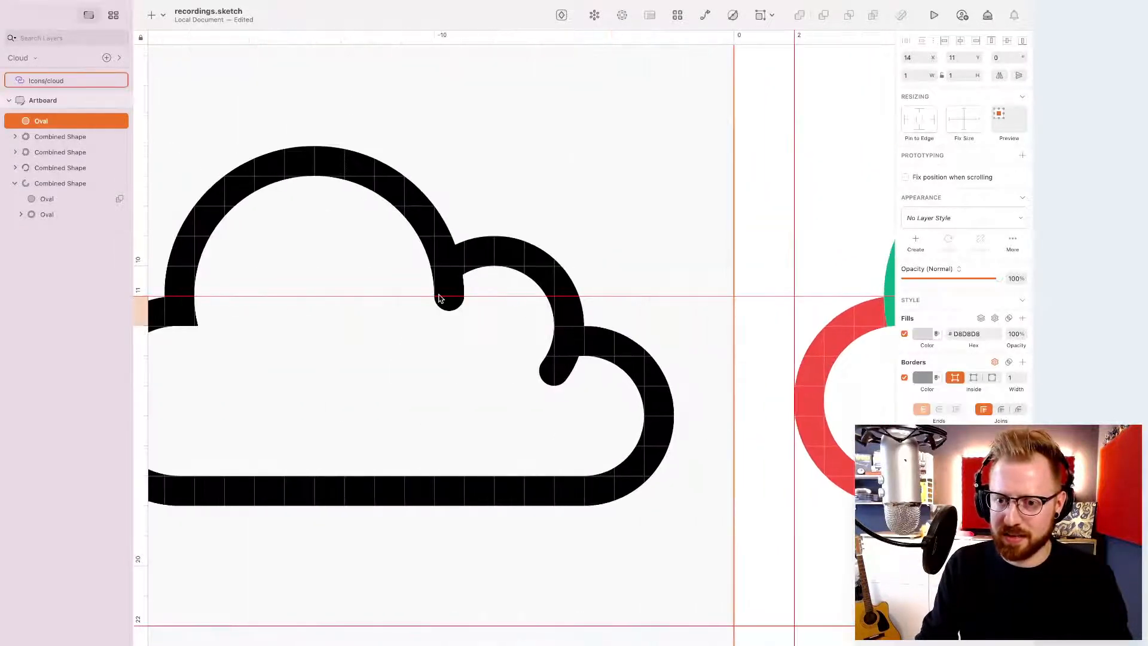
scroll(460, 313, right, 10)
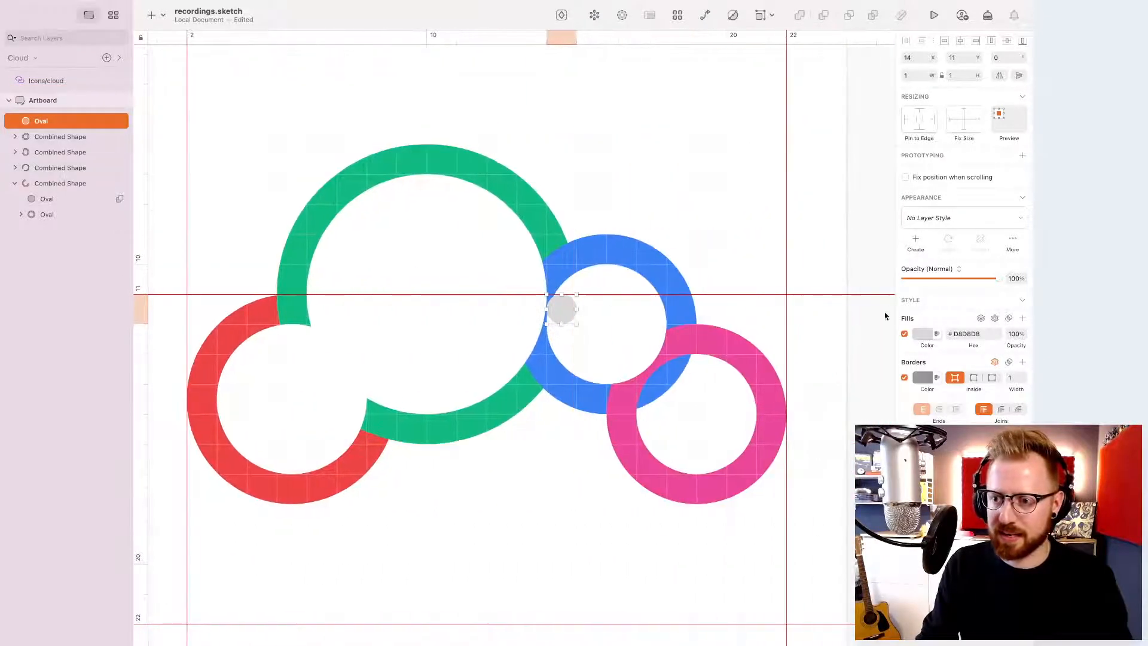
- Move the small grey circle up to Y 10, directly above the horizontal guide
mouse_move(553, 308)
mouse_down()
mouse_move(532, 274)
mouse_move(565, 283)
mouse_move(532, 308)
mouse_move(534, 278)
mouse_move(554, 285)
mouse_up()
key(super+plus)
key(super+plus)
key(super+plus)
scroll(555, 283, up, 6)
scroll(555, 282, right, 4)
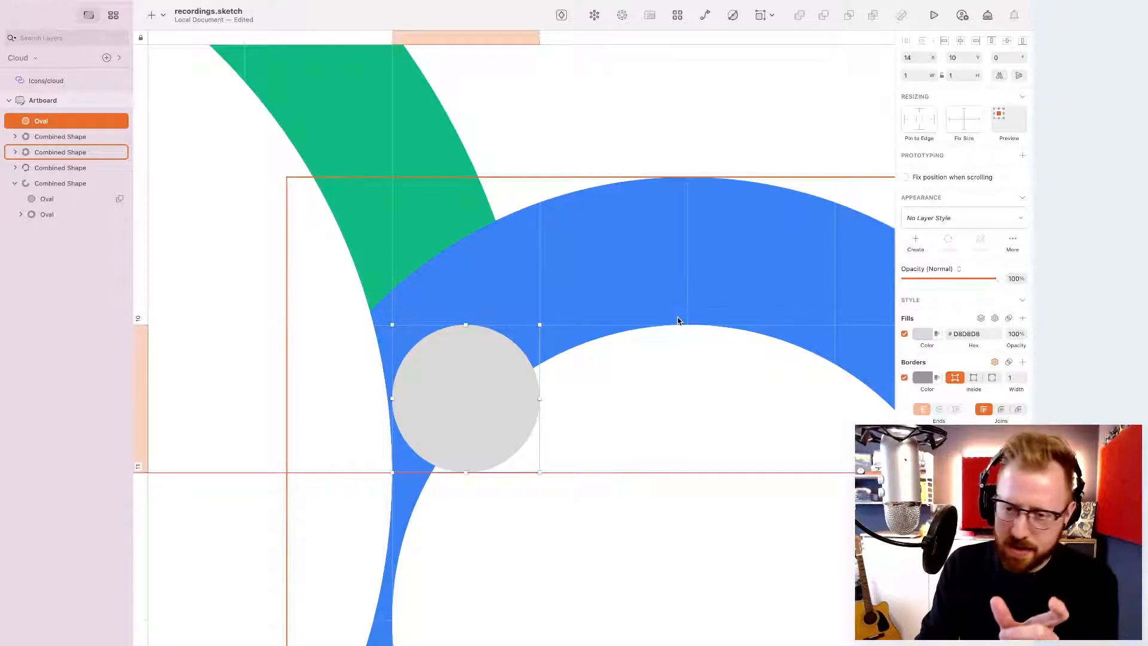
mouse_move(493, 376)
mouse_down()
mouse_move(476, 384)
mouse_move(478, 302)
mouse_move(597, 263)
mouse_move(614, 385)
mouse_move(478, 383)
mouse_move(648, 351)
mouse_move(486, 297)
mouse_move(484, 398)
mouse_move(651, 289)
mouse_move(550, 392)
mouse_move(535, 293)
mouse_move(523, 387)
mouse_move(492, 383)
mouse_up()
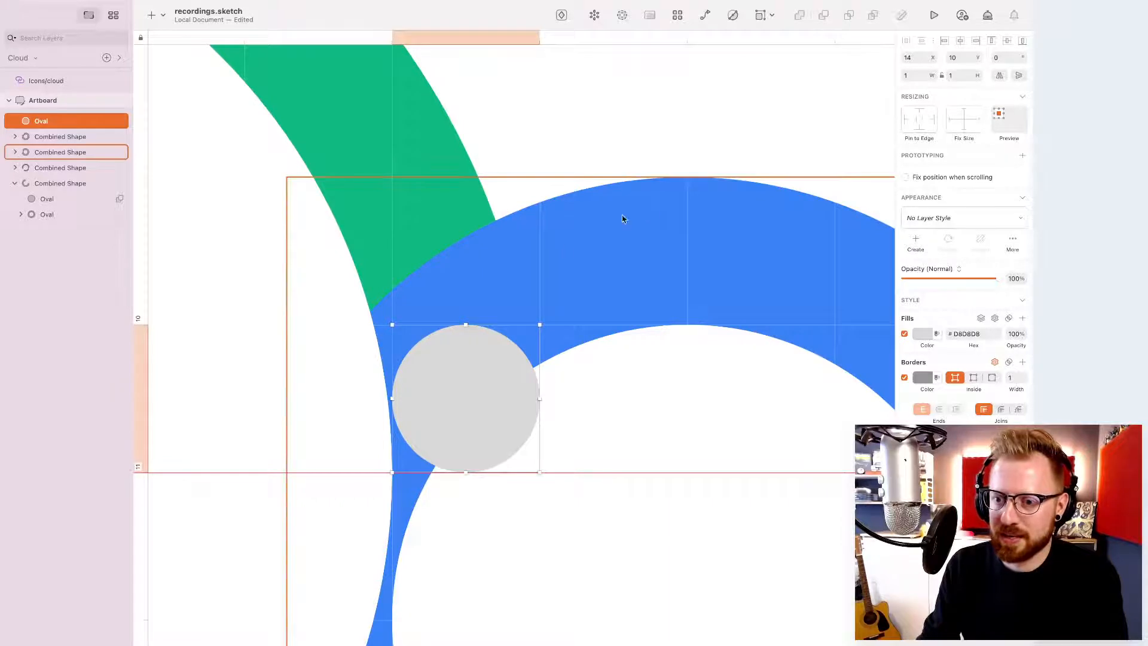
drag(468, 377, 496, 353)
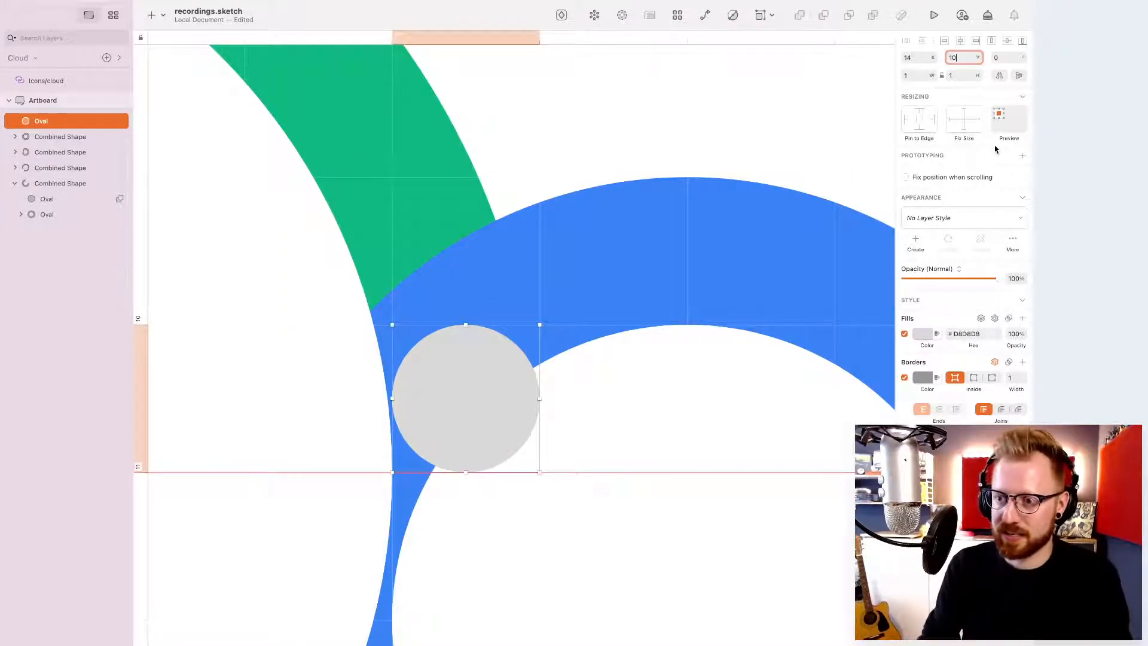
- Try whole-unit vertical positions for the small grey circle around the guide, and centre it on the guide by setting Y to 10.5
drag(482, 402, 494, 121)
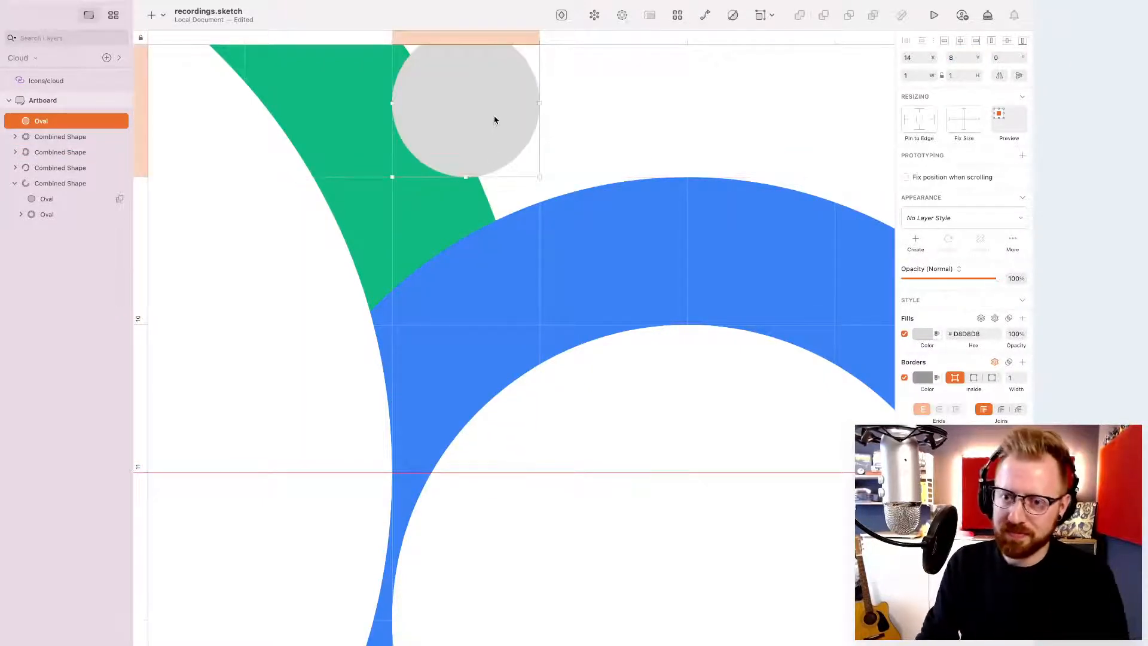
key(Down)
key(Down)
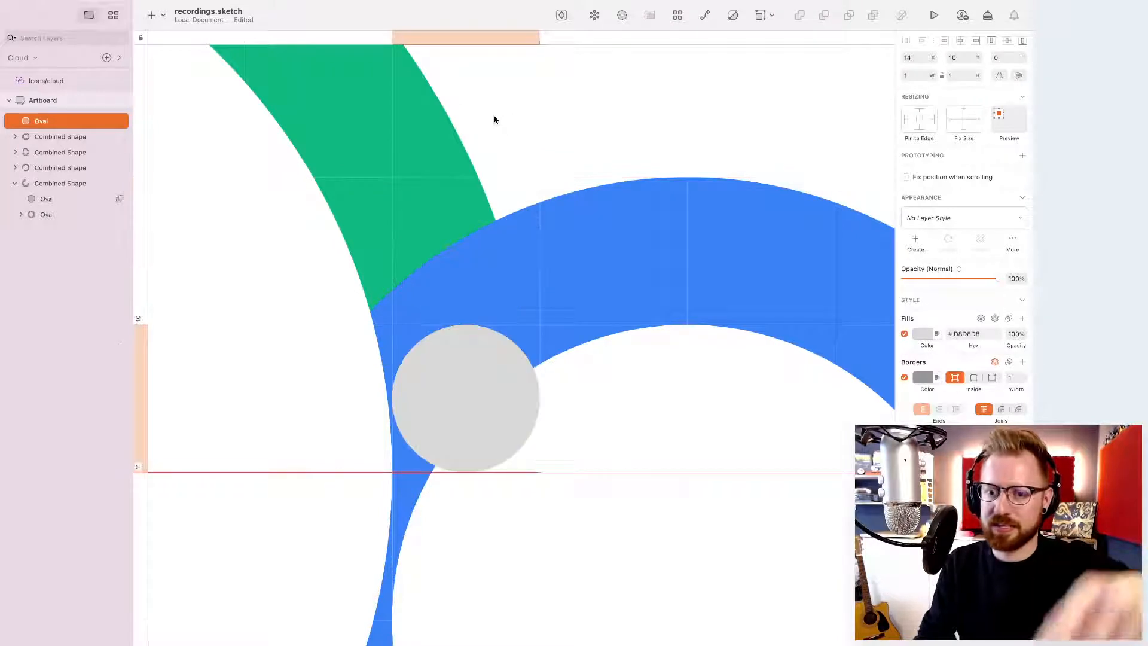
key(Down)
key(Up)
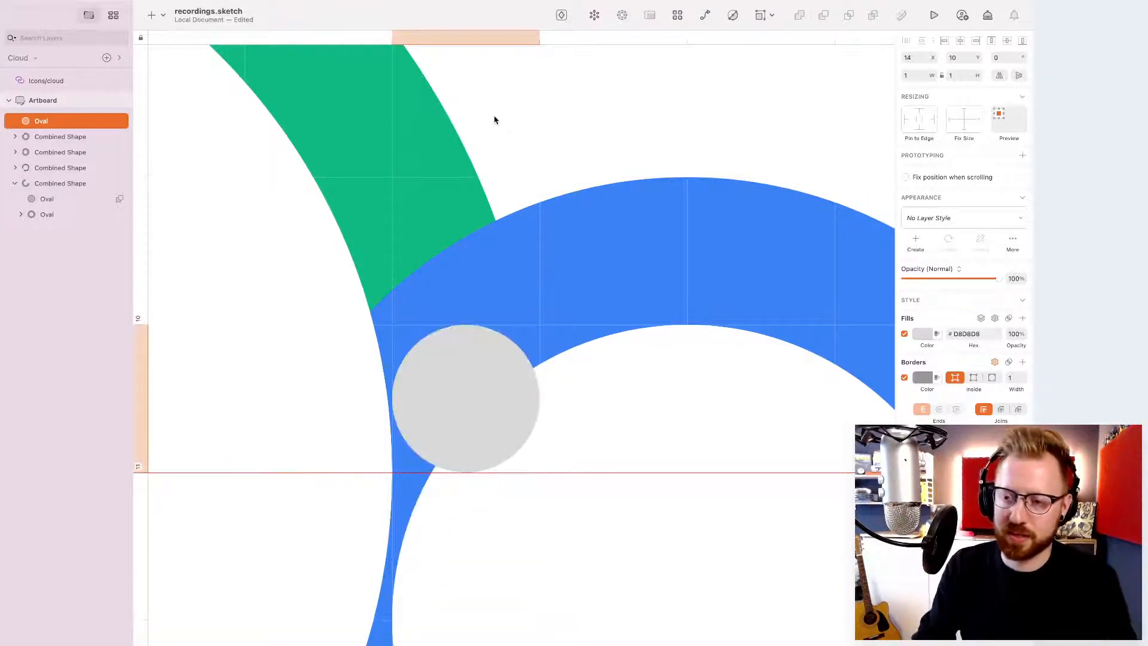
key(Down)
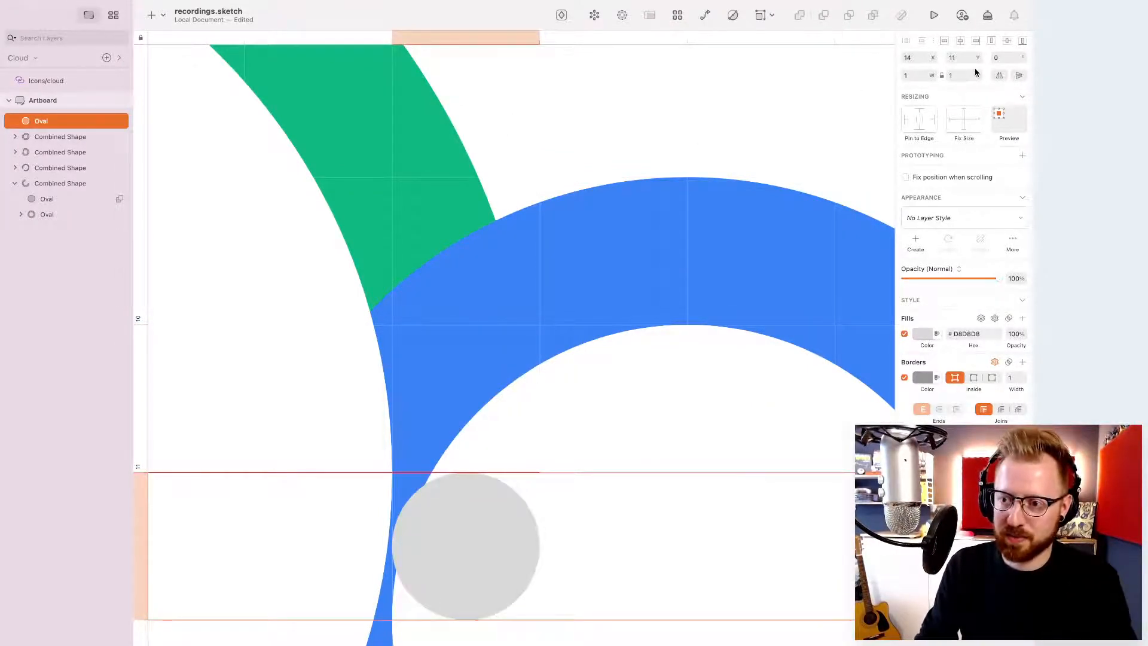
key(Up)
key(Down)
key(Up)
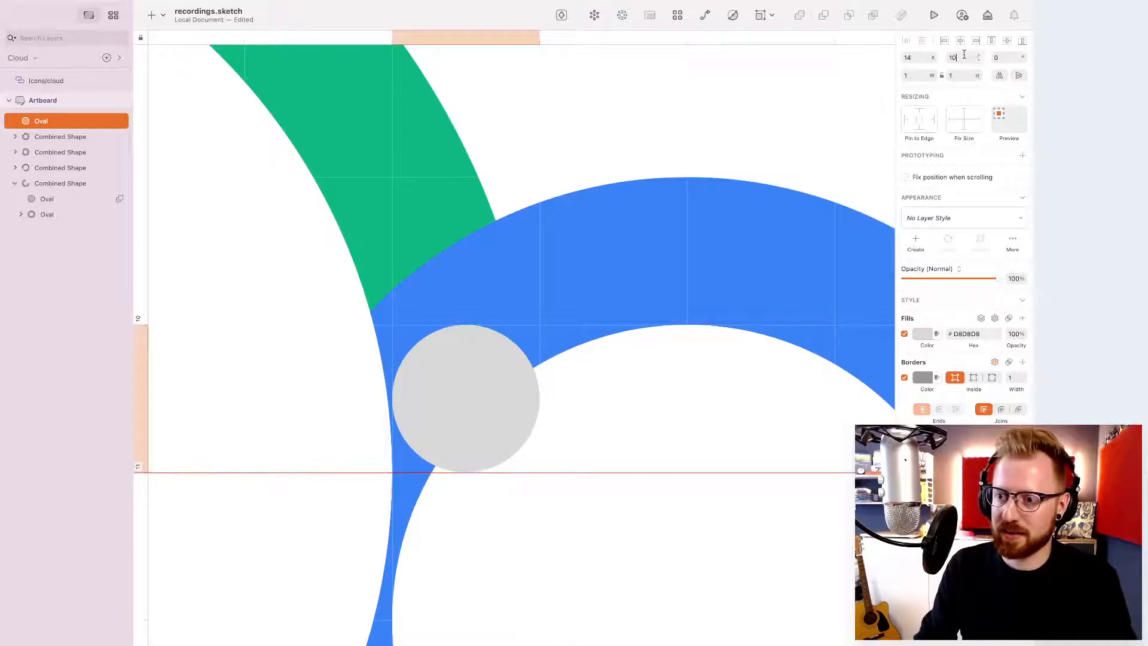
text(10.5)
key(Return)
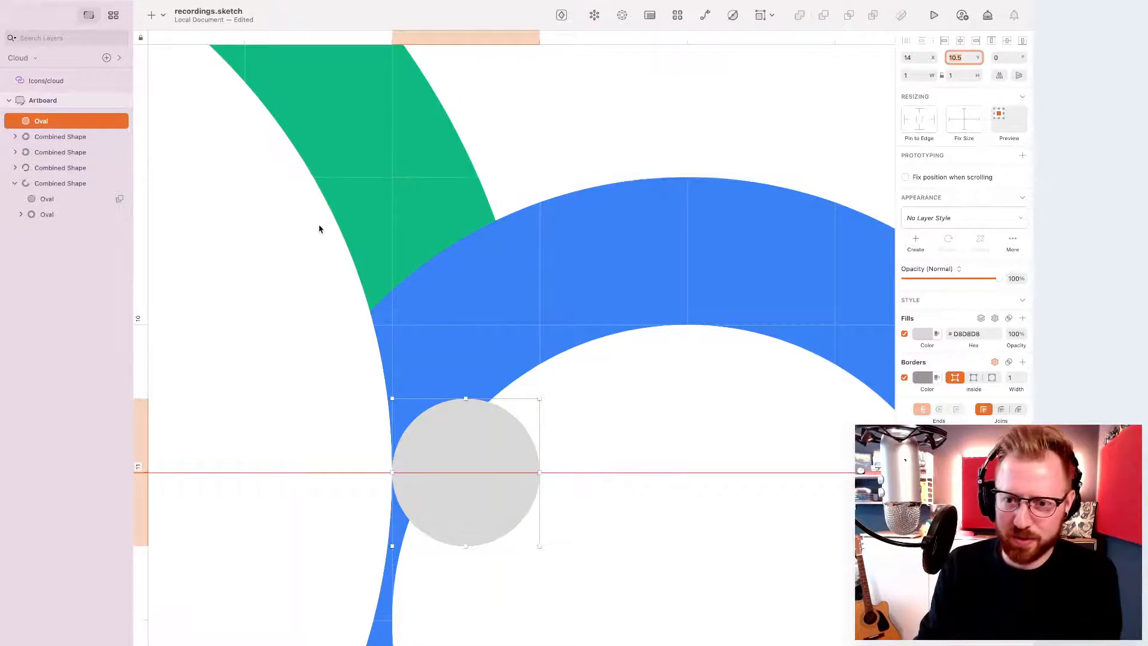
- Select the green ring and expand its nested combined shapes down to the individual ovals and paths
click(392, 153)
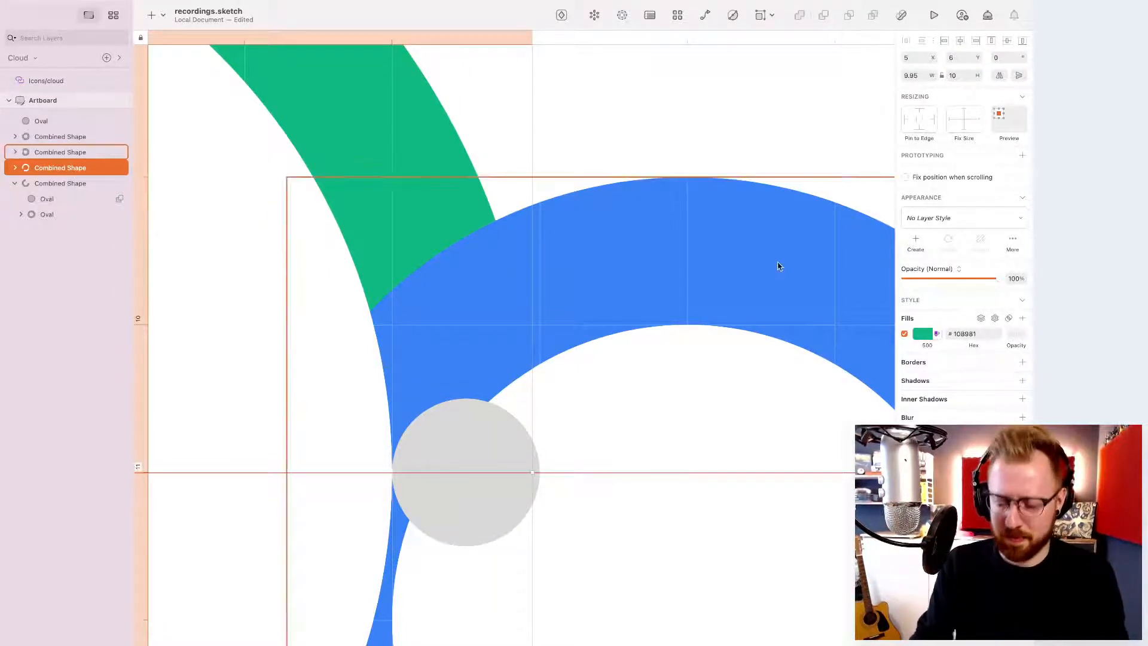
key(super+minus)
key(super+minus)
click(518, 251)
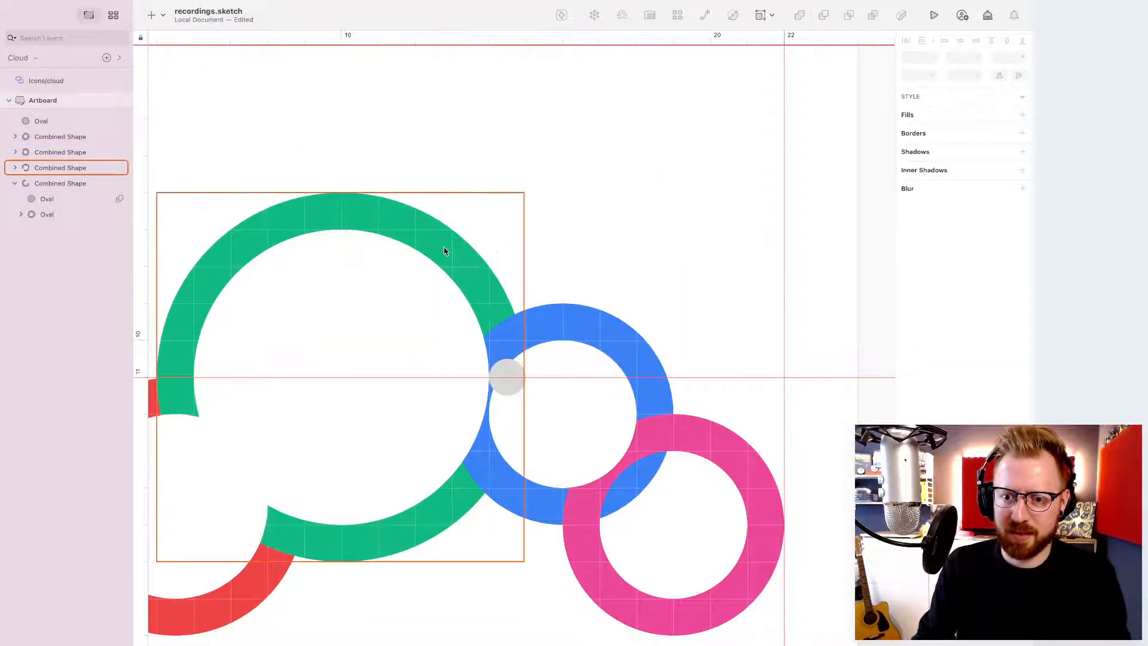
click(449, 248)
click(708, 292)
click(472, 263)
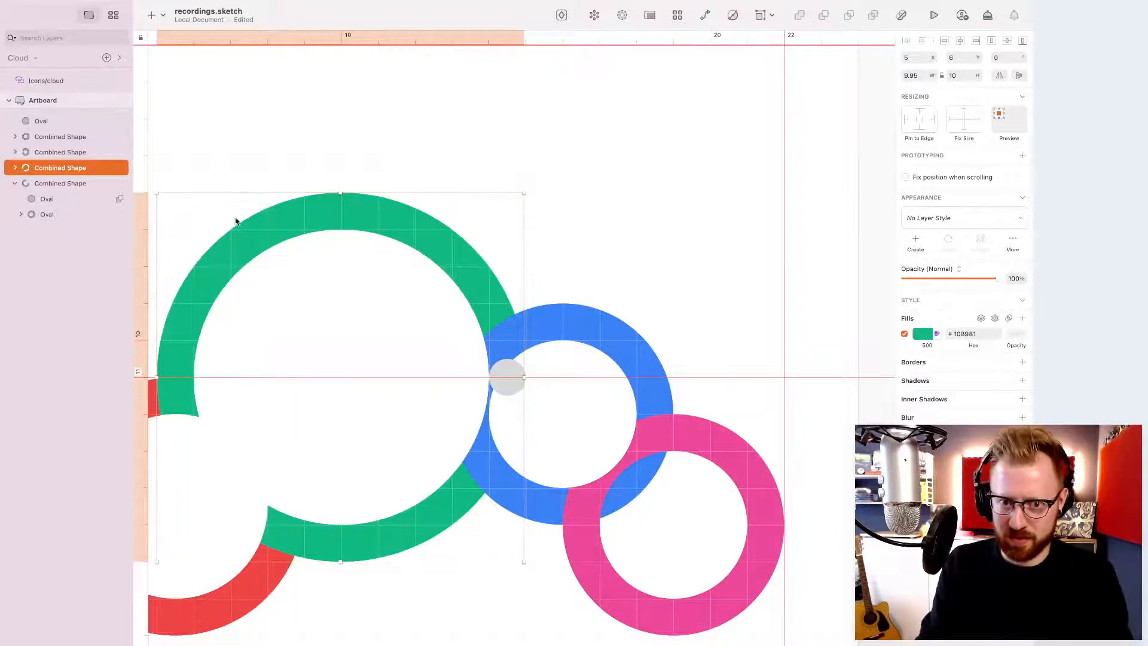
click(13, 169)
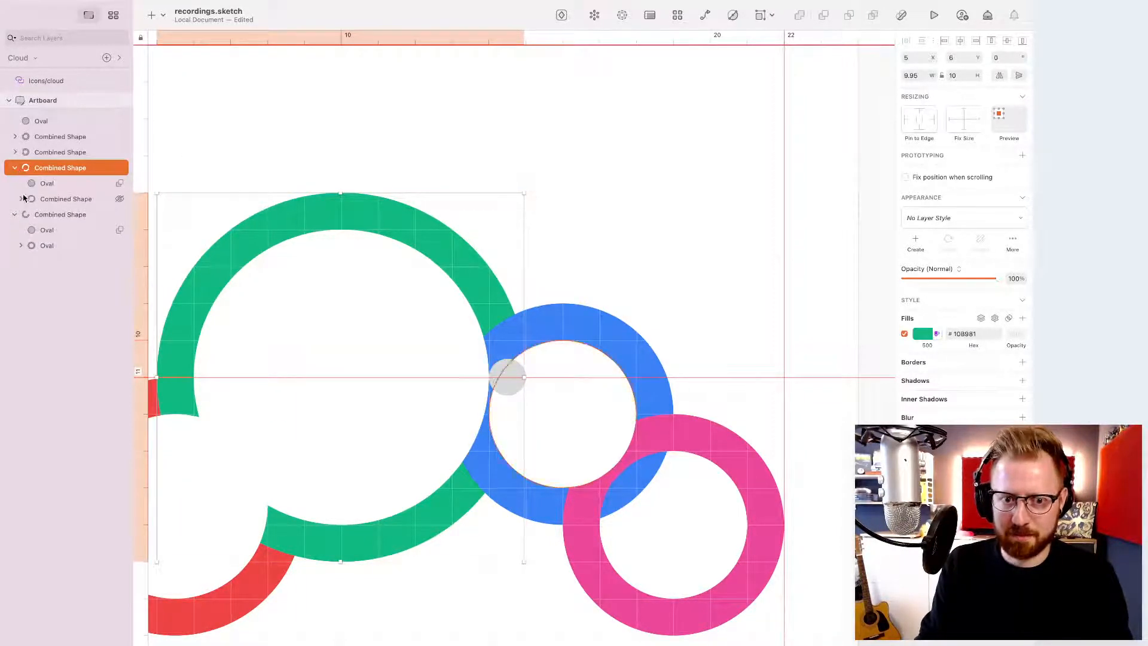
click(21, 199)
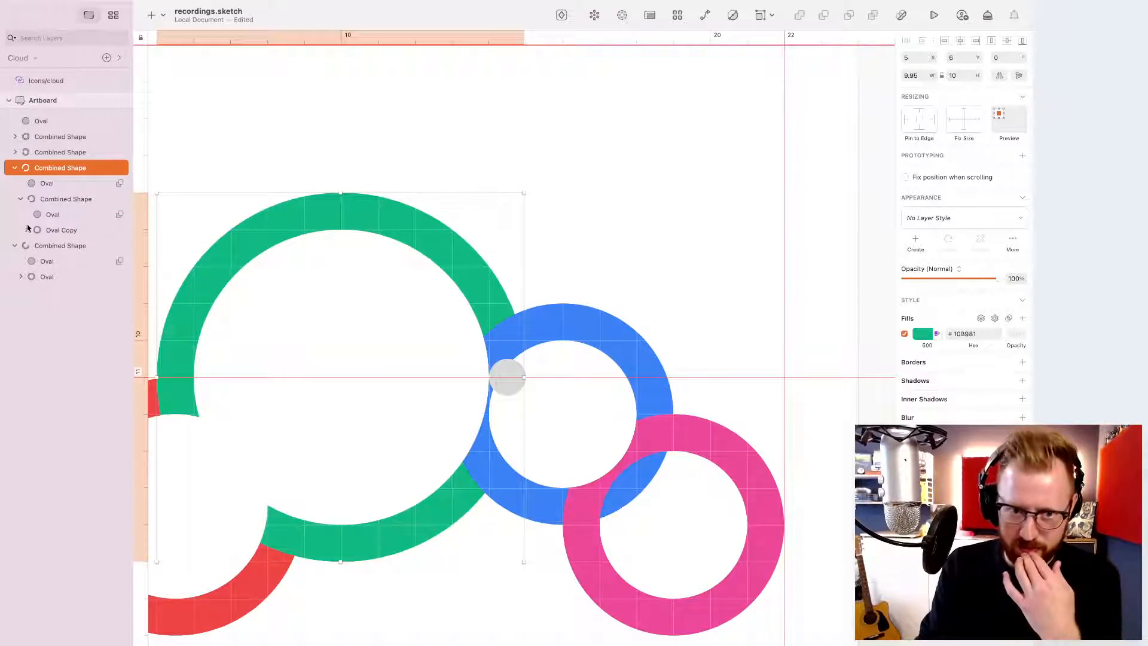
click(26, 230)
- Nudge the 5 by 5 cut-out oval near the red ring to identify its cut, and return it to X 3
click(59, 215)
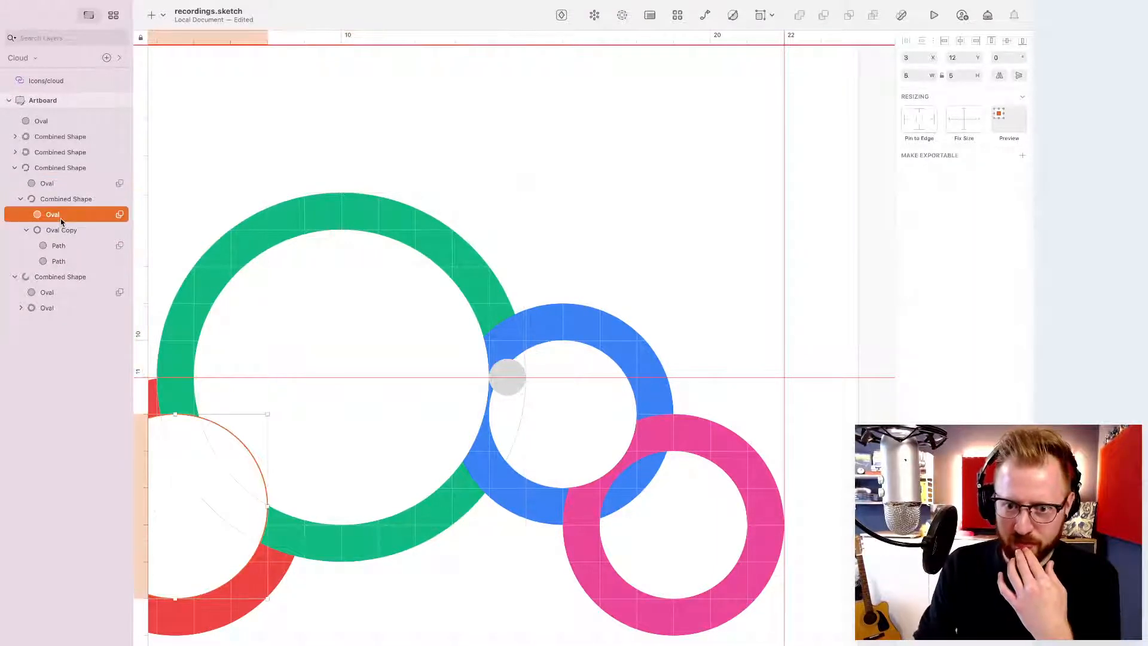
key(Left)
key(Left)
key(Left)
key(Left)
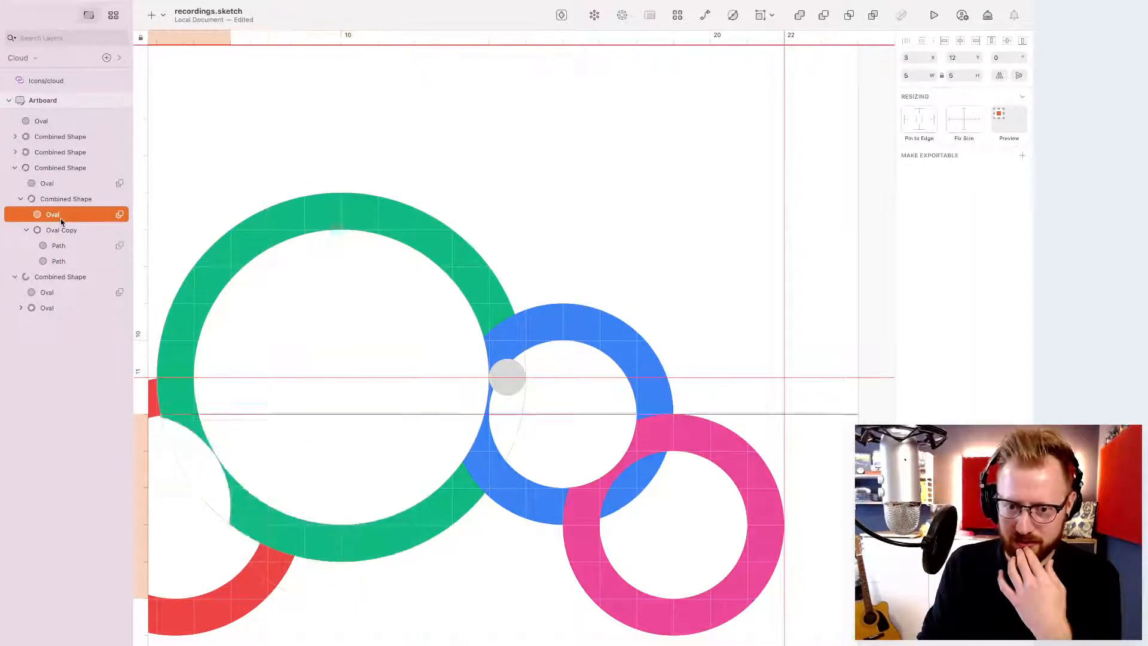
- Nudge the 4 by 4 cut-out oval sideways between X 14 and X 15 to check which part of the green ring it removes
click(49, 183)
key(Left)
key(Left)
key(Left)
key(Right)
key(Right)
key(Right)
key(Right)
key(Right)
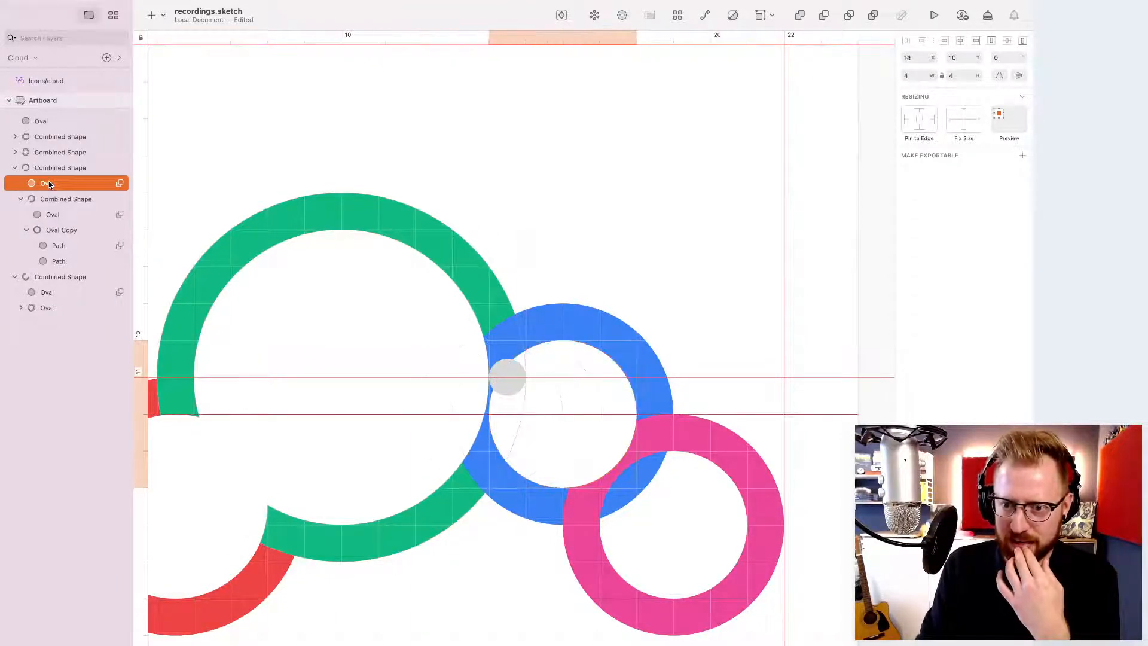
key(Left)
key(Left)
key(Right)
key(Left)
key(Right)
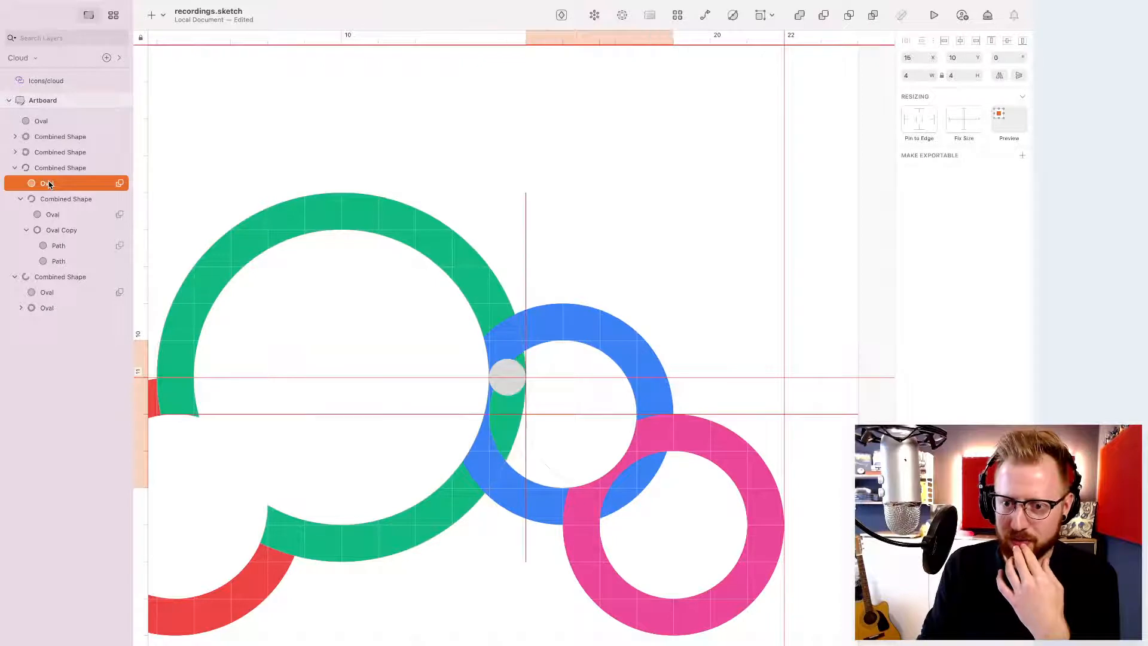
key(Left)
key(Right)
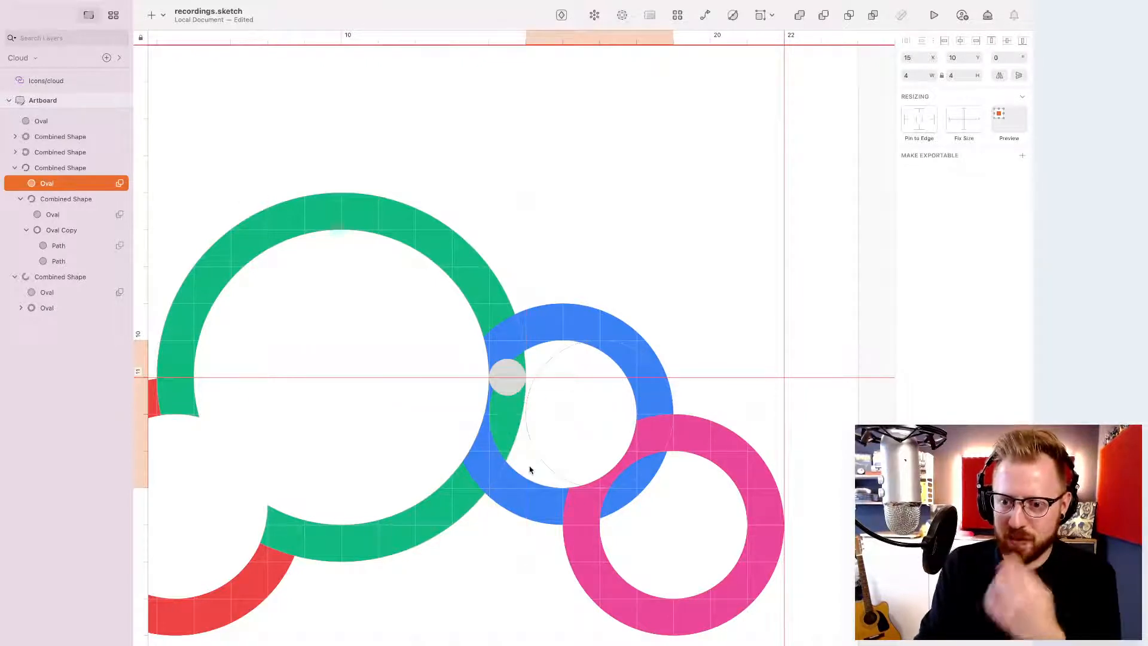
- Return the 4 by 4 cut-out oval to X 14 and delete it from the green ring's combined shape
scroll(530, 469, up, 5)
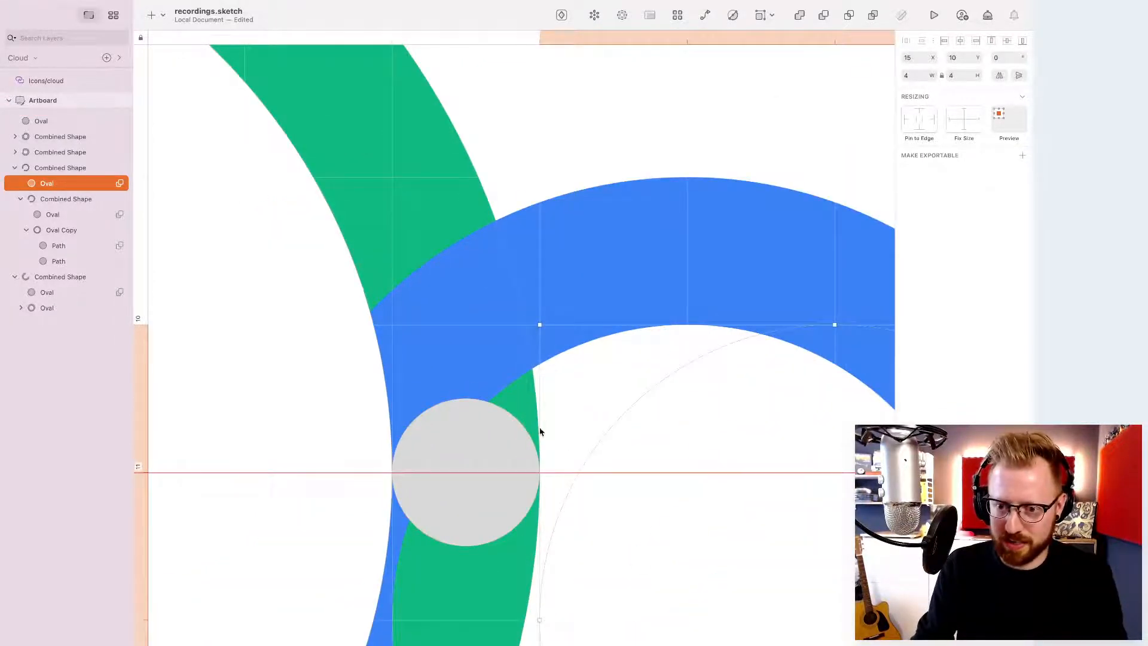
key(Left)
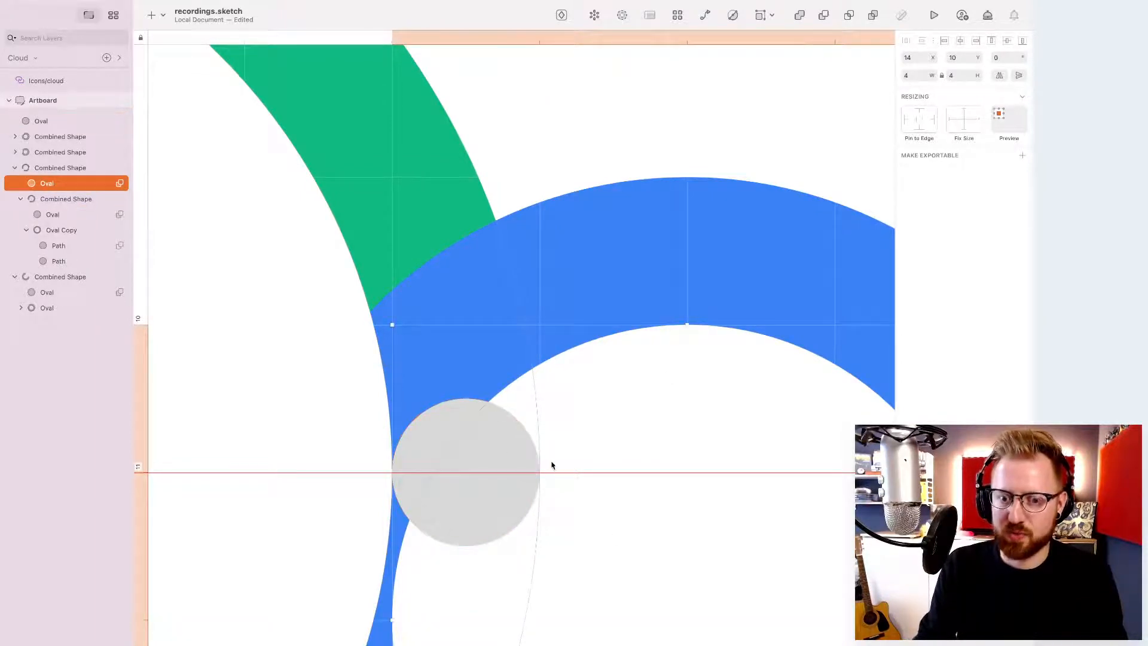
key(BackSpace)
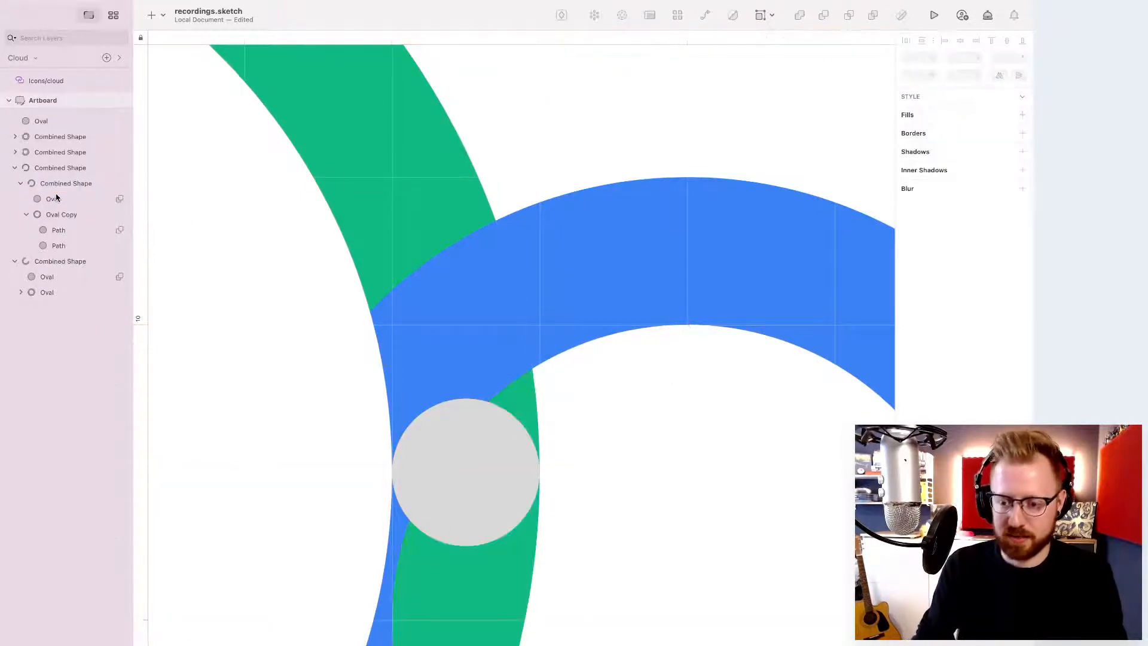
key(super+minus)
key(super+minus)
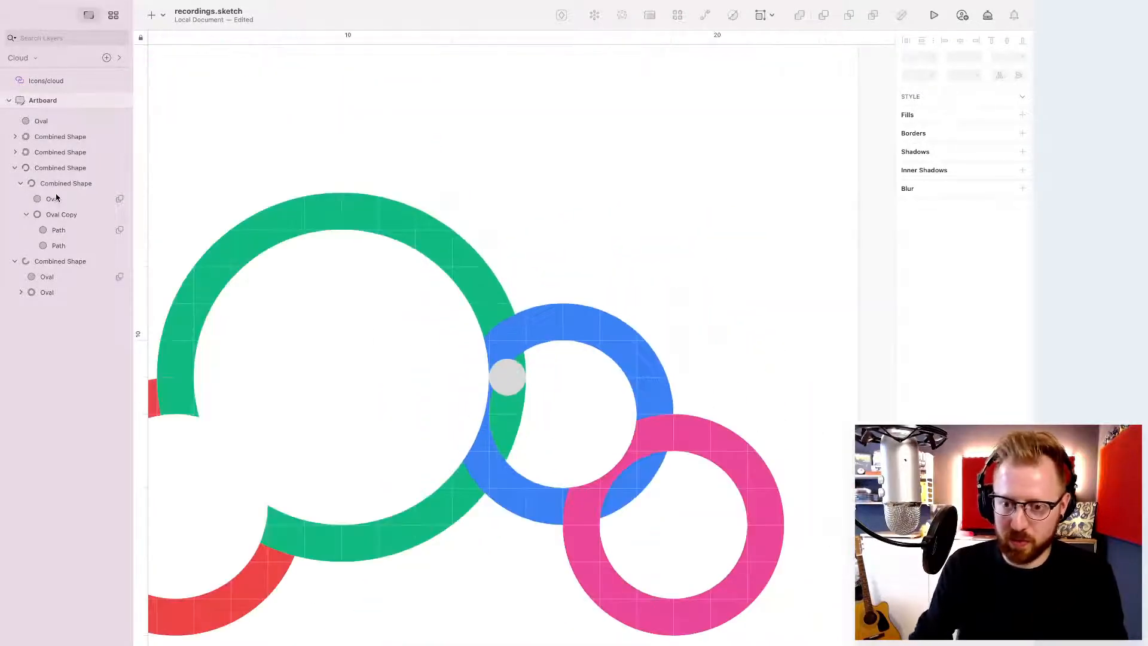
key(super+plus)
scroll(566, 421, down, 3)
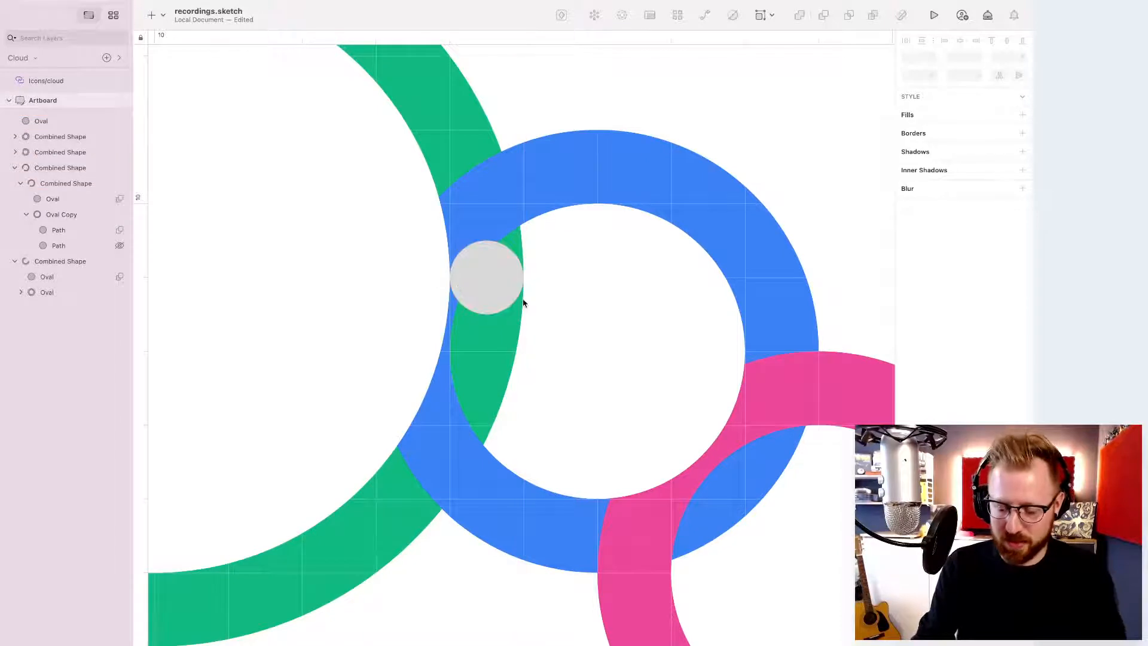
- Draw a 5 by 3 rectangle at X 12, Y 11 and subtract it from the green ring
key(o)
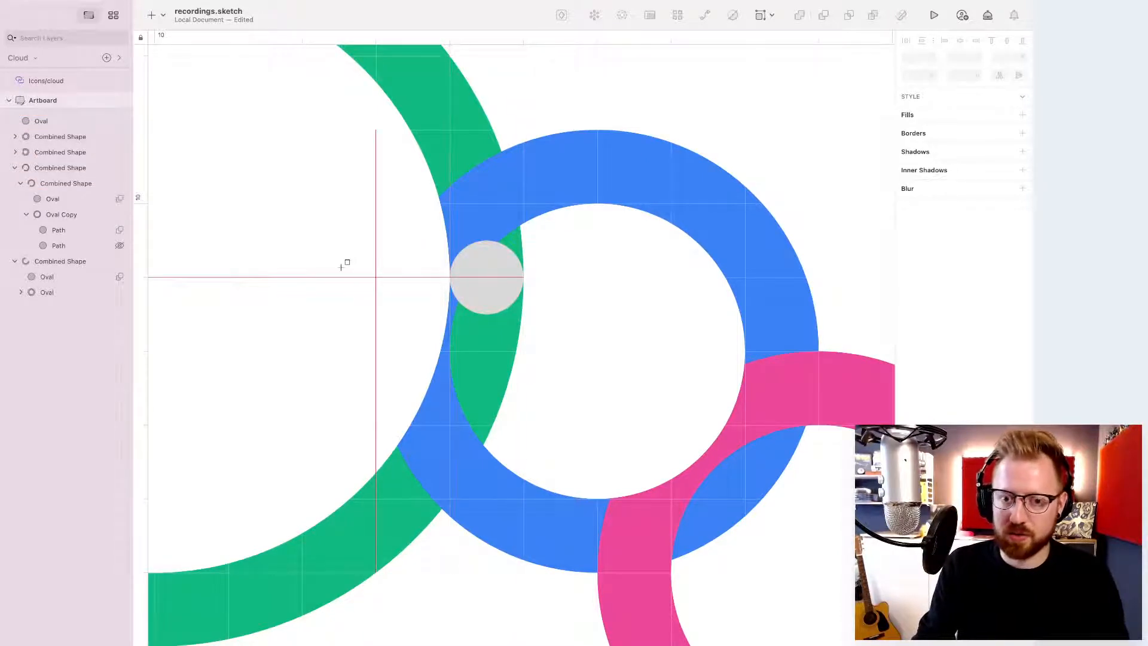
drag(303, 277, 639, 469)
drag(655, 509, 655, 510)
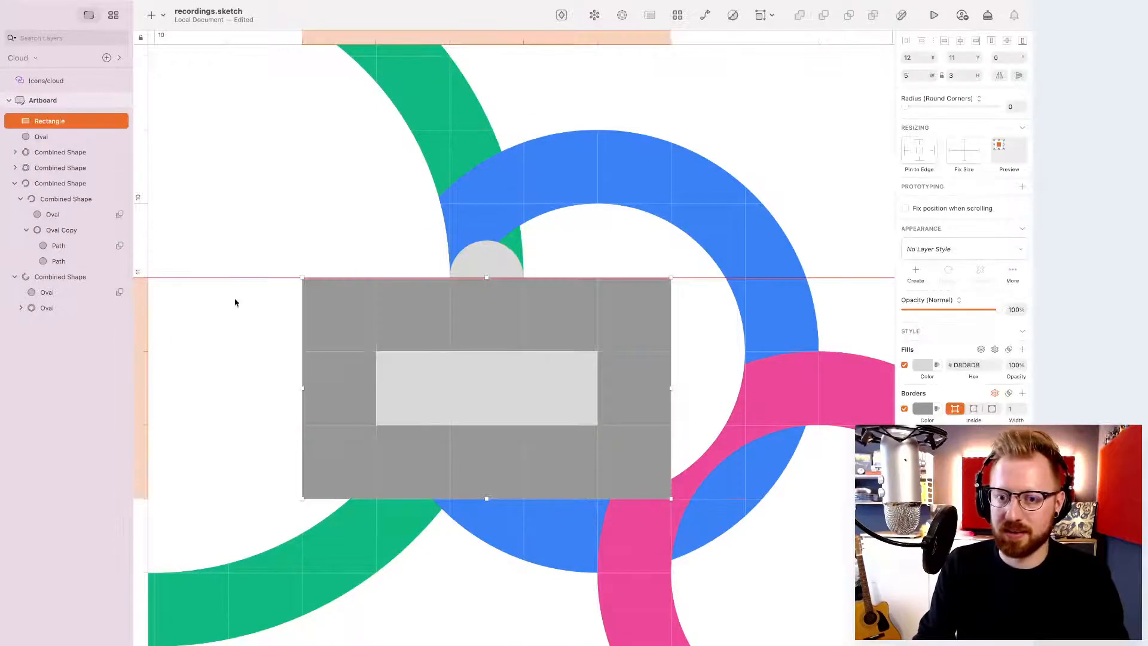
key(super+minus)
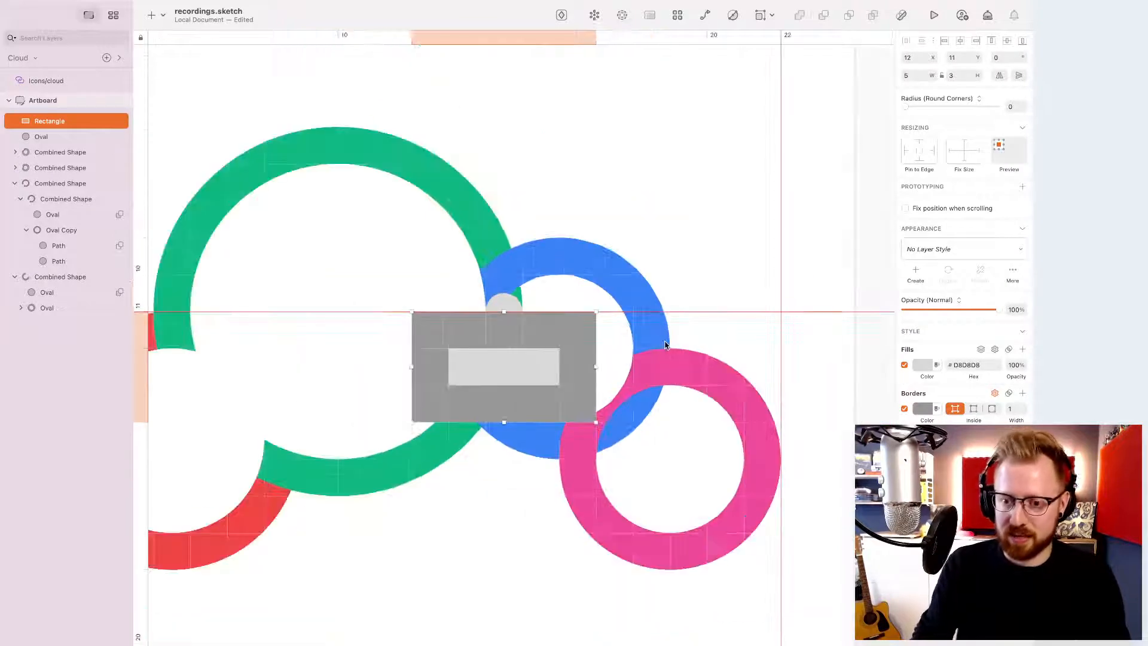
scroll(628, 311, down, 1)
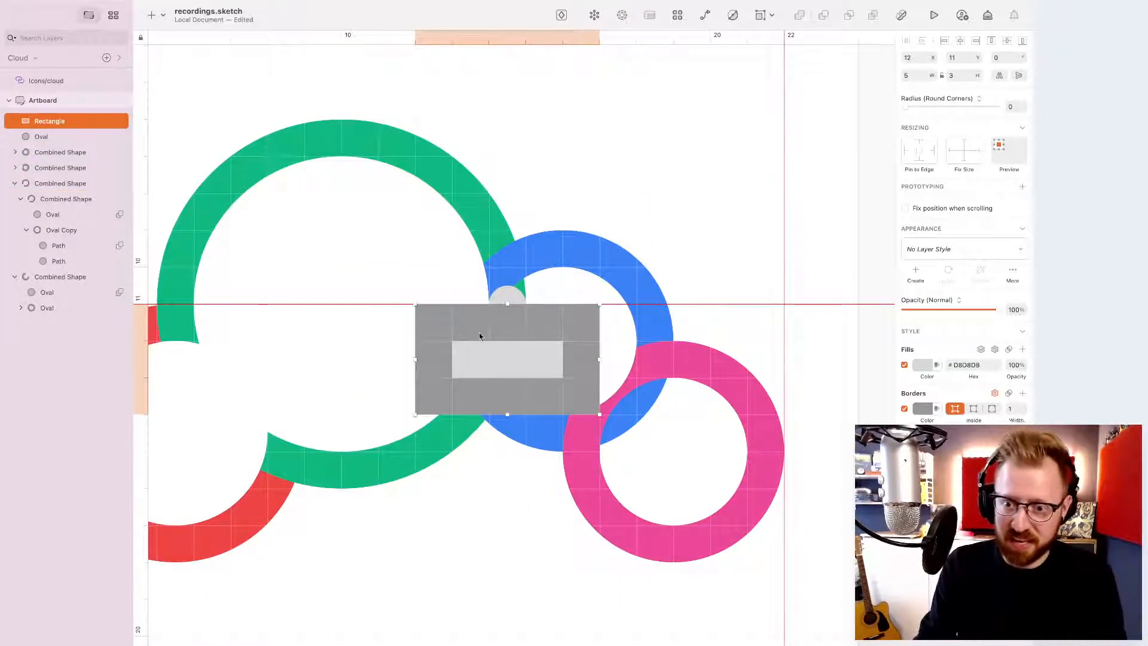
shift+click(468, 218)
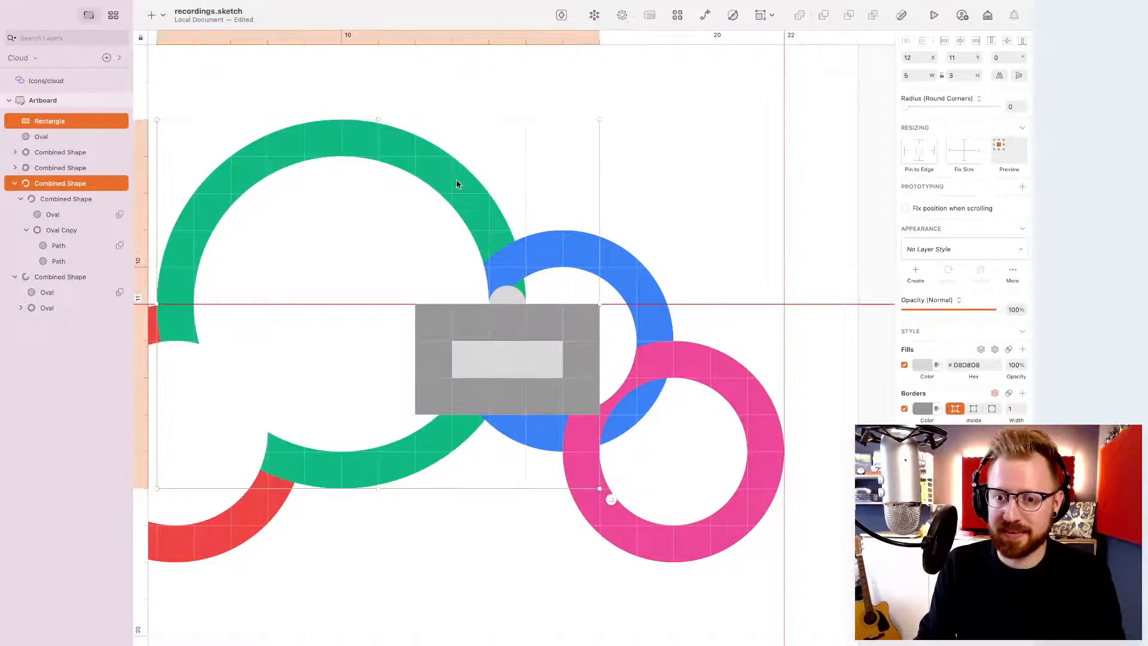
key(alt+super+s)
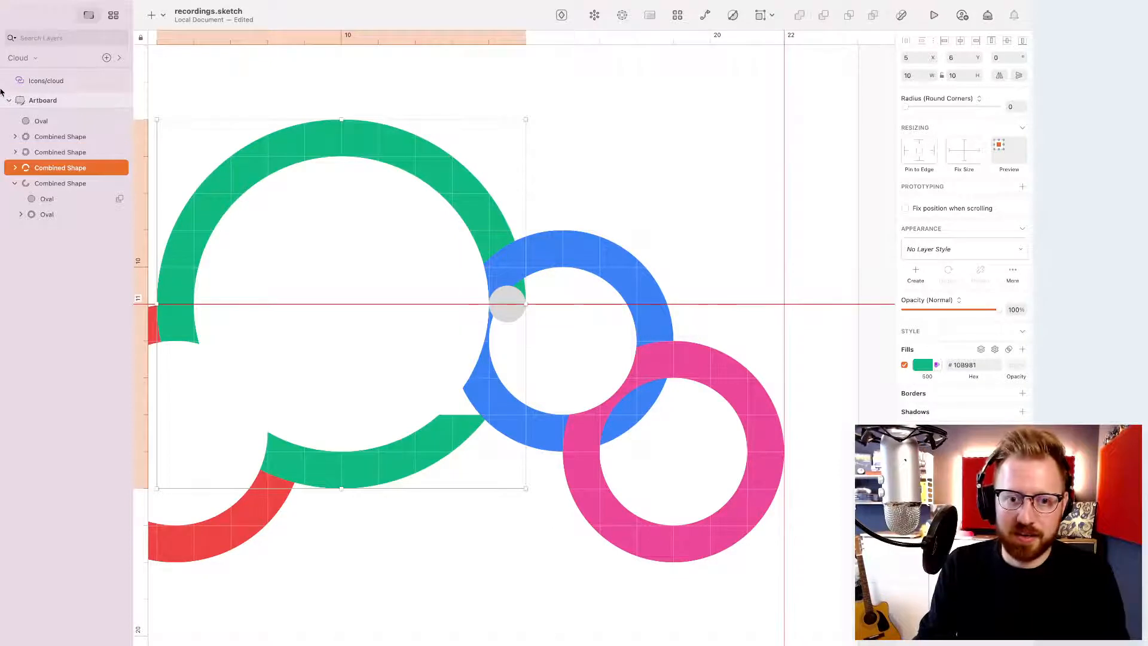
- Resize the cut-out rectangle inside the green combined shape to 8 by 5 at X 7, Y 11, removing the ring's lower half
click(15, 168)
click(45, 183)
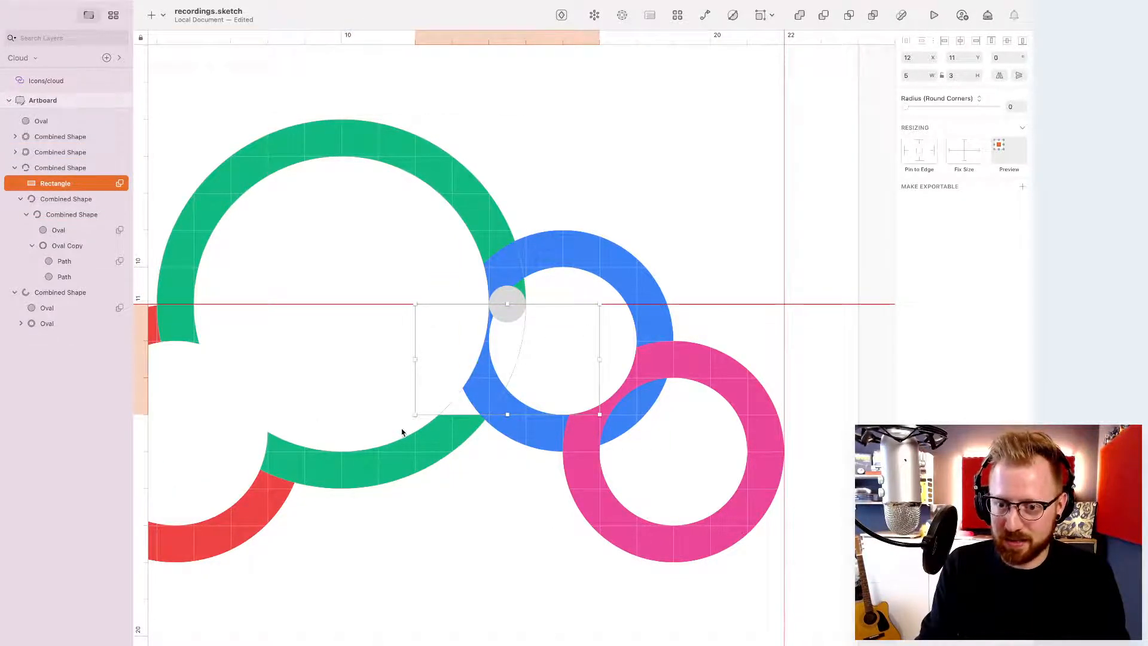
drag(414, 415, 237, 526)
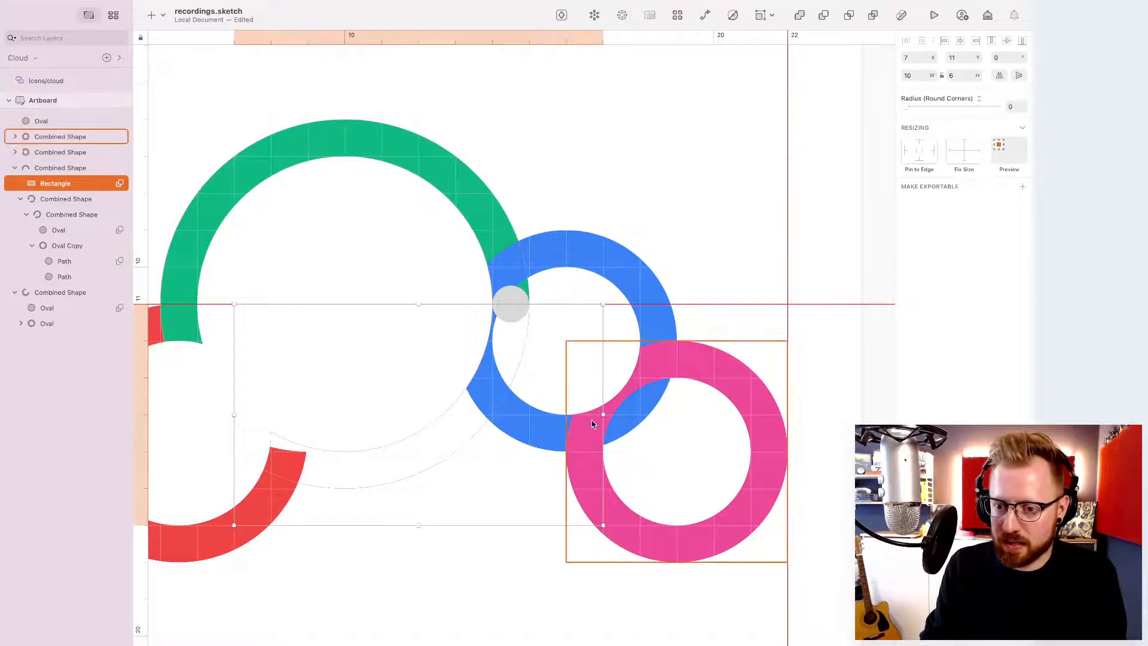
drag(603, 414, 529, 414)
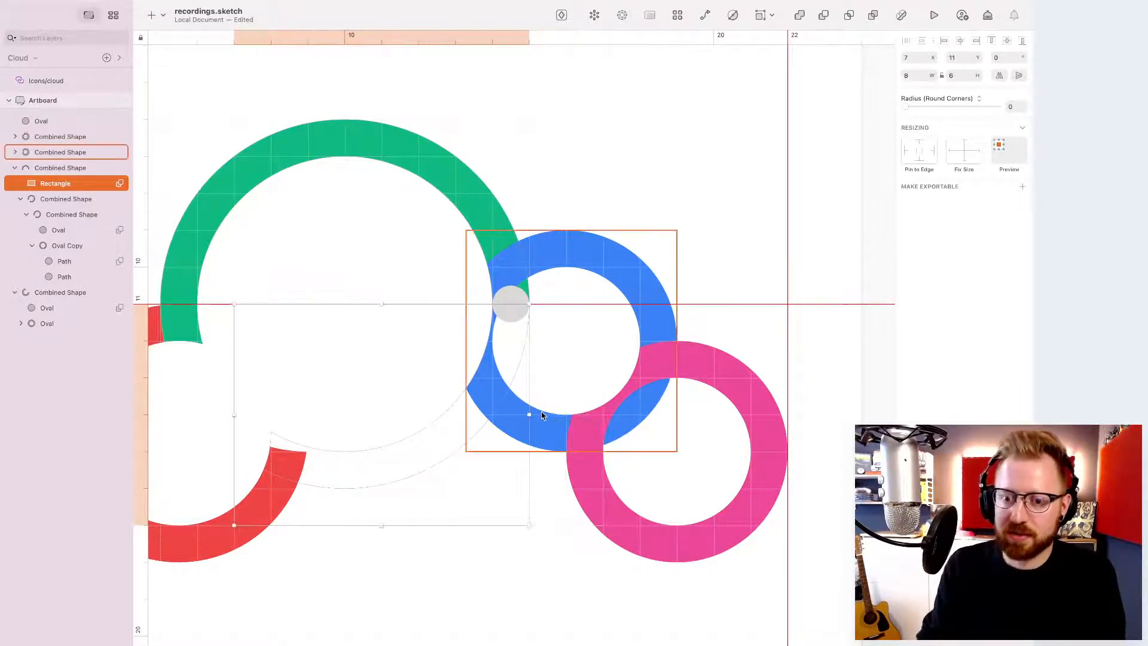
drag(379, 525, 382, 503)
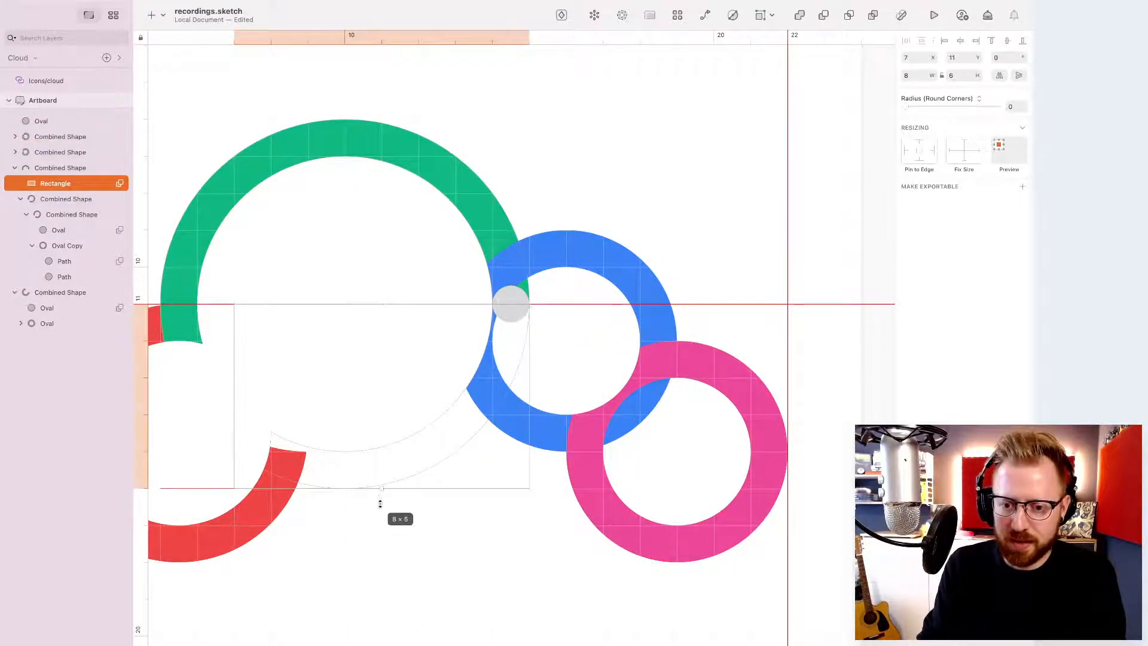
click(677, 178)
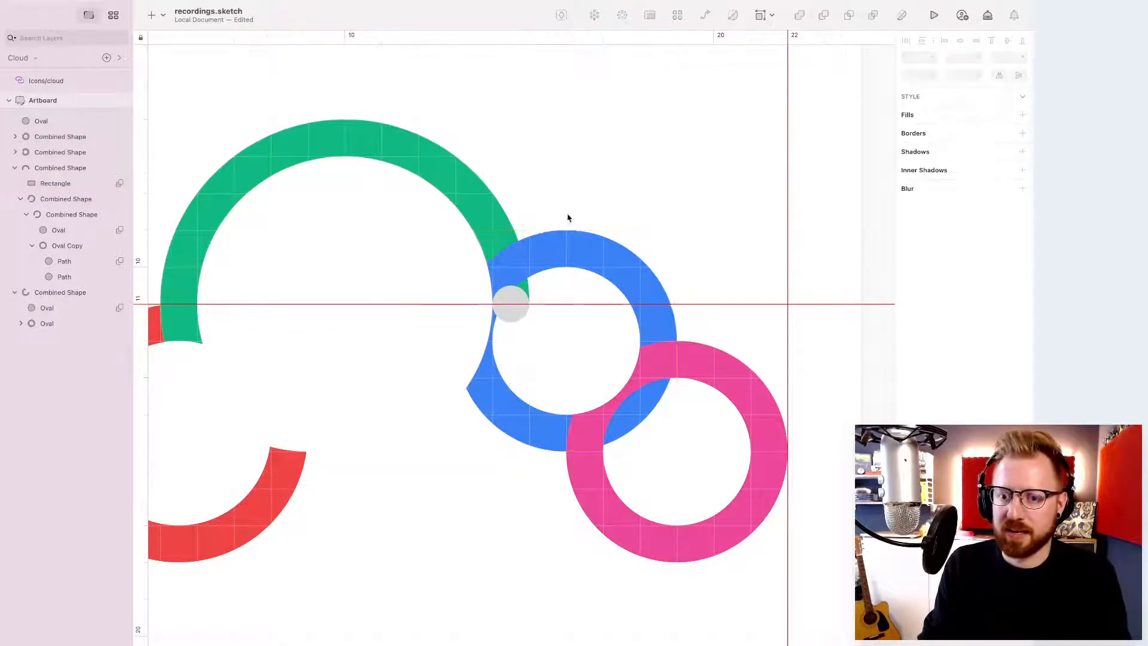
- Draw a 3 by 6 rectangle at X 13, Y 11 over the blue ring's lower-left part and subtract it from the ring
click(529, 257)
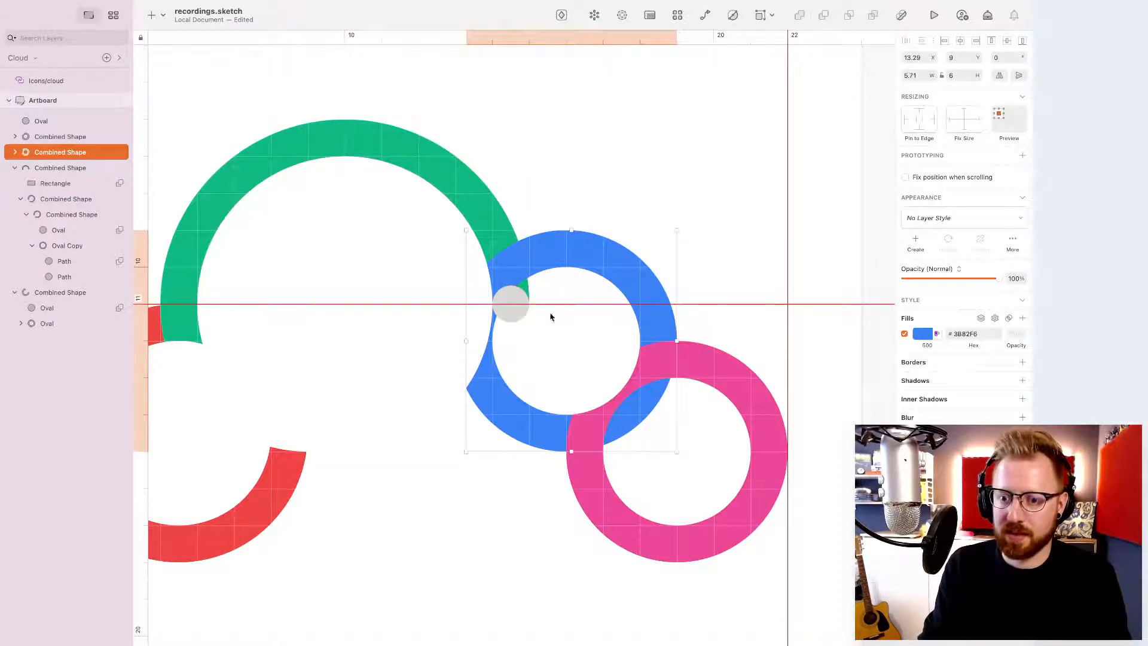
key(super+plus)
key(super+plus)
scroll(512, 315, up, 3)
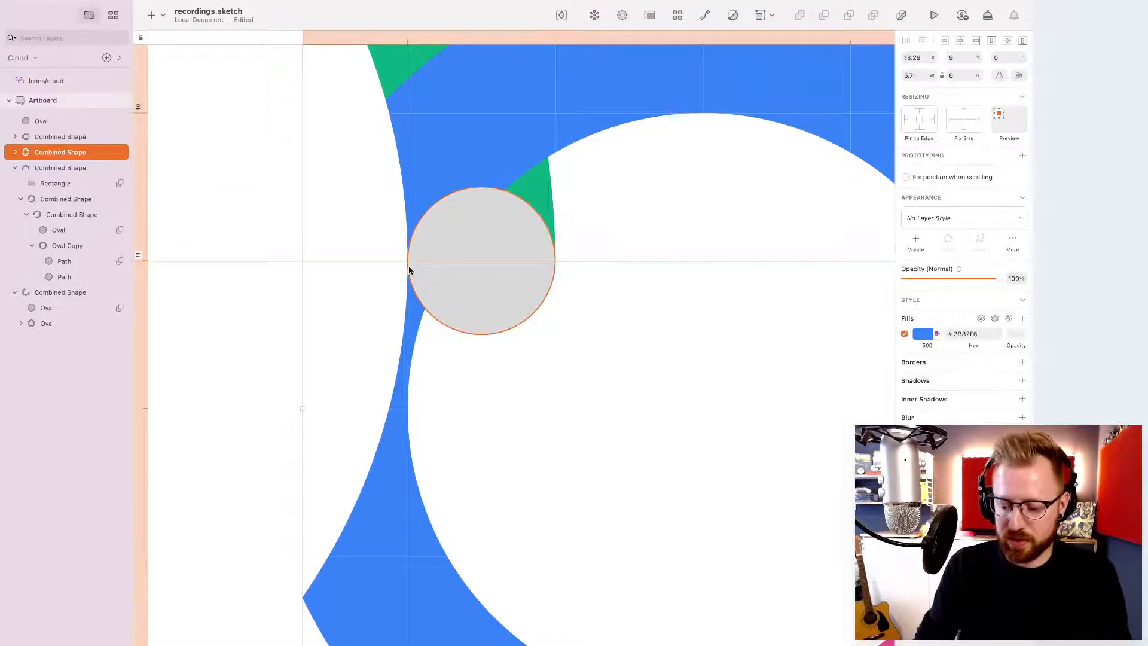
key(super+minus)
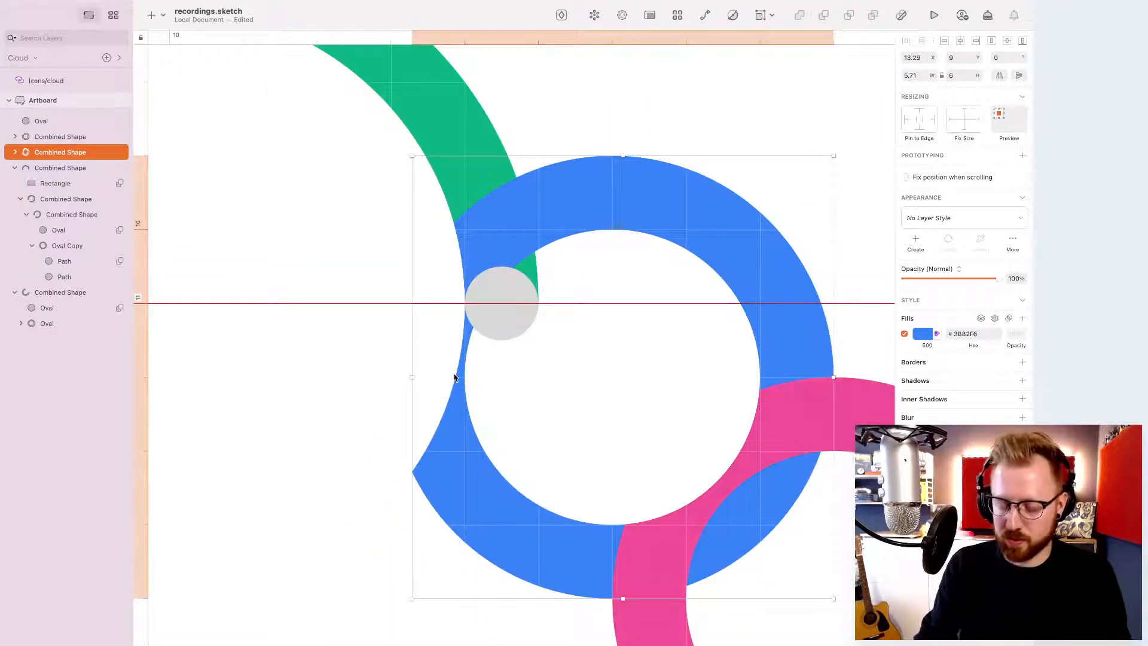
key(super+minus)
key(r)
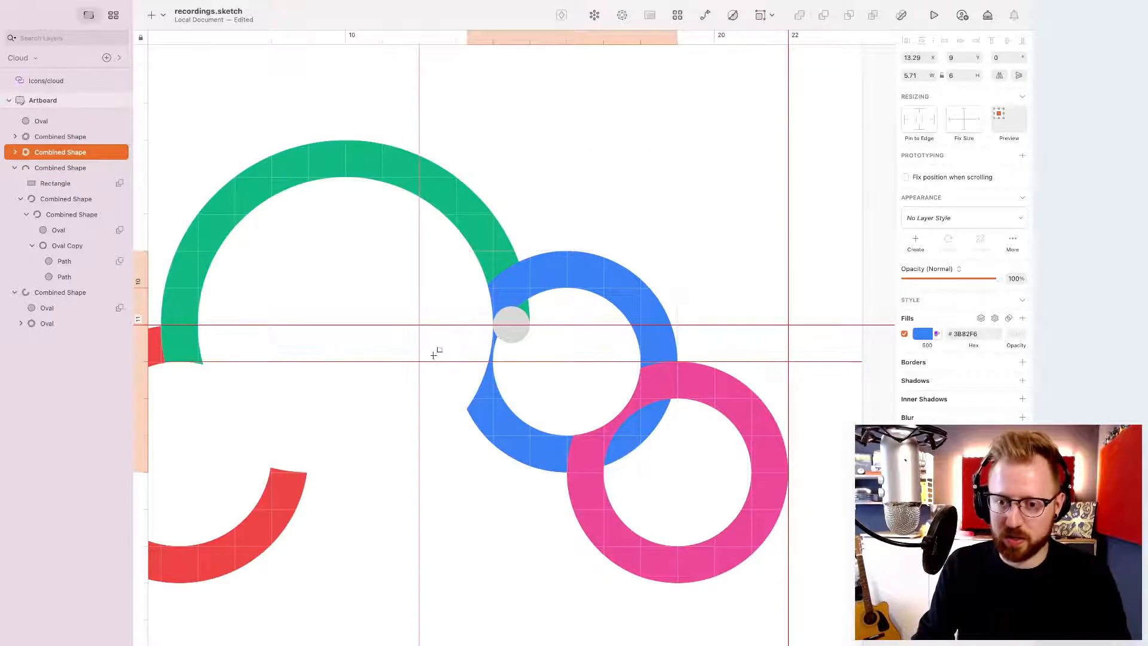
drag(456, 324, 569, 555)
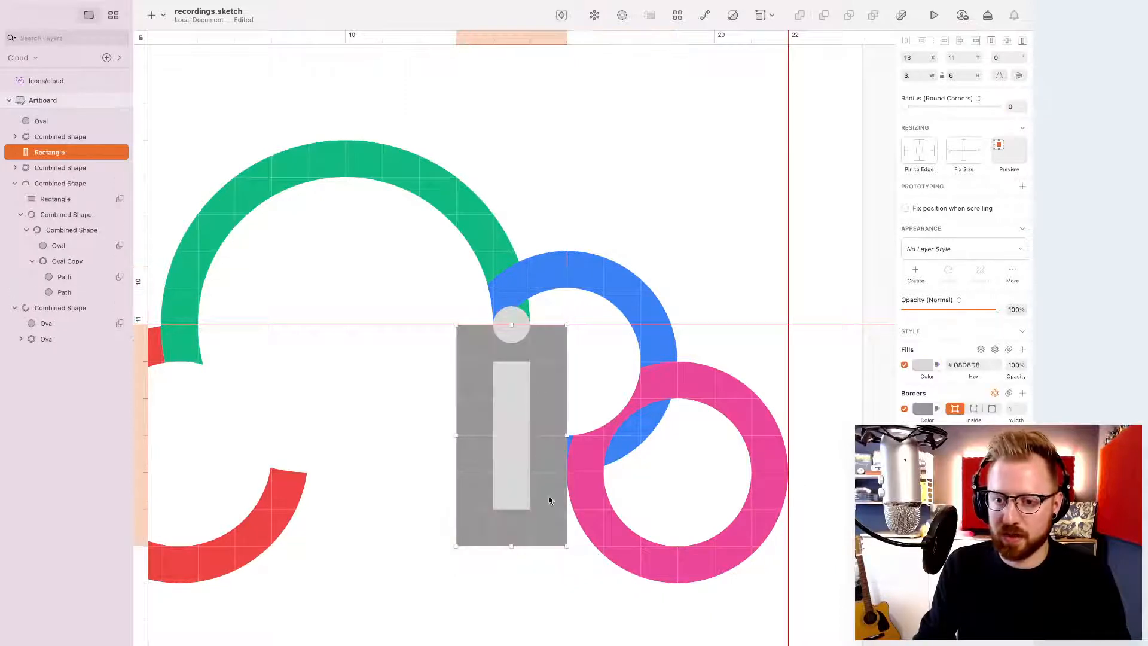
shift+click(607, 284)
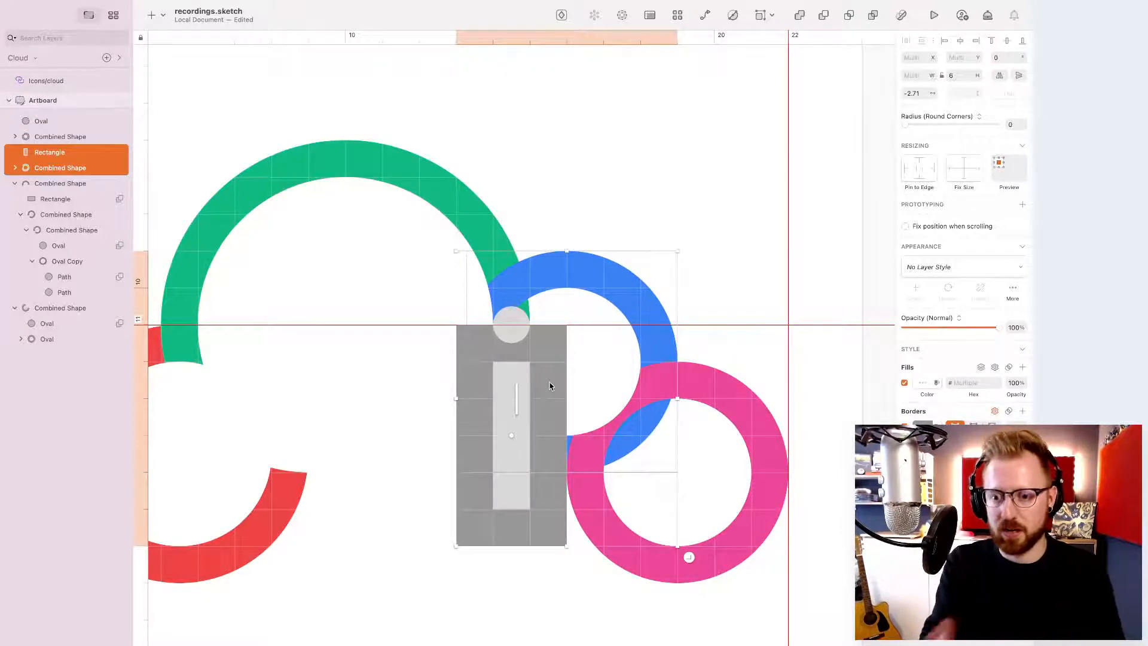
key(alt+super+s)
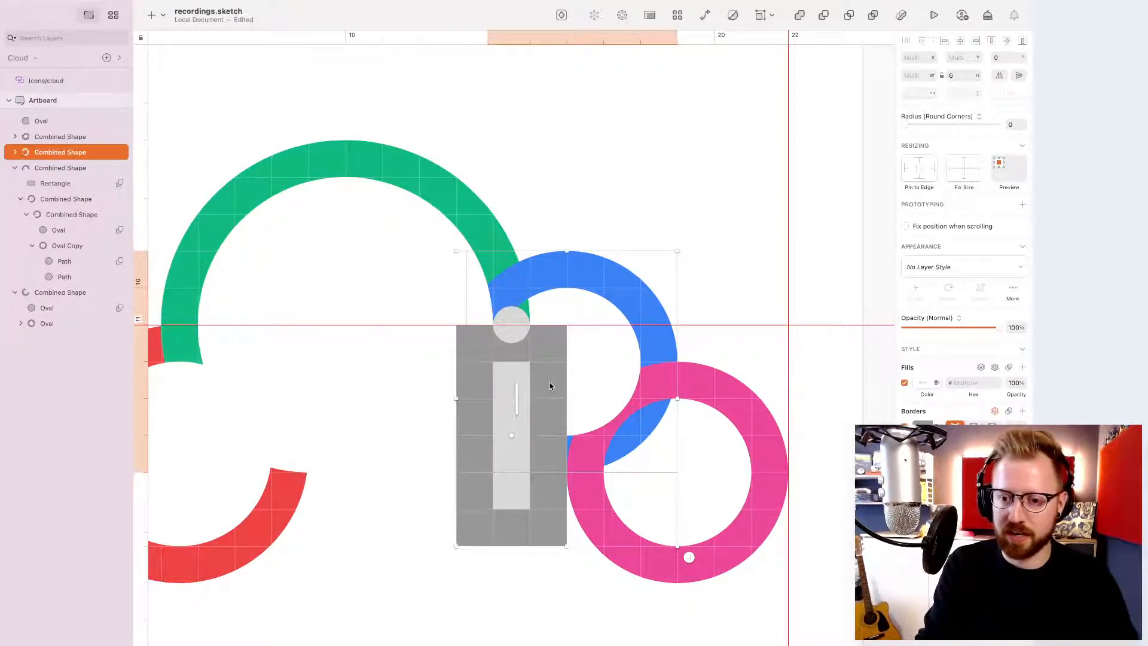
click(719, 262)
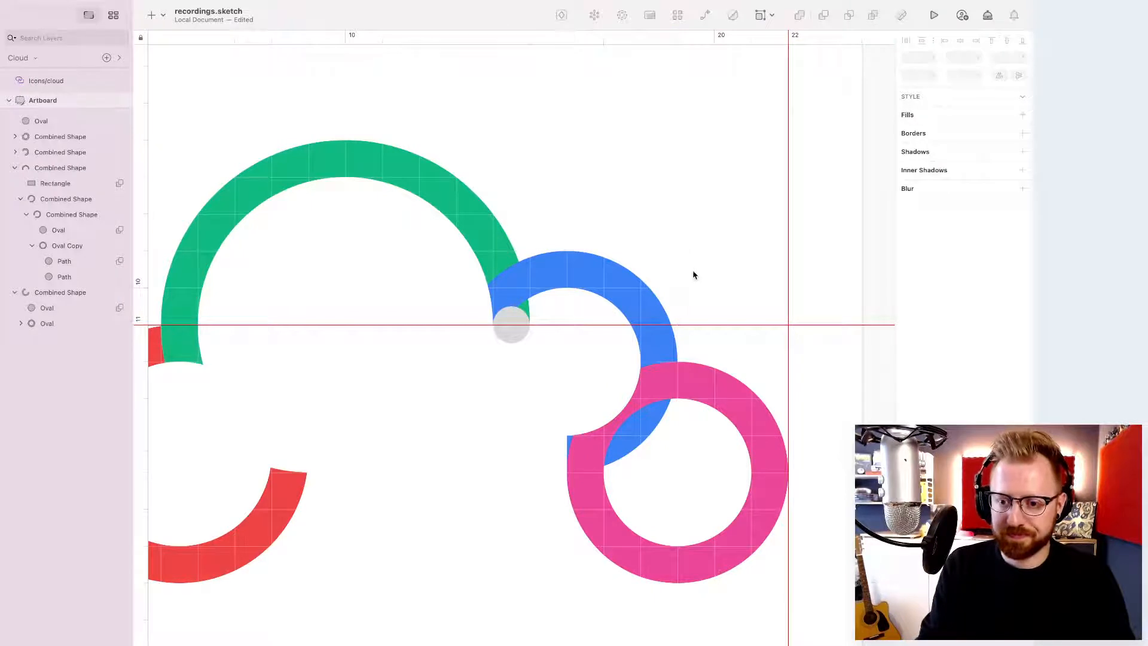
- Draw a 4 by 4 rectangle at X 6, Y 14 over the red ring's open lower end
scroll(635, 248, left, 5)
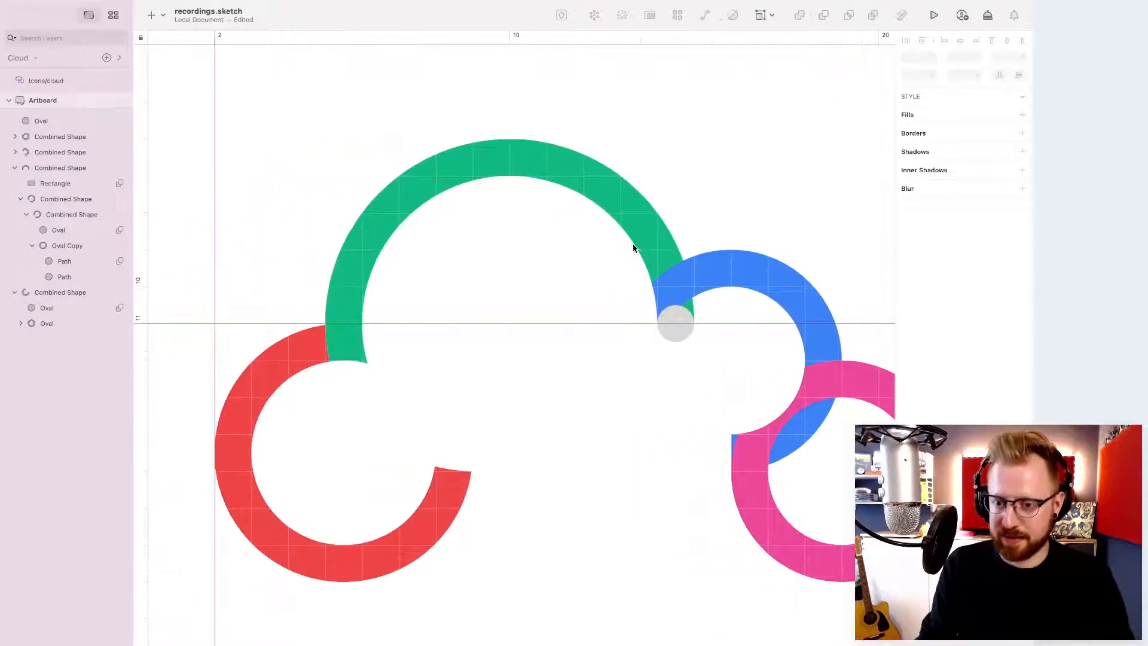
scroll(543, 371, right, 7)
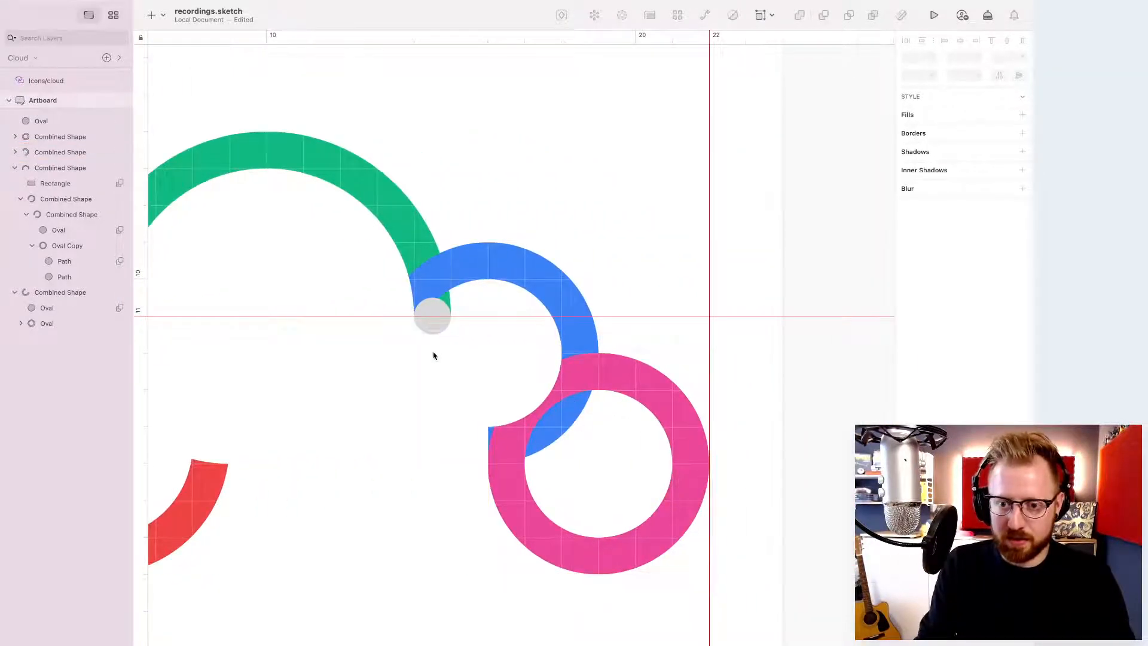
scroll(434, 354, left, 5)
scroll(435, 355, left, 2)
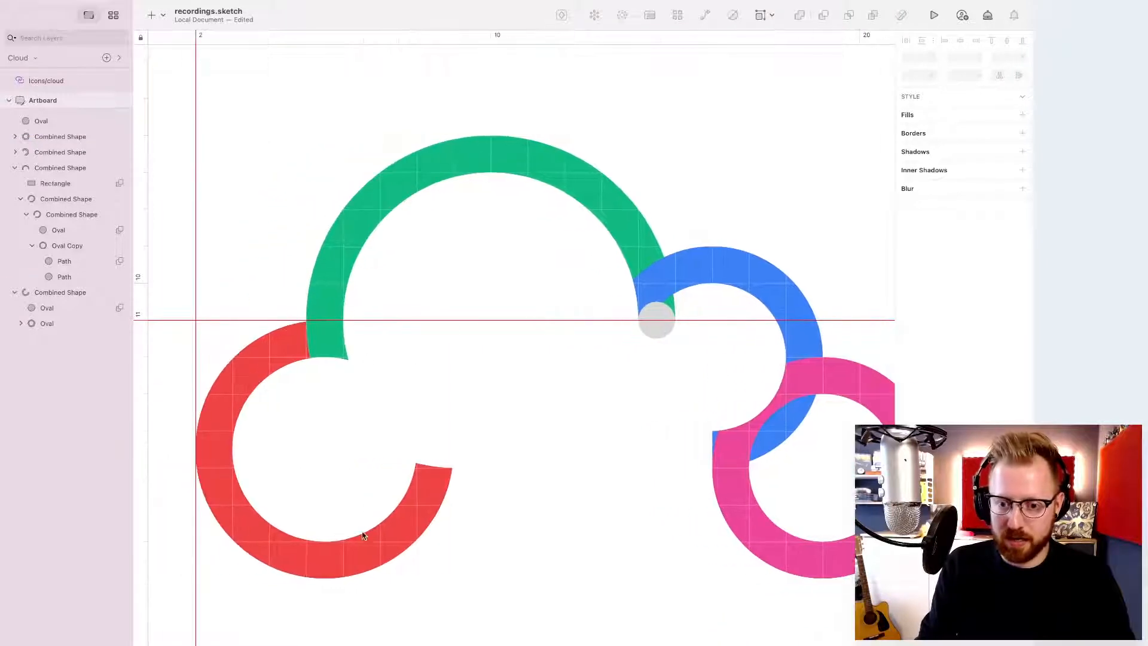
click(351, 557)
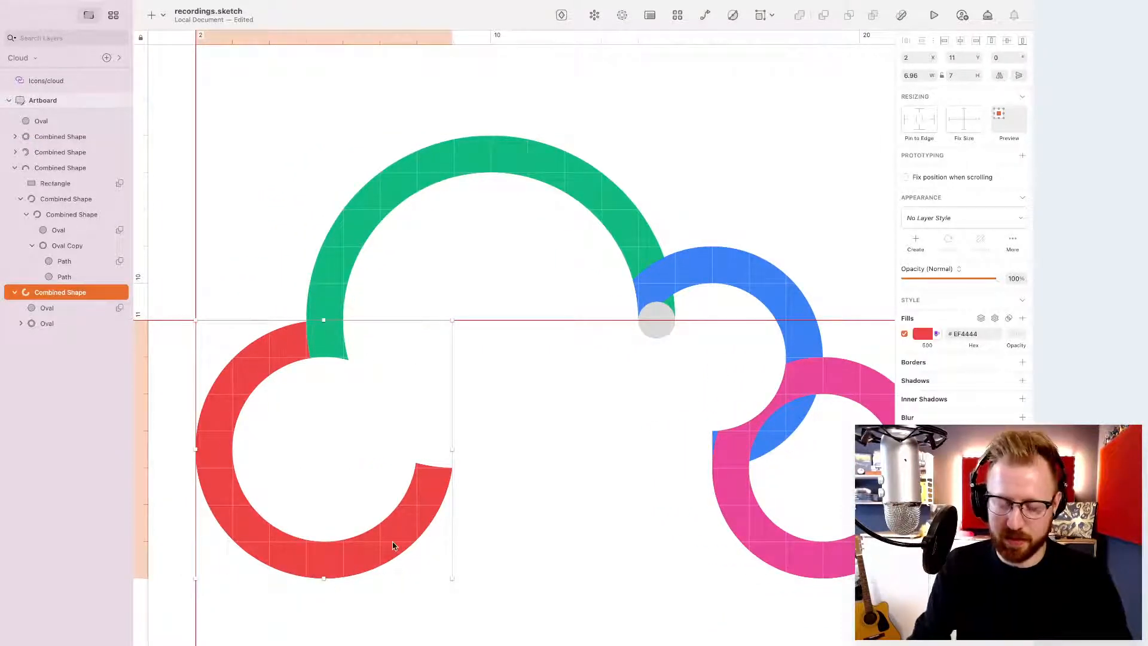
key(r)
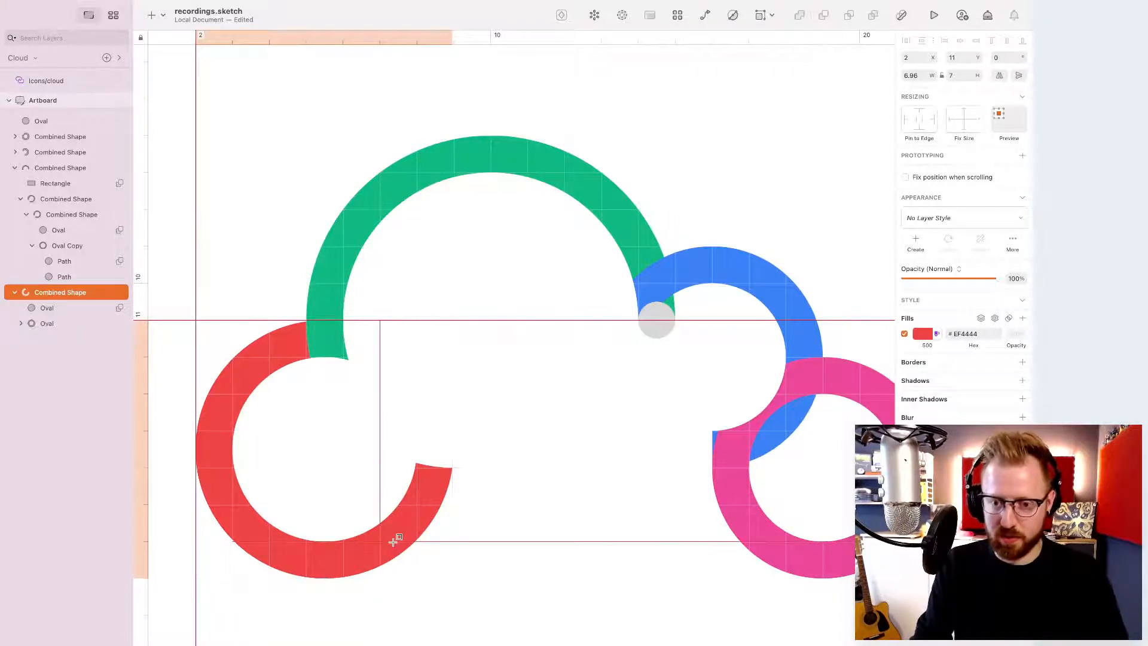
drag(343, 431, 491, 581)
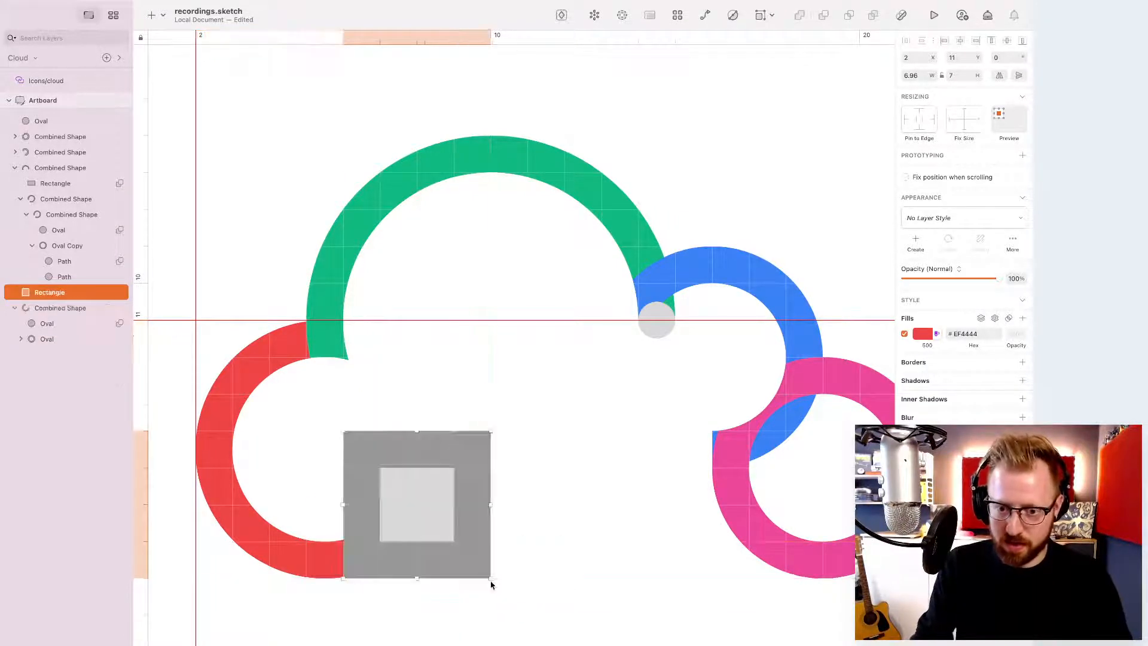
- Nudge the new rectangle to X 5 and back to X 6 to compare its edge with the red ring's lowest point
key(super+plus)
key(super+plus)
scroll(490, 585, left, 13)
scroll(491, 585, down, 13)
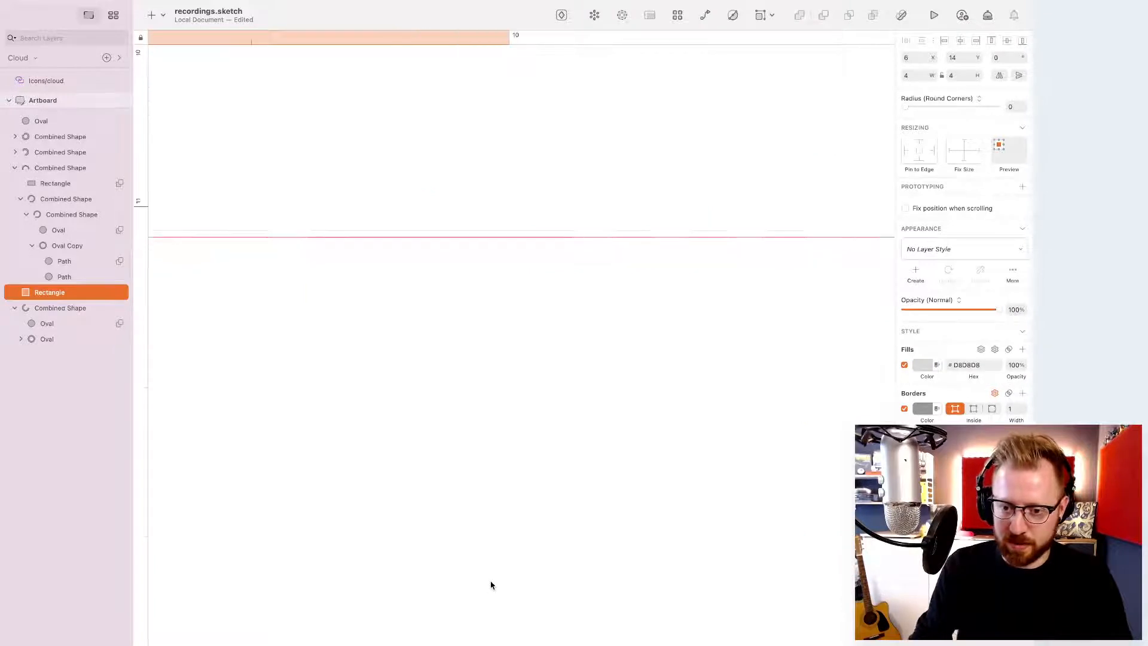
scroll(491, 585, down, 3)
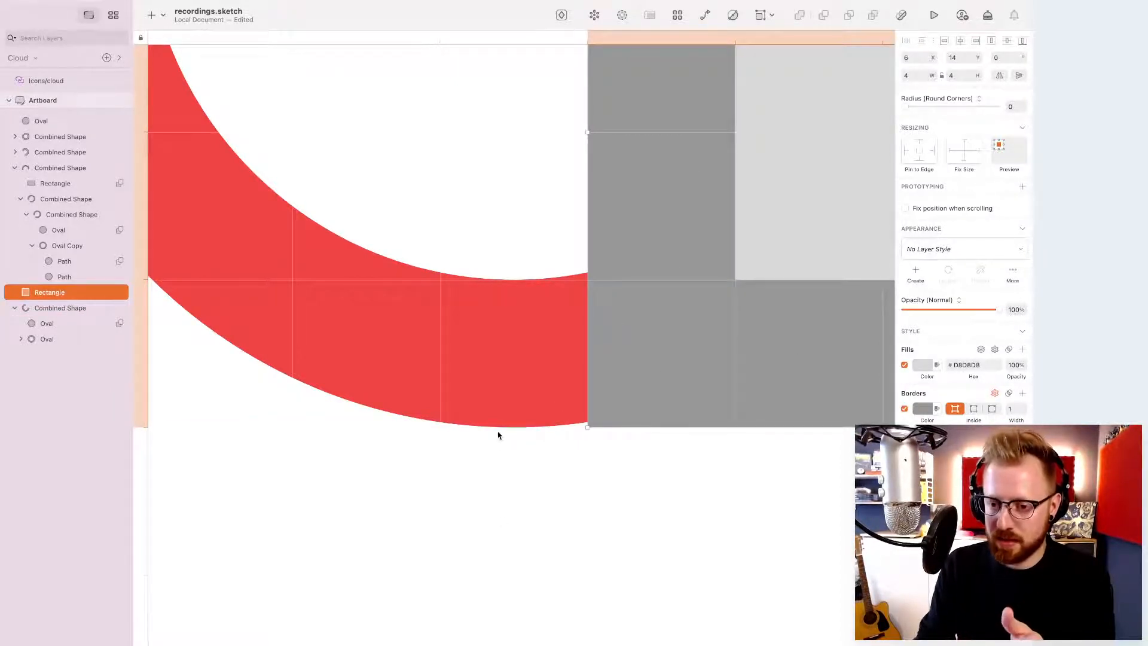
key(Left)
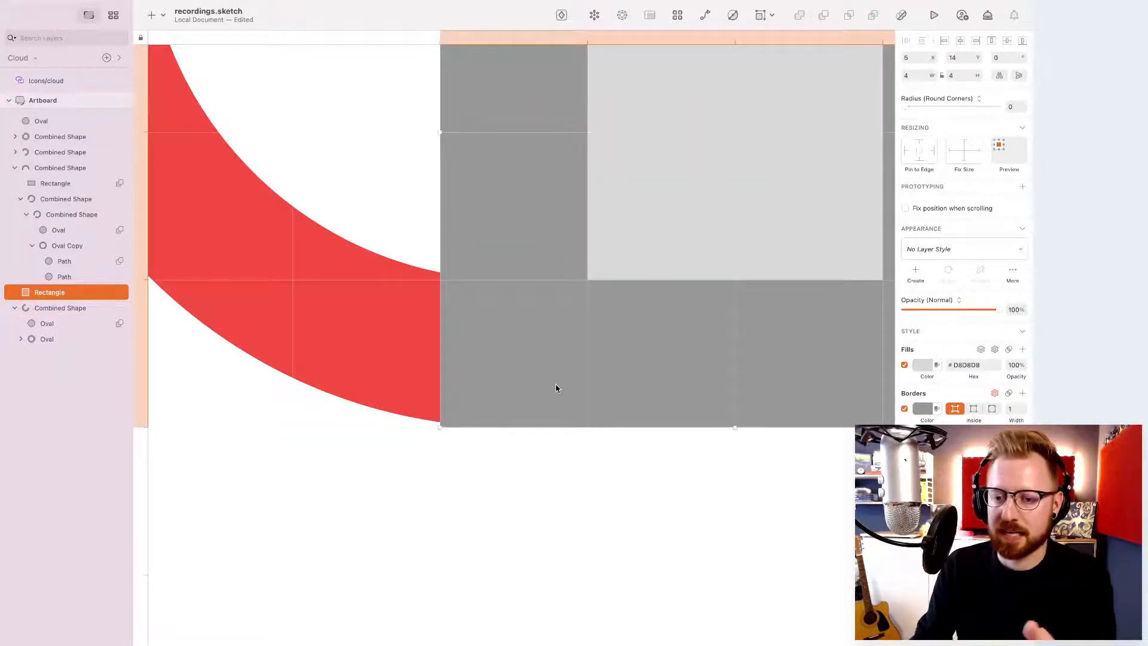
key(Right)
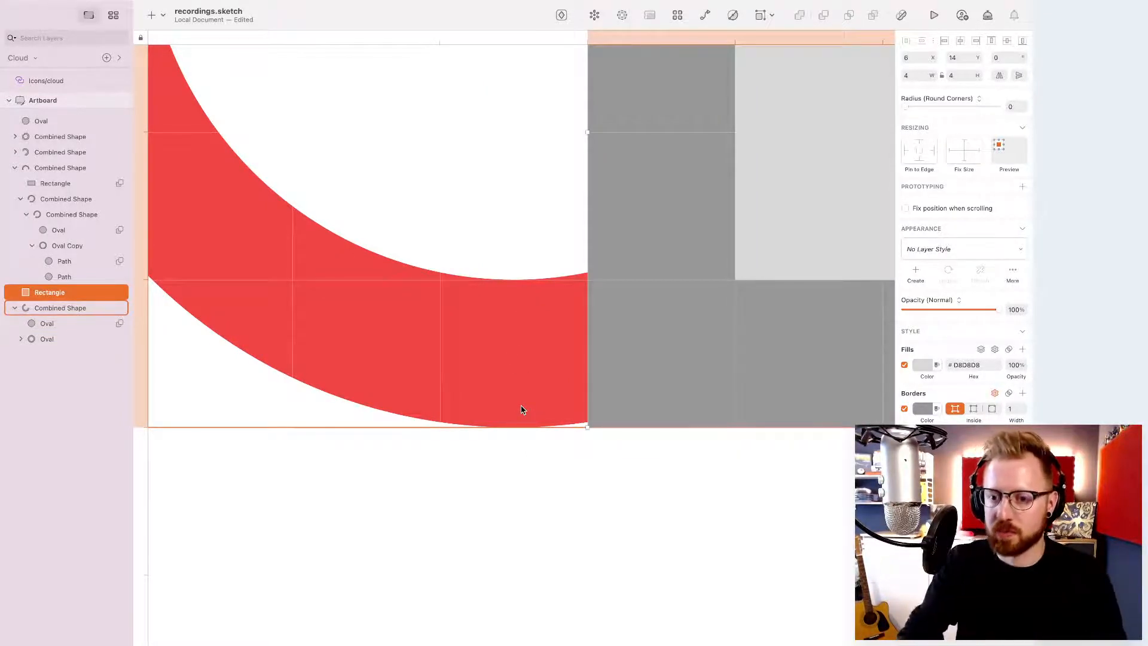
- Set the rectangle's X position to 5.4 to bring its edge near the red ring's lowest point
scroll(521, 409, right, 5)
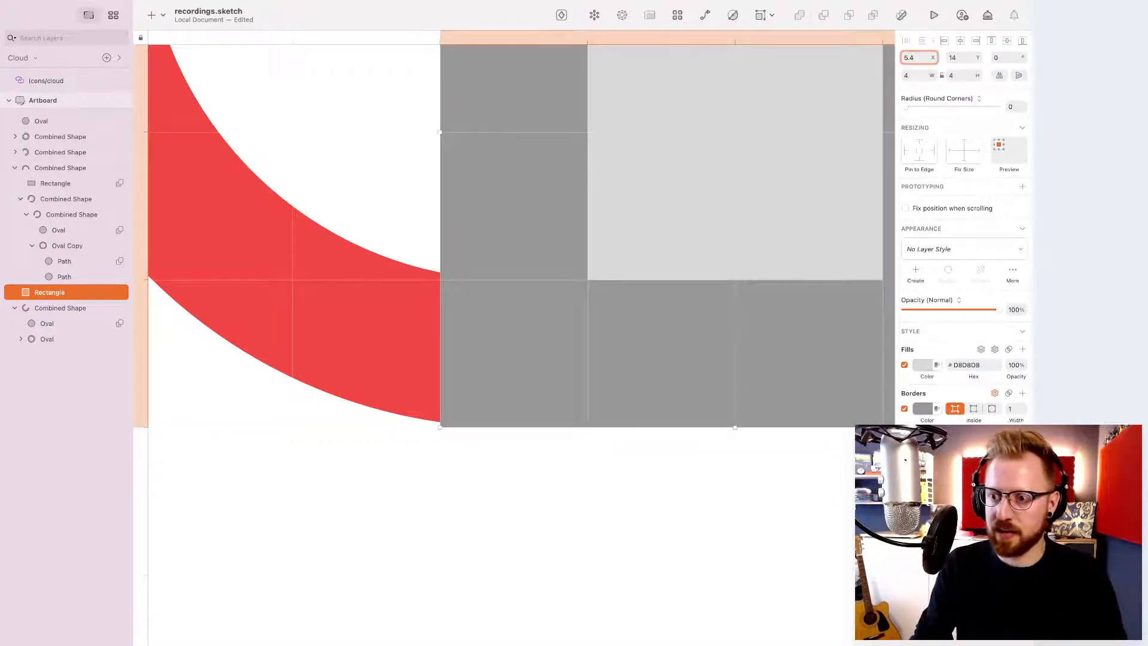
key(Return)
click(519, 437)
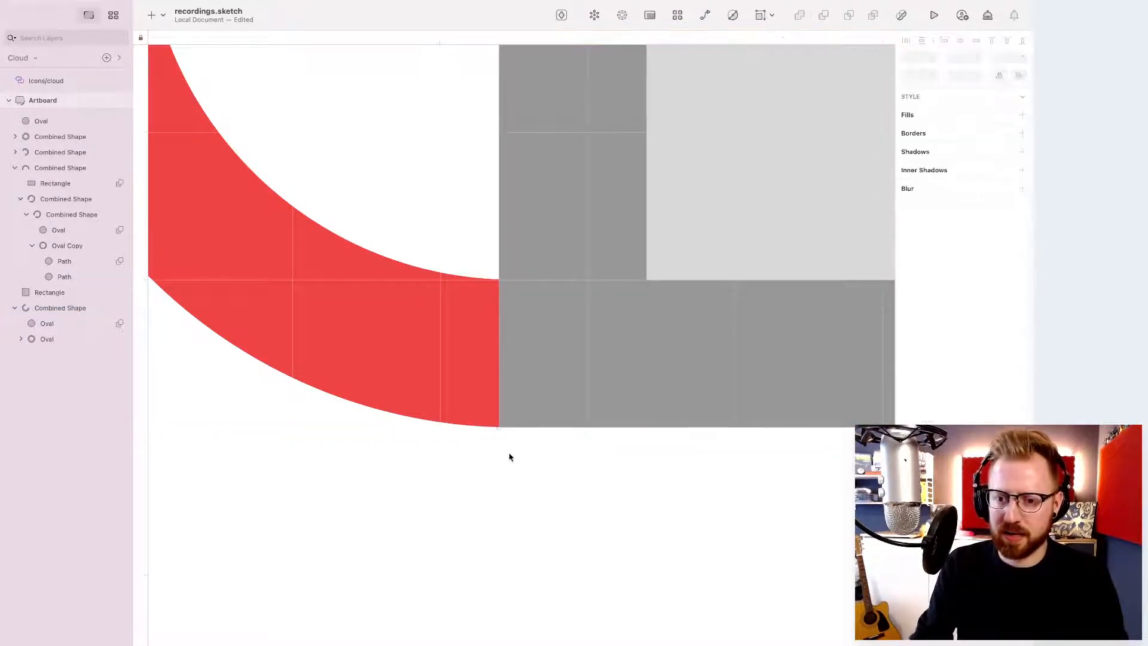
- Expand the red ring's nested shape and inspect the size and lowest point of its outer circular path
click(433, 349)
key(super+minus)
key(super+minus)
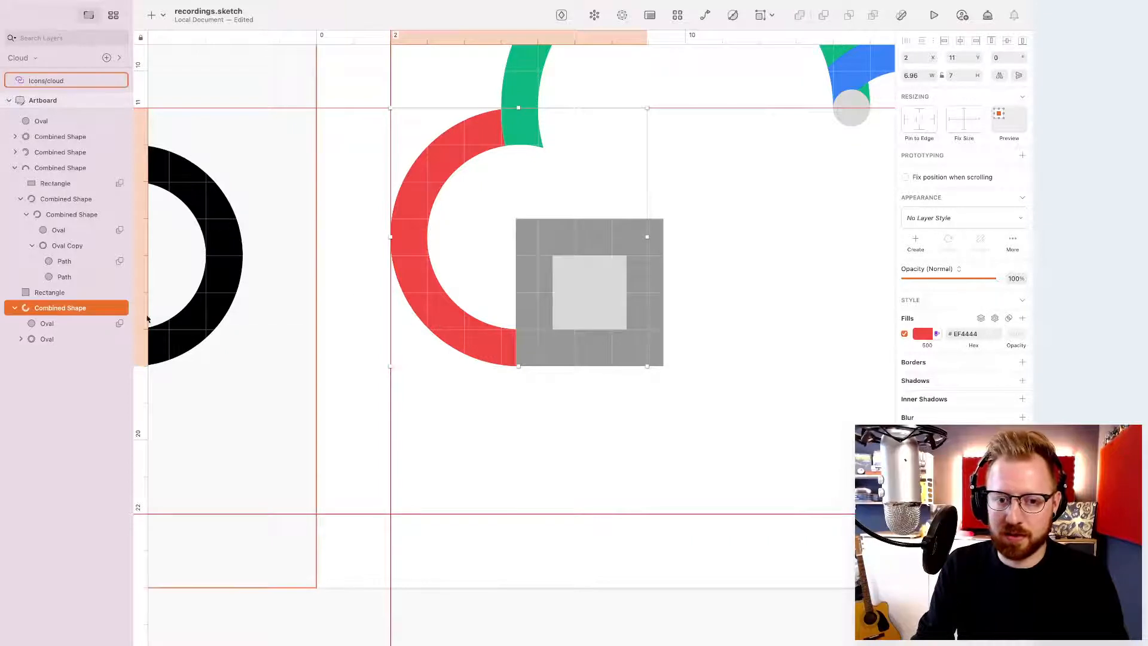
click(21, 339)
click(60, 369)
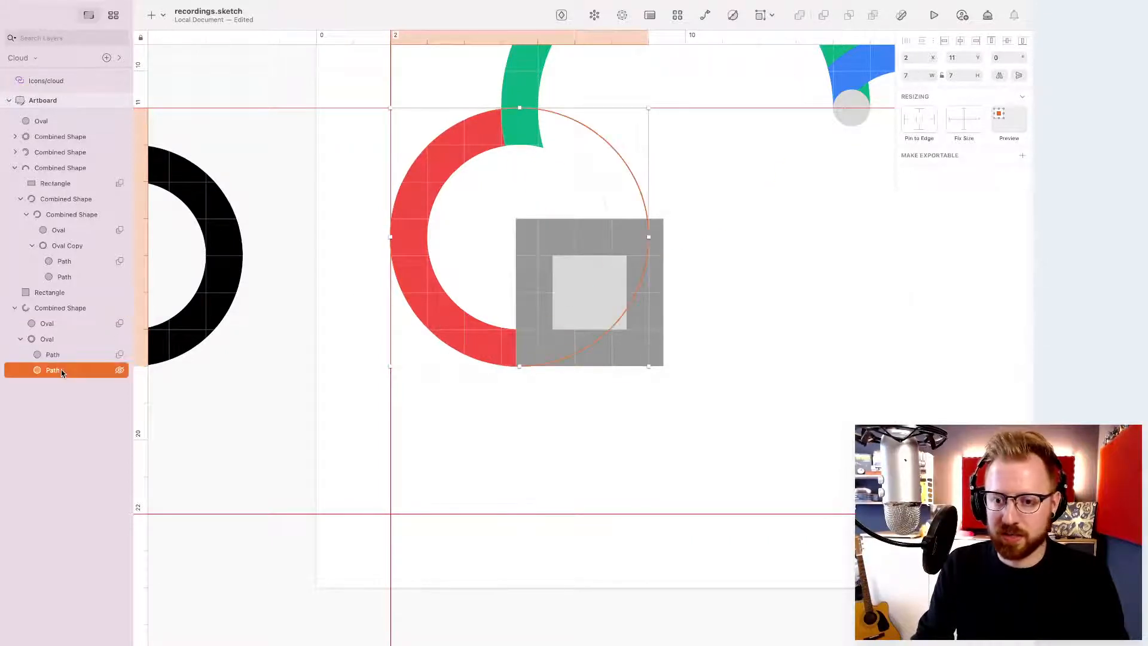
key(super+2)
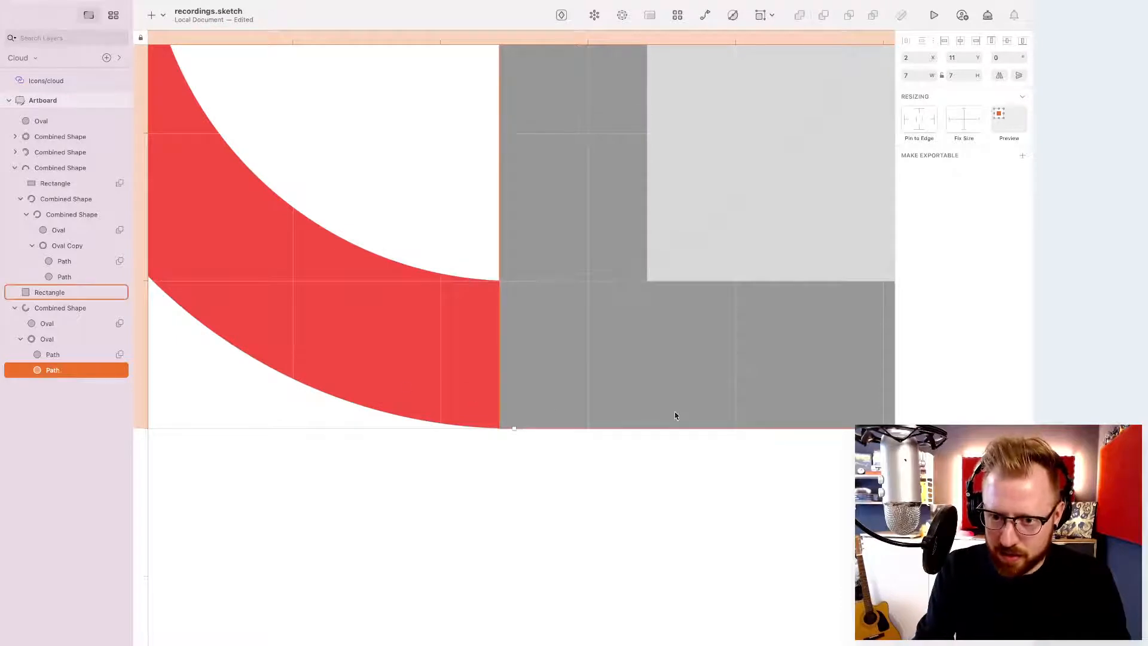
- Compare the rectangle's X position with the bottom midpoint of the red ring's outer circular path
click(569, 181)
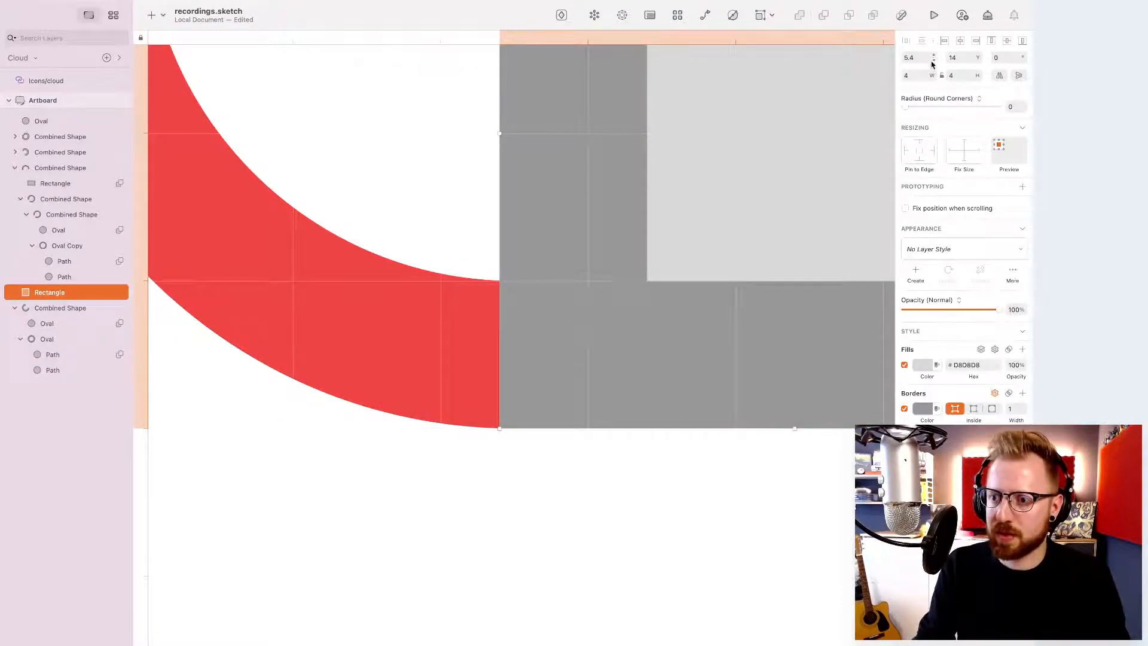
click(908, 58)
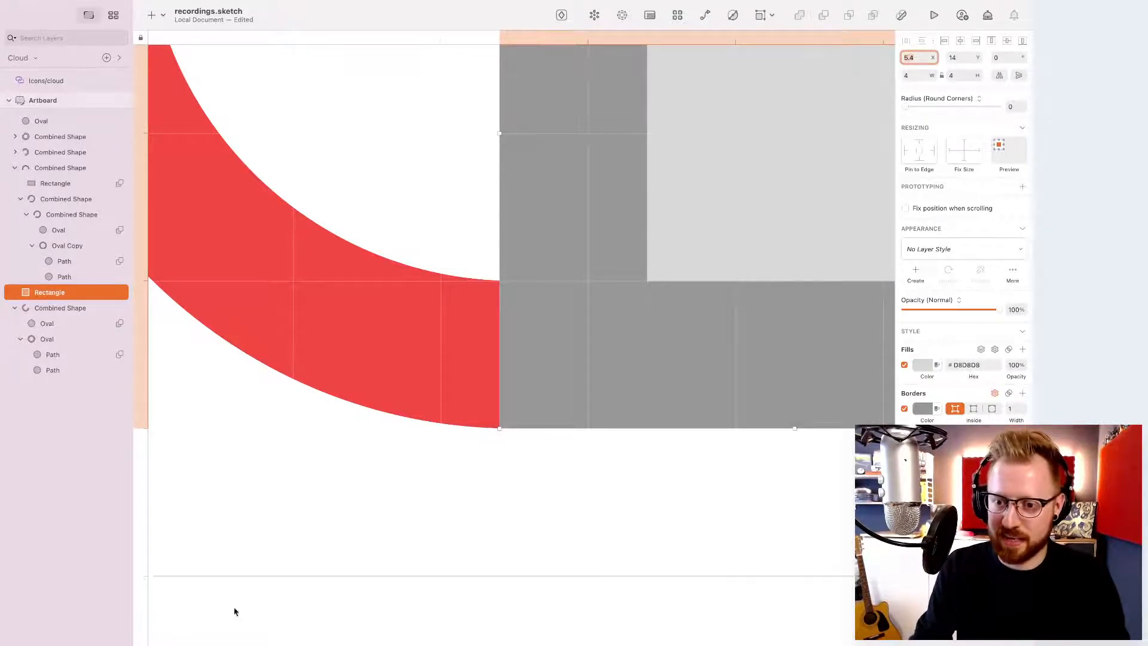
click(233, 610)
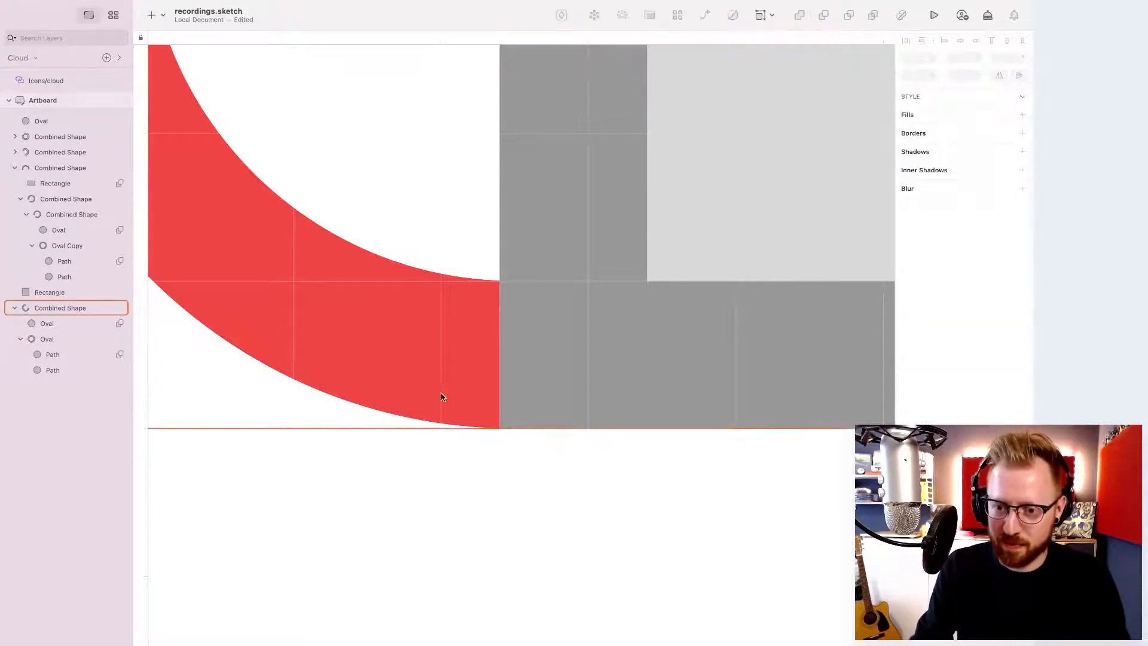
click(50, 370)
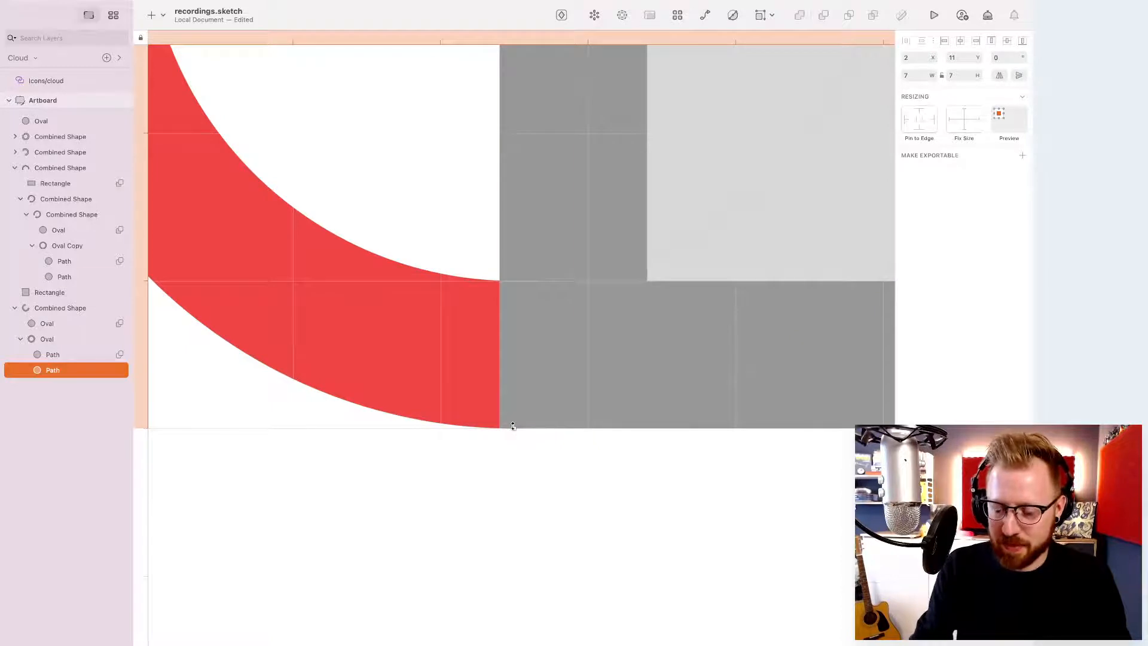
key(super+minus)
key(super+minus)
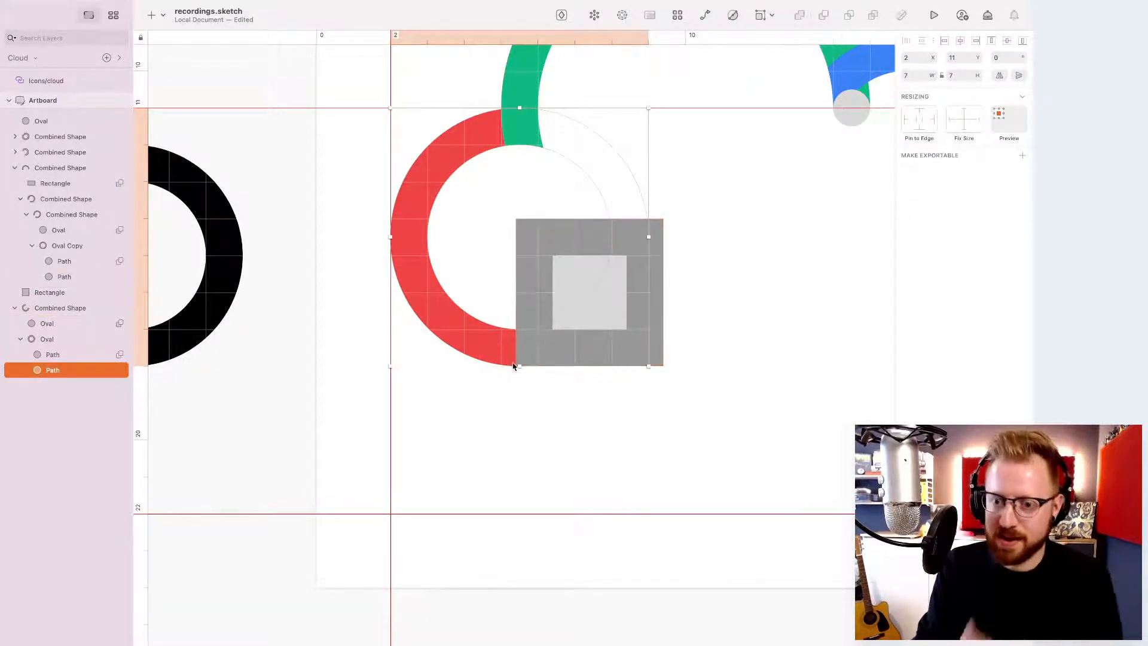
scroll(517, 366, up, 5)
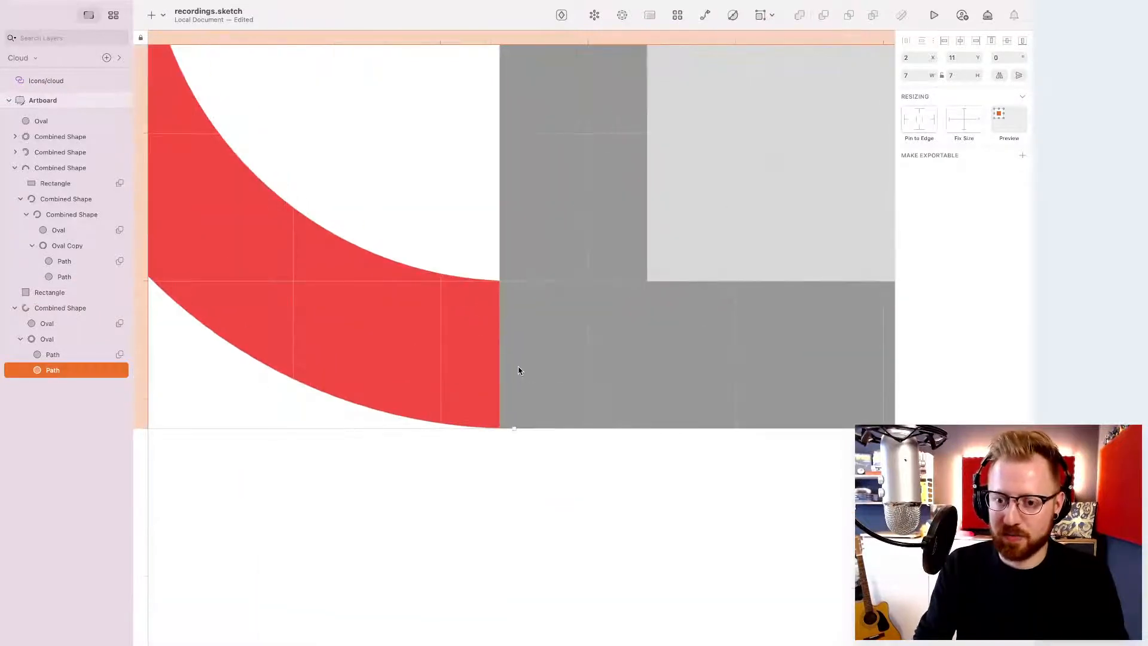
scroll(531, 374, up, 2)
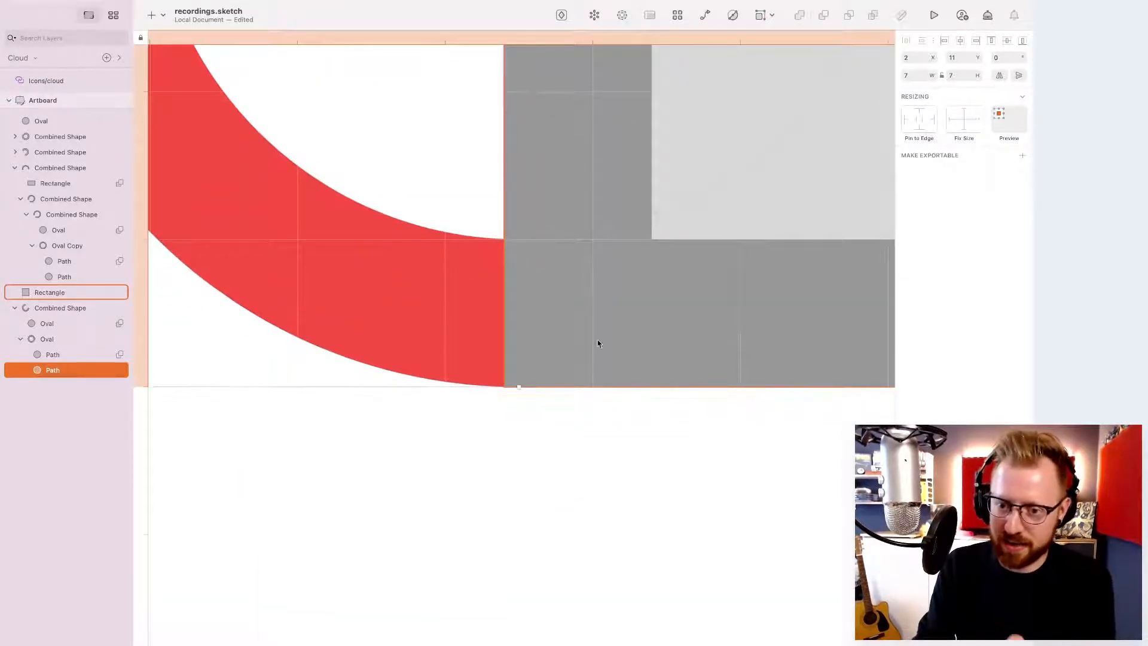
- Subtract the 4 by 4 rectangle from the red ring so its lower end is cut off vertically
click(697, 359)
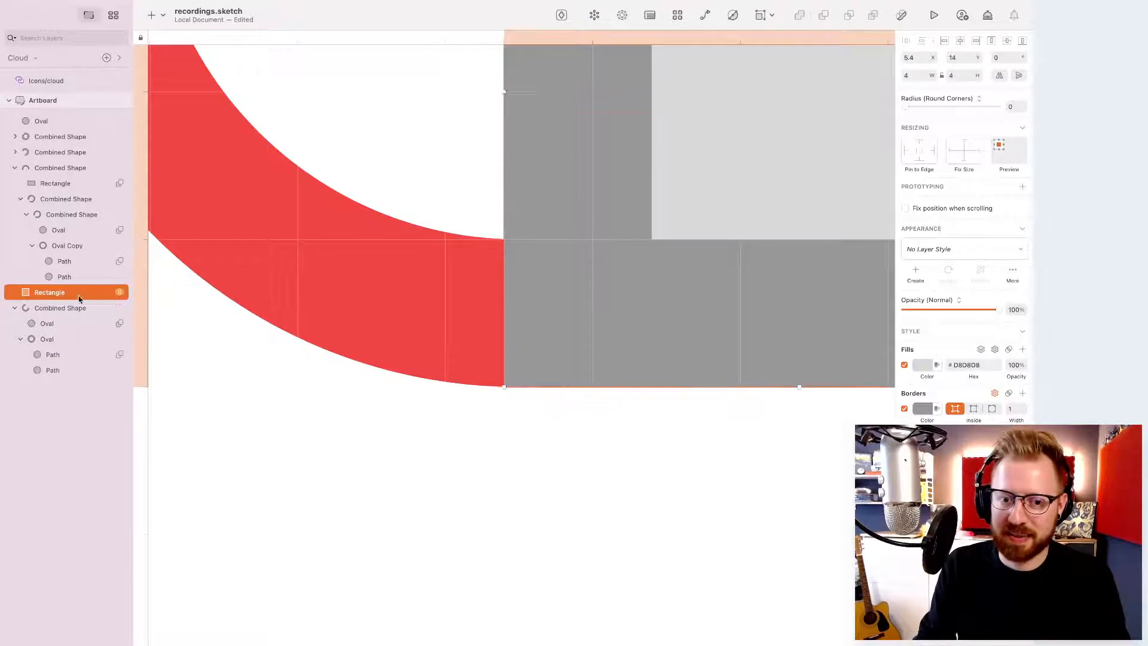
shift+click(63, 307)
key(alt+super+s)
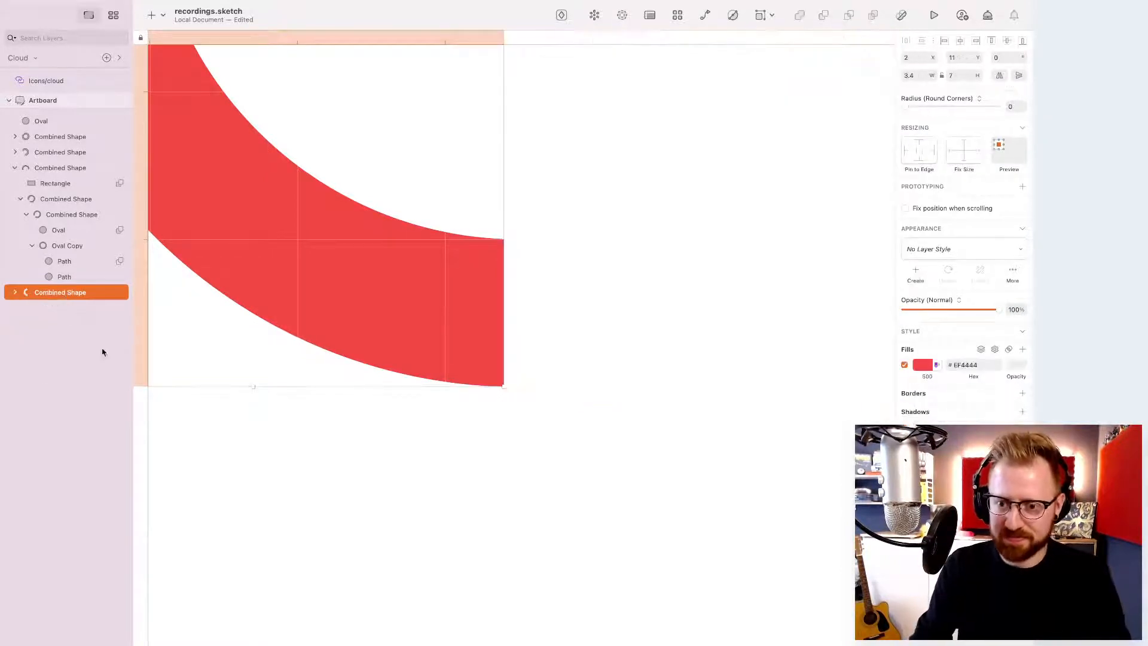
click(518, 454)
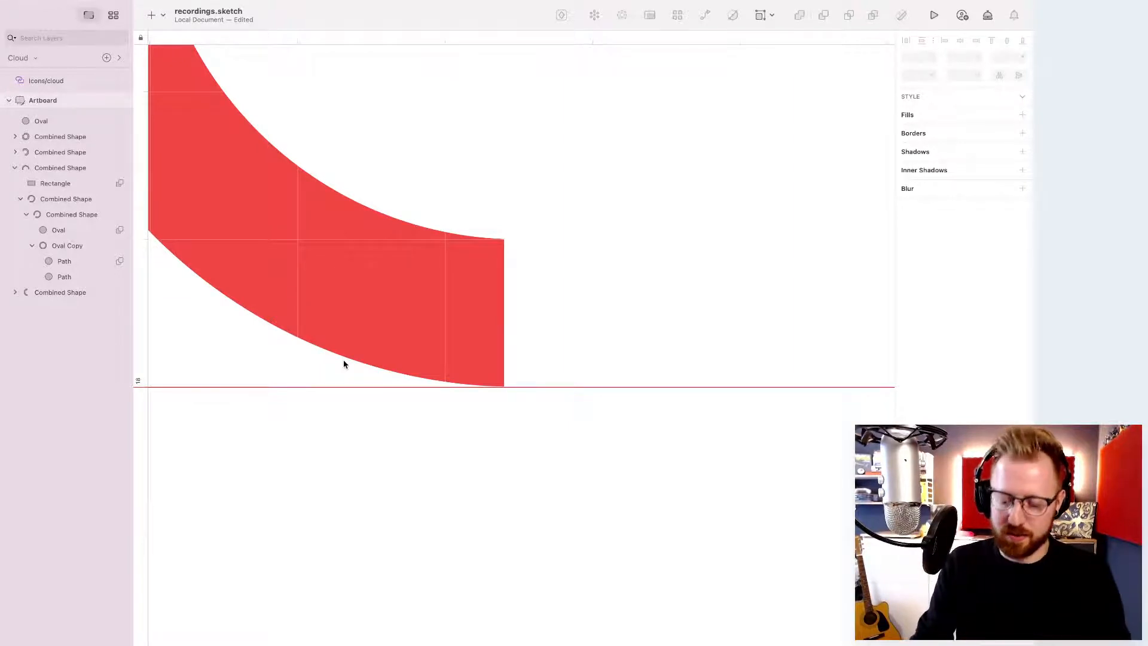
key(super+minus)
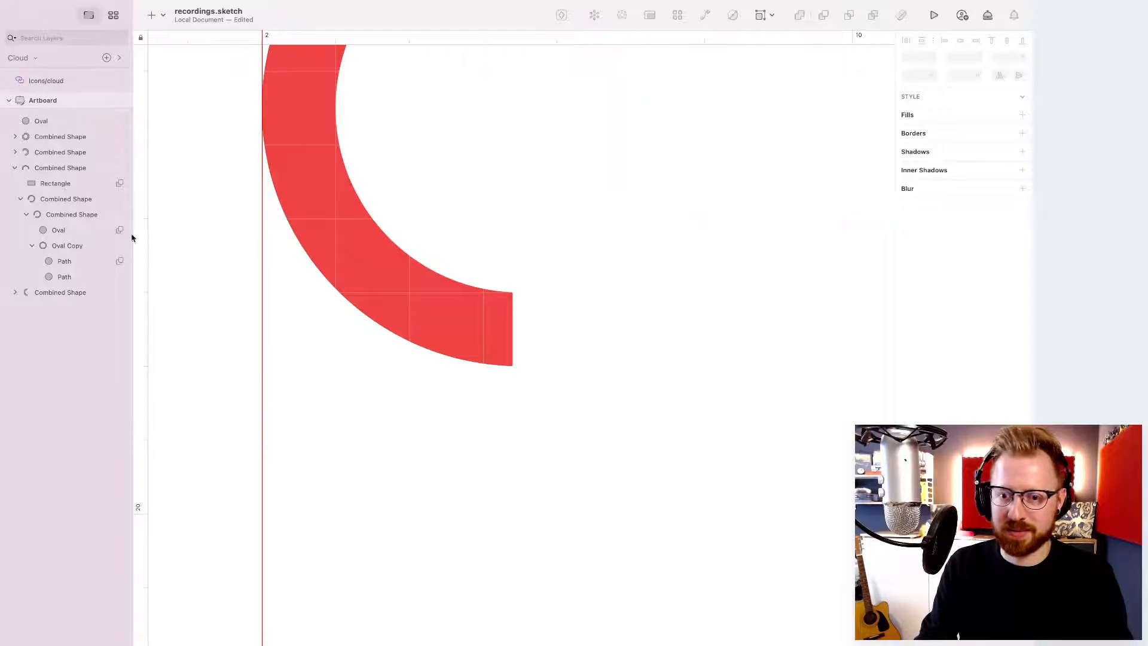
- Expand the red combined shape and its nested shape, and set the subtracted rectangle's X position to 5.5
click(60, 293)
click(15, 292)
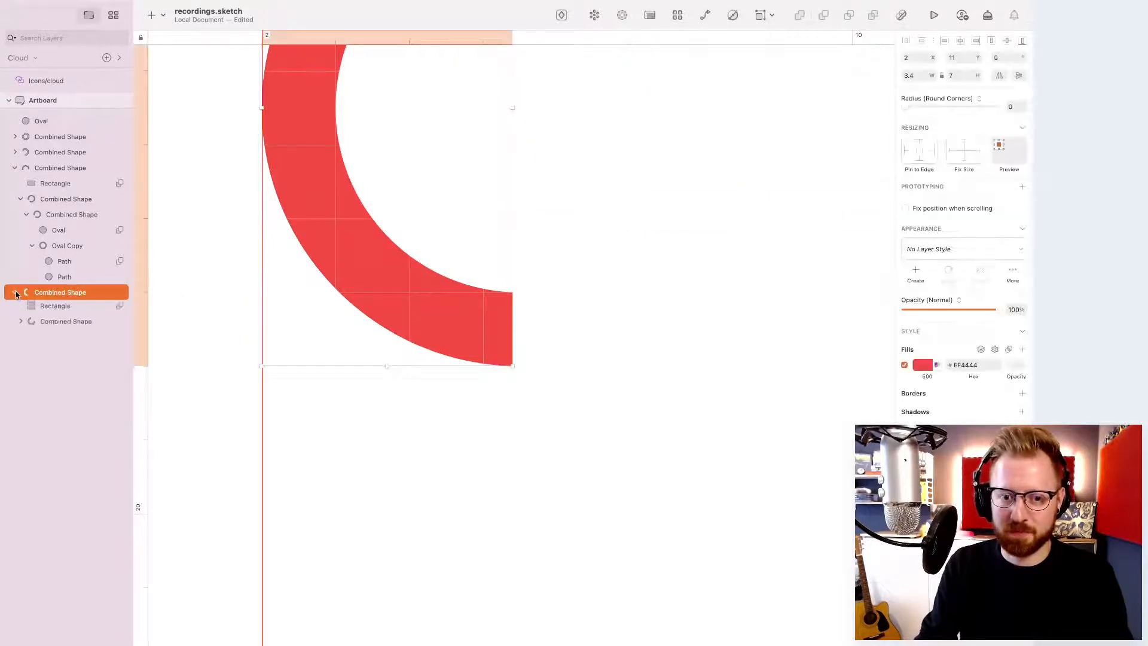
click(55, 308)
click(21, 323)
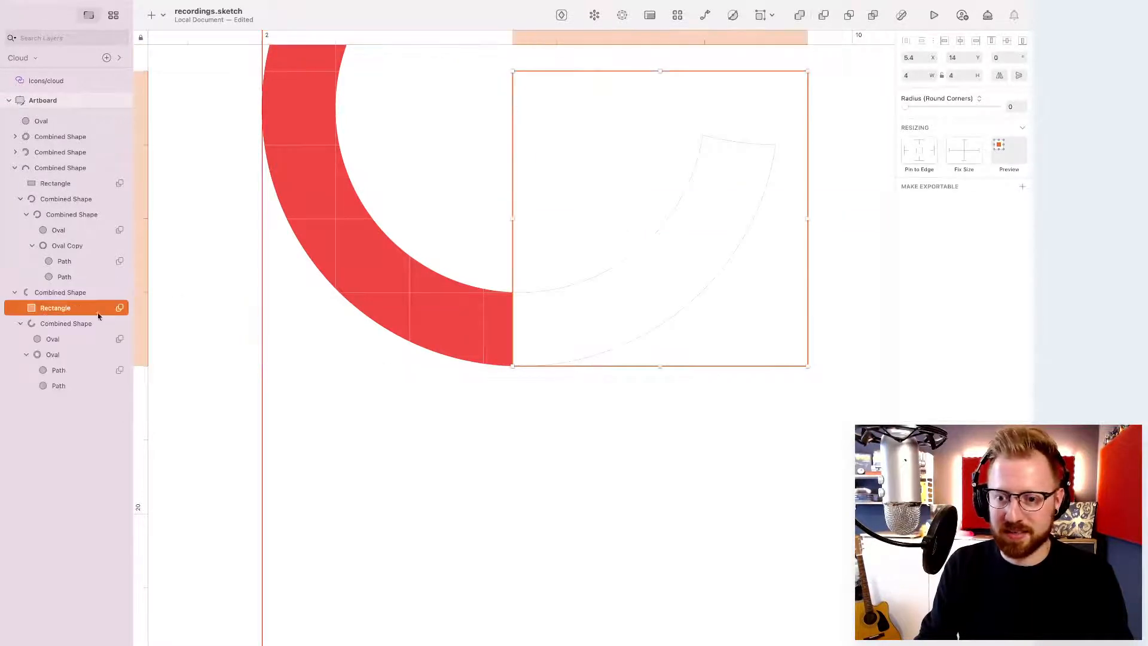
click(923, 58)
text(5.5)
key(Return)
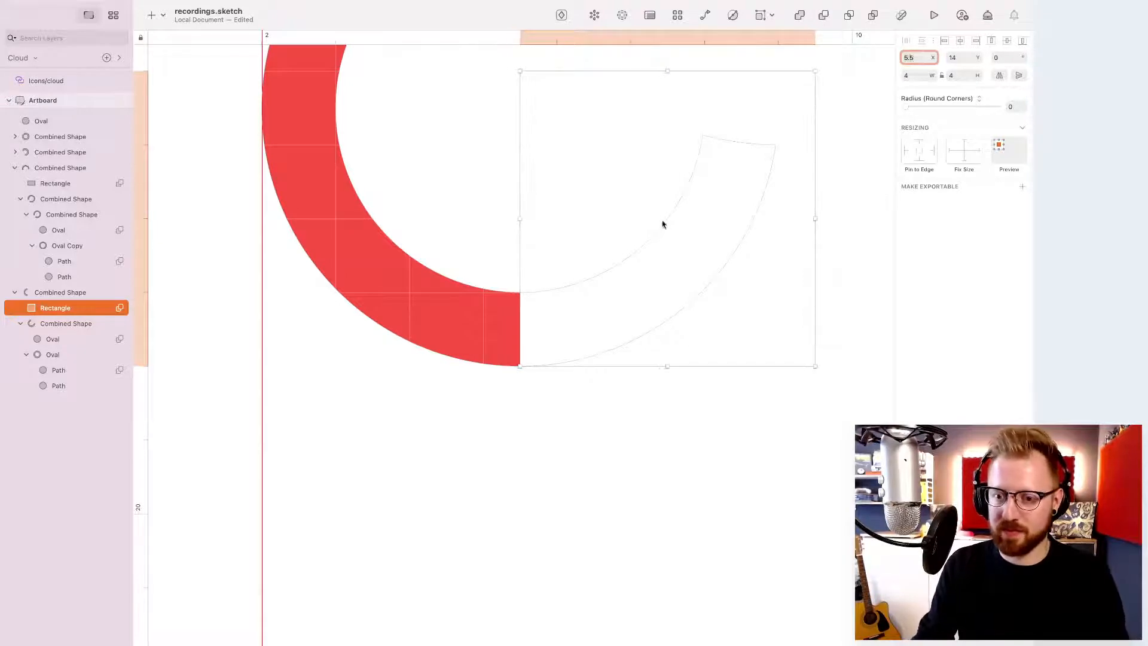
click(577, 402)
- Examine the coloured rings beside the black reference cloud, including its bottom line and rounded corner sections
key(super+minus)
scroll(577, 403, up, 2)
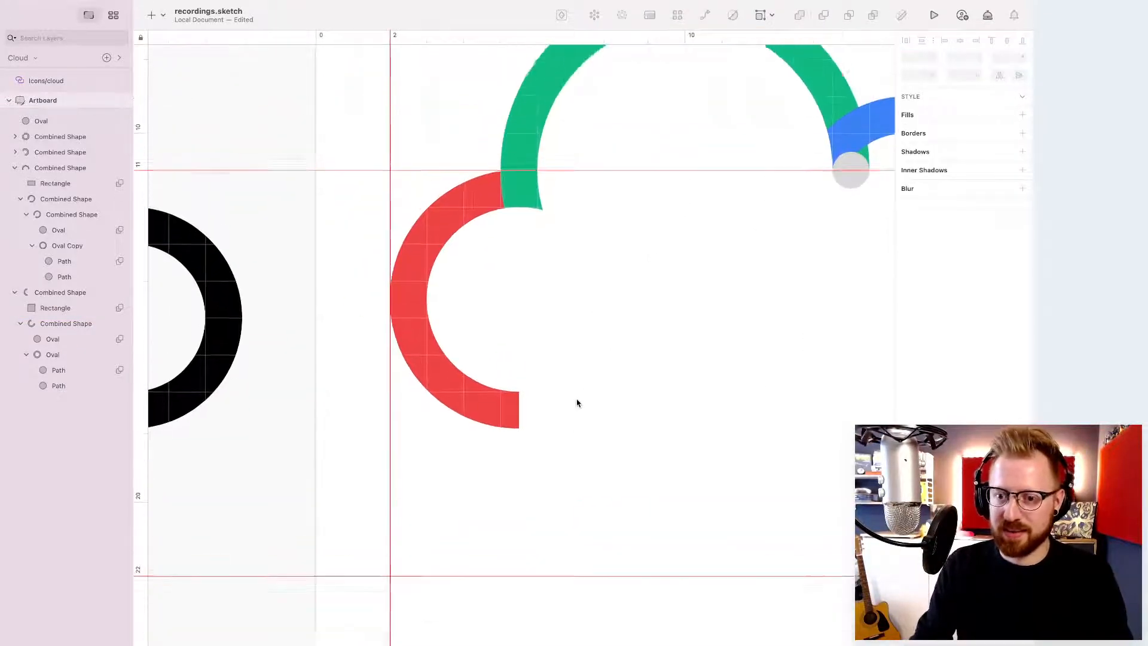
scroll(578, 402, right, 2)
key(super+minus)
scroll(577, 403, right, 1)
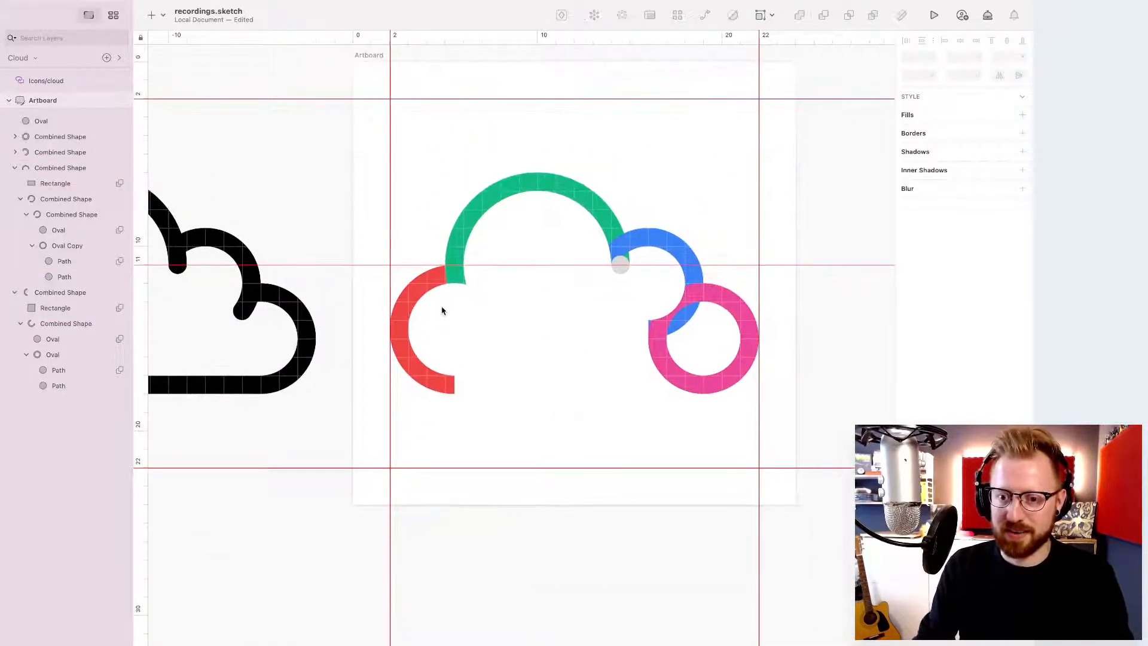
scroll(385, 385, left, 4)
key(super+minus)
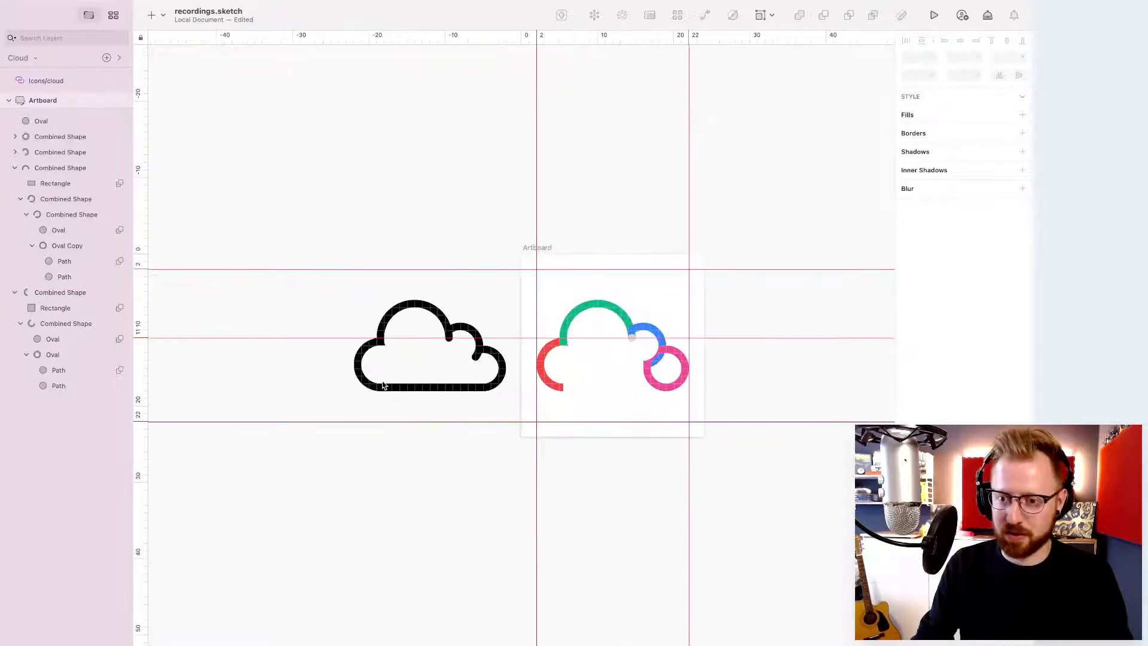
key(super+plus)
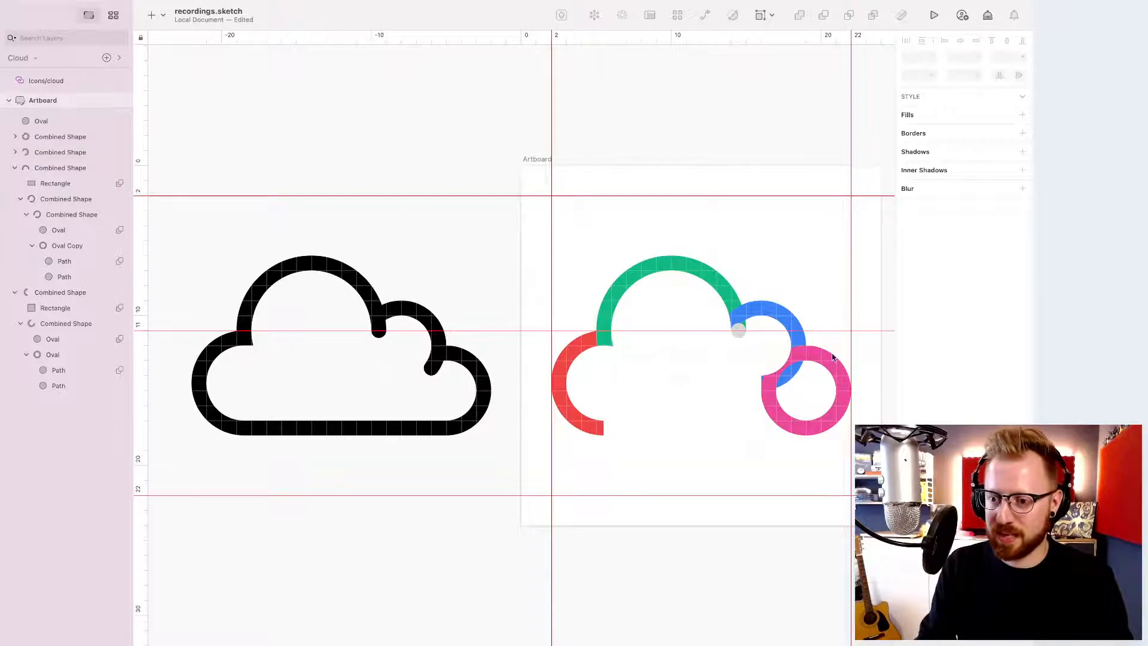
- Draw a 3 by 6 rectangle at X 16, Y 12 over the pink ring's left half and subtract it from the ring
click(835, 413)
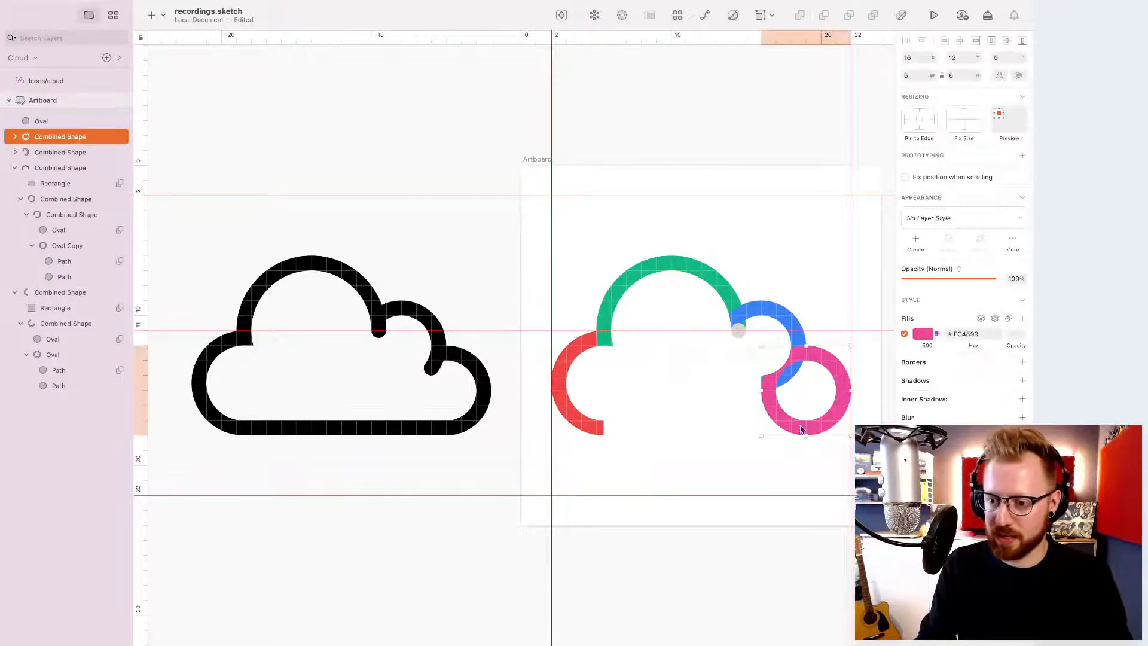
key(r)
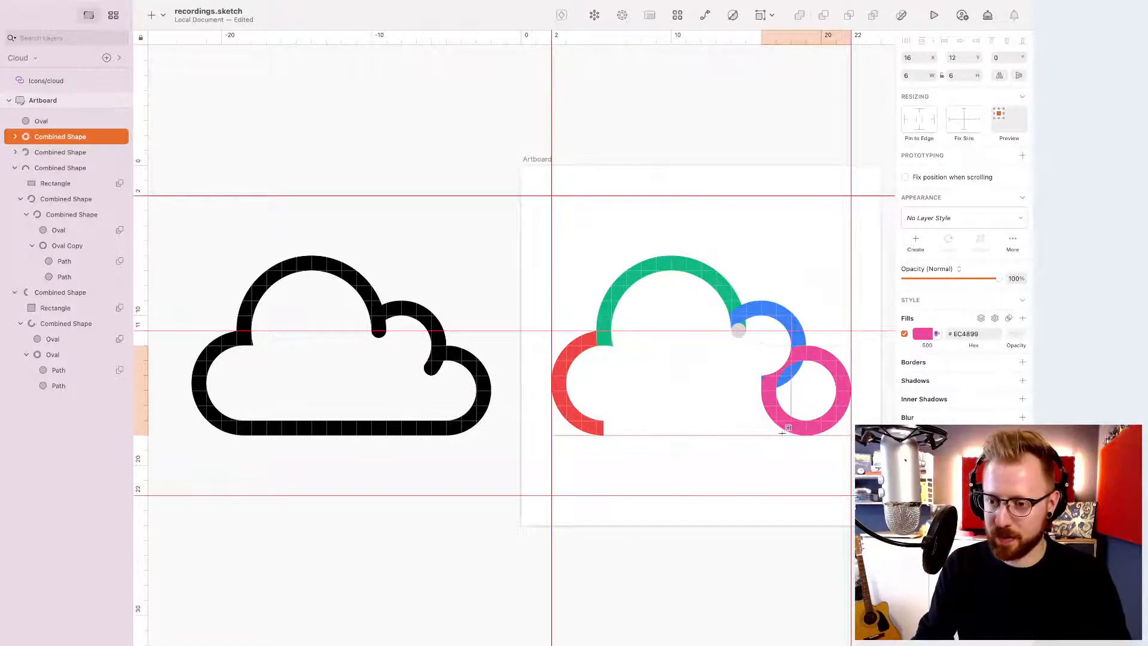
drag(761, 435, 803, 343)
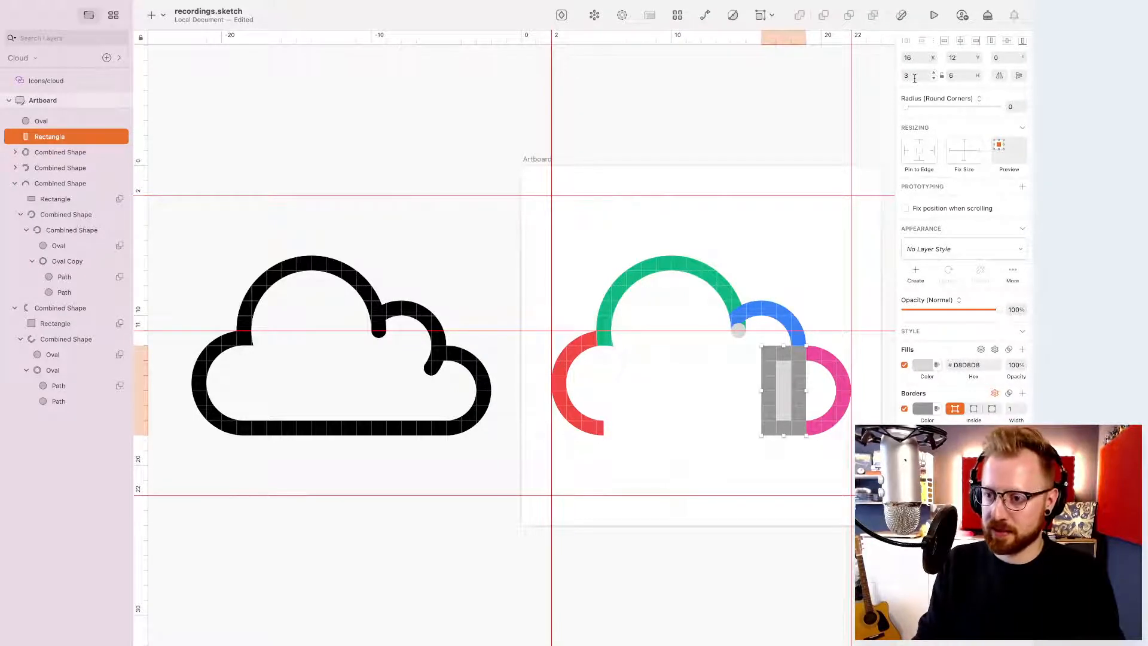
key(super+minus)
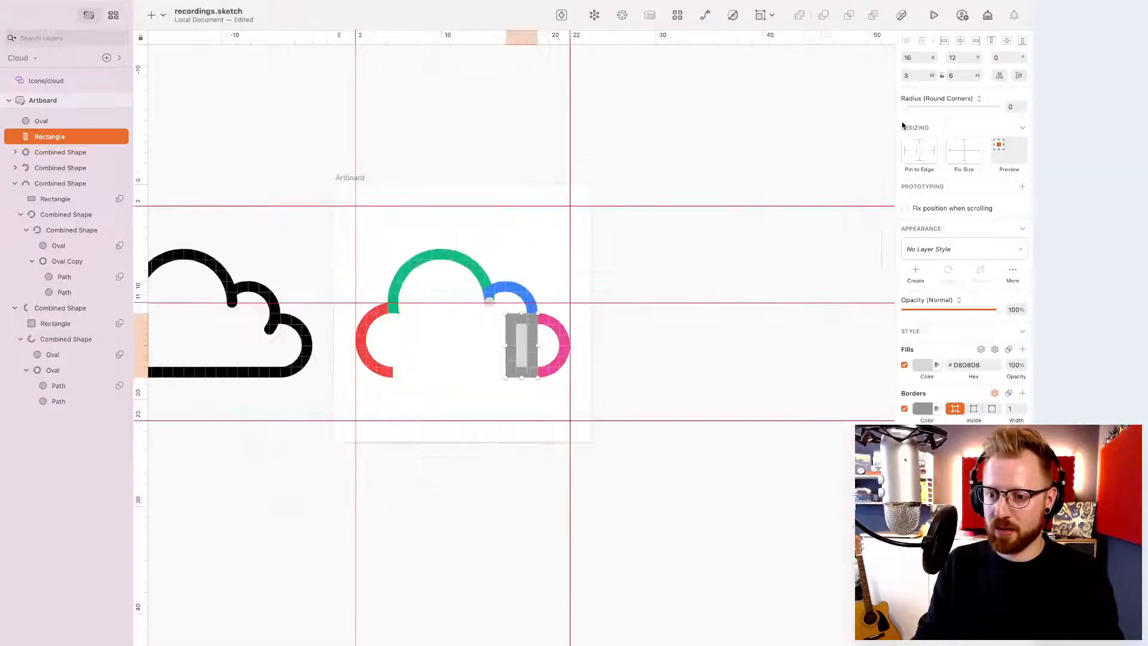
key(super+plus)
key(super+plus)
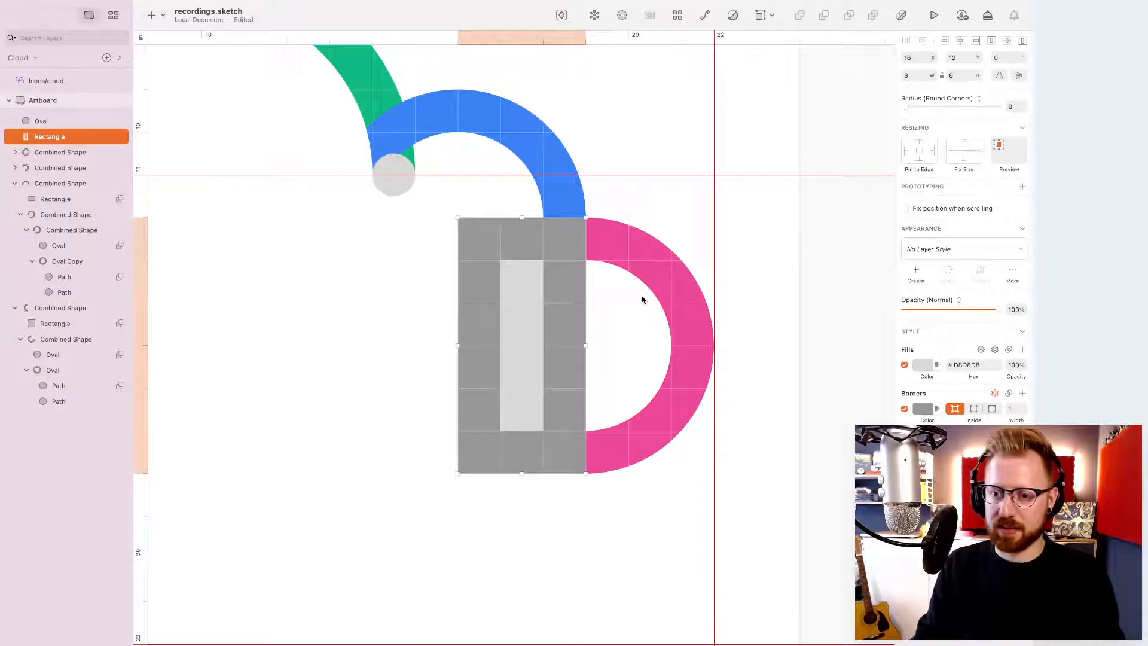
shift+click(679, 299)
key(alt+super+s)
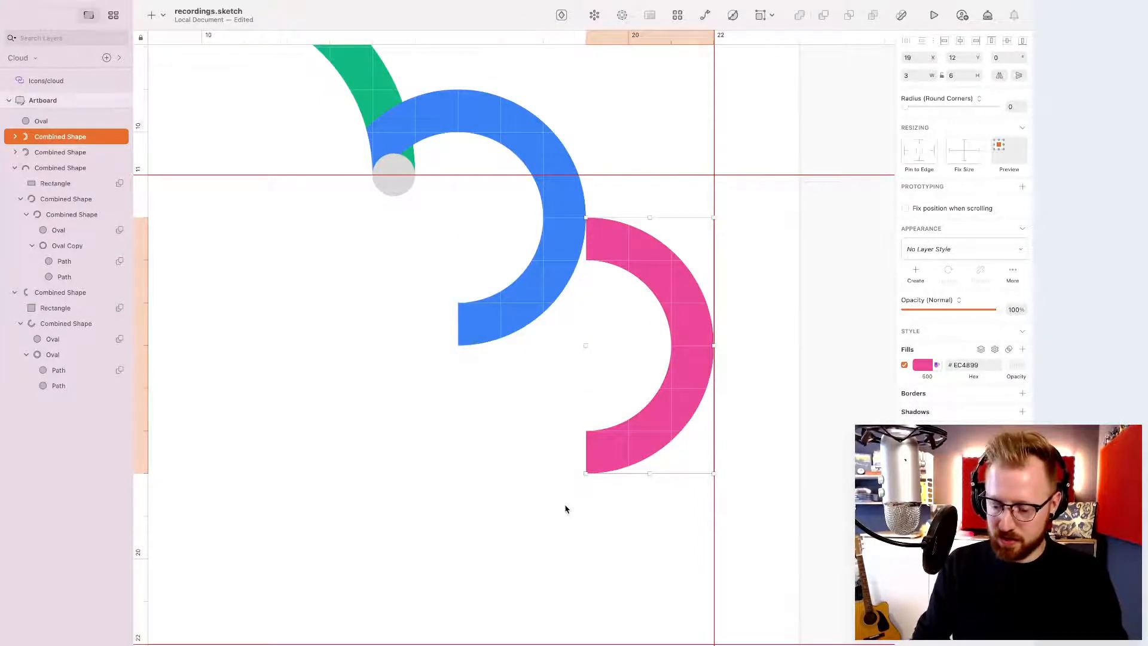
- Draw a 1 by 1 rectangle at X 18, Y 12 against the pink arc's upper open end
key(super+plus)
scroll(567, 509, right, 3)
scroll(567, 509, up, 3)
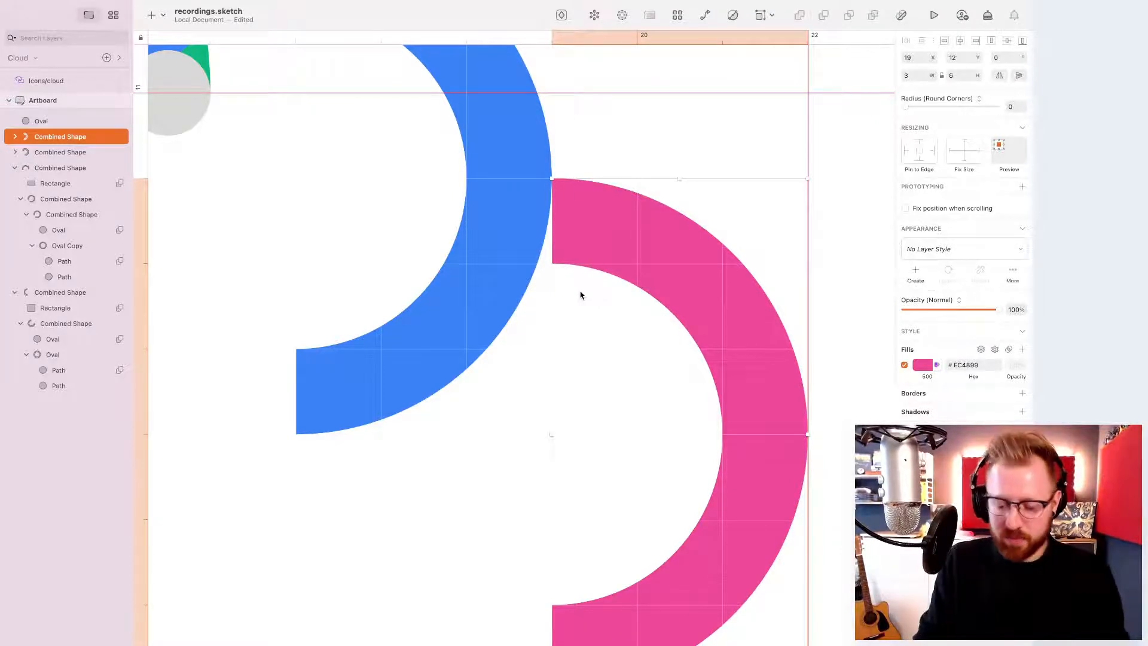
key(r)
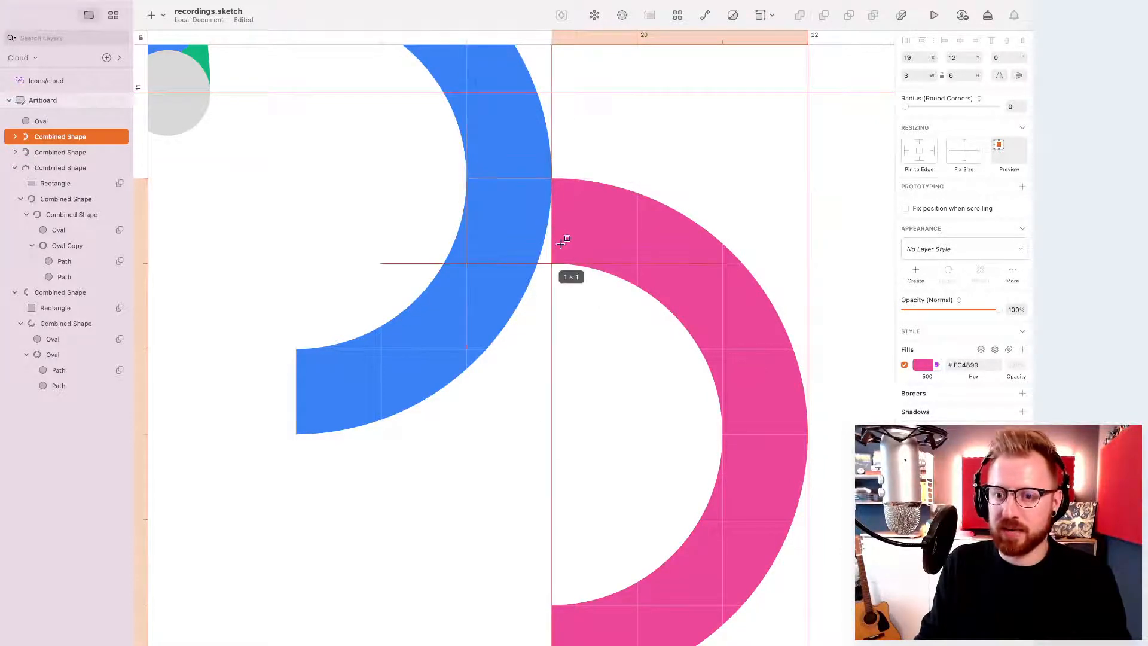
drag(561, 244, 467, 179)
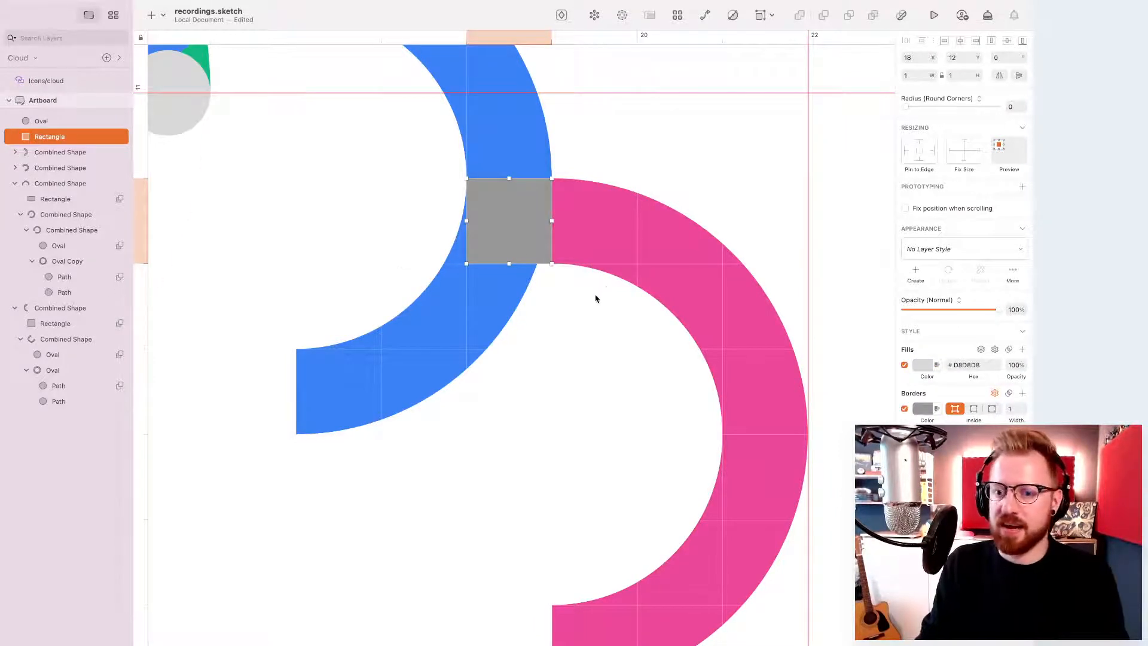
- Try to subtract the small rectangle from the pink arc, and undo the subtraction
shift+click(619, 280)
key(alt+super+s)
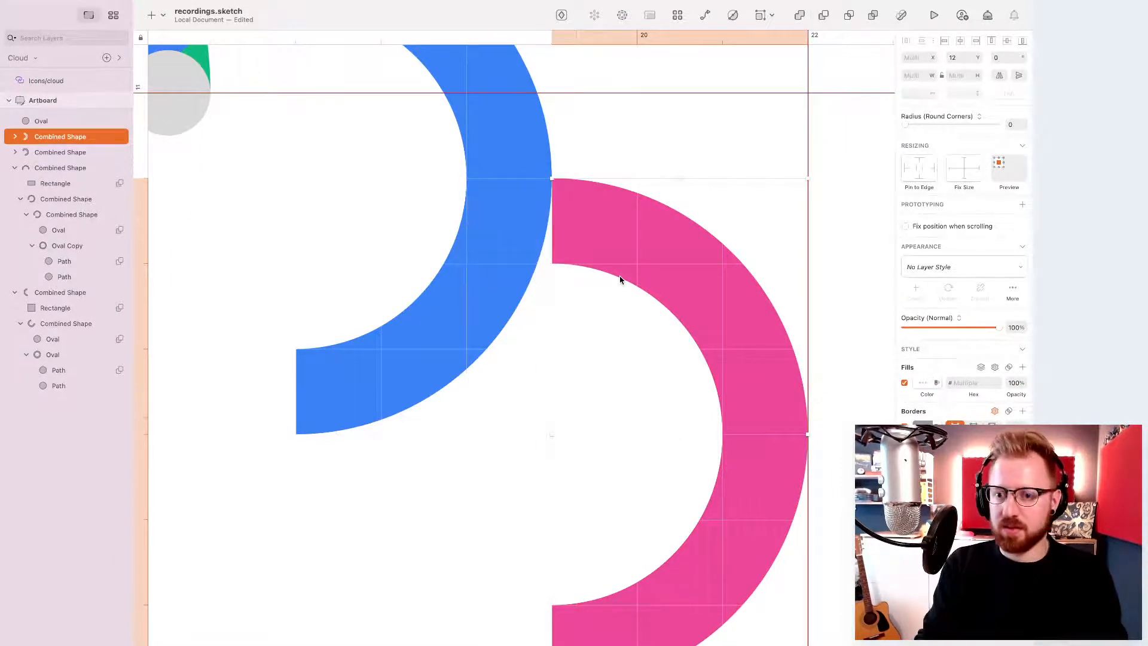
key(super+z)
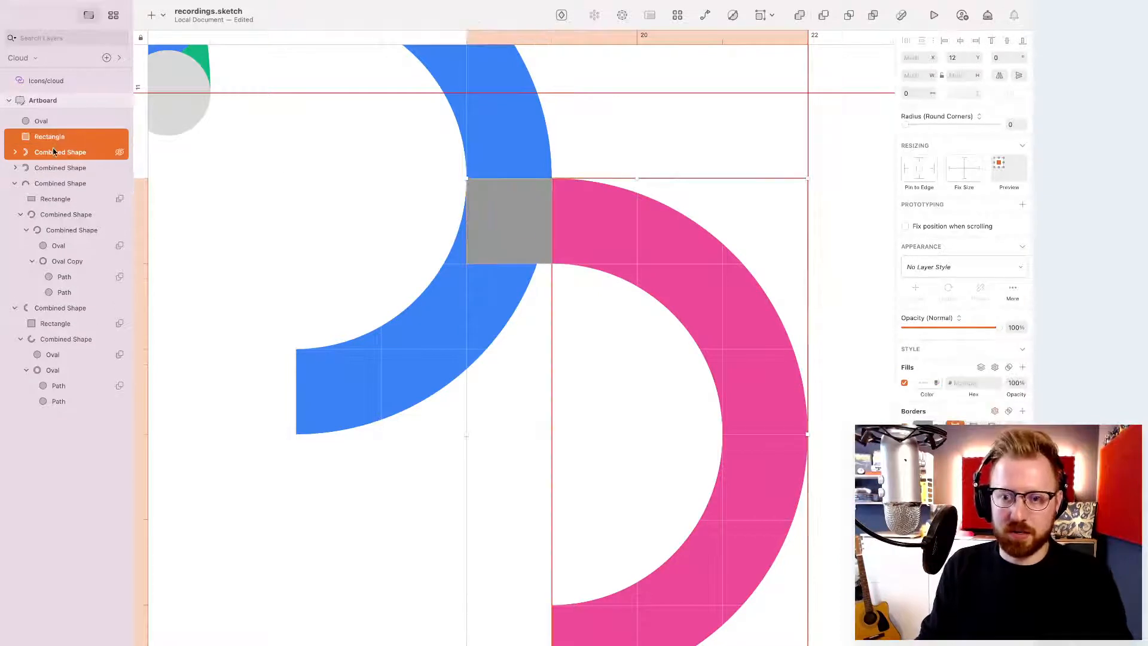
- Convert the 1 by 1 rectangle beside the pink arc to outlines
click(39, 121)
click(44, 137)
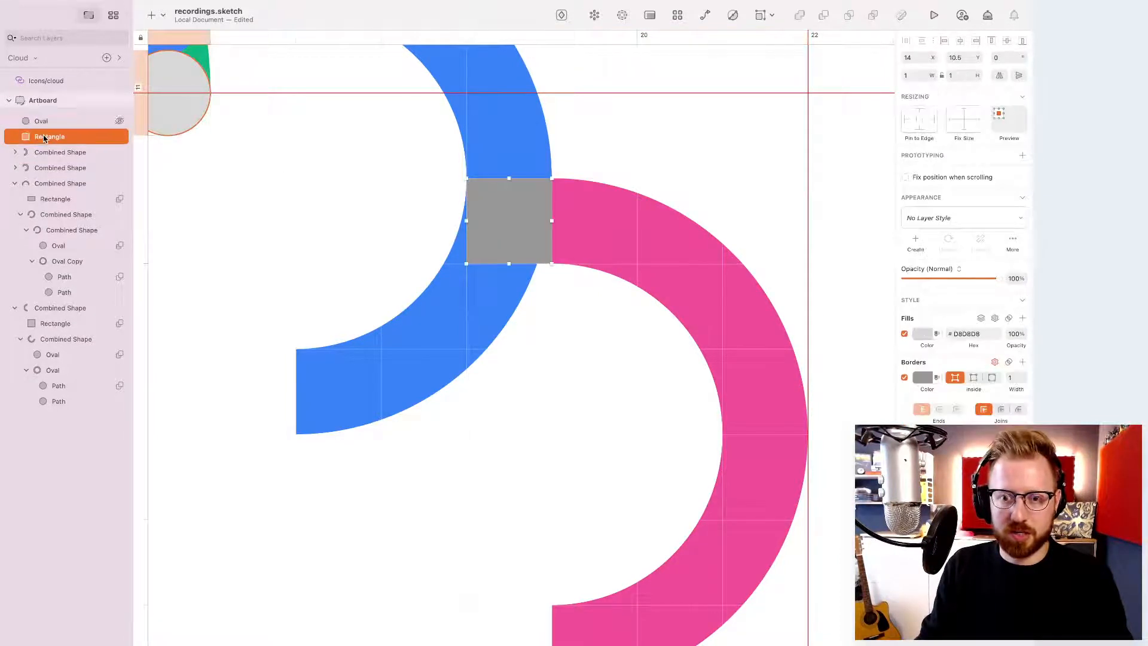
key(shift+super+o)
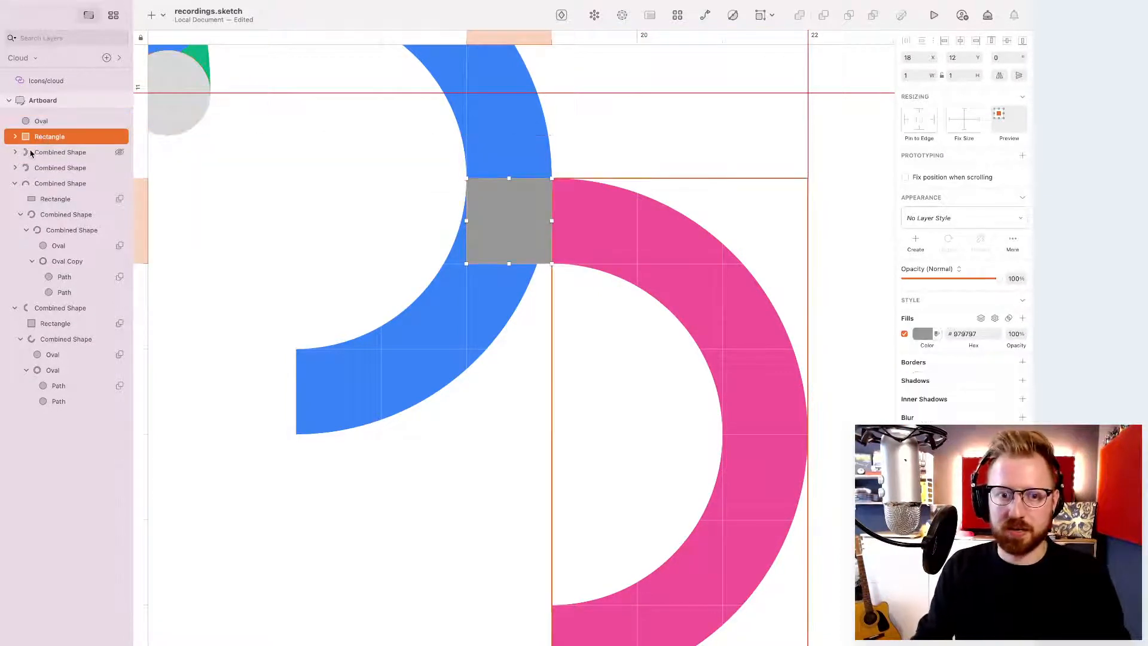
- Try to unite the outlined rectangle with the pink arc as a straight extension of its upper end, and undo the extension
shift+click(40, 154)
key(alt+super+s)
key(super+z)
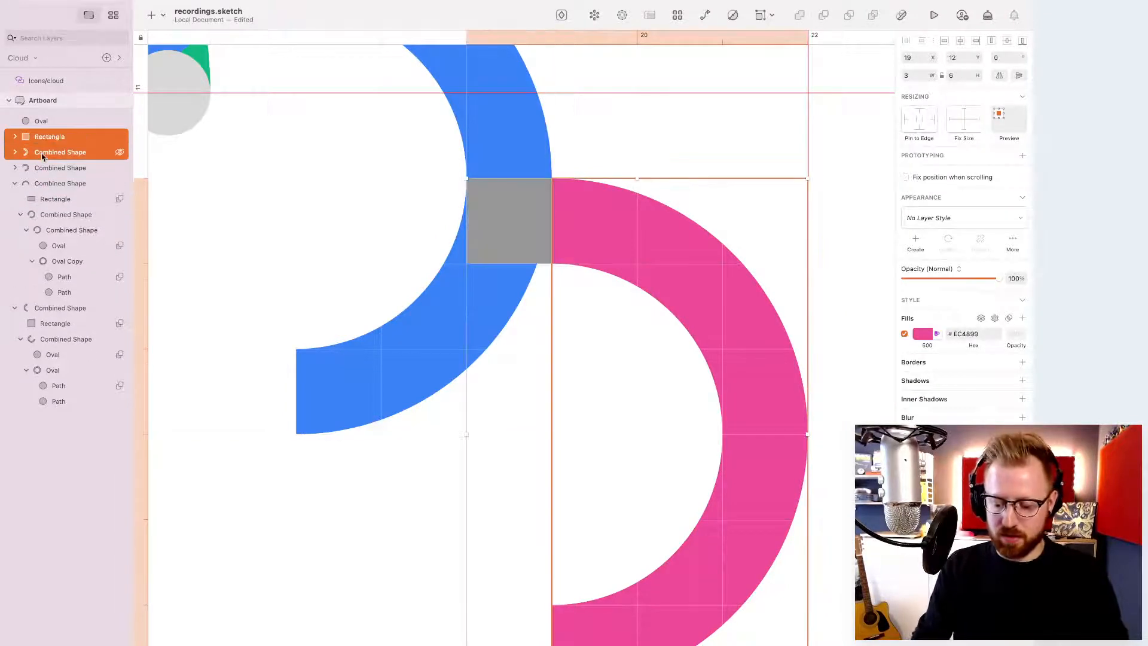
key(alt+super+u)
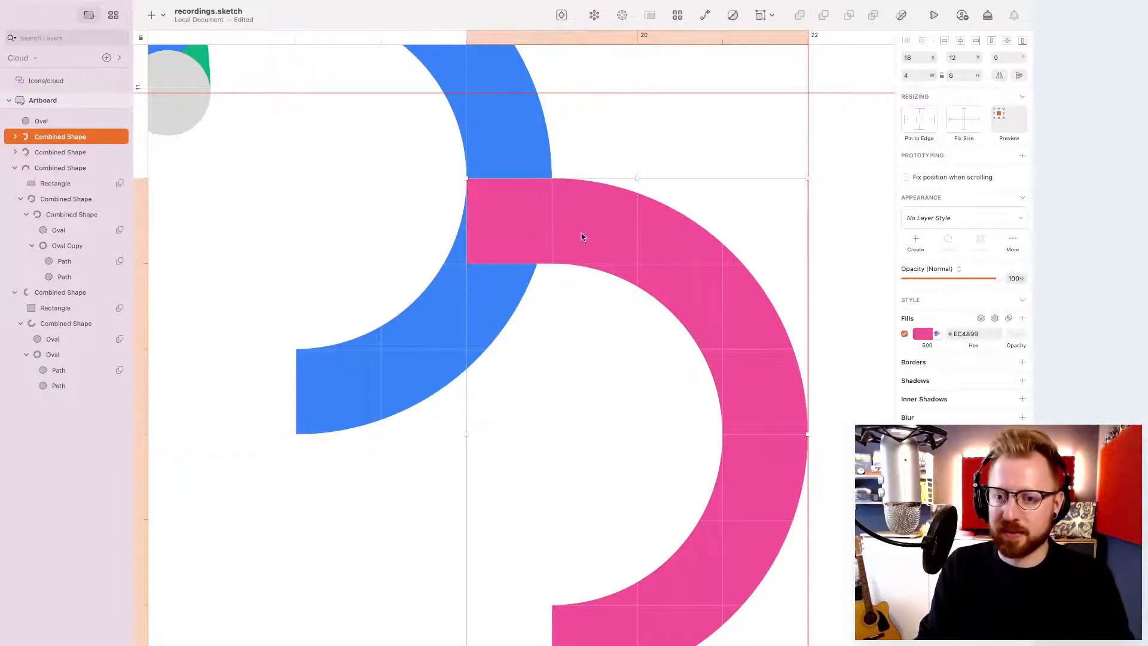
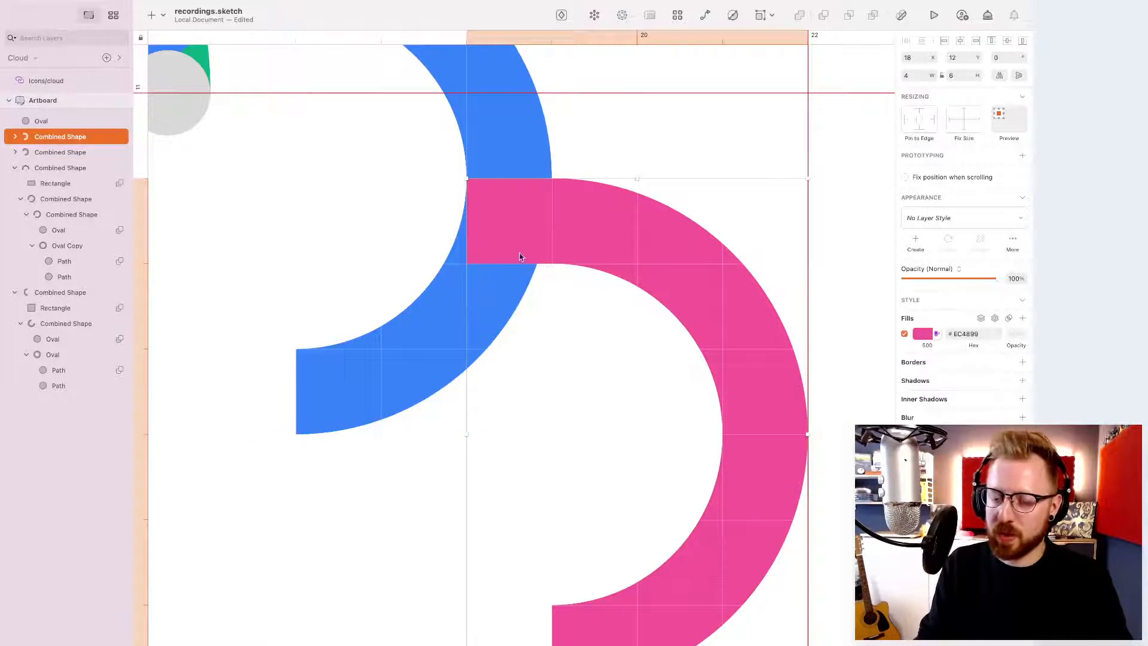
key(cmd+z)
key(cmd+z)
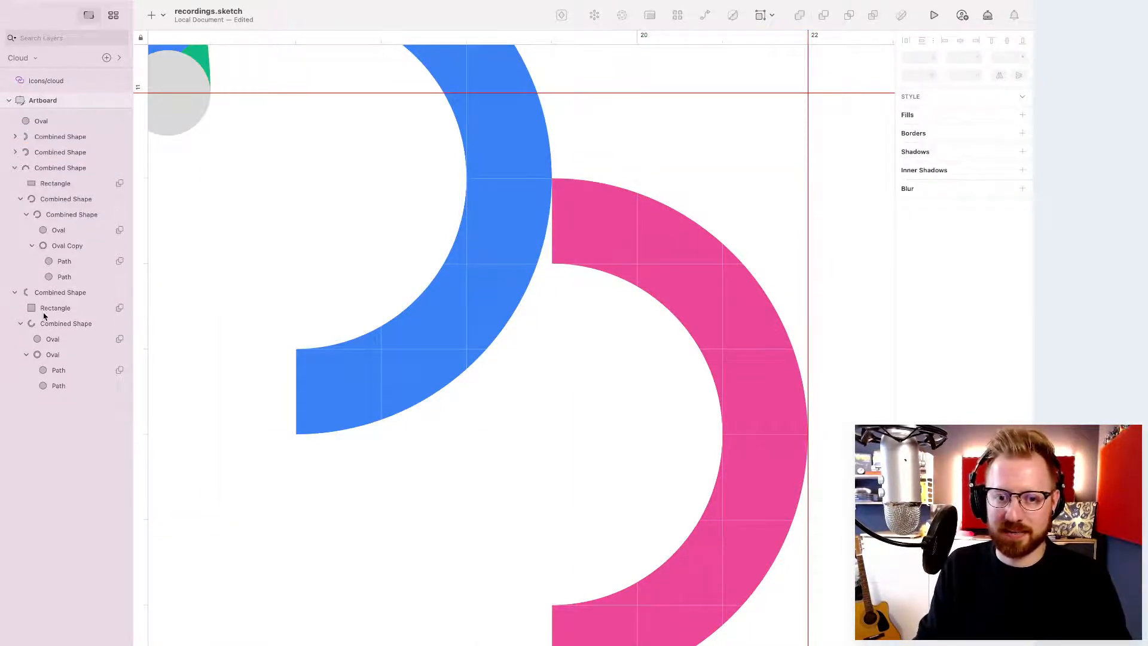
- Shorten the cutting rectangle inside the pink combined shape to 3 by 3 at X 16, Y 15
click(700, 228)
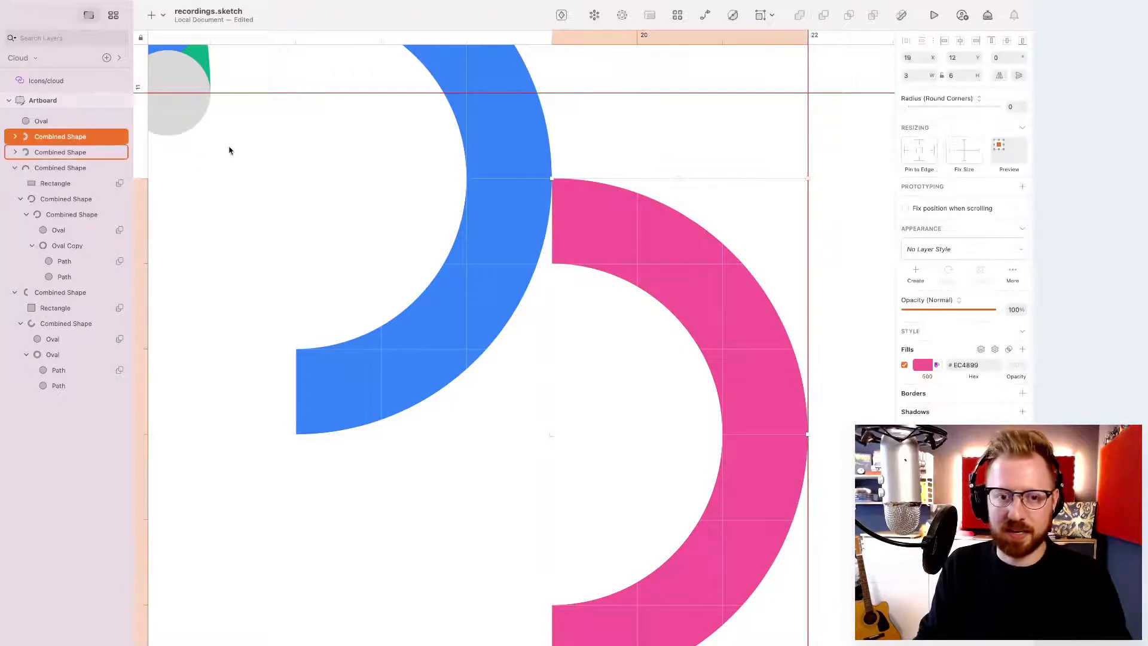
click(15, 136)
click(27, 151)
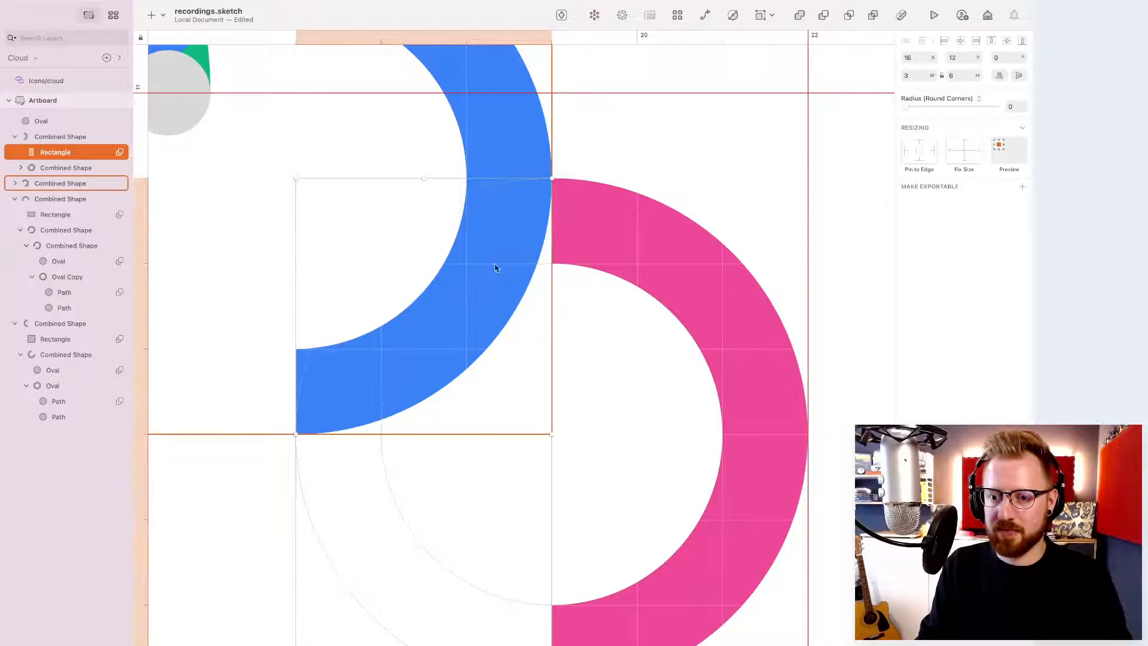
drag(424, 178, 422, 404)
scroll(406, 371, down, 3)
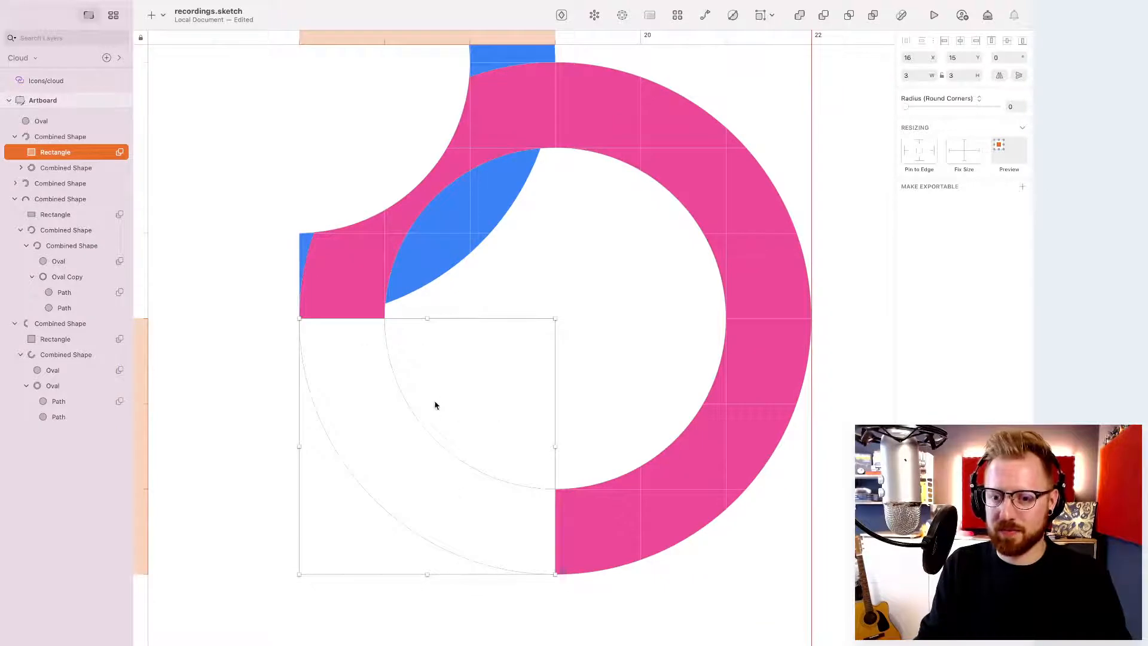
- Draw a 2 by 2 rectangle at X 16, Y 13, move it out of the pink combined shape and subtract it from the arc
scroll(438, 396, up, 3)
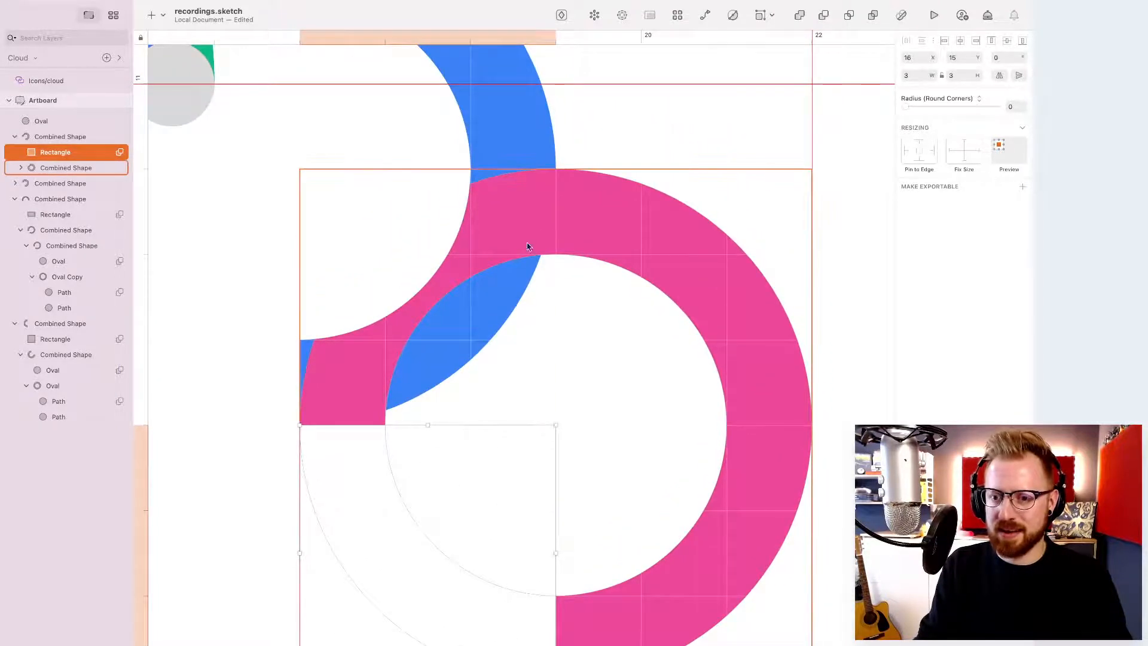
key(r)
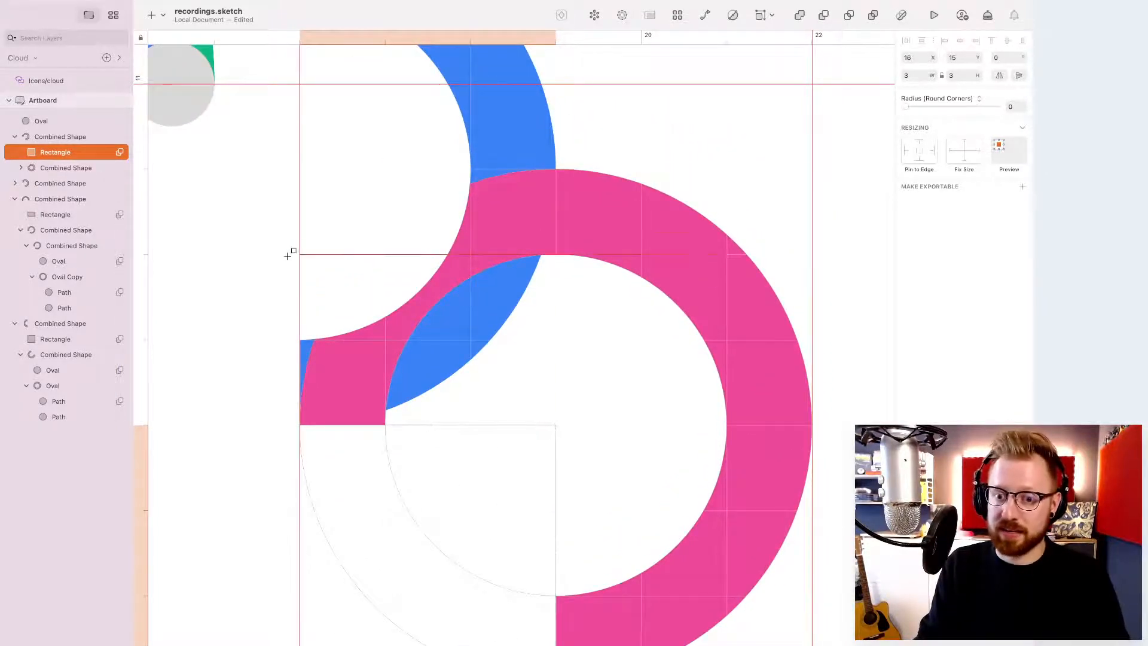
drag(290, 253, 446, 389)
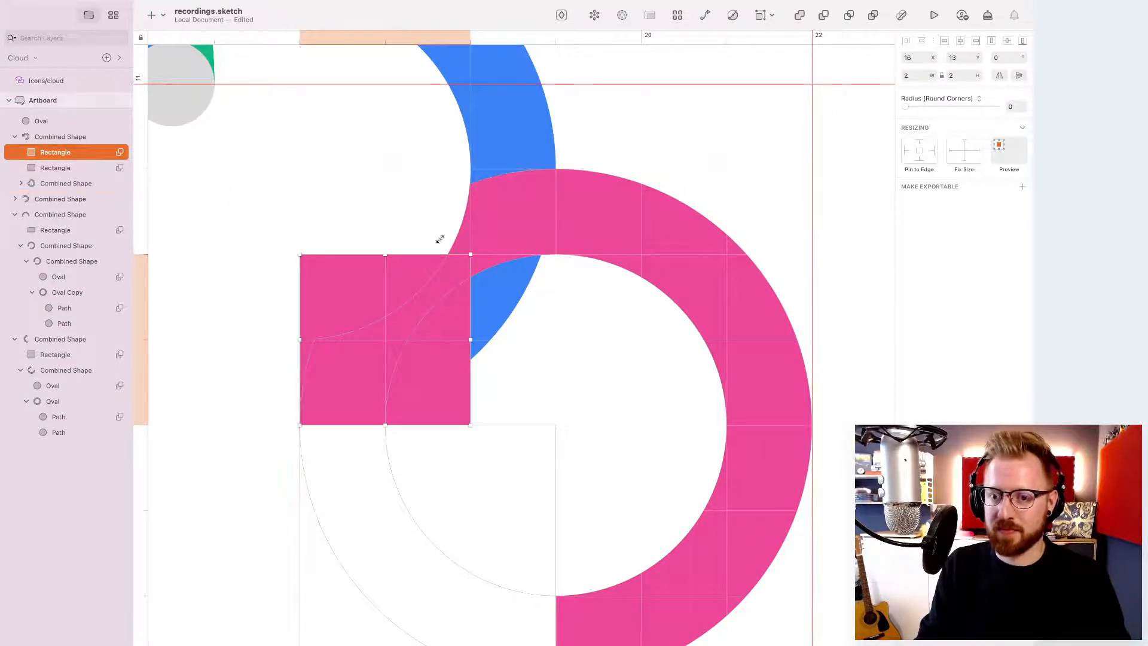
drag(48, 151, 45, 128)
shift+click(53, 154)
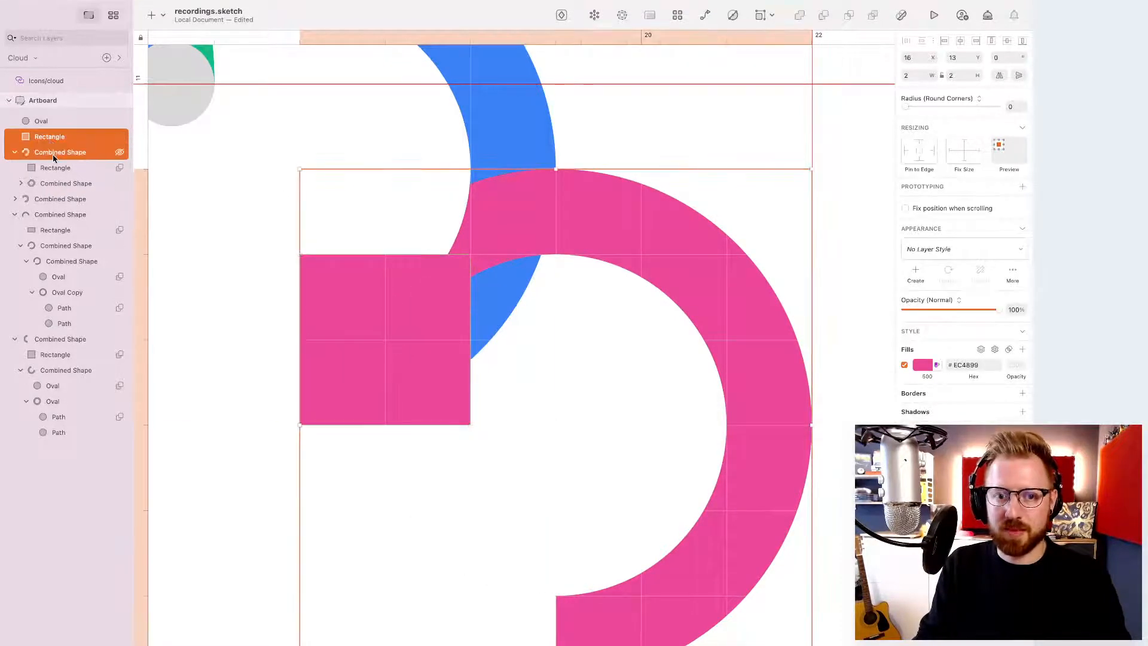
key(alt+super+s)
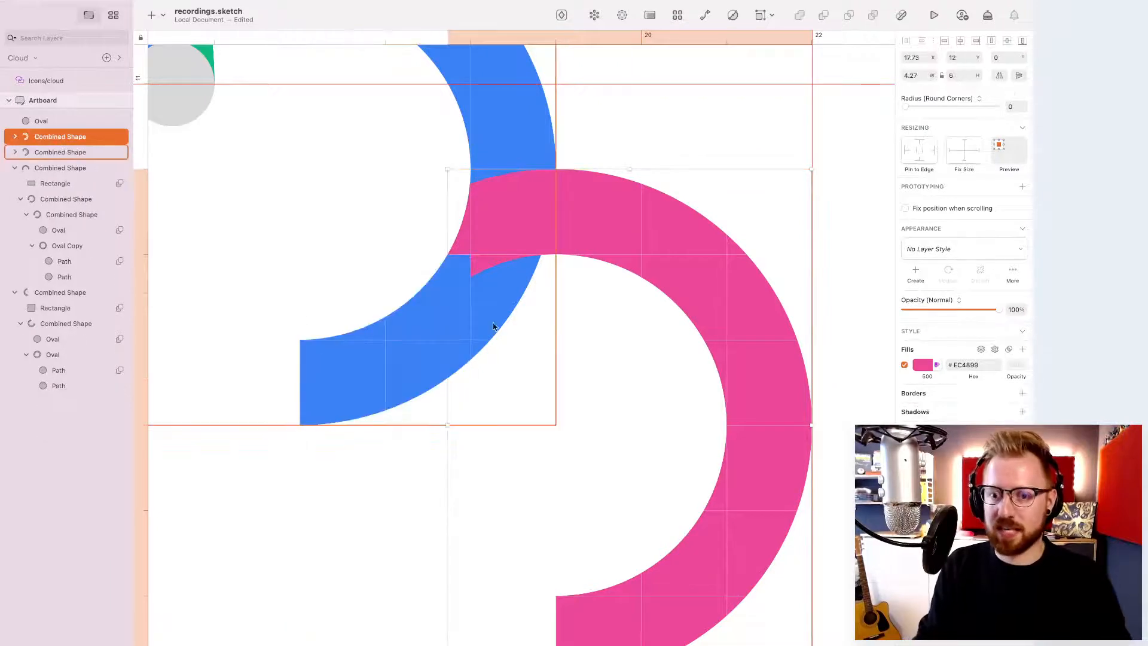
- Examine the trimmed end of the pink arc where it overlaps the blue arc
scroll(479, 256, up, 5)
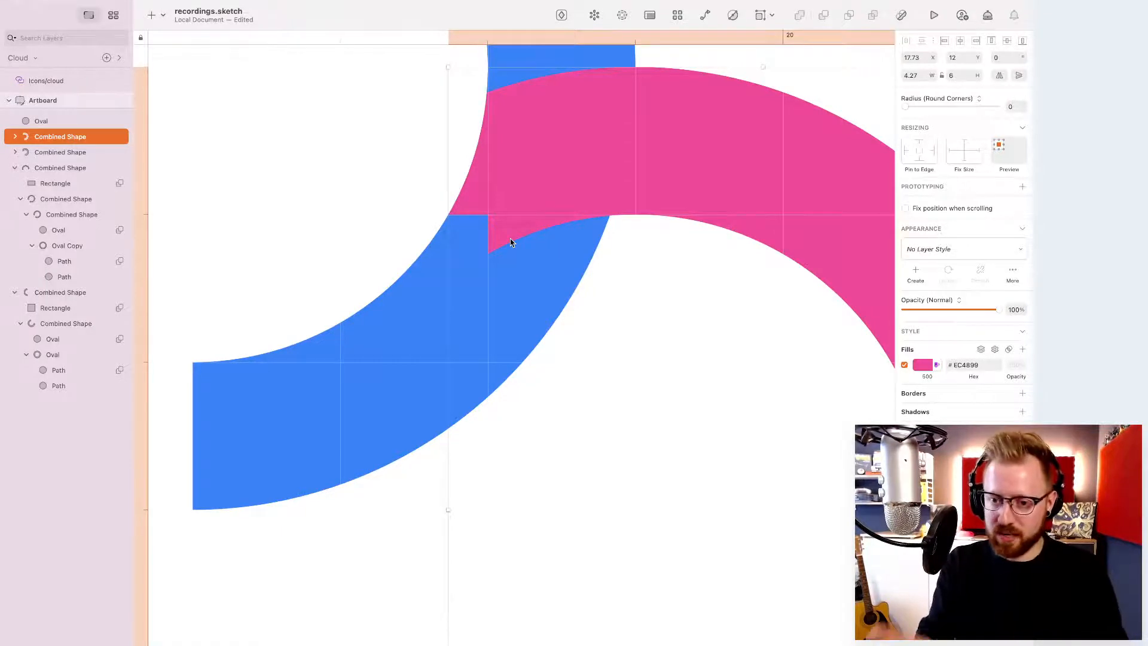
scroll(510, 242, down, 3)
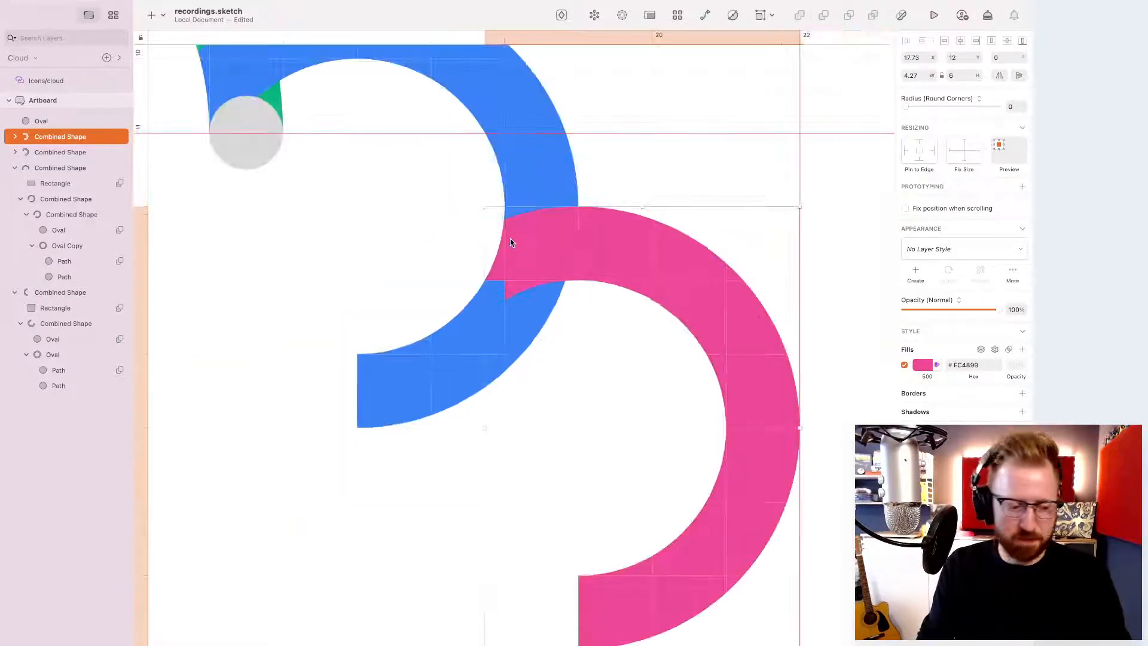
scroll(511, 242, down, 5)
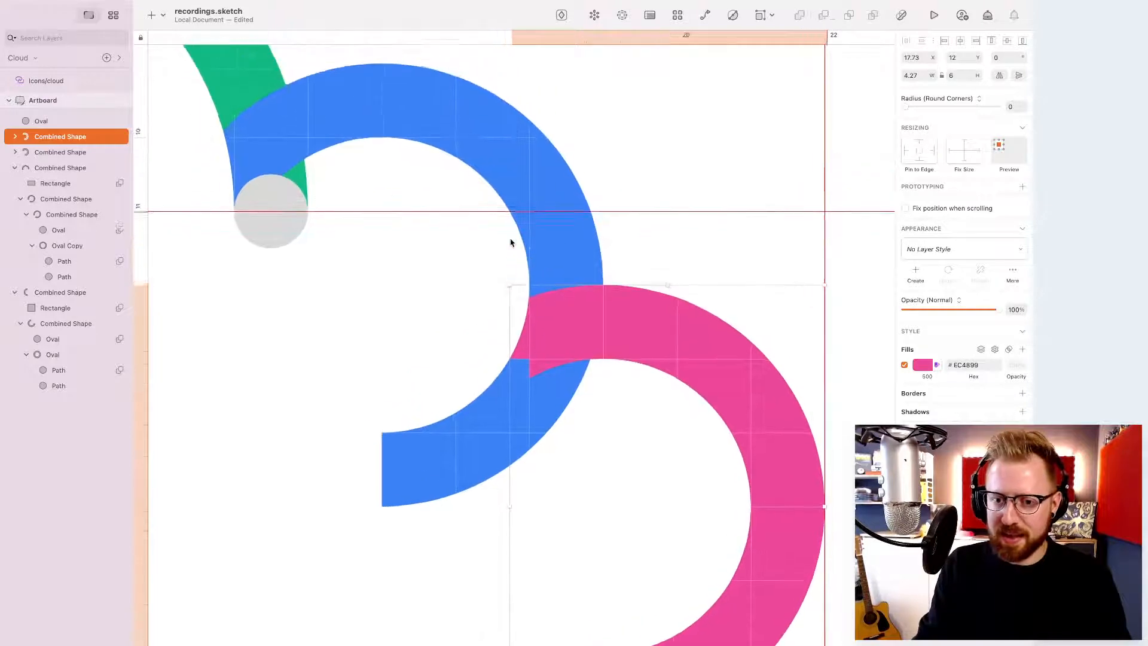
scroll(538, 371, down, 3)
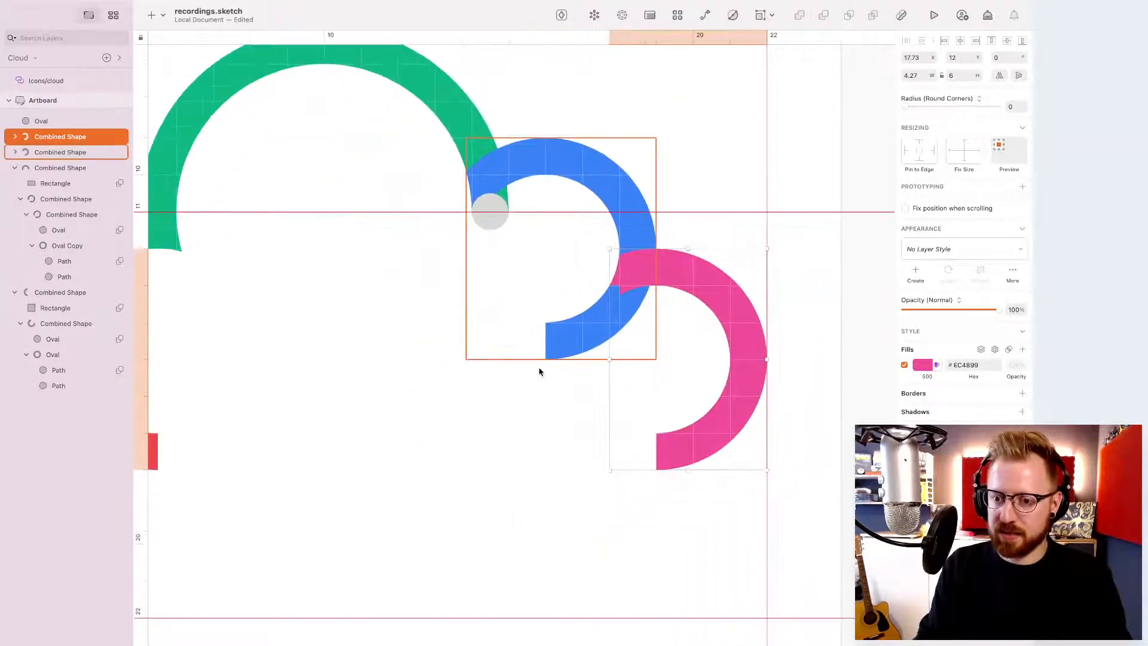
scroll(539, 371, down, 3)
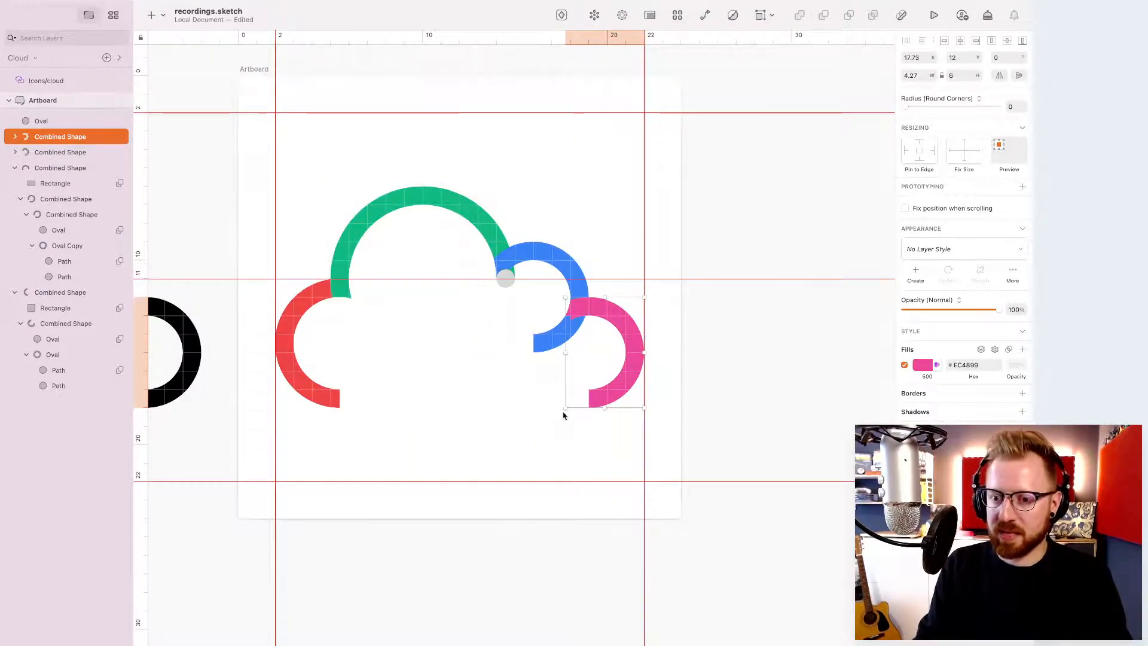
click(528, 409)
scroll(528, 410, up, 5)
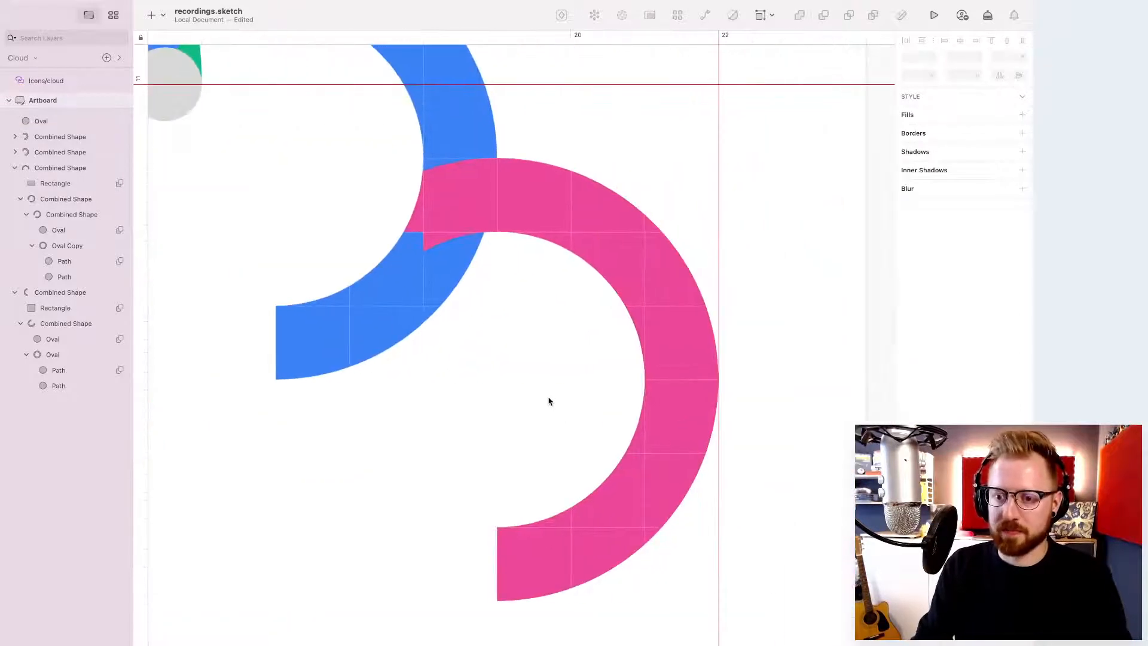
scroll(523, 254, up, 5)
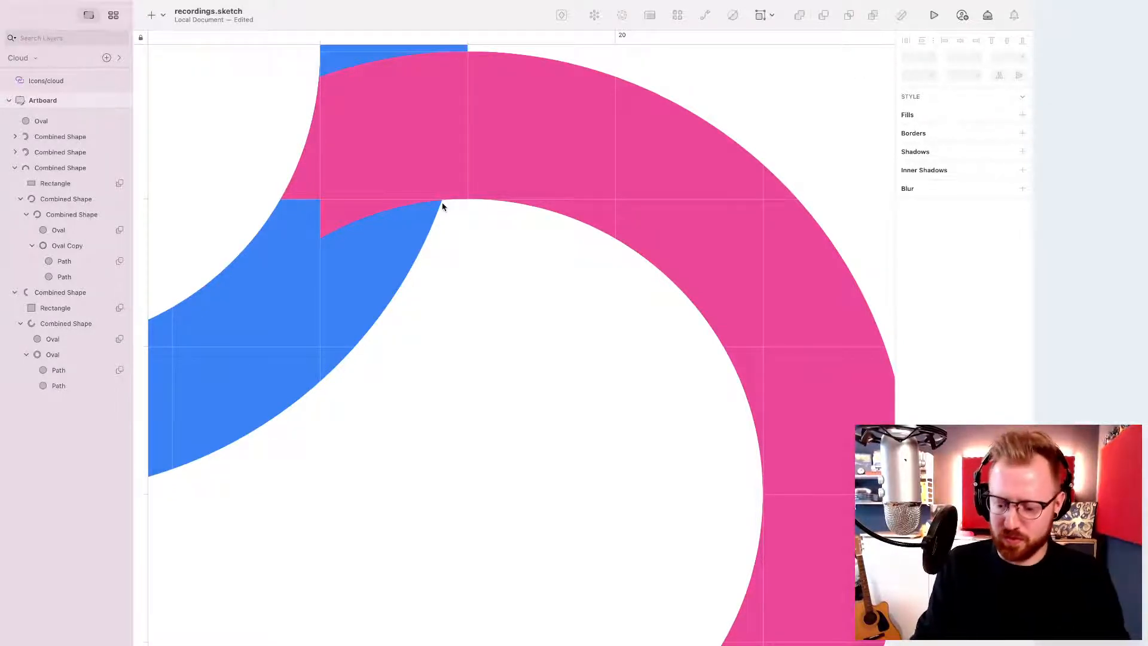
- Draw a 13 by 1 rectangle at X 6, Y 17 as the cloud's base between the red and pink arcs
key(super+minus)
scroll(442, 203, down, 3)
scroll(442, 202, left, 2)
key(super+minus)
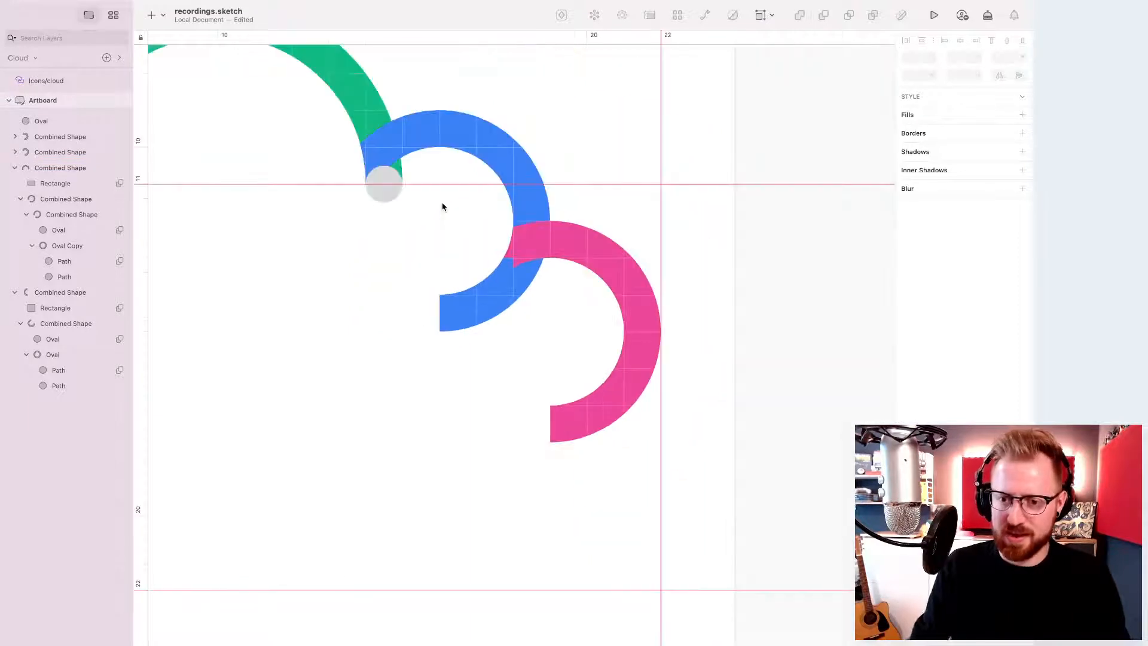
key(super+minus)
scroll(442, 202, left, 2)
scroll(442, 202, down, 1)
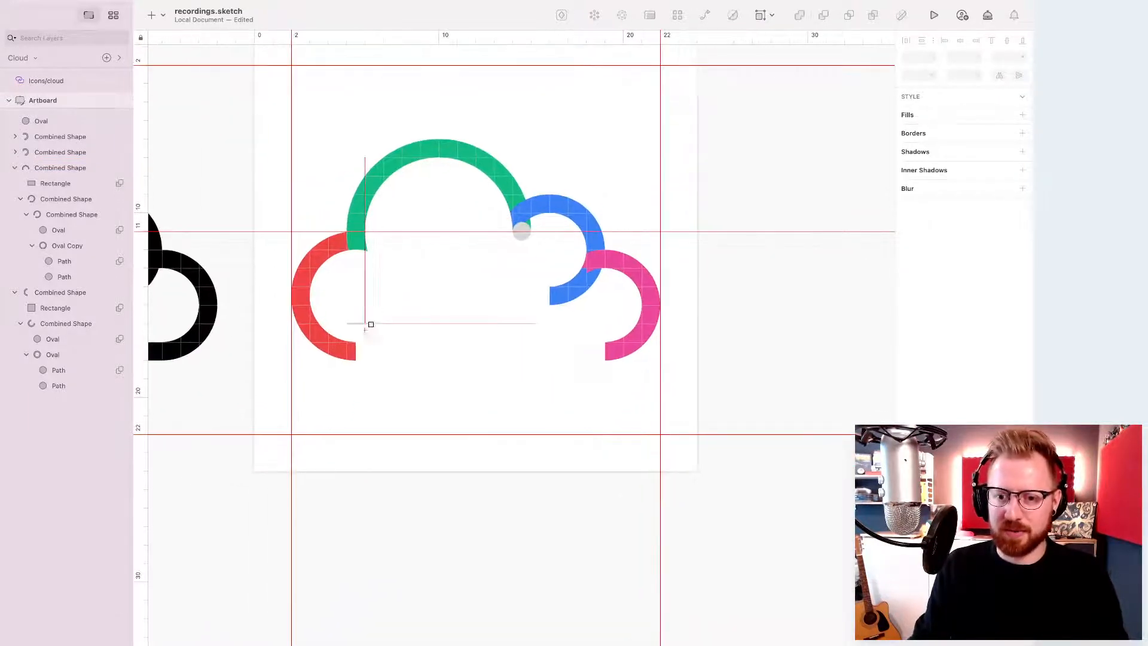
drag(365, 341, 605, 359)
key(alt)
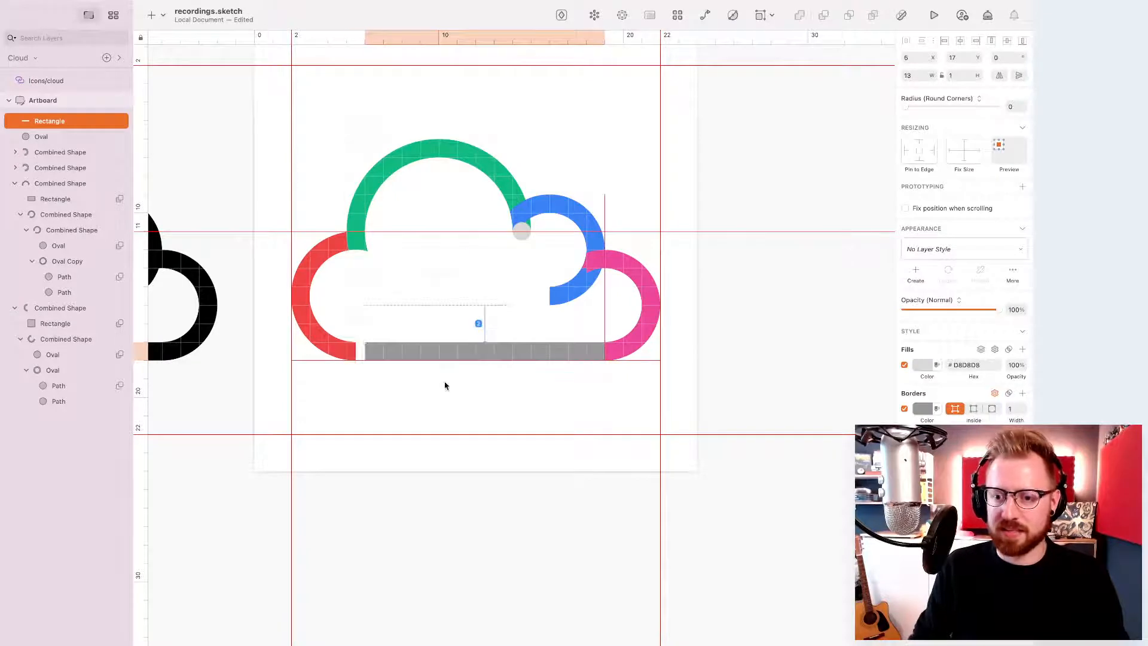
- Move the base rectangle to X 5, Y 18, just beneath the red arc's lower end
key(Left)
key(Right)
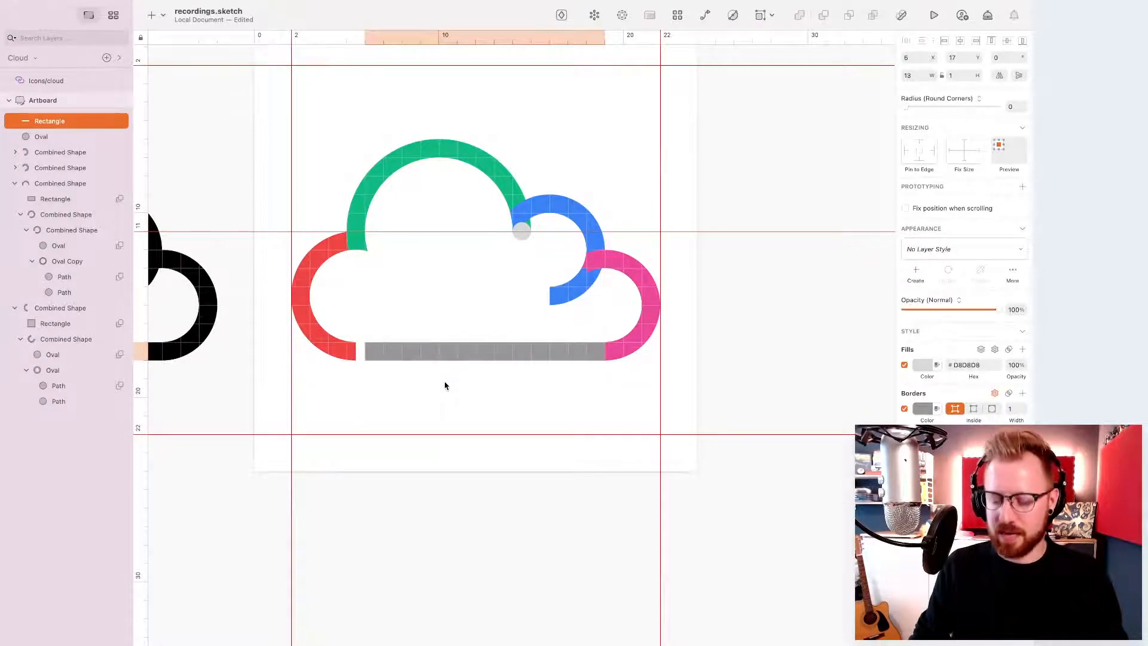
key(Right)
key(super+plus)
scroll(445, 386, left, 5)
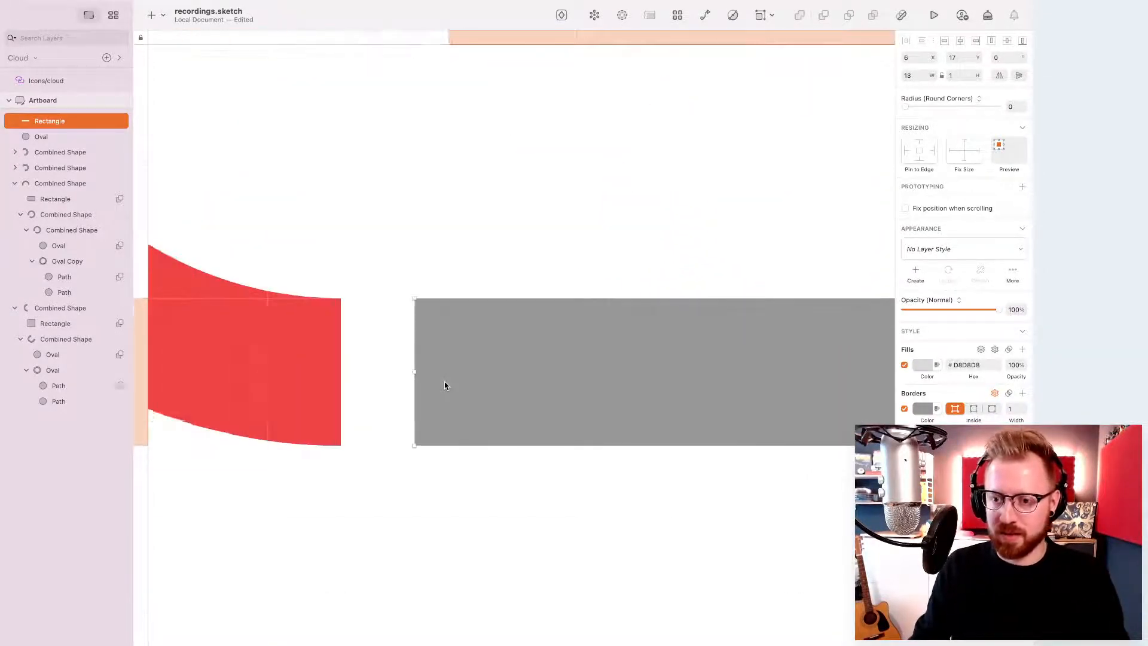
key(Left)
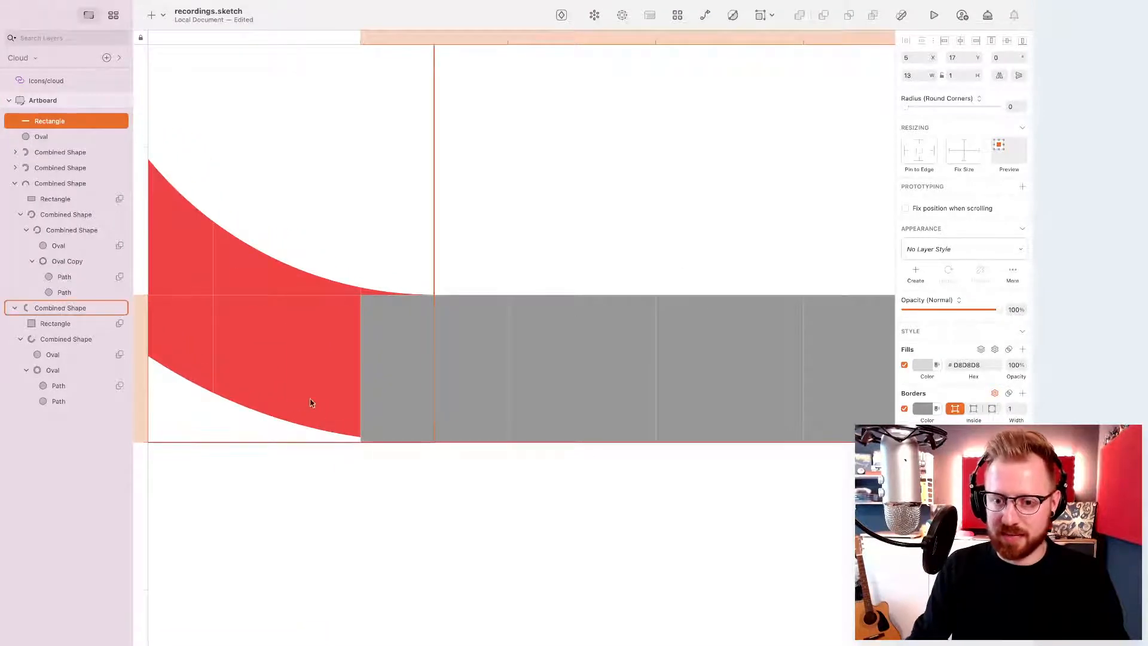
key(Down)
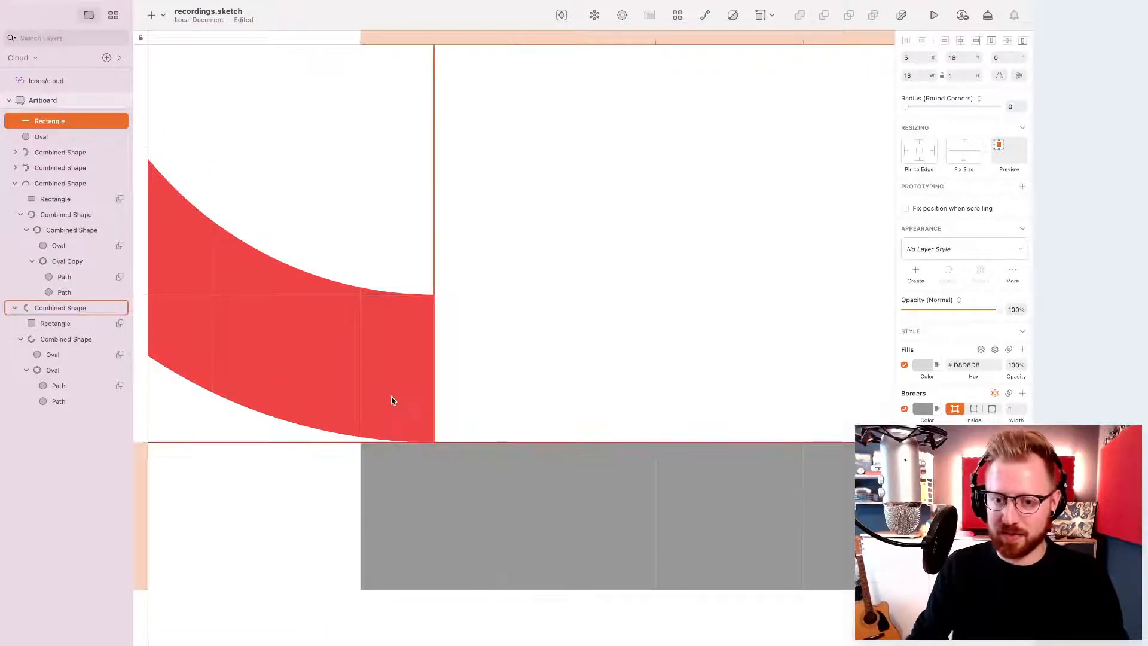
- Set the base rectangle's X position to 5.5, in line with the red arc's open end
key(Right)
key(Left)
key(Right)
key(Left)
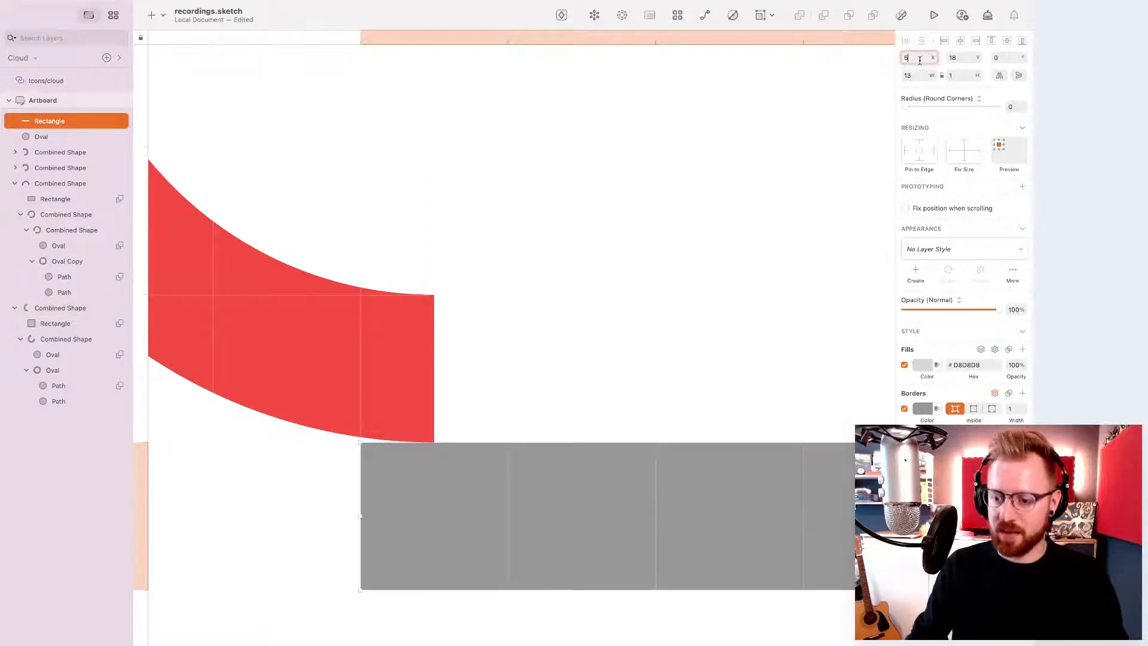
text(.5)
key(Return)
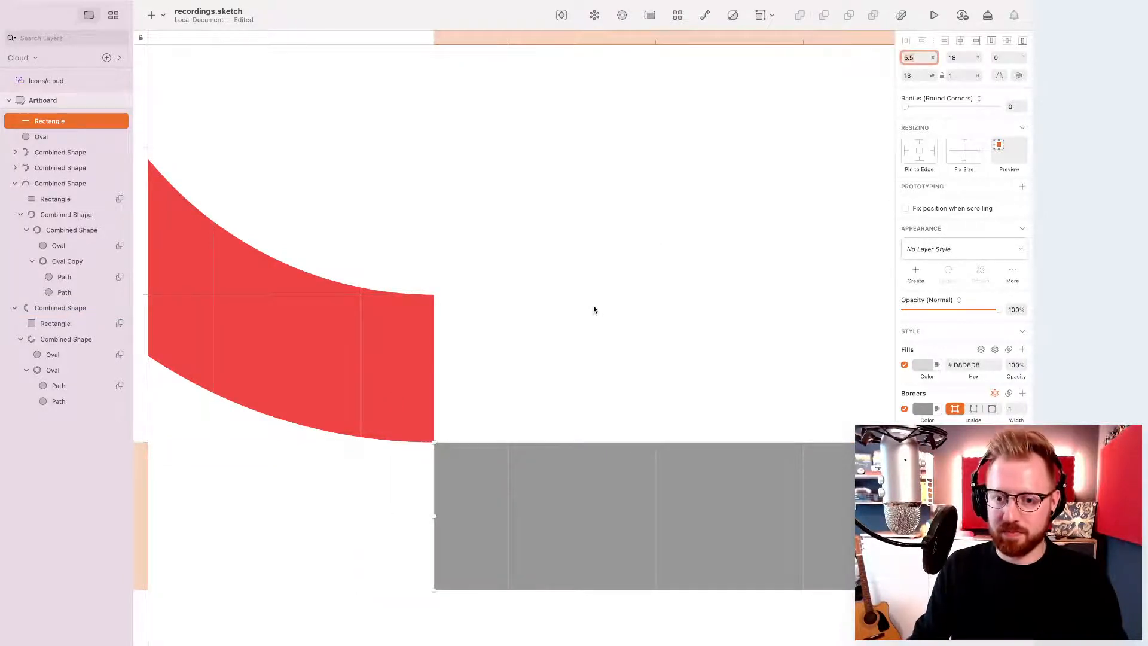
- Move the base rectangle up to Y 17, level with the pink arc's lower end
scroll(594, 309, down, 3)
scroll(593, 309, right, 1)
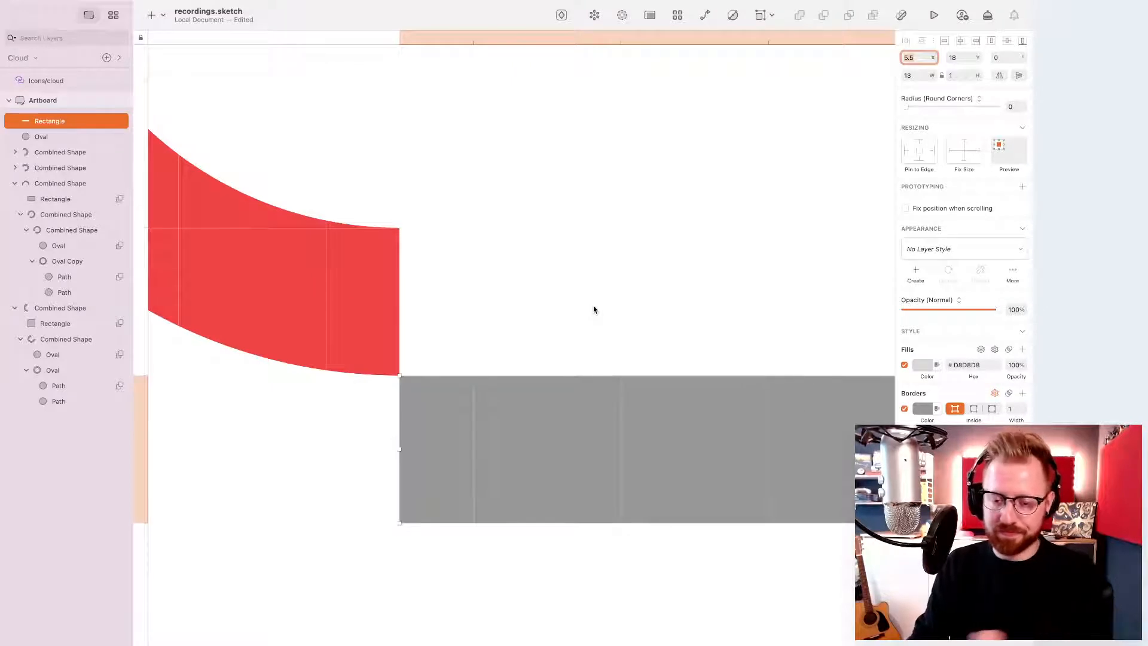
scroll(594, 309, right, 10)
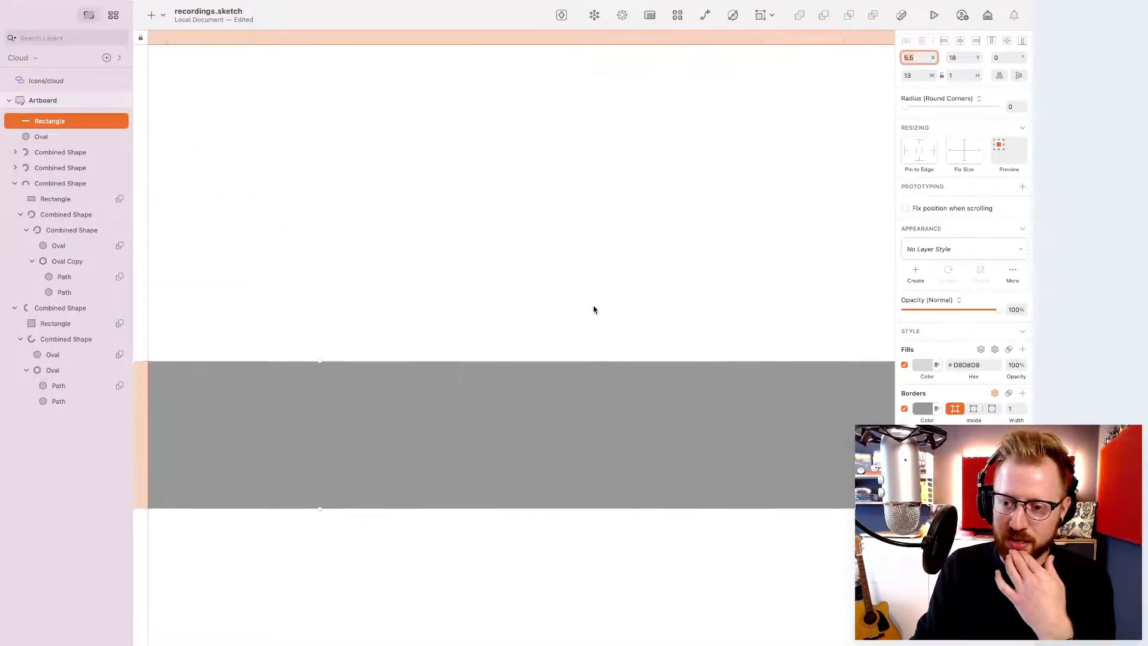
scroll(593, 309, right, 5)
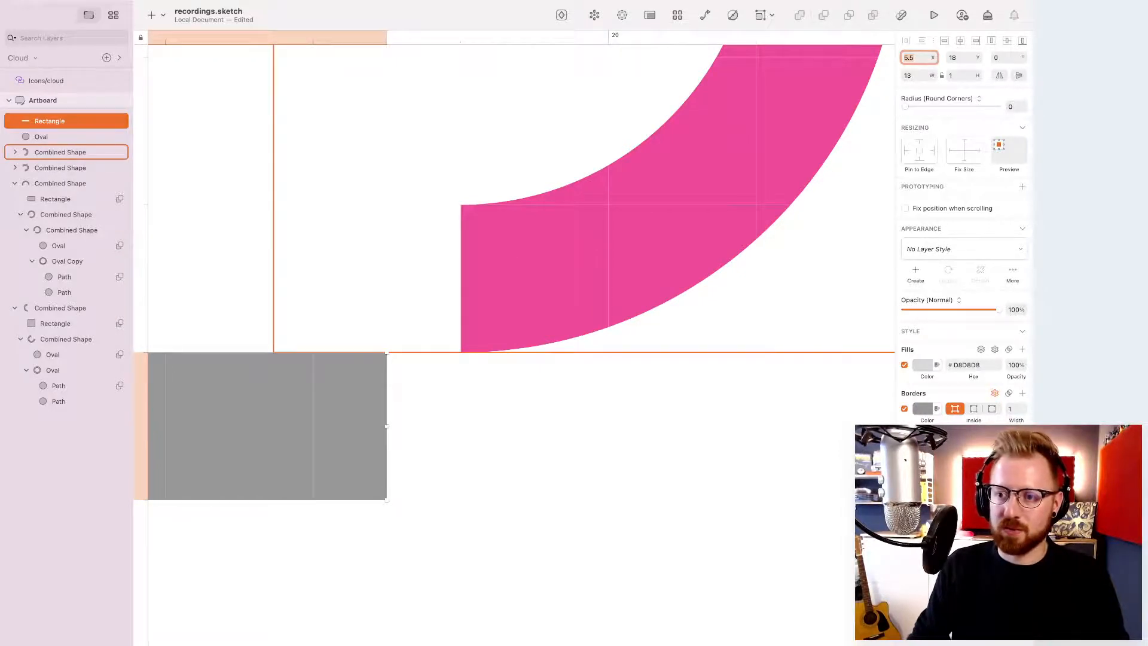
click(560, 521)
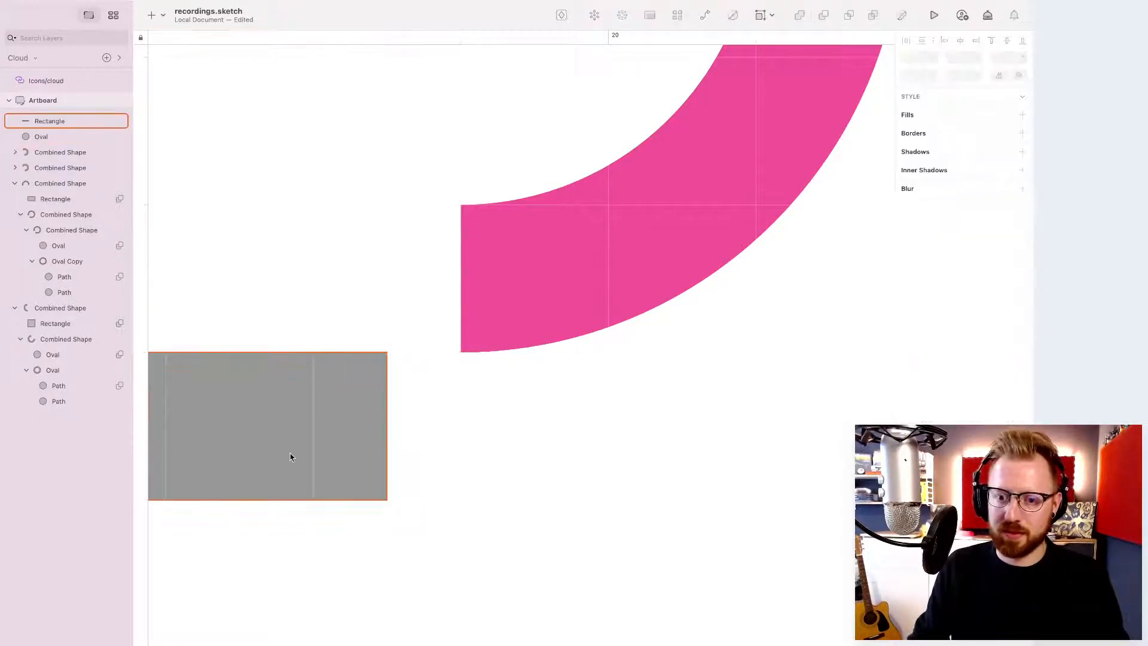
click(291, 457)
key(Up)
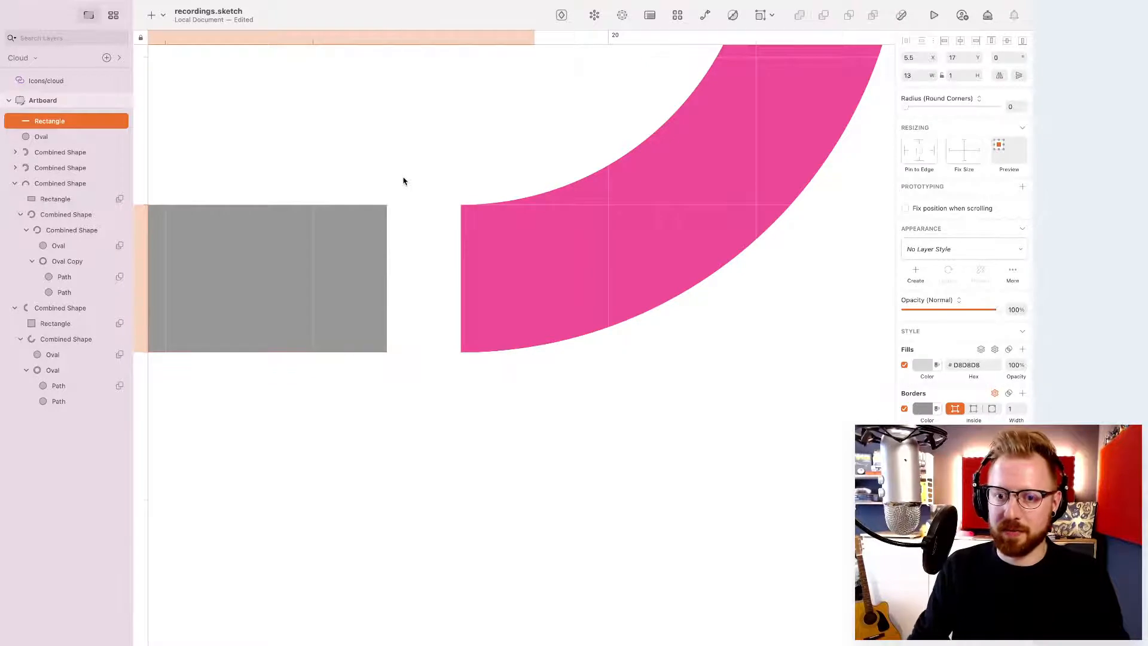
- Set the base rectangle's width to 13.5 so that it meets the pink arc's lower end
key(super+Right)
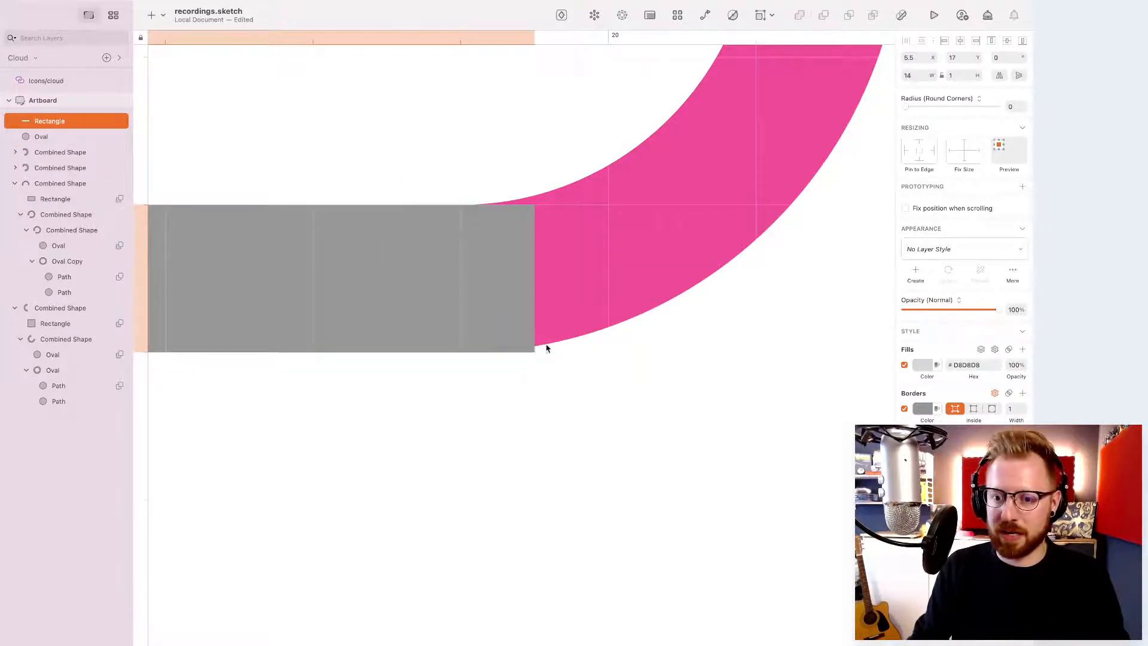
key(super+Left)
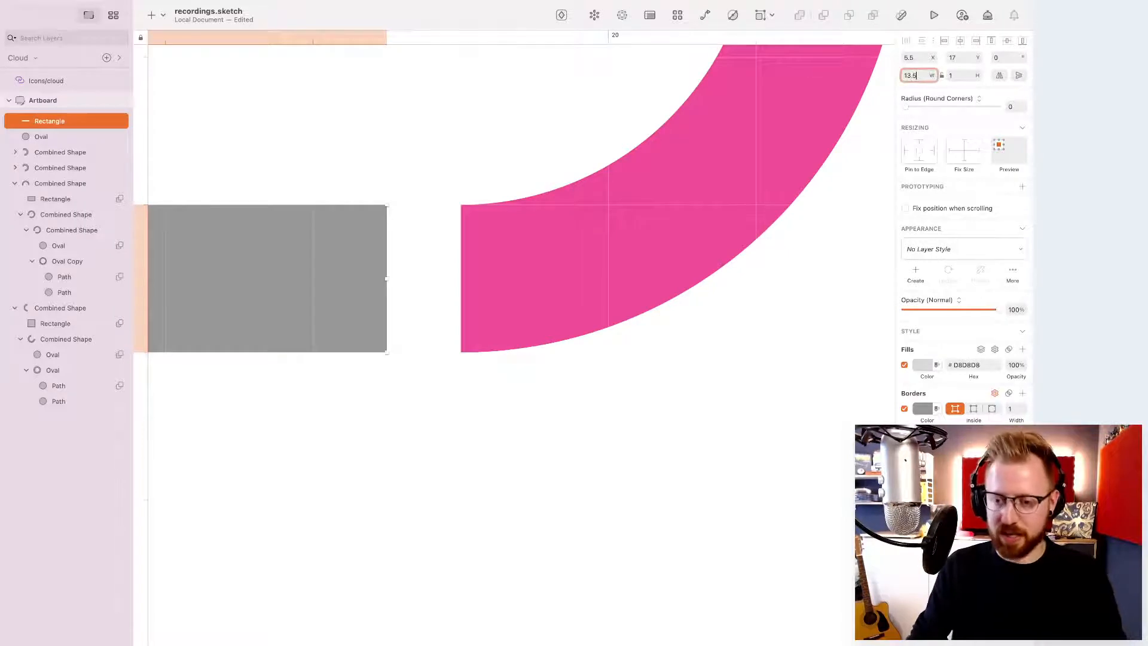
key(Return)
key(super+minus)
key(super+minus)
key(super+minus)
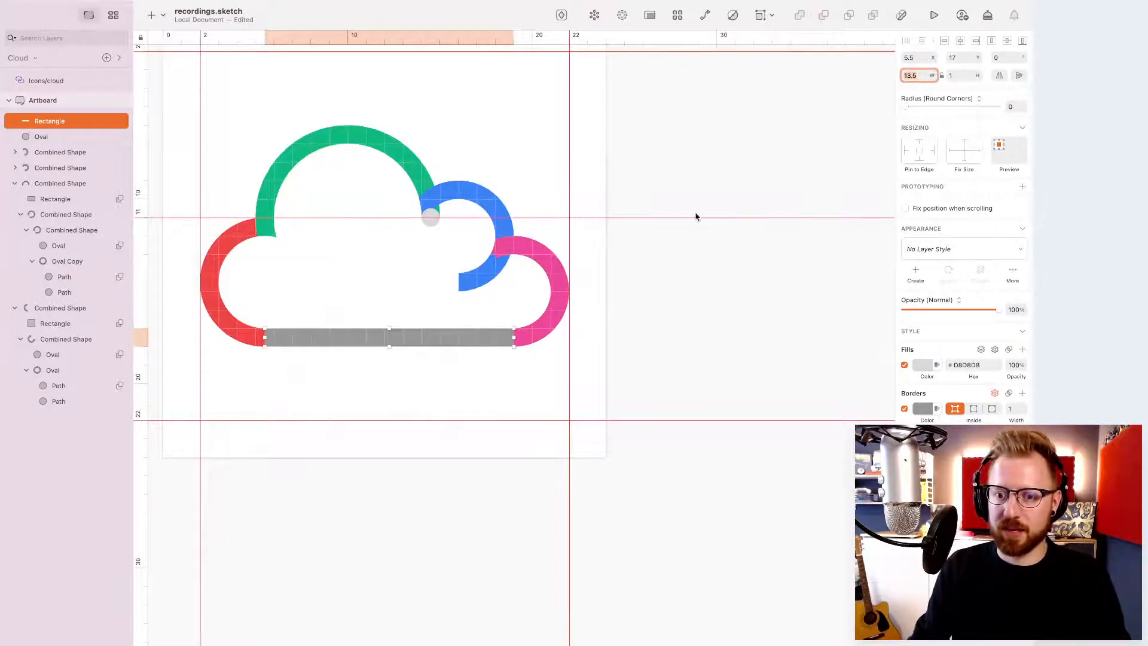
scroll(574, 303, left, 5)
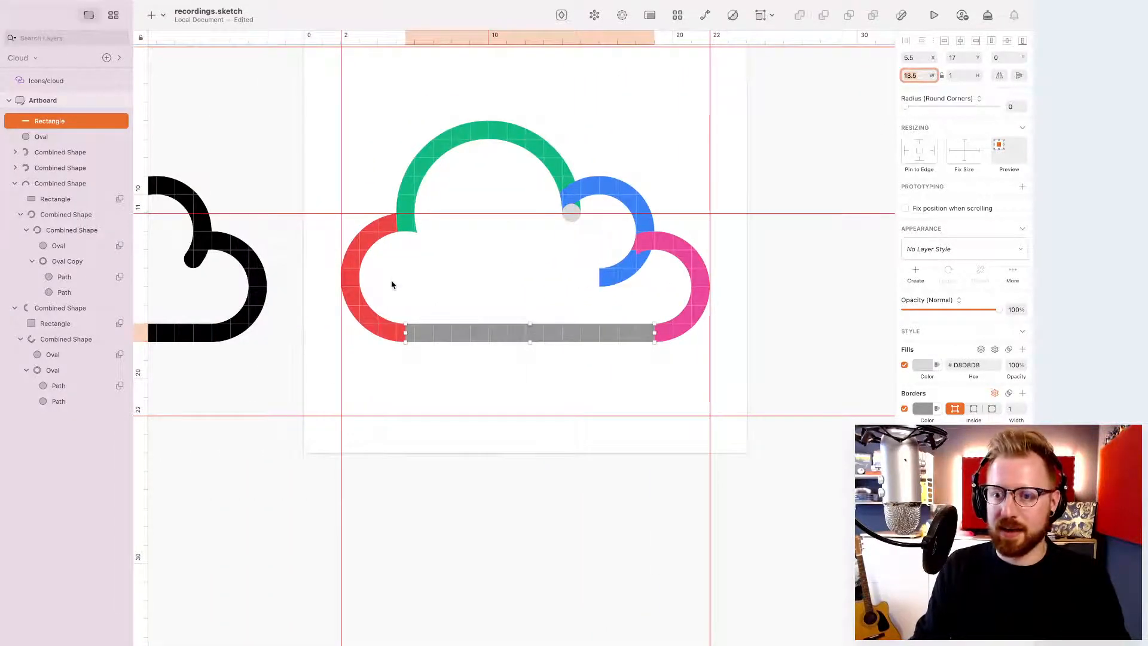
- Union the red left arc, the grey bottom bar and the pink right arc into one shape
scroll(391, 285, left, 3)
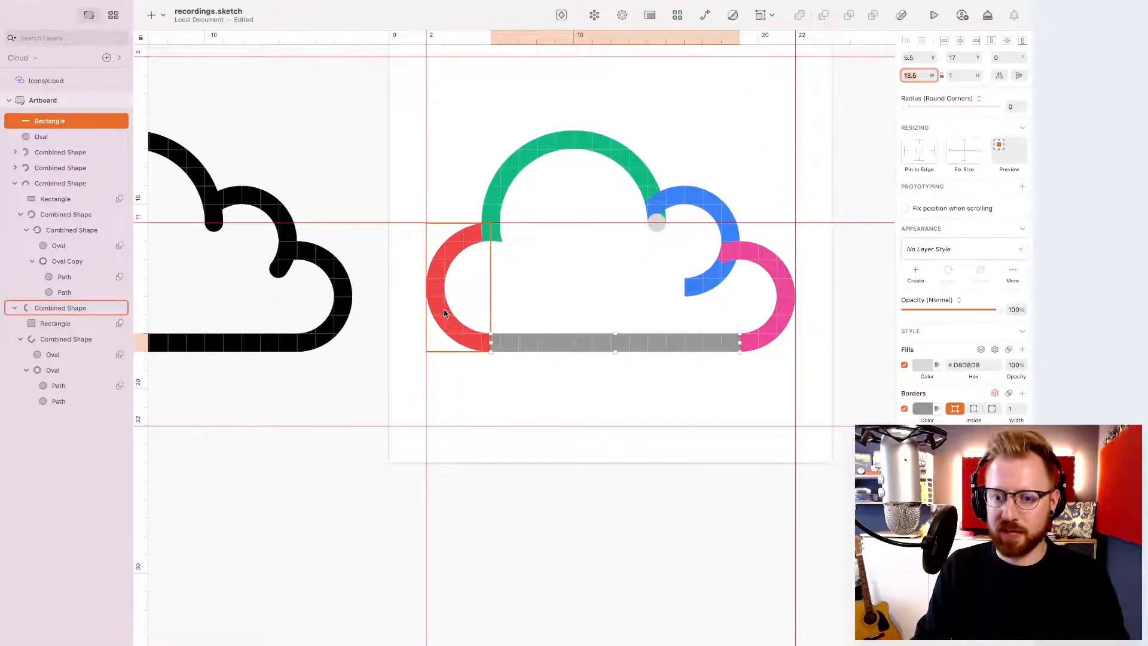
click(446, 311)
shift+click(563, 338)
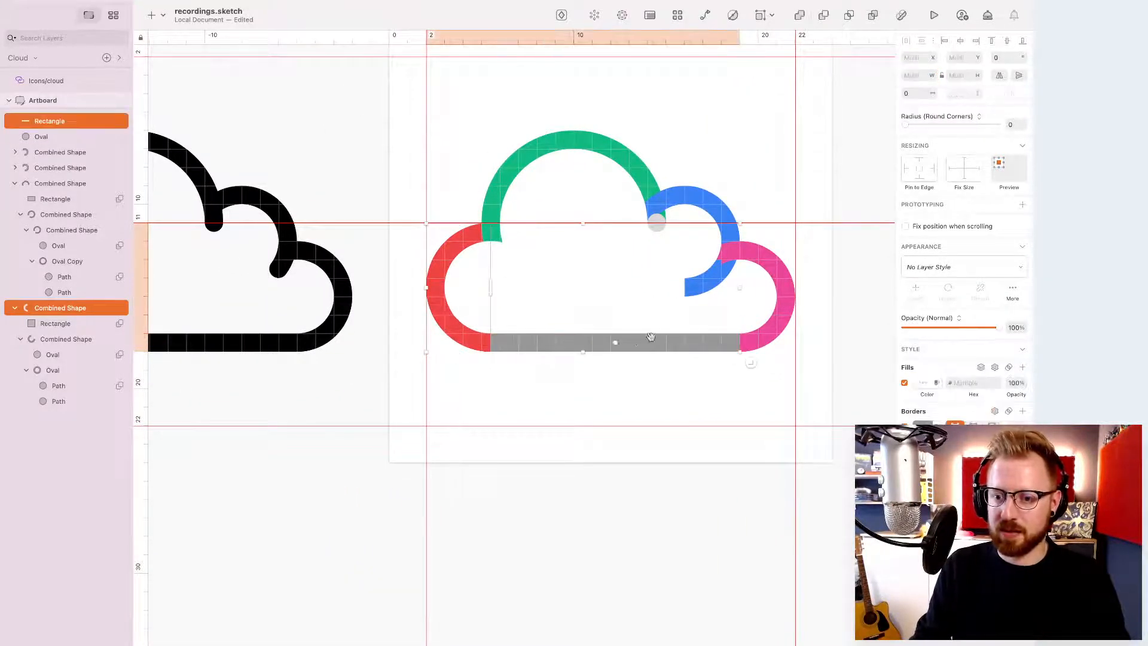
shift+click(787, 321)
key(Down)
key(Down)
key(Down)
key(Down)
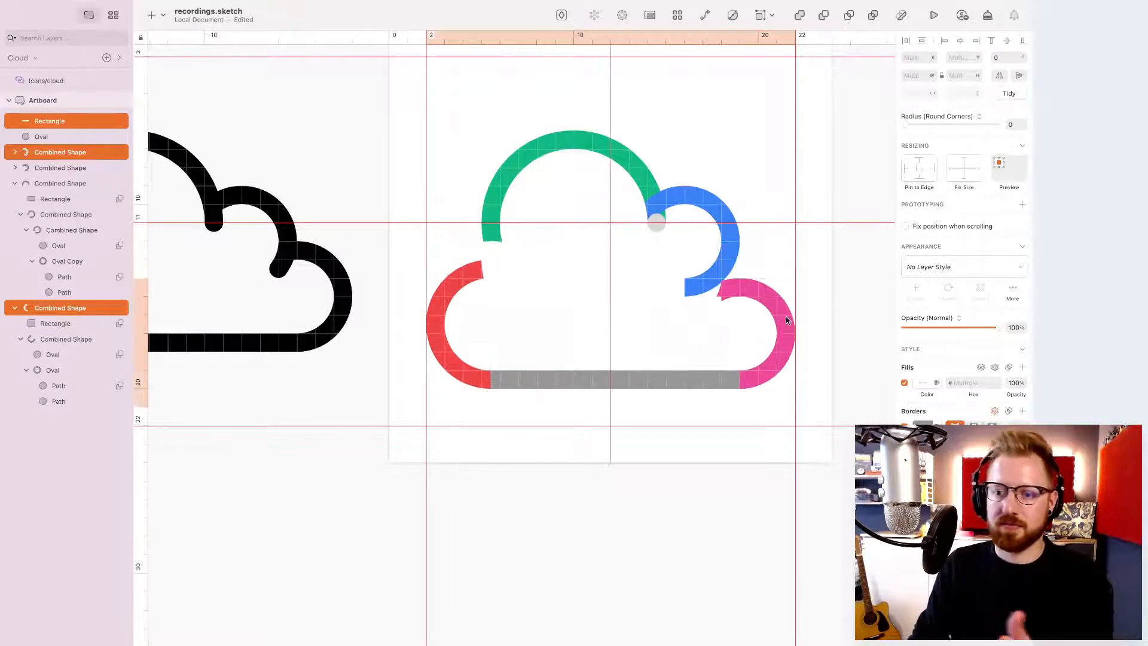
key(Up)
key(Up)
key(Up)
key(Up)
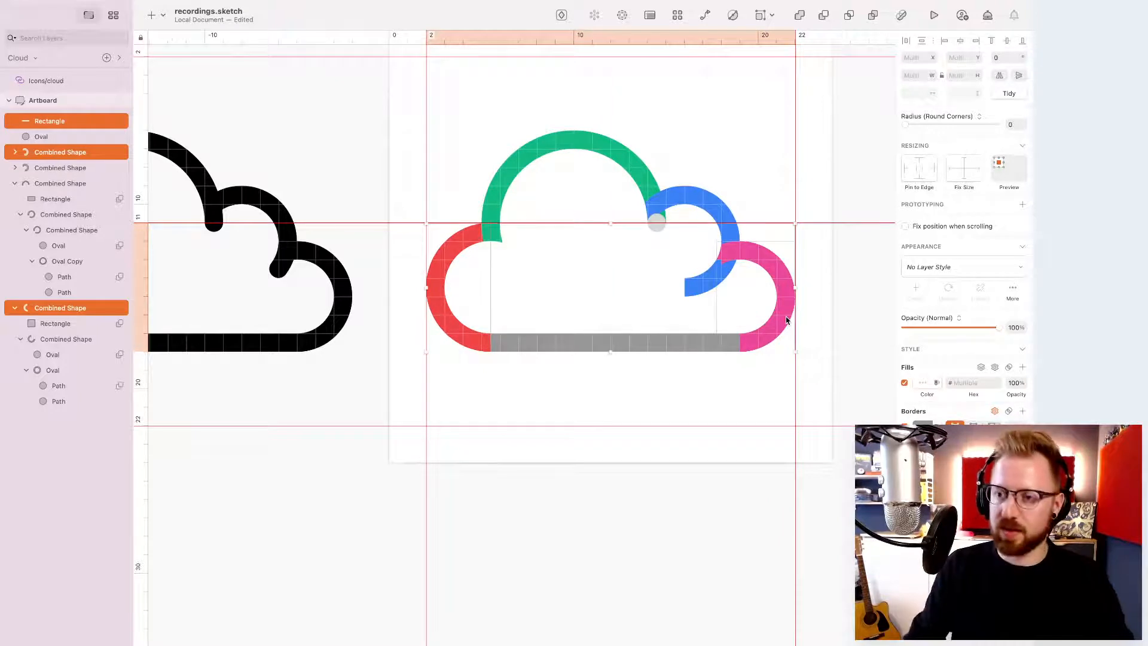
click(799, 16)
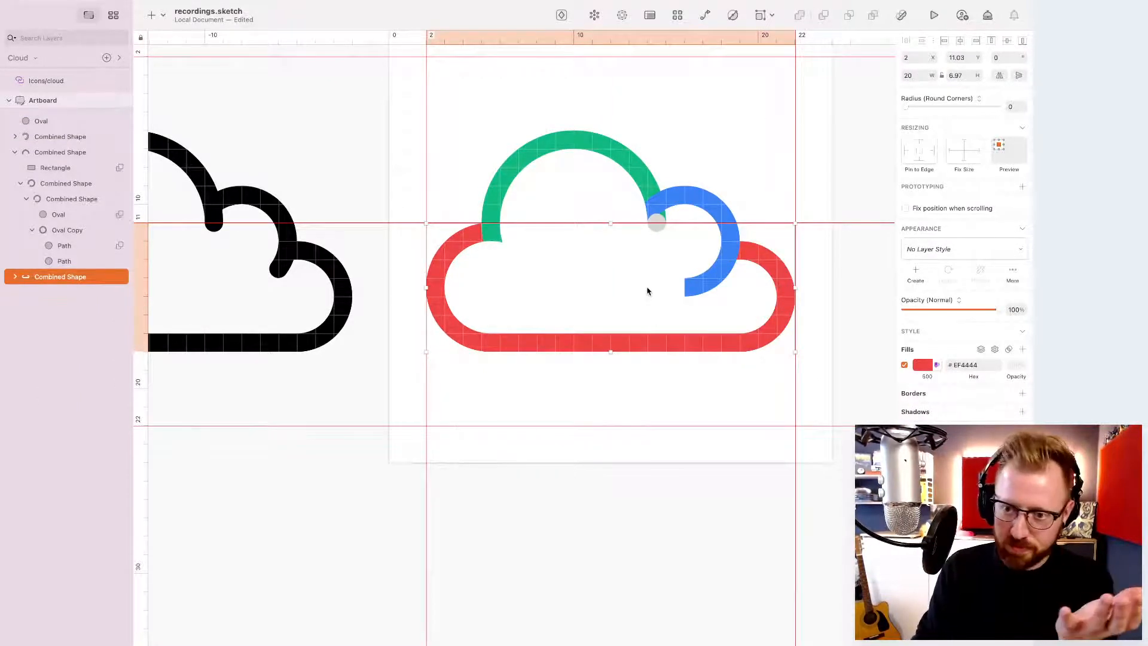
- Nudge the merged cloud base down and back up to check that it moves as one piece
key(Down)
key(Down)
key(Down)
key(Up)
key(Up)
key(Up)
key(Up)
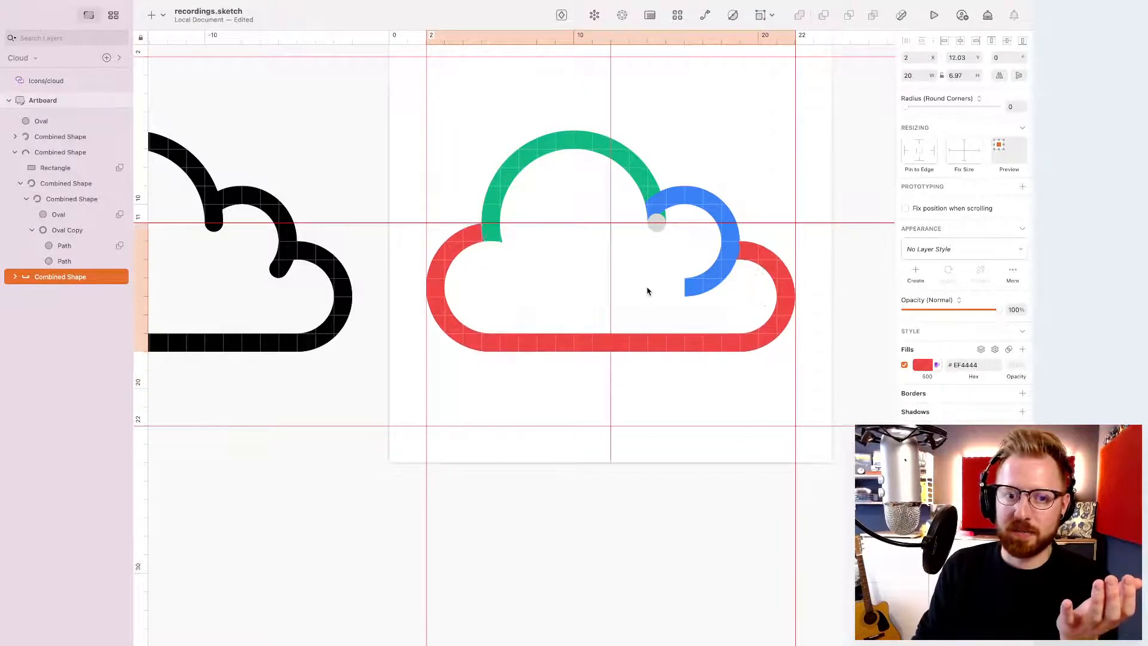
key(Down)
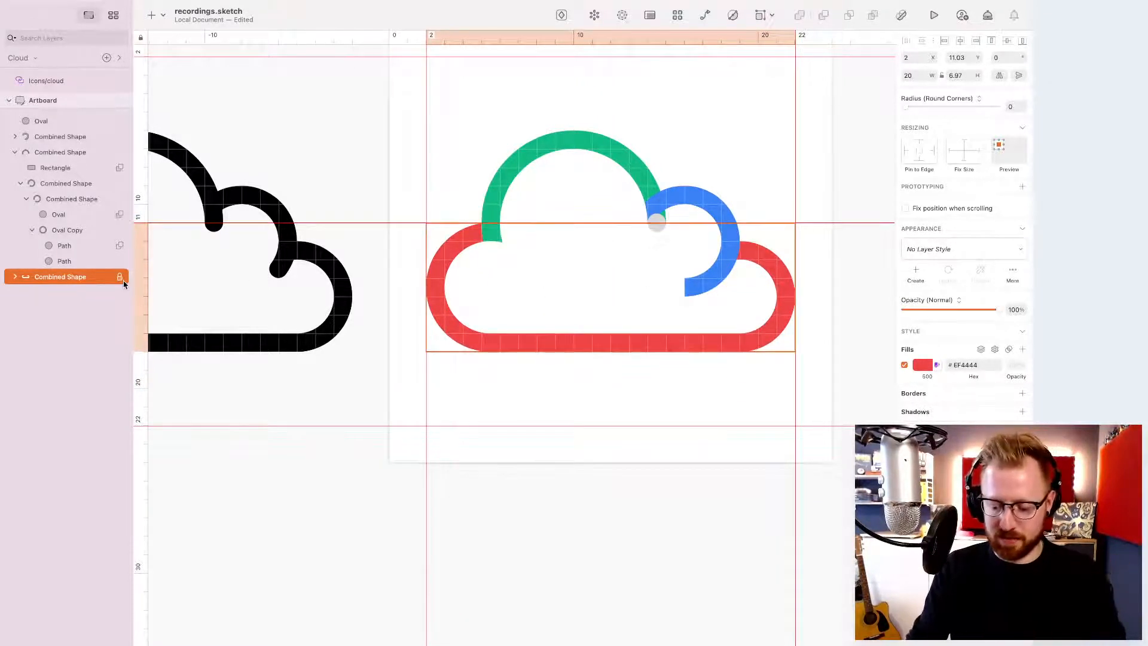
- Inspect the nested layers inside the merged base shape, including the rectangle cut out of its right arc, and collapse them again
click(16, 280)
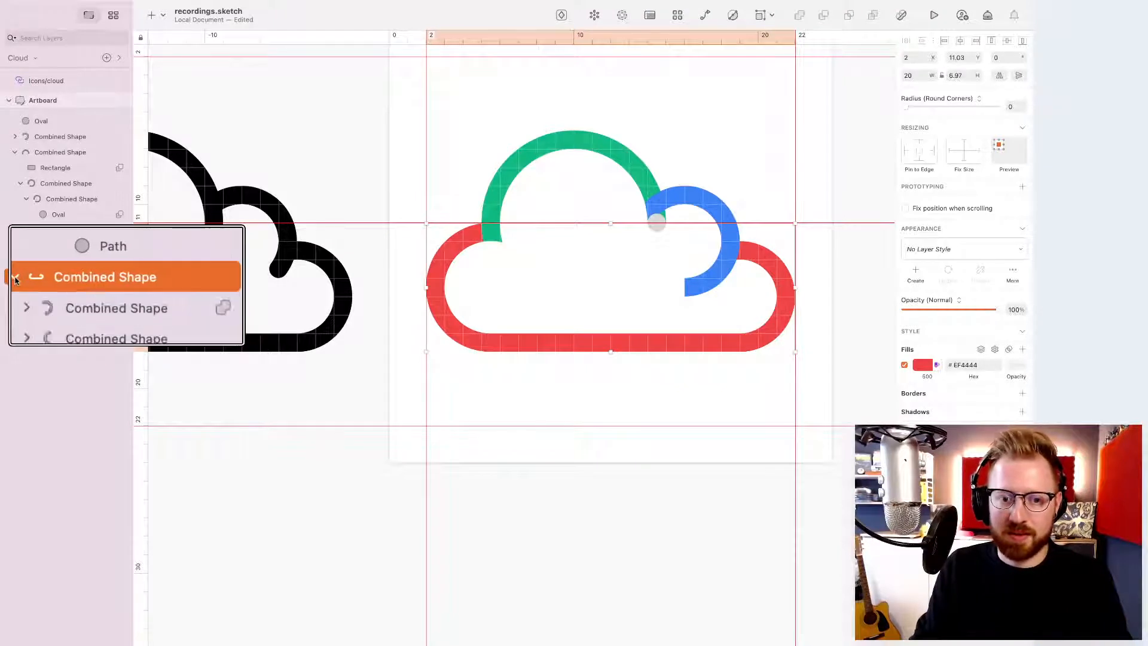
click(21, 307)
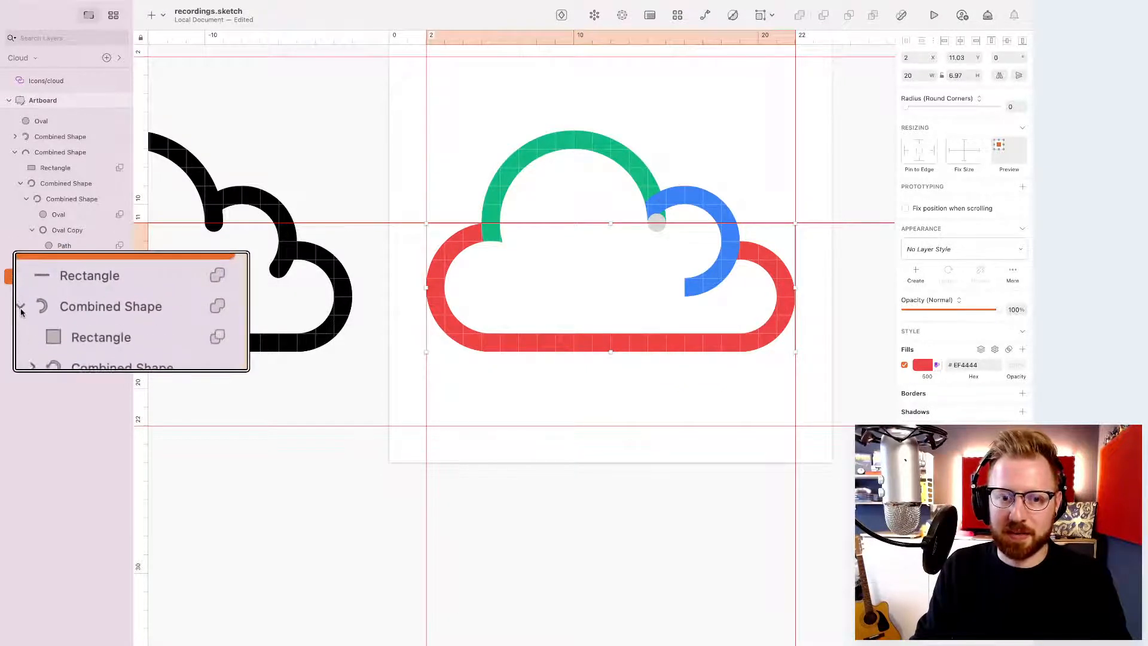
click(26, 338)
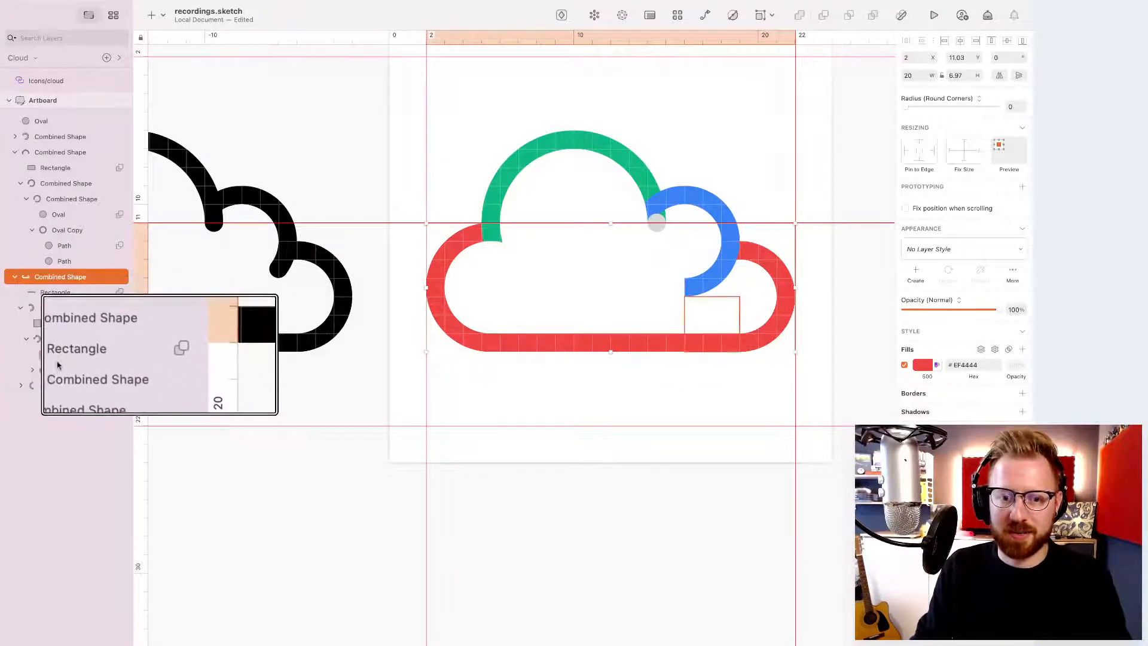
click(59, 358)
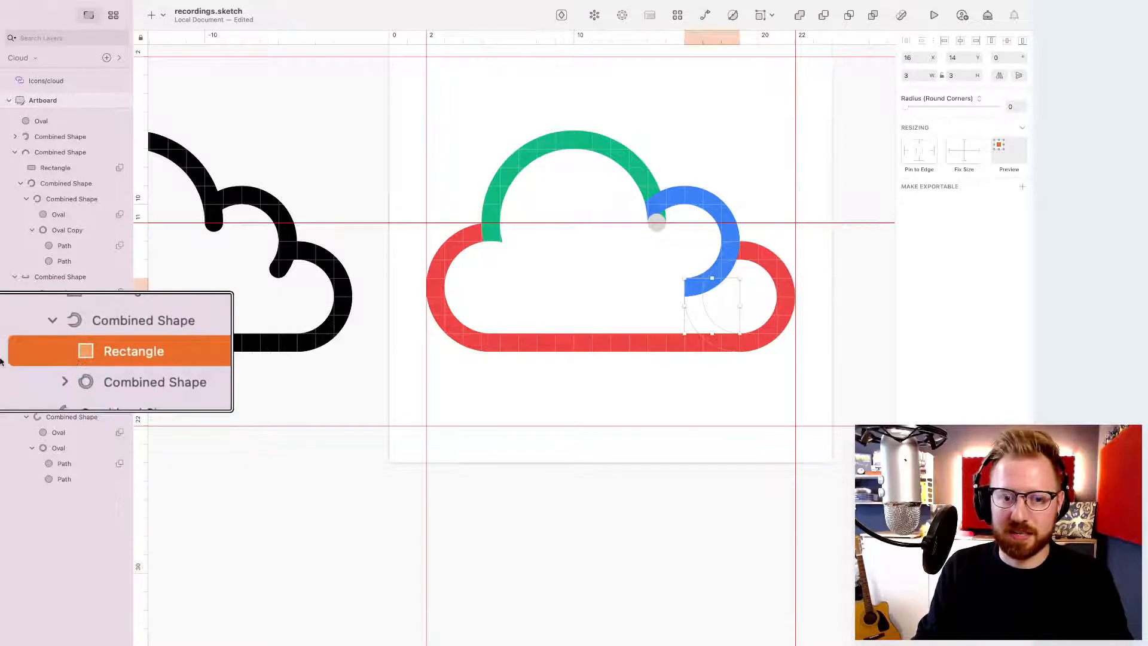
click(28, 341)
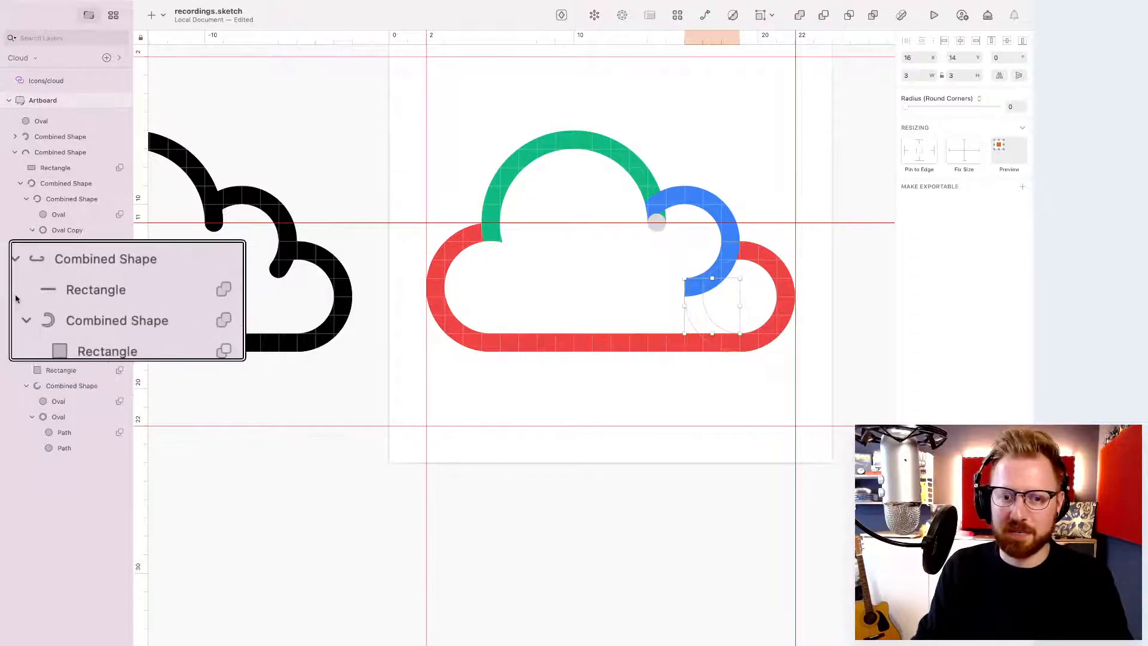
click(15, 276)
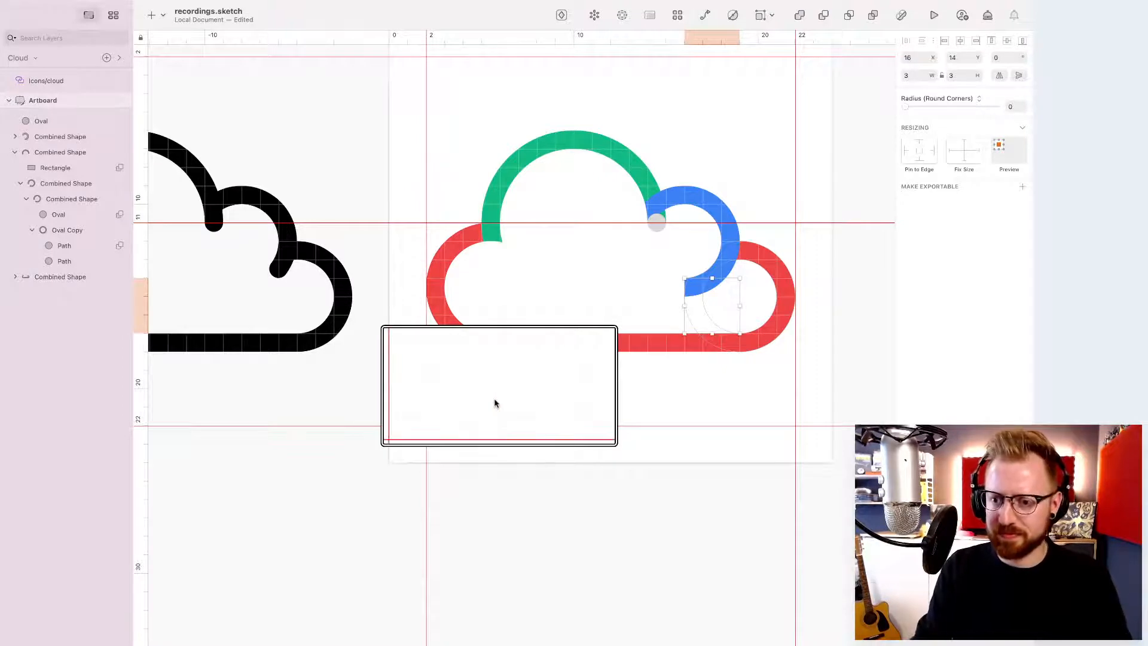
key(Escape)
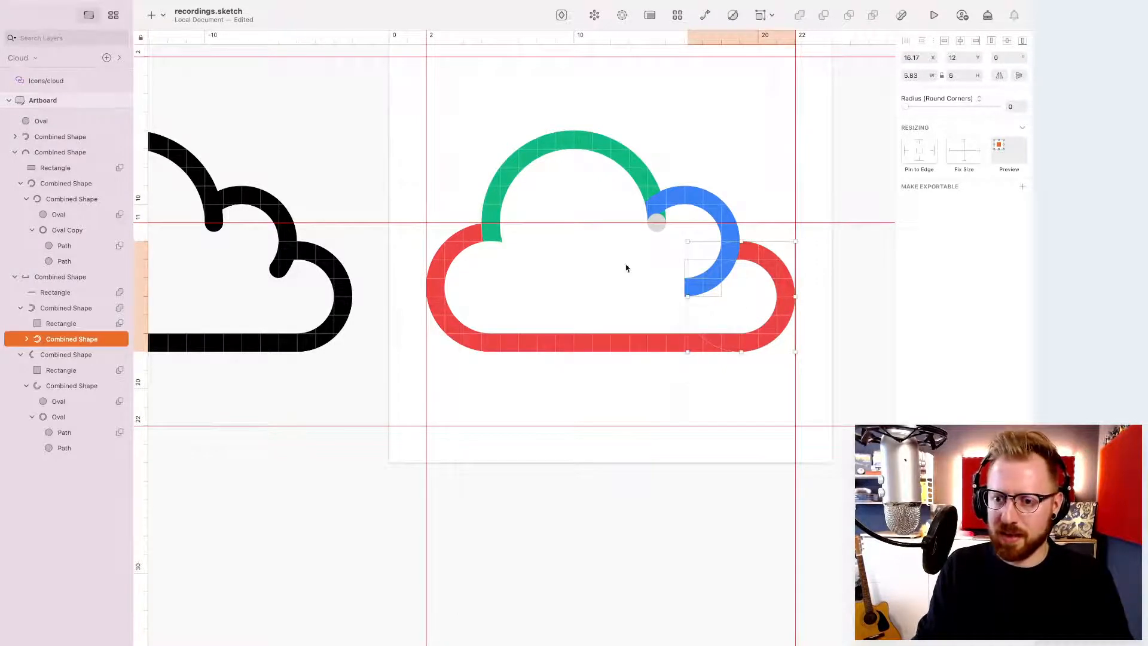
- Hide the rulers and union the green arc, the red base and the small grey oval into one shape
click(529, 147)
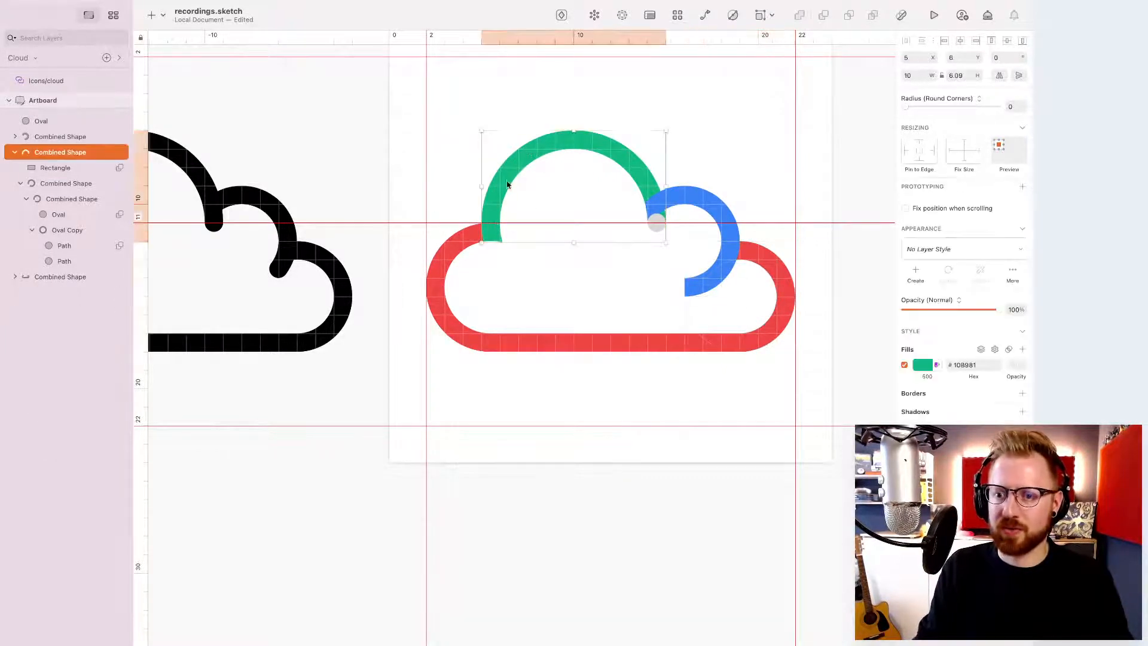
key(ctrl+r)
shift+click(451, 266)
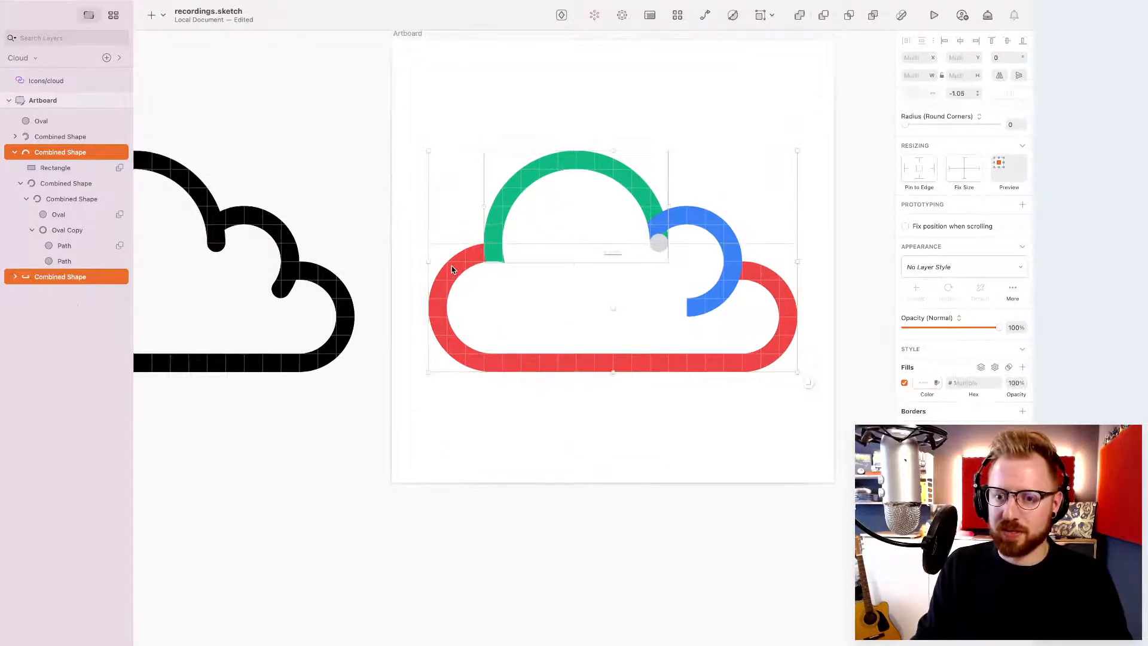
shift+click(656, 249)
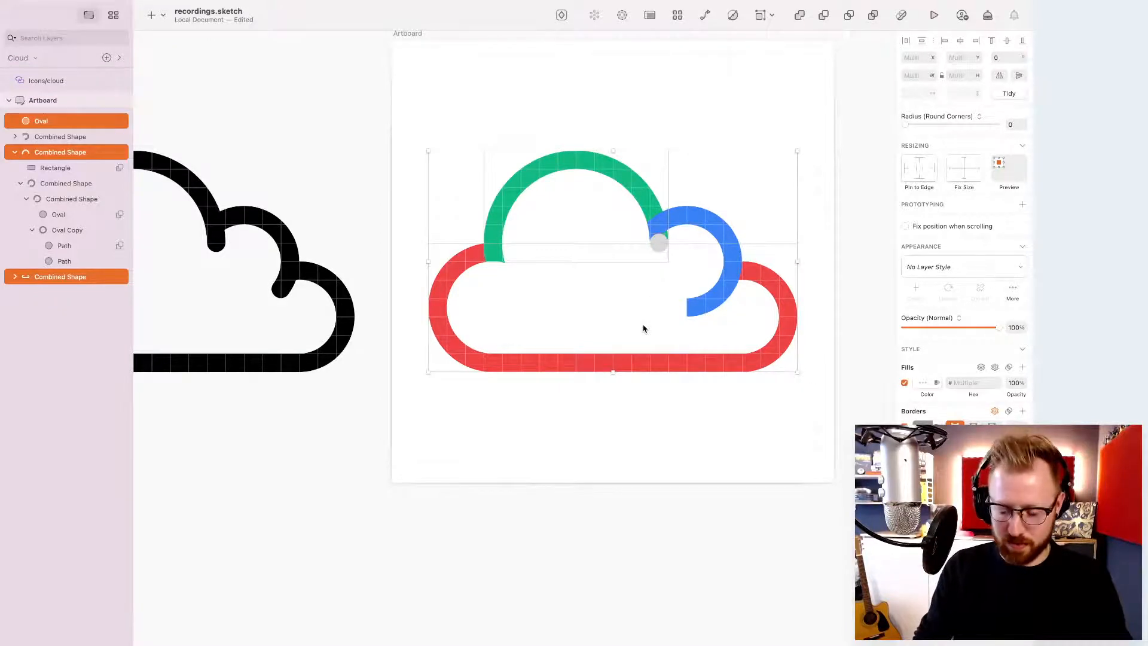
key(super+alt+u)
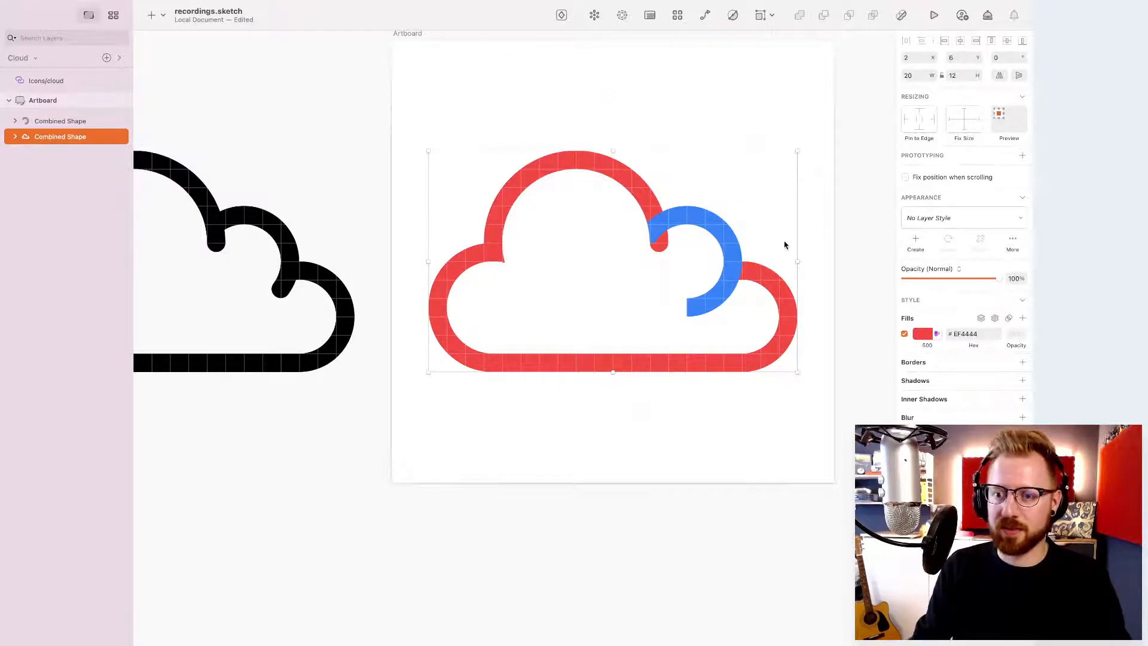
key(Down)
key(Up)
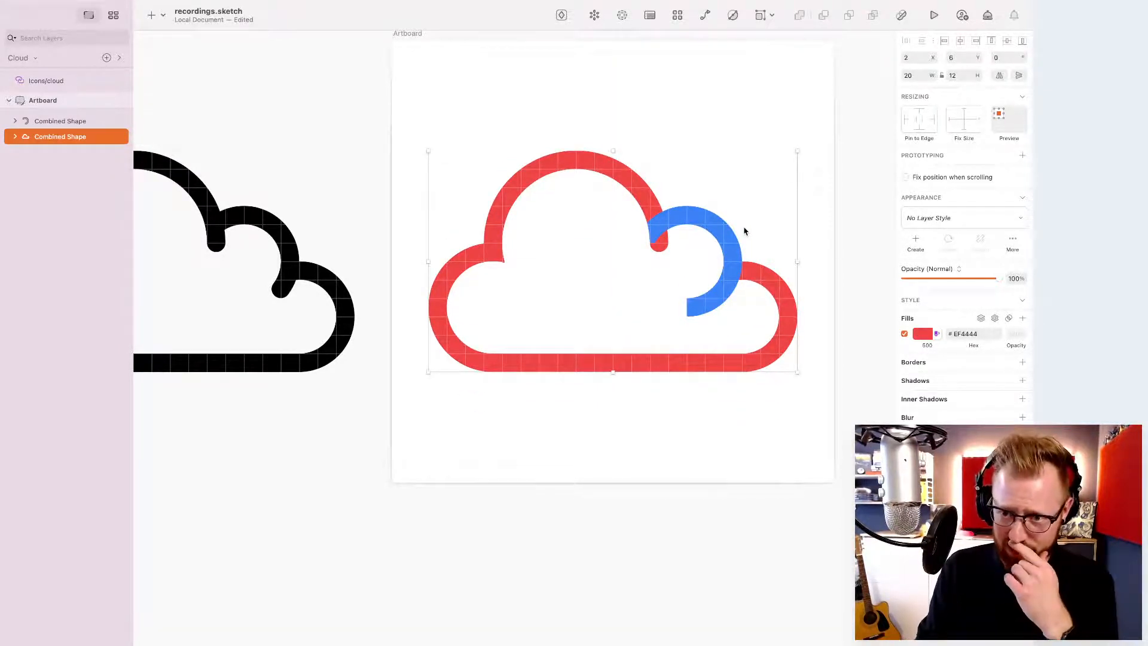
- Draw a 3 × 3 rectangle at X 16, Y 13 over the blue arc's lower end and subtract it from the arc
key(super+plus)
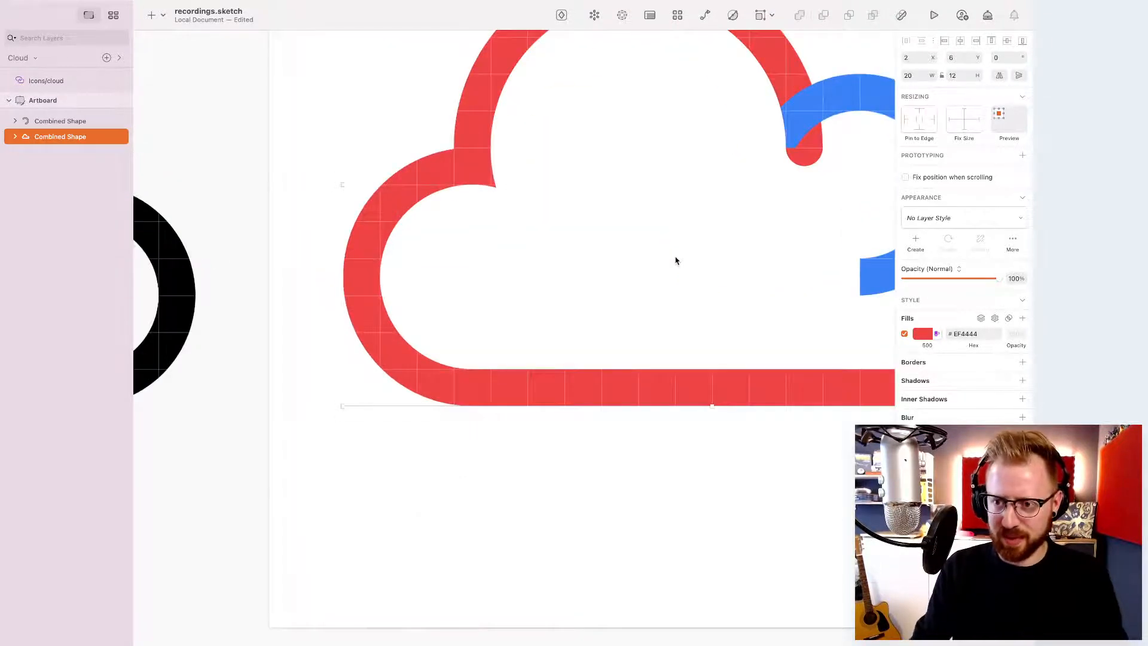
key(super+minus)
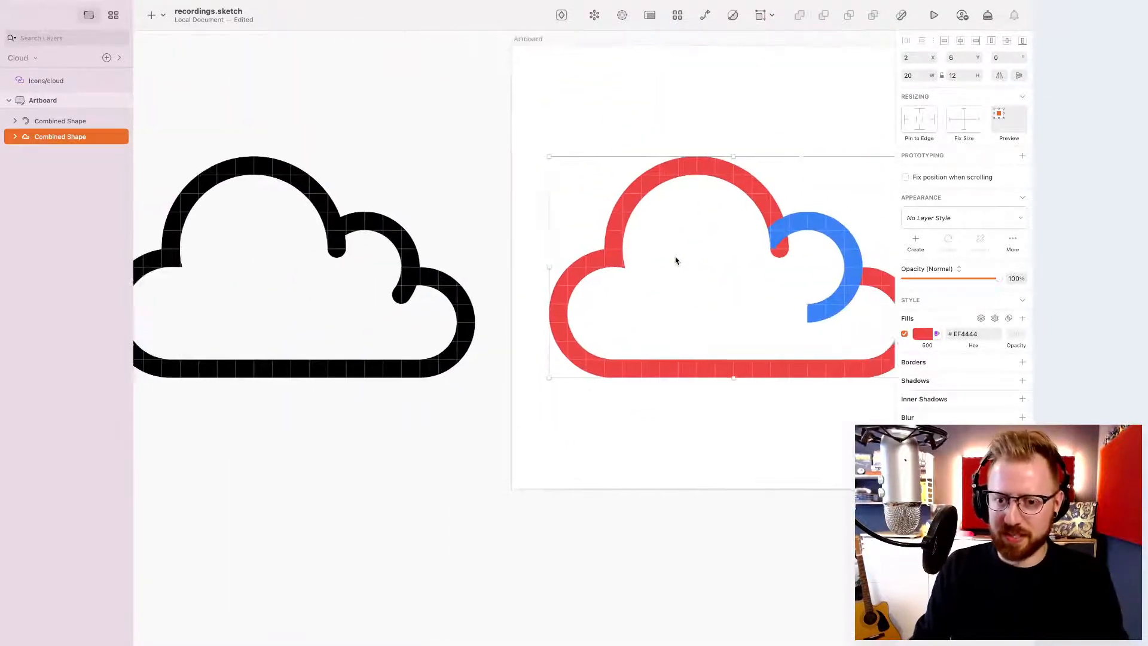
scroll(676, 261, left, 3)
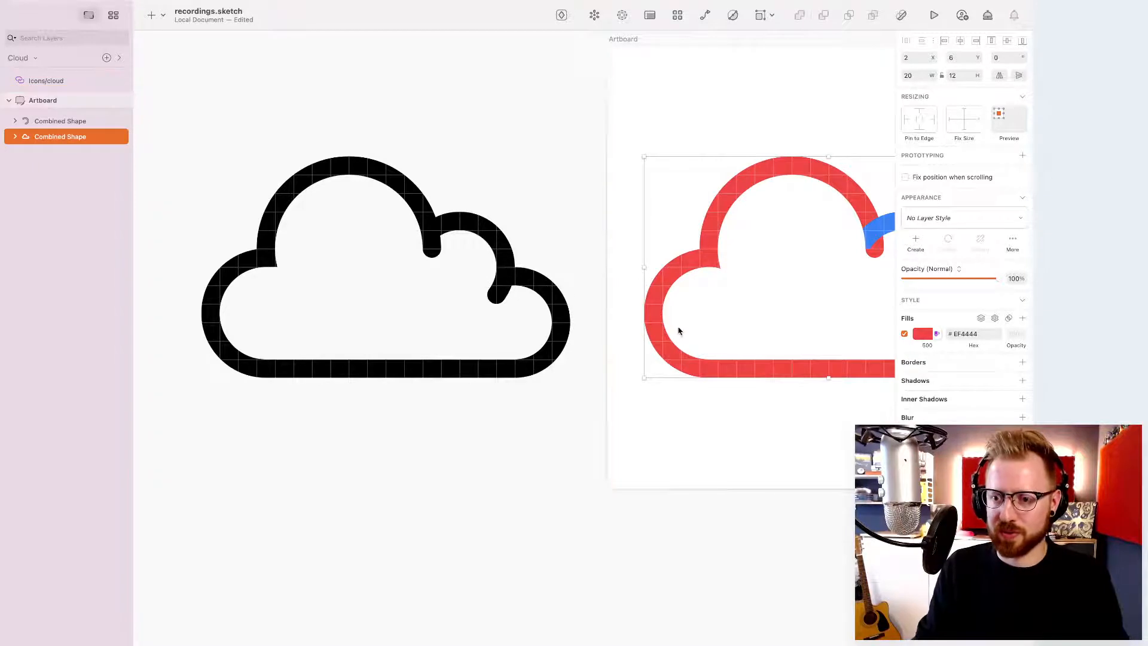
scroll(679, 328, right, 5)
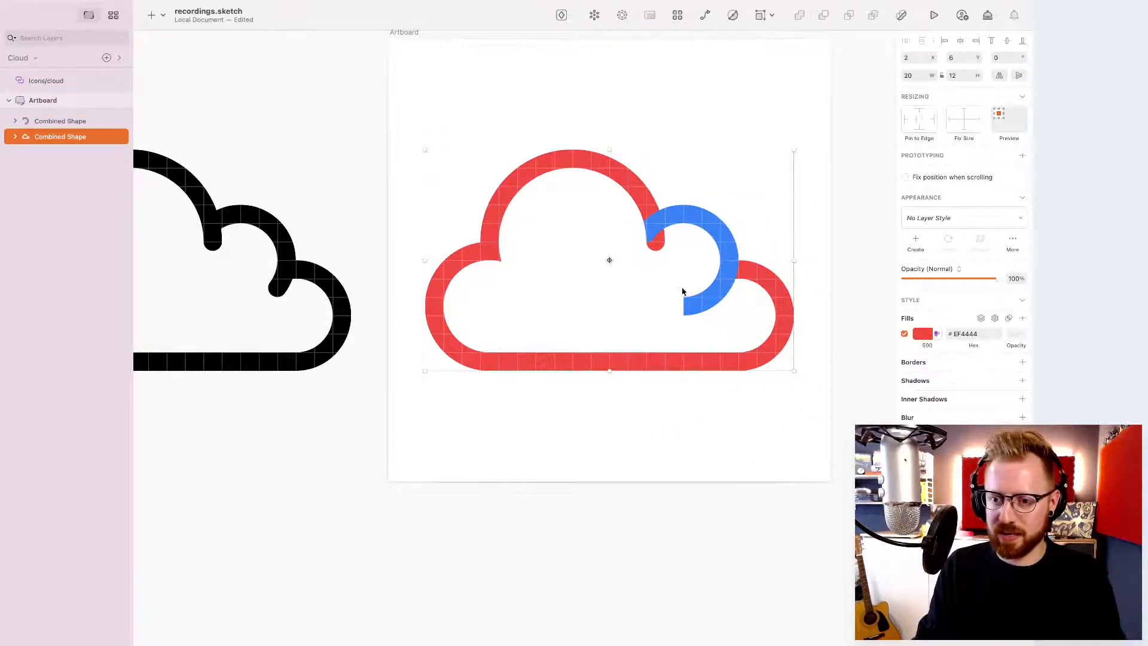
key(r)
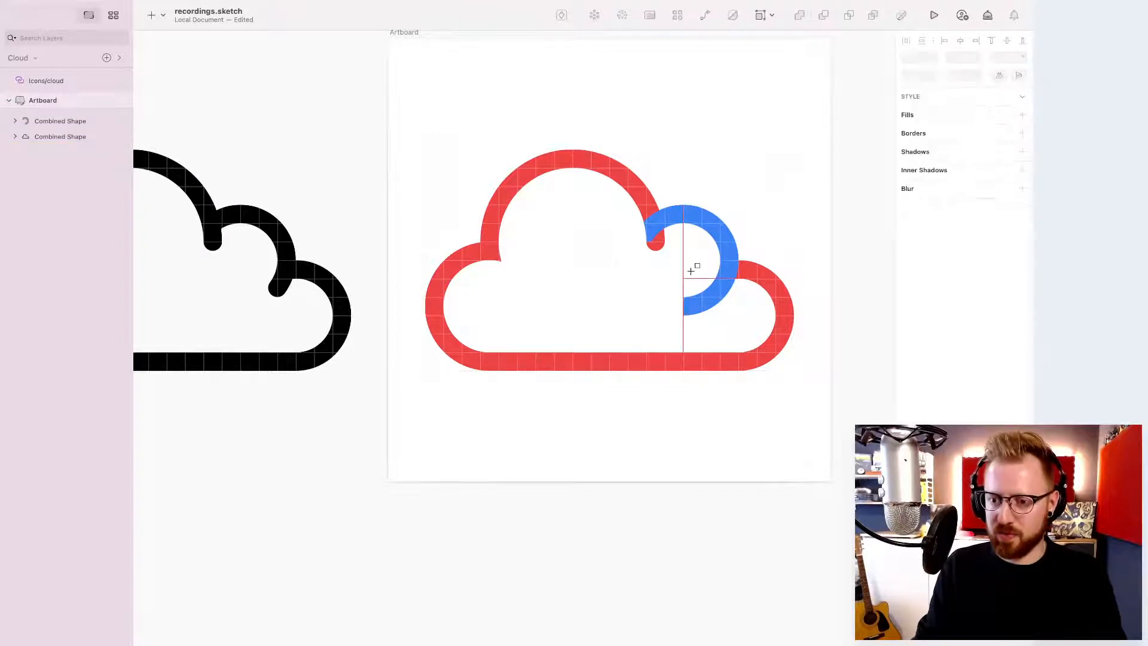
drag(683, 278, 738, 334)
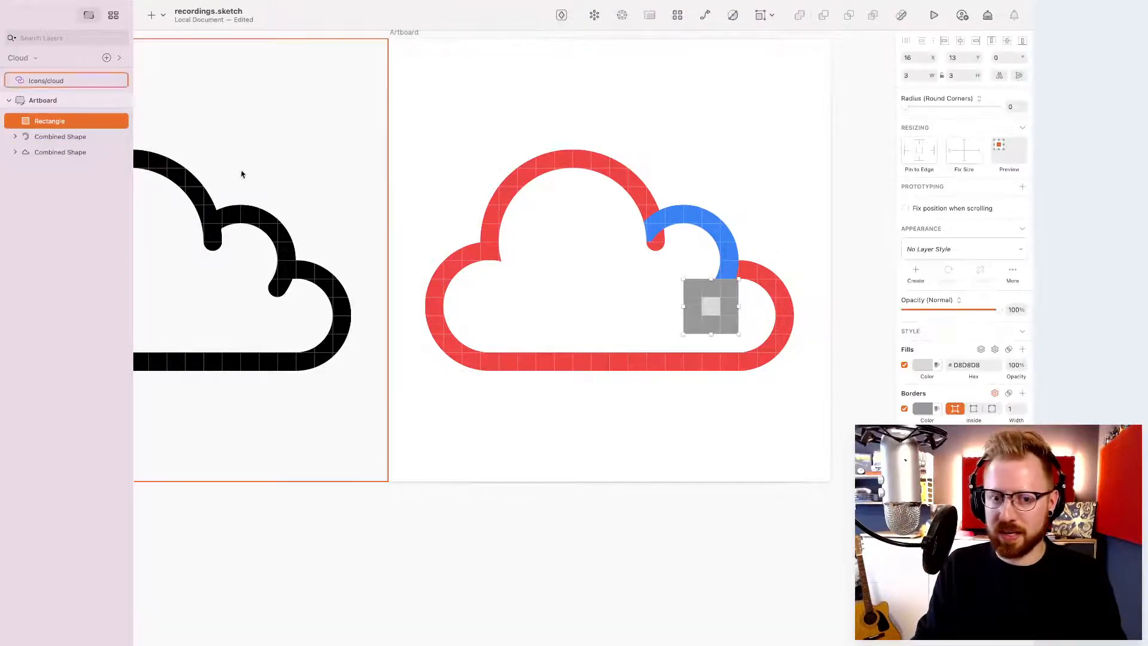
shift+click(726, 238)
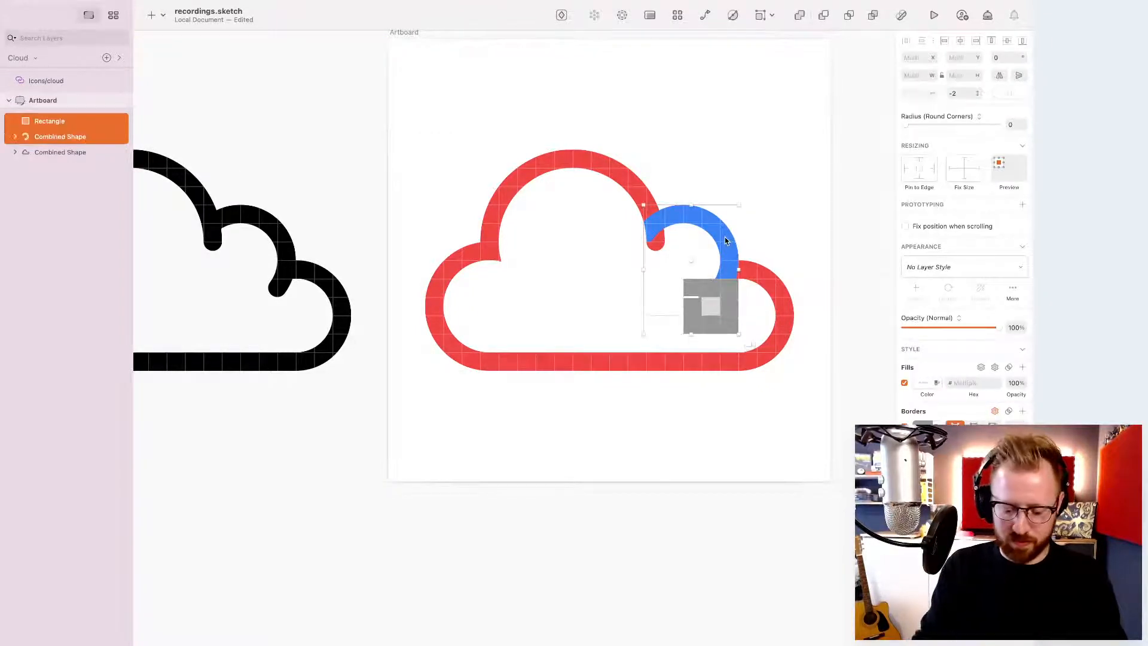
key(super+alt+s)
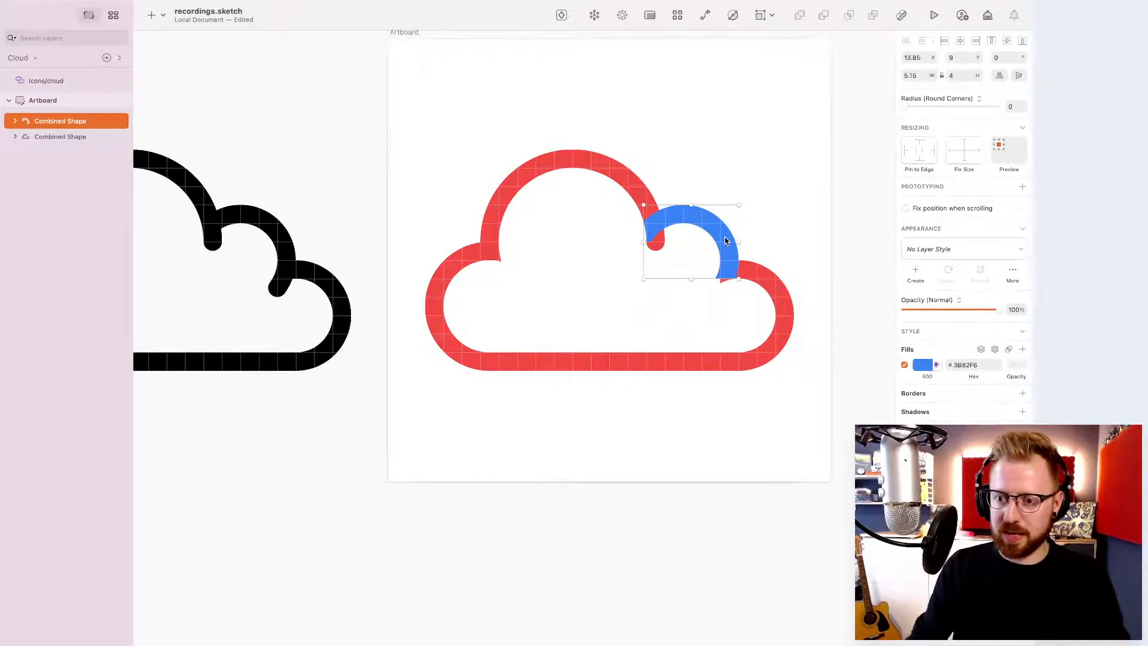
click(835, 292)
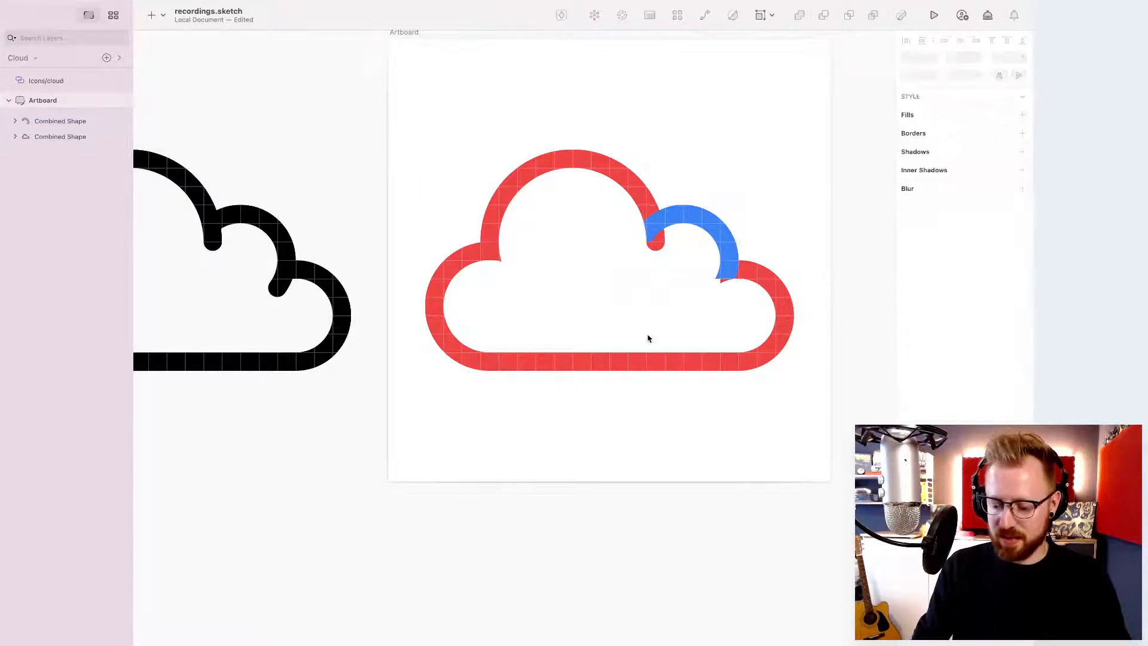
- Subtract a 2 × 1 rectangle at X 17, Y 13 from the red shape to trim the tip below the blue arc
scroll(647, 339, up, 5)
scroll(648, 336, right, 5)
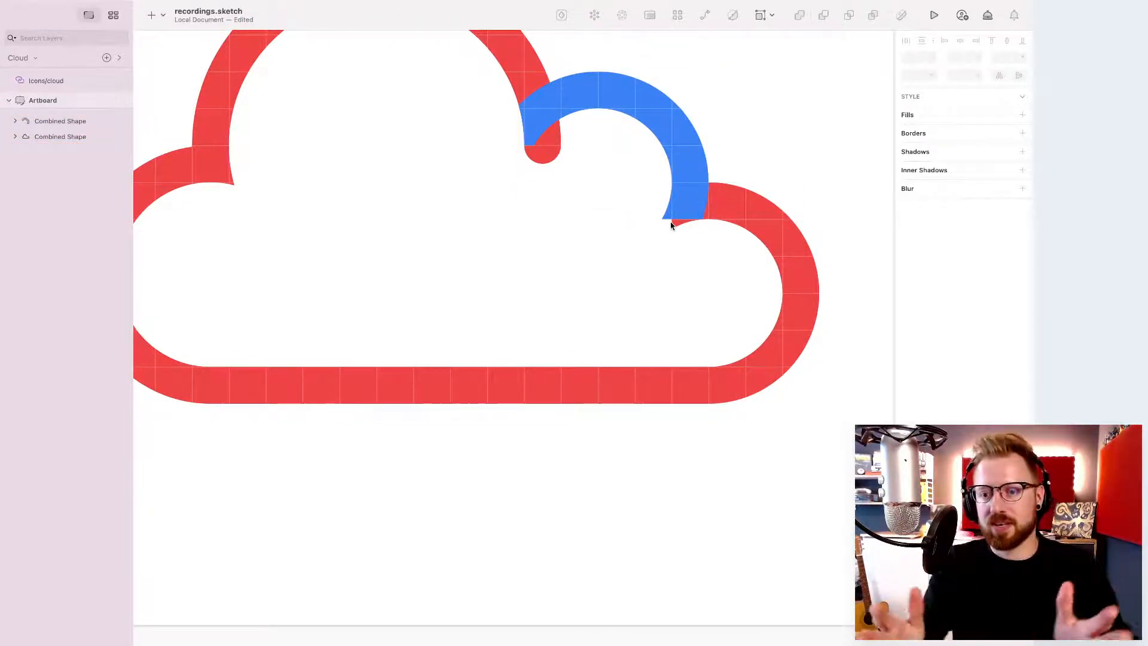
key(r)
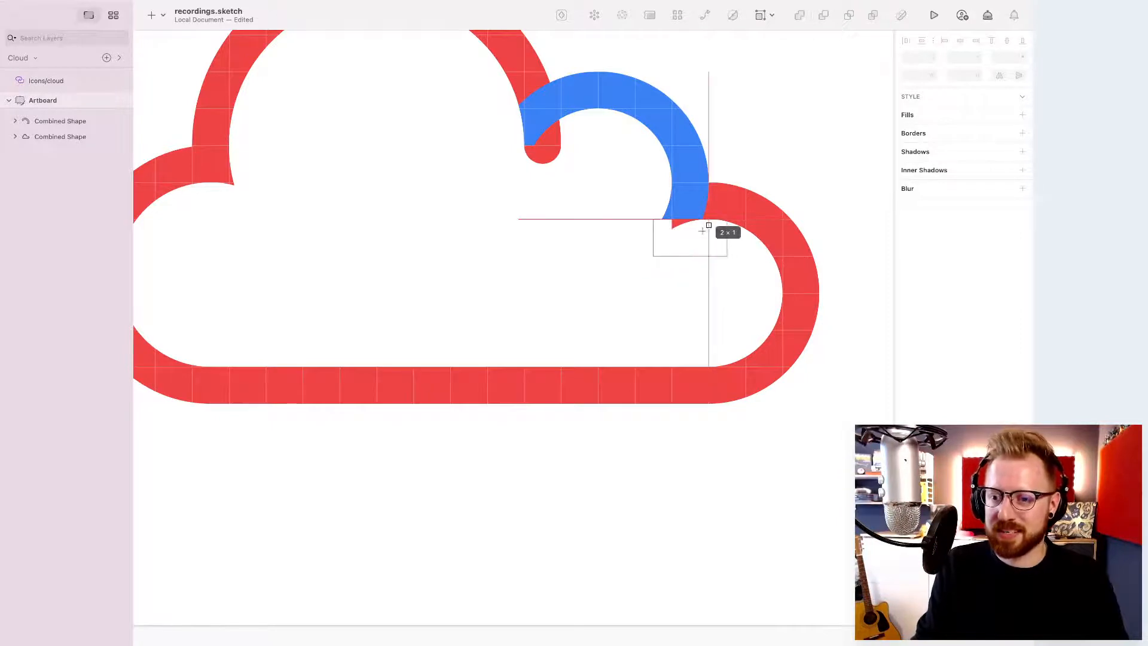
drag(671, 219, 745, 256)
key(Left)
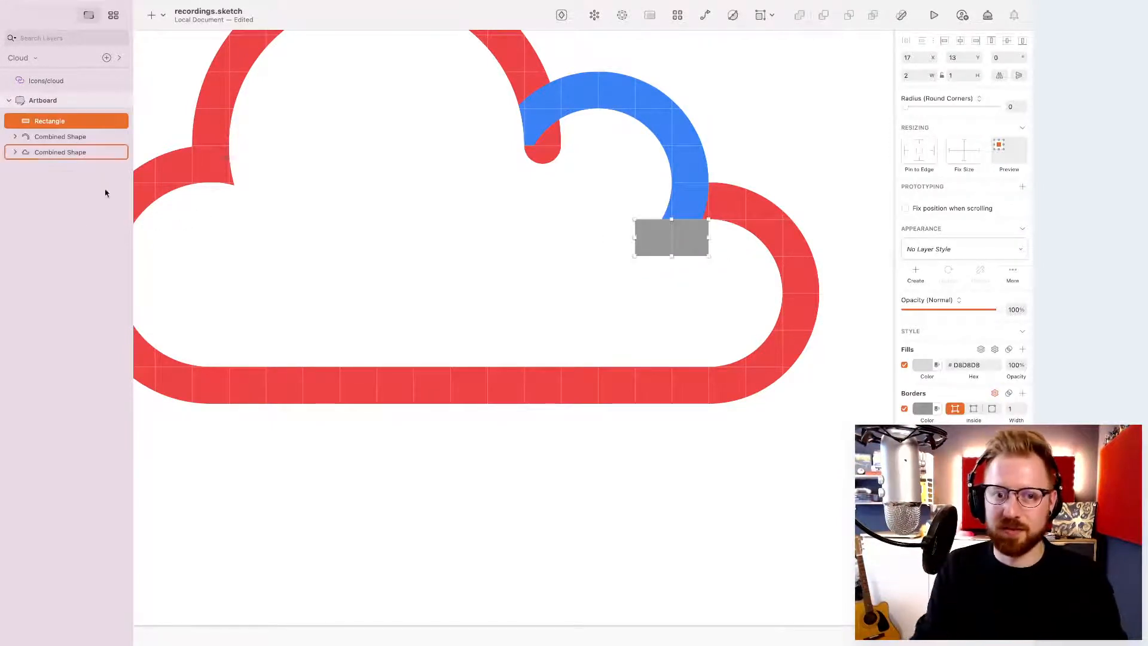
super+click(52, 154)
key(super+alt+s)
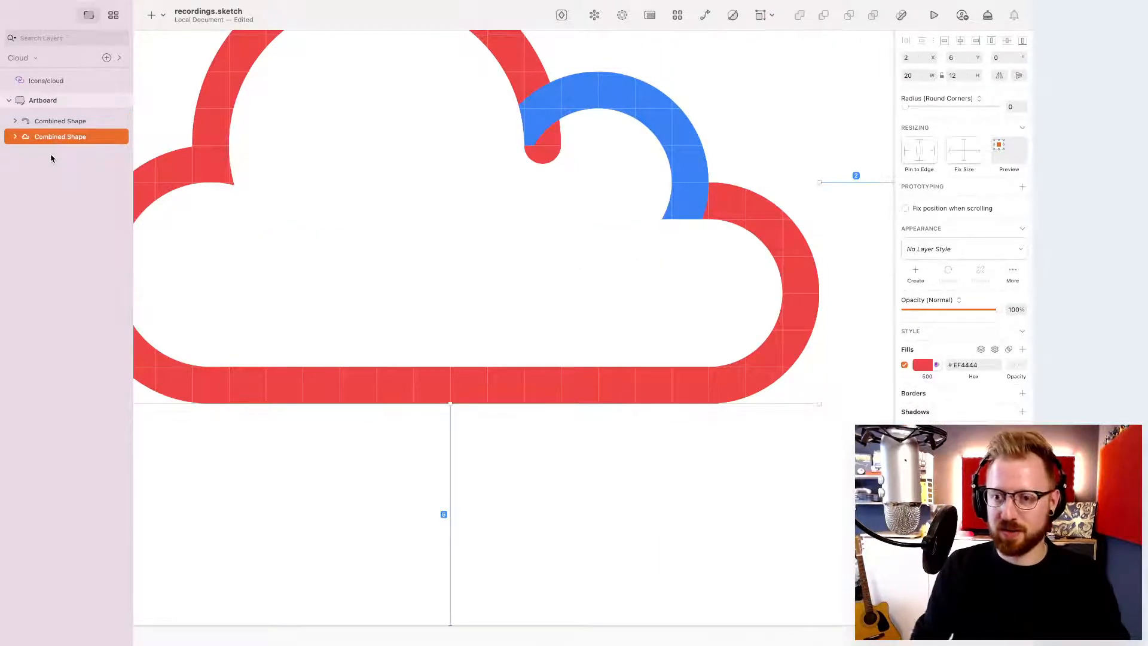
click(817, 189)
- Union the blue arc with the red cloud shape to form a single combined cloud
key(super+1)
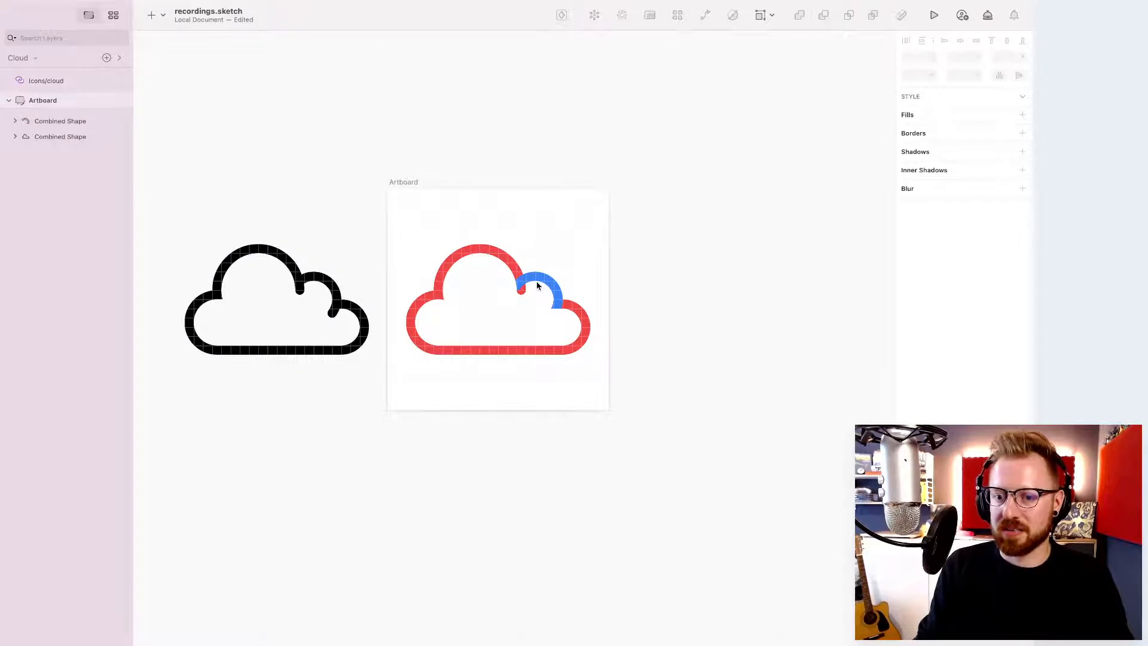
click(537, 281)
shift+click(508, 263)
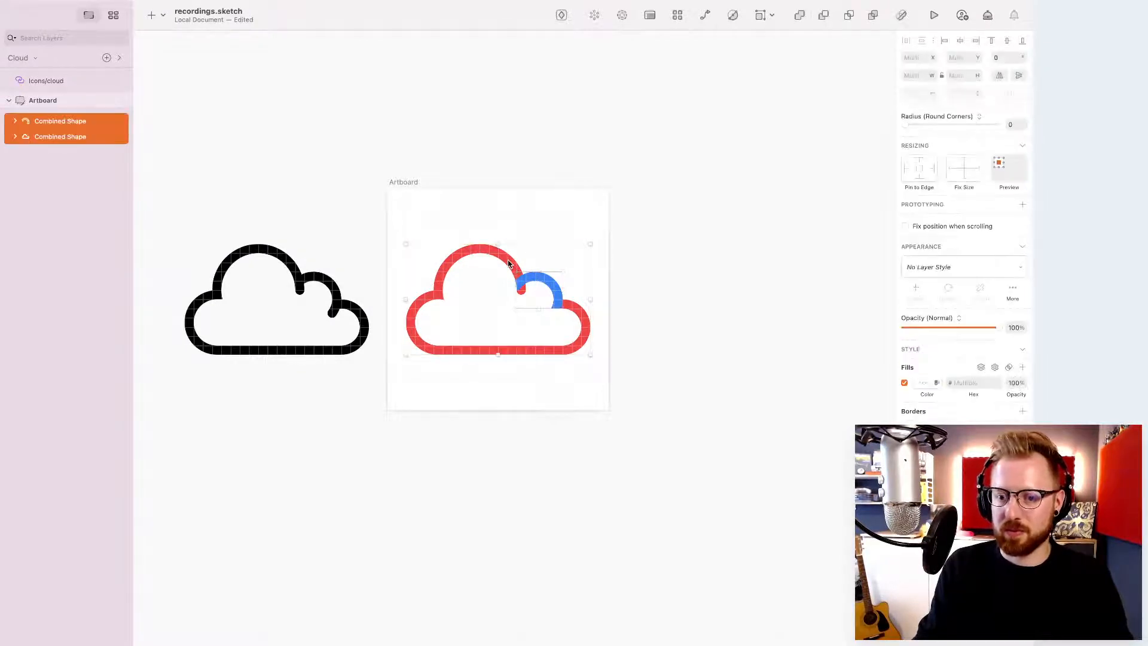
key(super+alt+u)
click(677, 357)
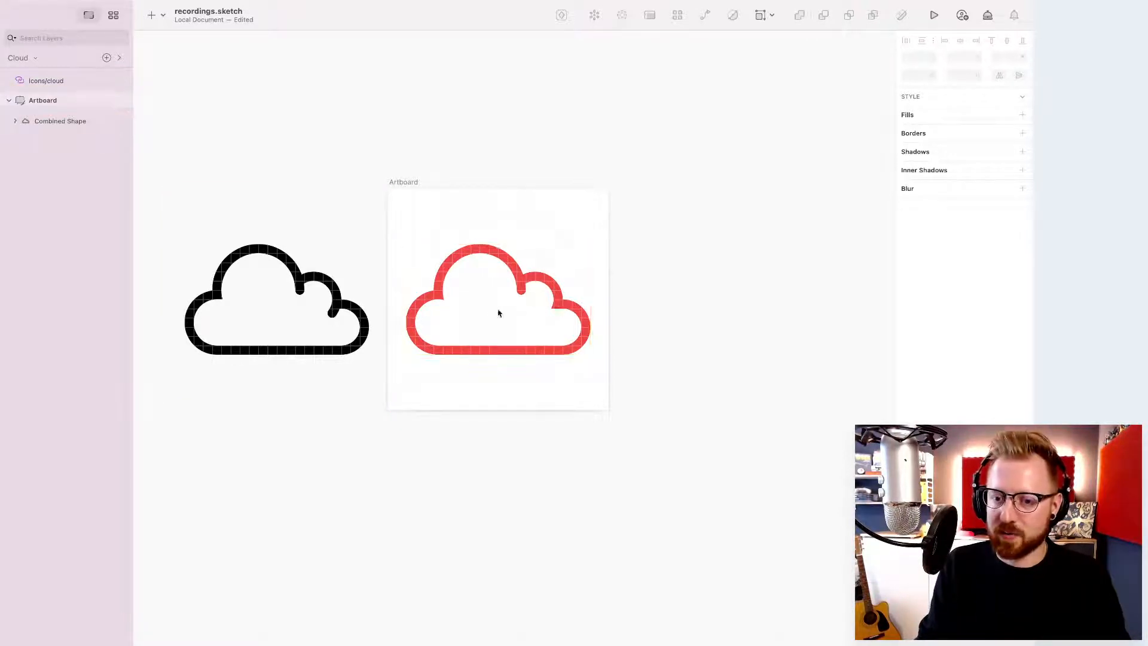
- Undo the final union and both rectangle trims so the blue arc and red cloud are separate, untrimmed shapes
key(super+z)
key(super+z)
key(super+z)
key(super+z)
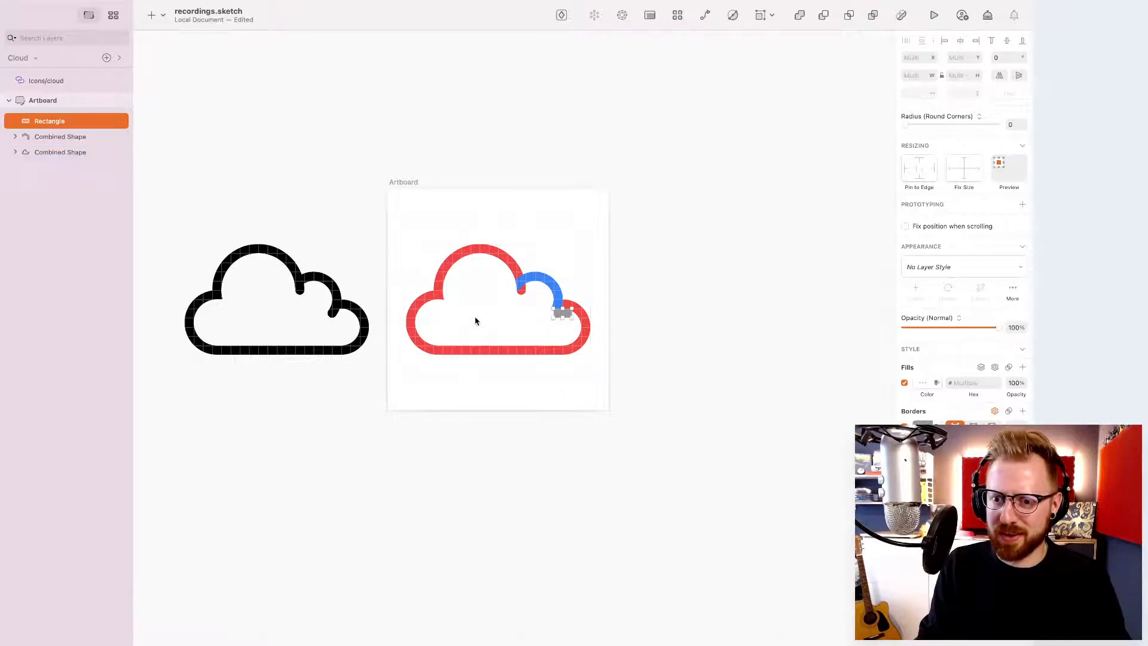
key(super+z)
key(super+z)
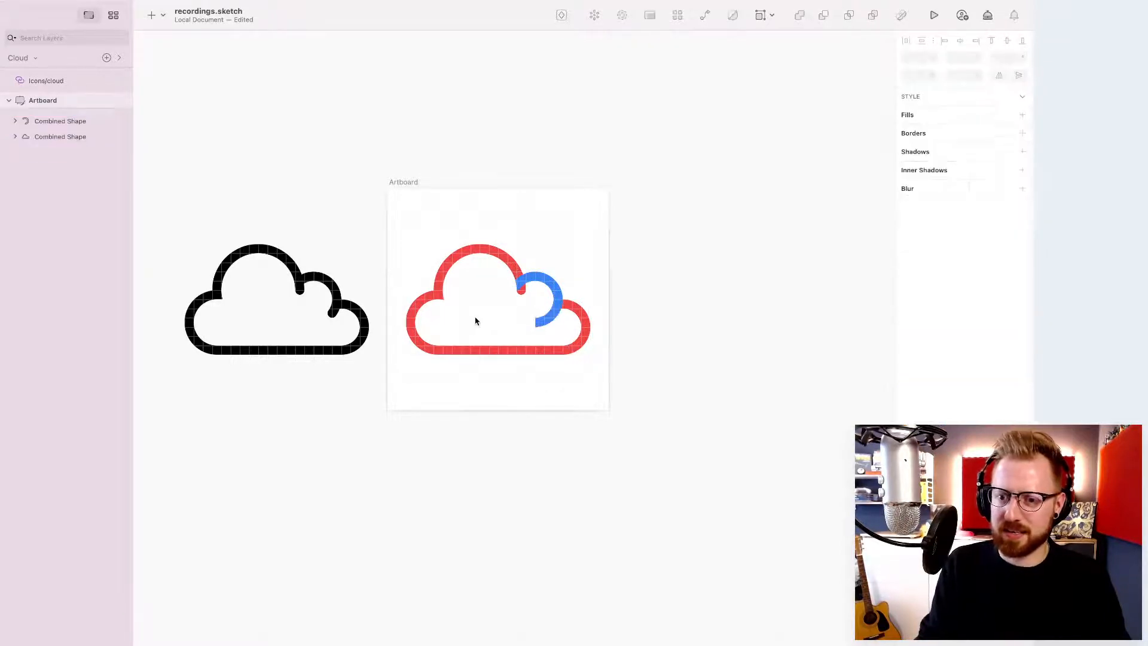
- Draw a 1 × 1 oval inside the blue arc at X 15, Y 12
click(551, 300)
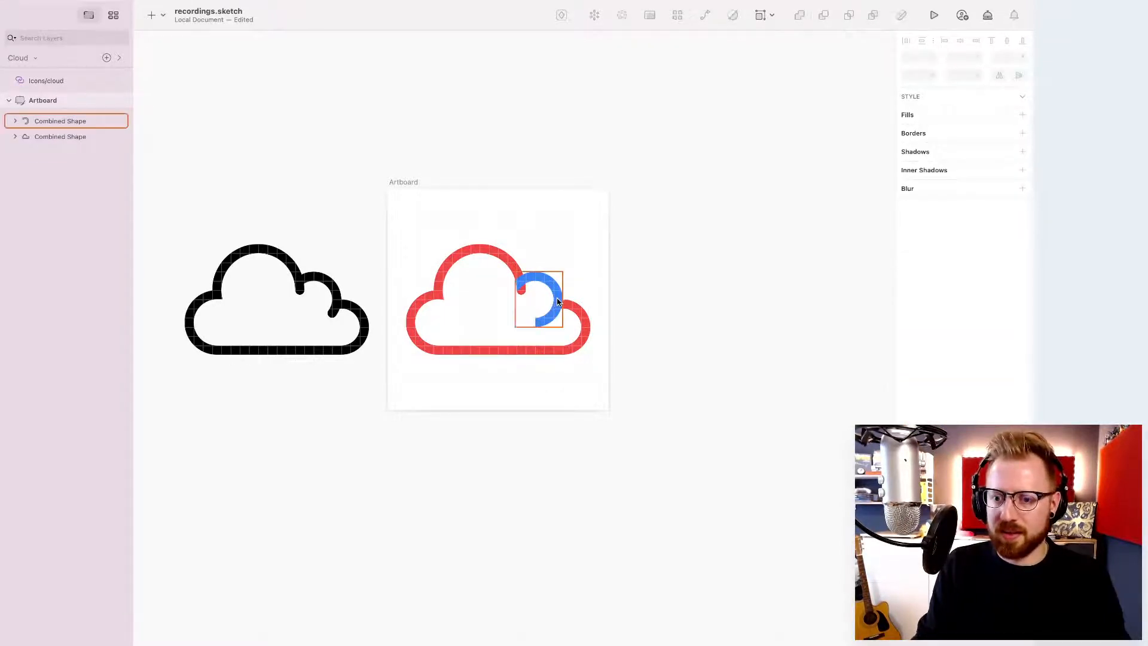
scroll(556, 302, up, 2)
key(super+2)
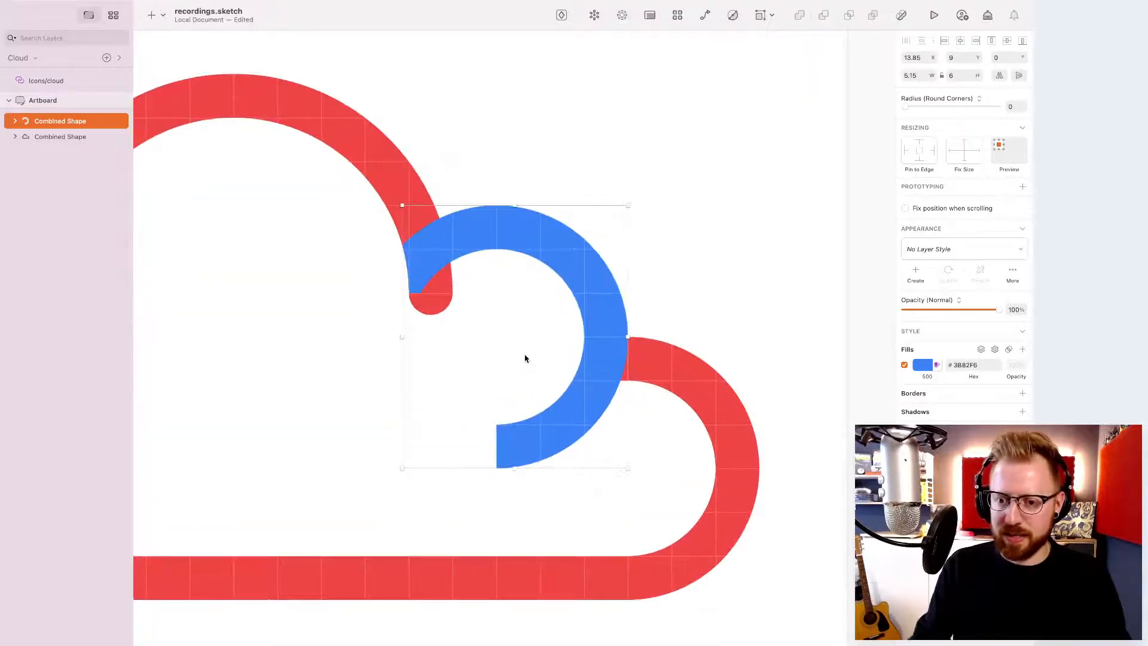
key(o)
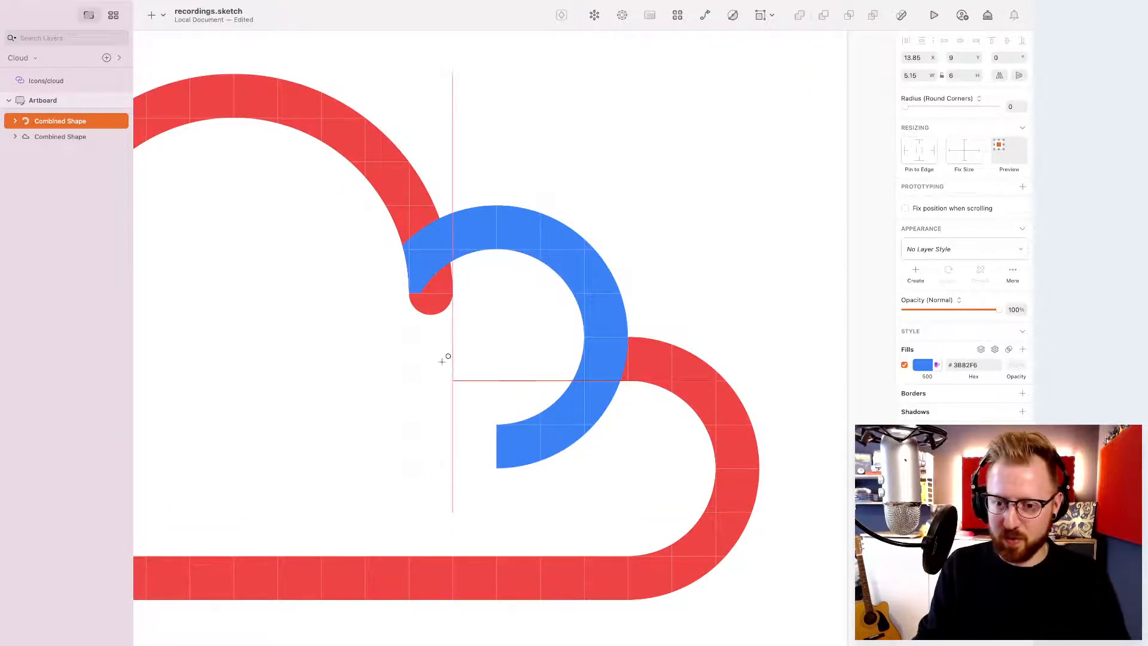
drag(453, 337, 484, 384)
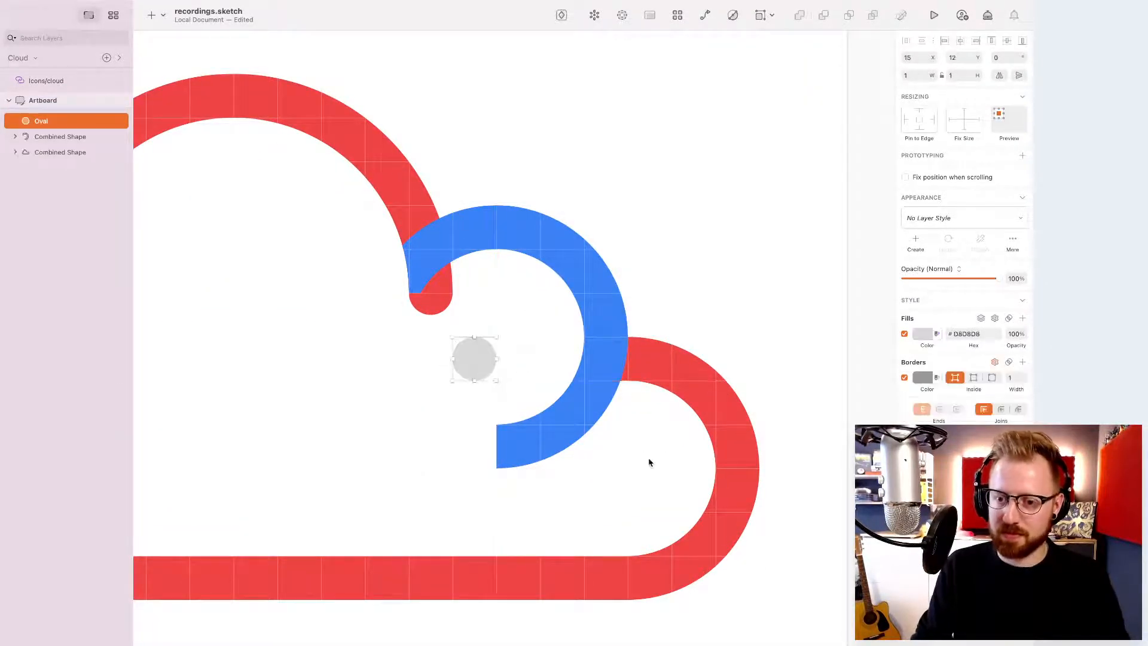
- Move the small grey oval onto the blue arc's lower part at X 17, Y 13
key(Right)
key(Right)
key(Down)
key(Right)
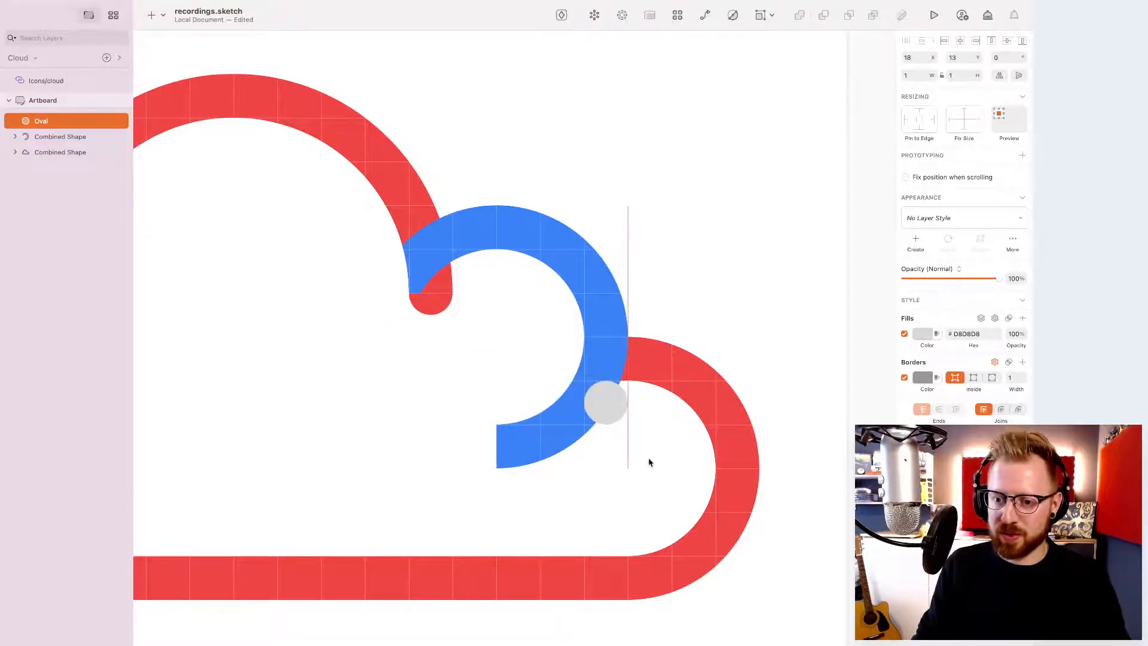
key(Left)
key(Down)
key(Right)
key(Up)
key(Left)
key(Down)
key(Up)
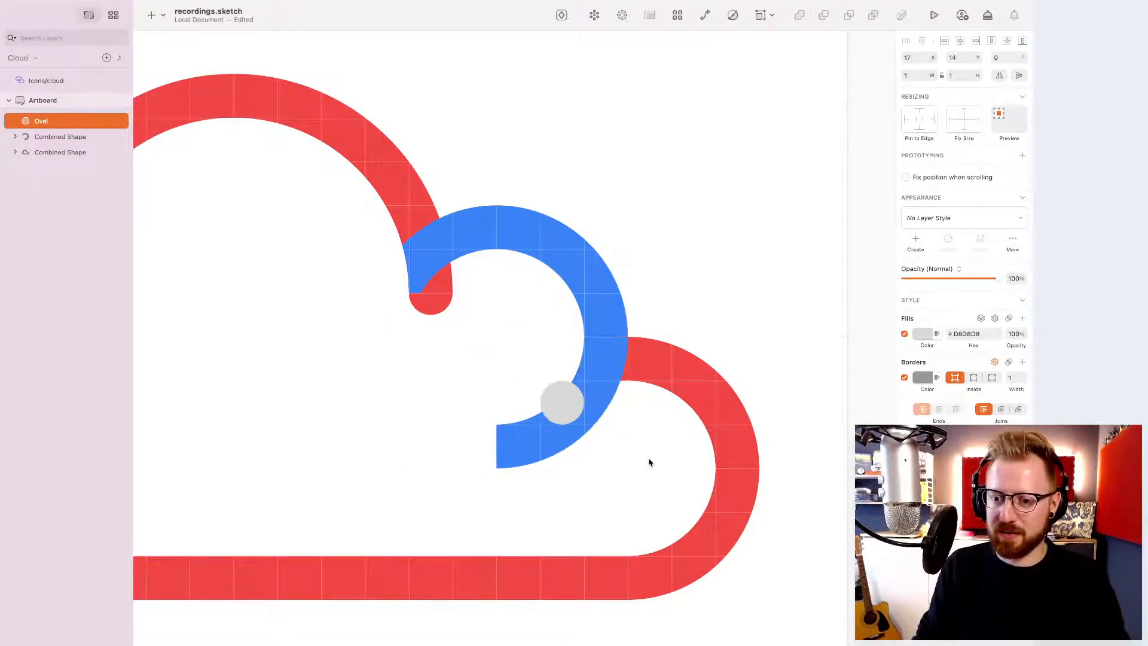
key(Up)
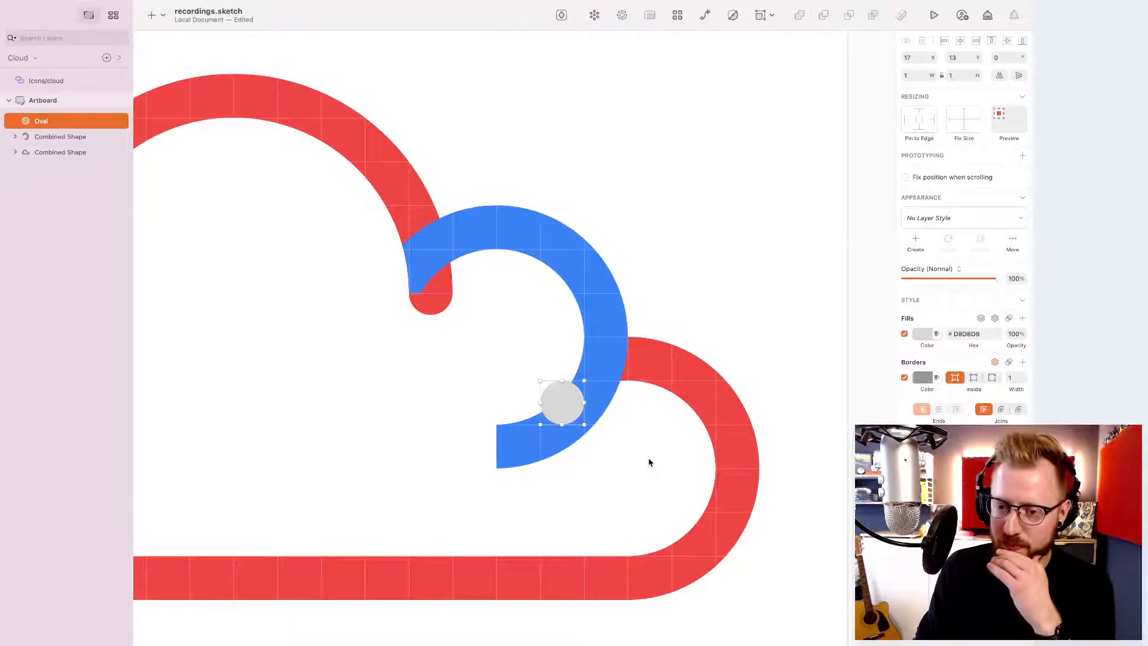
key(Down)
key(Up)
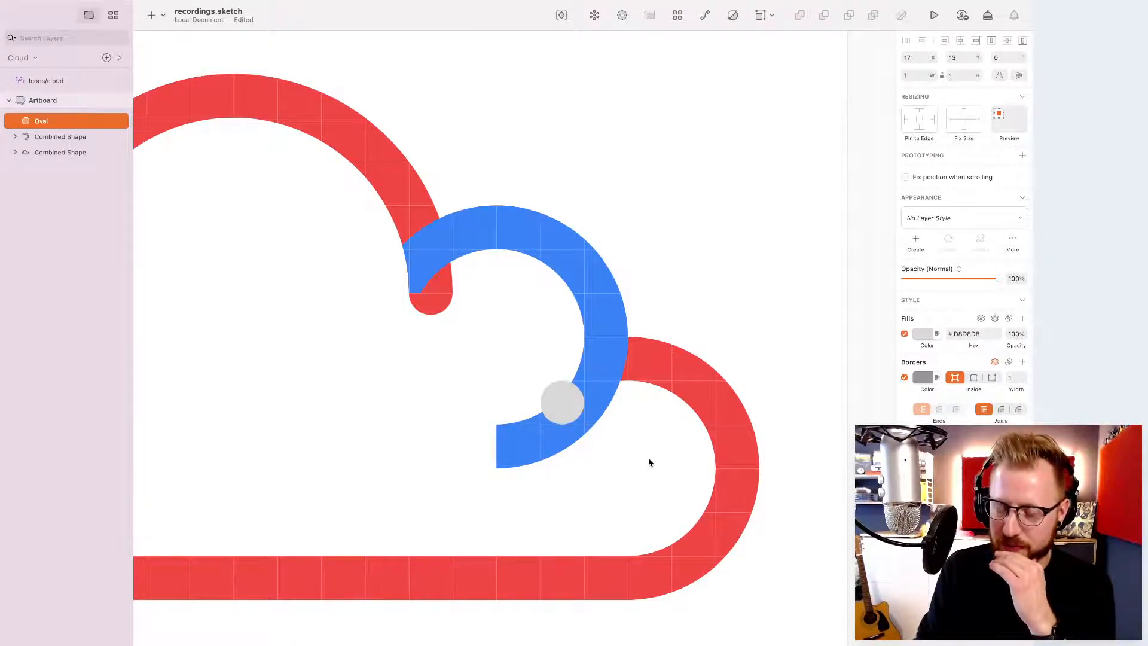
- Try the oval at other spots along the blue arc, such as X 18, Y 11, and return it to X 17, Y 13
key(Down)
key(Up)
key(Right)
key(Left)
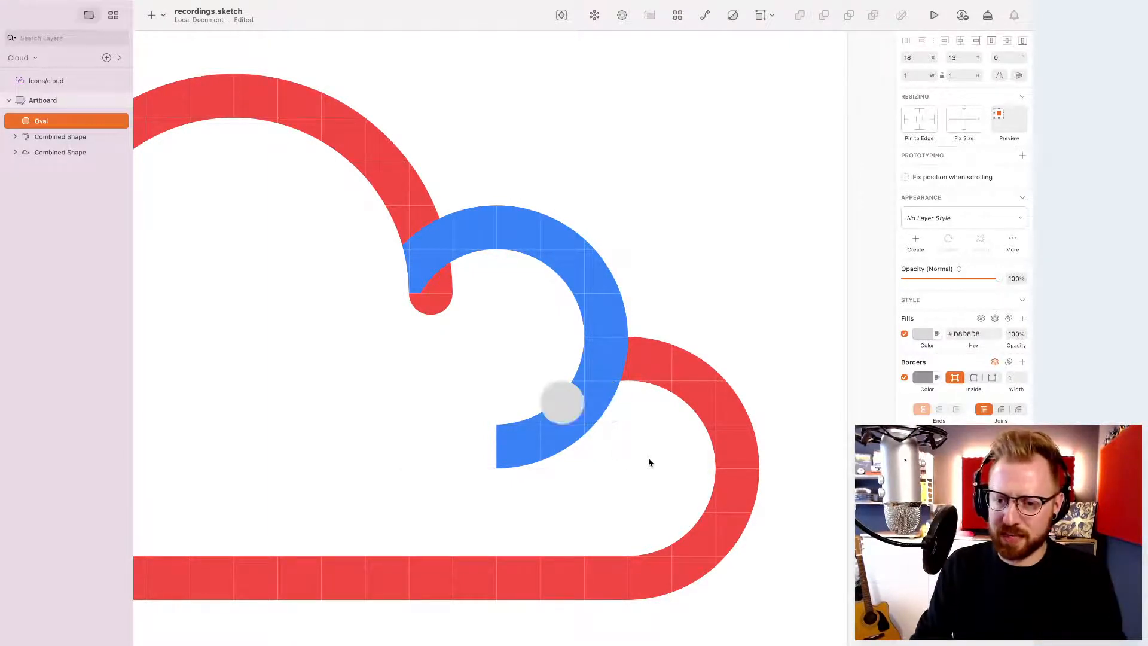
key(Down)
key(Up)
key(Right)
key(Up)
key(Up)
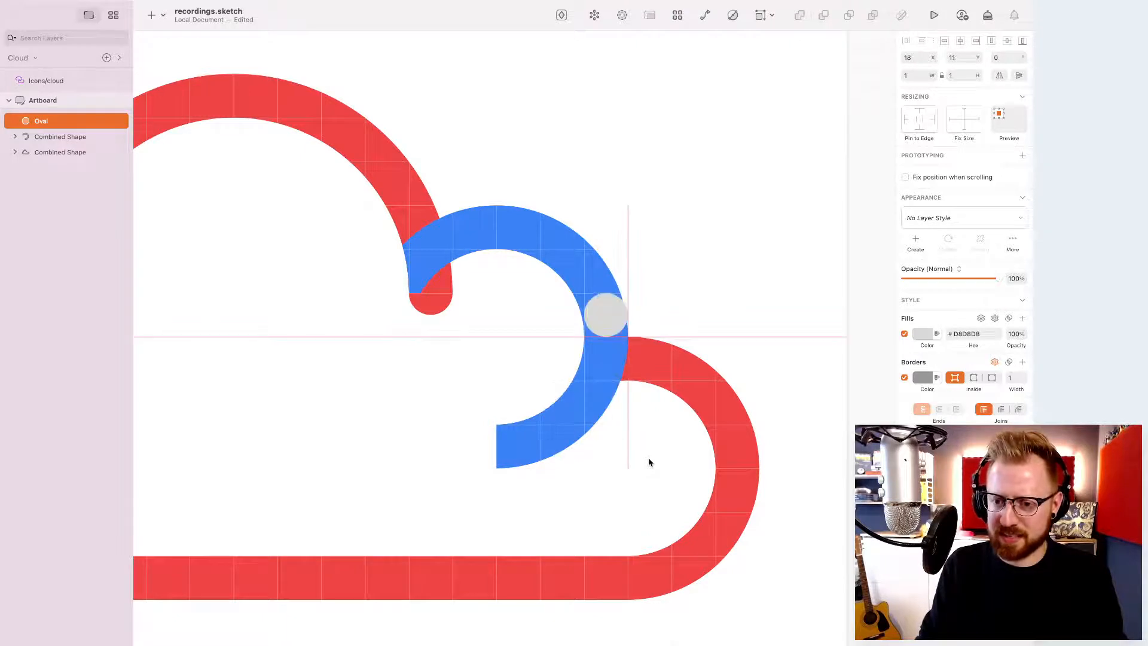
key(Down)
key(Up)
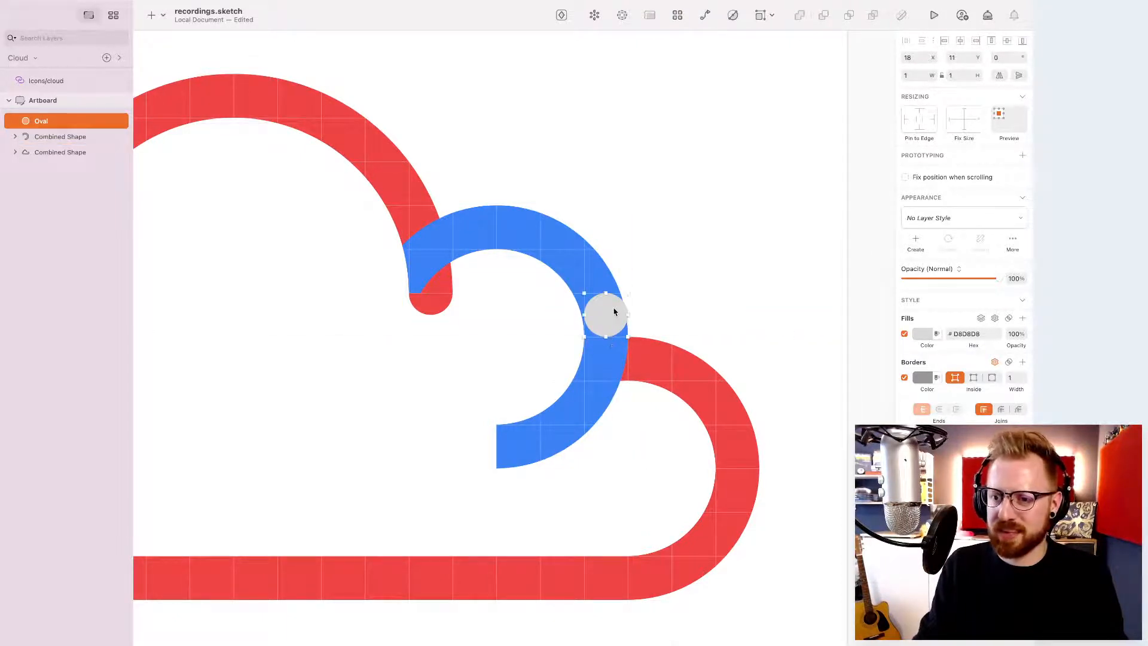
drag(614, 311, 566, 397)
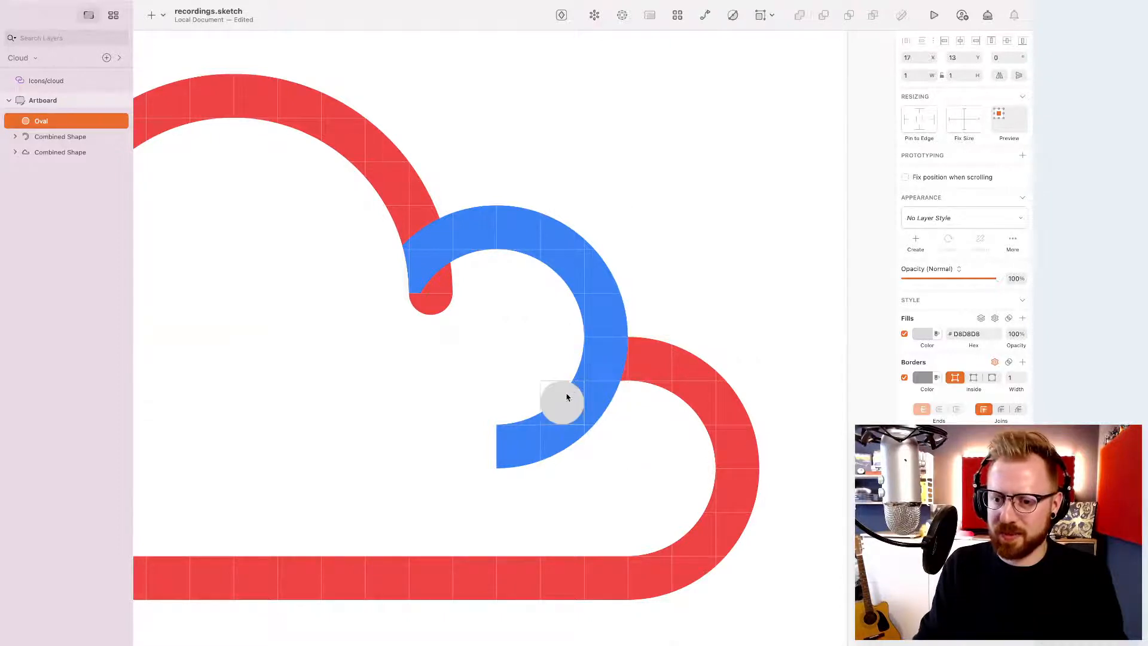
- Set the oval's X position to 17.5
click(920, 56)
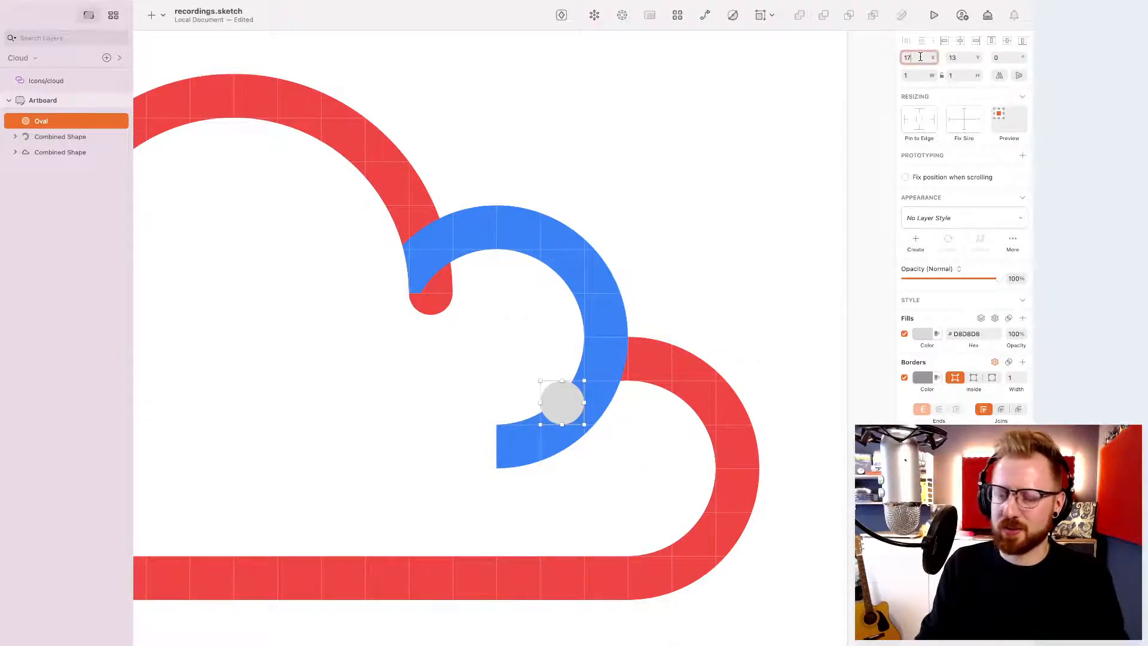
text(.5)
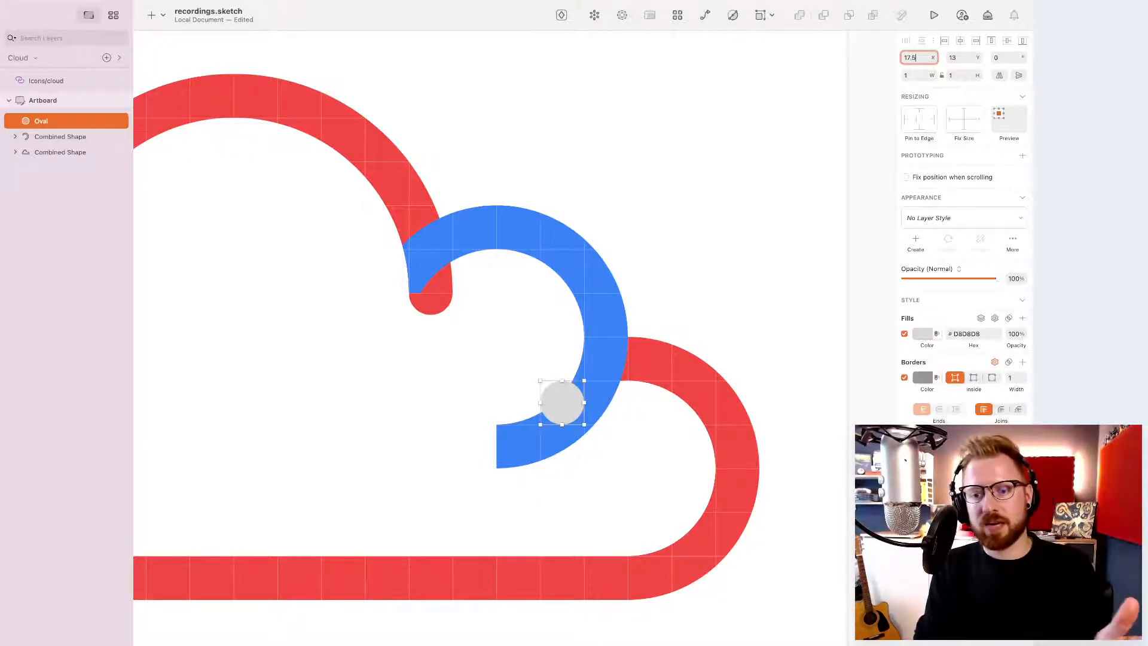
key(Return)
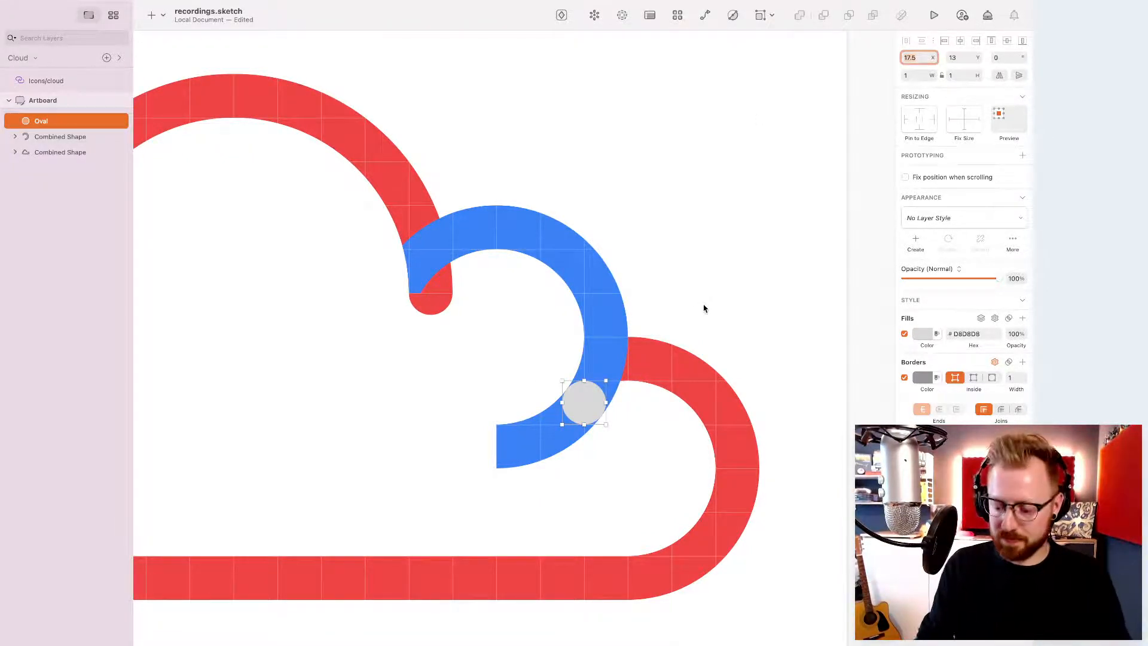
- Examine at high magnification how the grey oval fits between the inner and outer edges of the blue arc
key(super+plus)
key(super+plus)
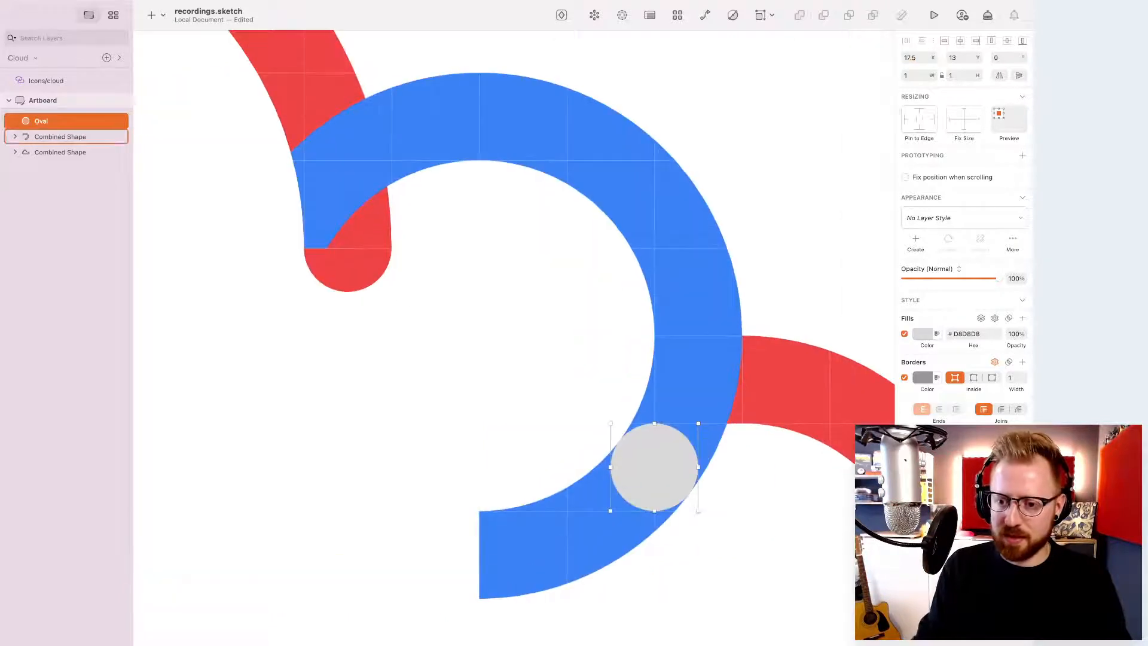
scroll(547, 475, down, 10)
scroll(546, 475, right, 5)
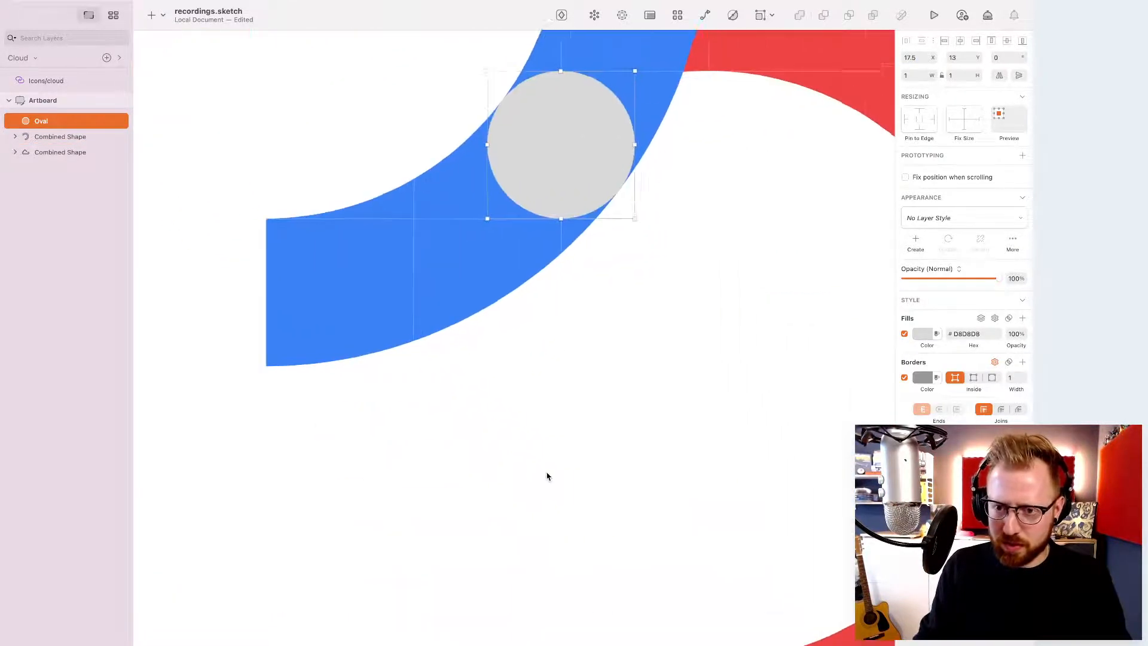
key(alt+super+8)
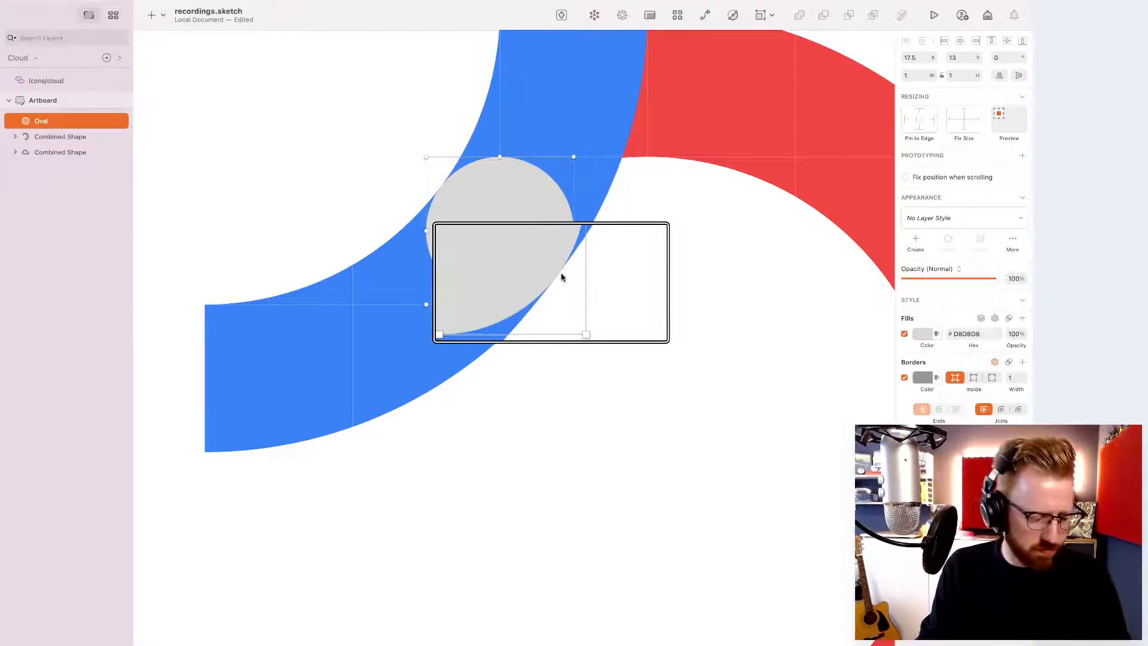
key(super+minus)
key(super+minus)
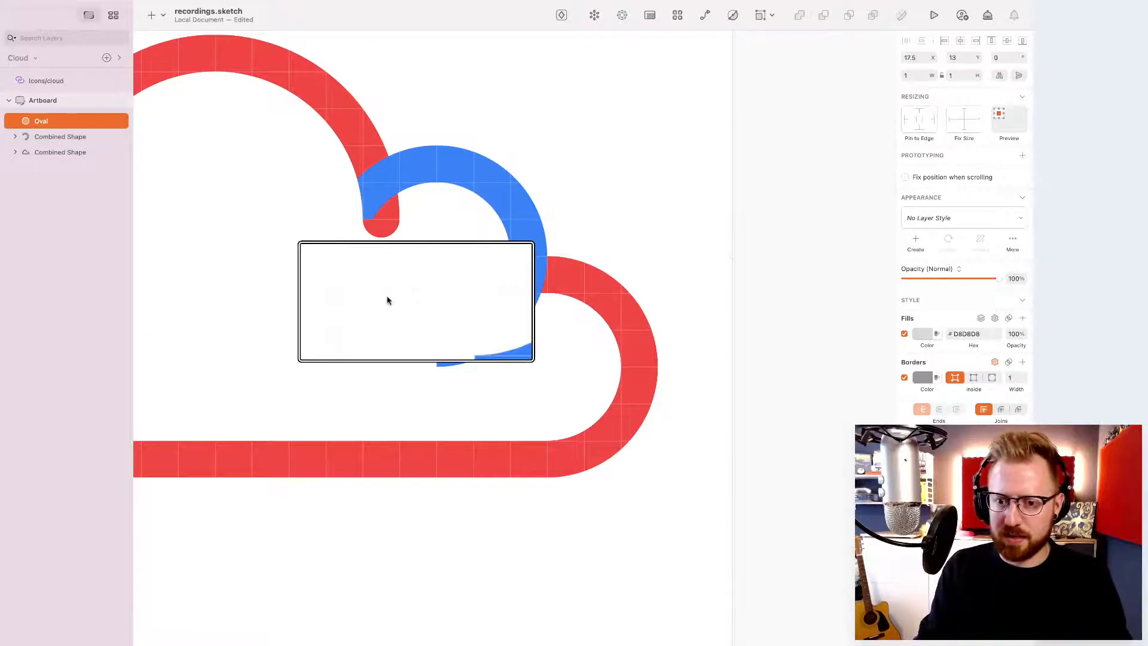
click(387, 300)
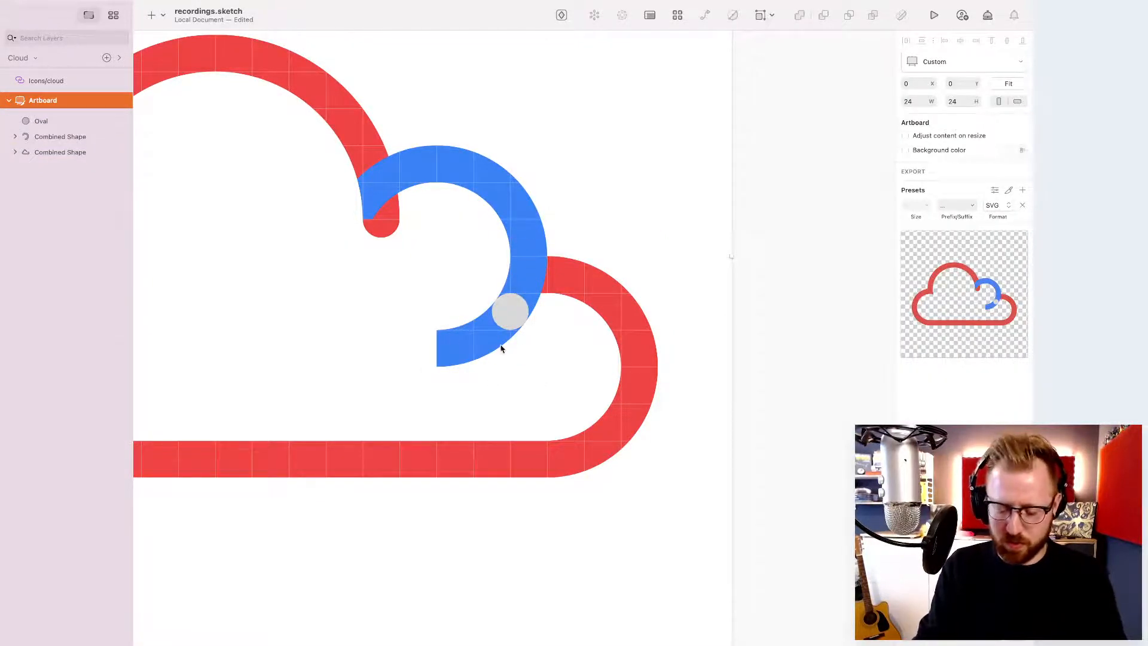
- Draw a 2 × 2 rectangle over the blue arc's lower end and place it at X 16, Y 14
key(r)
drag(436, 292, 507, 377)
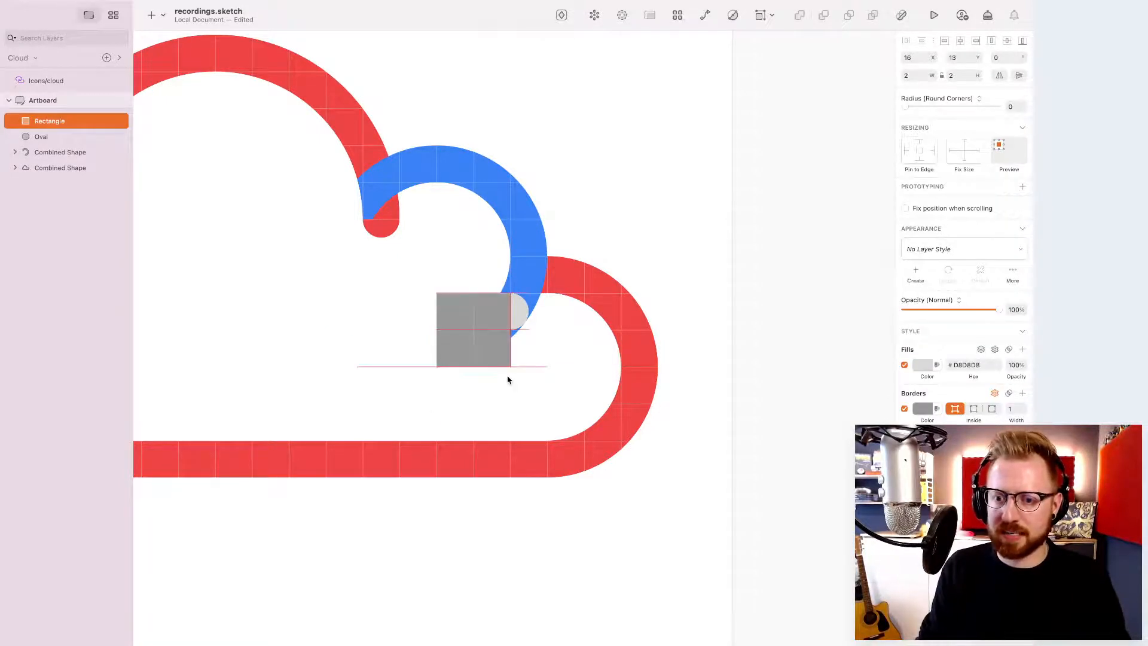
key(super+plus)
key(super+plus)
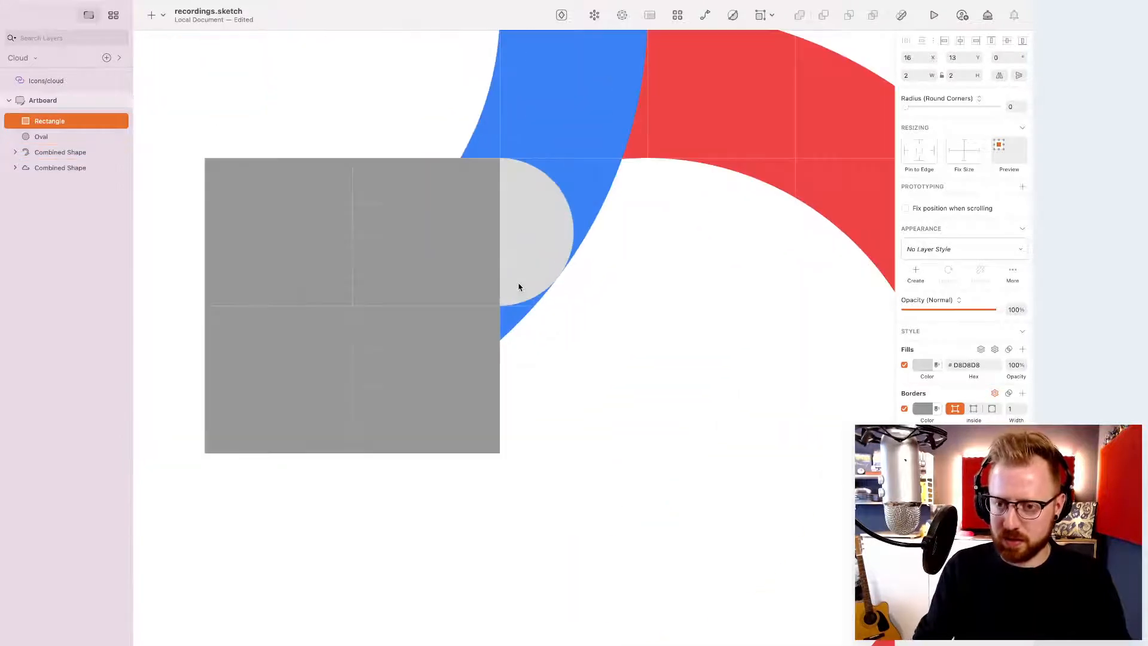
key(Down)
key(Right)
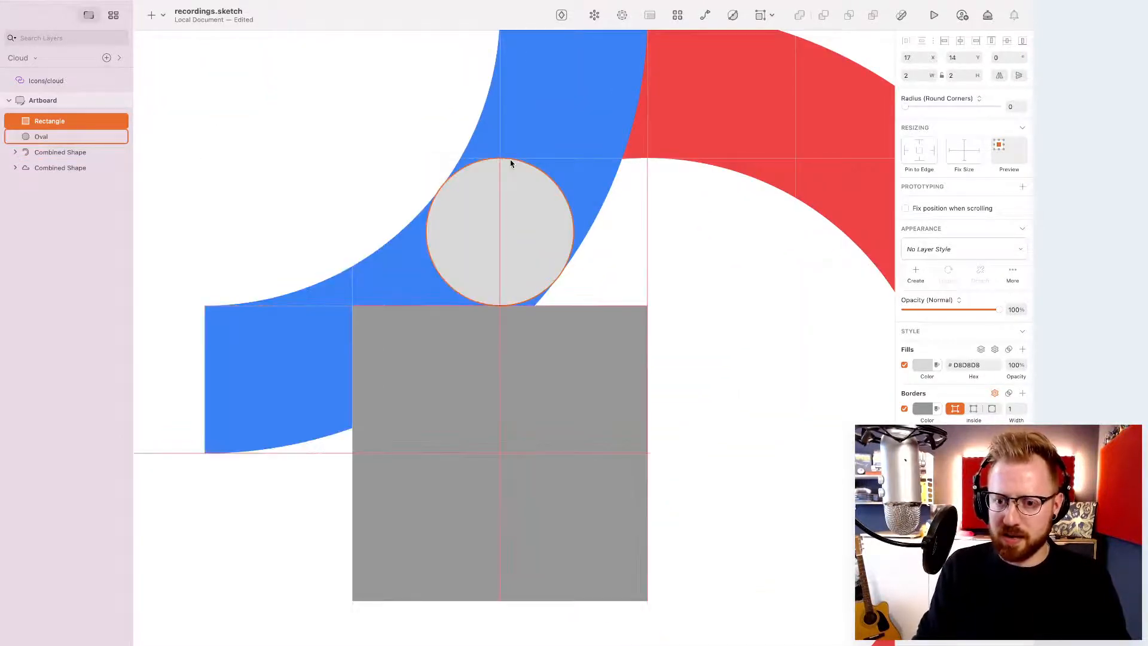
key(Up)
key(Left)
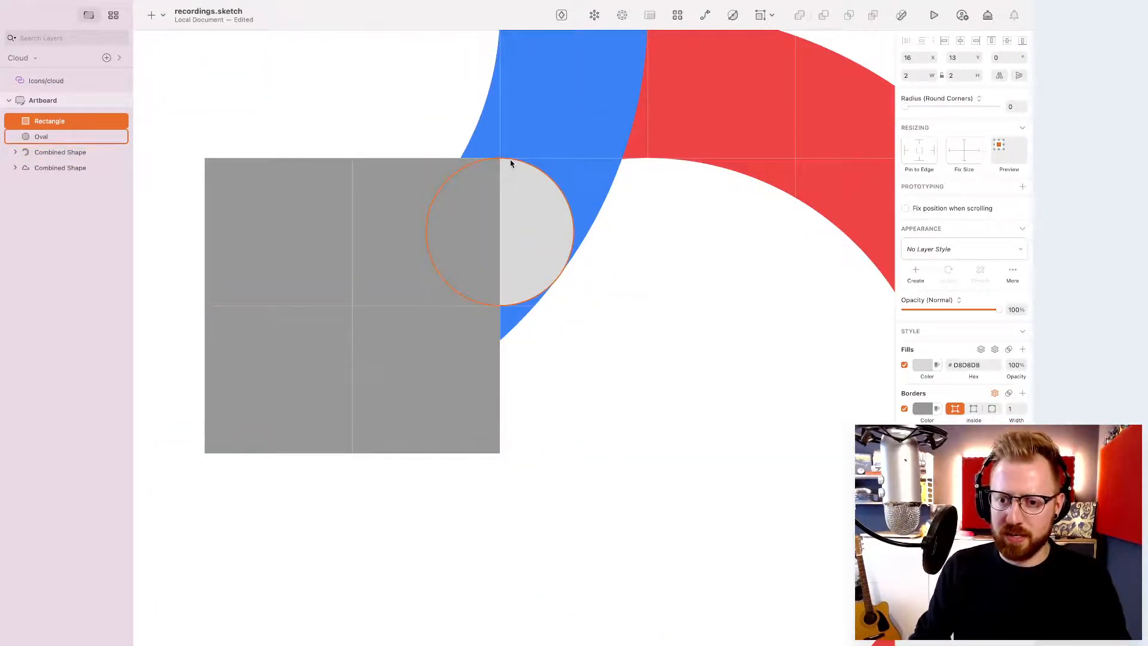
key(Down)
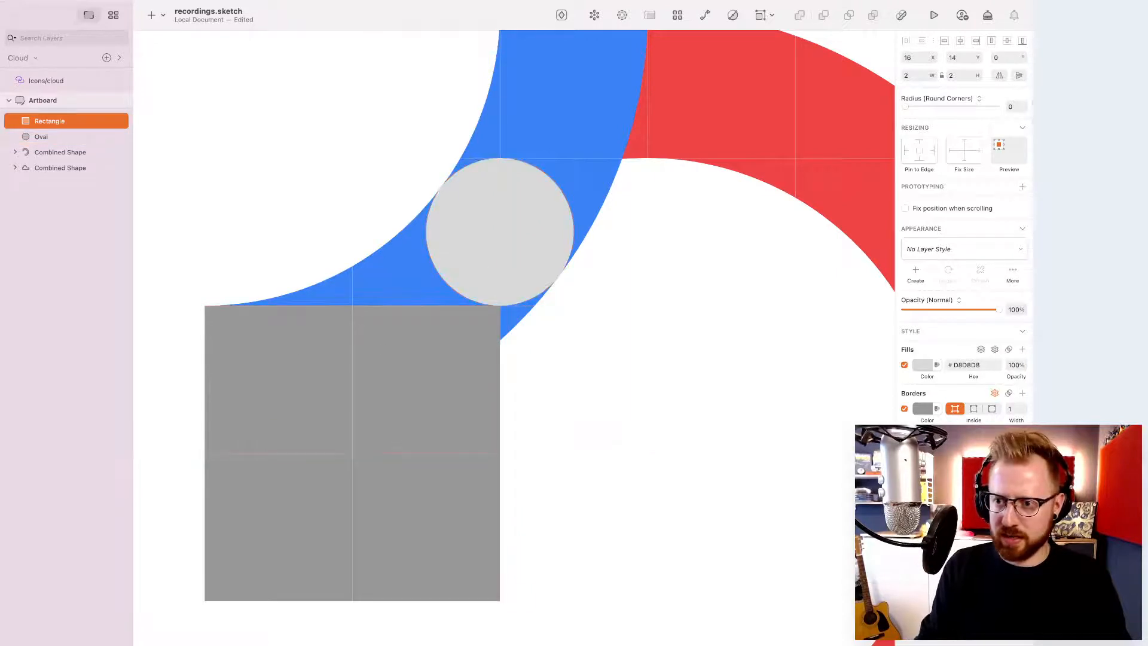
- Set the rectangle's position to X 16.5, Y 13.5 so it covers the lower half of the grey oval
click(960, 58)
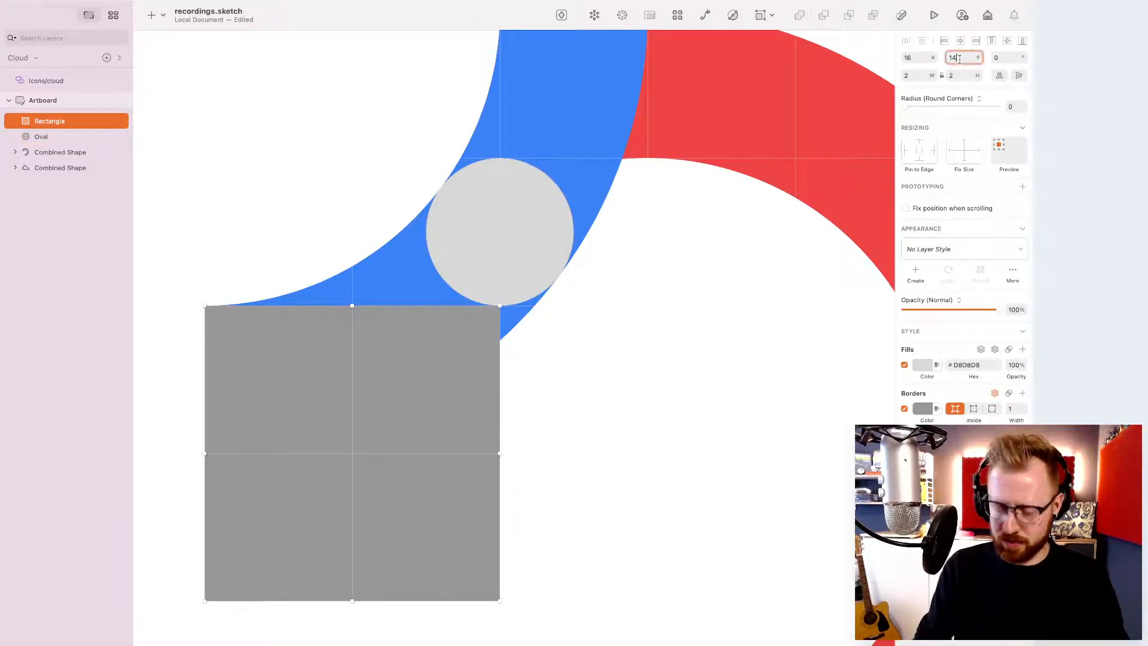
text(3.5)
key(Return)
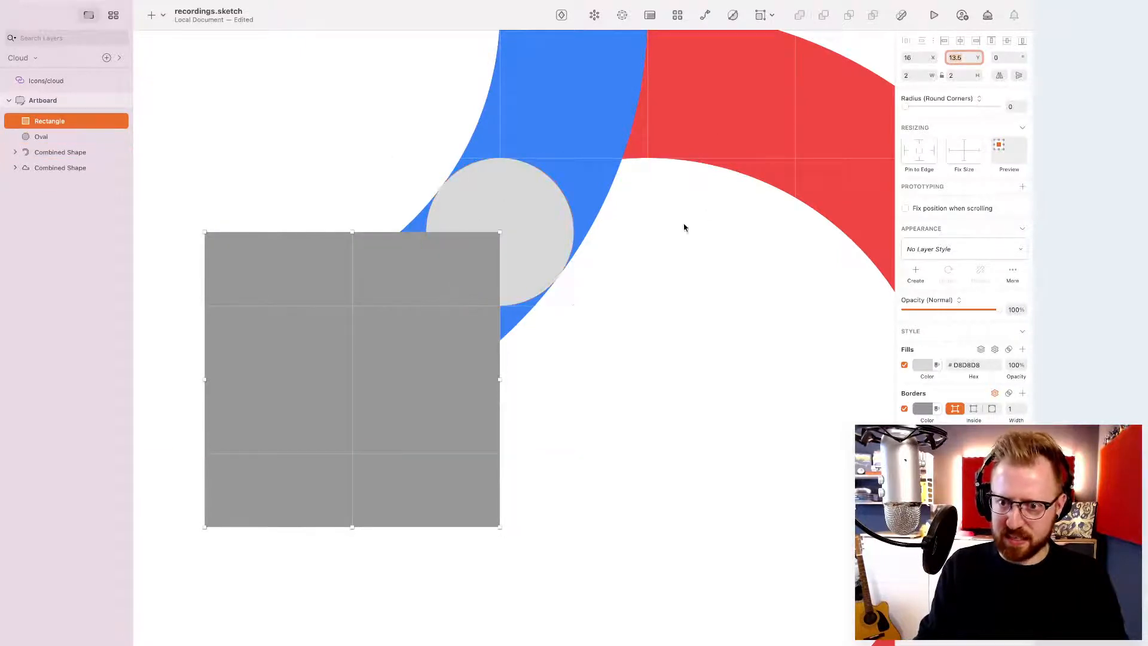
click(921, 57)
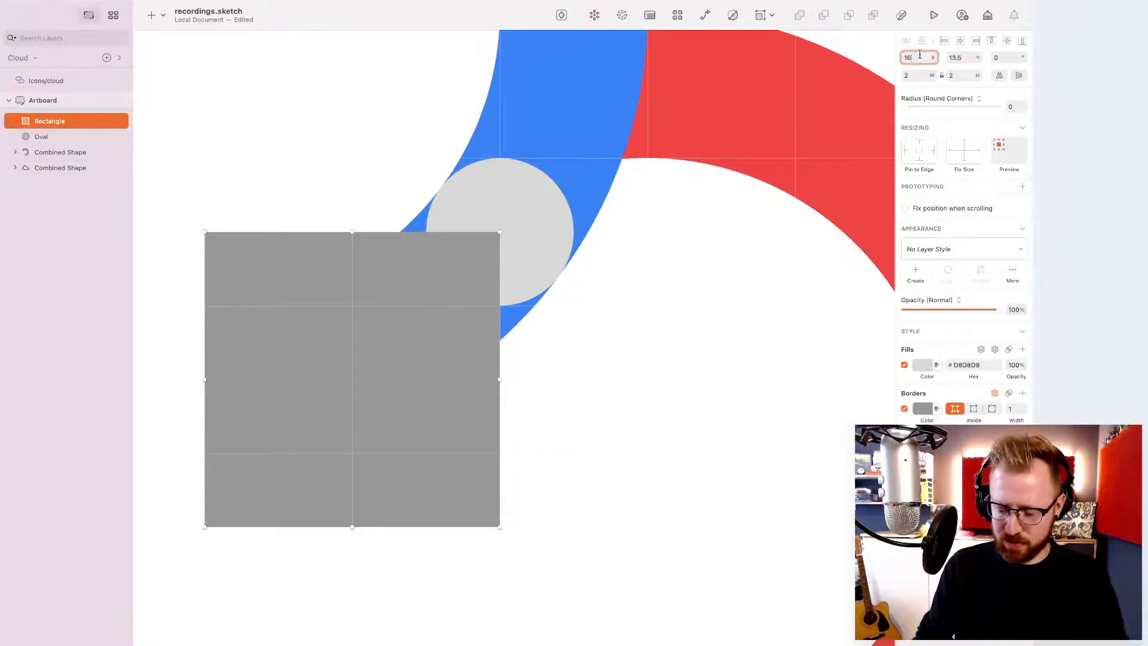
text(.5)
key(Return)
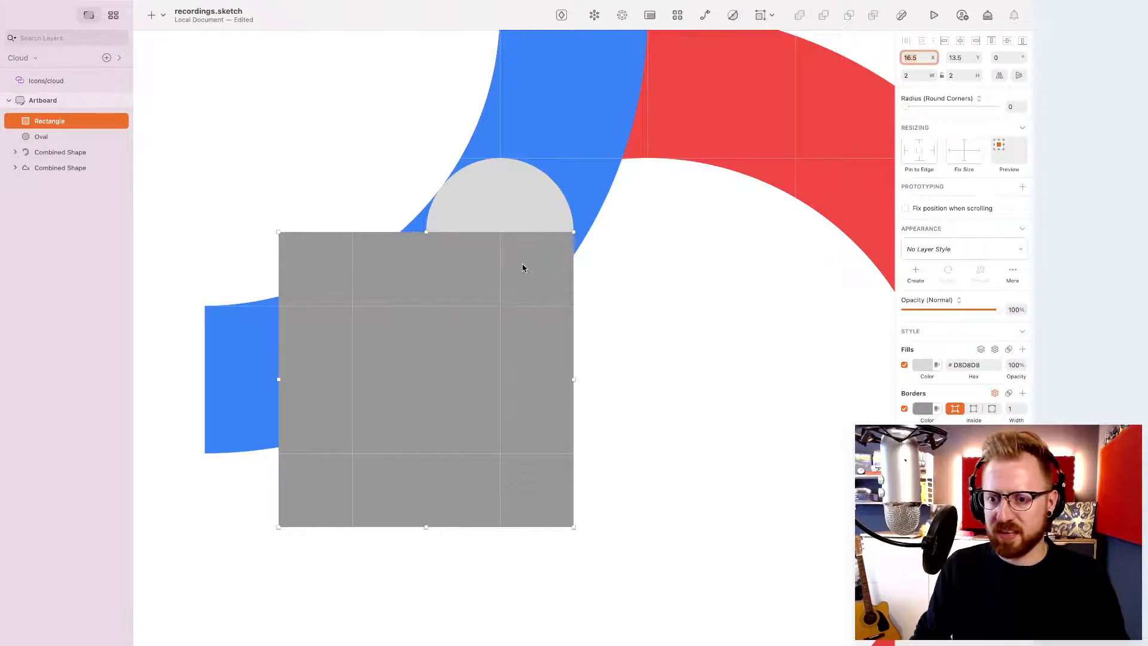
key(Down)
key(Up)
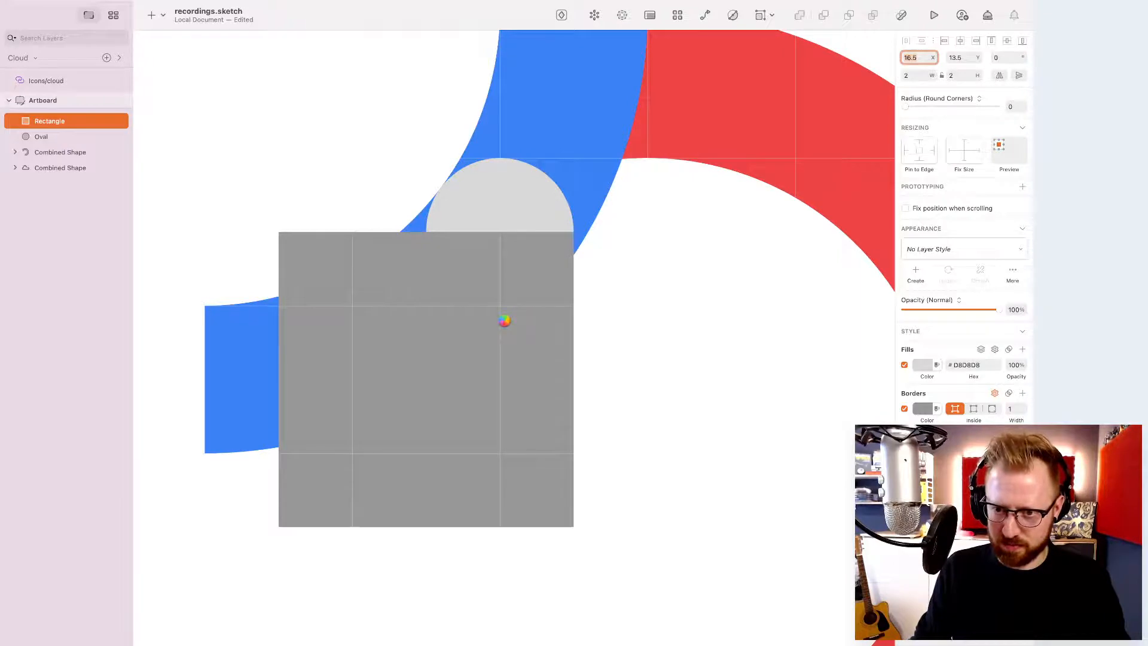
key(Escape)
key(Down)
key(Down)
key(Escape)
key(Down)
key(Up)
key(Up)
key(Up)
key(Up)
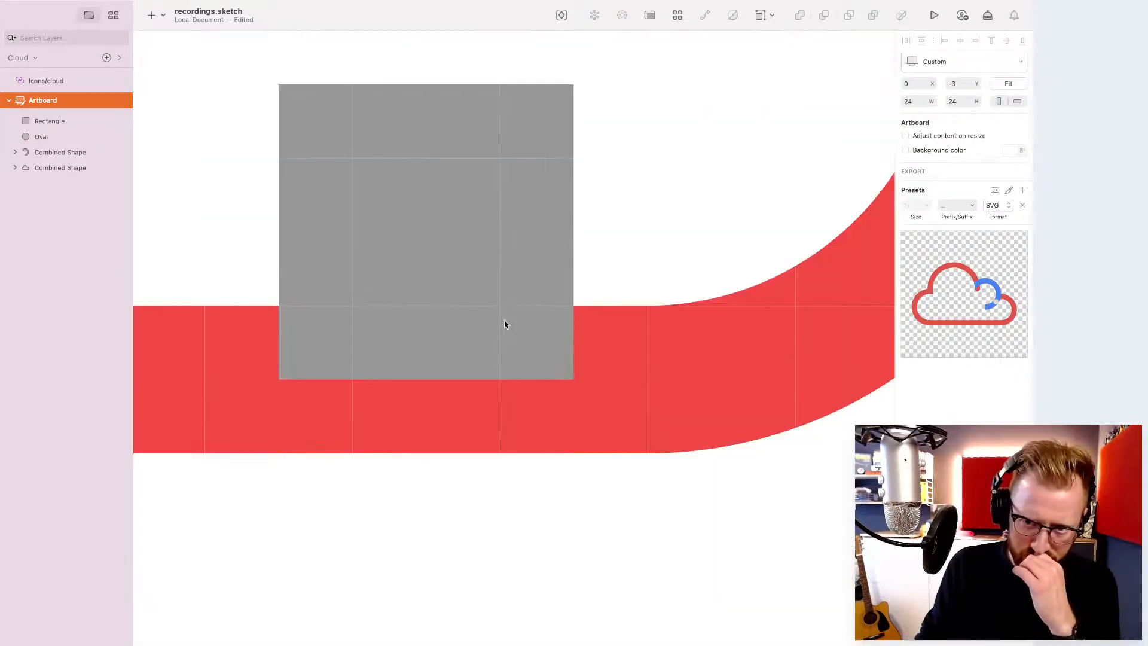
scroll(504, 324, up, 5)
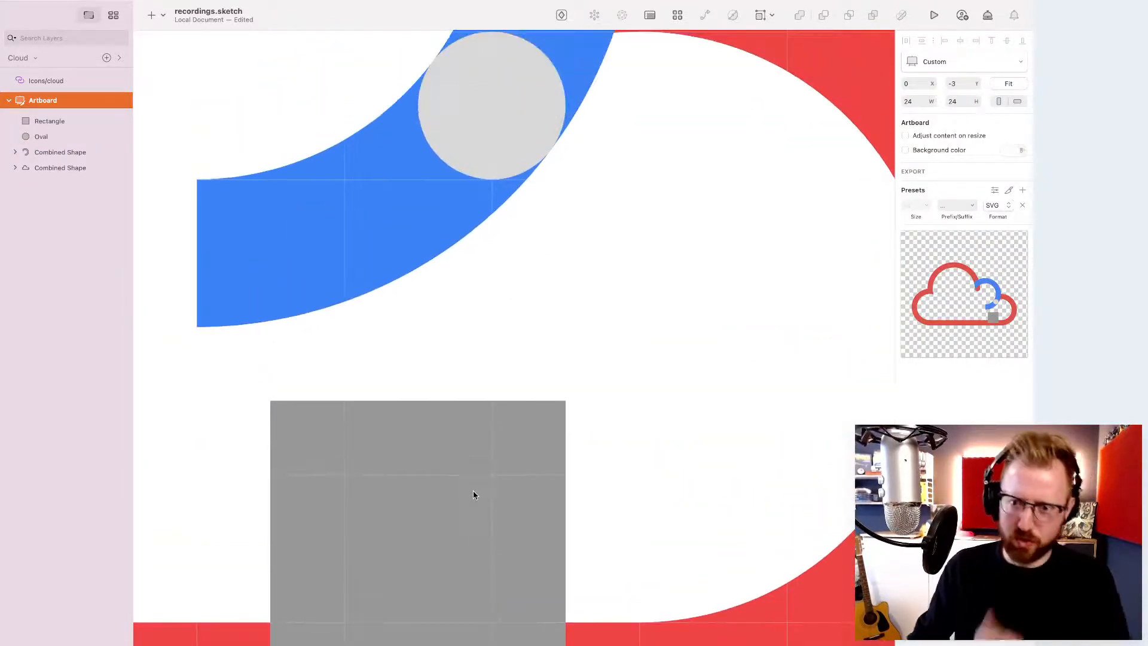
- Move the 2 × 2 grey rectangle to X 15, Y 12
click(520, 457)
key(Up)
key(Up)
key(Up)
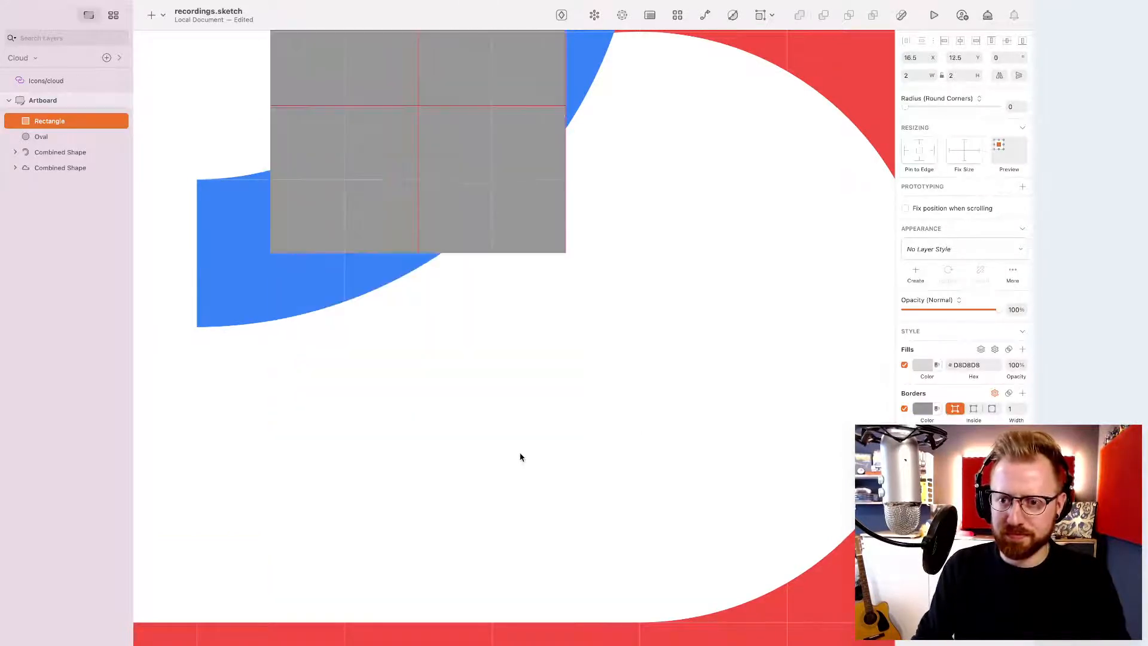
scroll(520, 456, up, 3)
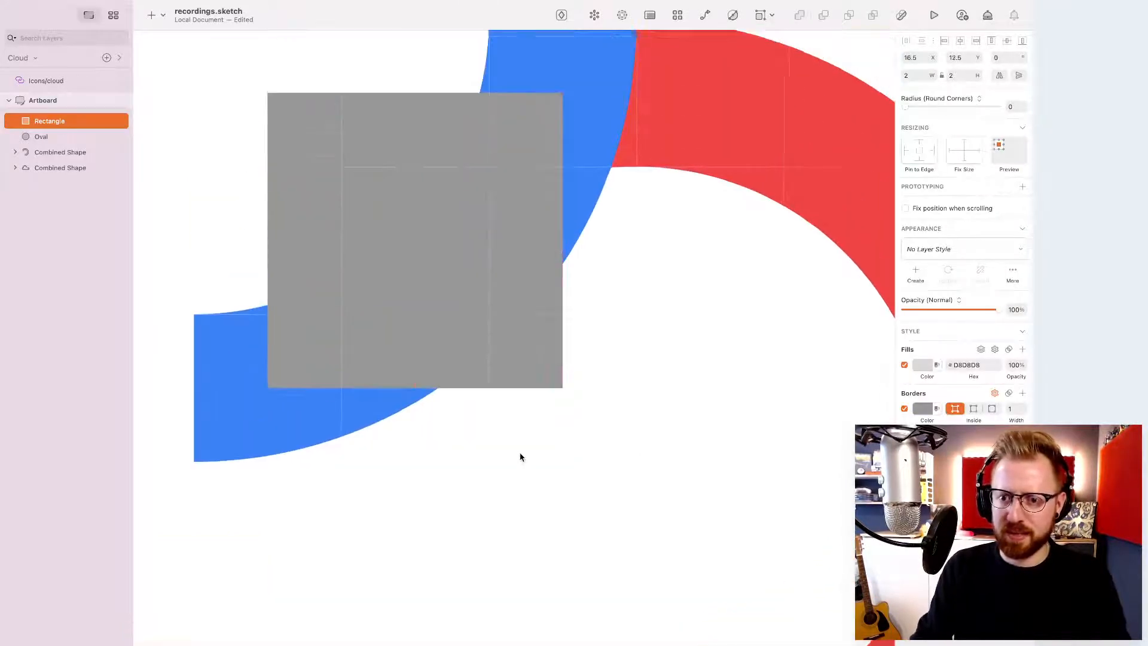
click(920, 58)
text(15)
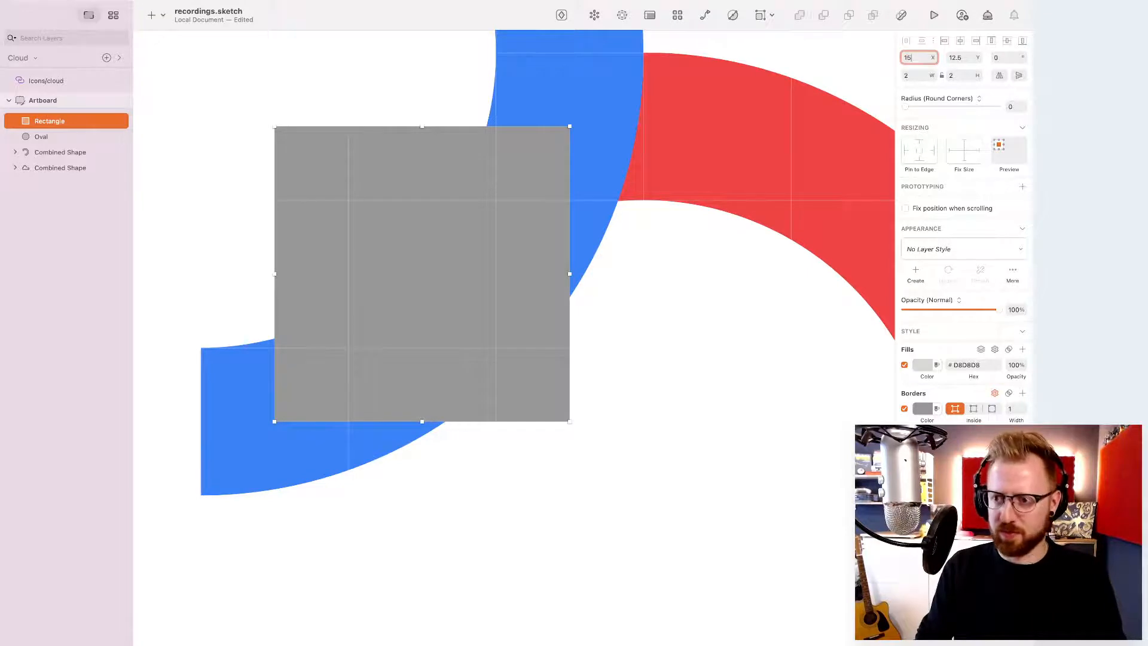
key(Tab)
text(12)
key(Return)
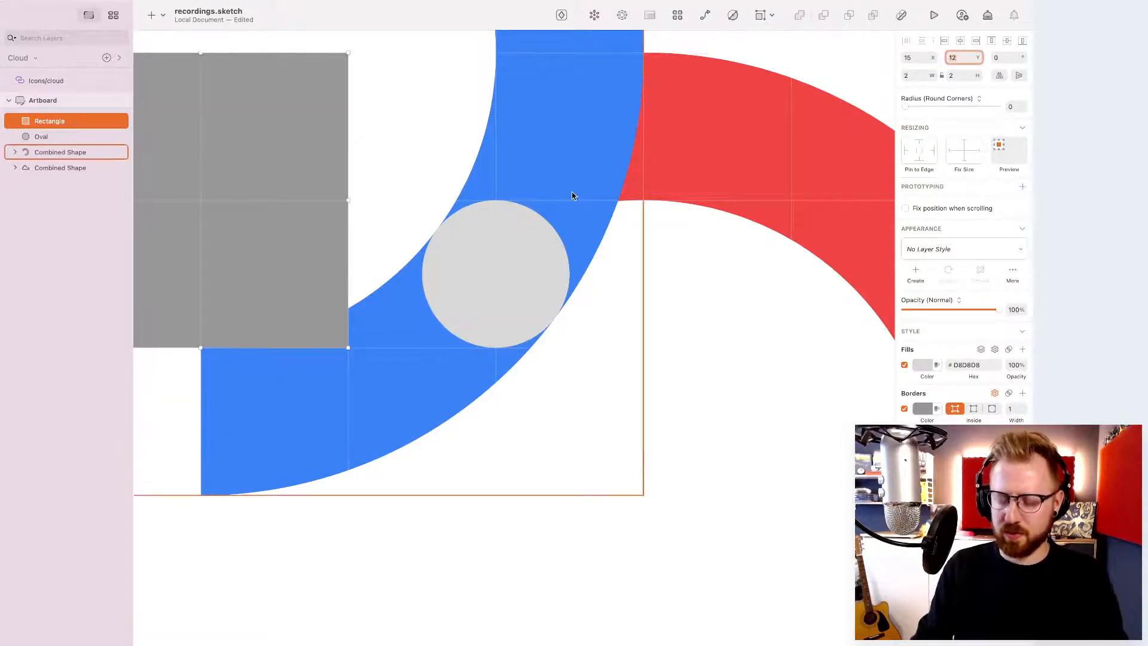
- Delete the grey rectangle's upper-right corner point to turn it into a right triangle
key(super+minus)
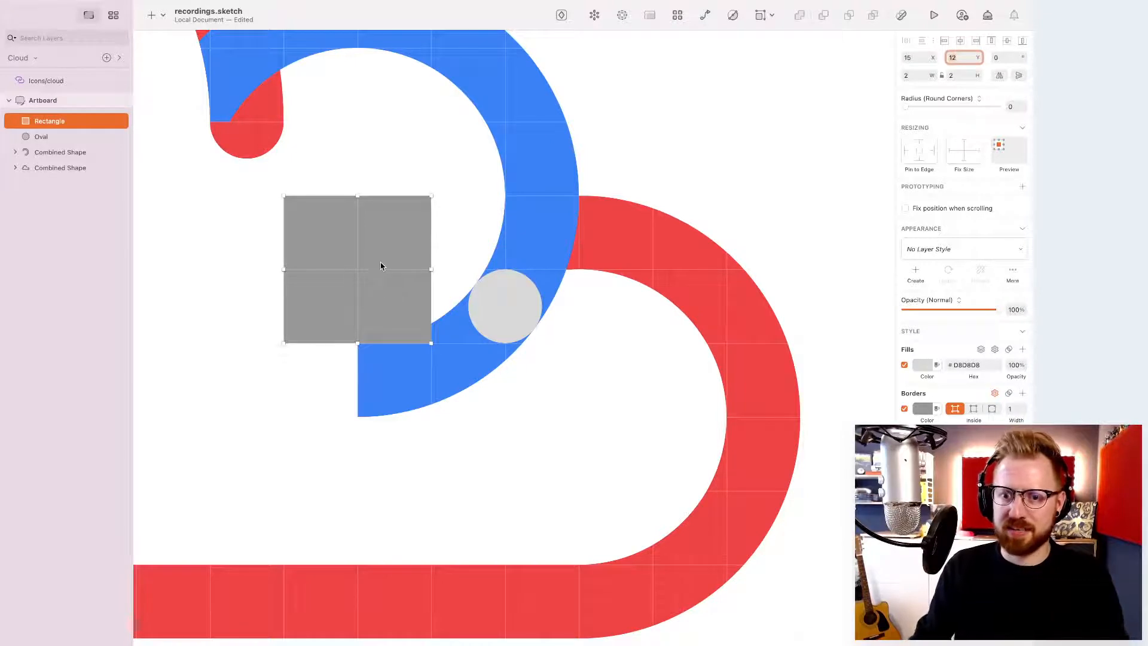
double_click(382, 213)
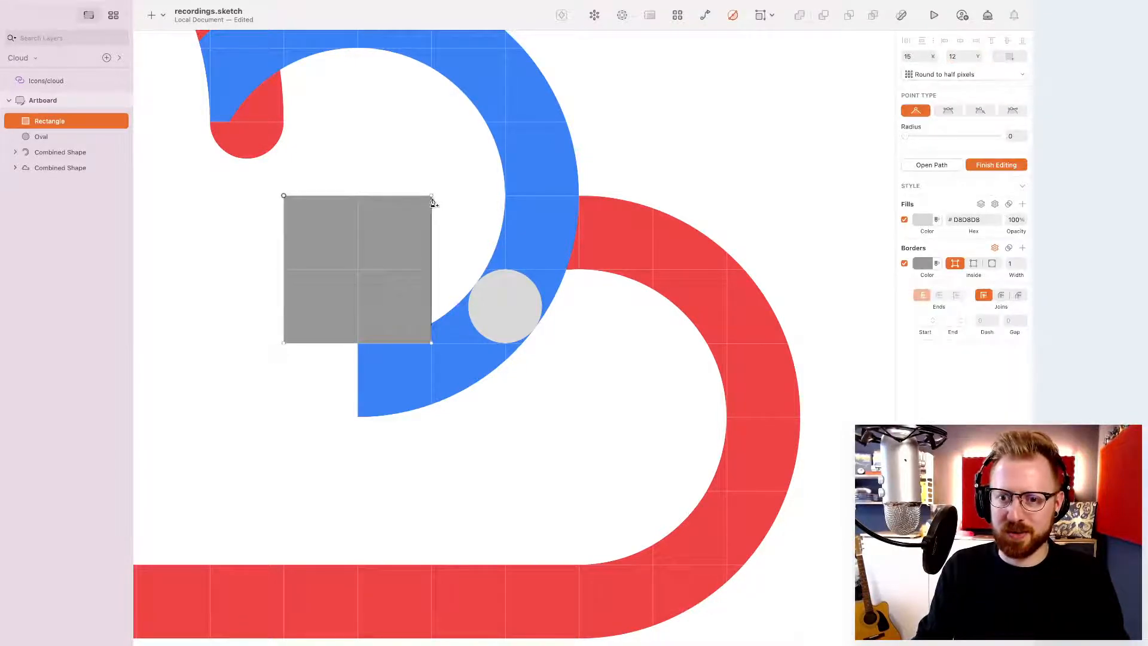
click(431, 197)
drag(431, 197, 459, 181)
key(BackSpace)
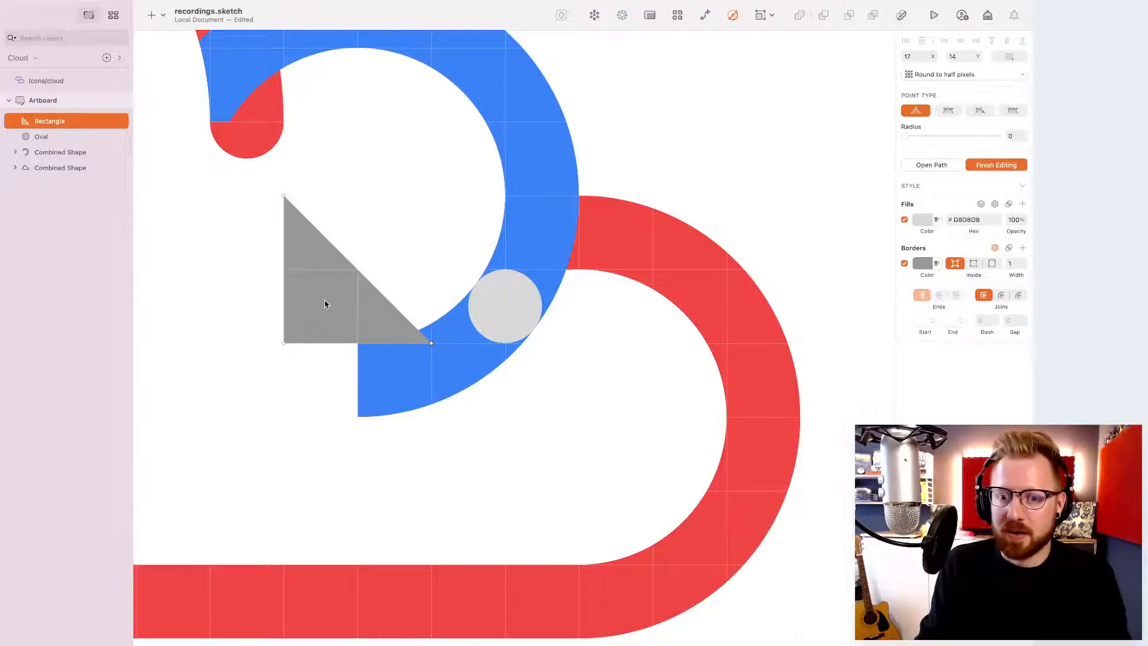
click(359, 315)
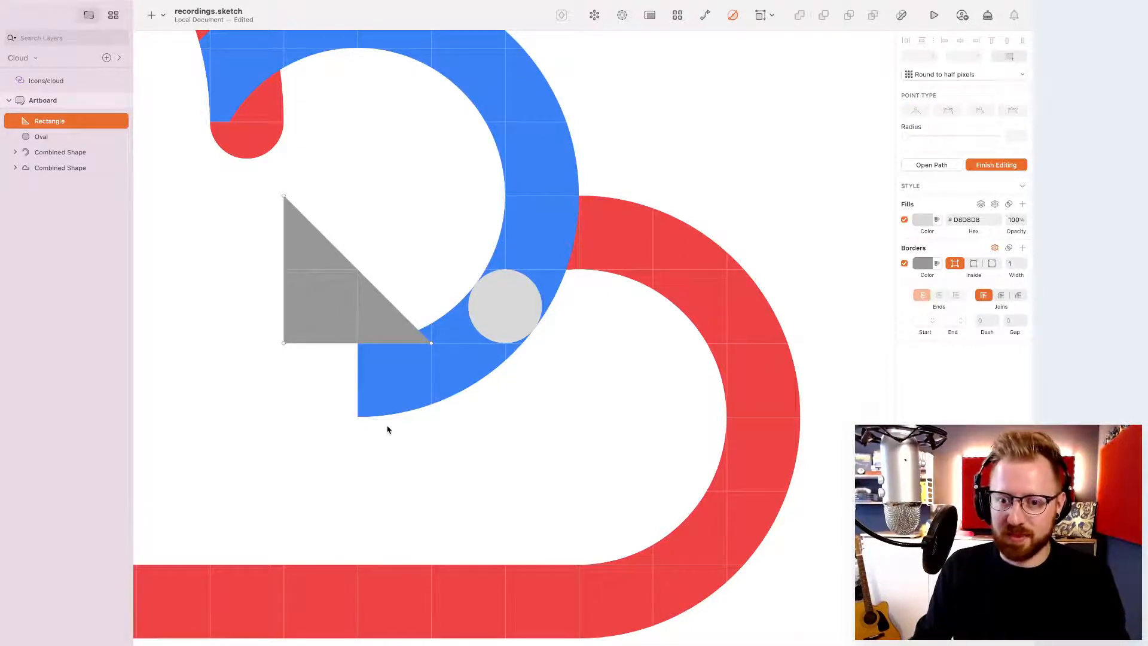
key(Escape)
key(Escape)
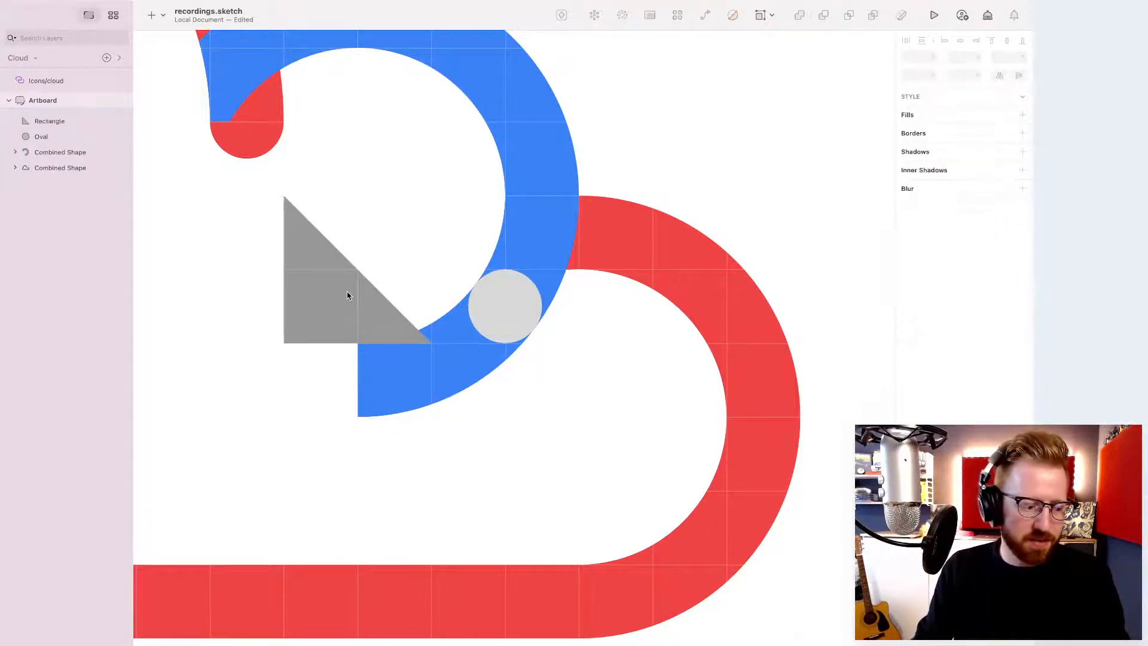
- Move the grey triangle to X 17, Y 12.5 so its diagonal edge passes through the centre of the oval
click(347, 296)
key(Right)
key(Right)
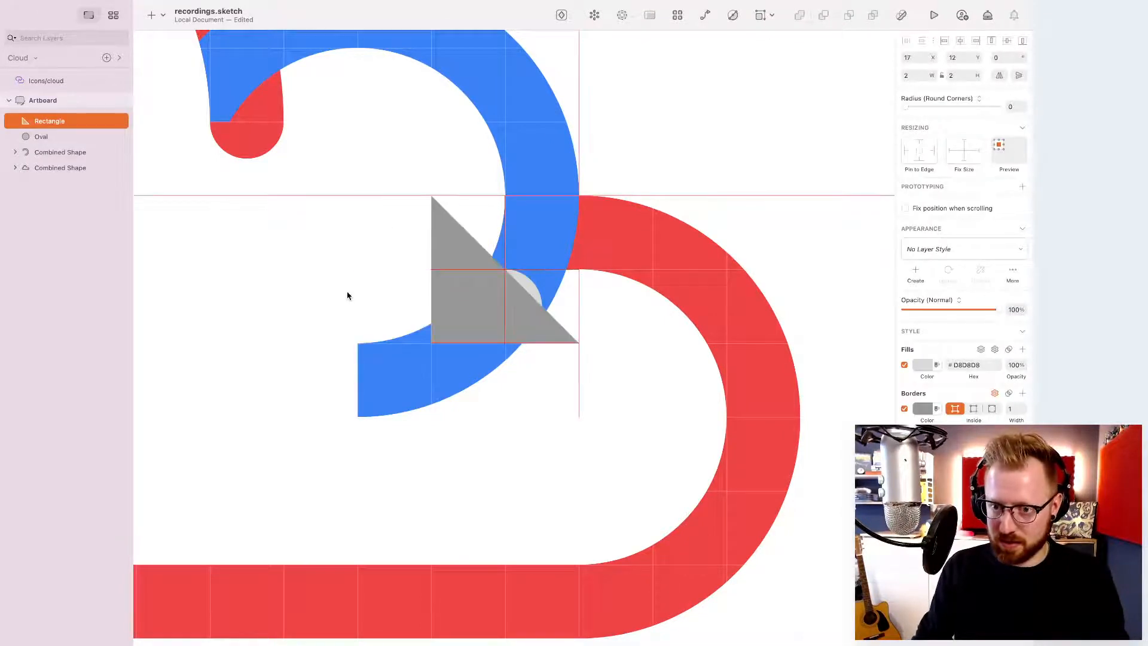
key(Down)
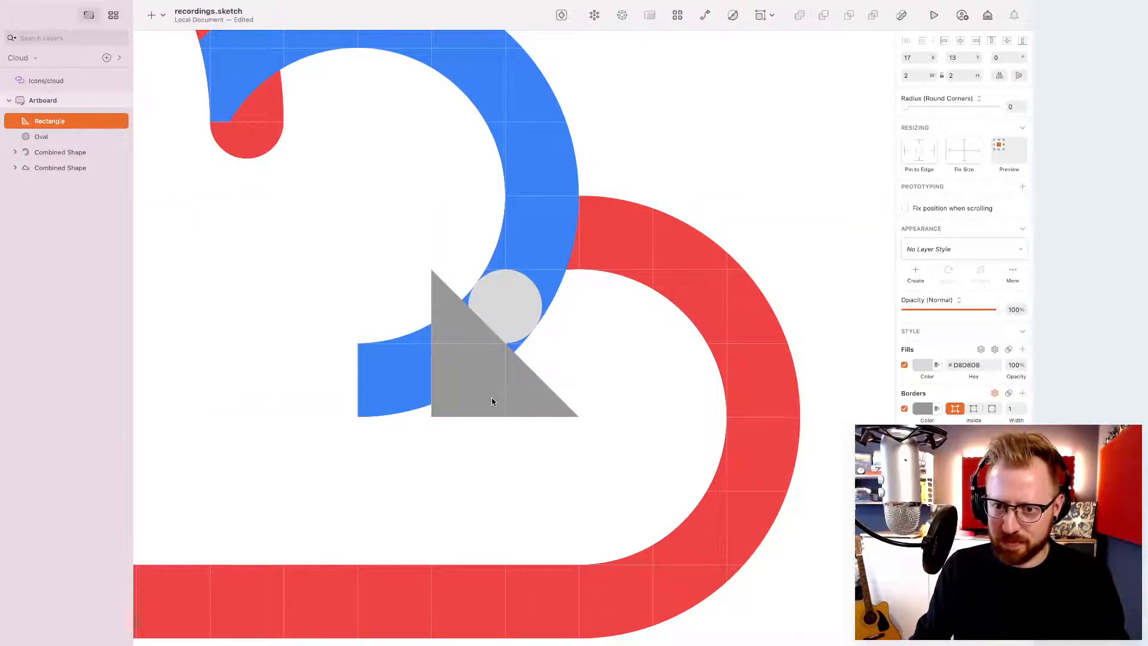
key(Up)
key(Down)
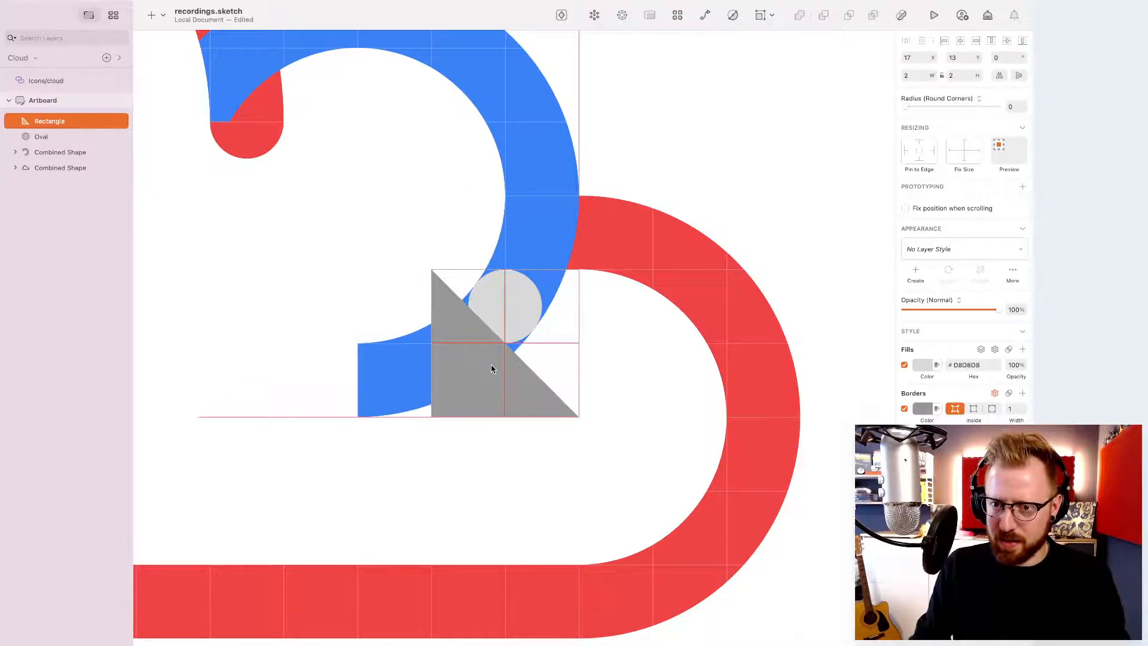
click(965, 55)
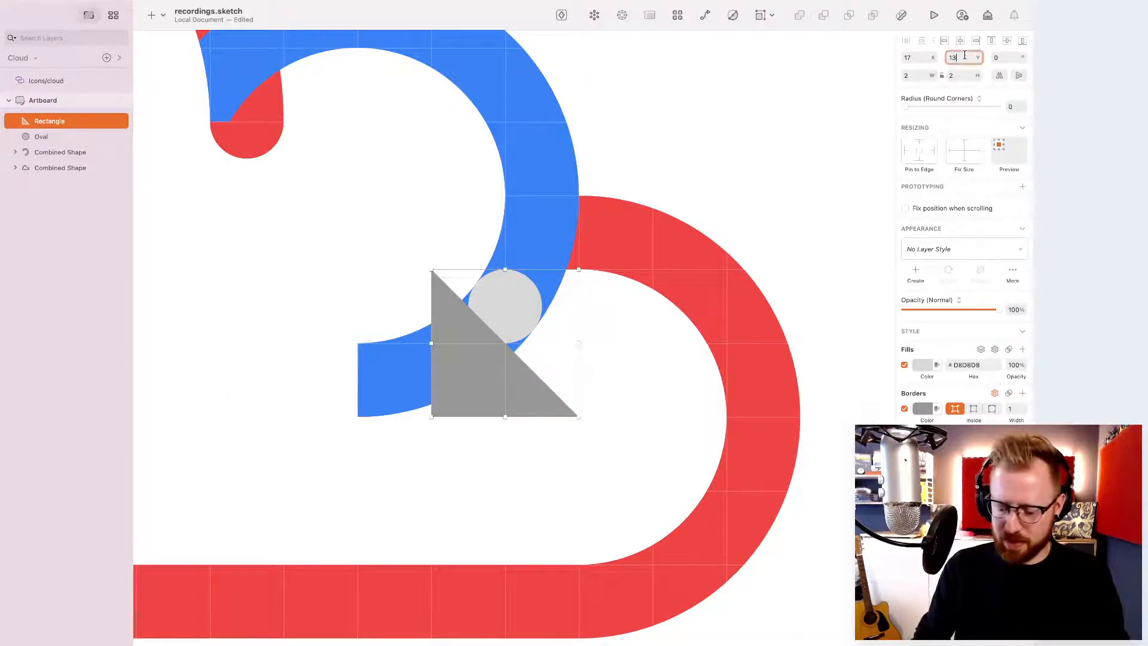
text(12.5)
key(Return)
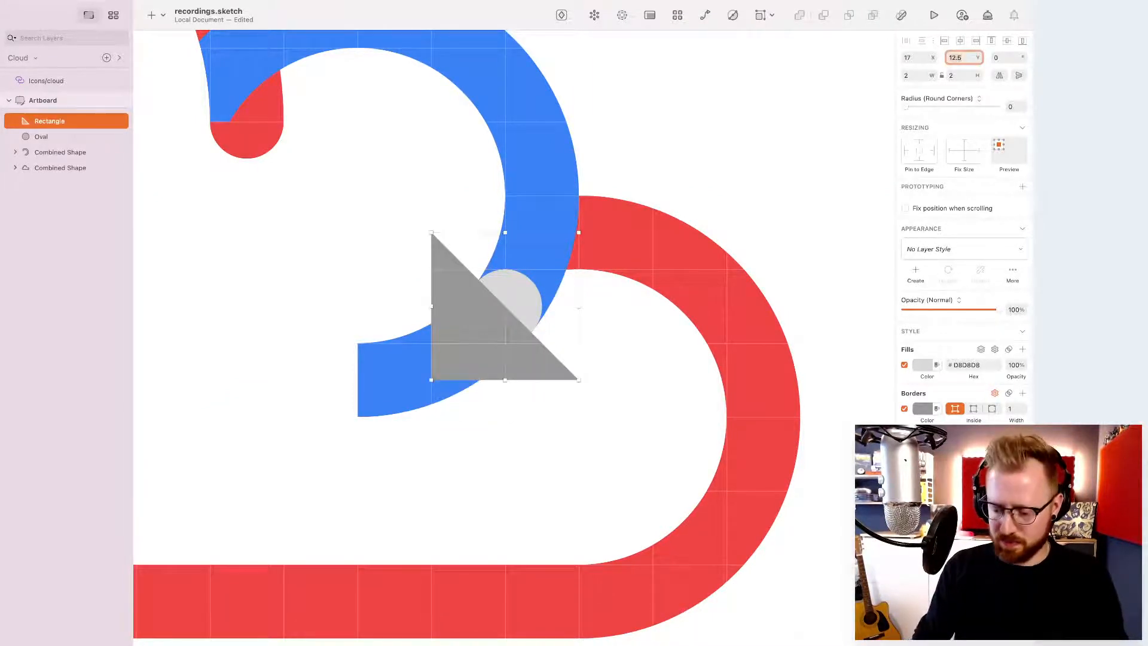
- Reduce the grey triangle's opacity to about 36% to see the arc and oval beneath it
key(super+equal)
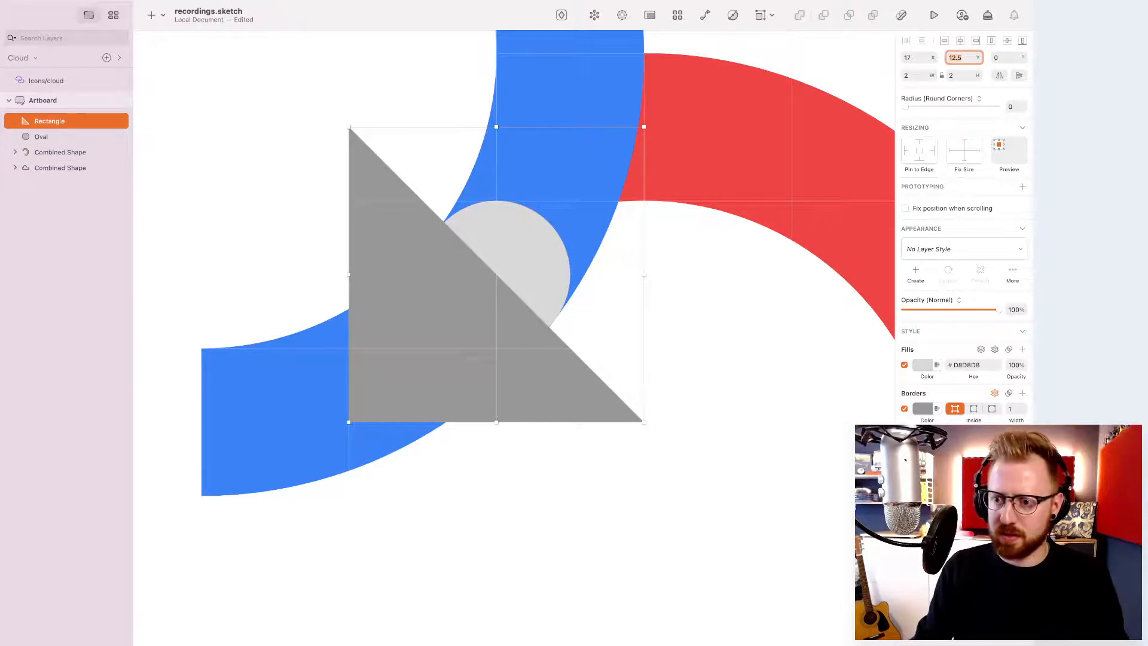
drag(994, 316, 938, 315)
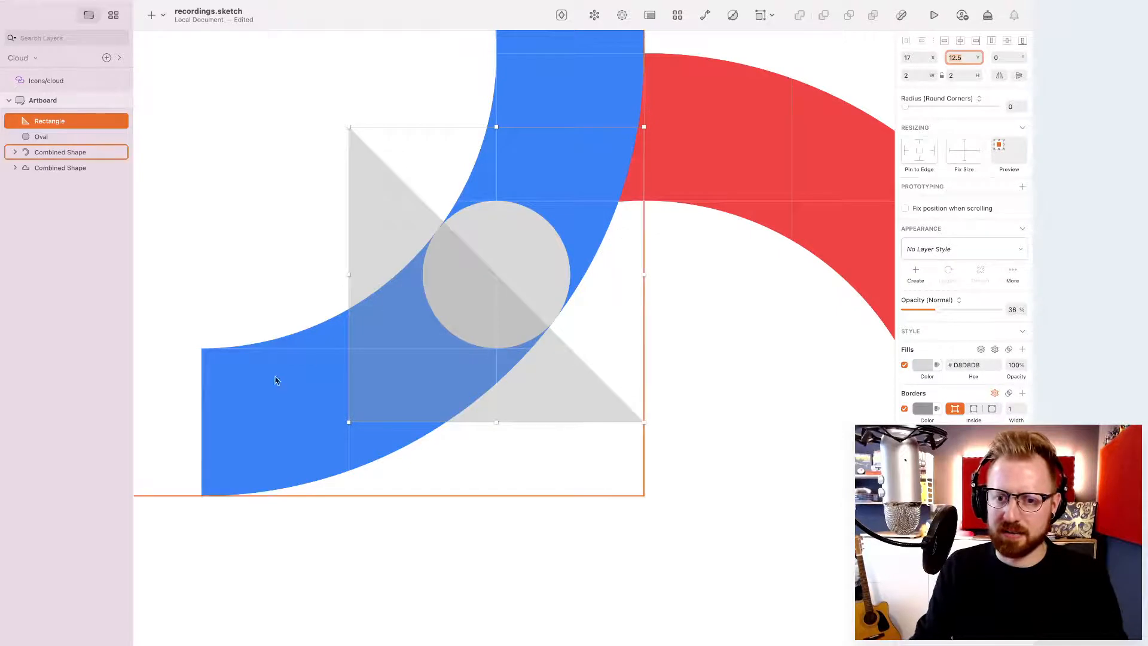
shift+click(288, 408)
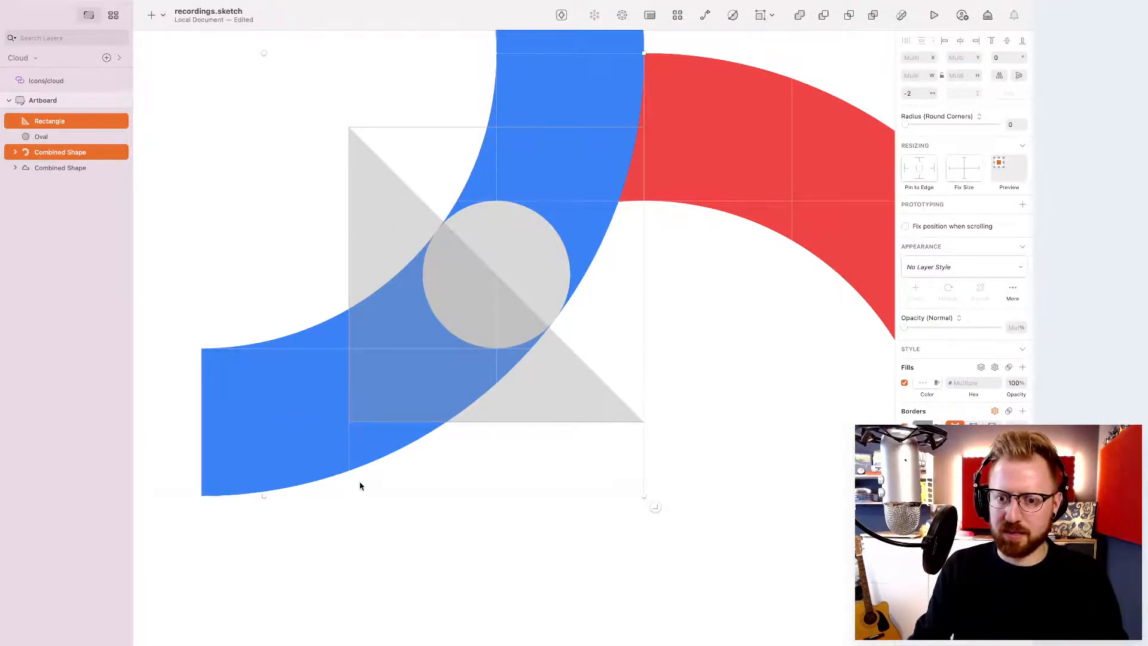
key(Escape)
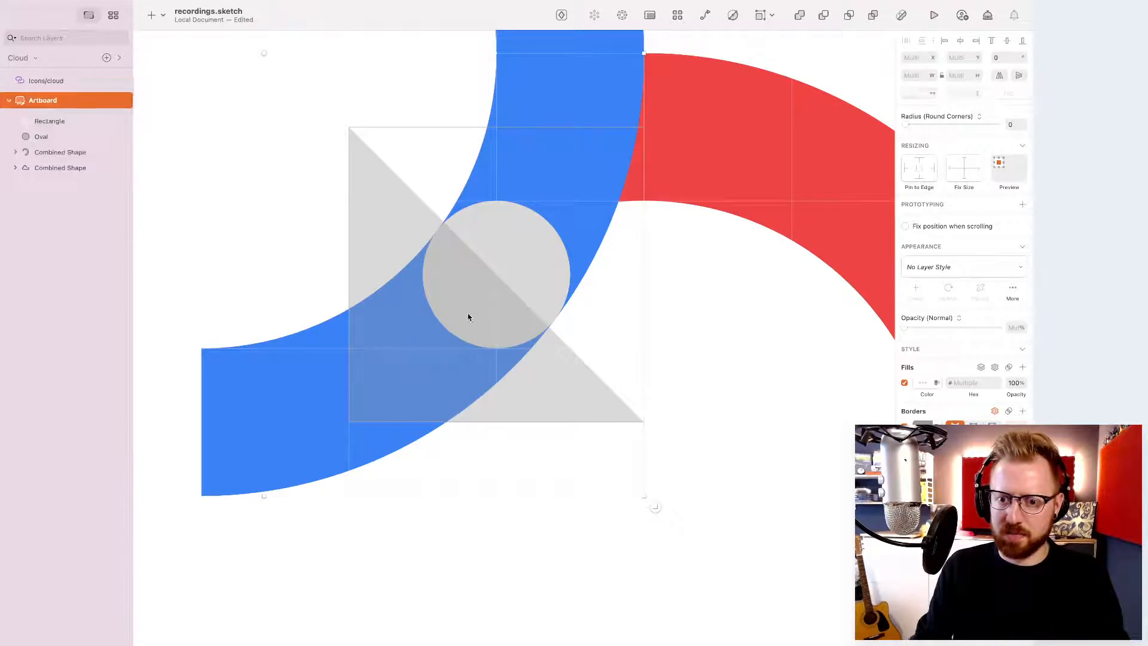
click(823, 430)
- Pull the triangle's lower-left point outward and add a bottom-edge point at X 16, Y 16, covering the blue arc's lower end
click(368, 406)
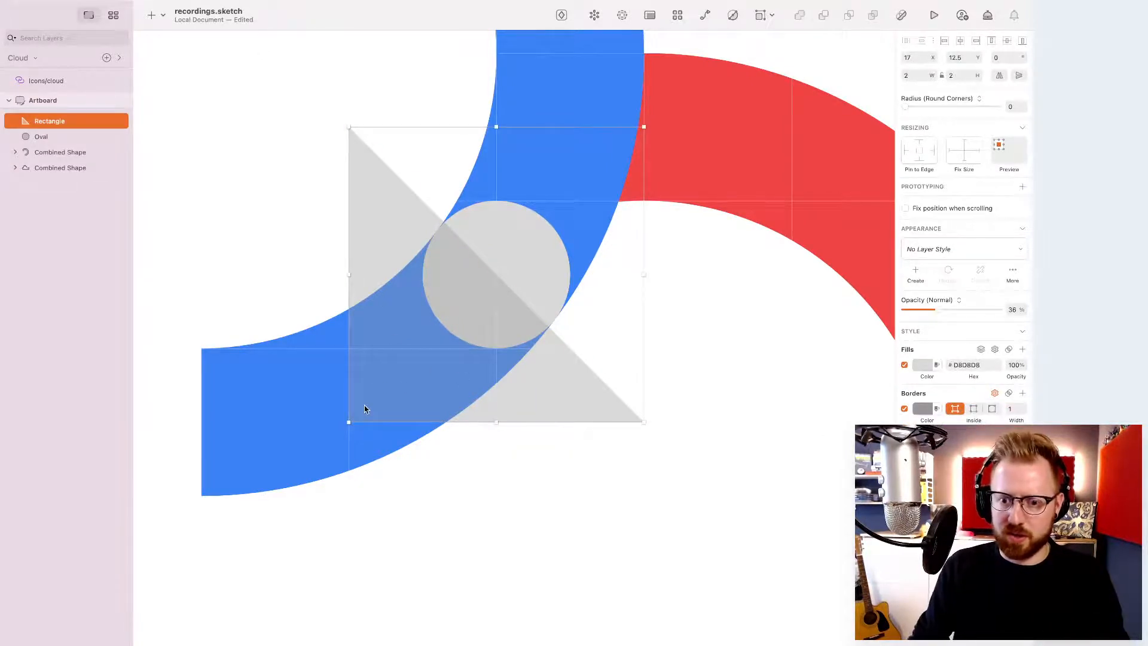
double_click(364, 404)
drag(350, 423, 134, 422)
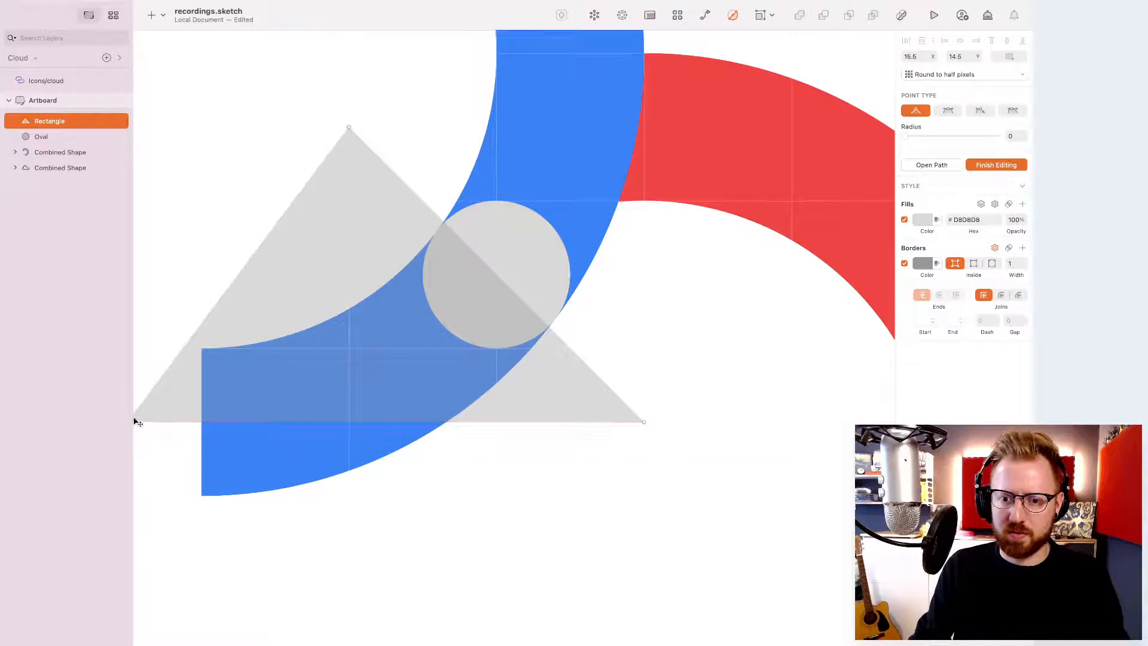
click(349, 422)
drag(350, 423, 222, 625)
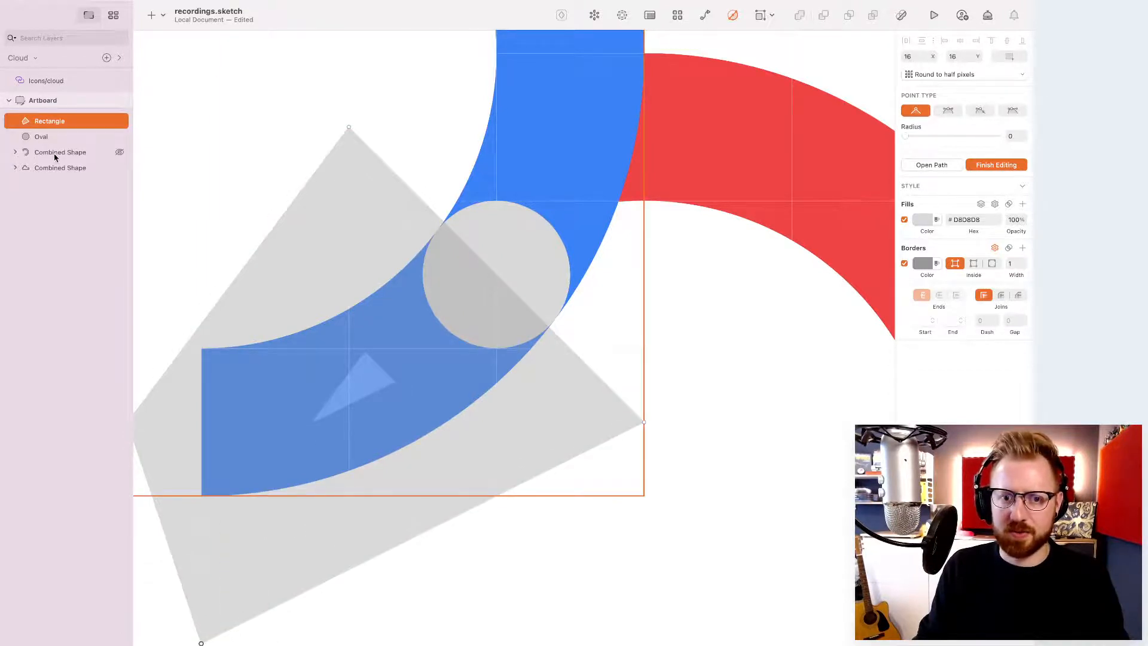
key(Escape)
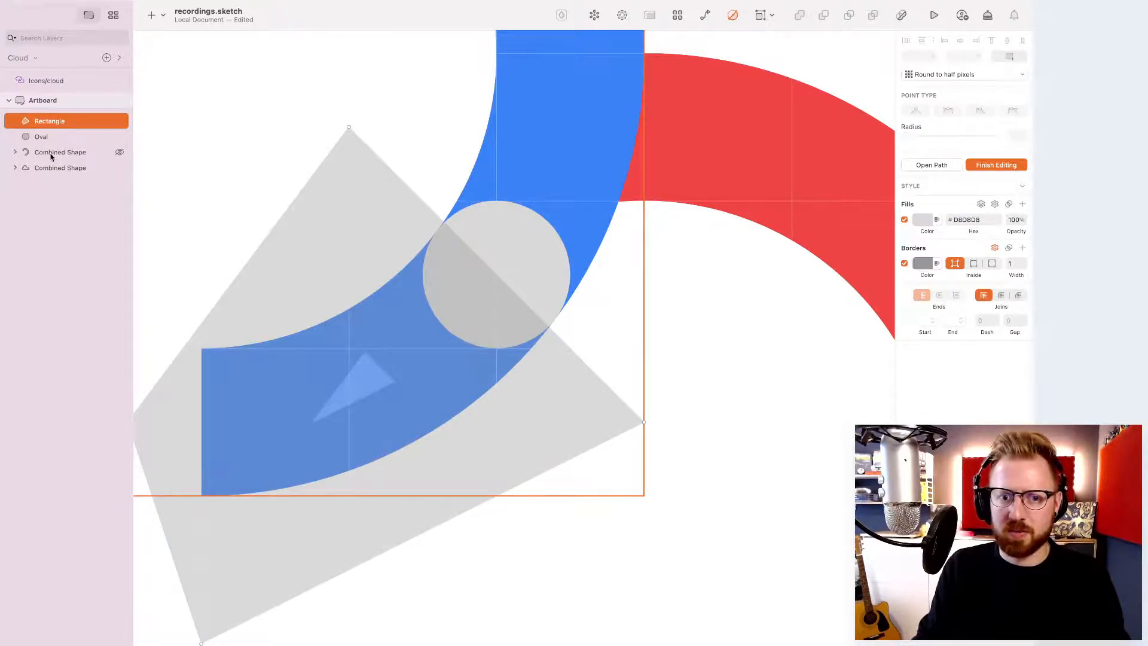
key(Escape)
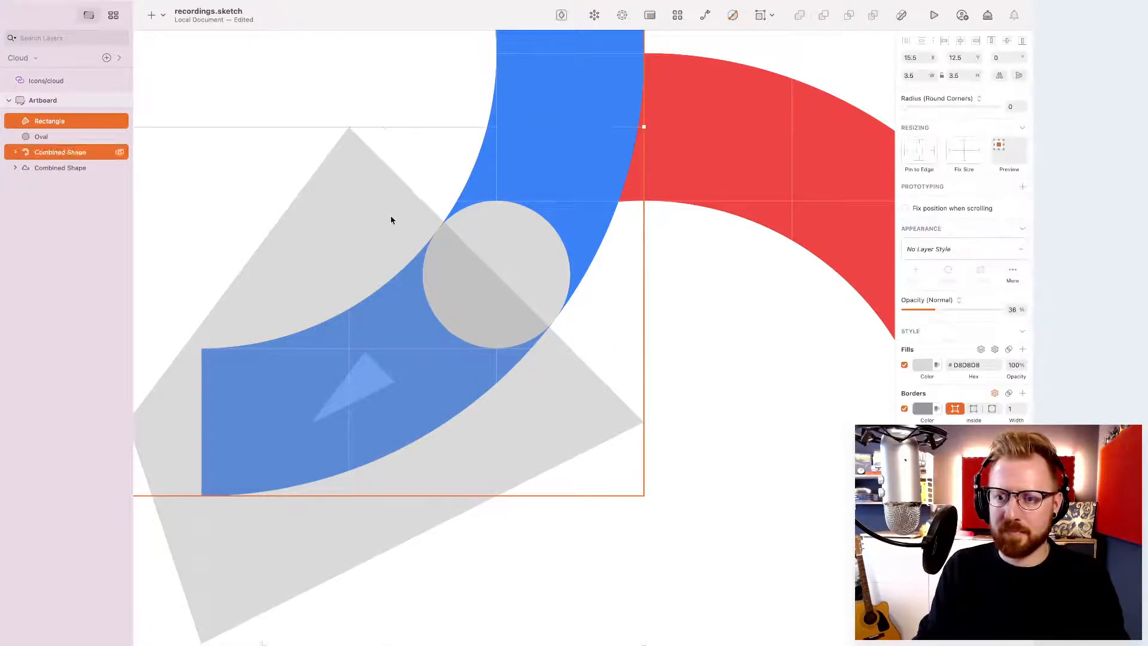
- Subtract the translucent grey polygon from the blue arc to cut its lower end diagonally
click(390, 215)
click(372, 217)
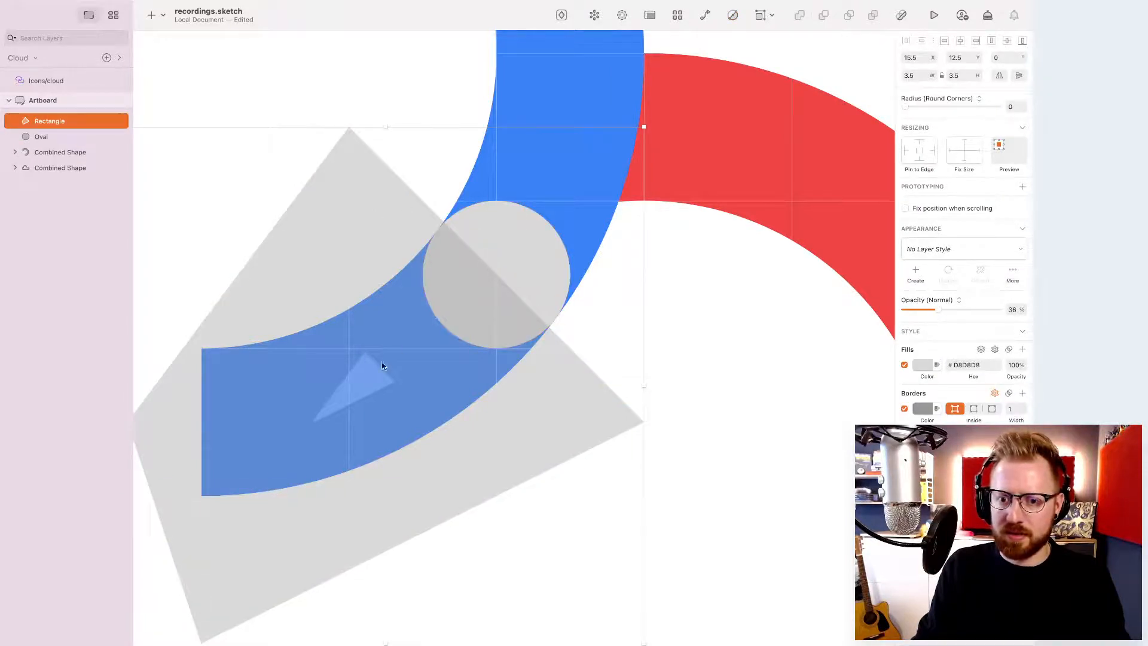
shift+click(588, 98)
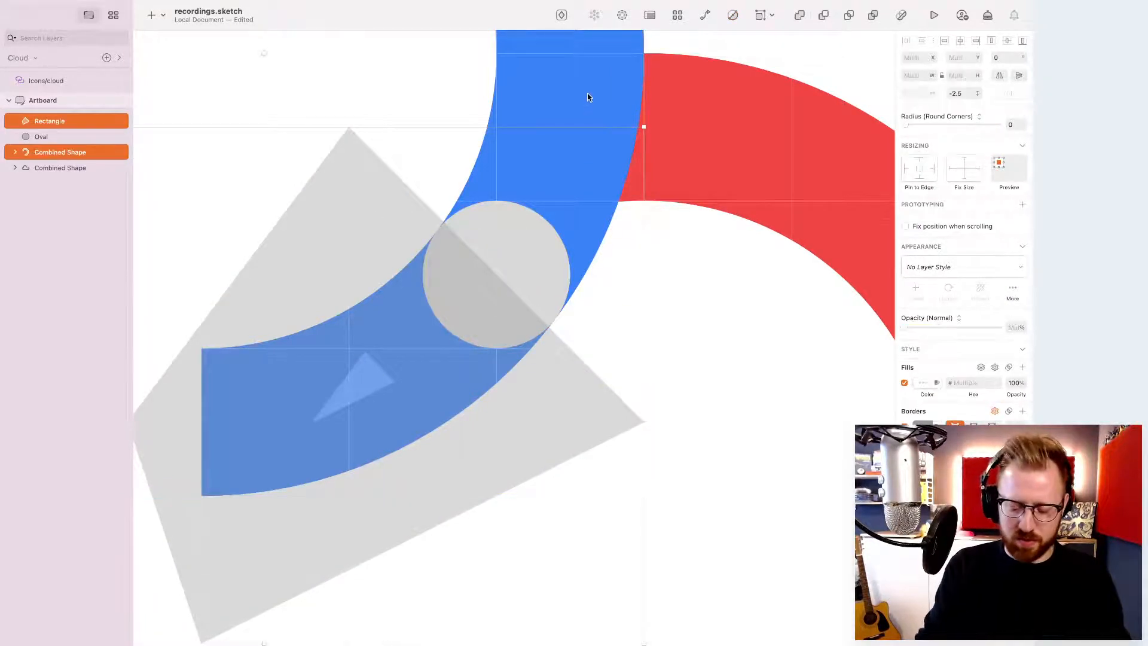
key(alt+super+i)
click(622, 396)
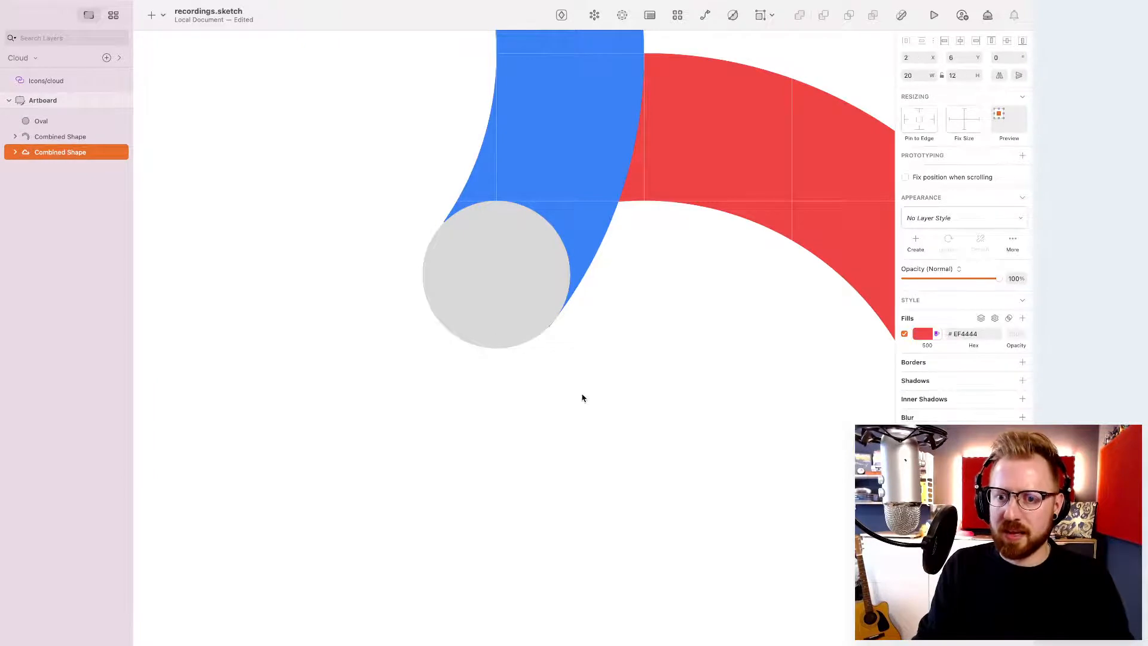
- Compare the trimmed blue arc and its oval end with the black reference cloud, including a close view of the oval
key(shift+1)
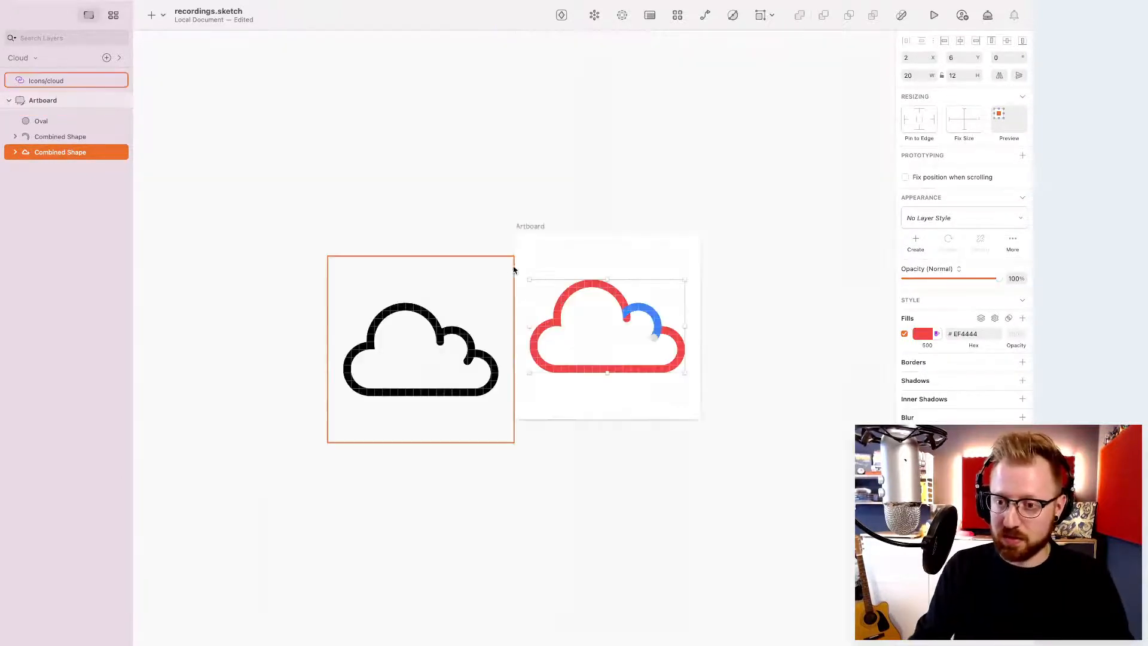
click(768, 312)
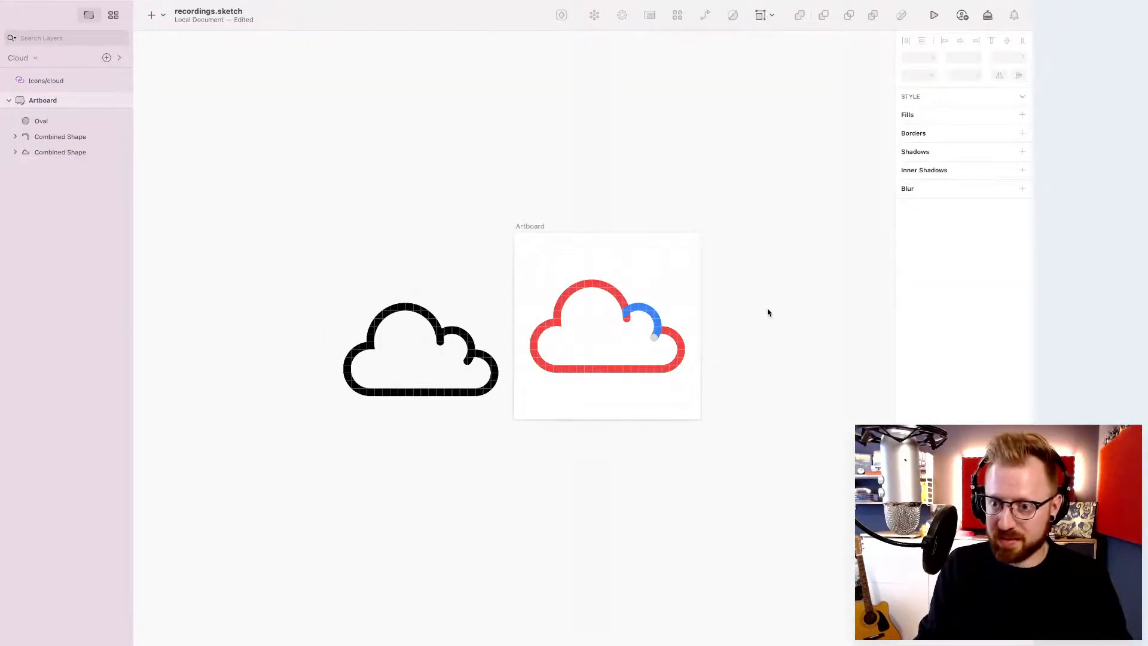
key(super+plus)
key(super+plus)
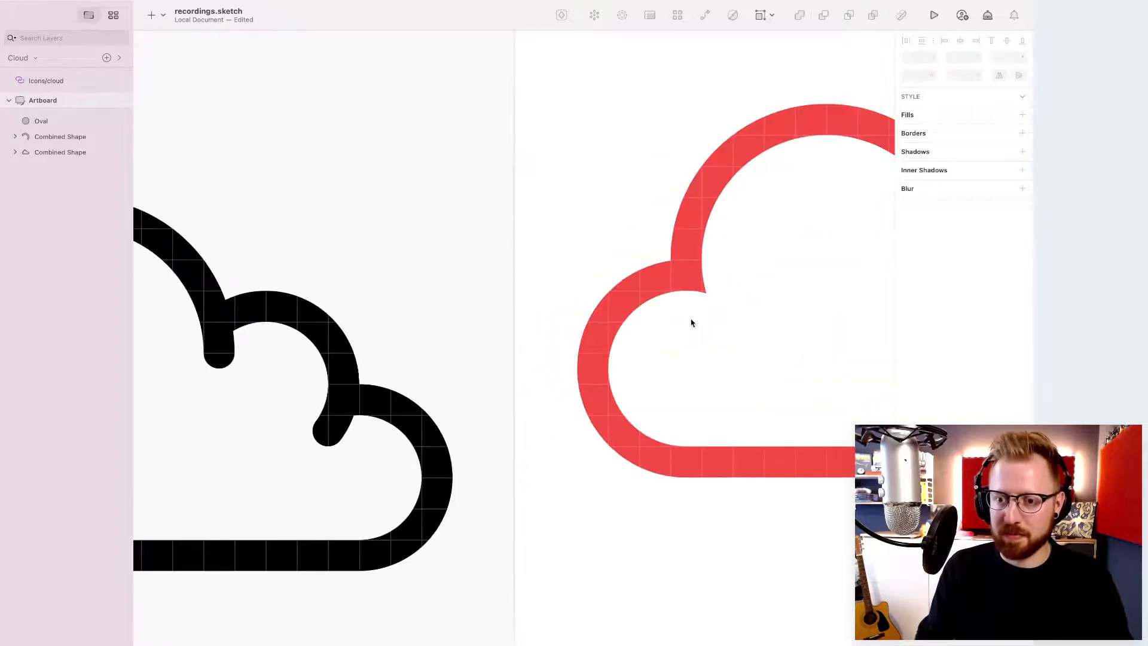
scroll(692, 323, right, 8)
scroll(690, 322, right, 5)
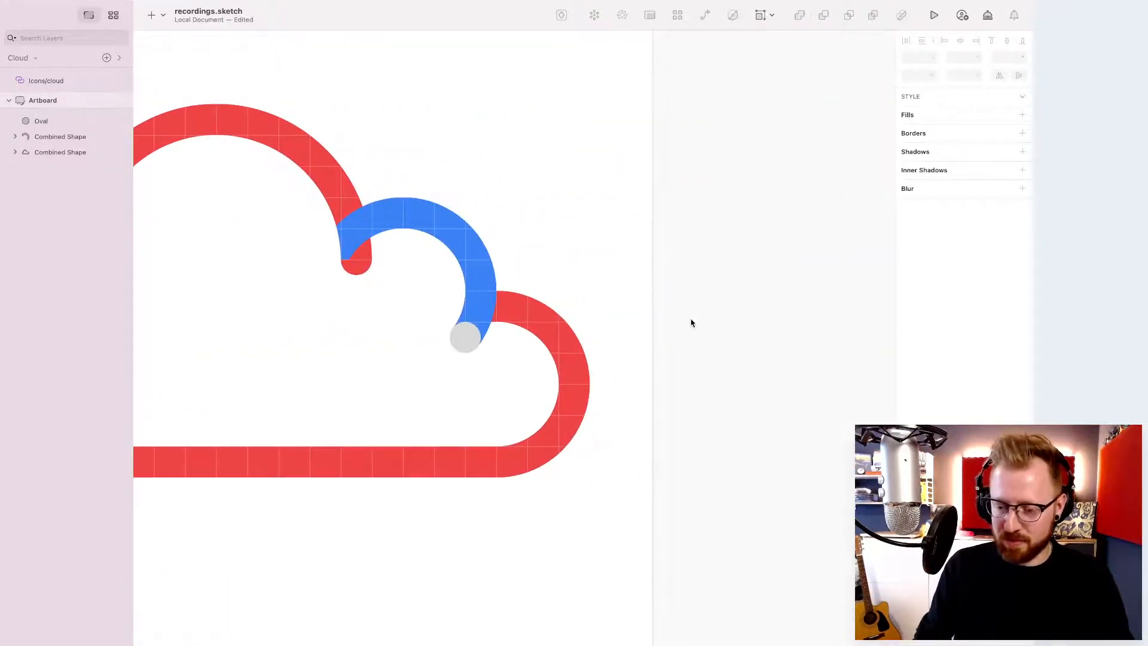
key(super+plus)
key(super+plus)
scroll(690, 320, left, 3)
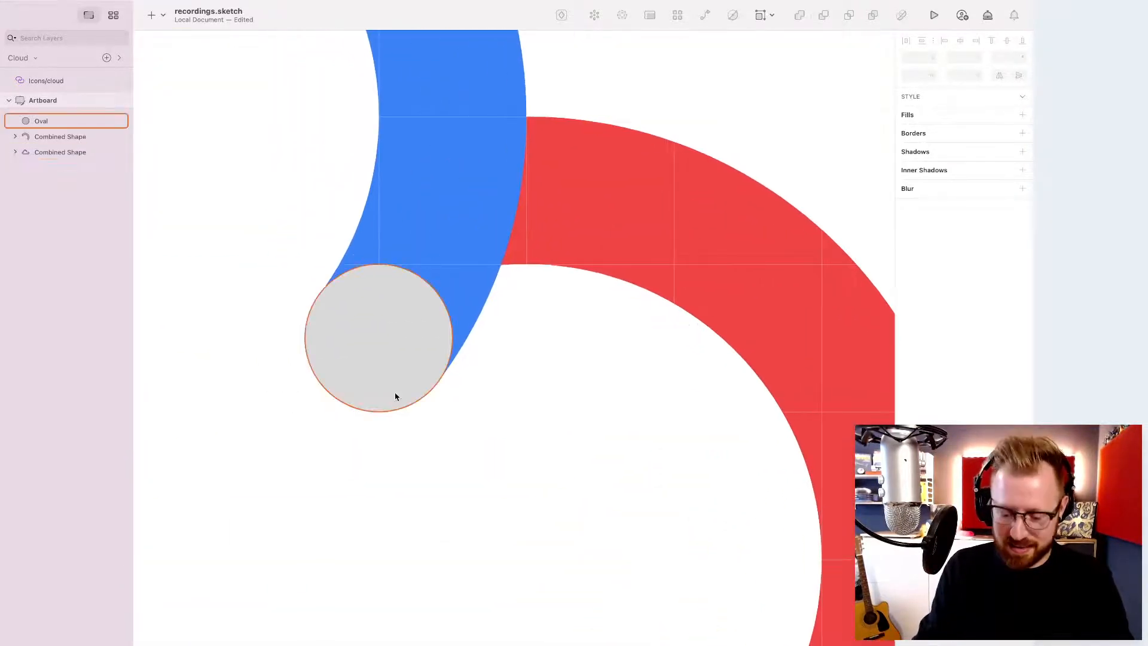
- Inspect the junction between the oval and the trimmed arc with the screen magnifier and switch the magnifier off
key(super+alt+8)
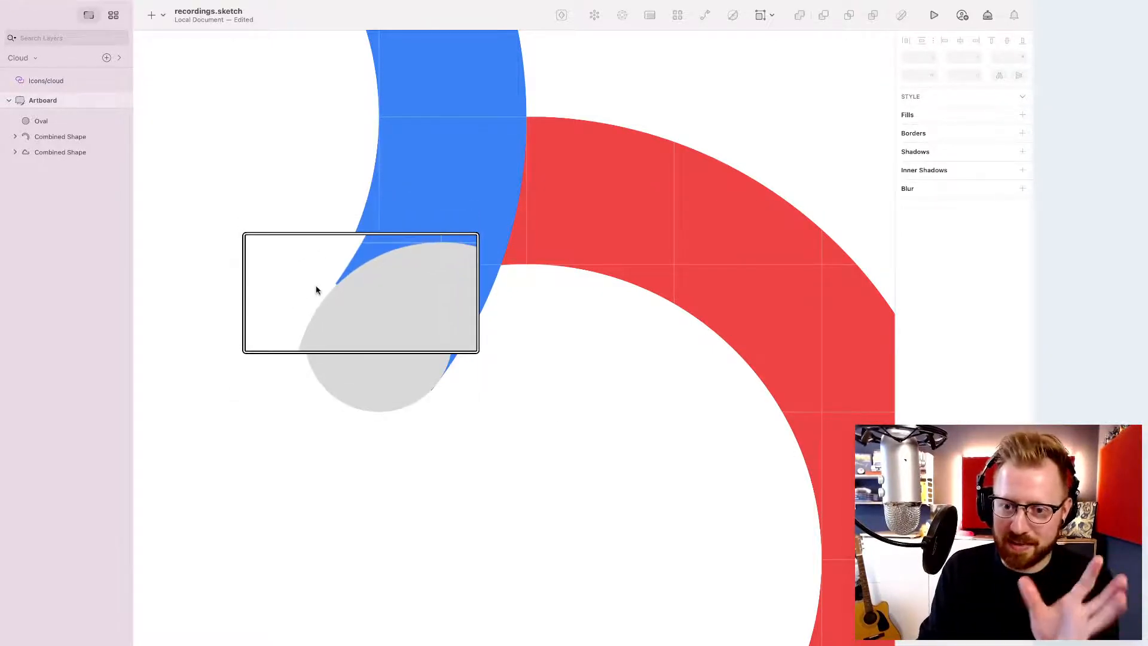
key(super+minus)
key(super+minus)
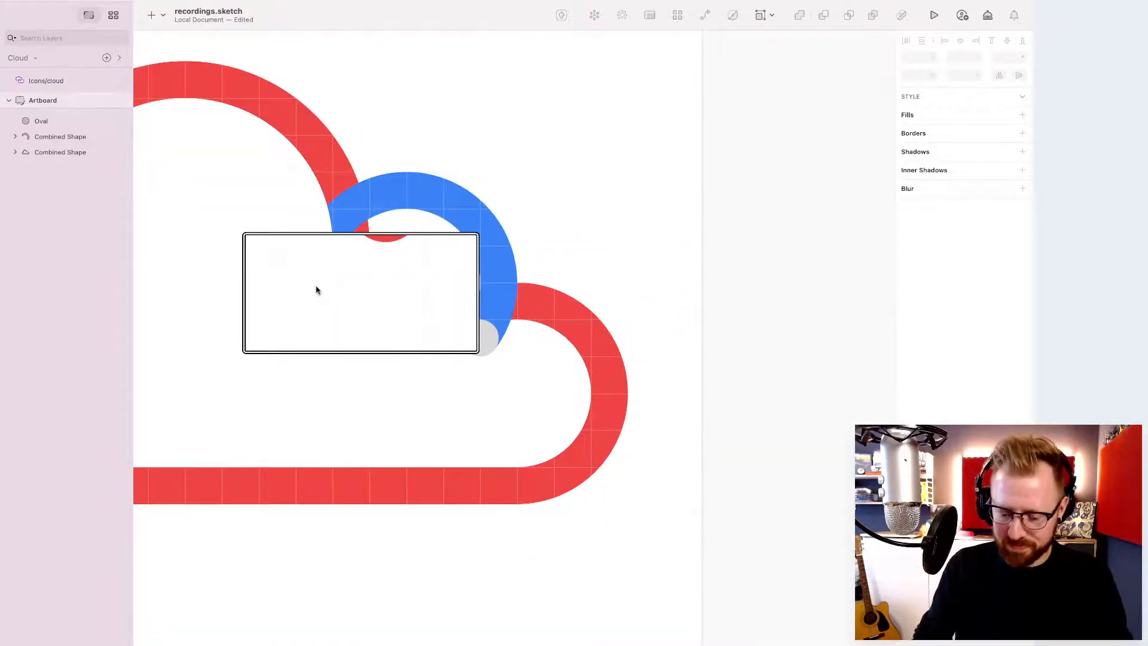
key(alt+super+8)
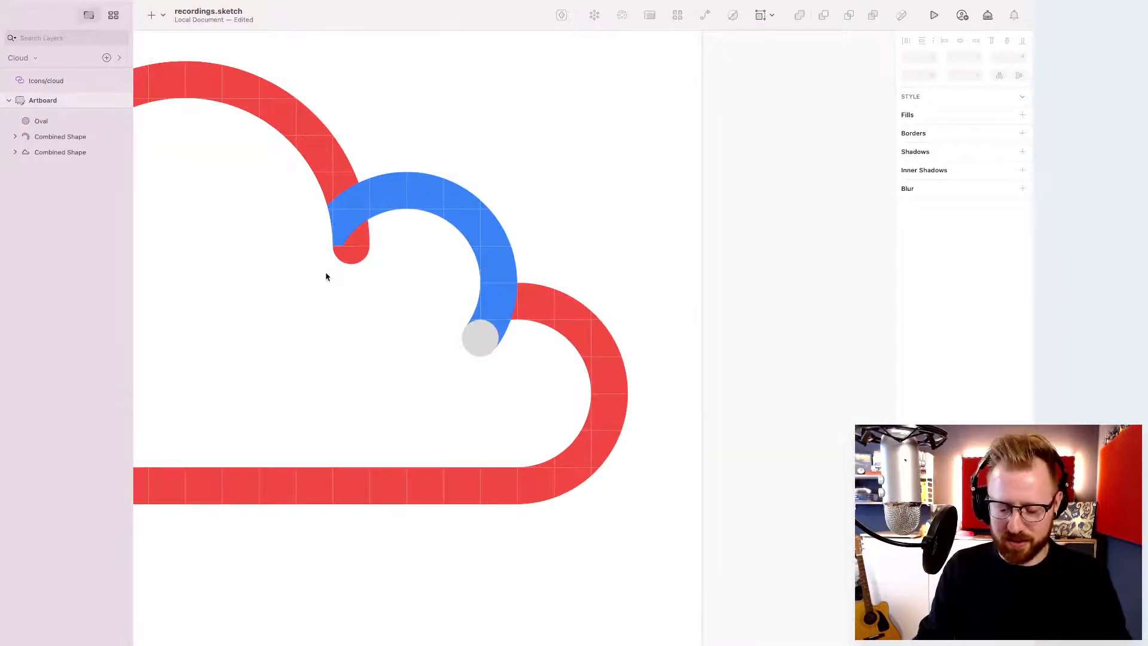
- Delete the grey oval at the blue arc's lower end
click(478, 339)
key(Delete)
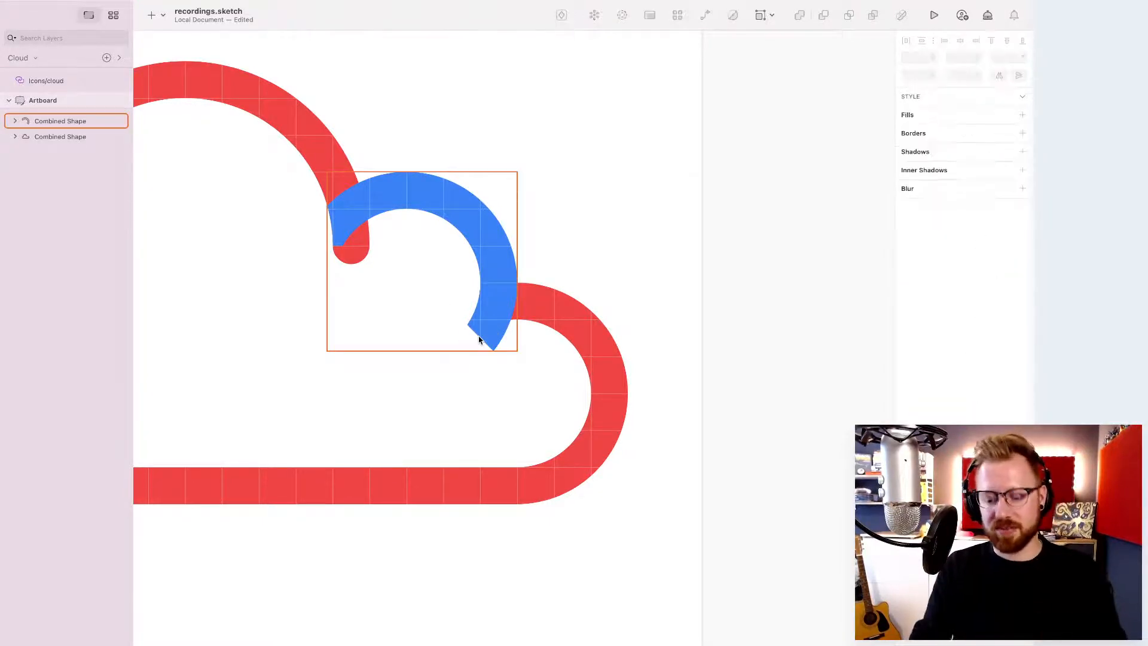
- Create a 6 × 6 oval at X 13, Y 9 over the blue arc and convert its inside border to outlines, leaving a grey ring
key(o)
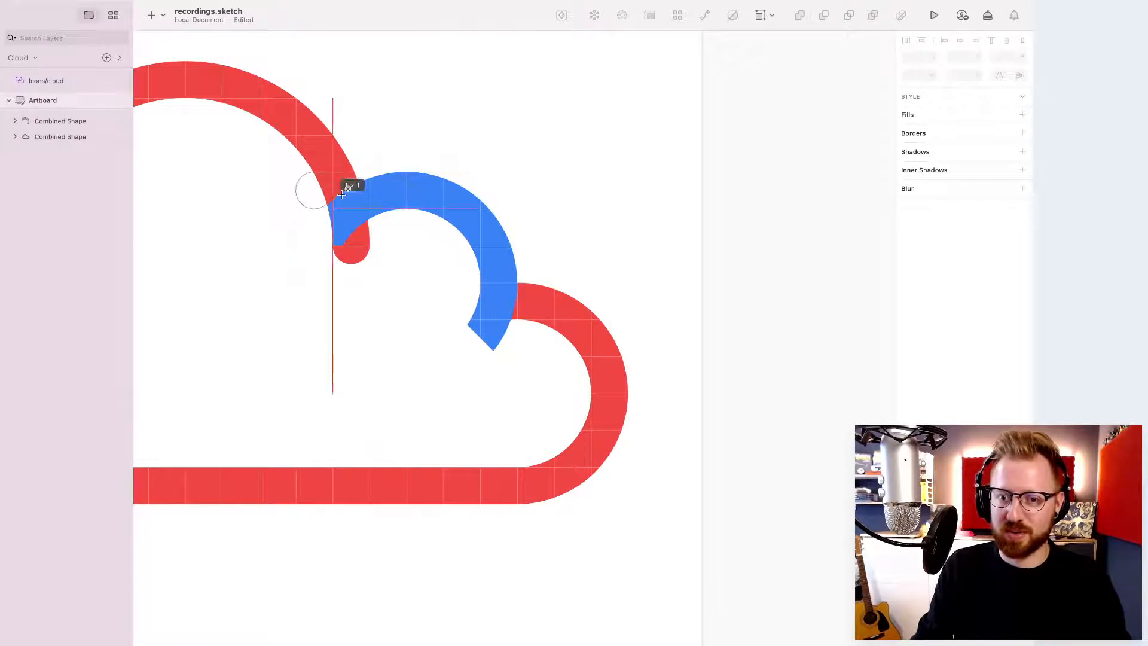
drag(297, 174, 503, 397)
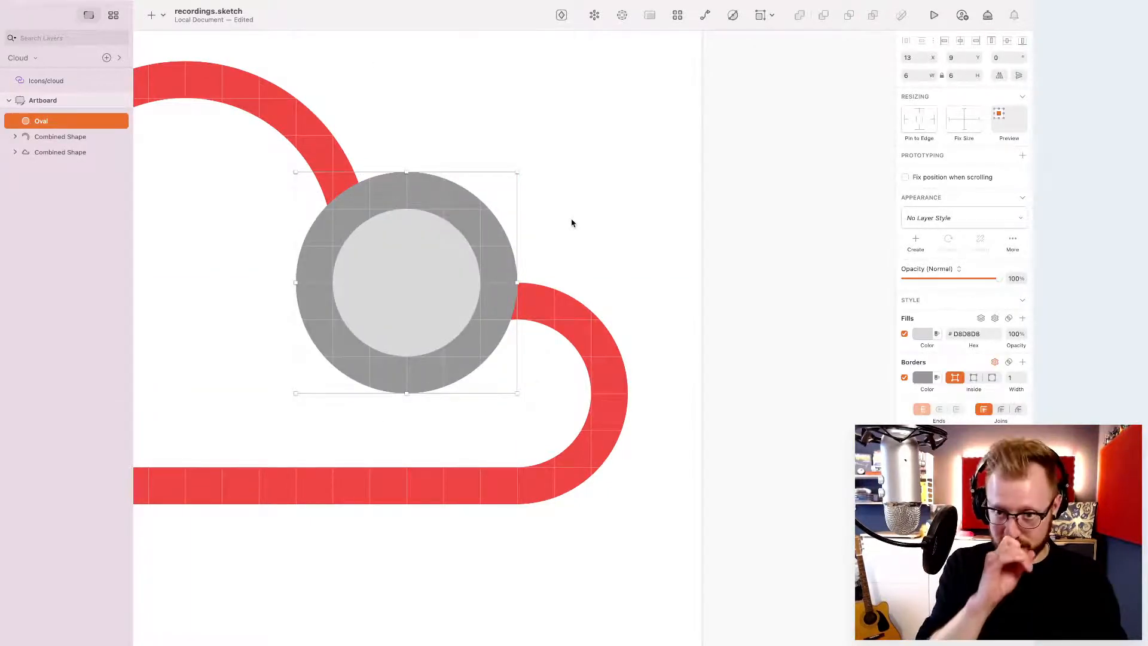
key(alt)
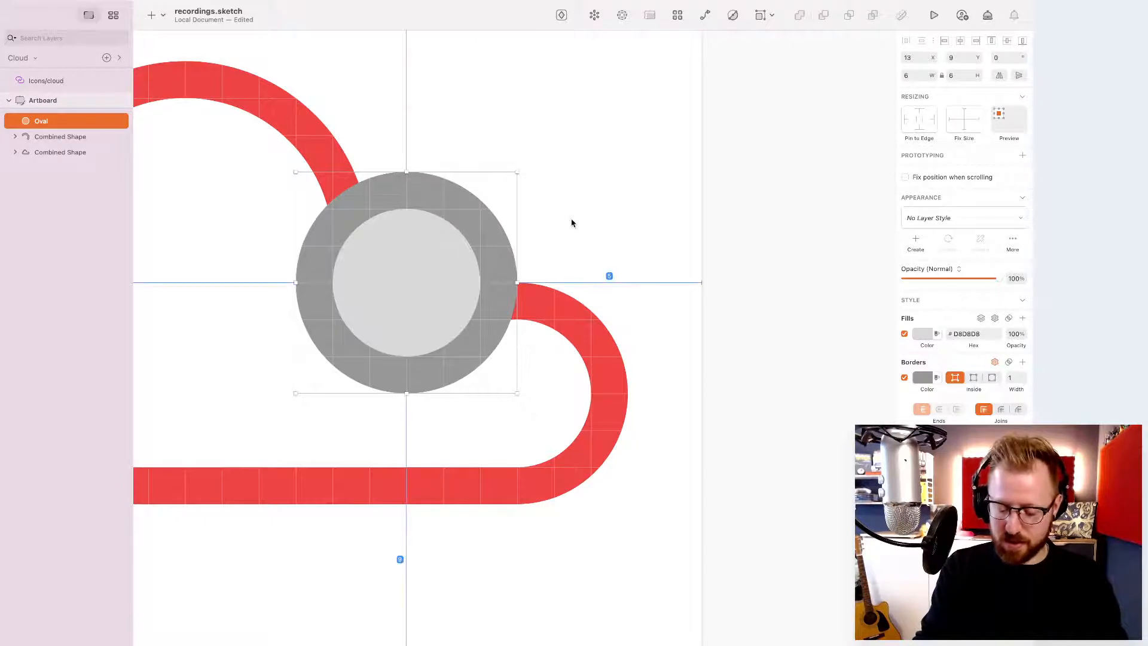
key(super+shift+o)
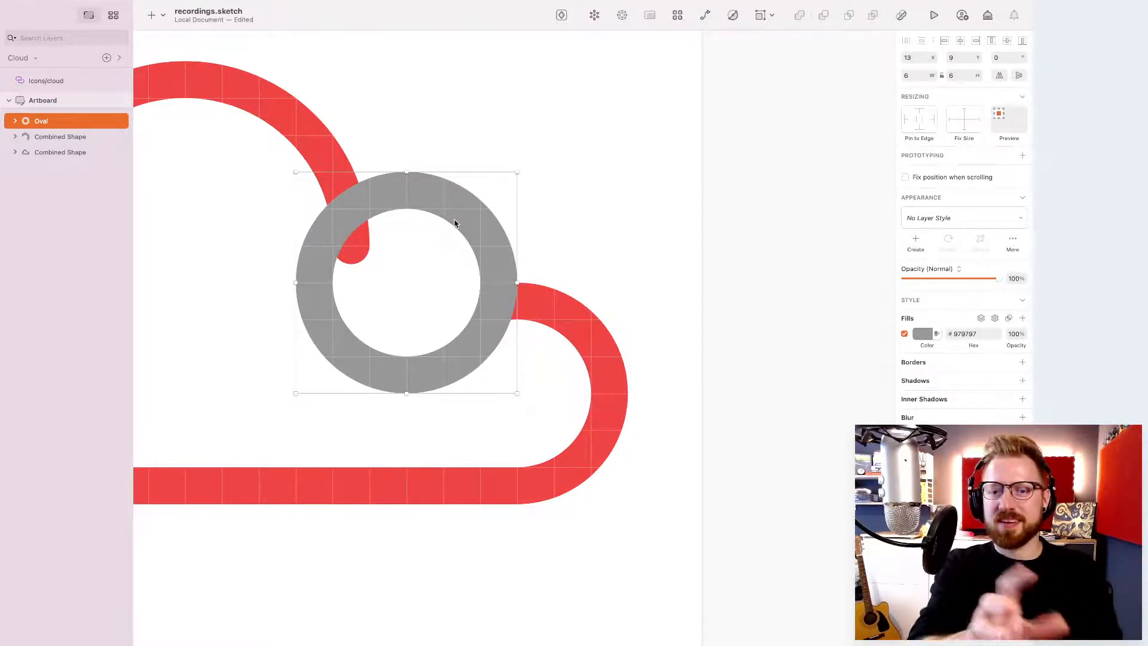
- Place a 1 × 1 oval across the band on the ring's right side and set its Y position to 11.5
key(o)
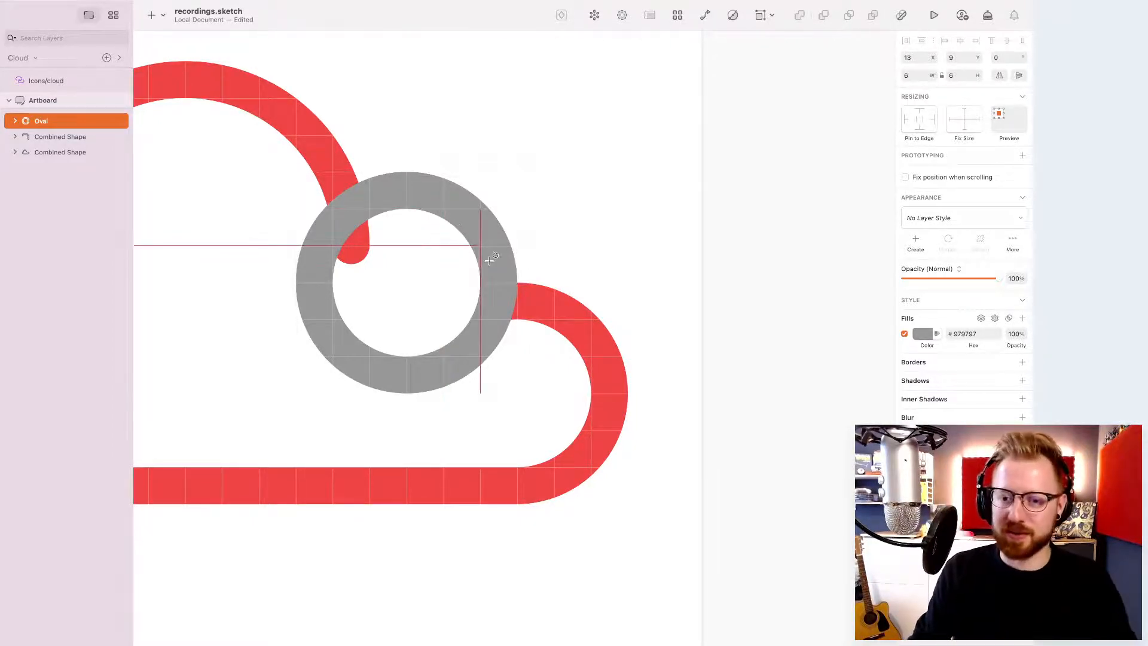
drag(481, 246, 518, 282)
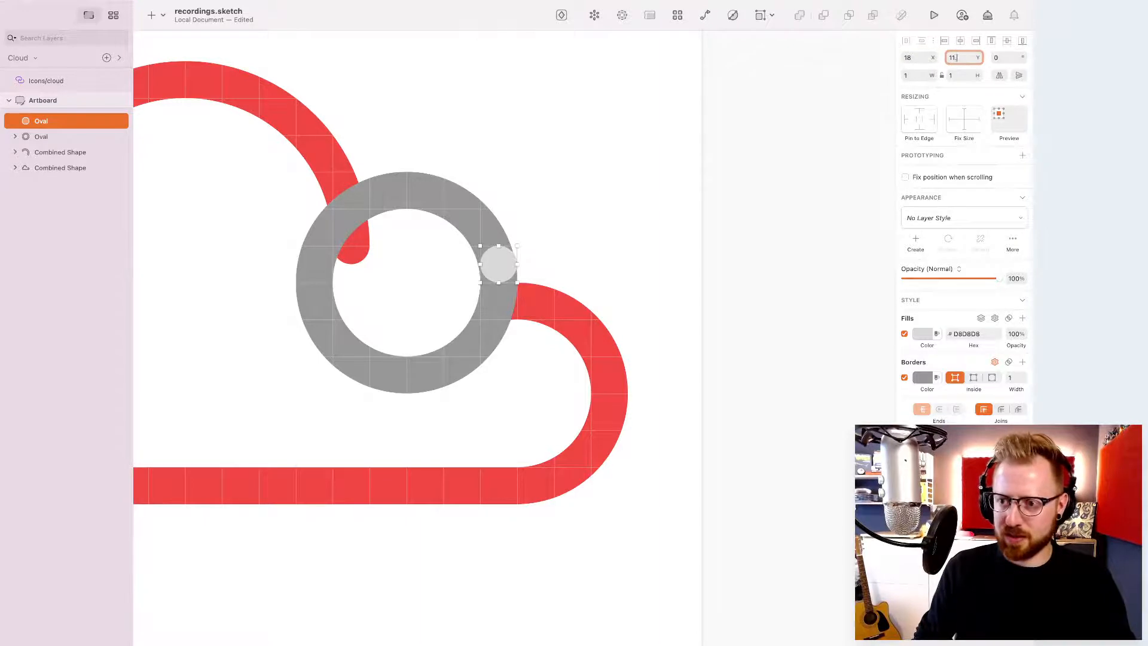
text(11.5)
key(Return)
key(Escape)
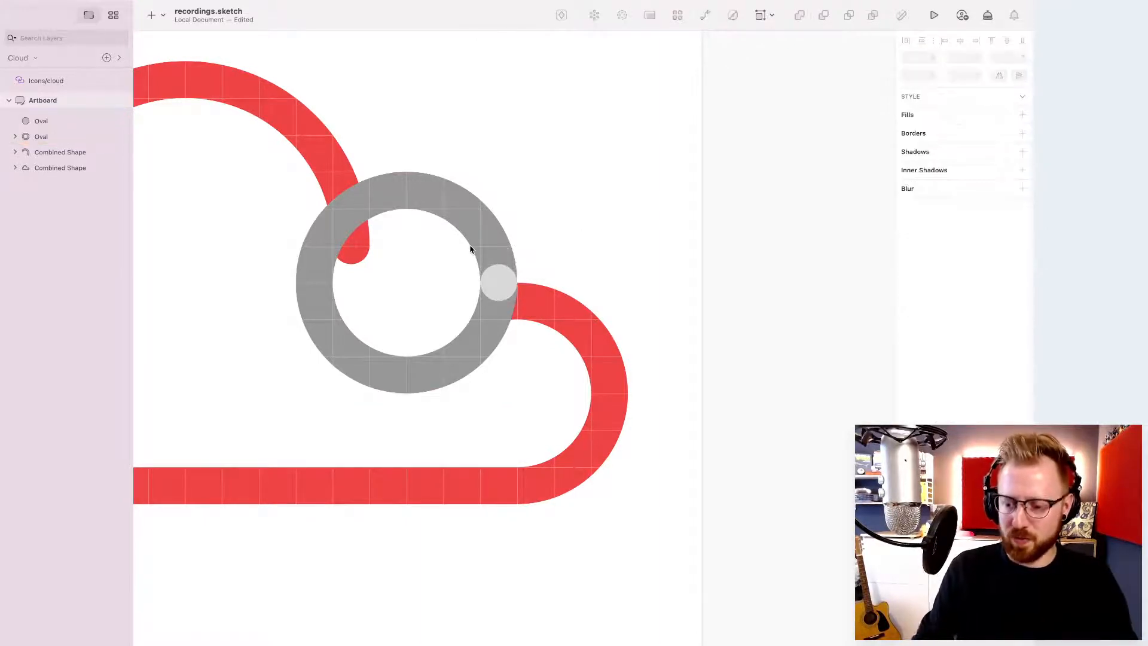
- Inspect how the small oval meets the ring's edge, close up and with the screen magnifier, and switch the magnifier off
key(super+plus)
key(super+plus)
scroll(468, 249, up, 5)
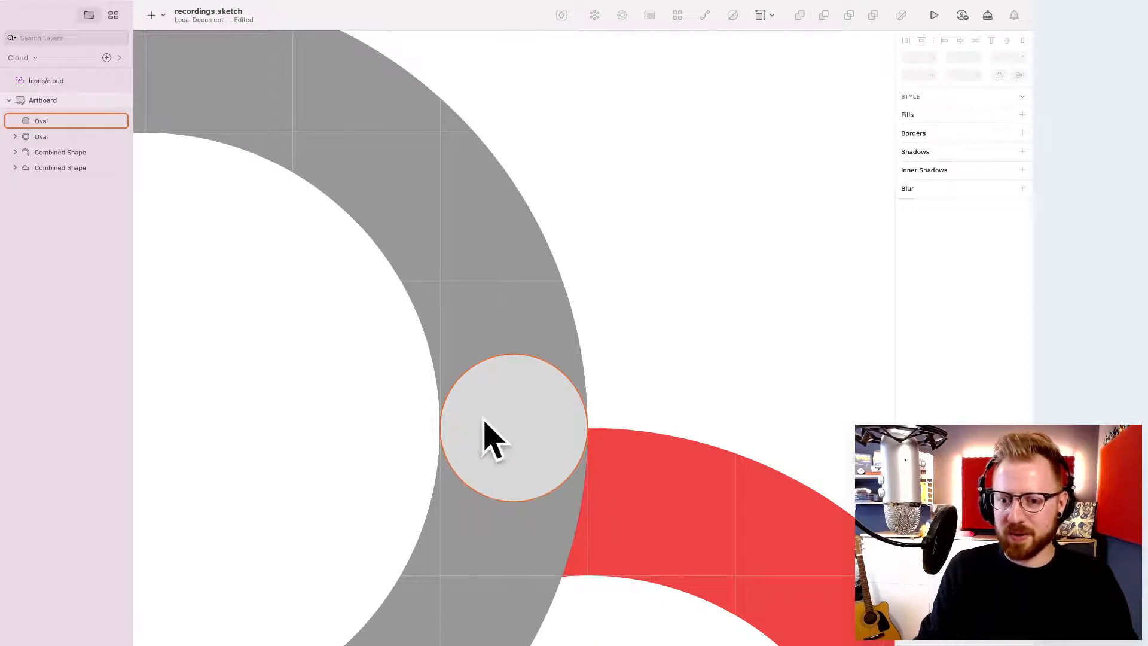
click(552, 407)
click(515, 234)
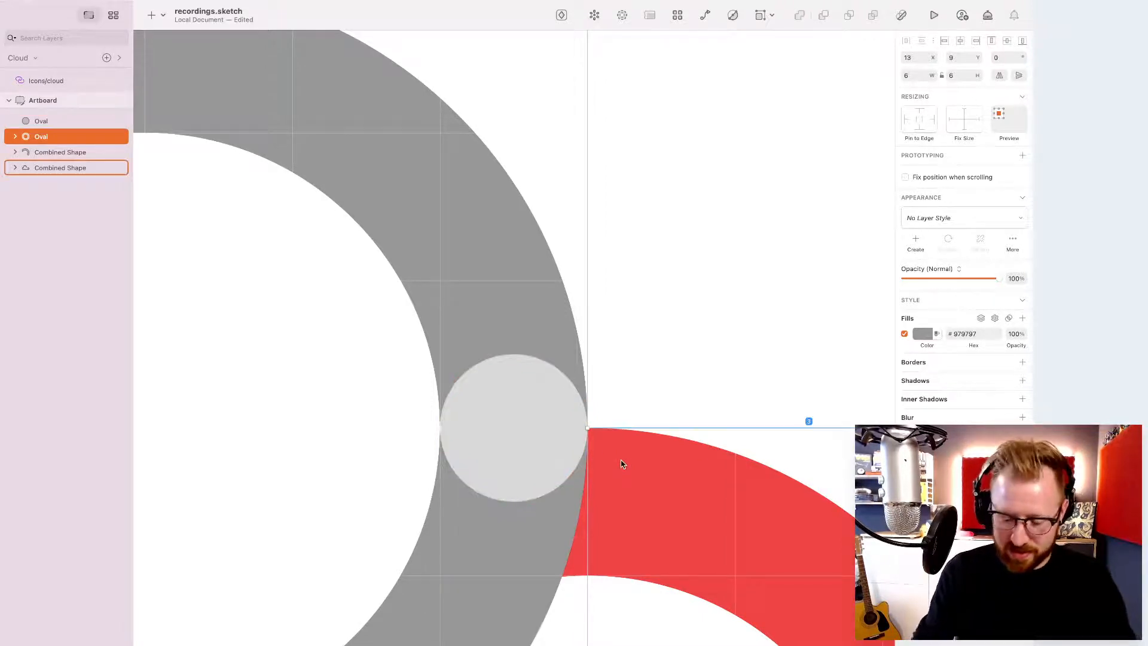
key(alt+super+8)
click(642, 395)
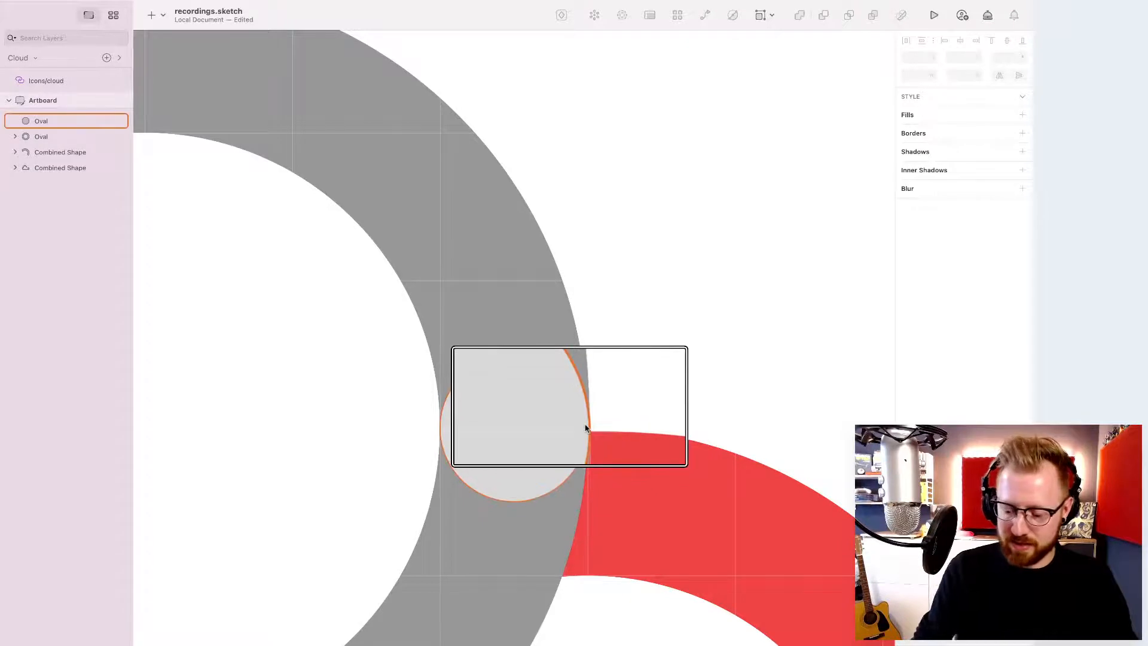
key(super+minus)
key(super+minus)
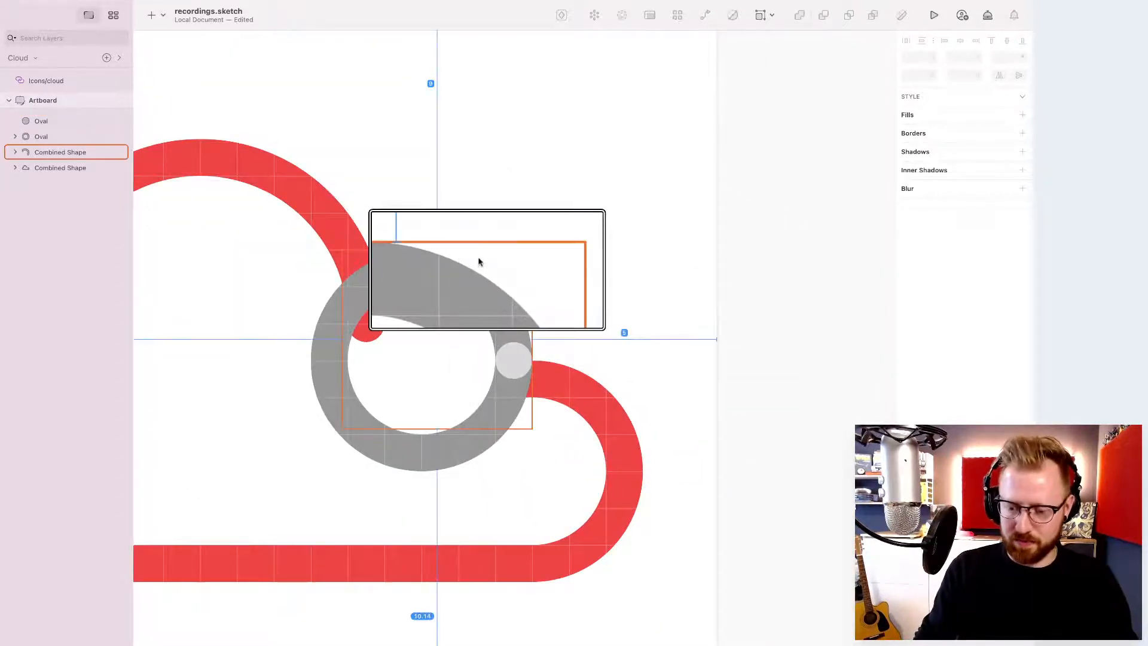
key(alt+super+8)
- Group the small oval and the grey ring, keeping them as separate layers inside the group
click(505, 326)
shift+click(507, 359)
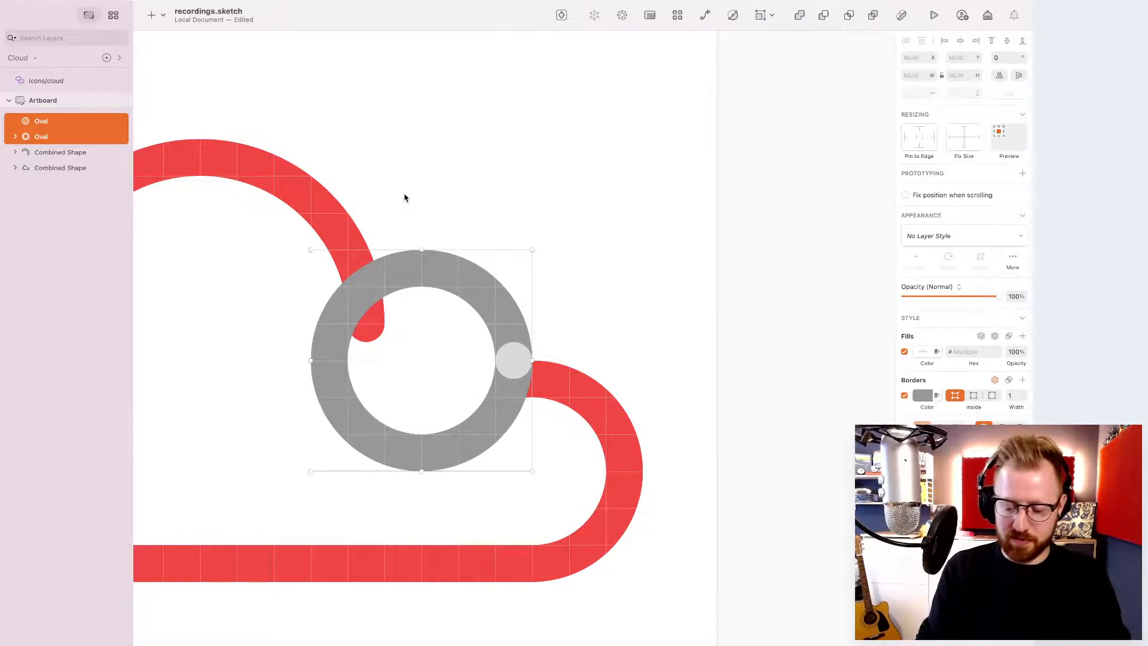
key(alt+super+u)
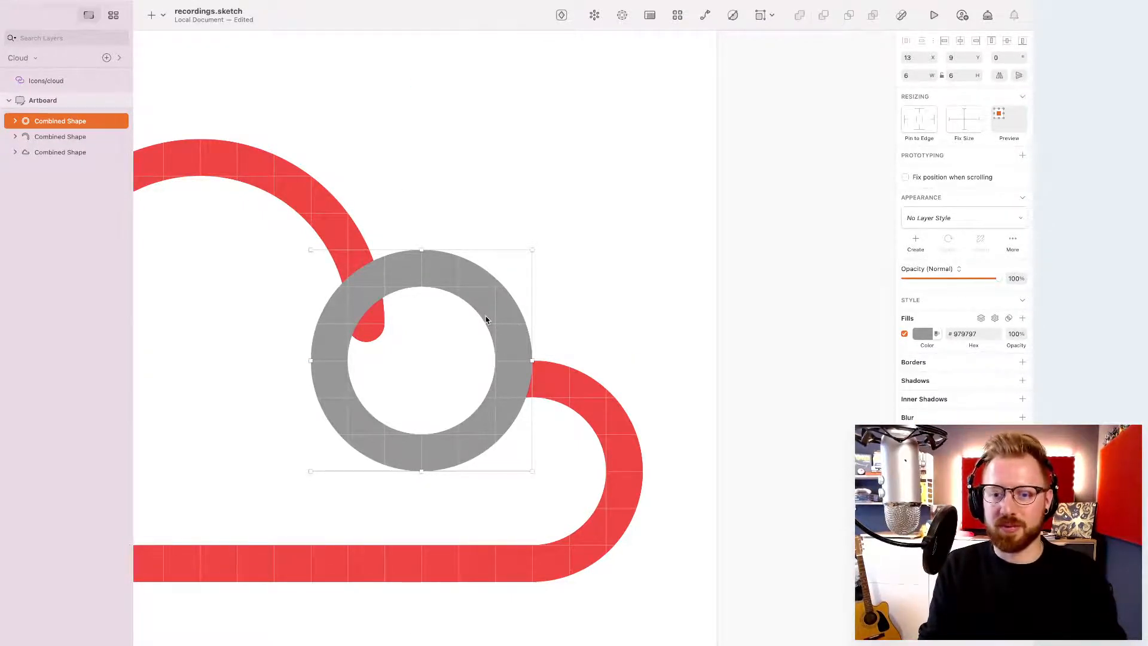
key(super+z)
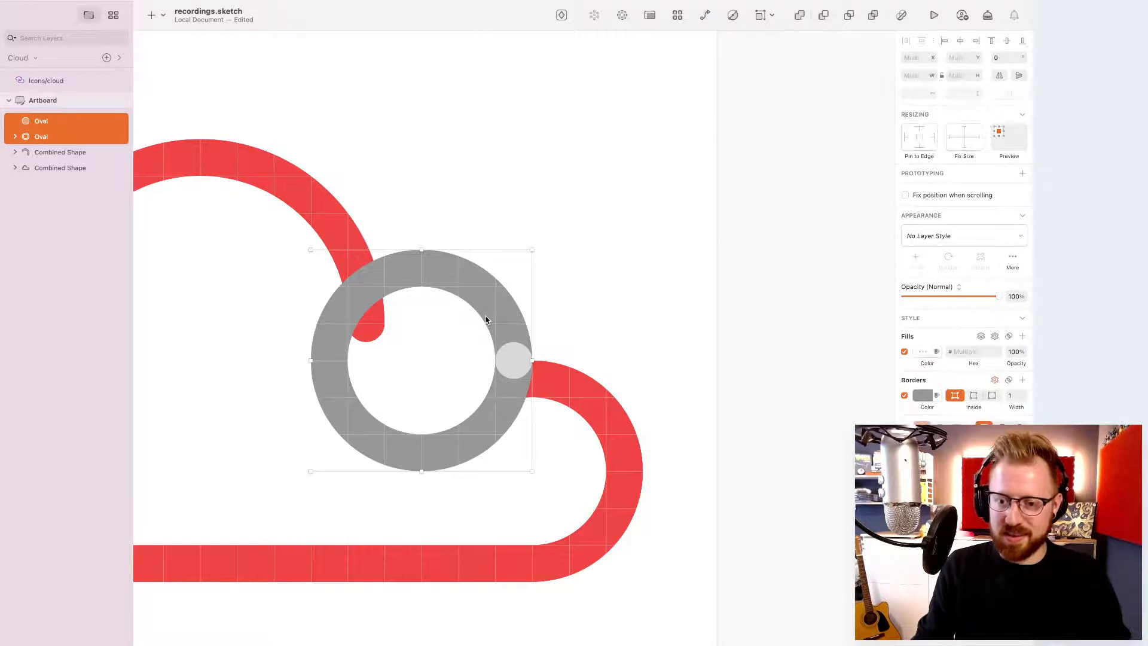
right_click(50, 122)
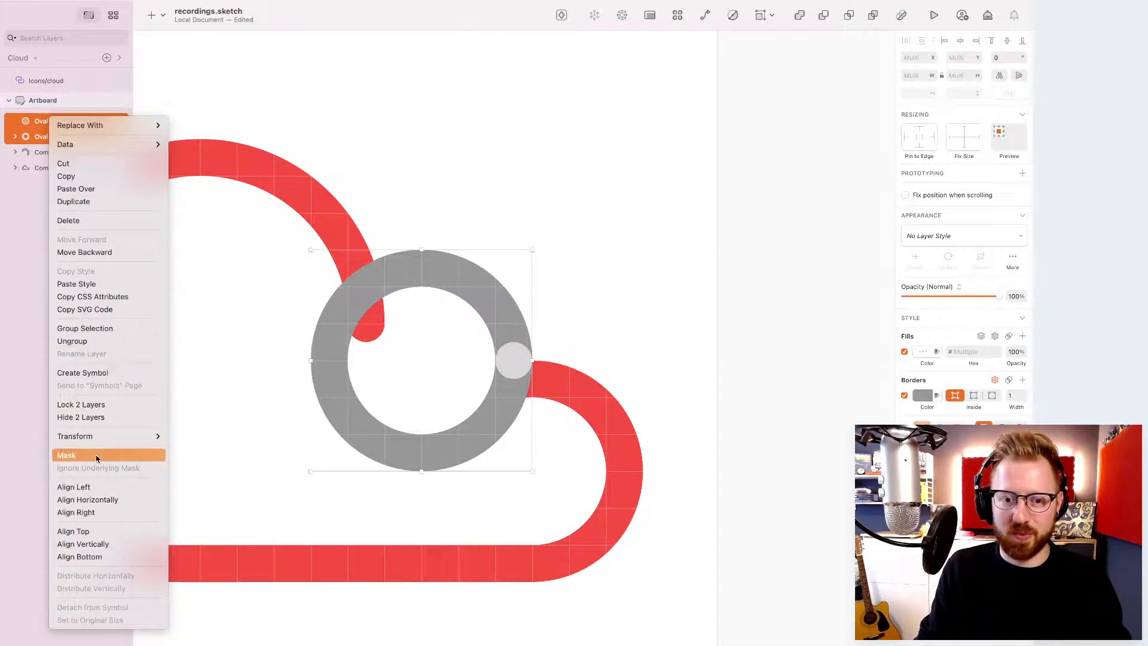
click(93, 329)
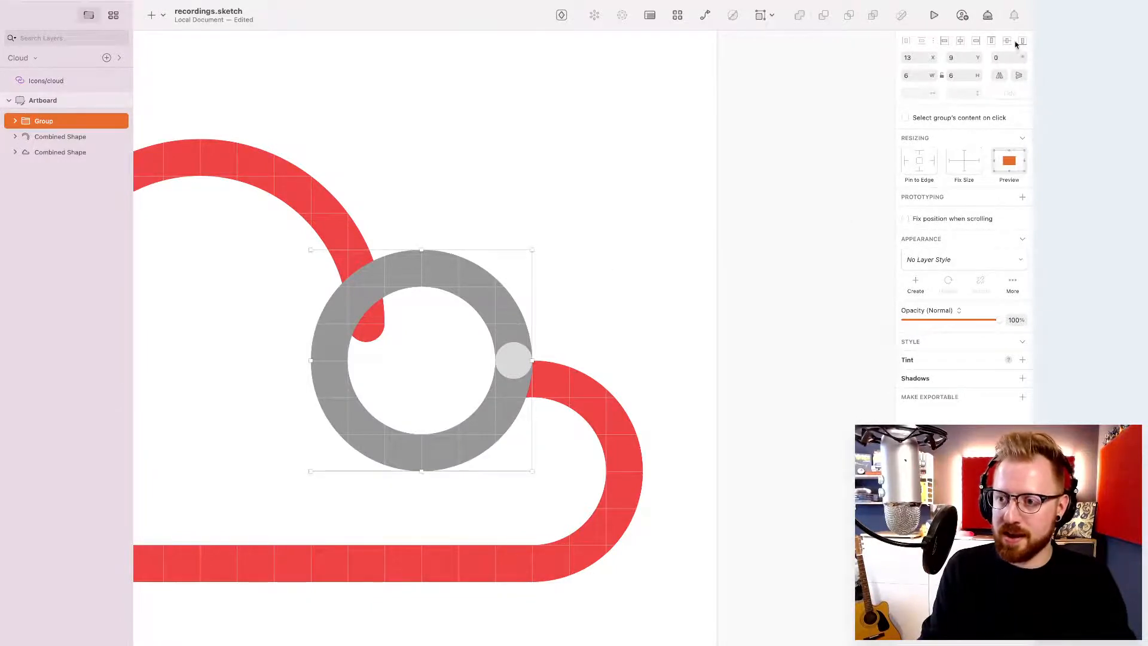
- Try rotating the group in small increments through a full turn so the small oval travels around the ring, and return it to 0°
text(2.8)
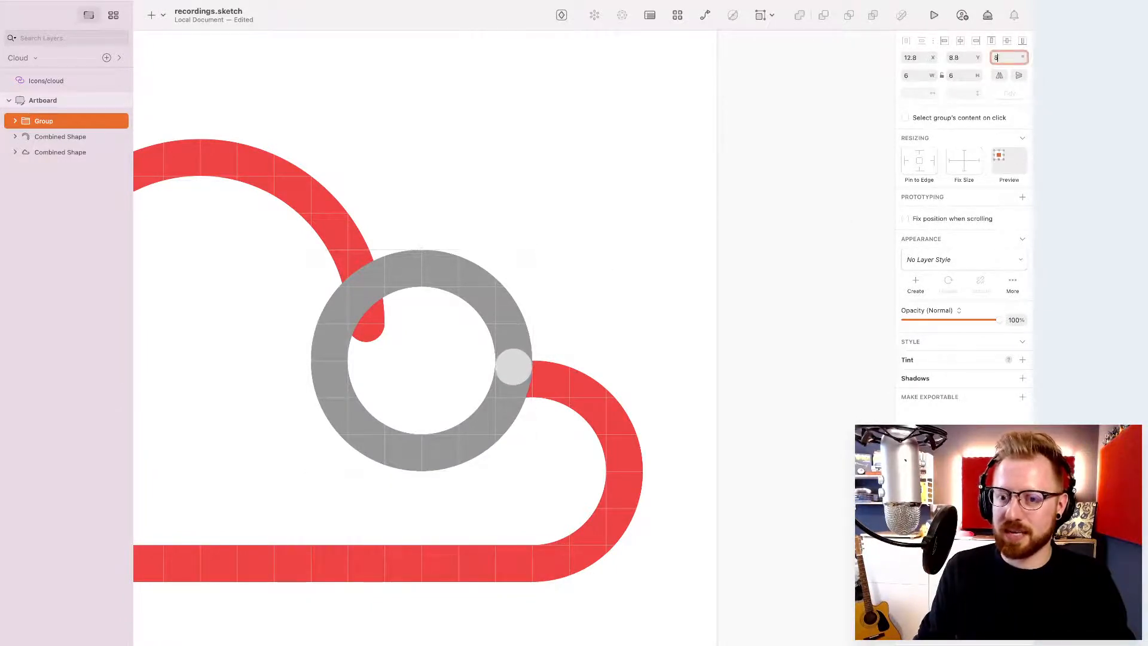
key(Up)
key(Up)
key(Up)
key(Up)
key(Up)
key(Up)
key(Up)
key(Up)
key(Up)
key(Up)
key(Up)
key(Up)
key(Up)
key(Up)
key(Up)
key(Up)
key(Up)
key(Up)
key(Up)
key(Up)
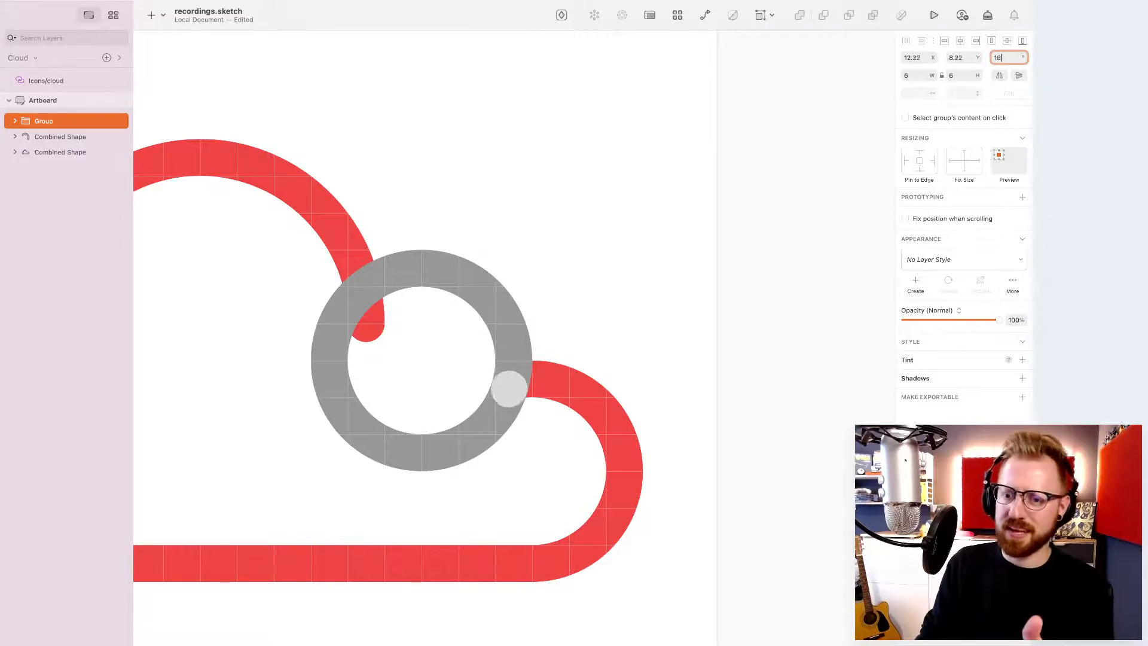
key(Up)
key(Up)
key(Up)
key(Up)
key(Up)
key(Up)
key(Up)
key(Up)
key(Up)
key(Up)
key(Up)
key(Up)
key(Up)
key(Up)
key(Up)
key(Up)
key(Up)
key(Up)
key(Up)
key(Up)
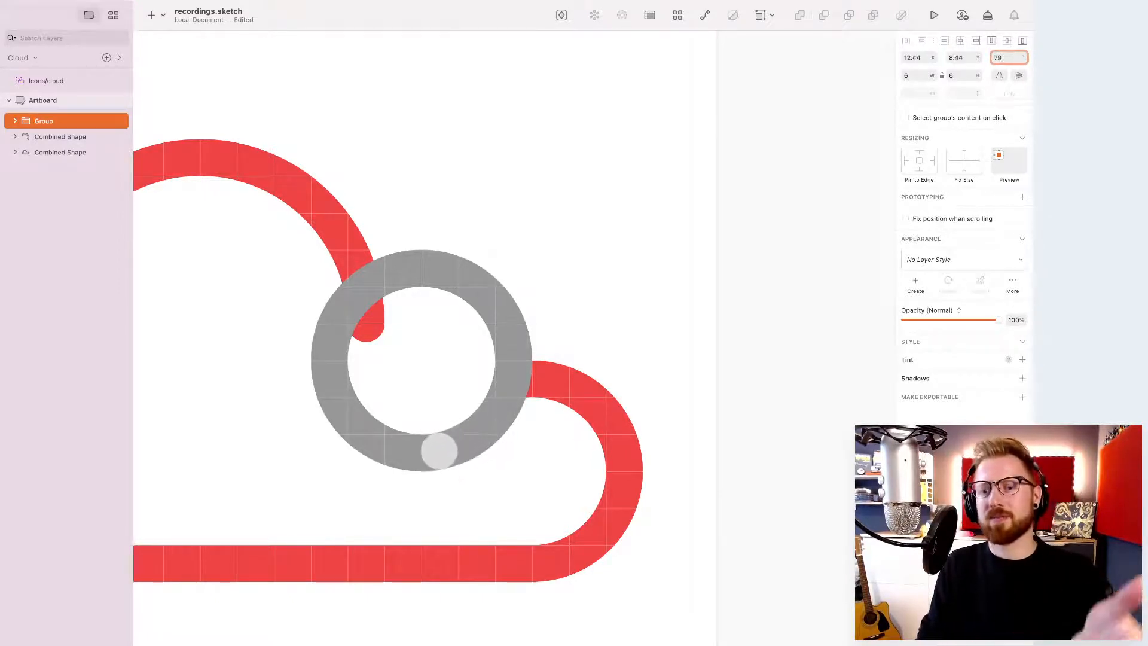
key(Up)
key(Up)
key(Up)
key(Up)
key(Up)
key(Up)
key(Up)
key(Up)
key(Up)
key(Up)
key(Up)
key(Up)
key(Up)
key(Up)
key(Up)
key(Up)
key(Up)
key(Up)
key(Up)
key(Up)
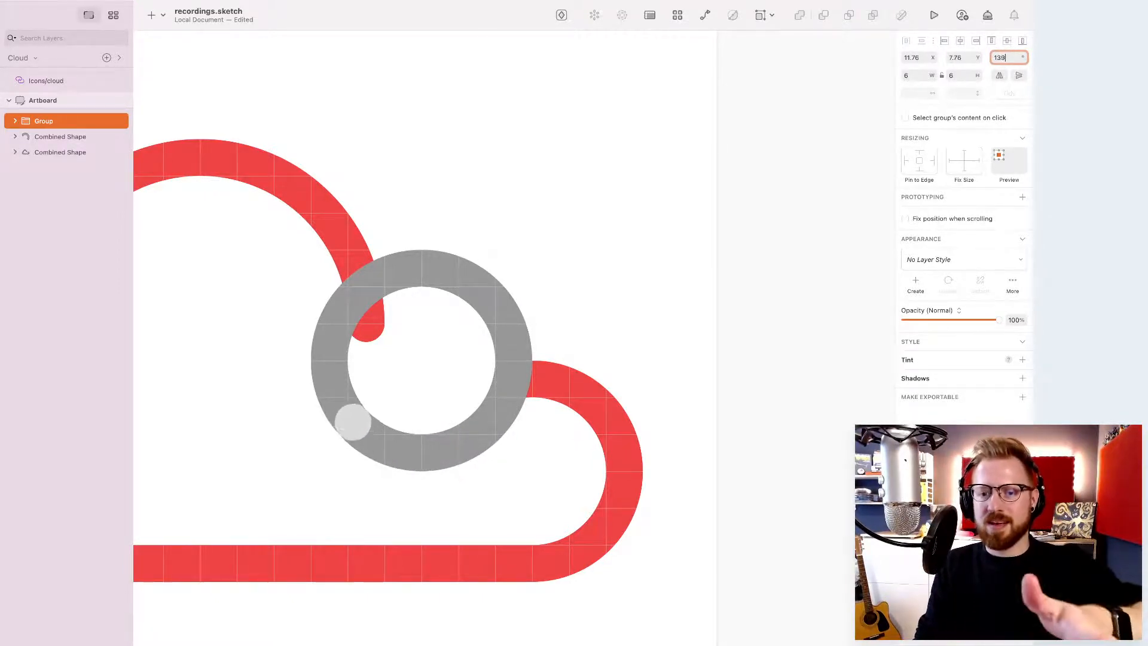
key(Up)
key(Up)
key(Up)
key(Up)
key(Up)
key(Up)
key(Up)
key(Up)
key(Up)
key(Up)
key(Up)
key(Up)
key(Up)
key(Up)
key(Up)
key(Up)
key(Up)
key(Up)
key(Up)
key(Up)
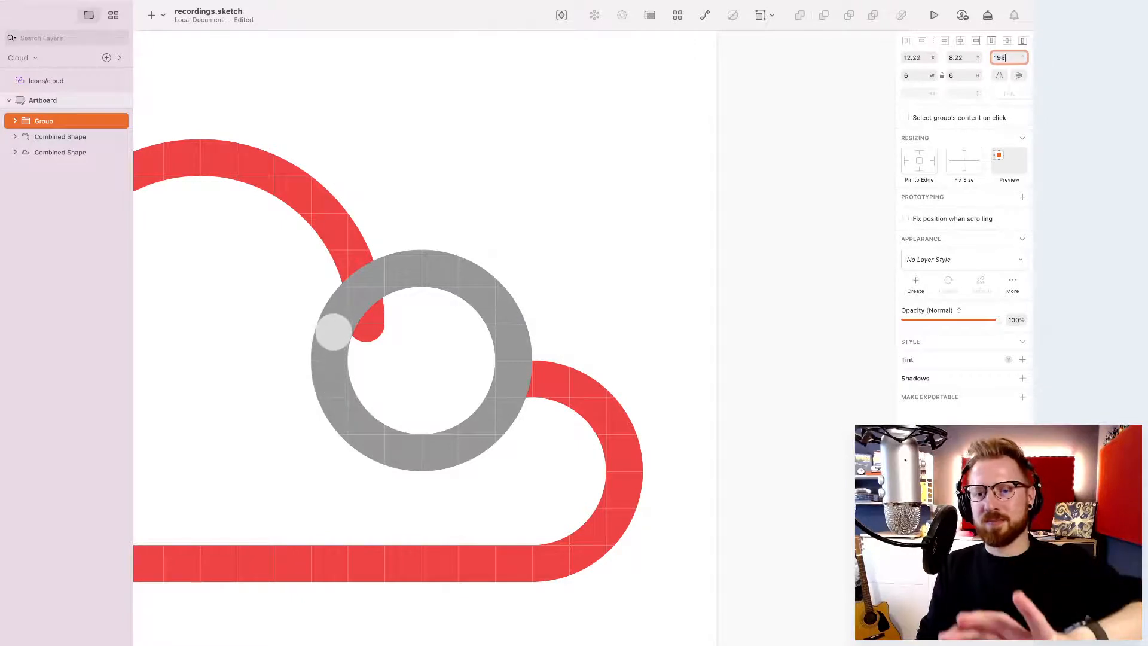
key(Up)
key(Up)
key(Up)
key(Up)
key(Up)
key(Up)
key(Up)
key(Up)
key(Up)
key(Up)
key(Up)
key(Up)
key(Up)
key(Up)
key(Up)
key(Up)
key(Up)
key(Up)
key(Up)
key(Up)
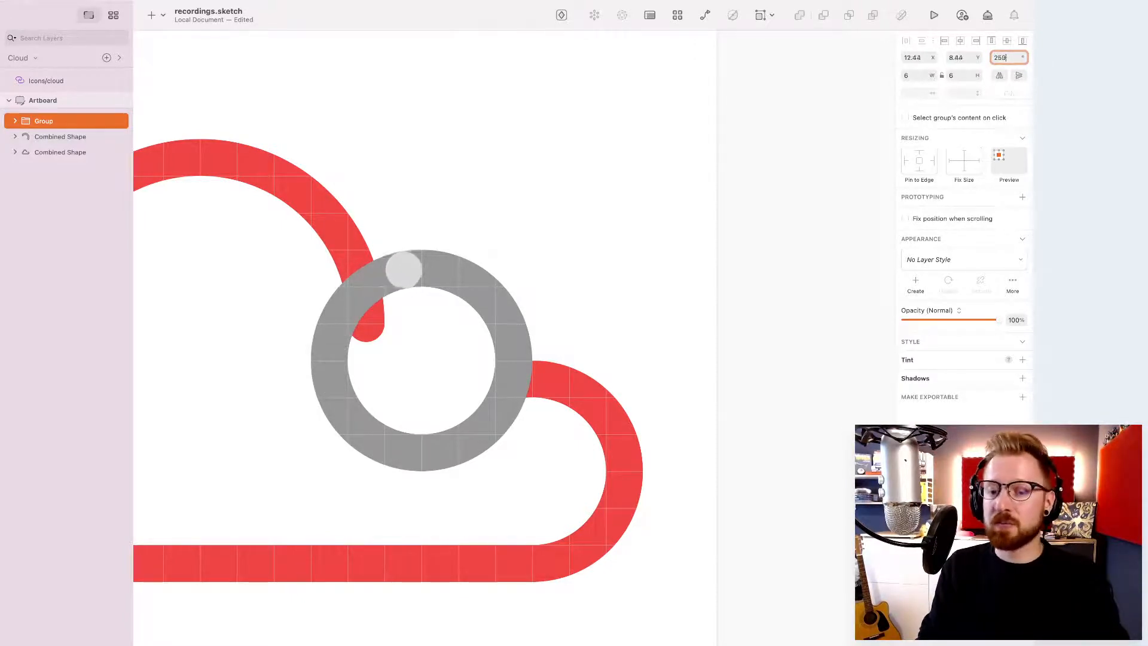
key(Up)
key(Up)
key(Up)
key(Up)
key(Up)
key(Up)
key(Up)
key(Up)
key(Up)
key(Up)
key(Up)
key(Up)
key(Up)
key(Up)
key(Up)
key(Up)
key(Up)
key(Up)
key(Up)
key(Up)
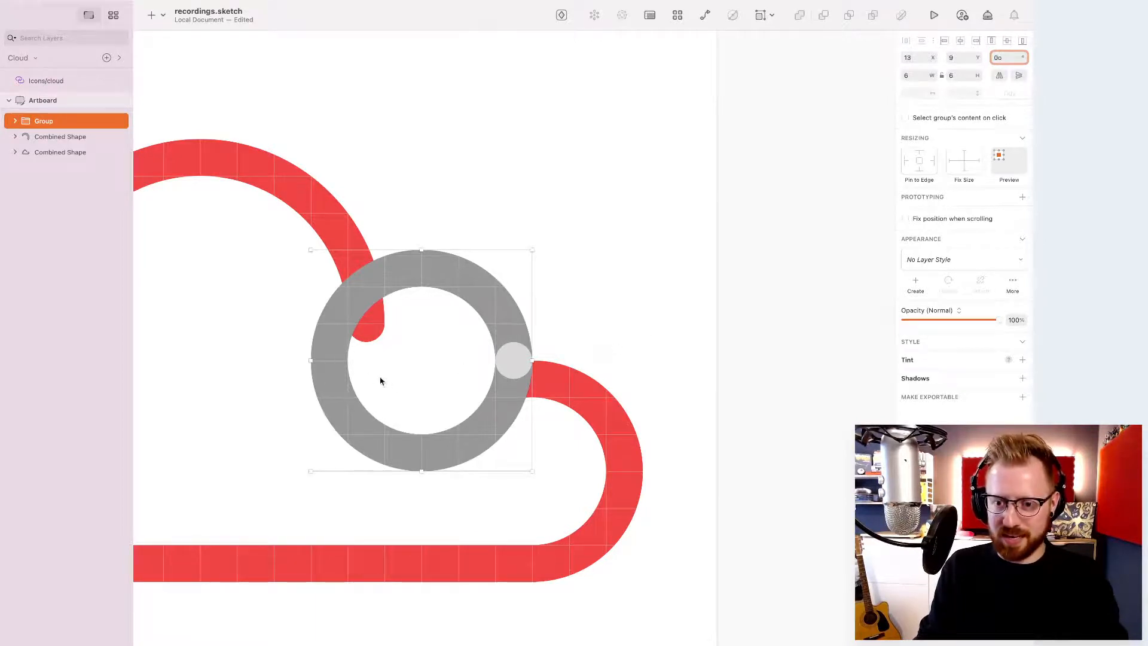
- Draw a 6 × 3 rectangle over the lower half of the grey ring and subtract it from the ring
click(359, 395)
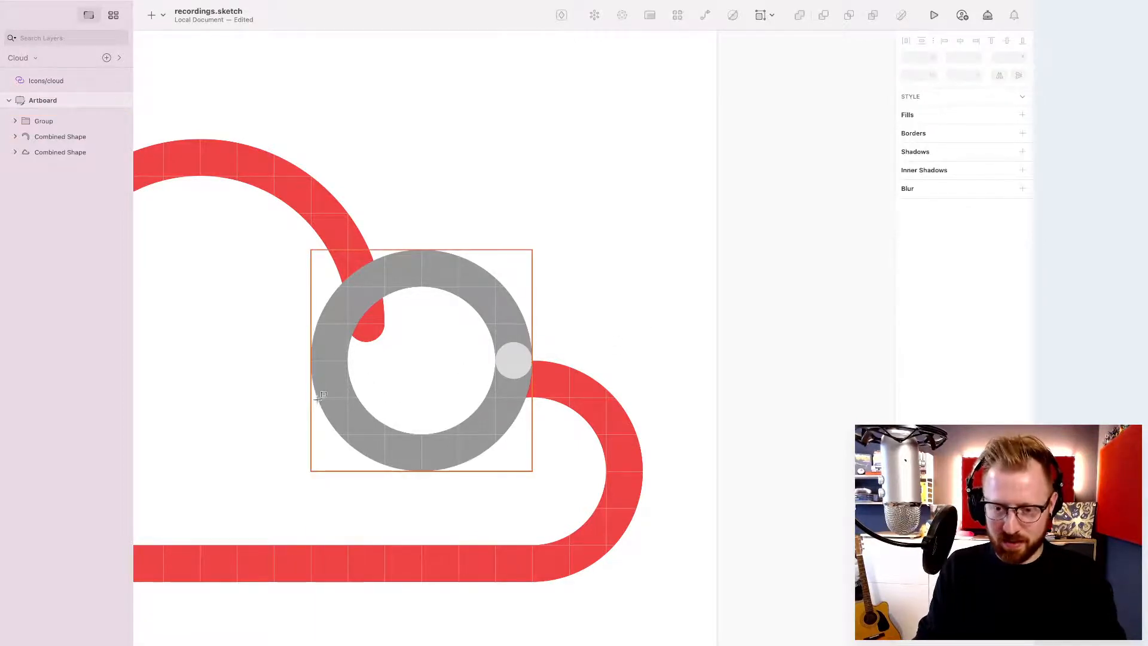
mouse_move(312, 360)
mouse_down()
mouse_move(457, 470)
mouse_move(543, 454)
mouse_up()
key(Escape)
double_click(478, 291)
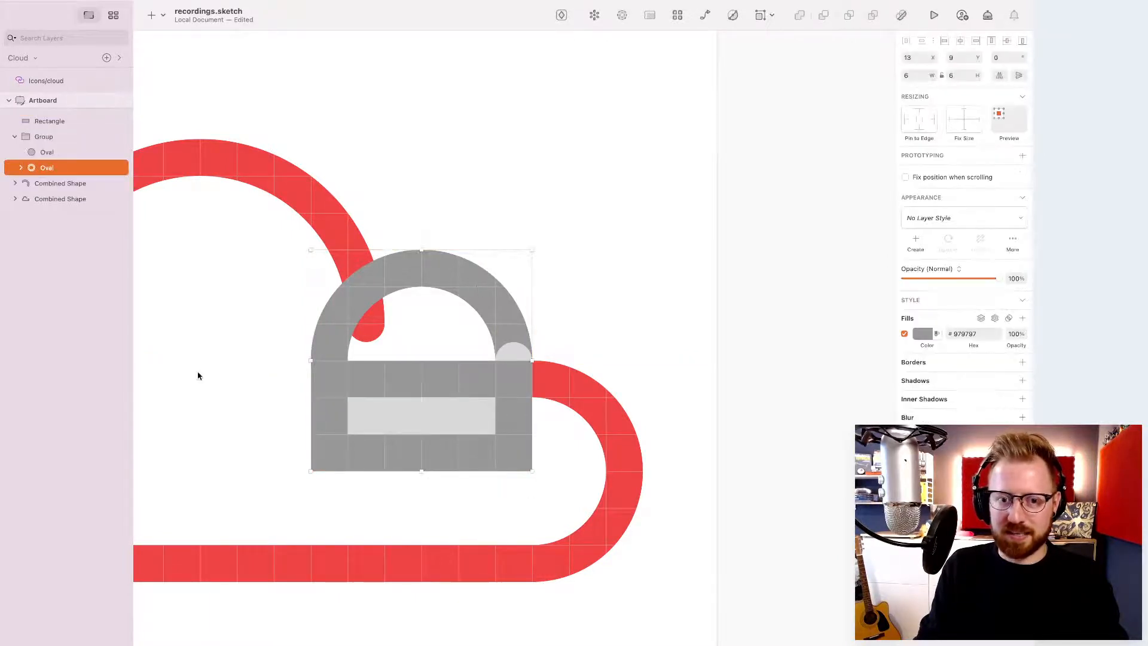
shift+click(58, 121)
key(alt+super+s)
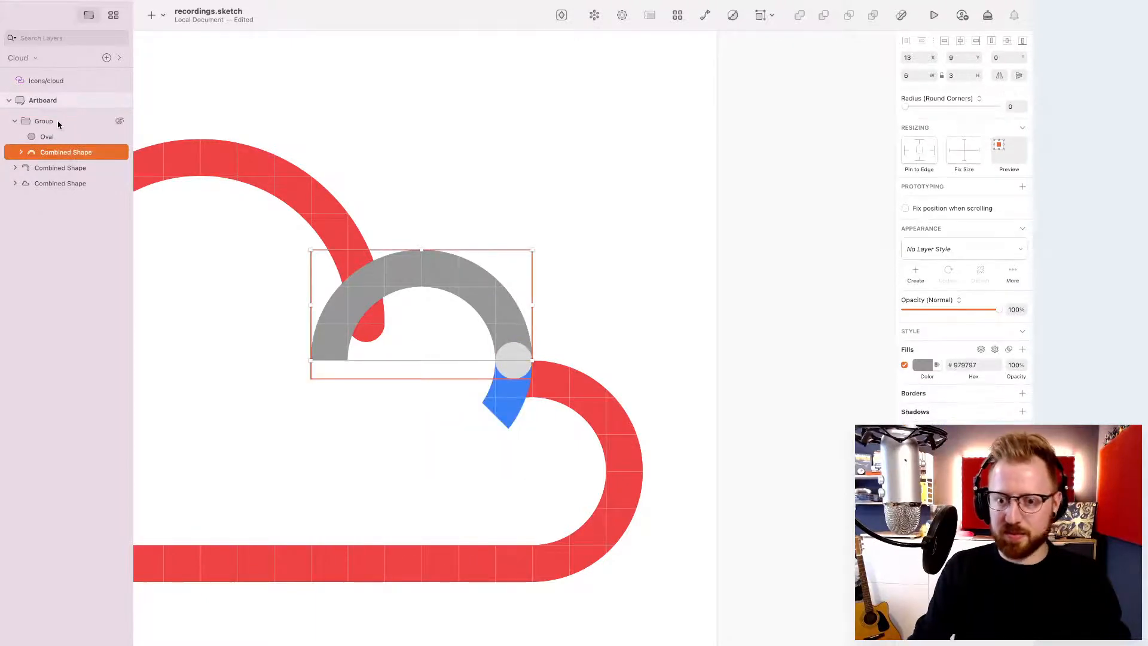
- Hide the trimmed blue arc and the red cloud shape, and select the group holding the grey half ring
click(513, 418)
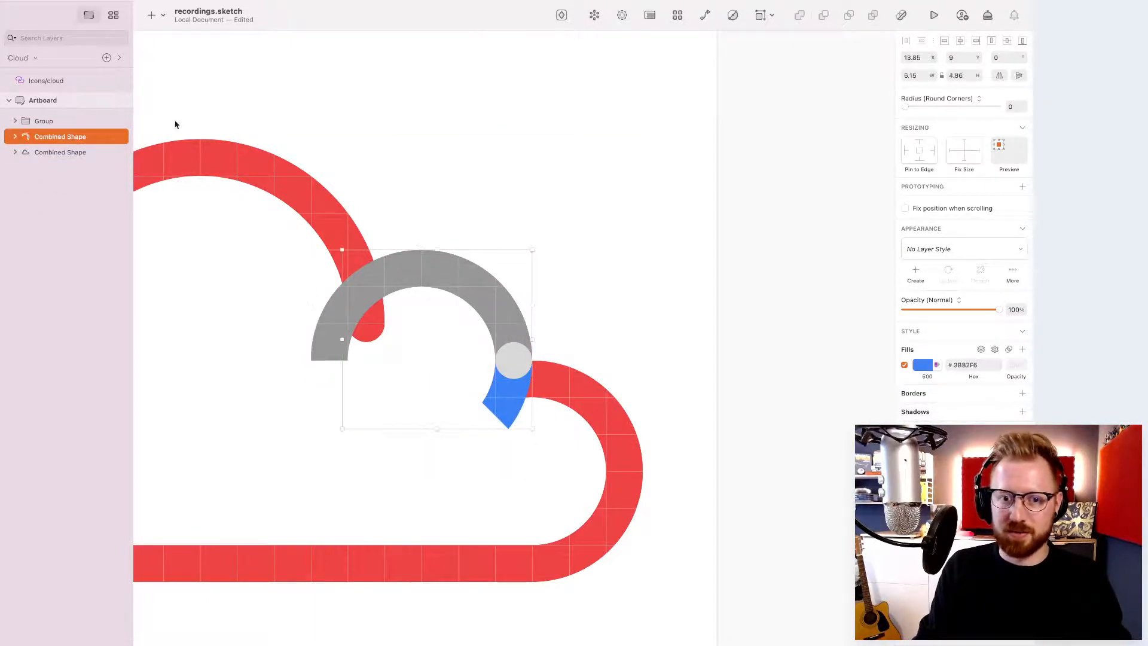
click(120, 138)
click(589, 249)
click(443, 303)
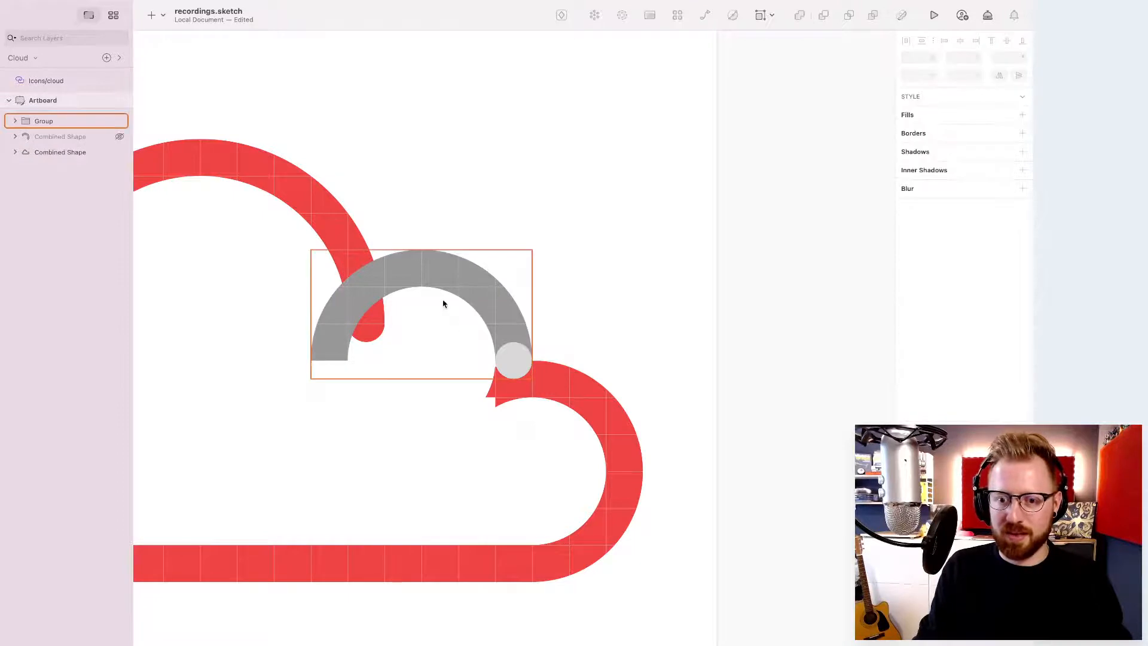
click(317, 215)
key(shift+super+h)
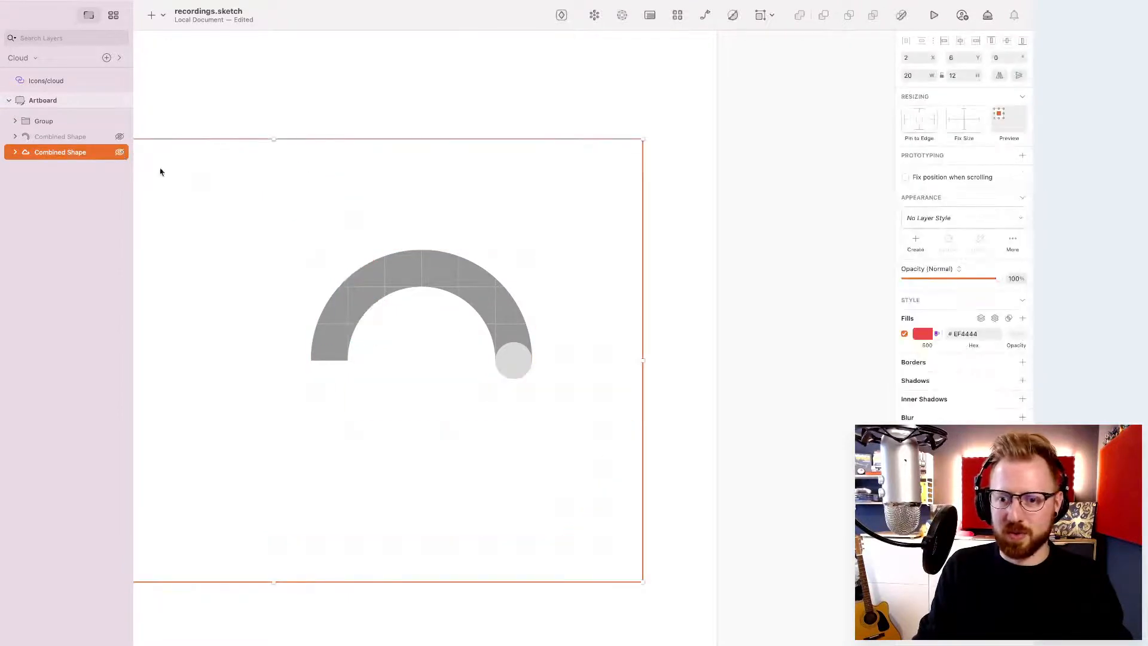
click(543, 297)
click(481, 294)
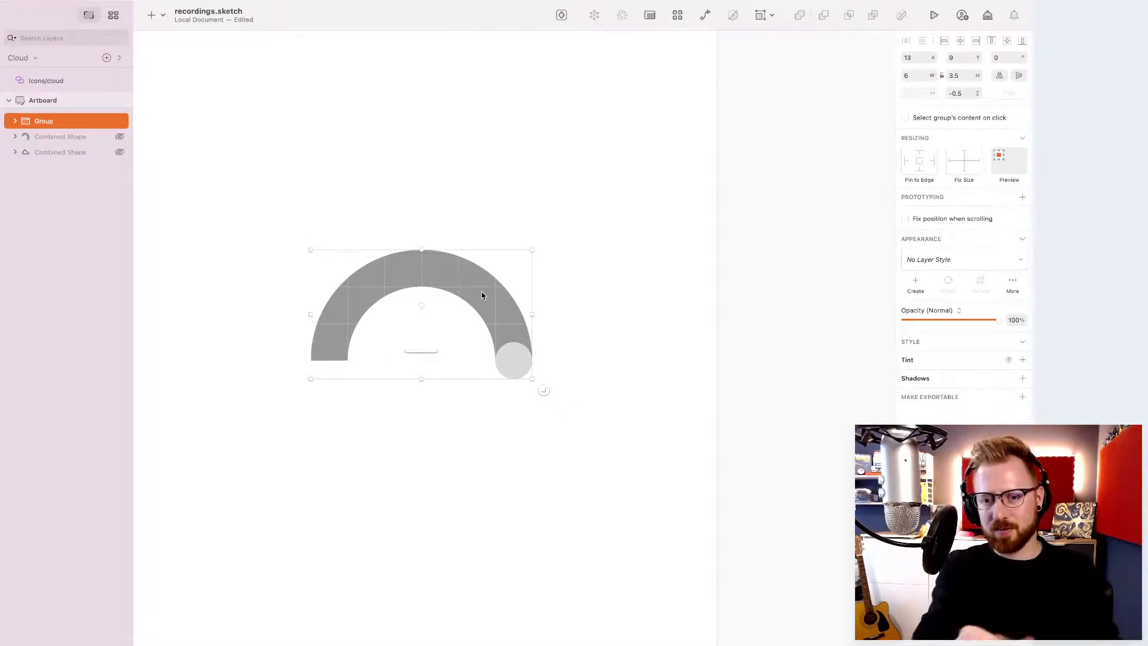
- Show the hidden blue arc and red cloud shape again while keeping the half-ring group selected
click(1012, 55)
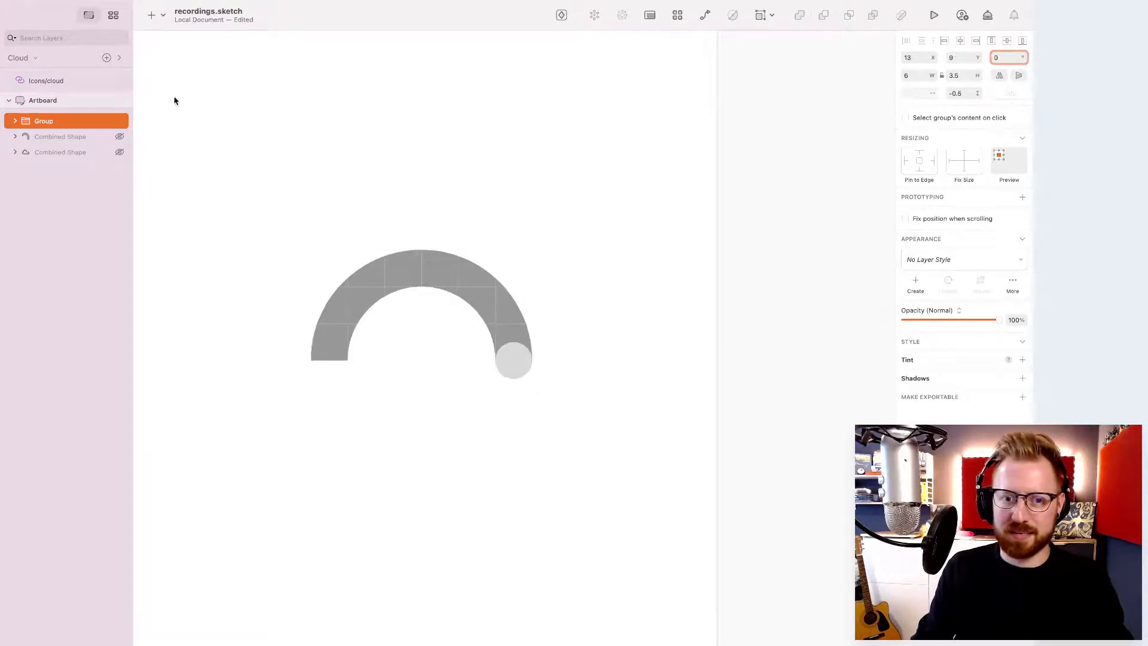
click(120, 137)
click(119, 153)
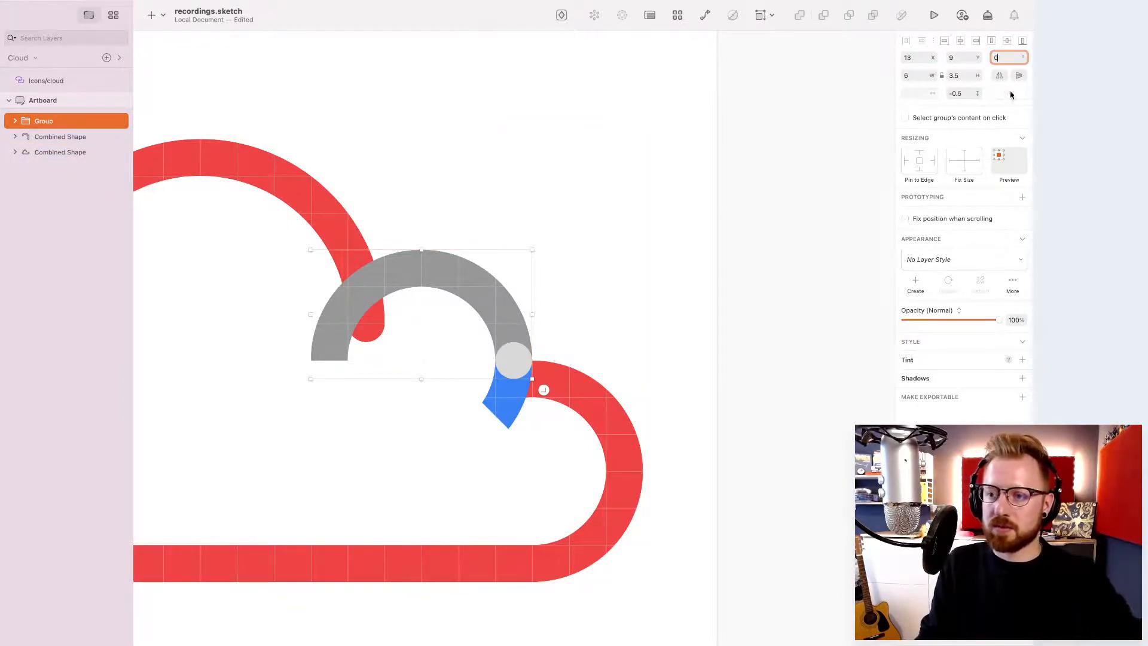
- Try rotating the half-ring group in small increments through a full turn over the blue arc, and return it to 0°
key(Up)
key(Up)
key(Up)
key(Up)
key(Up)
key(Up)
key(Up)
key(Up)
key(Up)
key(Up)
key(Up)
key(Up)
key(Up)
key(Up)
key(Up)
key(Up)
key(Up)
key(Up)
key(Up)
key(Up)
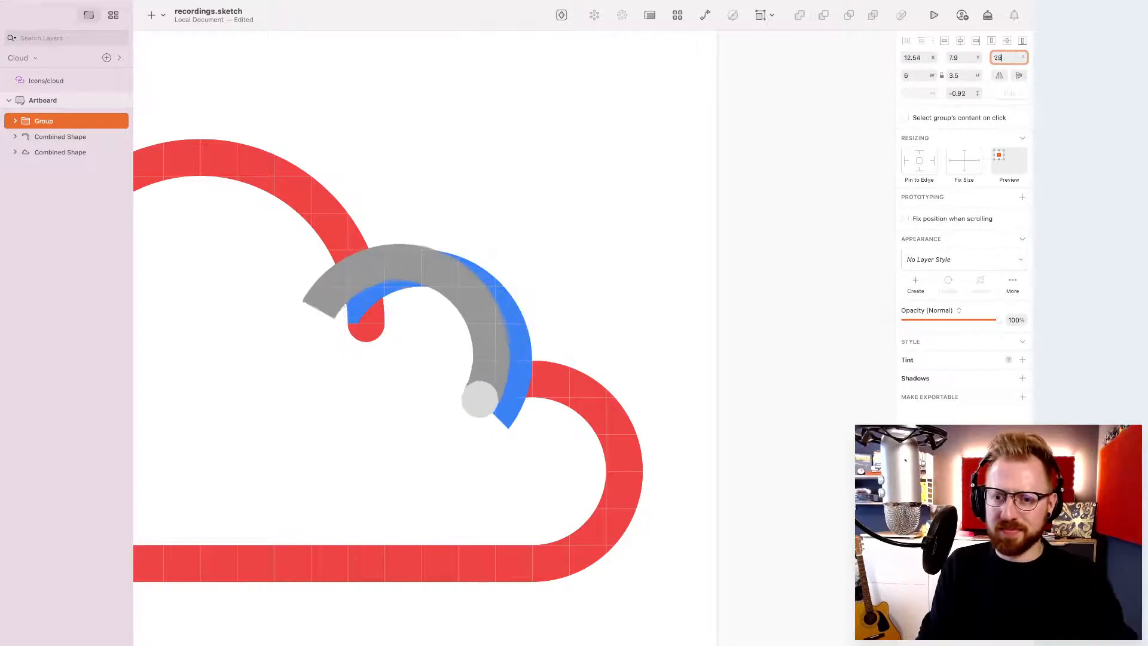
key(Up)
key(Up)
key(Up)
key(Up)
key(Up)
key(Up)
key(Up)
key(Up)
key(Up)
key(Up)
key(Up)
key(Up)
key(Up)
key(Up)
key(Up)
key(Up)
key(Up)
key(Up)
key(Up)
key(Up)
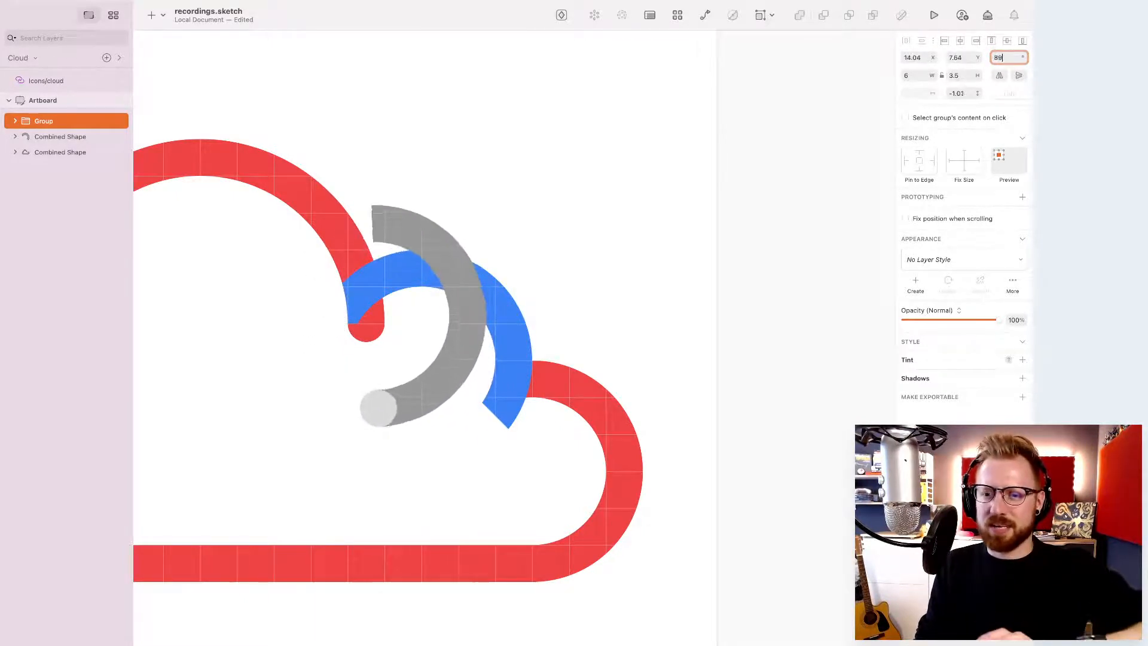
key(Up)
key(Up)
key(Up)
key(Up)
key(Up)
key(Up)
key(Up)
key(Up)
key(Up)
key(Up)
key(Up)
key(Up)
key(Up)
key(Up)
key(Up)
key(Up)
key(Up)
key(Up)
key(Up)
key(Up)
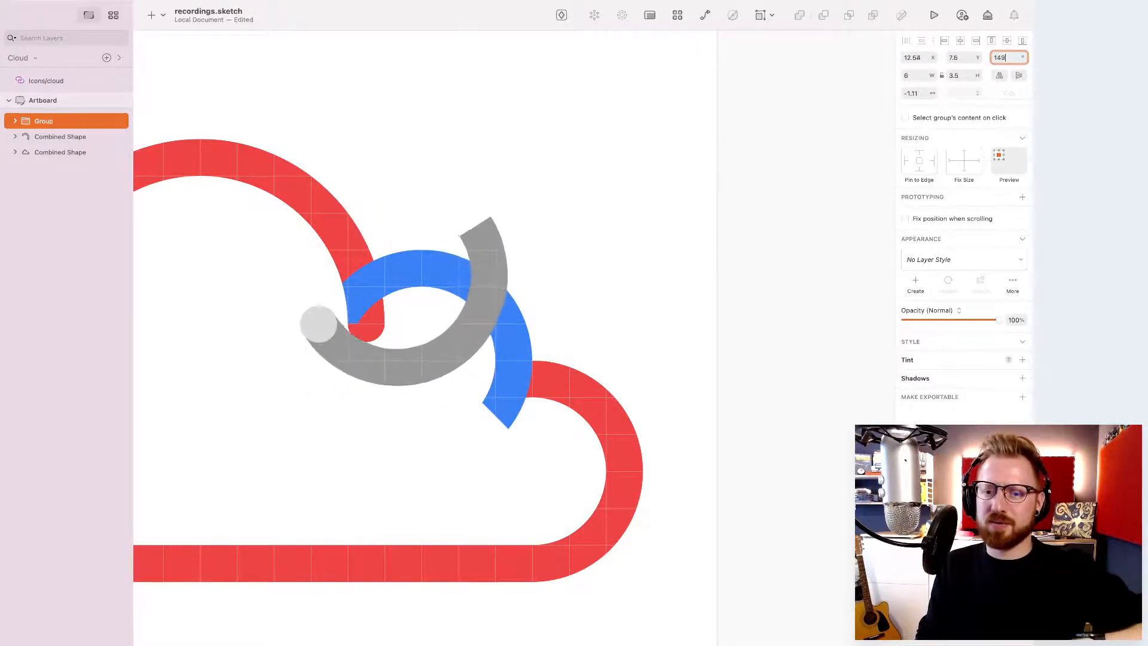
key(Up)
key(Up)
key(Up)
key(Up)
key(Up)
key(Up)
key(Up)
key(Up)
key(Up)
key(Up)
key(Up)
key(Up)
key(Up)
key(Up)
key(Up)
key(Up)
key(Up)
key(Up)
key(Up)
key(Up)
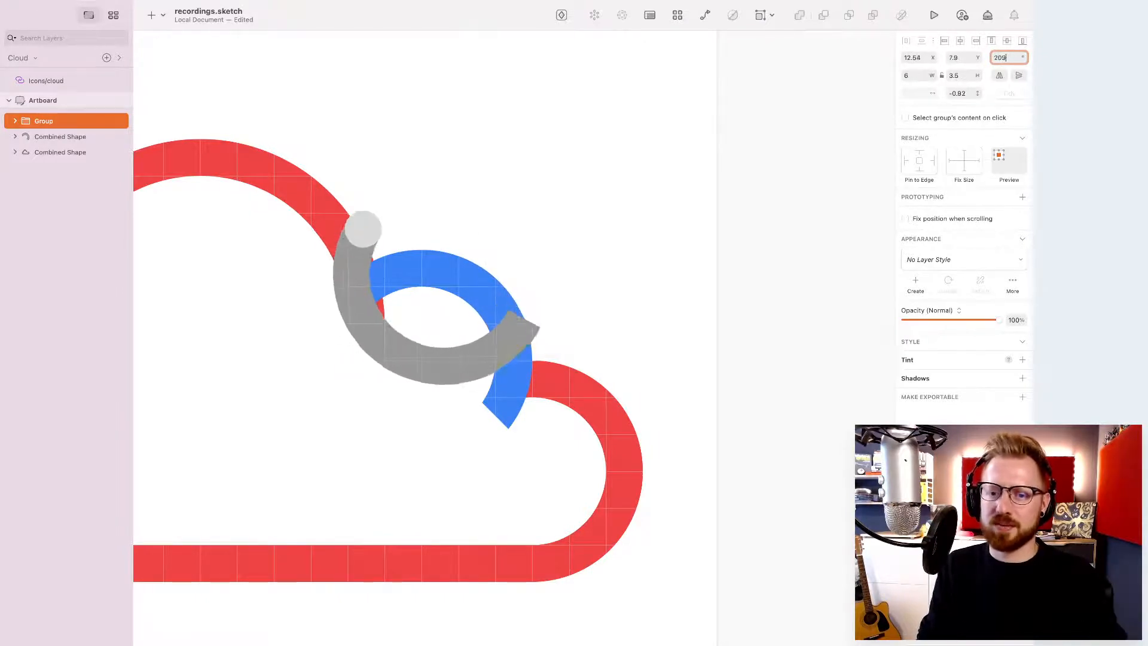
key(Up)
key(Up)
key(Up)
key(Up)
key(Up)
key(Up)
key(Up)
key(Up)
key(Up)
key(Up)
key(Up)
key(Up)
key(Up)
key(Up)
key(Up)
key(Up)
key(Up)
key(Up)
key(Up)
key(Up)
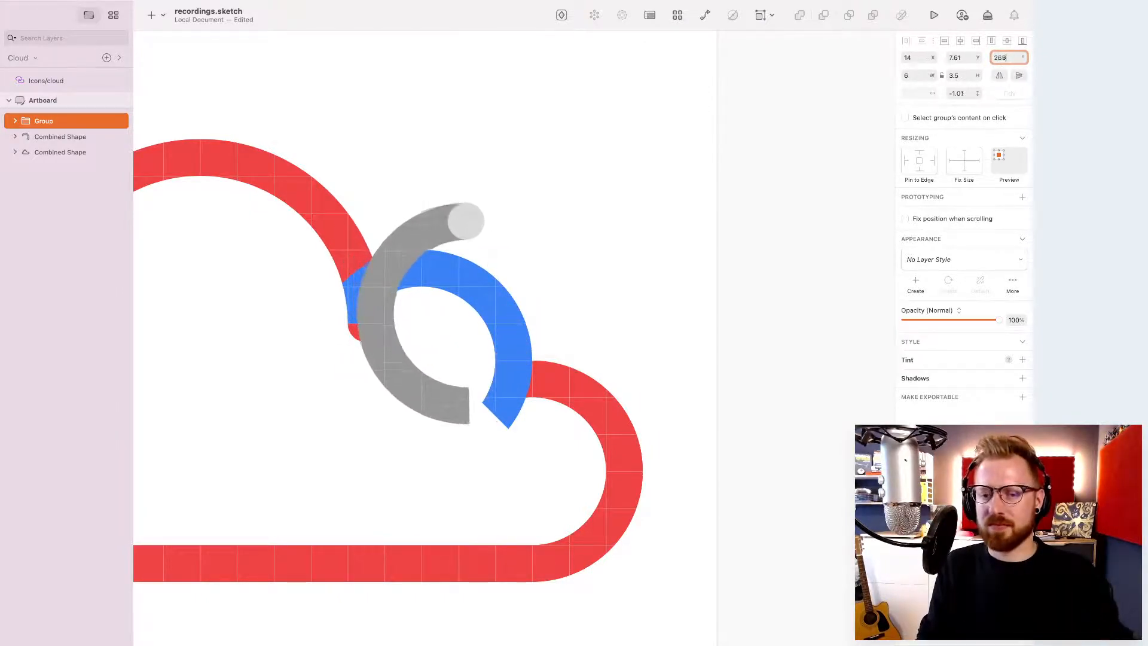
key(Up)
key(Up)
key(Up)
key(Up)
key(Up)
key(Up)
key(Up)
key(Up)
key(Up)
key(Up)
key(Up)
key(Up)
key(Up)
key(Up)
key(Up)
key(Up)
key(Up)
key(Up)
key(Up)
key(Up)
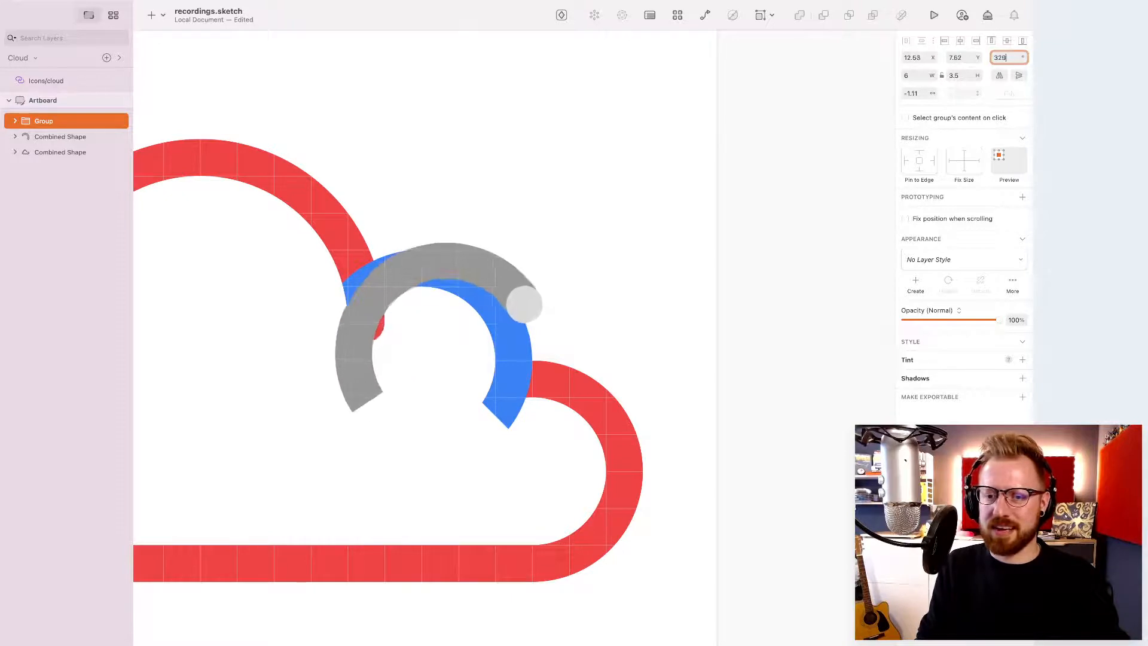
key(Up)
key(Up)
key(Up)
key(Up)
key(Up)
key(Up)
key(Up)
key(Up)
key(Up)
key(Up)
key(Up)
key(Up)
key(Up)
key(Up)
key(Up)
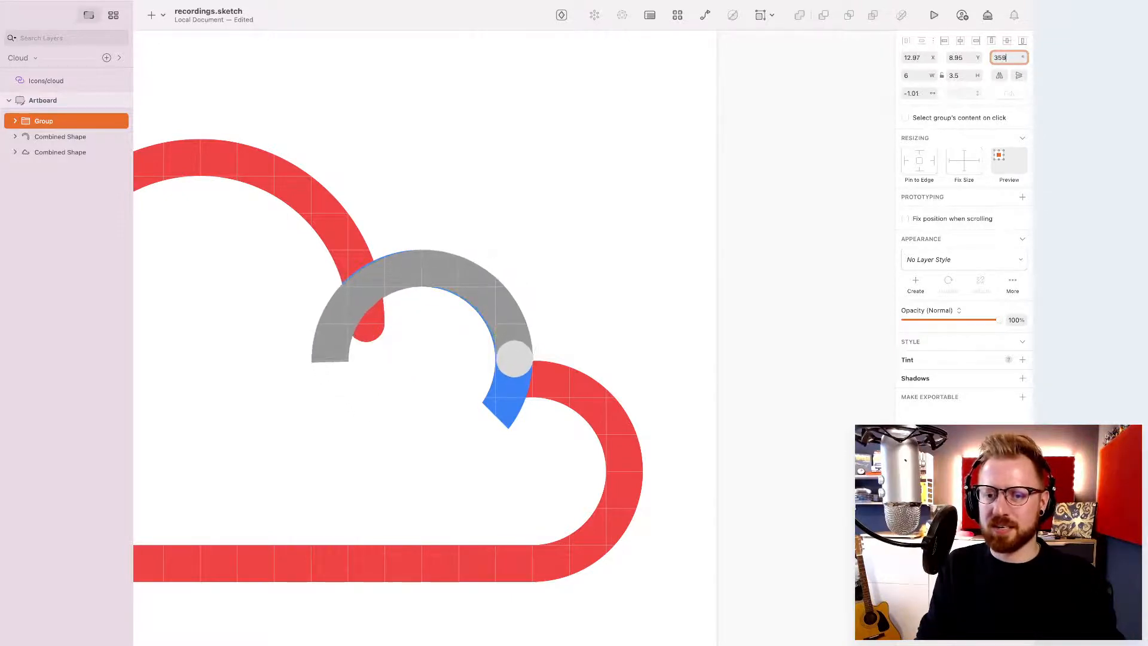
key(Up)
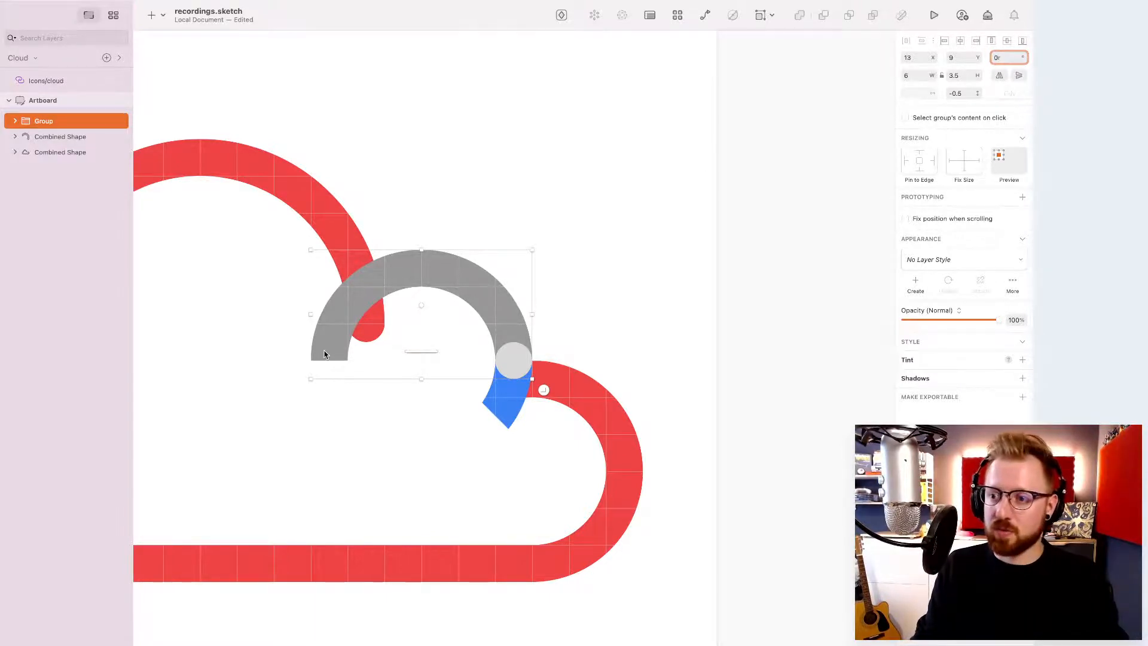
key(Escape)
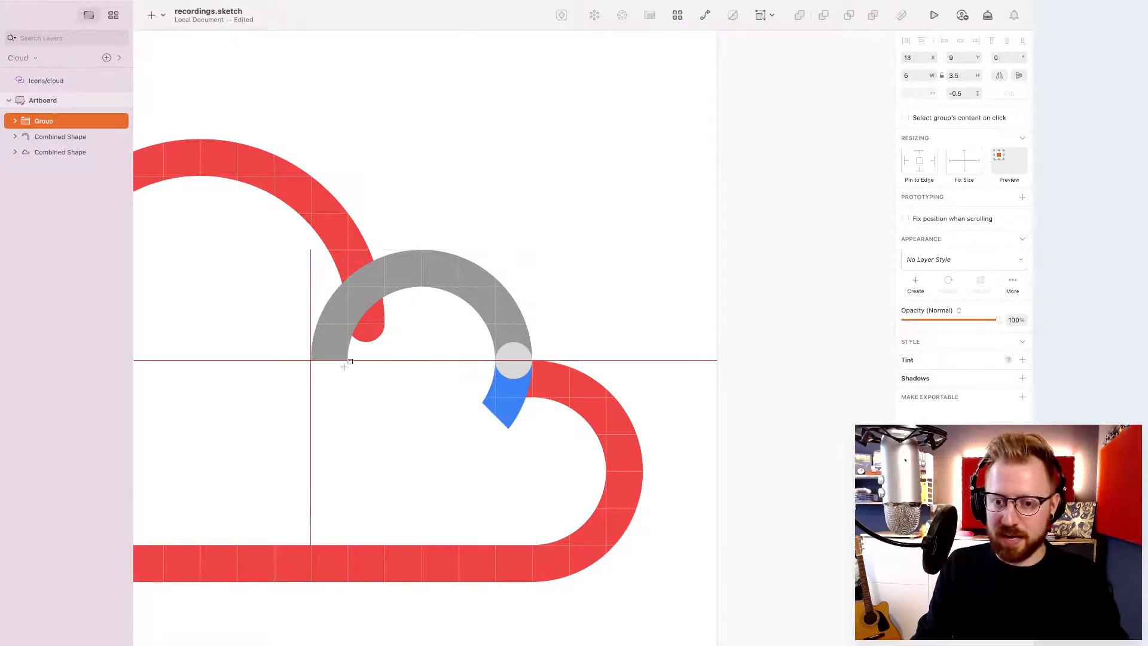
- Draw a 6 × 3 rectangle directly below the grey half ring, move it into the group with the ring, and select that group
mouse_move(344, 366)
mouse_down()
mouse_move(536, 435)
mouse_move(524, 482)
mouse_up()
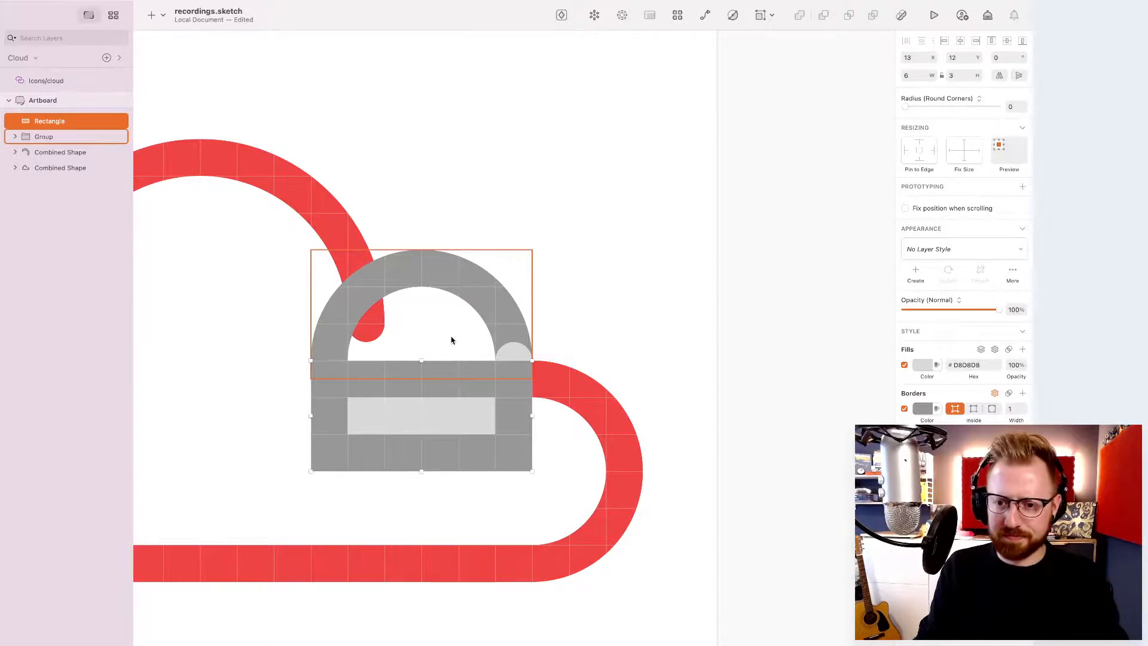
shift+super+click(479, 285)
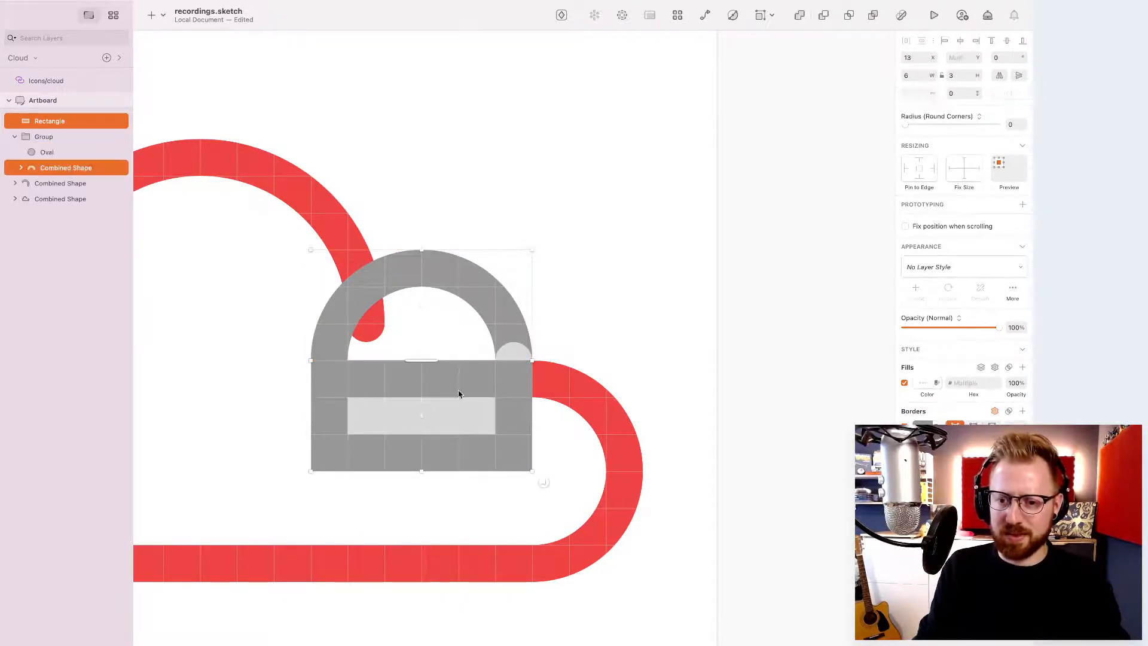
click(70, 136)
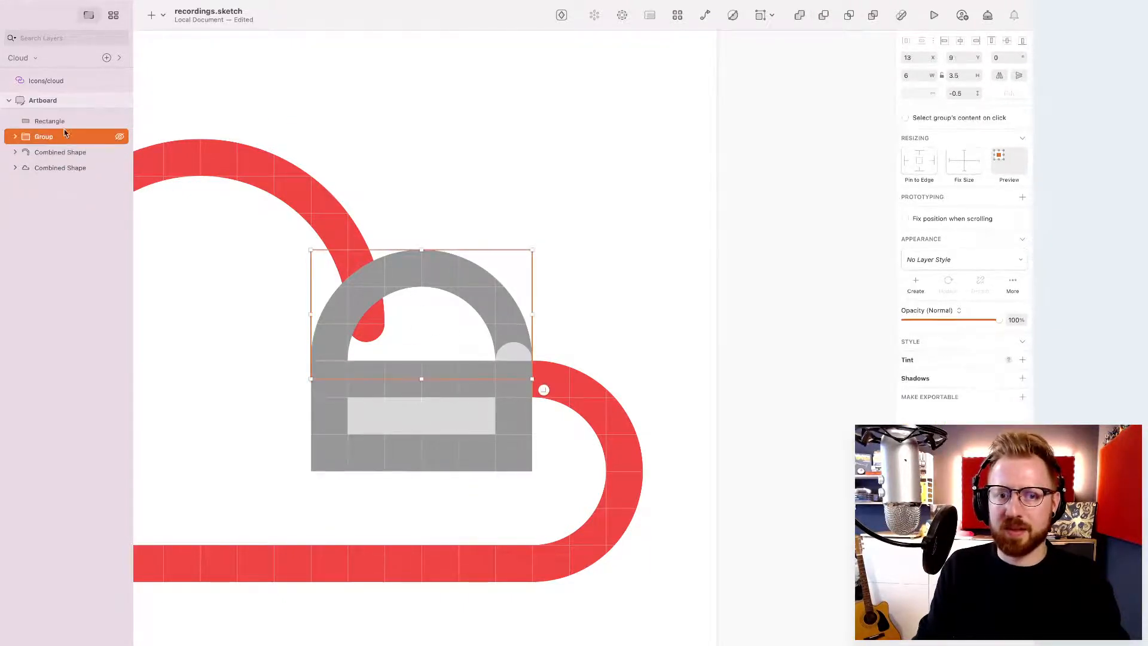
click(59, 121)
mouse_move(59, 121)
mouse_down()
mouse_move(59, 141)
mouse_move(71, 142)
mouse_up()
click(46, 120)
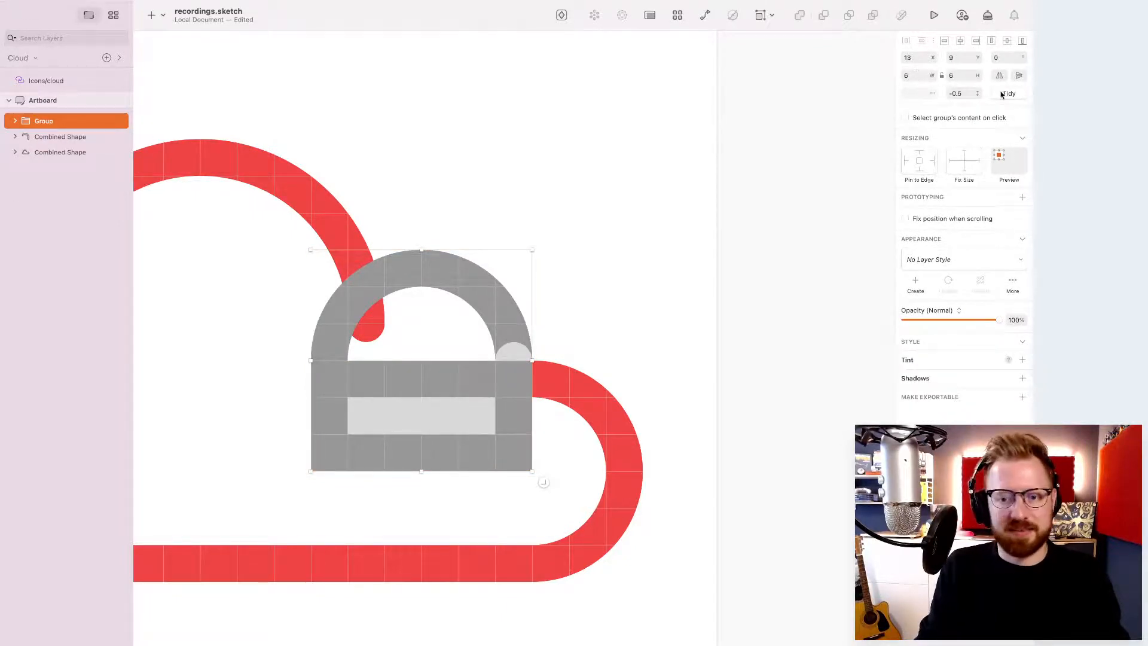
- Try turning the combined ring-and-rectangle group gradually through 360° about the ring's centre, ending at 0°
key(Up)
key(Up)
key(Up)
key(Up)
key(Up)
key(Up)
key(Up)
key(Up)
key(Up)
key(Up)
key(Up)
key(Up)
key(Up)
key(Up)
key(Up)
key(Up)
key(Up)
key(Up)
key(Up)
key(Up)
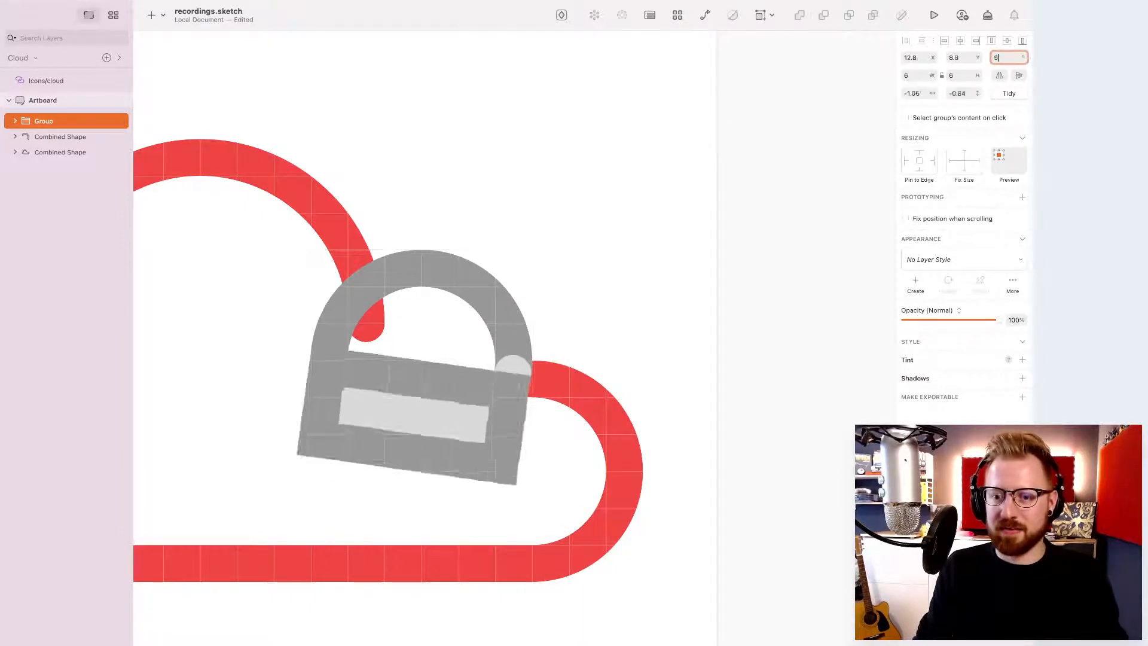
key(Up)
key(Up)
key(Up)
key(Up)
key(Up)
key(Up)
key(Up)
key(Up)
key(Up)
key(Up)
key(Up)
key(Up)
key(Up)
key(Up)
key(Up)
key(Up)
key(Up)
key(Up)
key(Up)
key(Up)
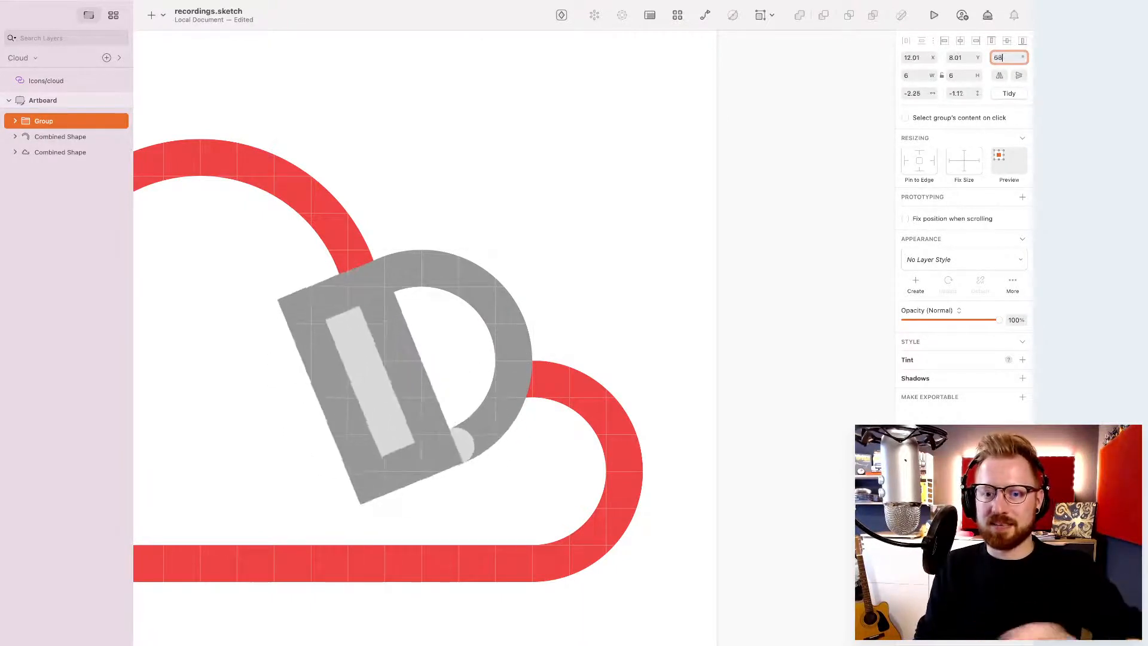
key(Up)
key(Up)
key(Up)
key(Up)
key(Up)
key(Up)
key(Up)
key(Up)
key(Up)
key(Up)
key(Up)
key(Up)
key(Up)
key(Up)
key(Up)
key(Up)
key(Up)
key(Up)
key(Up)
key(Up)
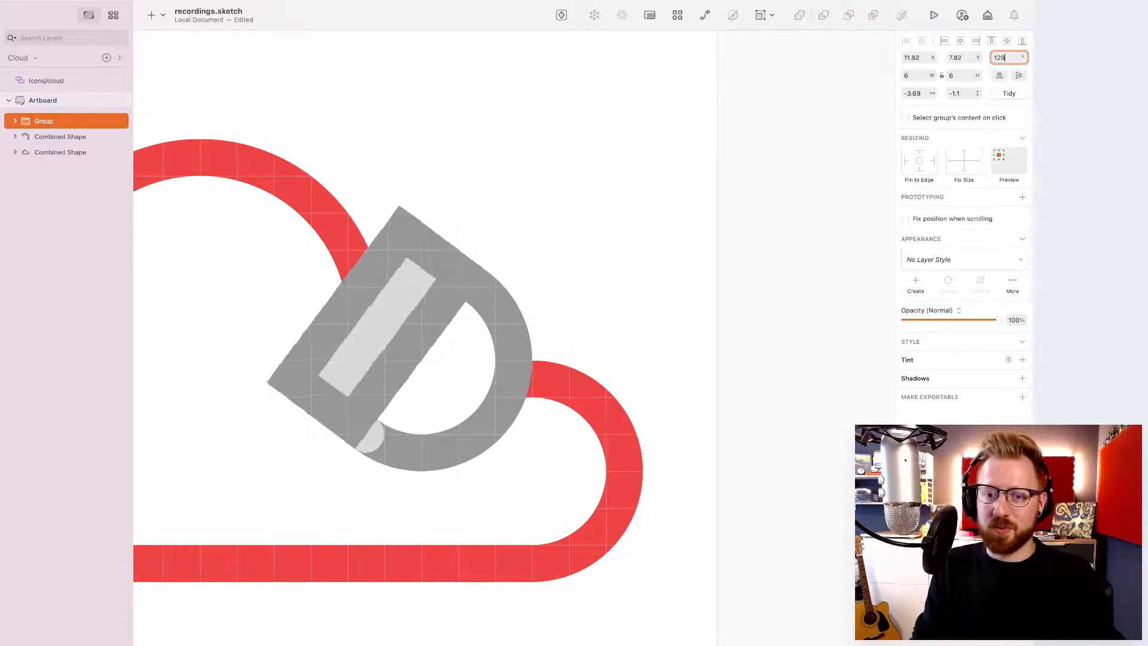
key(Up)
key(Up)
key(Up)
key(Up)
key(Up)
key(Up)
key(Up)
key(Up)
key(Up)
key(Up)
key(Up)
key(Up)
key(Up)
key(Up)
key(Up)
key(Up)
key(Up)
key(Up)
key(Up)
key(Up)
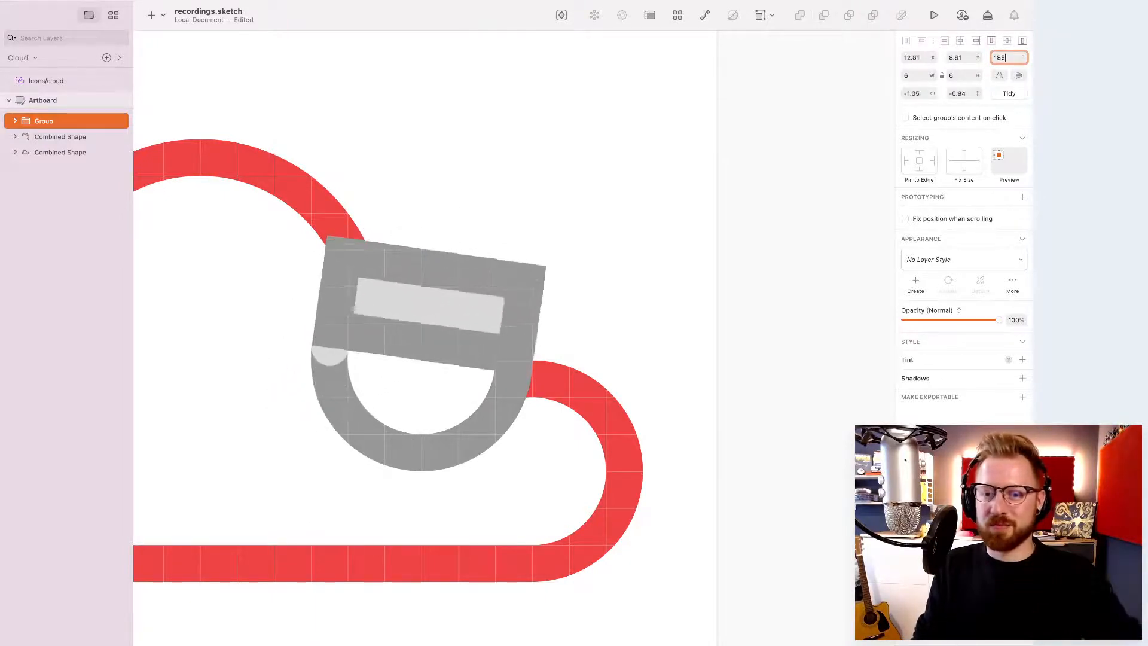
key(Up)
key(Up)
key(Up)
key(Up)
key(Up)
key(Up)
key(Up)
key(Up)
key(Up)
key(Up)
key(Up)
key(Up)
key(Up)
key(Up)
key(Up)
key(Up)
key(Up)
key(Up)
key(Up)
key(Up)
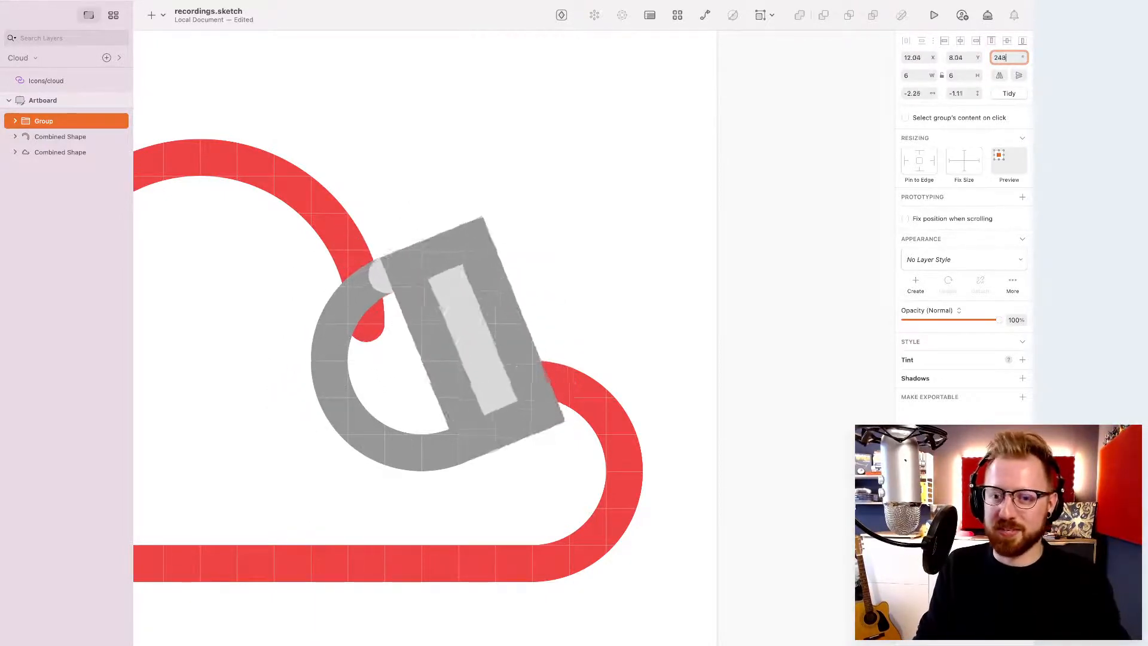
key(Up)
key(Up)
key(Up)
key(Up)
key(Up)
key(Up)
key(Up)
key(Up)
key(Up)
key(Up)
key(Up)
key(Up)
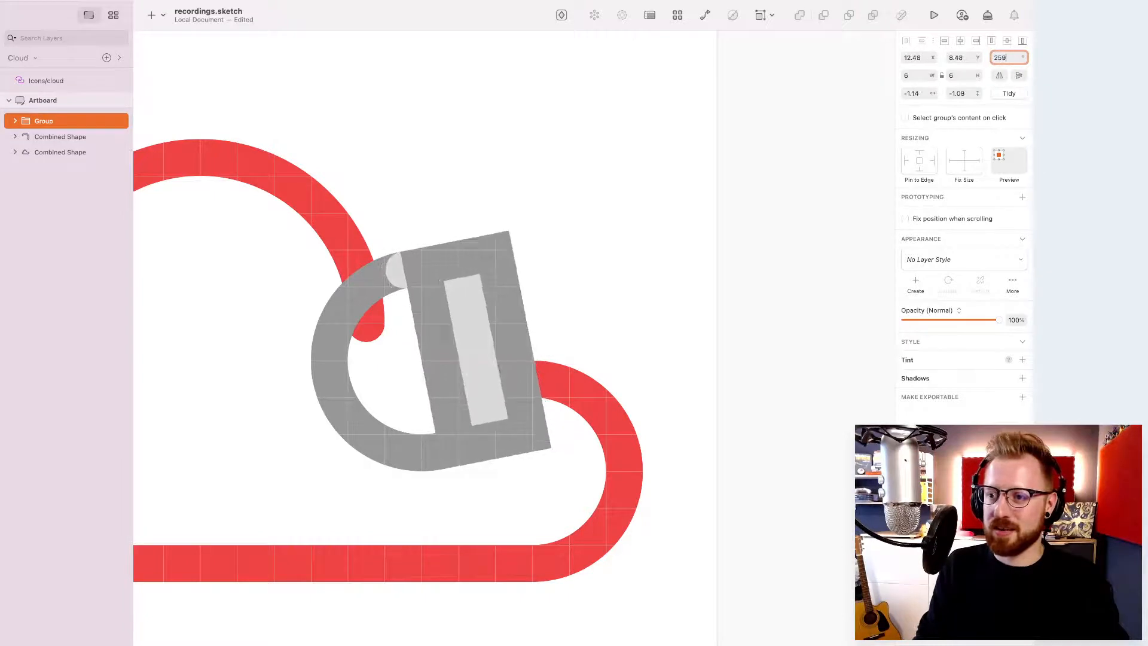
key(Up)
key(Up)
key(Up)
key(Up)
key(Up)
key(Up)
key(Up)
key(Up)
key(Up)
key(Up)
key(Up)
key(Up)
key(Up)
key(Up)
key(Up)
key(Up)
key(Up)
key(Up)
key(Up)
key(Up)
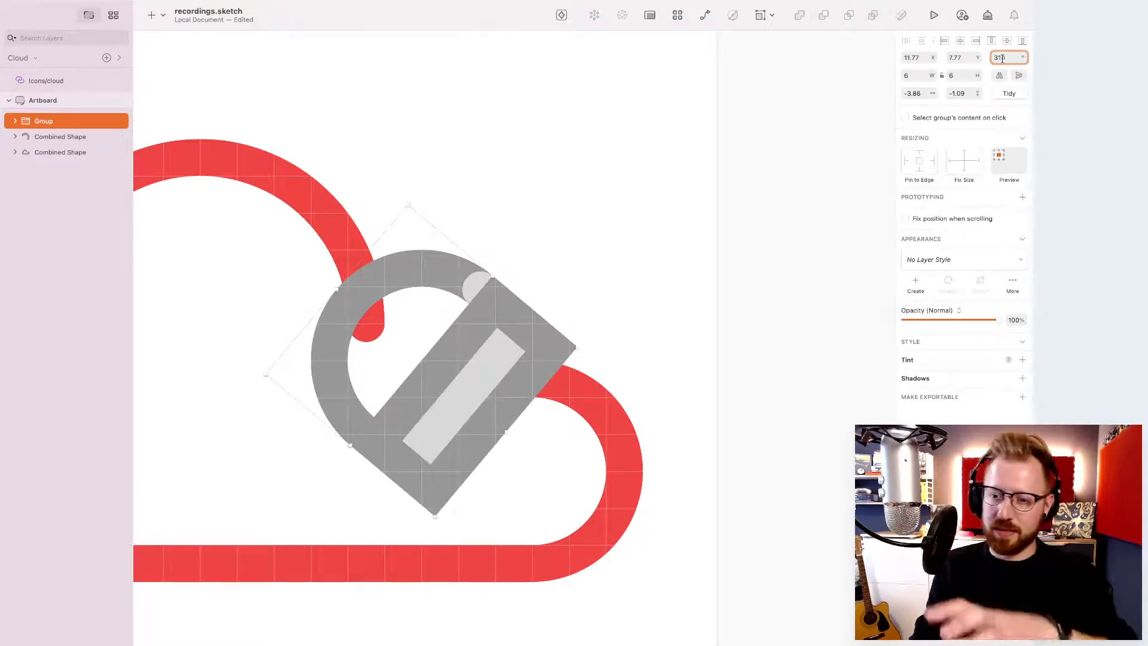
key(shift+Up)
key(shift+Up)
key(shift+Up)
key(shift+Up)
key(shift+Up)
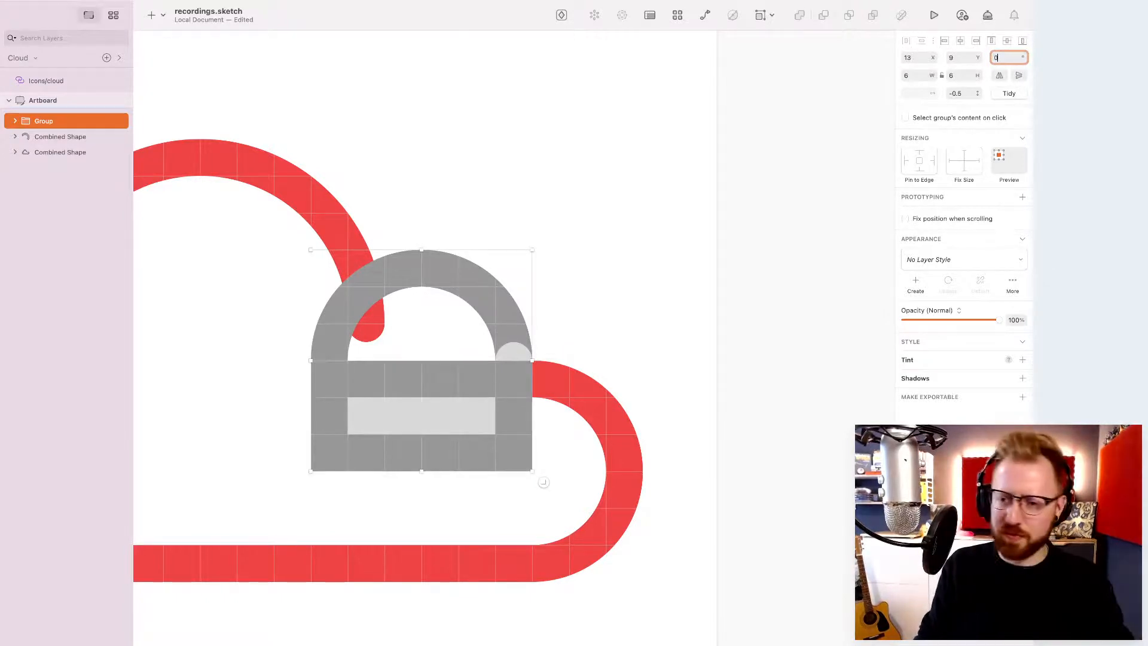
- Set the rotation of the group containing the half ring, cap circle and rectangle to 45°
key(shift+Up)
key(shift+Up)
key(shift+Up)
key(shift+Up)
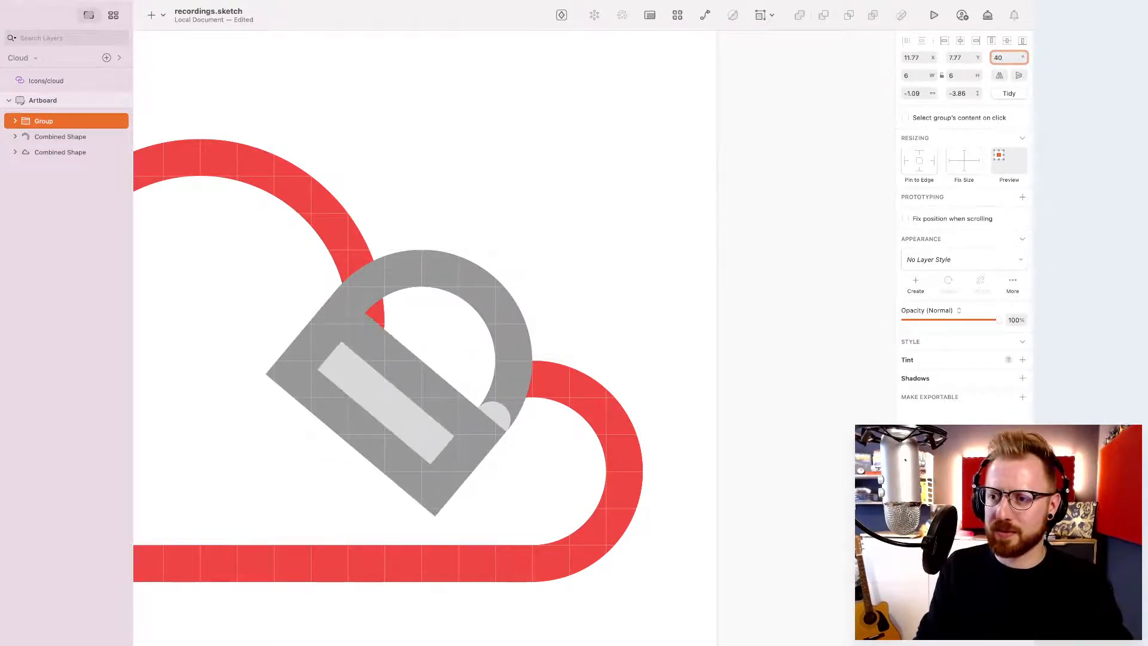
key(Up)
key(Up)
key(Up)
key(Up)
key(Up)
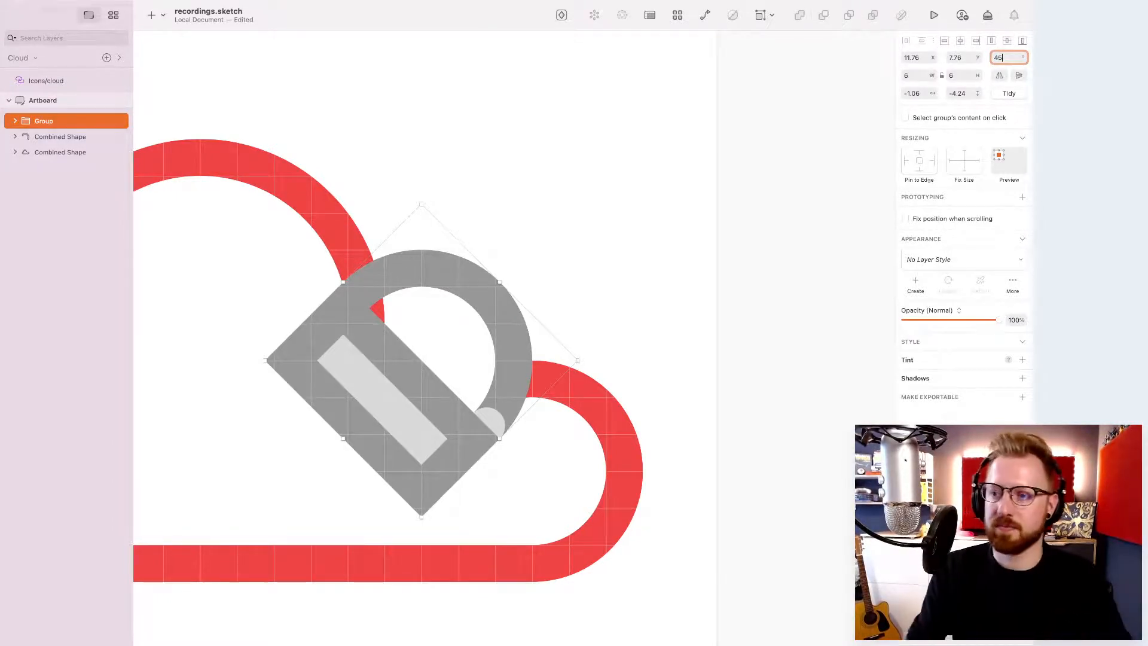
key(Return)
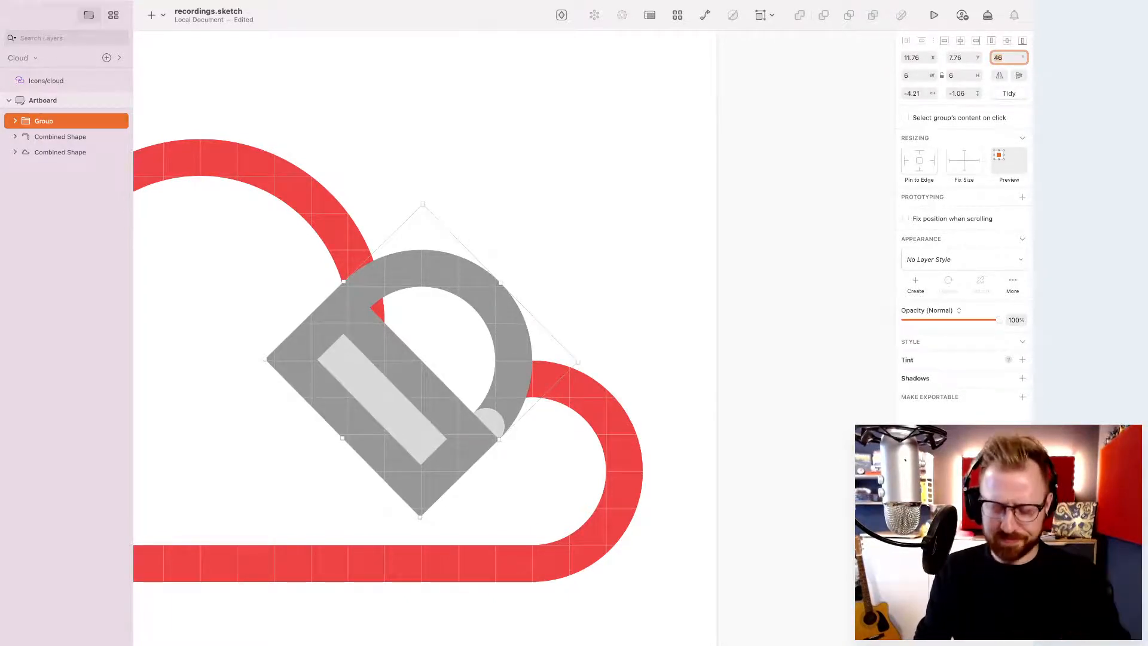
key(Down)
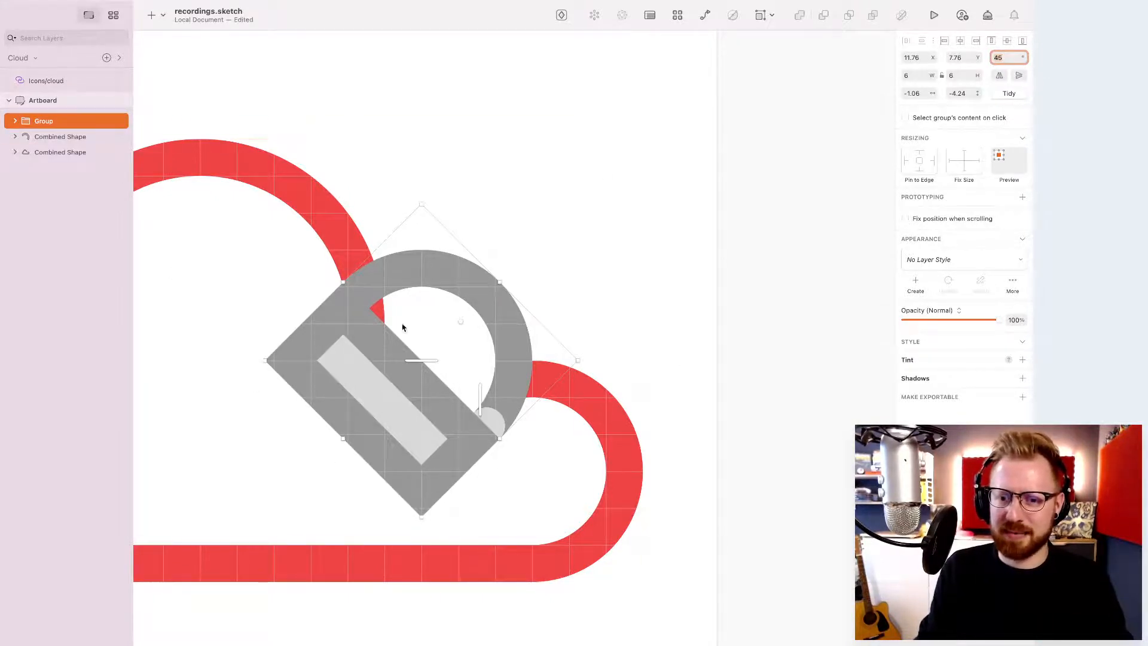
- Subtract the rectangle from the grey half ring inside the rotated group, and clear the selection
click(15, 121)
click(31, 138)
shift+click(58, 170)
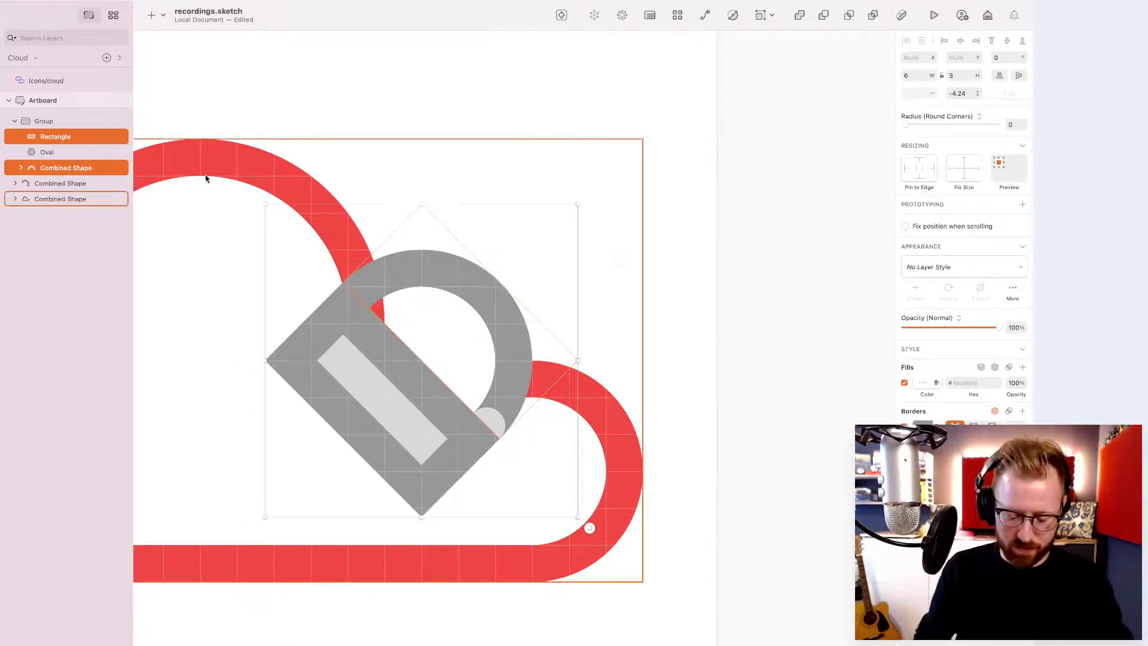
key(alt)
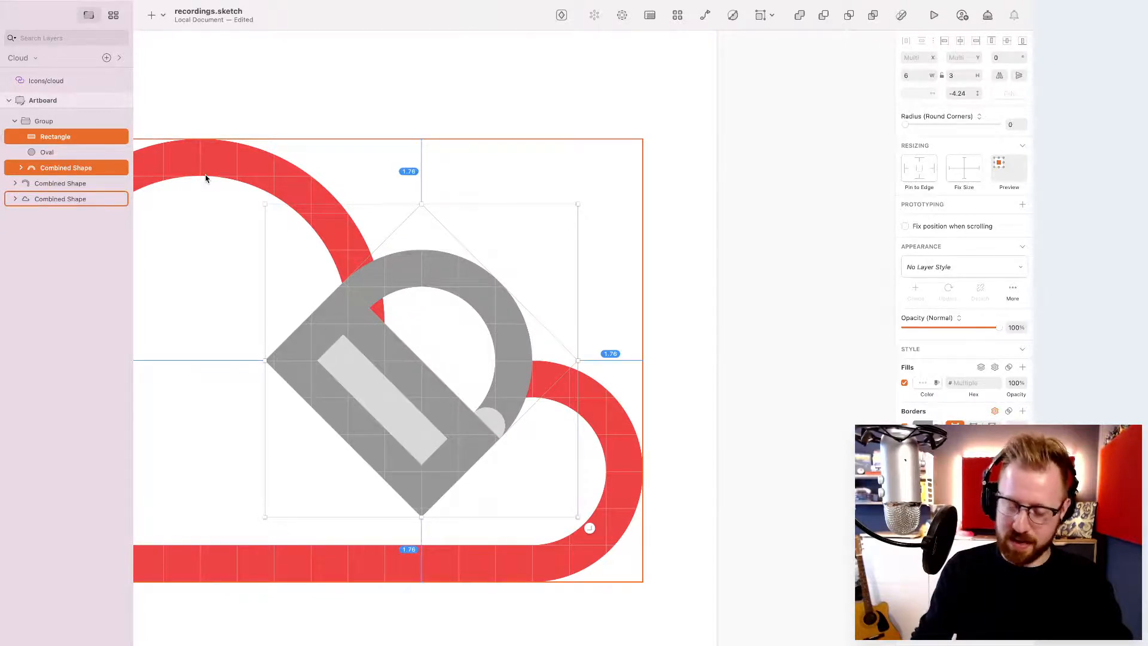
key(alt+super+i)
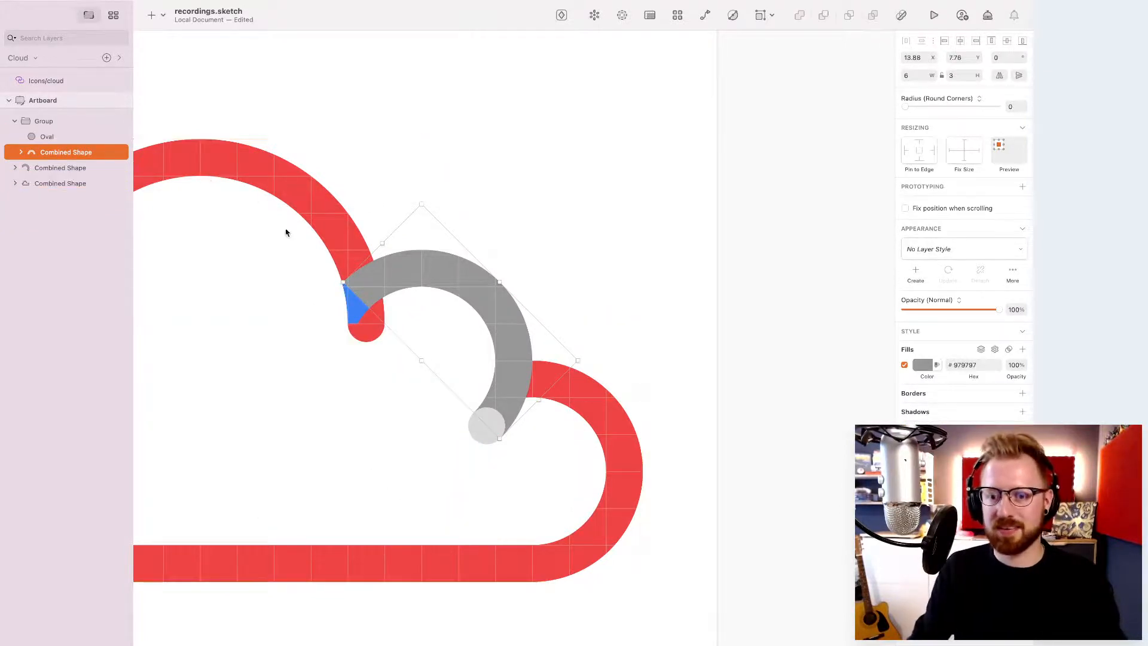
click(626, 239)
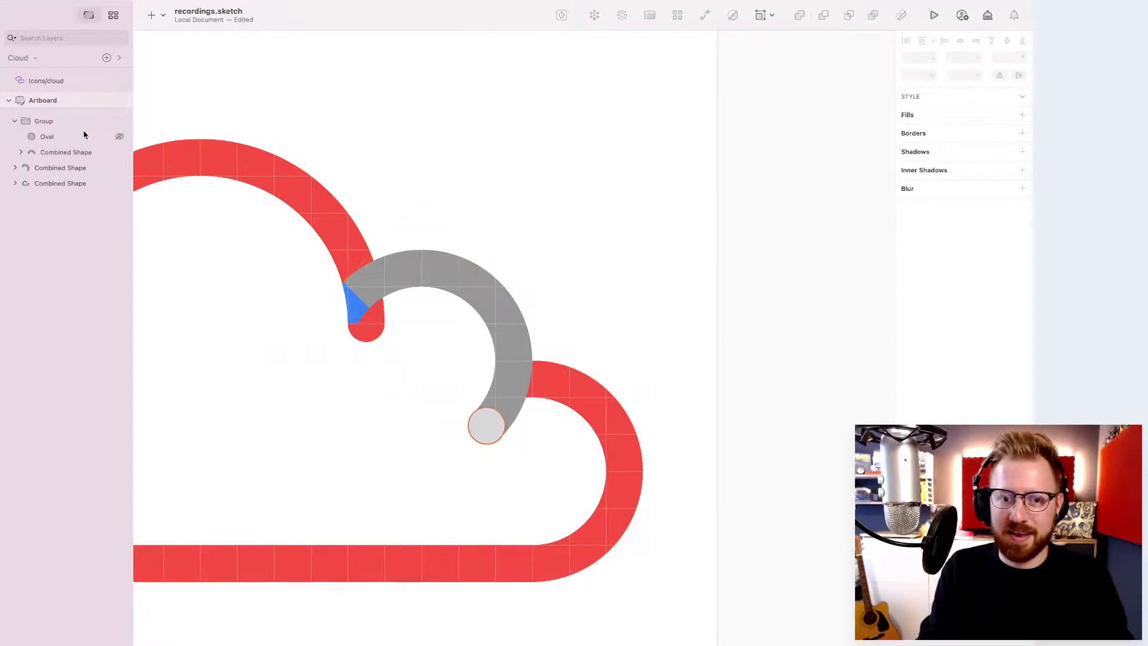
- Hide and show the rotated half-ring group repeatedly to compare it with the blue arc beneath
click(120, 121)
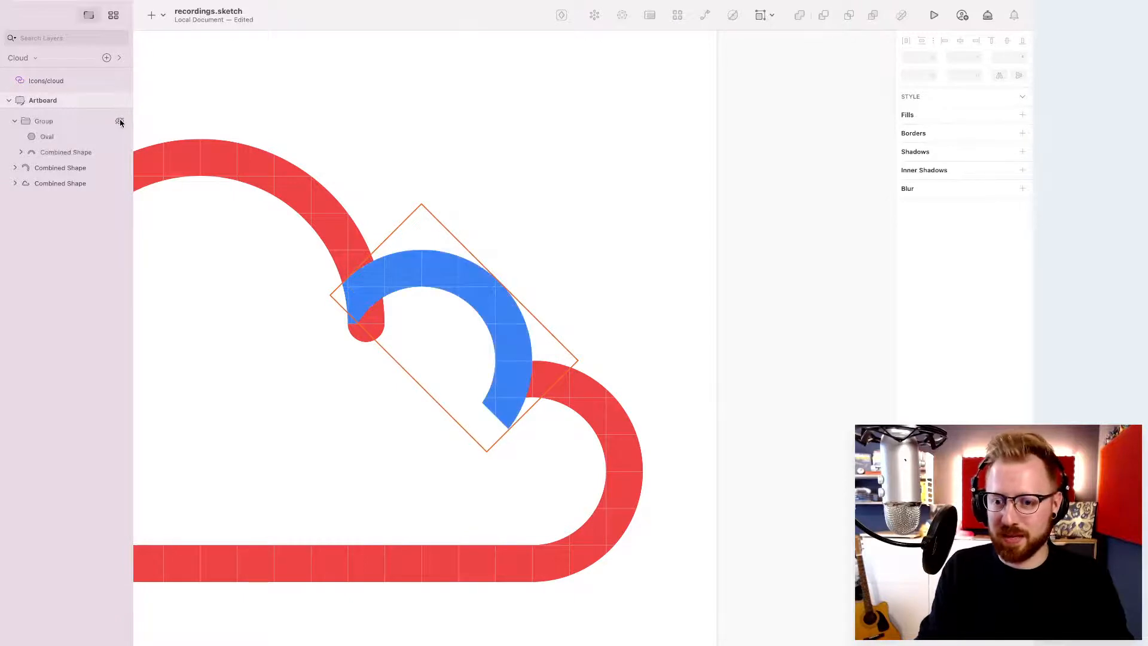
click(119, 121)
click(119, 121)
click(119, 121)
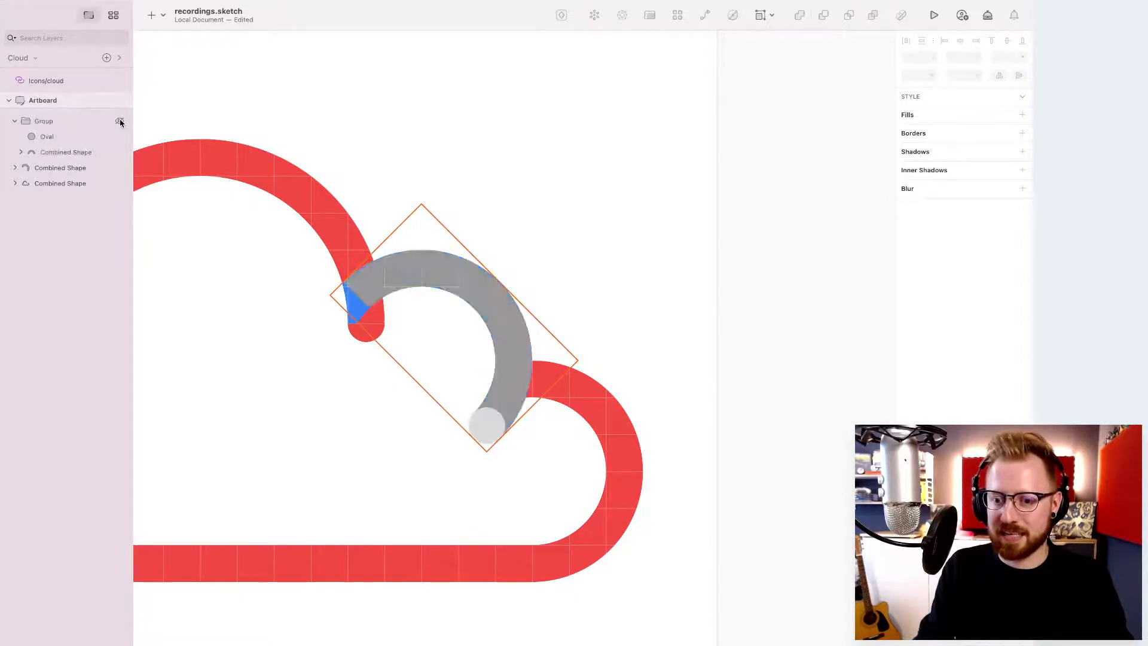
- Check the rotated grey half ring against the blue arc beneath it, and delete the blue arc
click(120, 122)
click(120, 121)
click(120, 121)
click(119, 122)
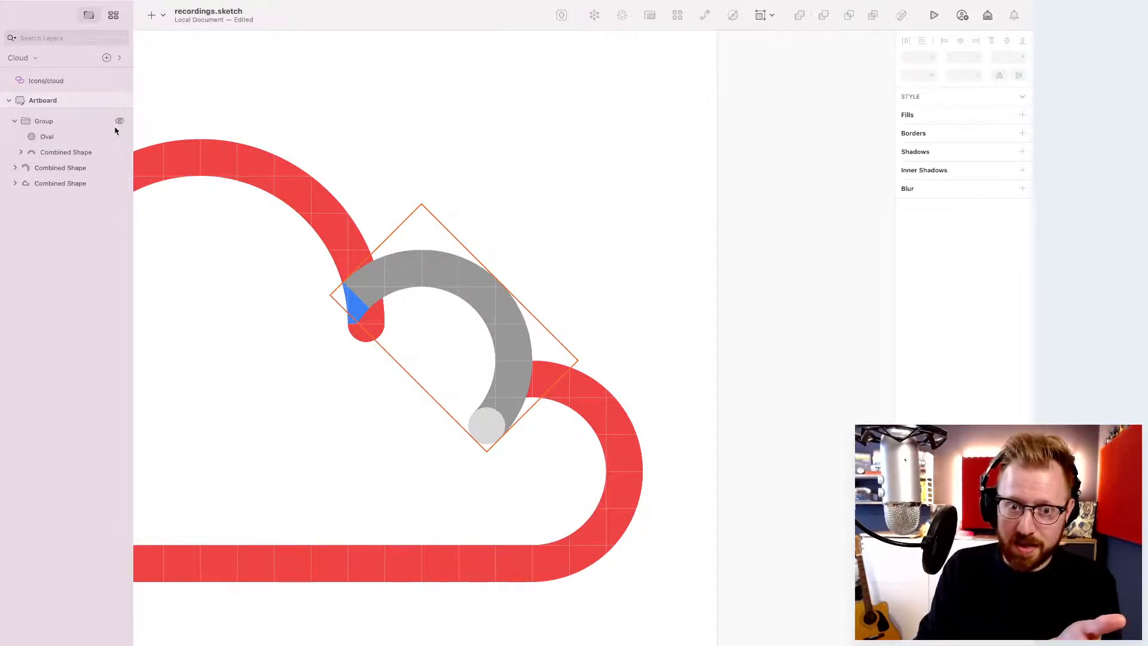
click(90, 169)
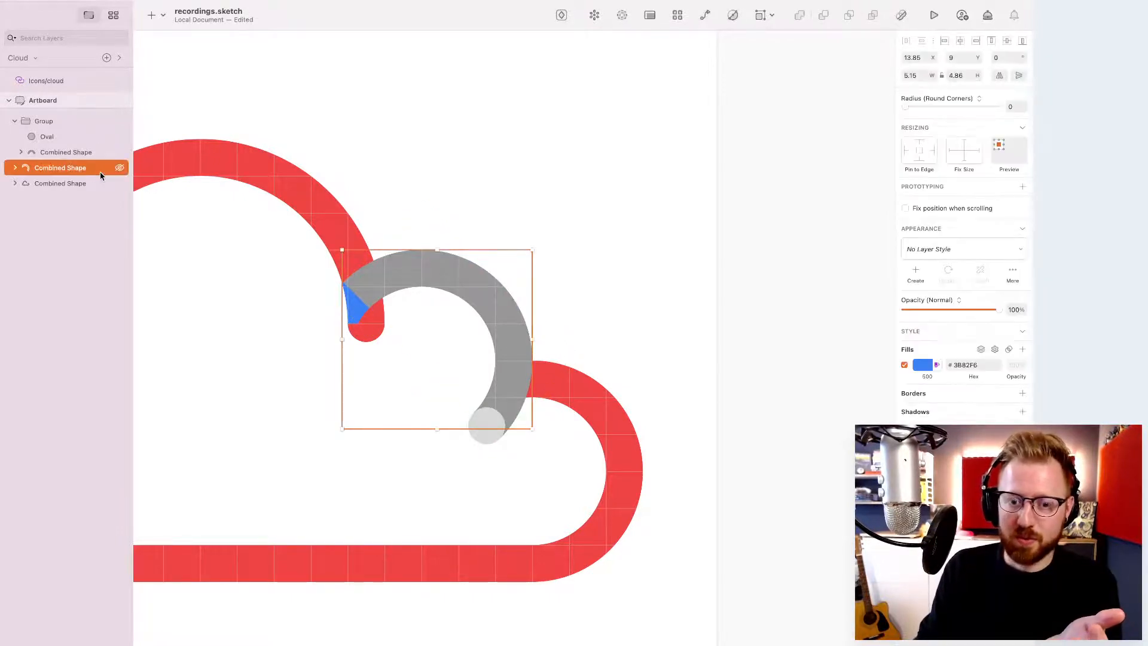
key(Delete)
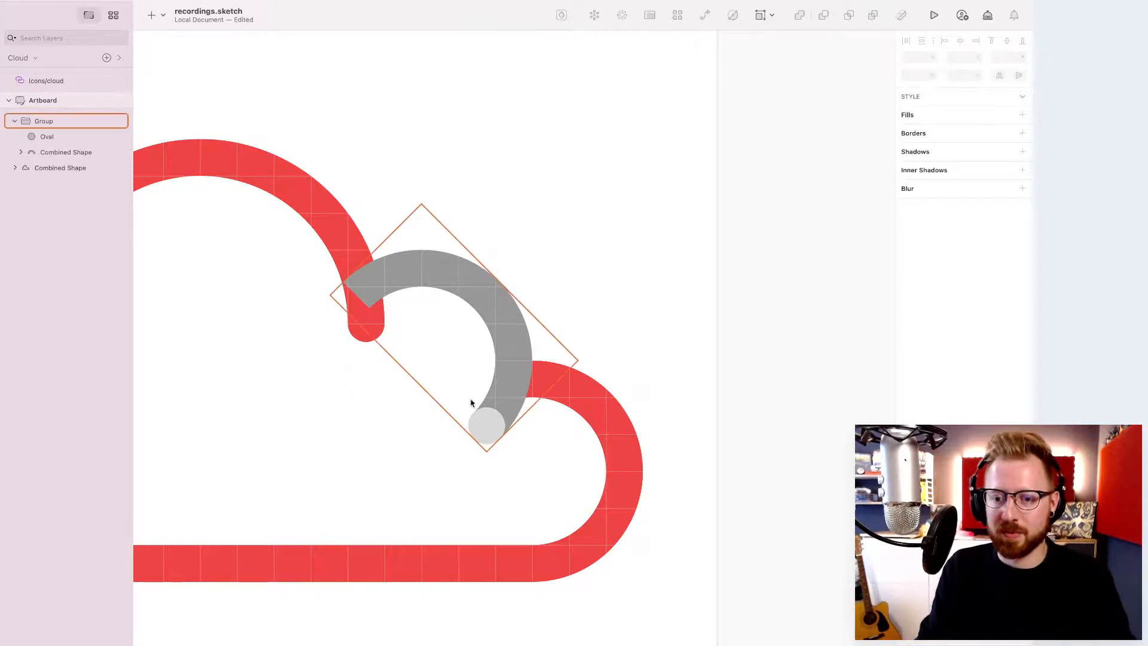
- Unite the light grey cap circle and the grey half ring into one shape
click(64, 136)
shift+click(64, 152)
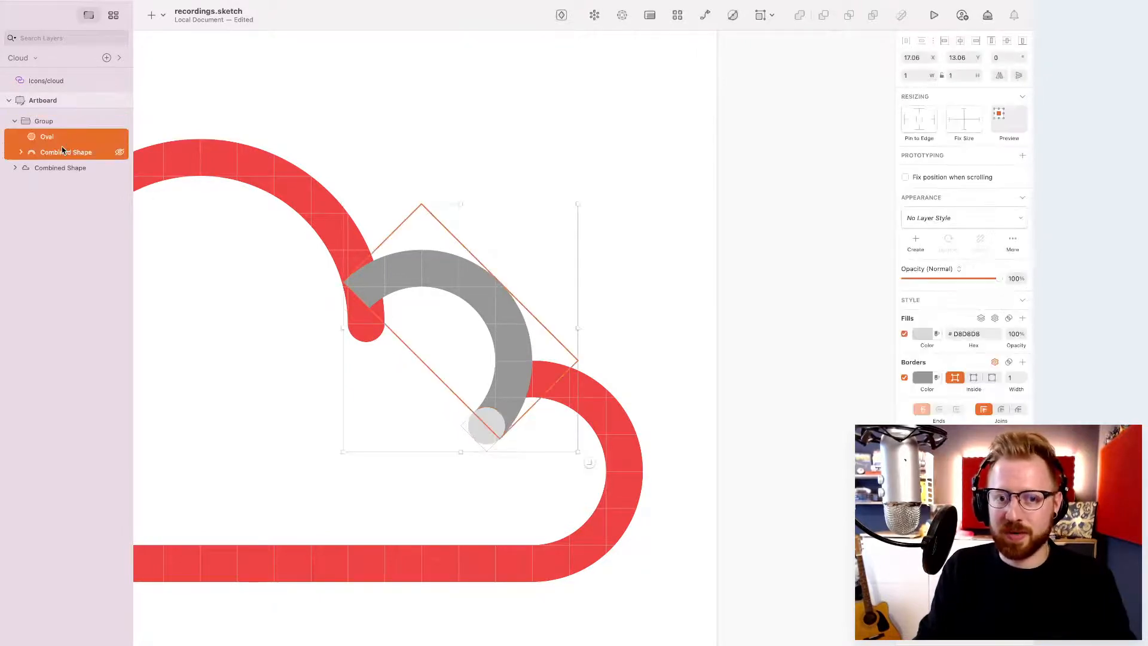
click(471, 164)
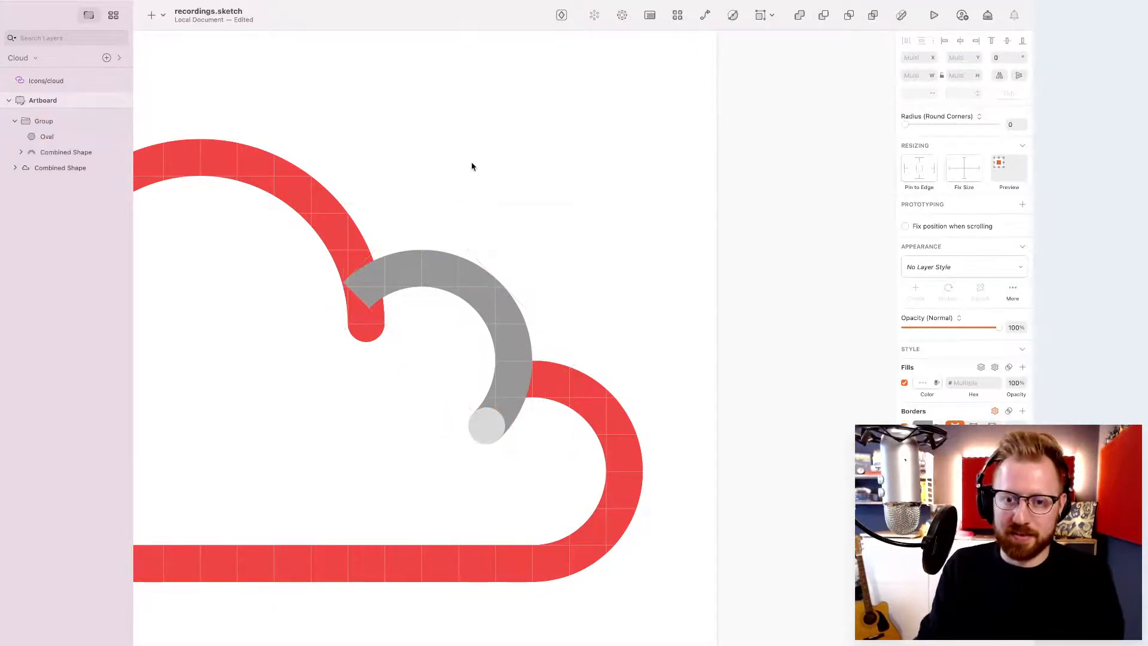
click(59, 135)
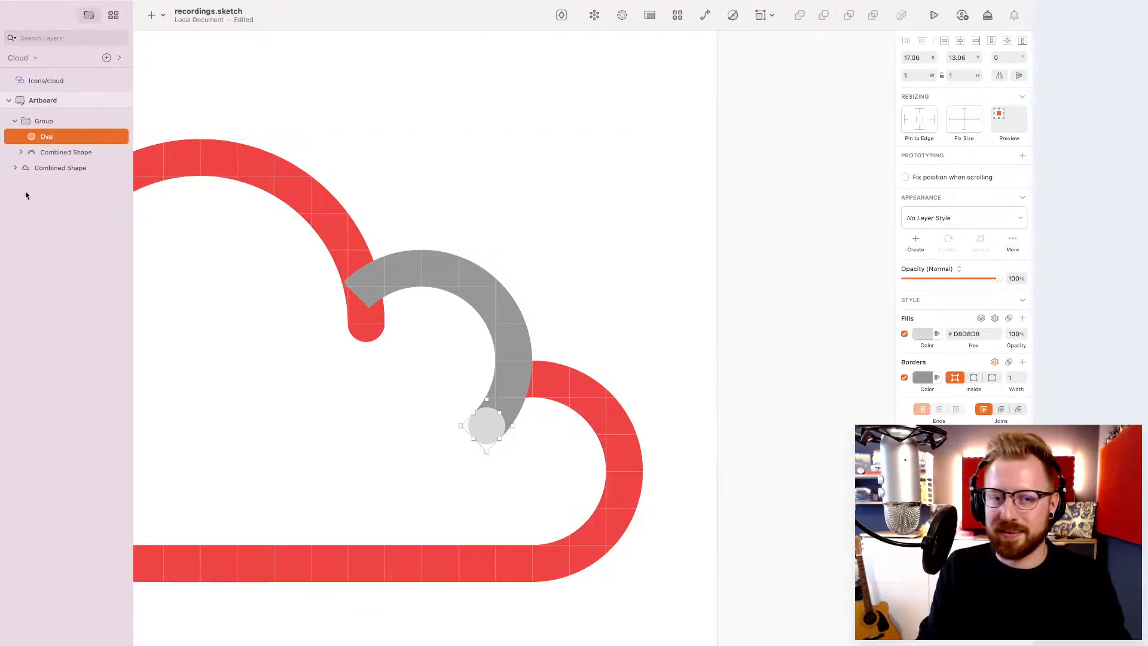
shift+click(66, 153)
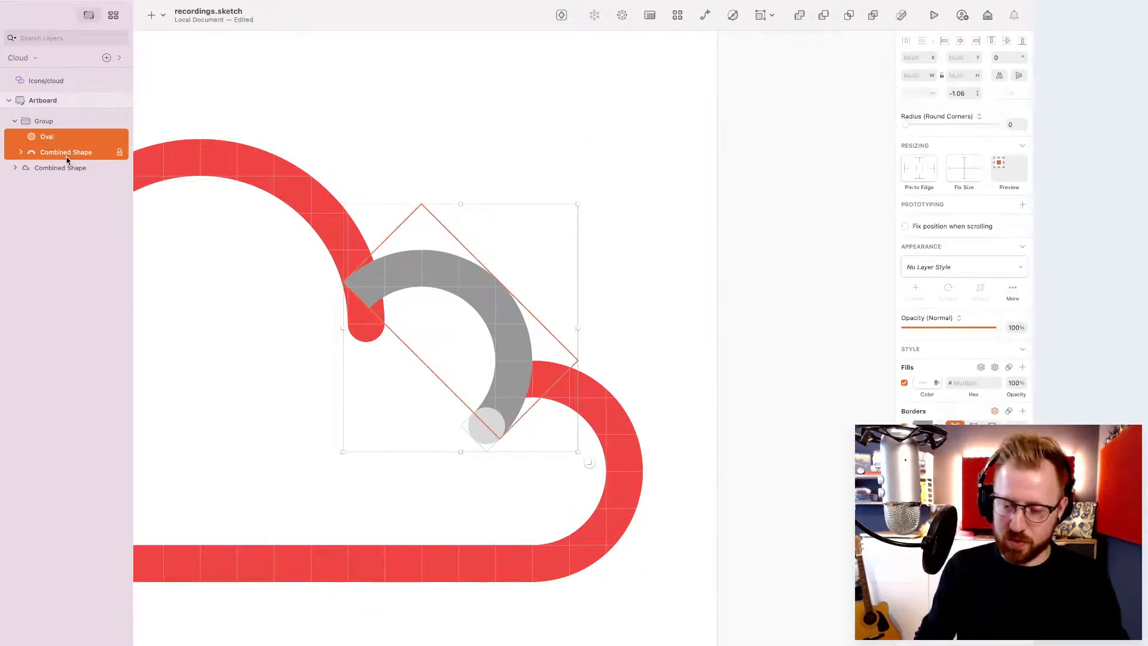
key(alt+super+u)
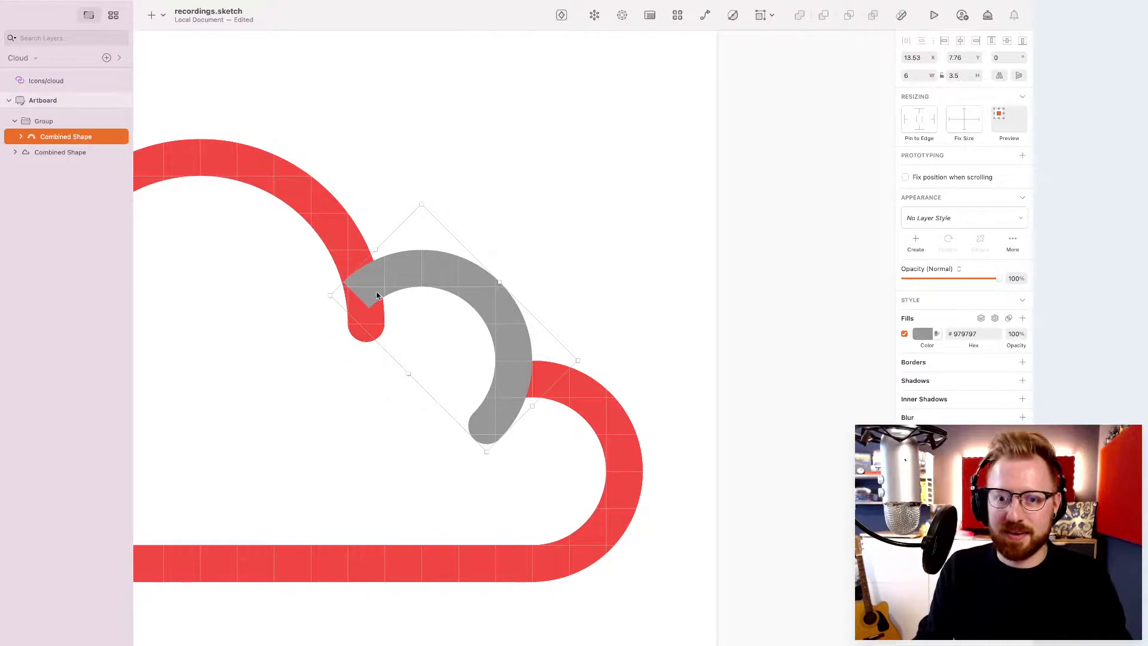
- Unite the capped grey half ring with the red cloud outline, and delete the leftover group
shift+click(45, 154)
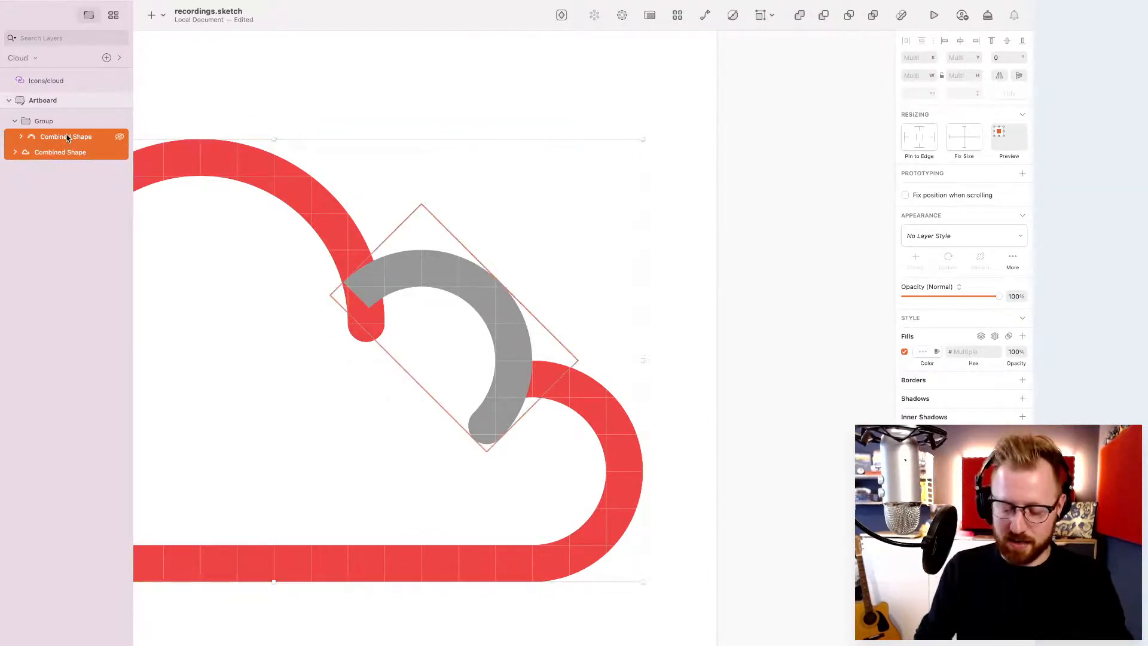
key(alt+super+u)
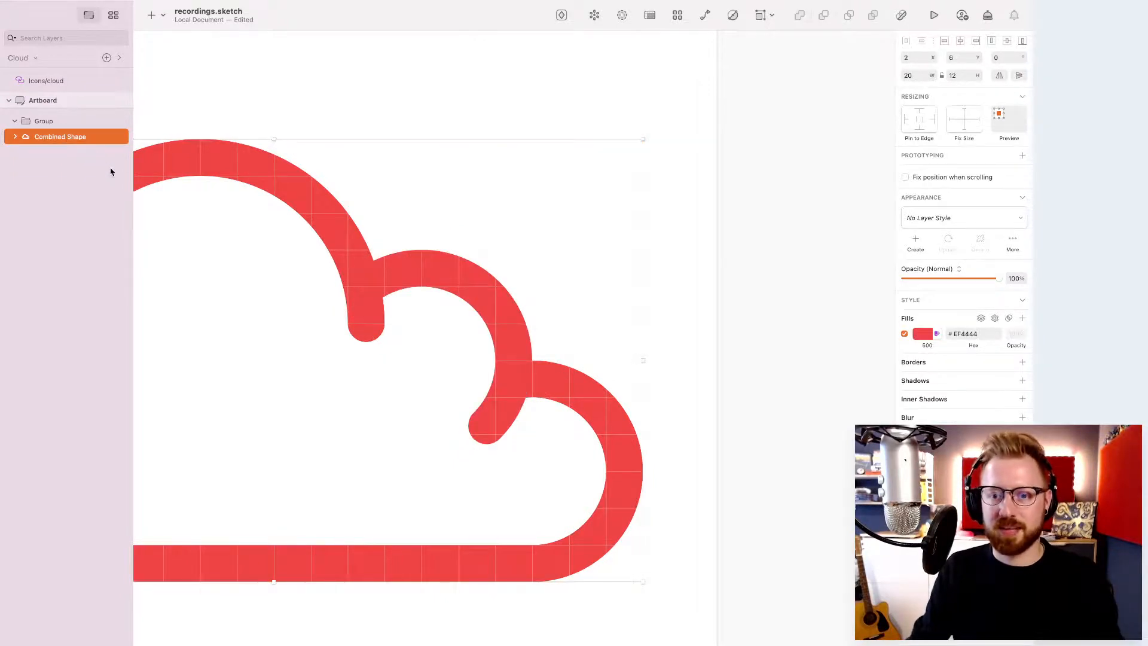
click(49, 120)
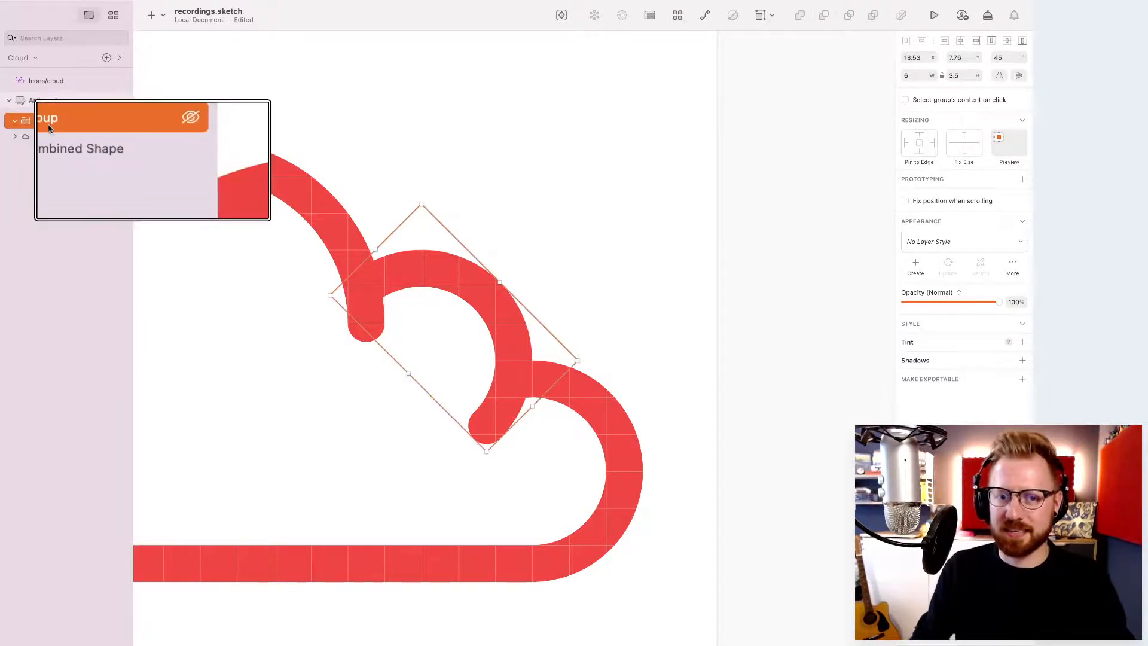
key(BackSpace)
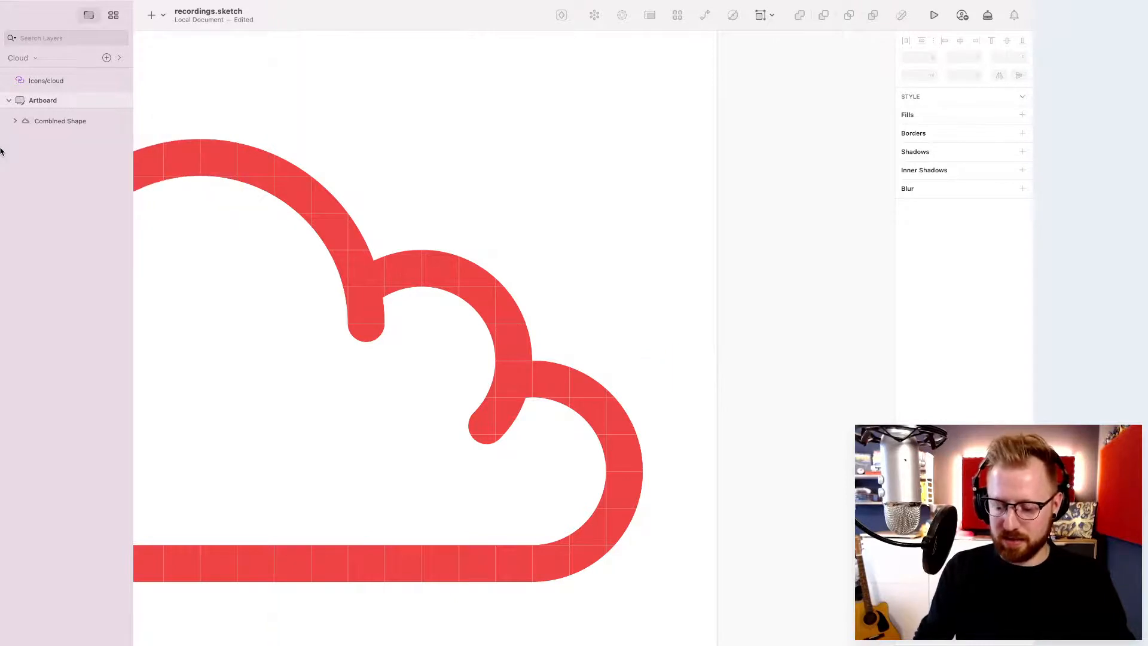
- Nudge the black reference cloud icon up to Y -3, level with the red cloud's artboard, and clear the selection
key(super+minus)
scroll(197, 208, left, 3)
click(284, 127)
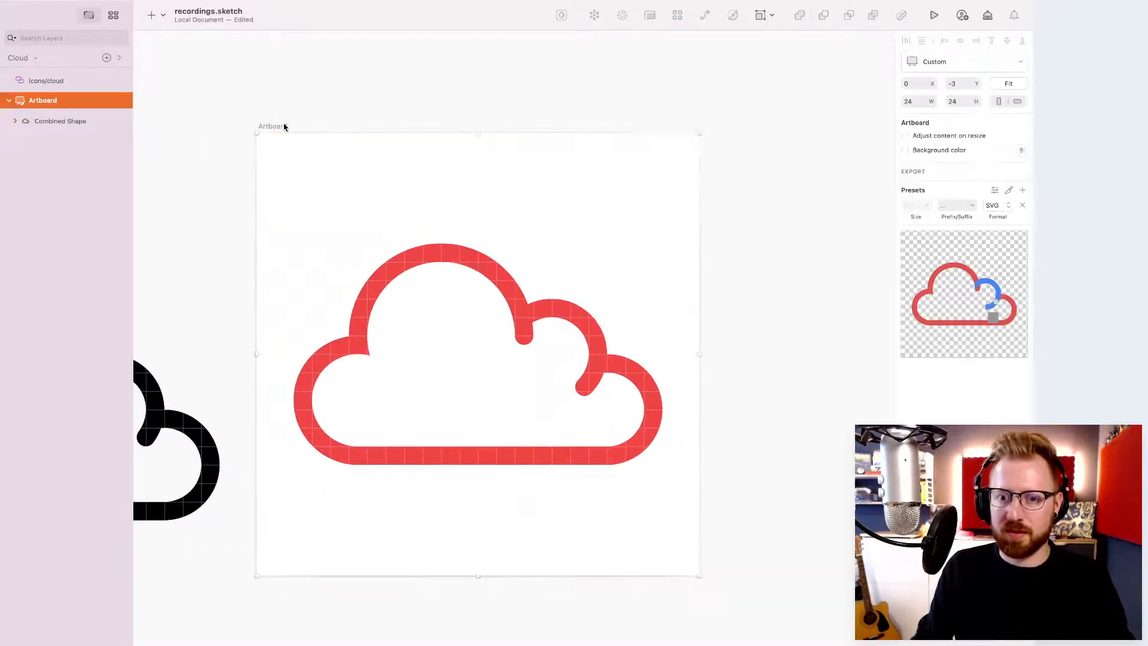
key(super+1)
key(super+minus)
key(super+plus)
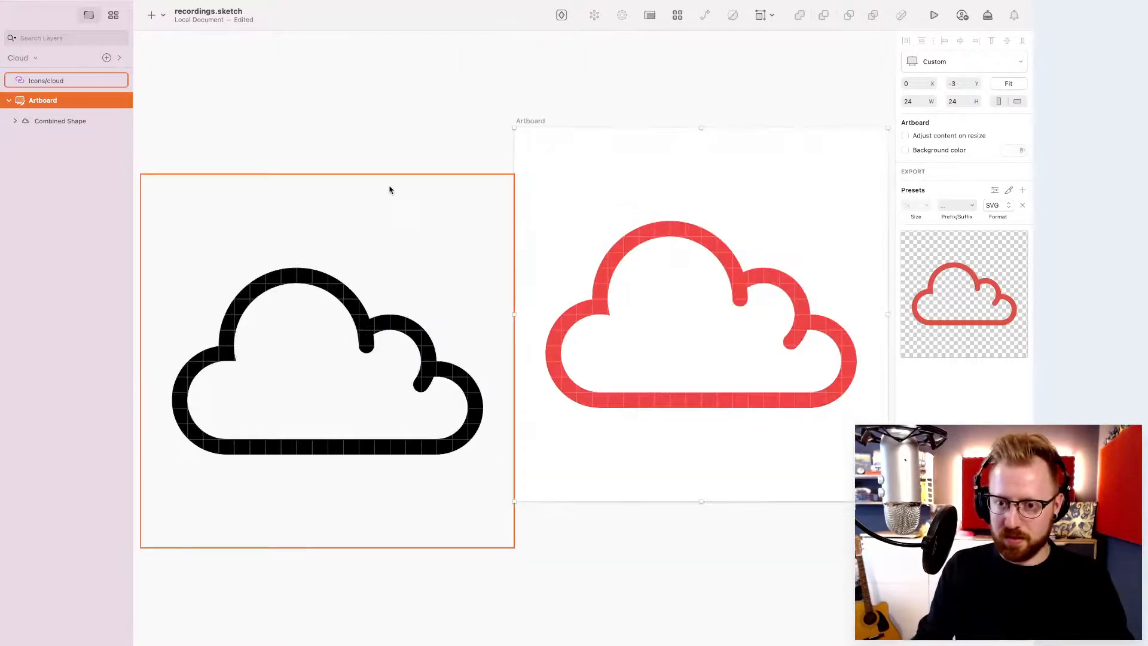
click(381, 210)
key(Up)
key(Up)
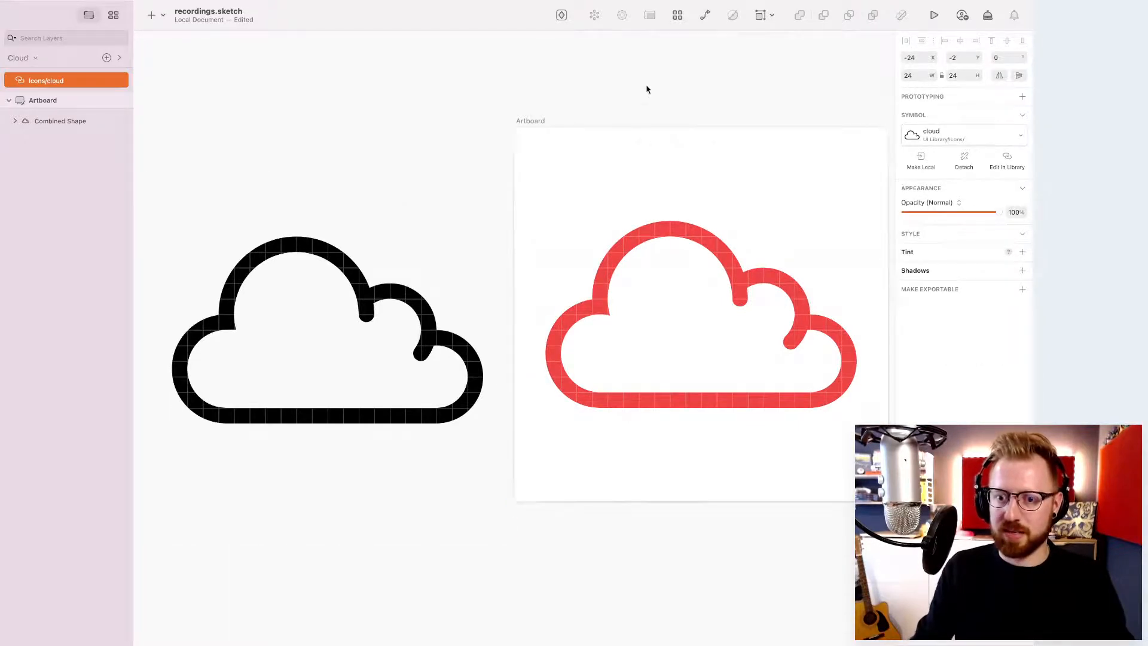
key(Up)
click(721, 68)
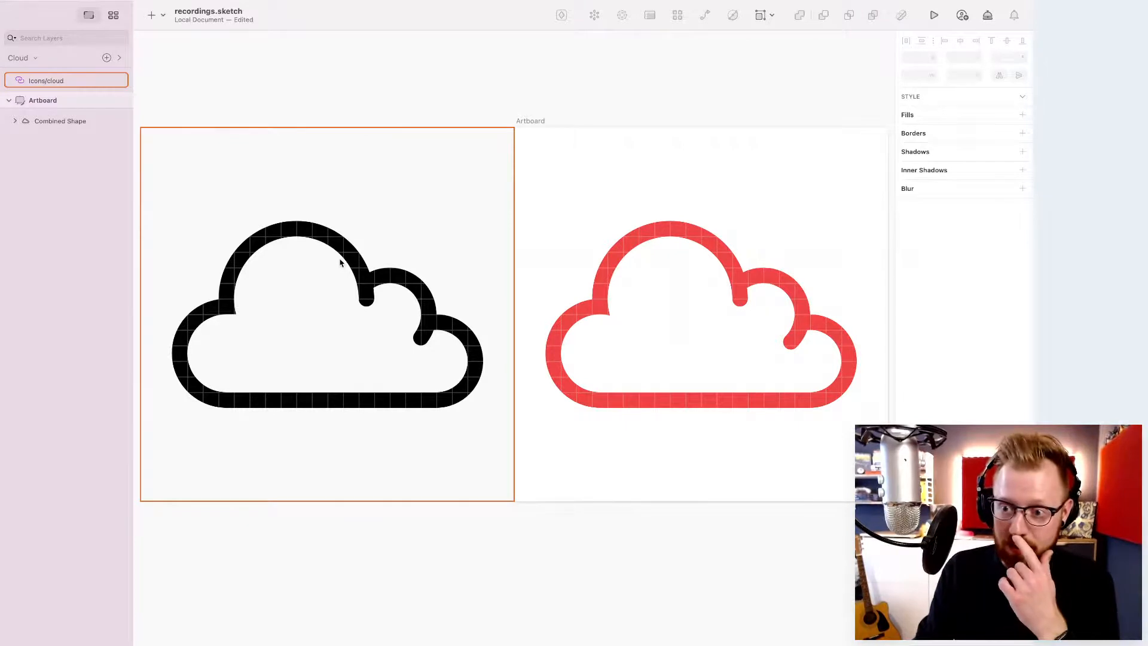
- Try a linear gradient from red to blue as the fill of the combined cloud outline
click(522, 294)
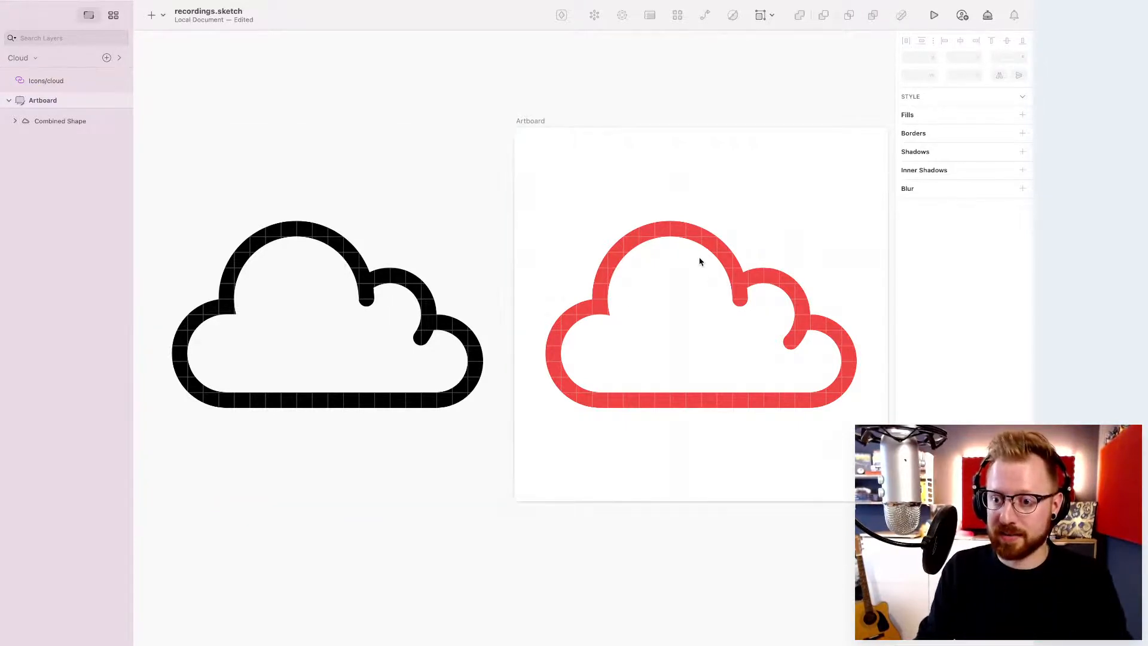
click(692, 242)
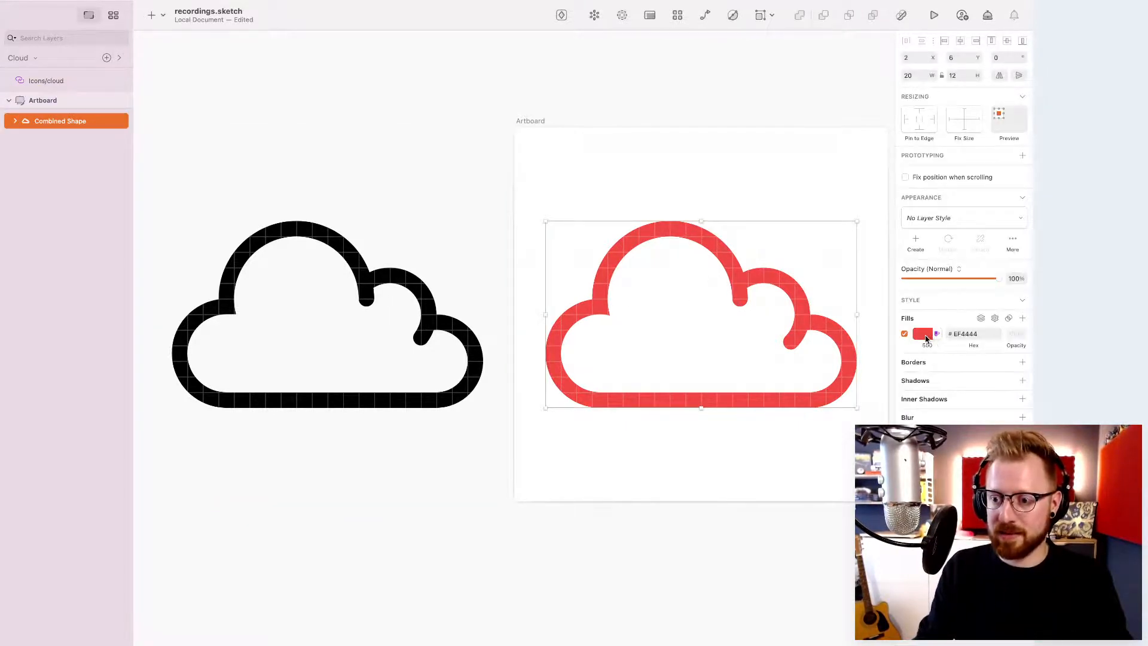
click(937, 347)
click(926, 359)
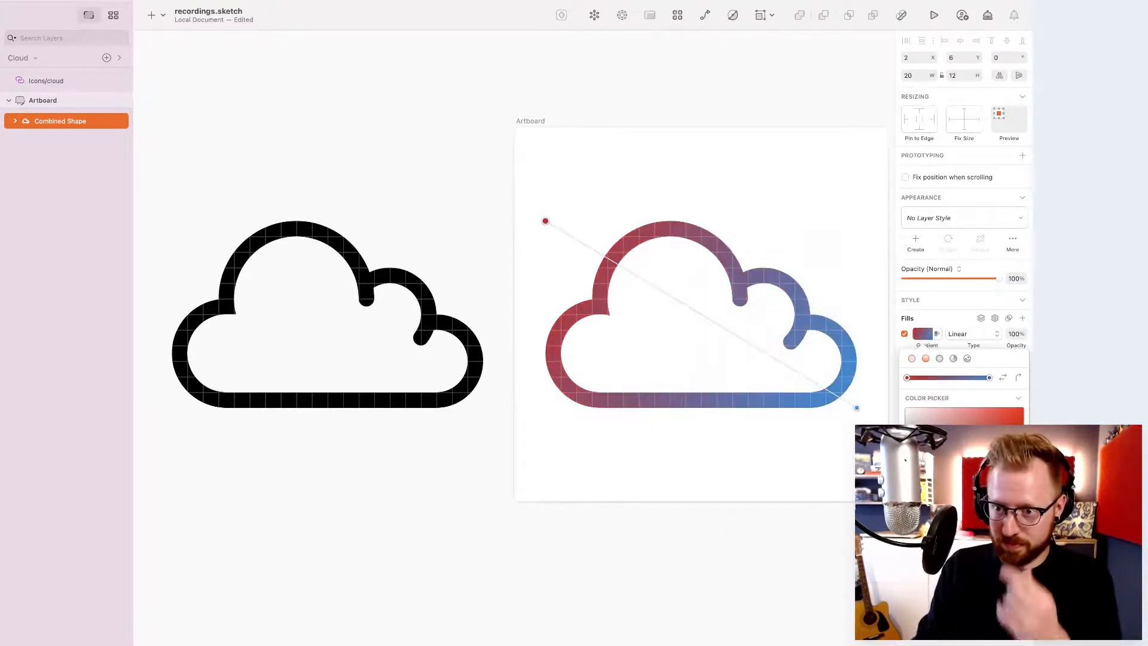
click(782, 429)
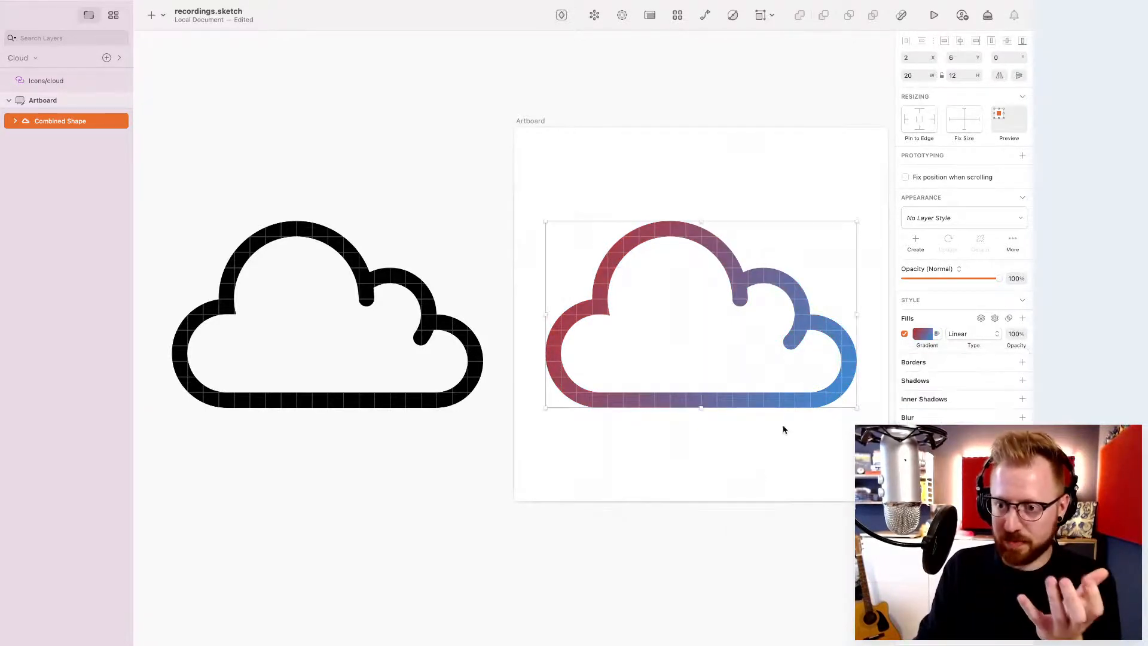
- Try nudging the gradient-filled cloud up and down as one shape, ending at Y 6
click(714, 210)
click(698, 239)
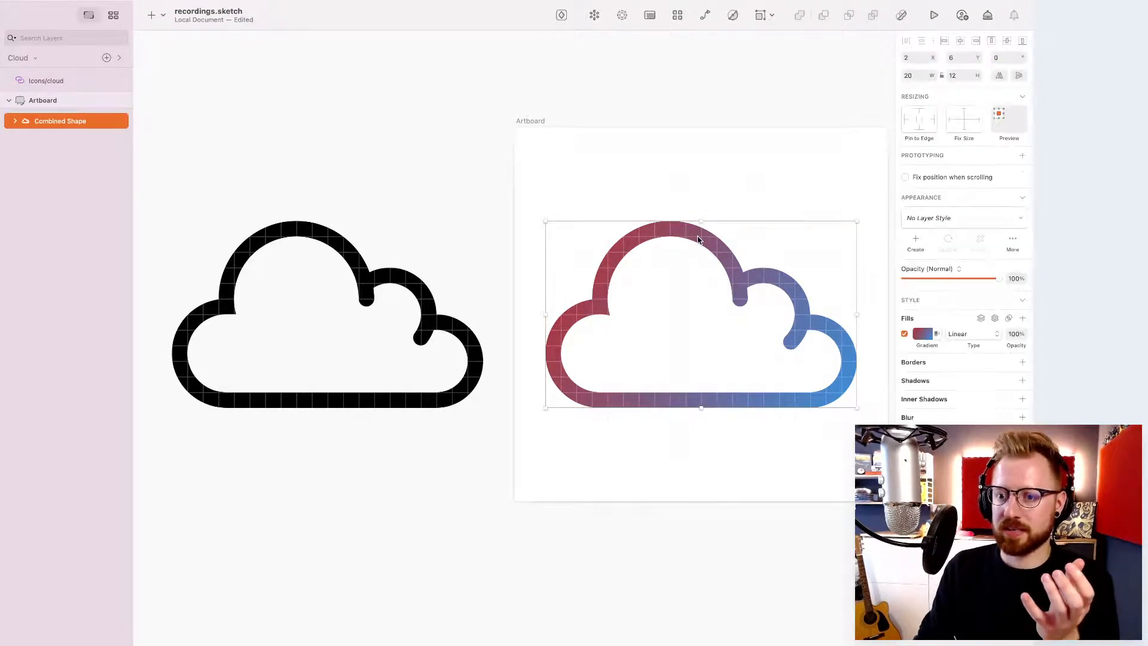
key(Up)
key(Up)
key(Up)
key(Up)
key(Down)
key(Down)
key(Down)
key(Down)
key(Up)
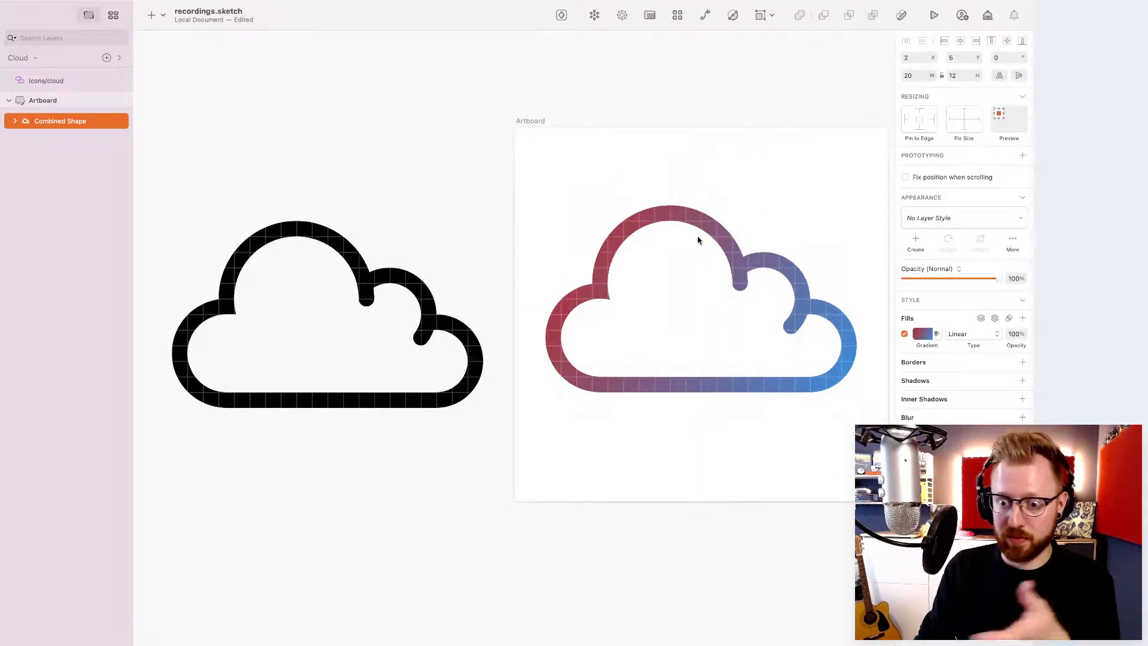
key(Down)
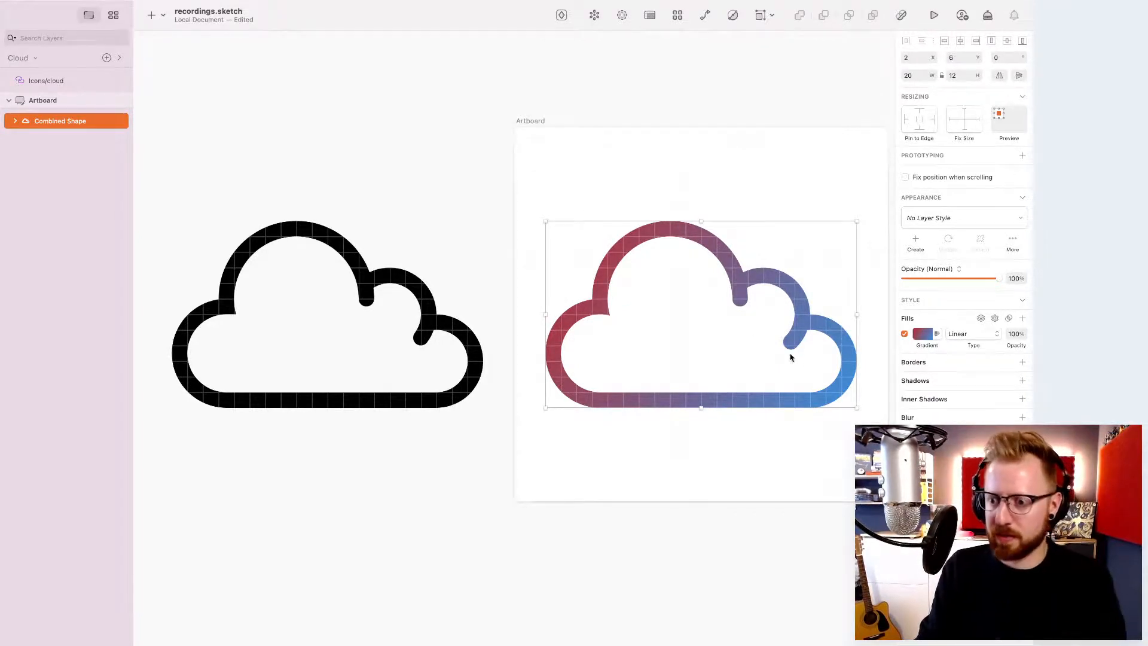
- Switch the cloud outline's fill from the linear gradient back to solid red
click(923, 335)
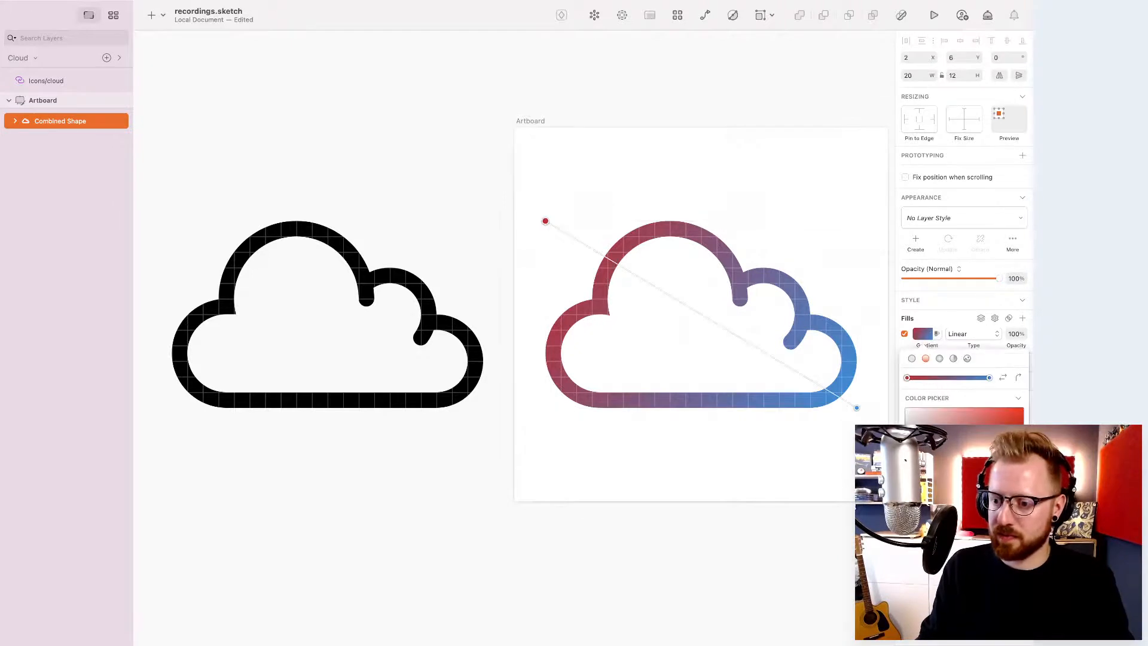
click(911, 359)
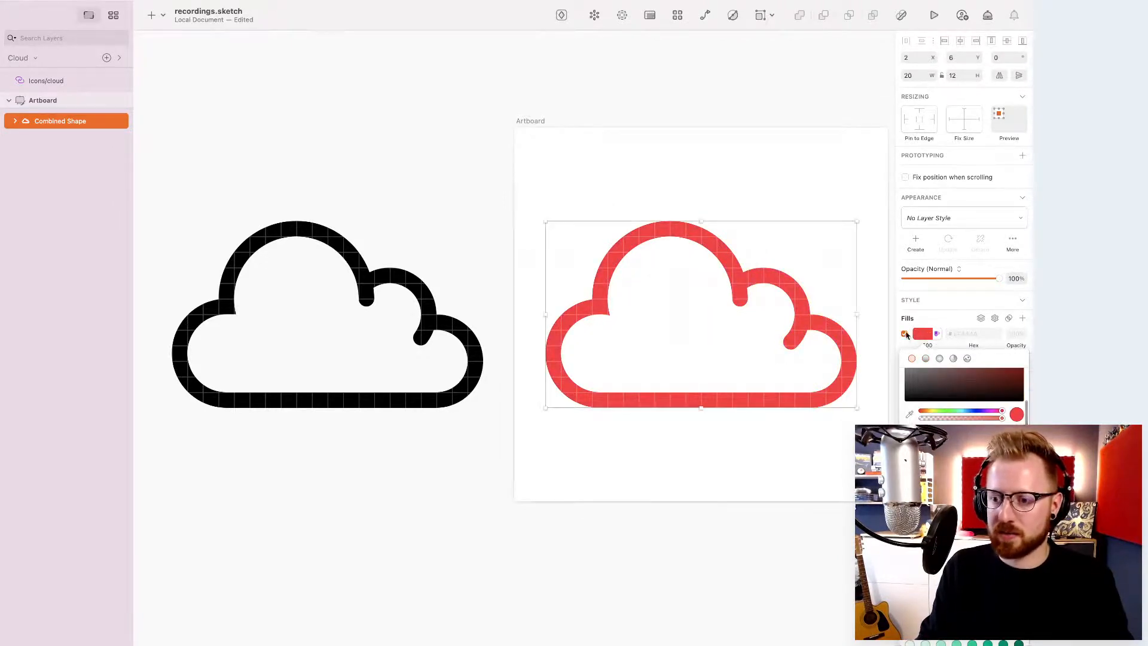
click(922, 335)
- Move the black reference cloud onto the artboard at X 0, Y 0, directly over the red cloud, and compare the outlines
drag(343, 259, 711, 263)
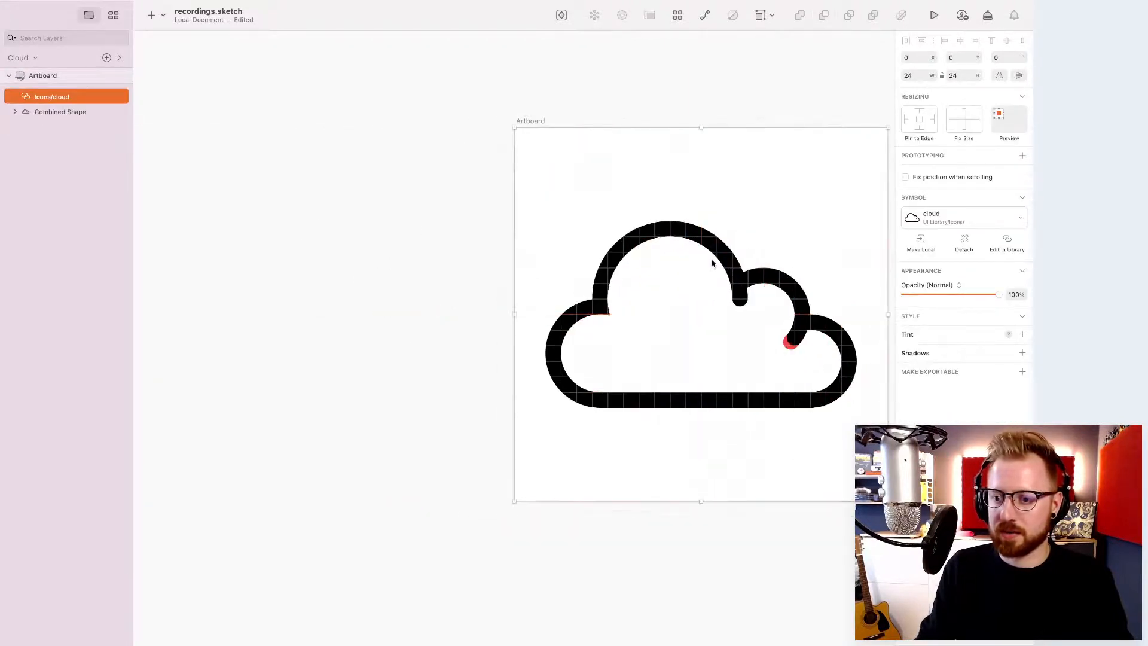
key(super+plus)
key(super+plus)
scroll(712, 264, right, 10)
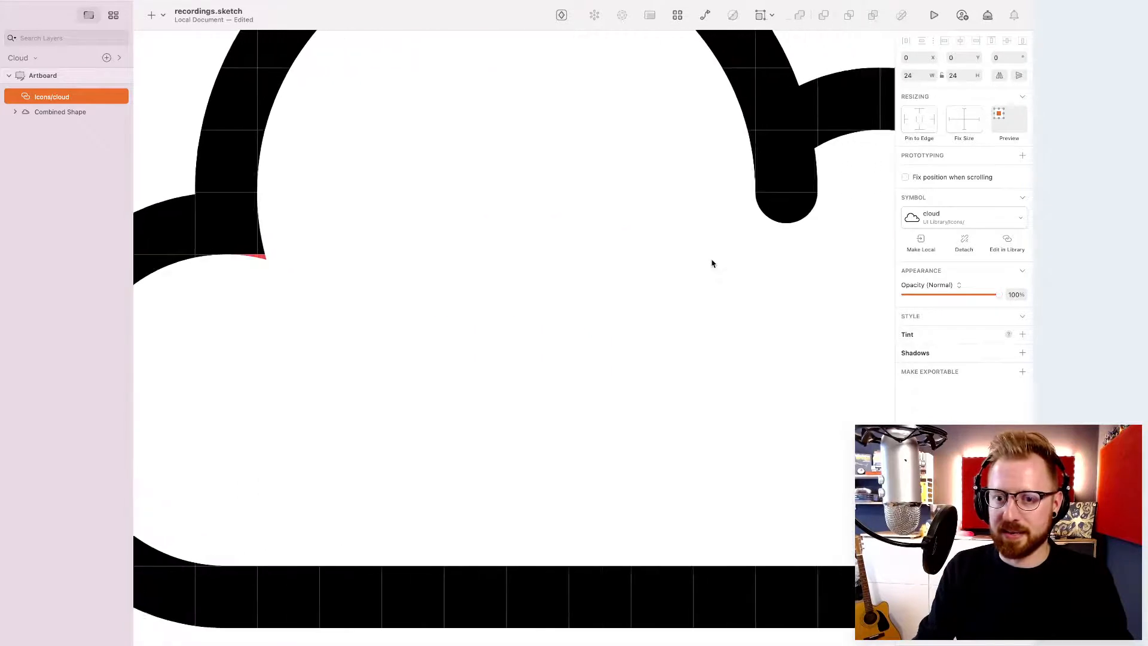
key(super+minus)
scroll(712, 263, right, 4)
scroll(711, 263, up, 2)
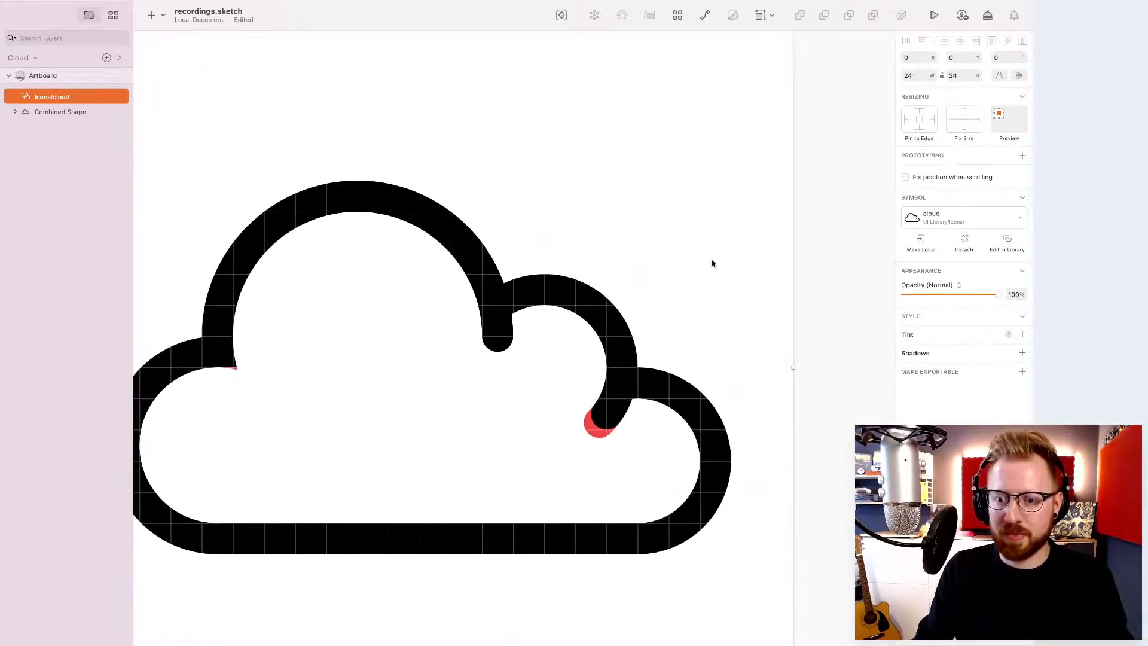
scroll(711, 264, left, 5)
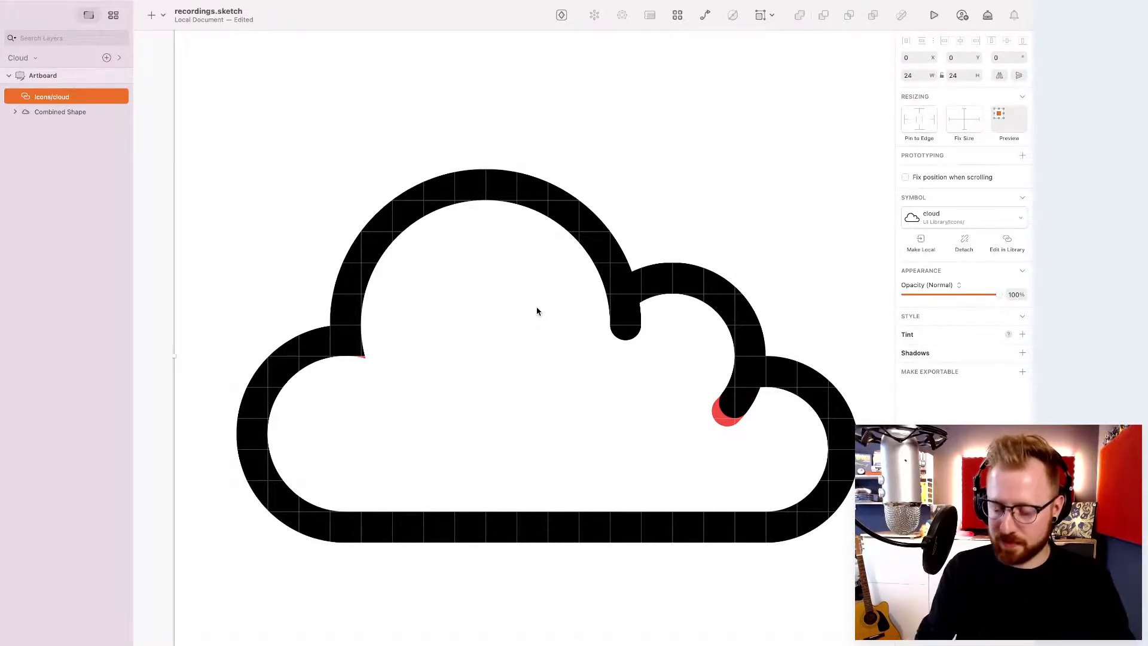
- Examine the inner corner where the cloud's left lobe meets the large arc for differences from the reference
key(super+plus)
scroll(536, 311, left, 7)
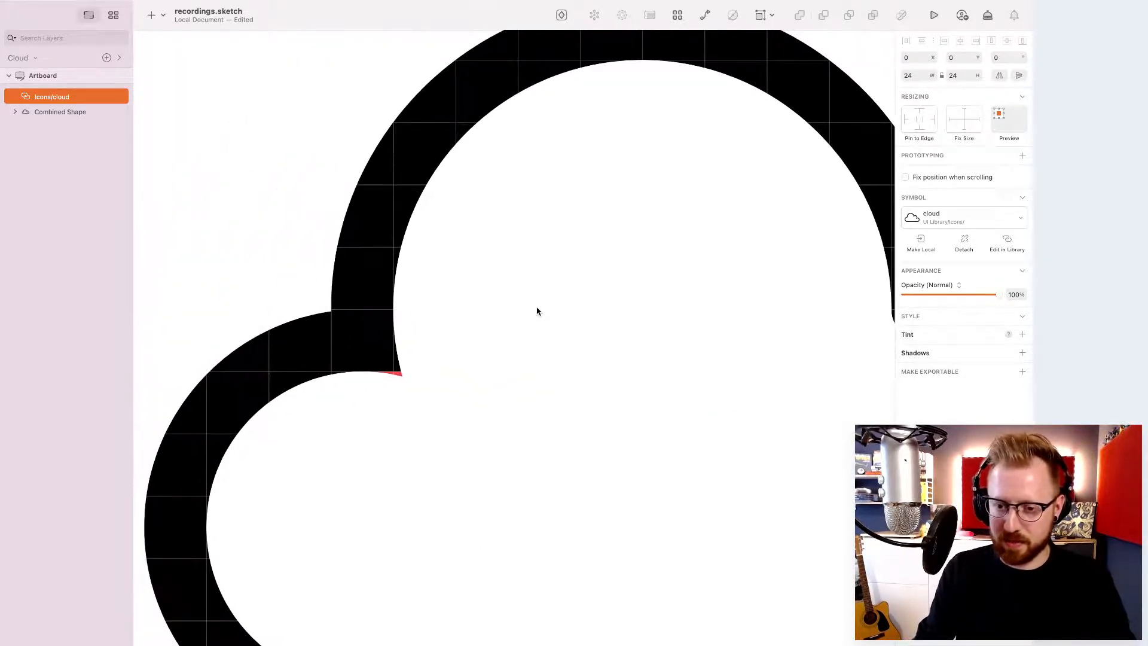
key(super+plus)
scroll(541, 333, left, 5)
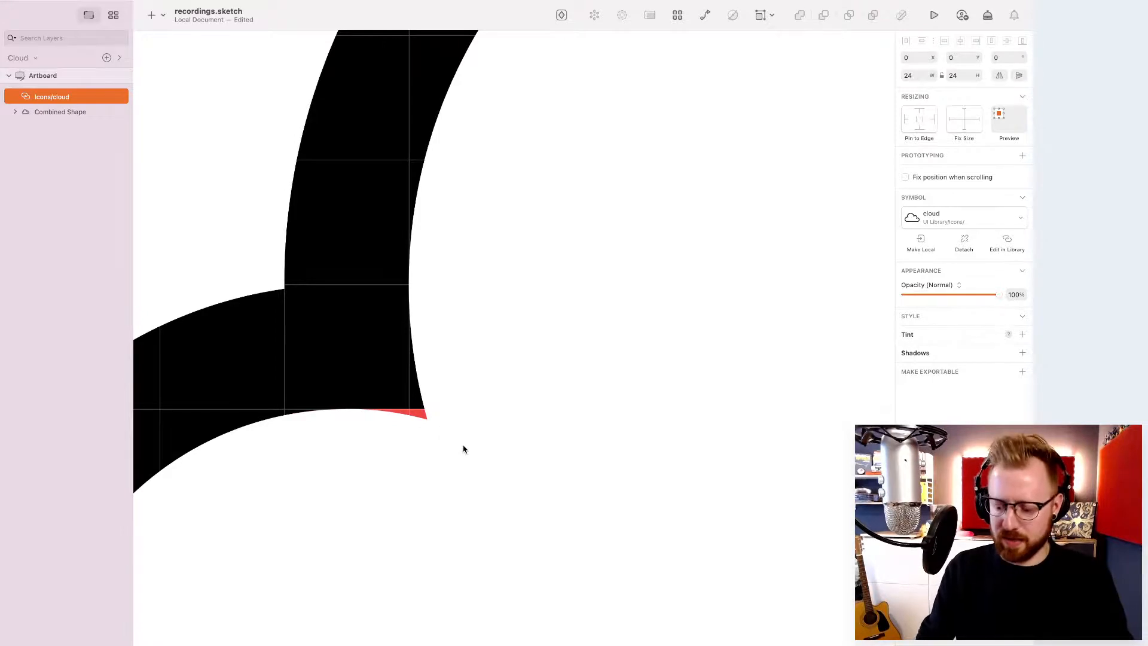
key(super+minus)
key(super+minus)
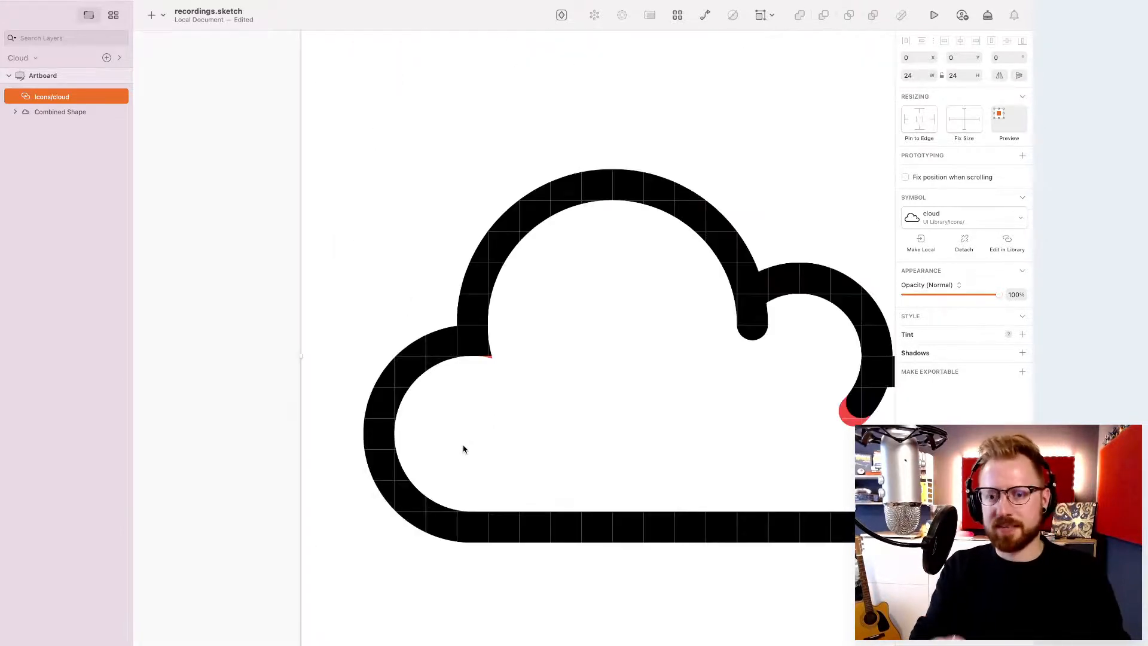
key(super+minus)
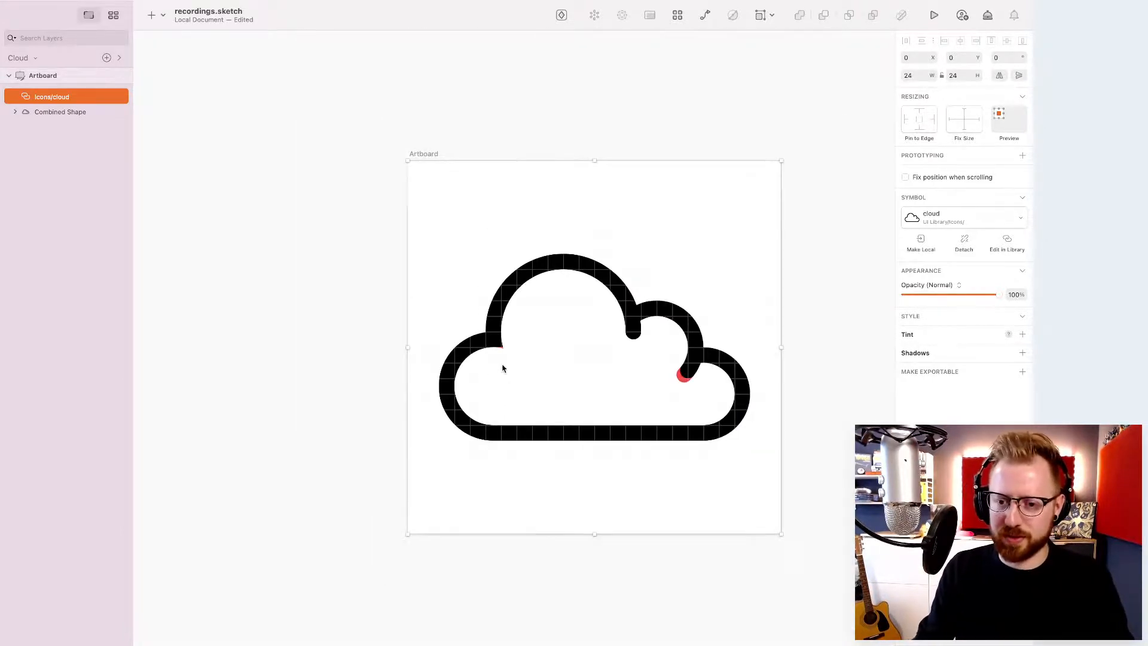
- Draw a 3 by 2 rectangle at X 5, Y 12, just below the inner corner of the cloud's left lobe
key(super+plus)
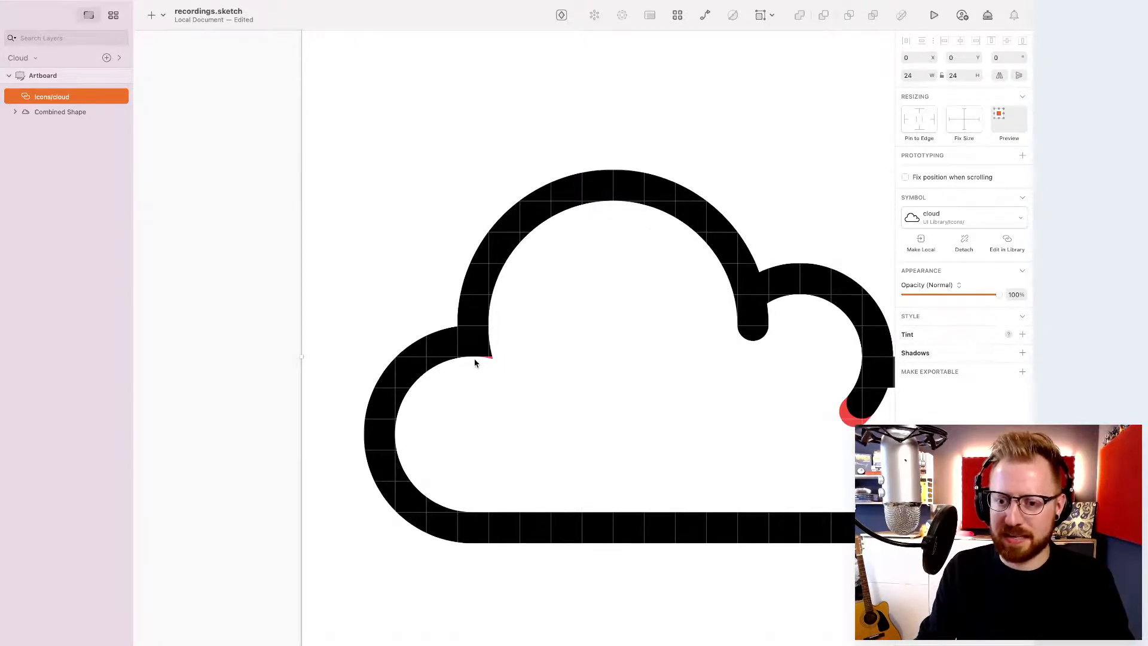
key(r)
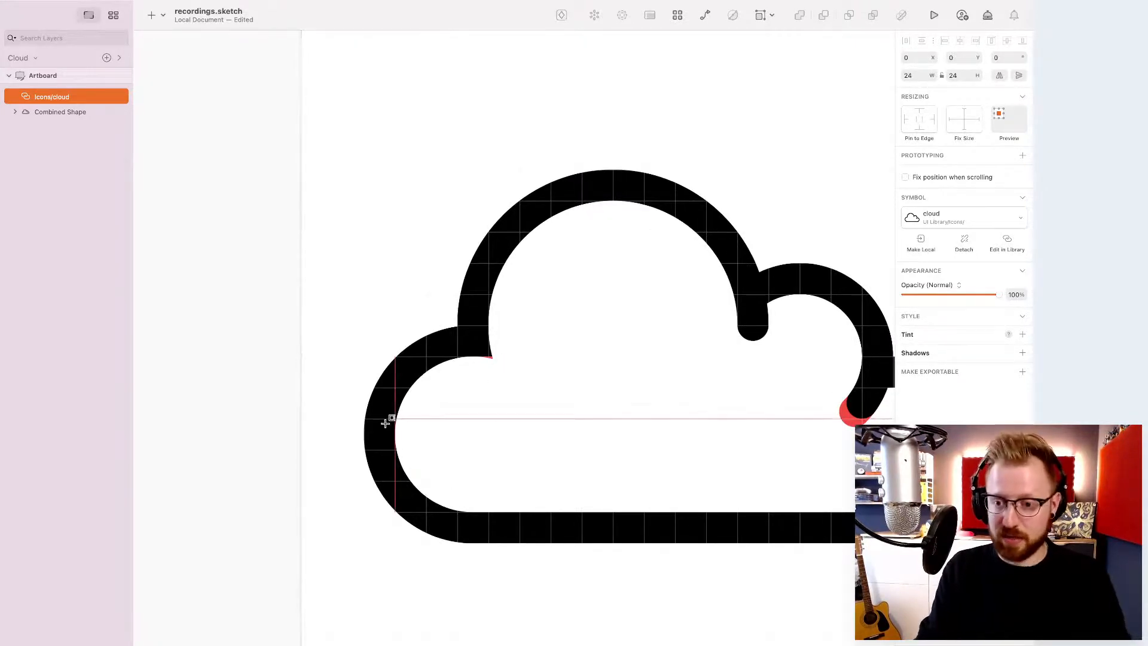
mouse_move(459, 343)
mouse_down()
mouse_move(502, 376)
mouse_move(541, 367)
mouse_up()
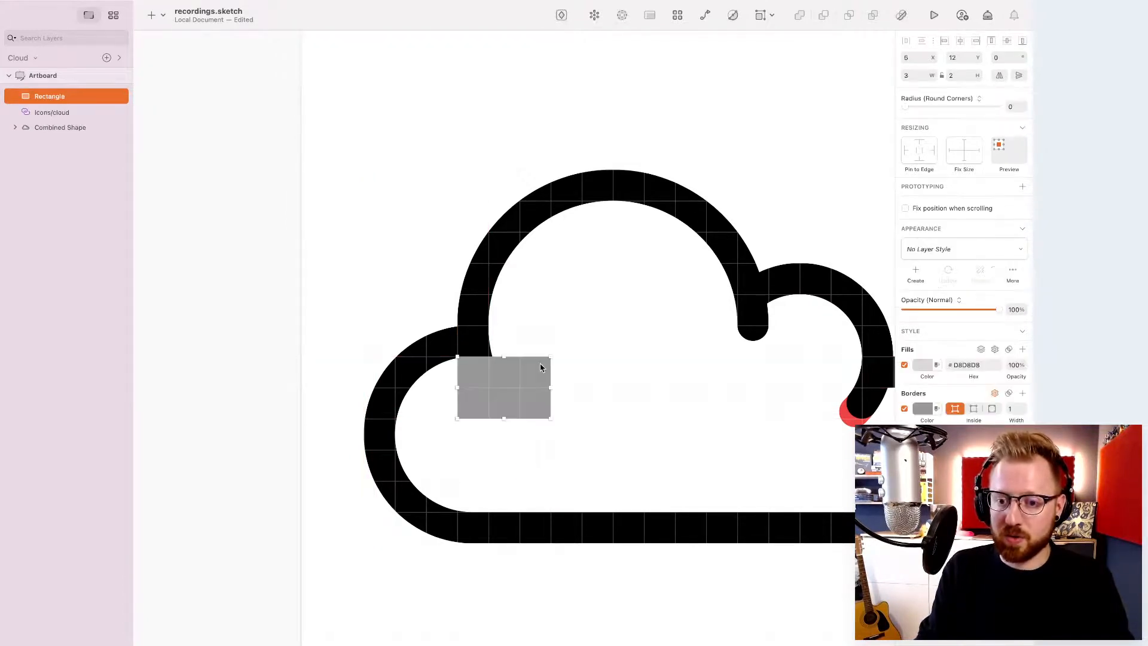
key(super+plus)
key(super+plus)
scroll(540, 363, left, 3)
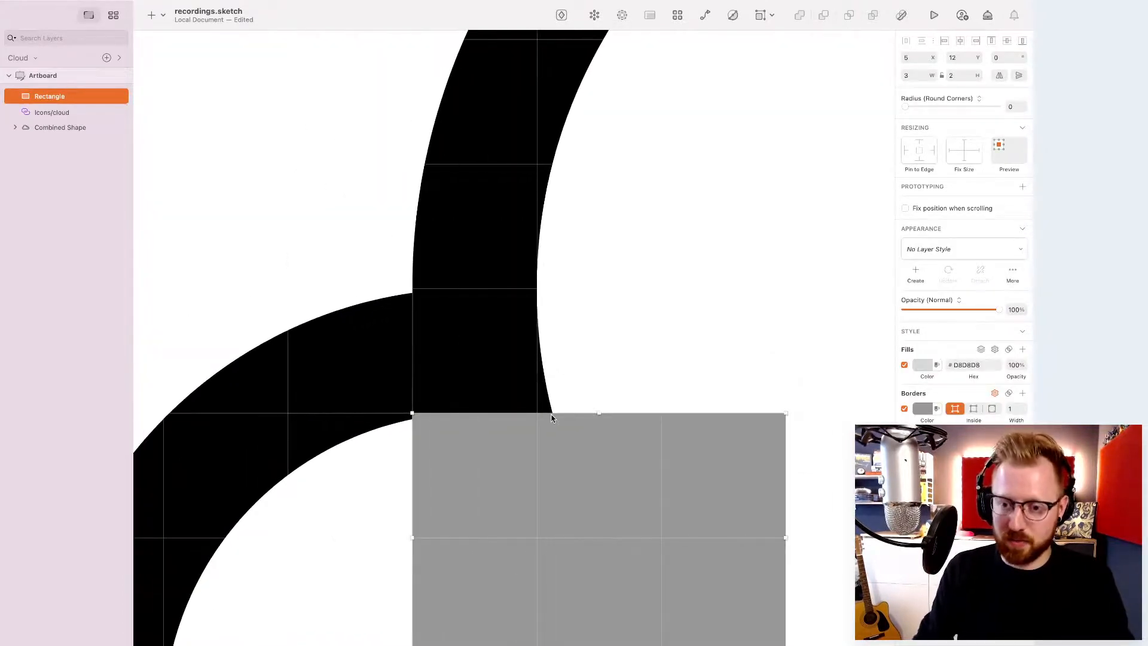
- Set the rectangle's X position to 5.5 and subtract it from the cloud's combined shape
click(919, 57)
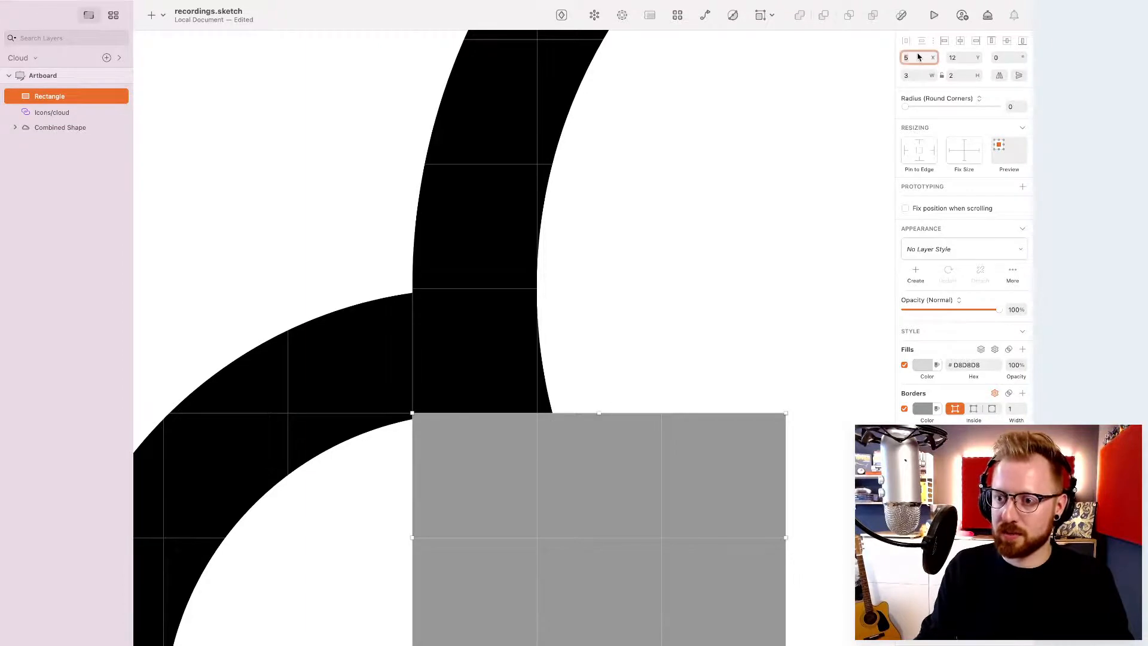
text(.5)
key(Return)
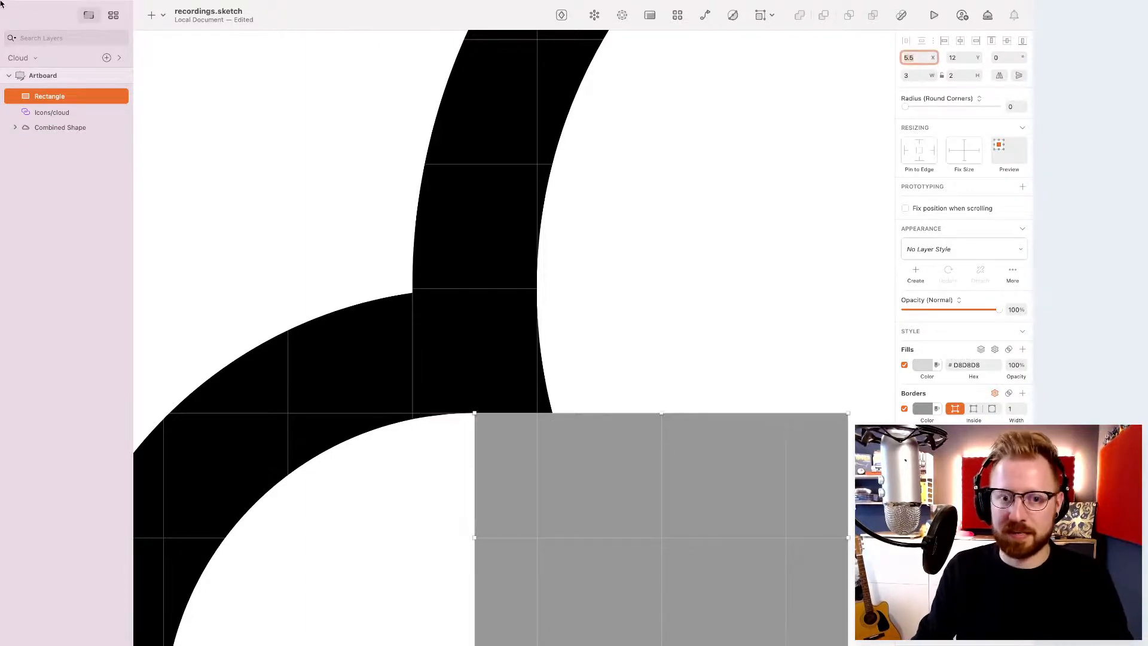
shift+click(69, 128)
key(alt+super+s)
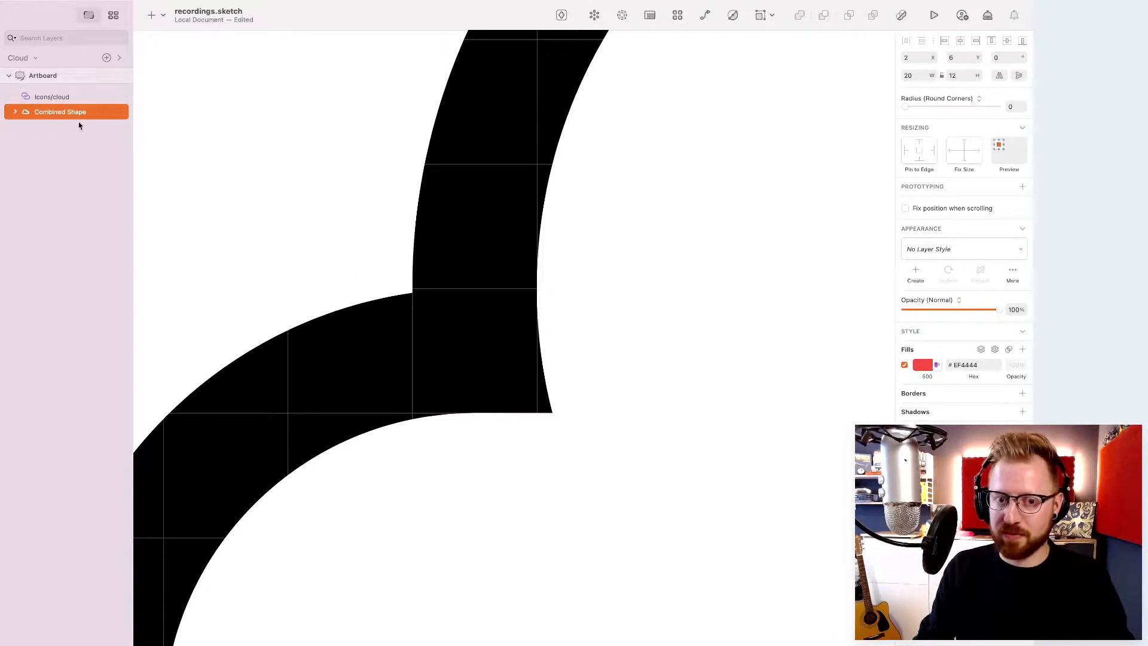
- Undo the subtraction, the rectangle's repositioning and the rectangle itself
key(super+z)
key(super+z)
key(super+z)
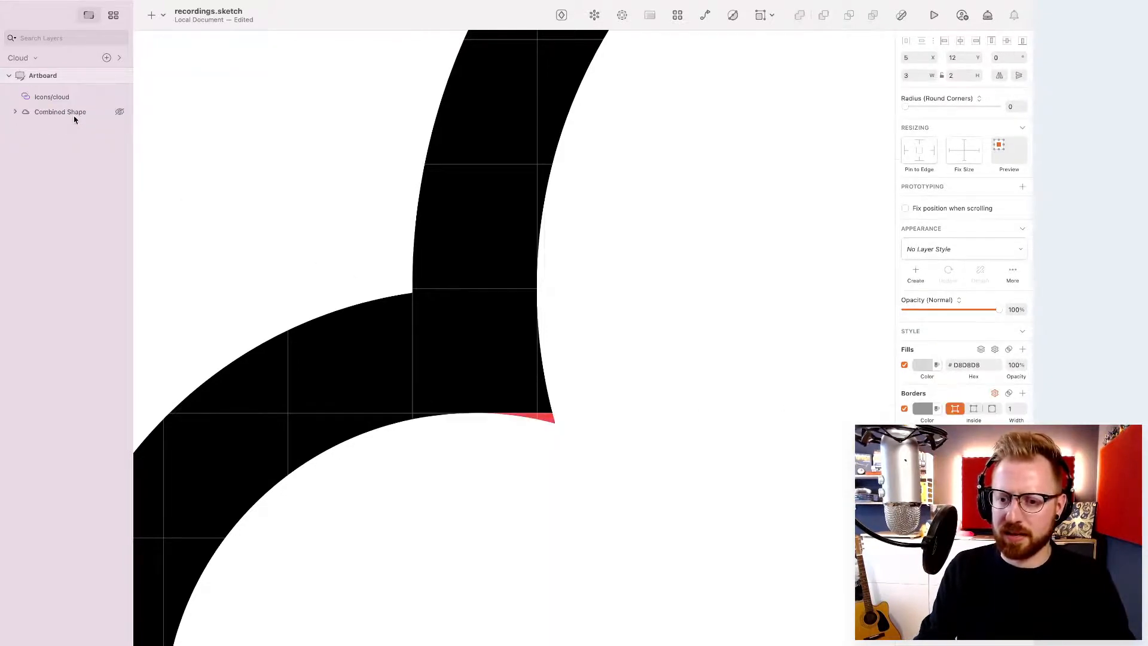
- Compare the rounded end of the small right arc with the reference, nudging the reference cloud vertically and returning it to Y 0
scroll(369, 395, down, 5)
scroll(456, 490, up, 10)
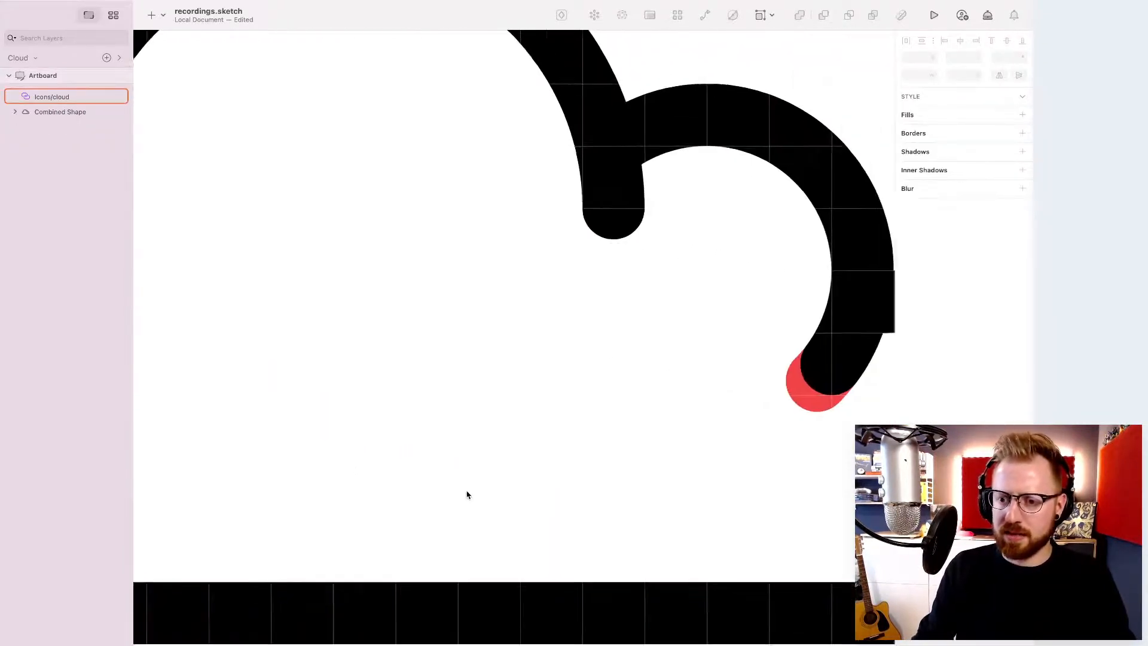
scroll(468, 495, right, 1)
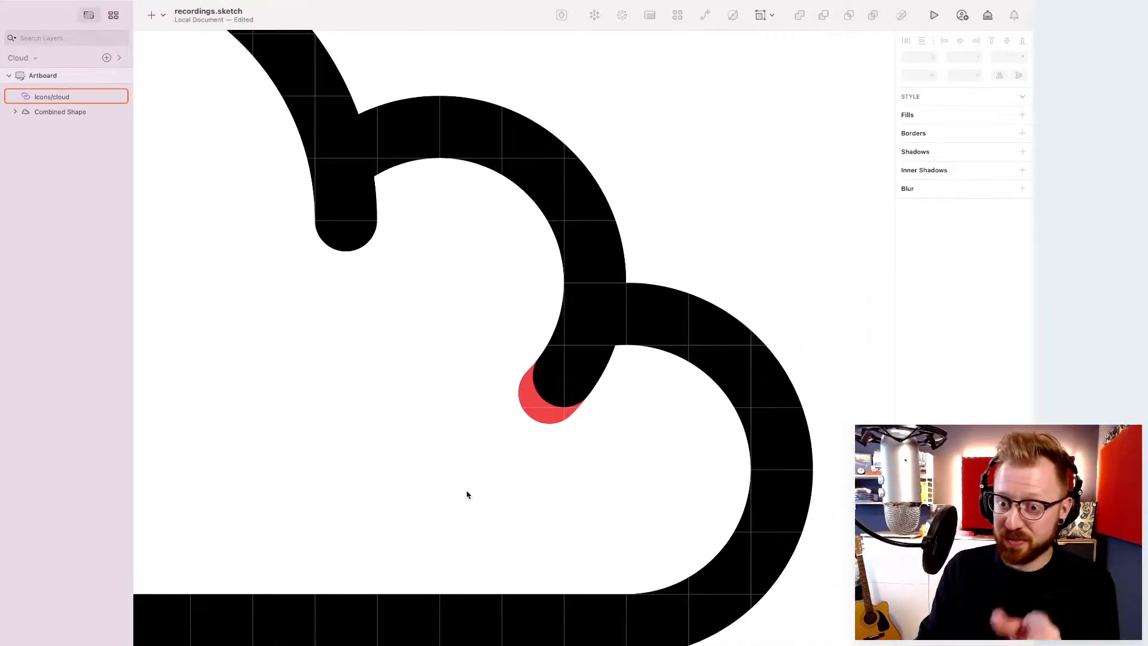
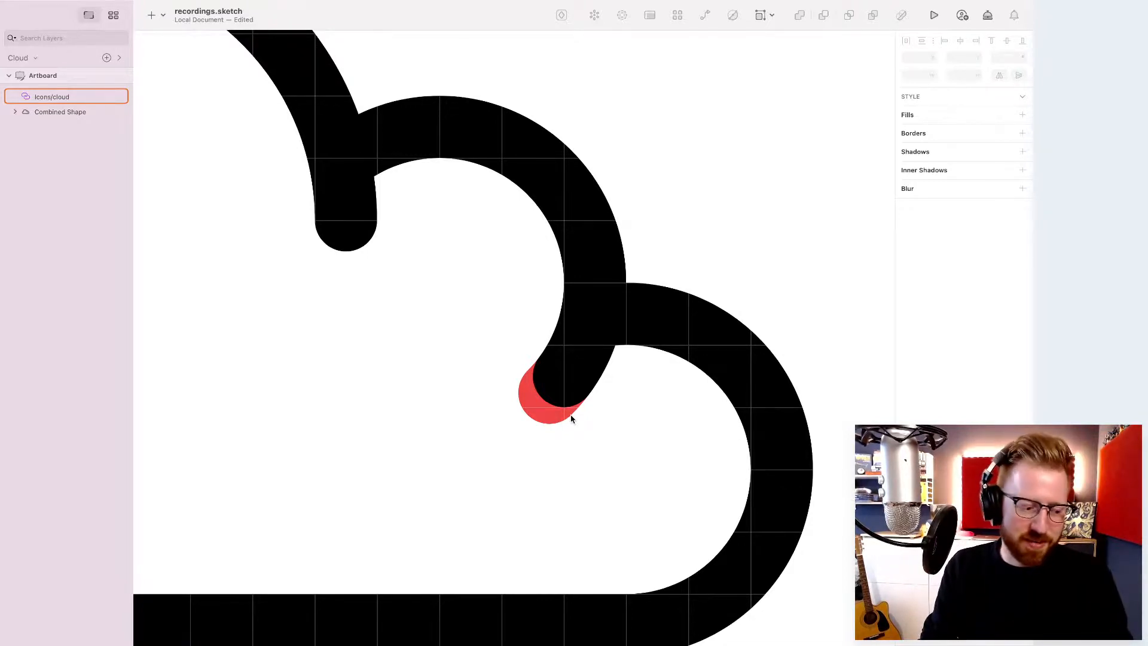
key(super+minus)
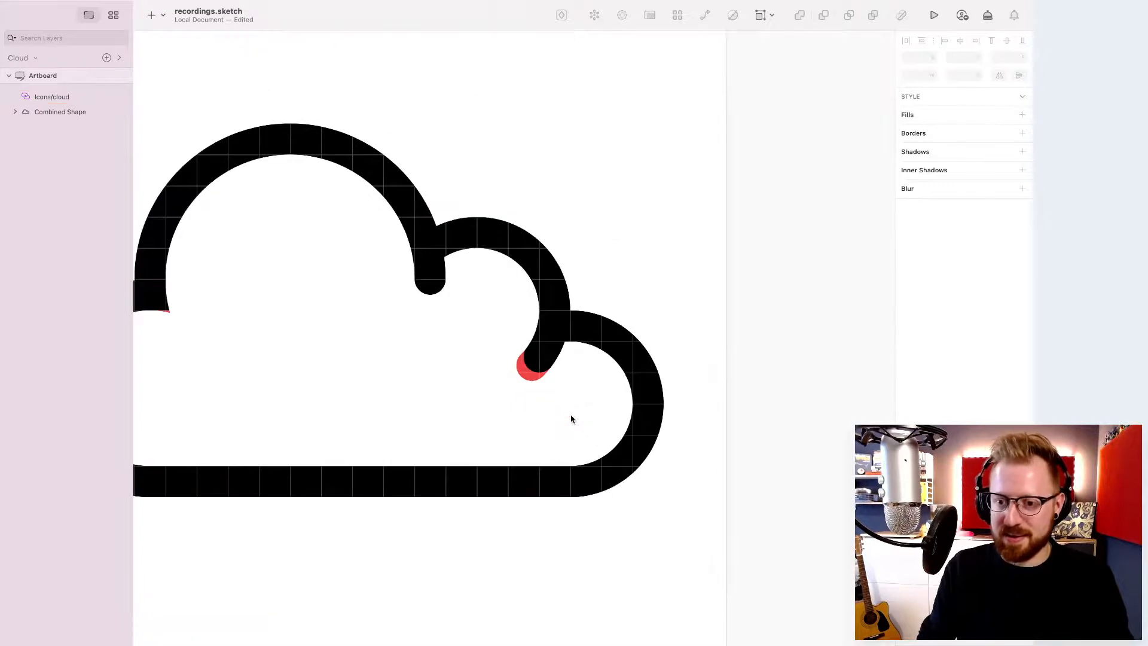
key(super+minus)
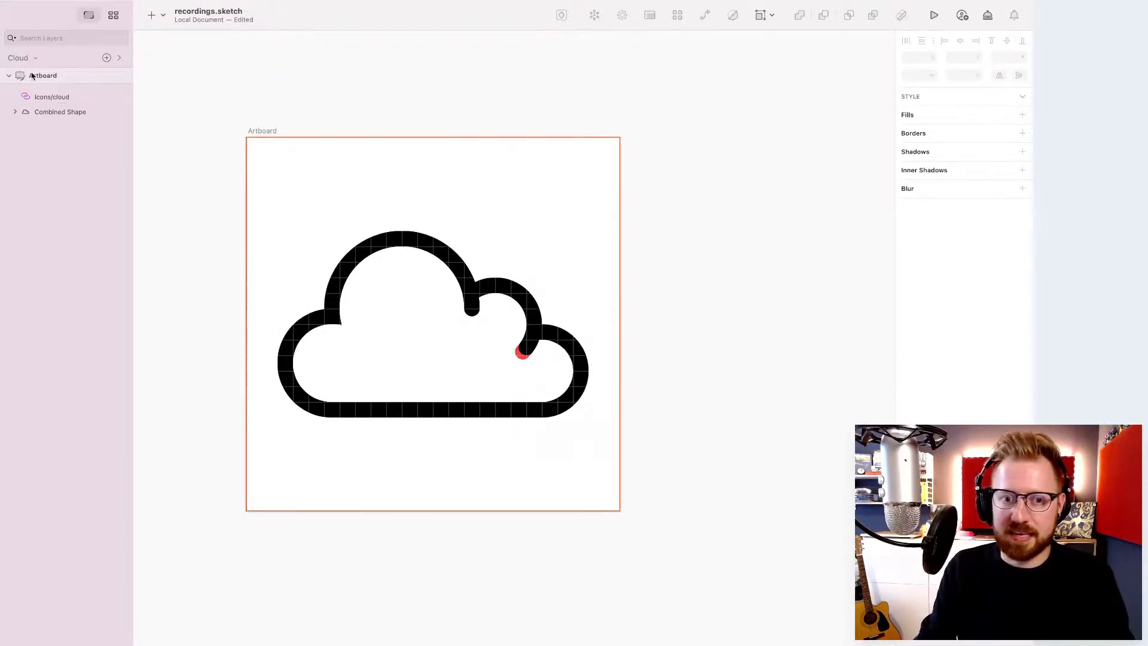
click(43, 97)
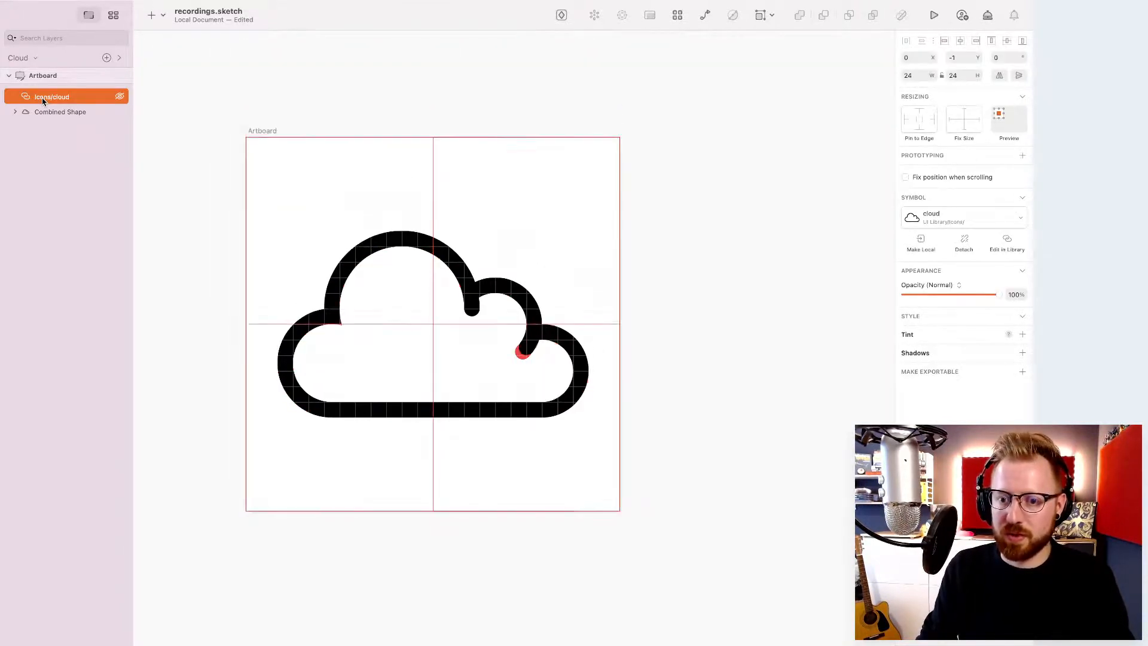
key(Up)
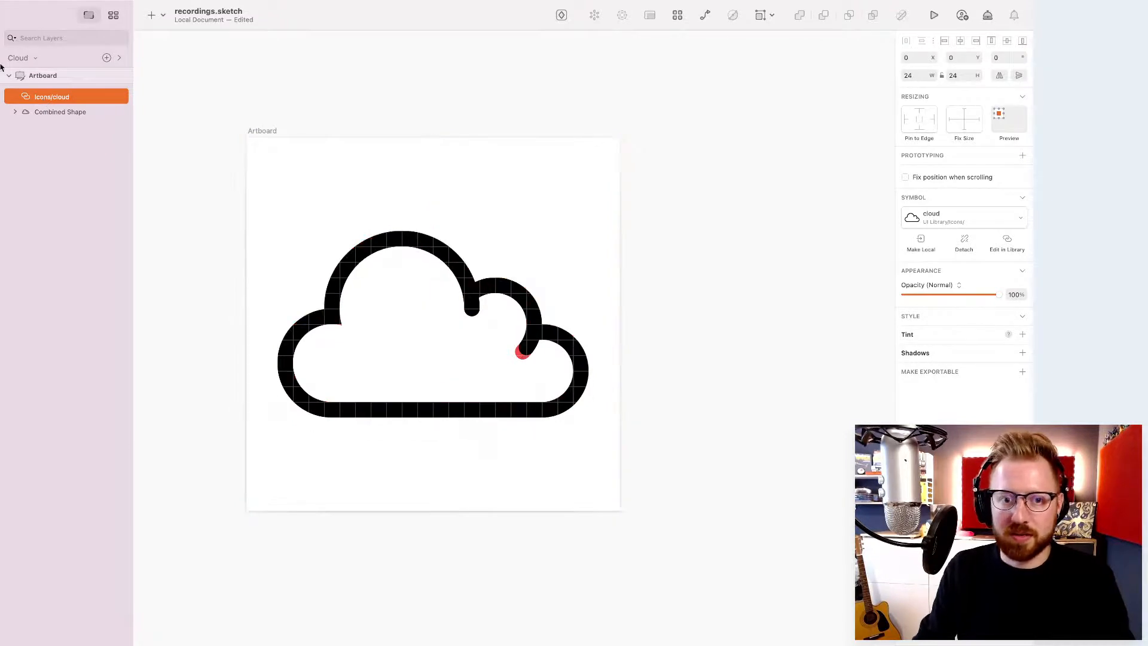
- Place the reference cloud beneath the combined shape in the layer order, then nudge the combined shape up and back down to compare them
drag(45, 100, 43, 119)
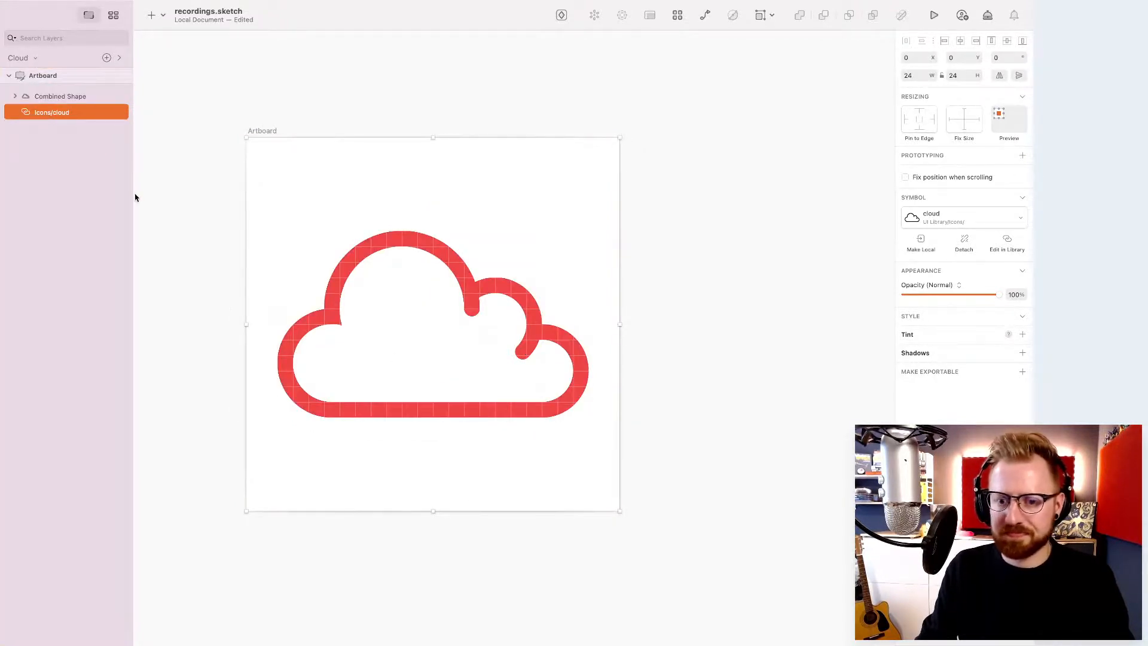
click(61, 96)
key(Up)
key(Down)
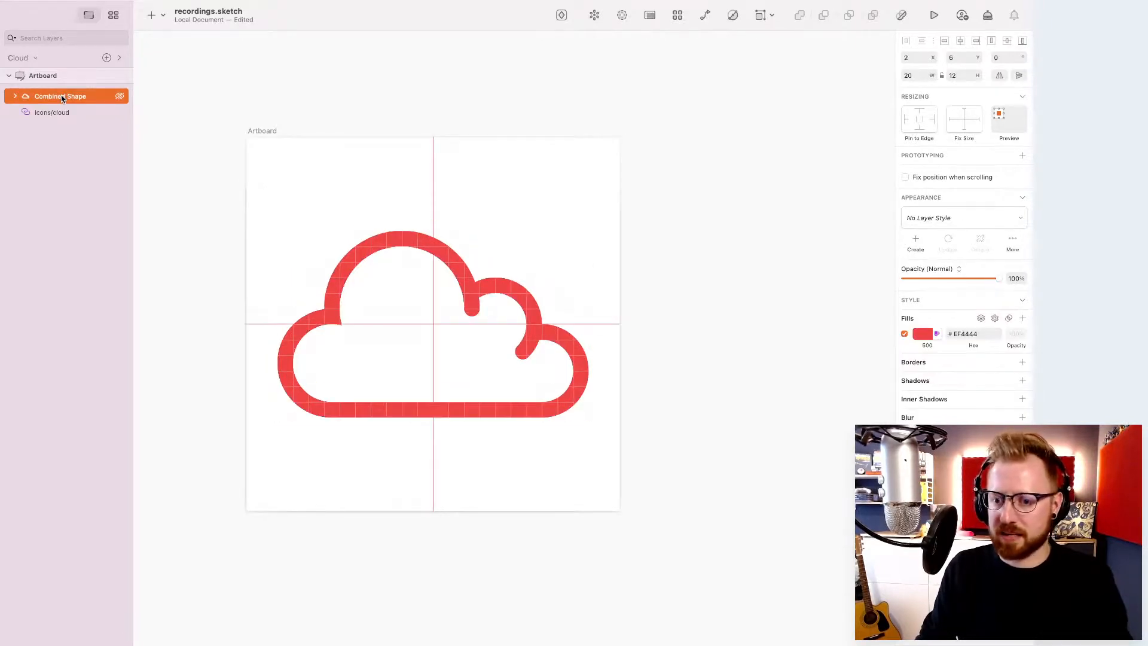
- Return the reference cloud to the top of the layer order, above the combined shape
click(45, 111)
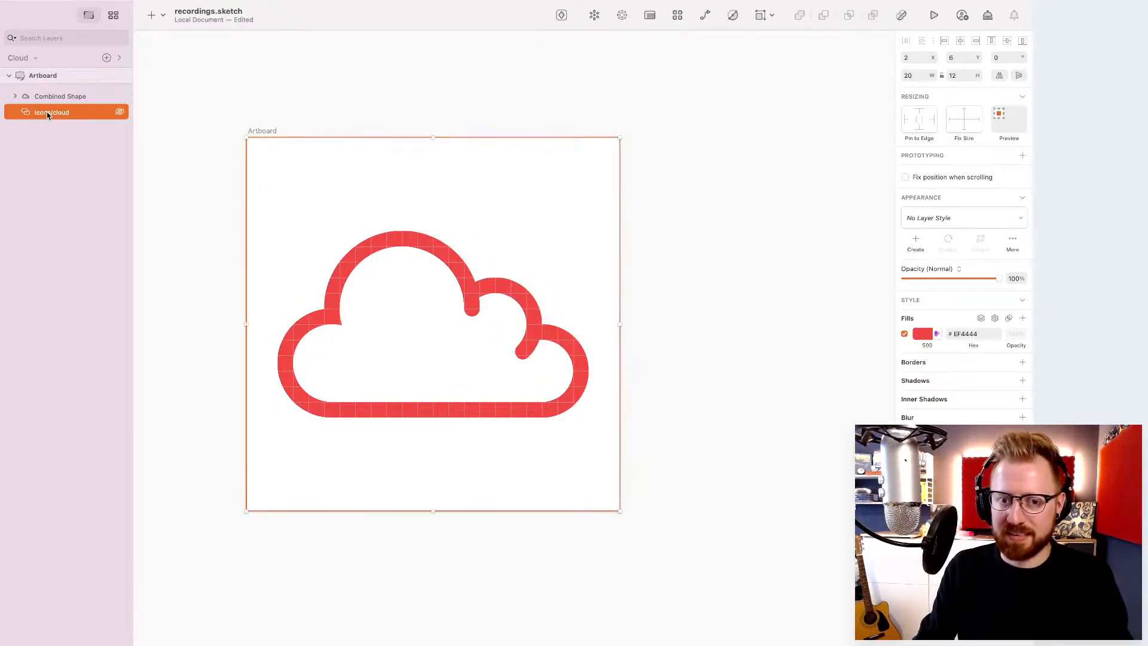
shift+click(41, 90)
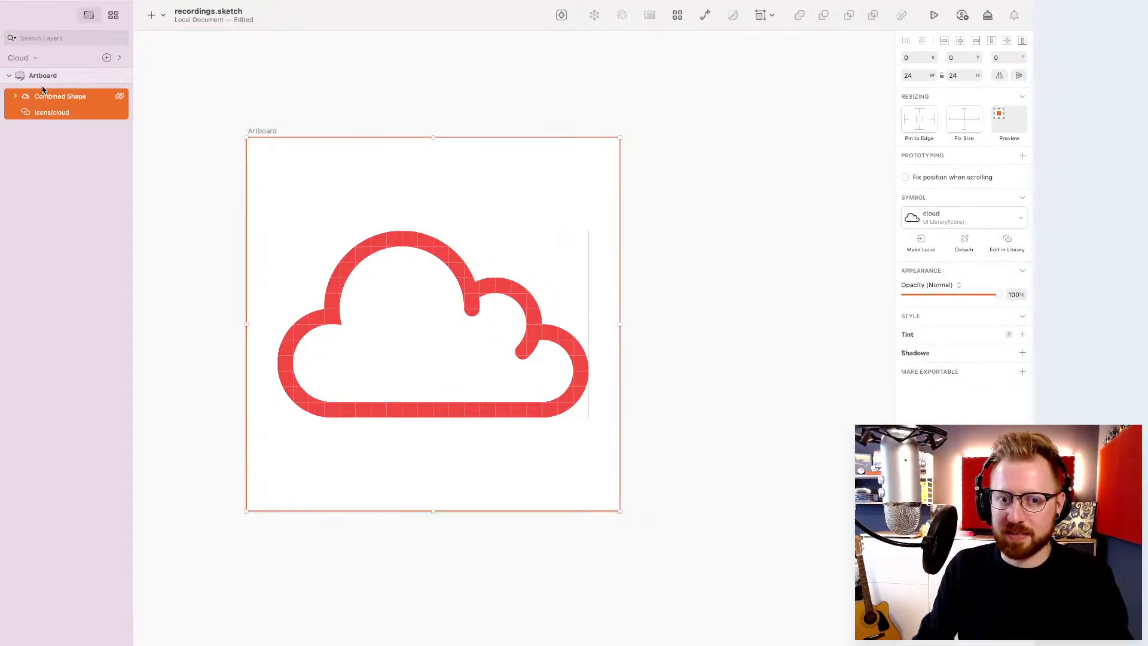
click(44, 131)
drag(41, 111, 45, 90)
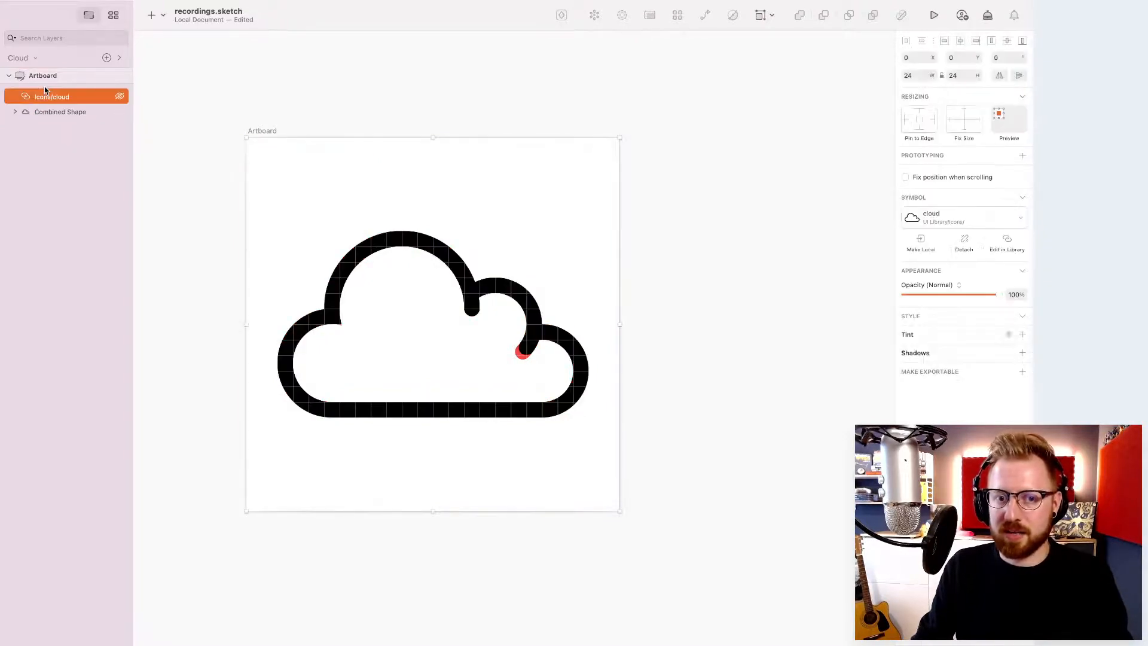
- Move the black reference cloud left off the artboard so it sits beside the red combined cloud at the same height
click(656, 356)
scroll(656, 356, left, 5)
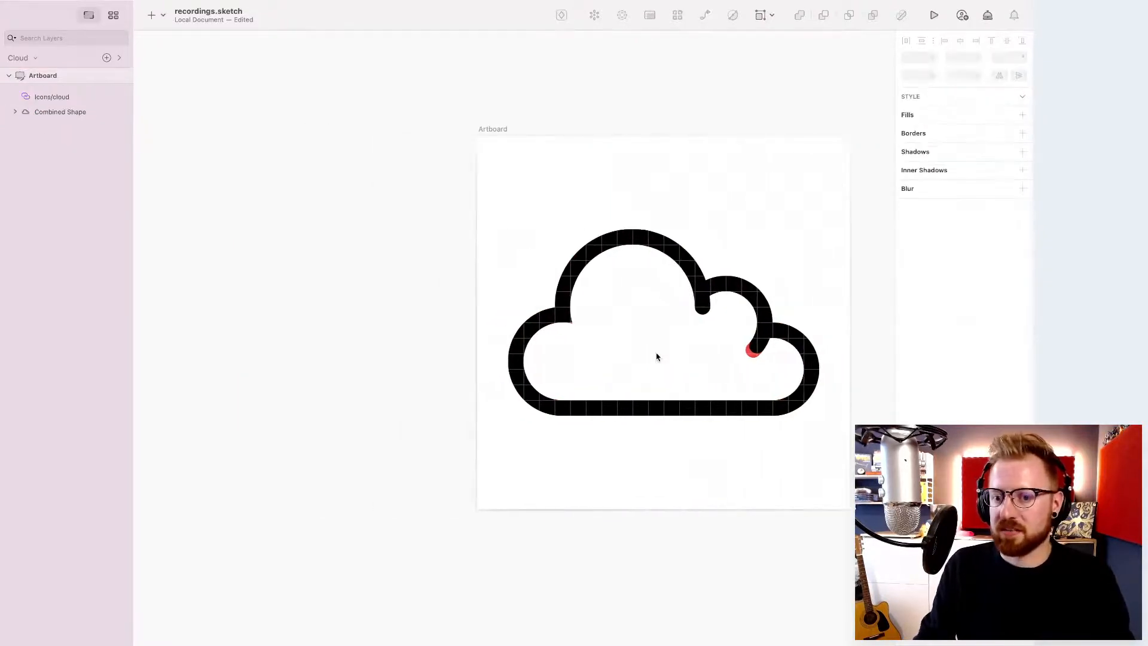
click(651, 250)
key(Left)
key(Left)
key(Left)
key(Left)
key(Left)
key(Left)
key(Left)
key(Left)
key(Left)
key(Left)
key(Left)
key(Left)
key(Left)
key(Left)
key(Left)
key(Left)
key(Left)
key(Left)
key(Left)
key(Left)
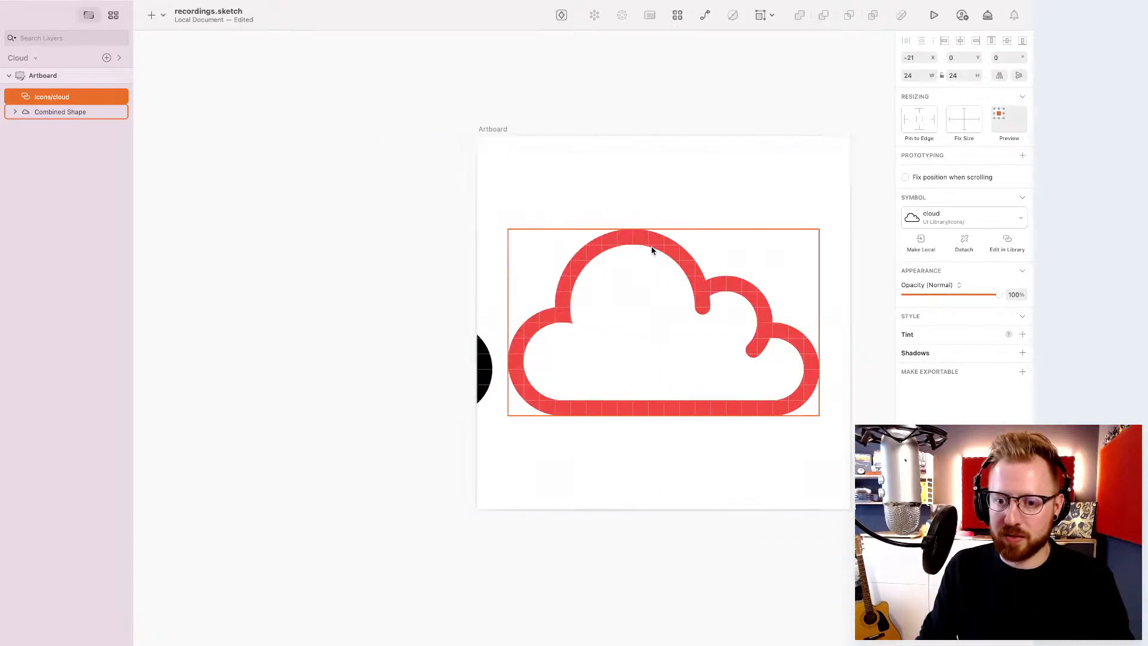
- Change the combined cloud's fill from red to solid black, 000000
click(704, 268)
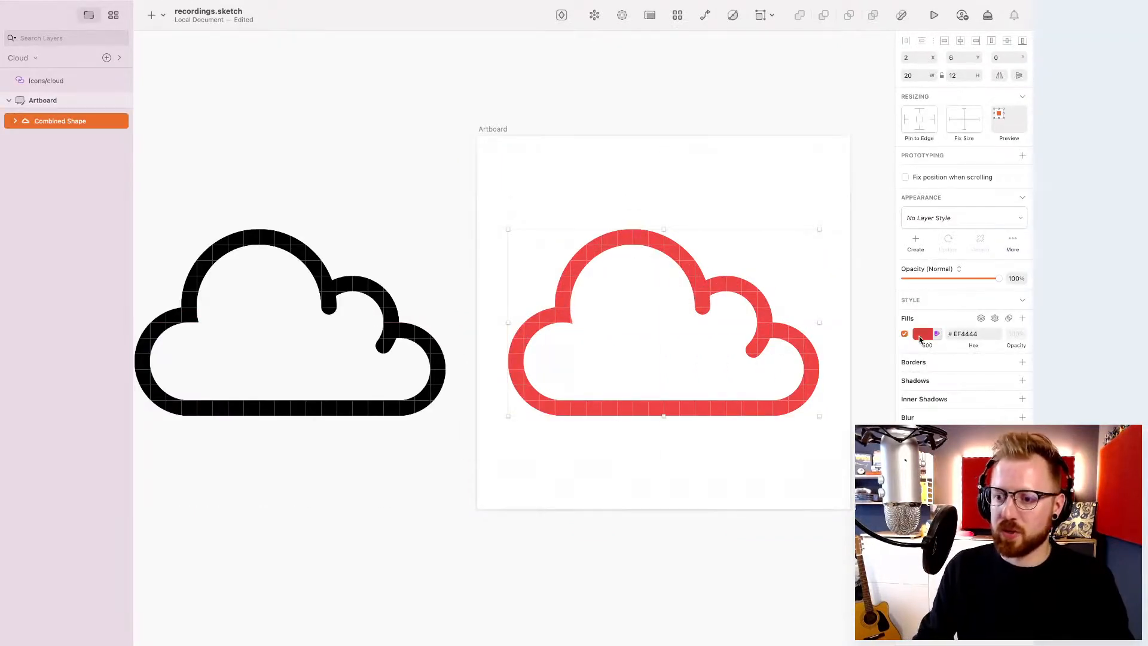
click(920, 339)
drag(926, 461, 906, 496)
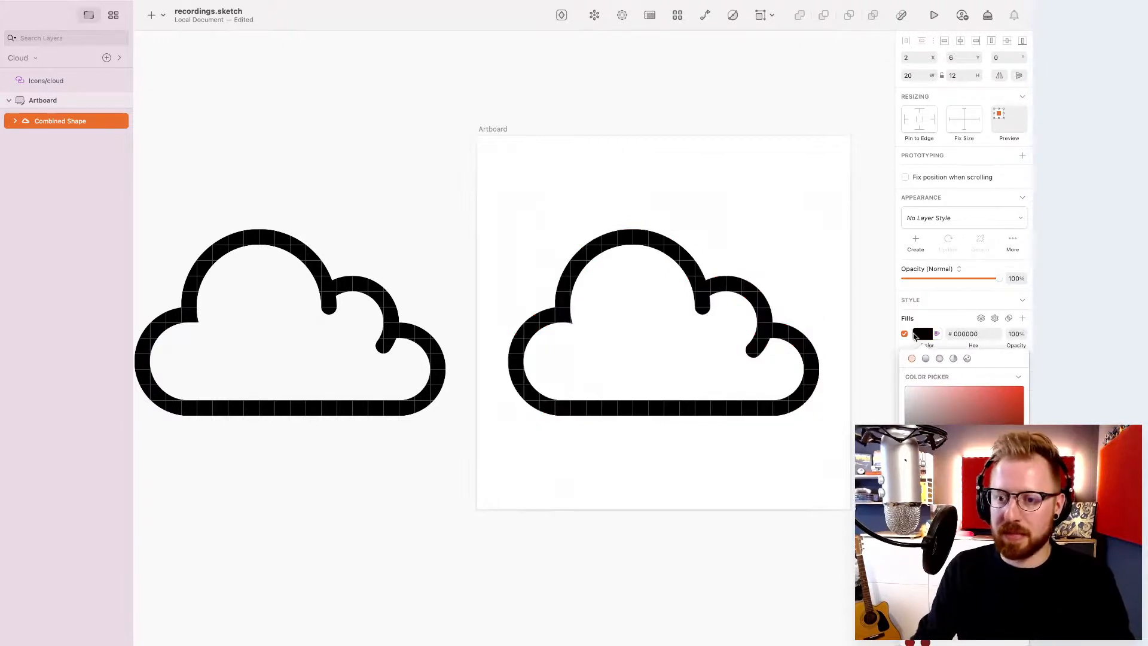
key(Escape)
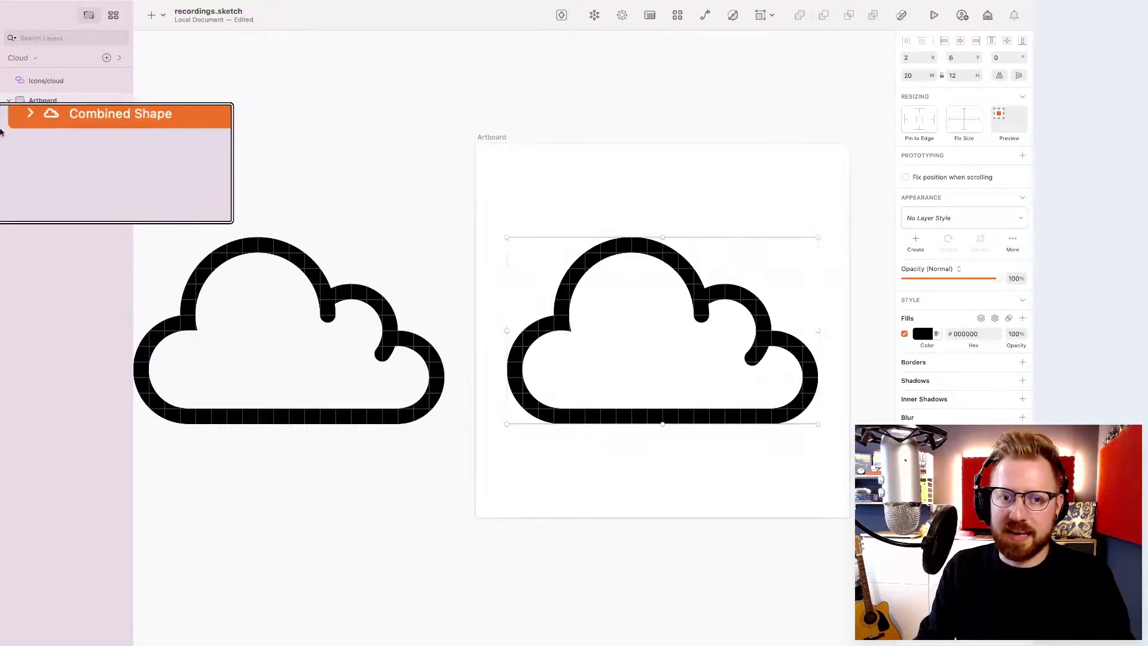
- Expand the combined cloud's nested shapes down to their ovals, rectangles and paths to examine the layer structure
click(15, 121)
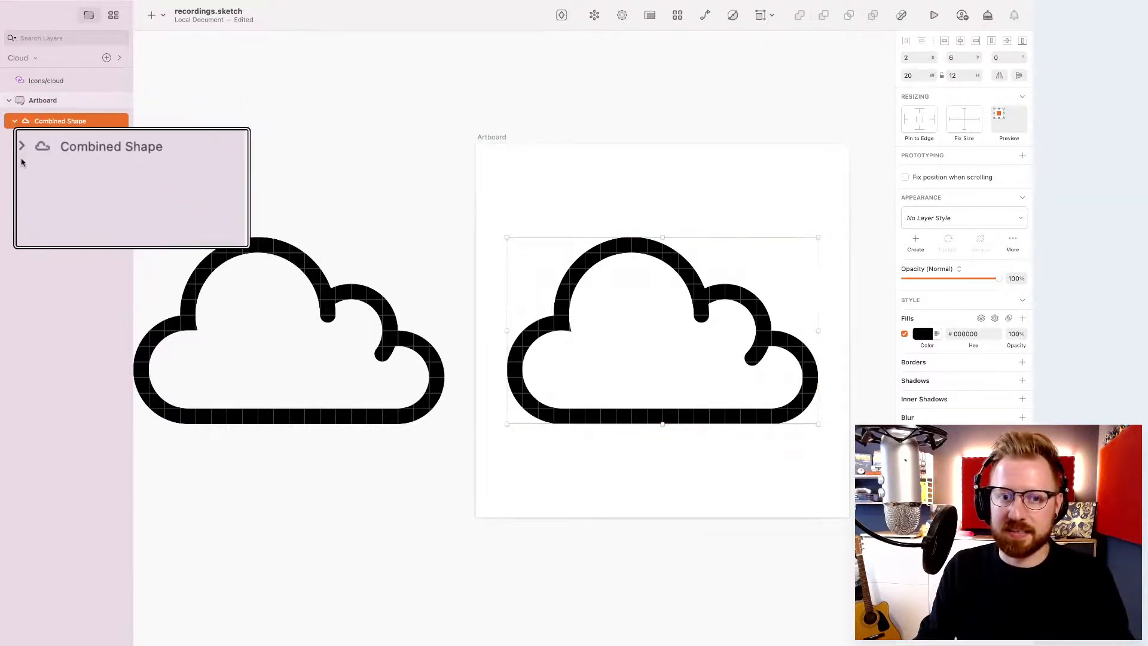
click(21, 155)
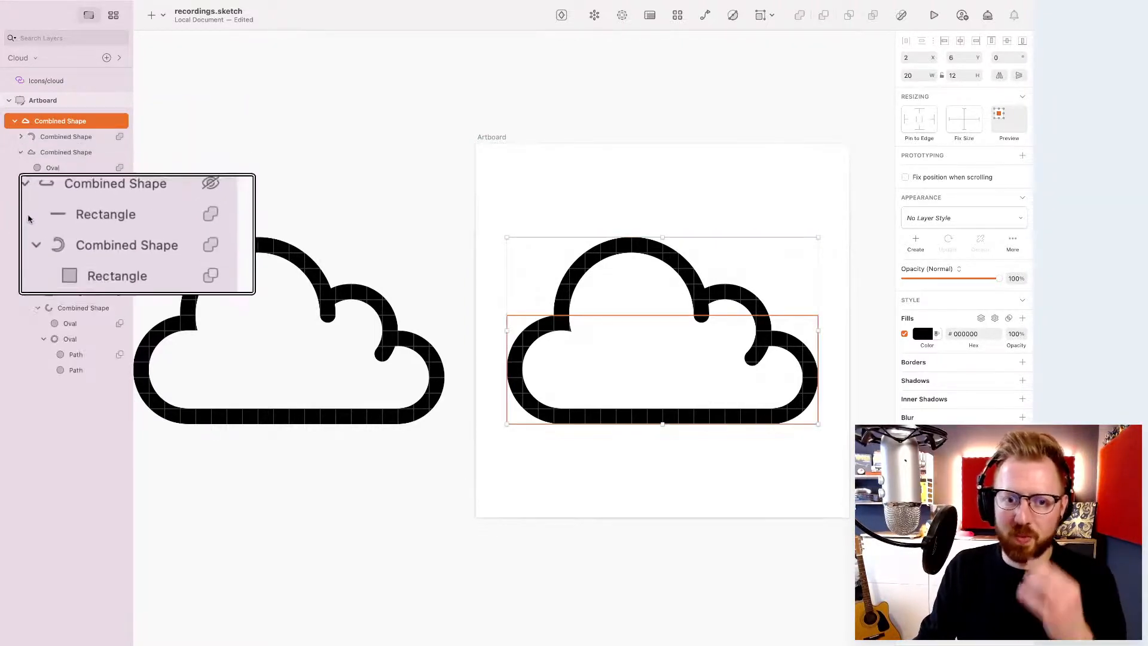
click(31, 231)
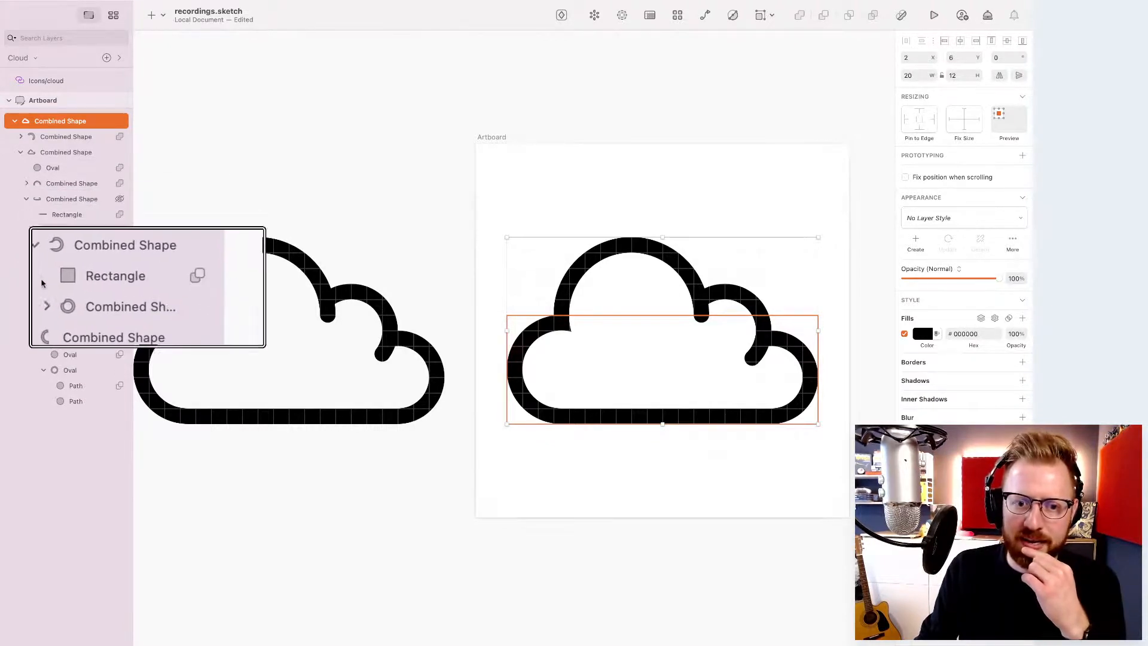
click(47, 302)
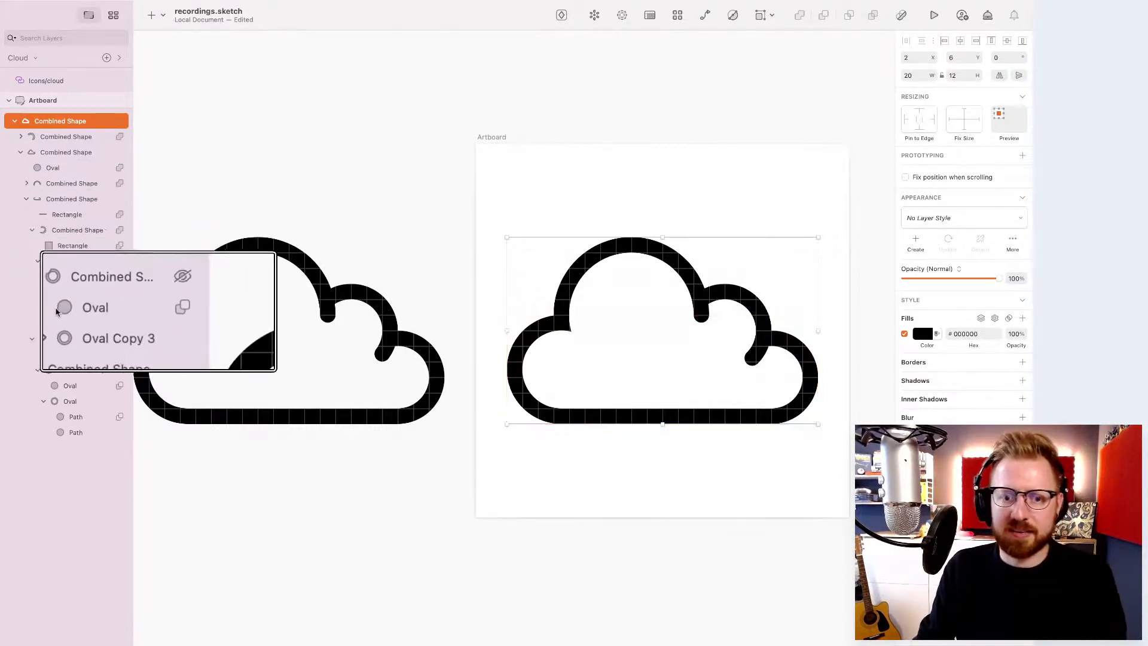
right_click(55, 310)
key(Escape)
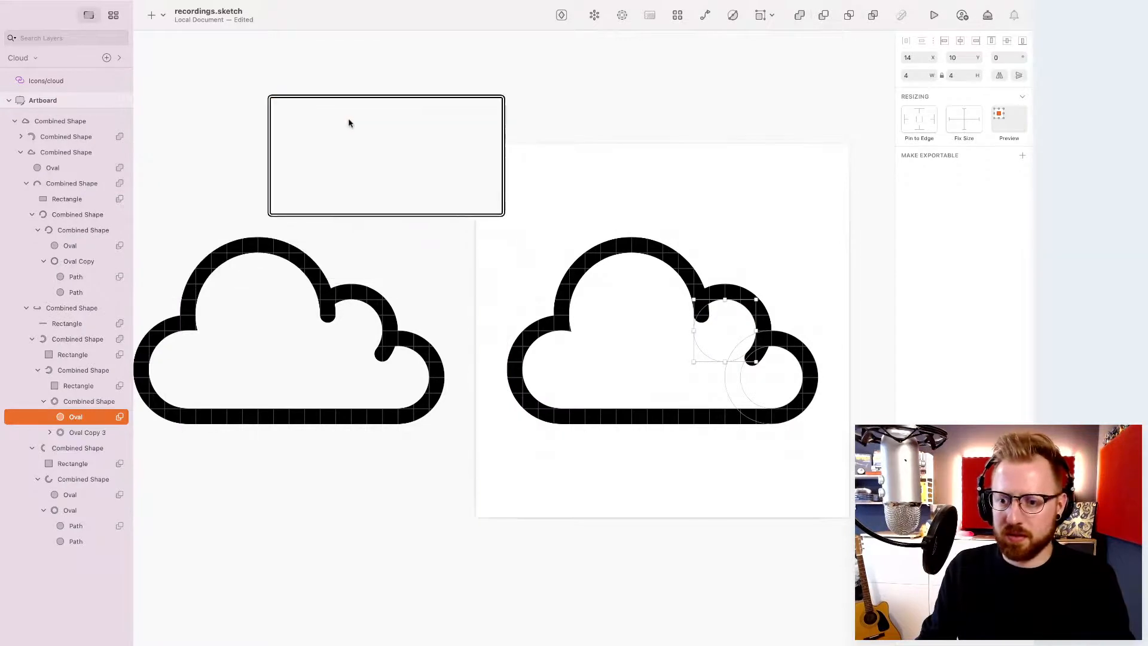
key(alt+super+8)
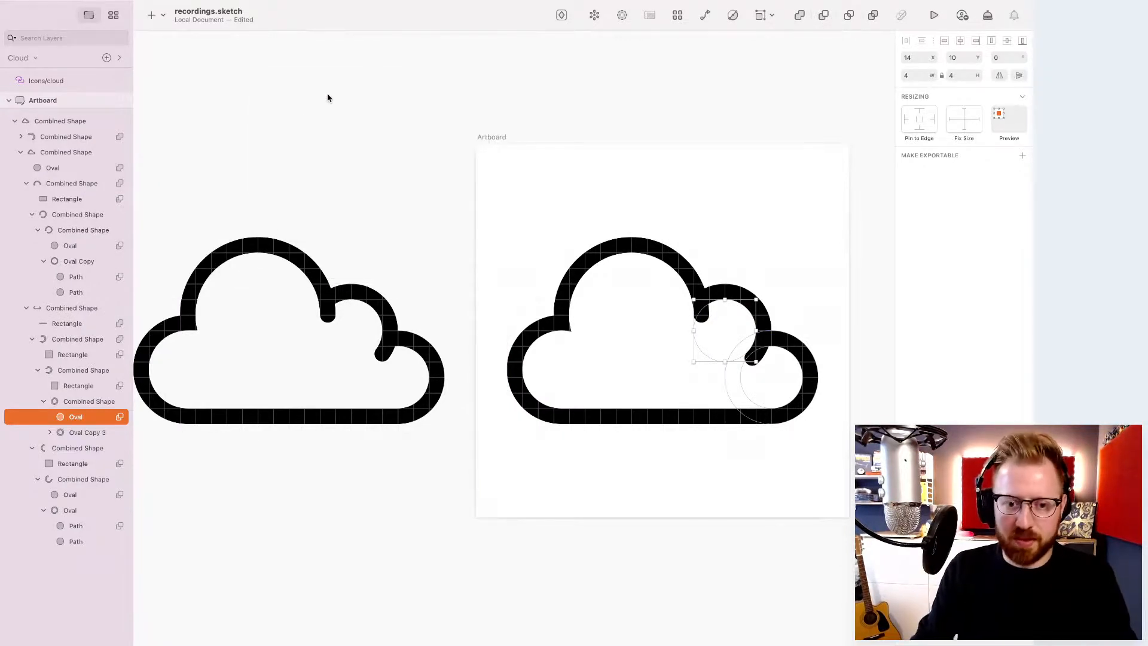
click(49, 433)
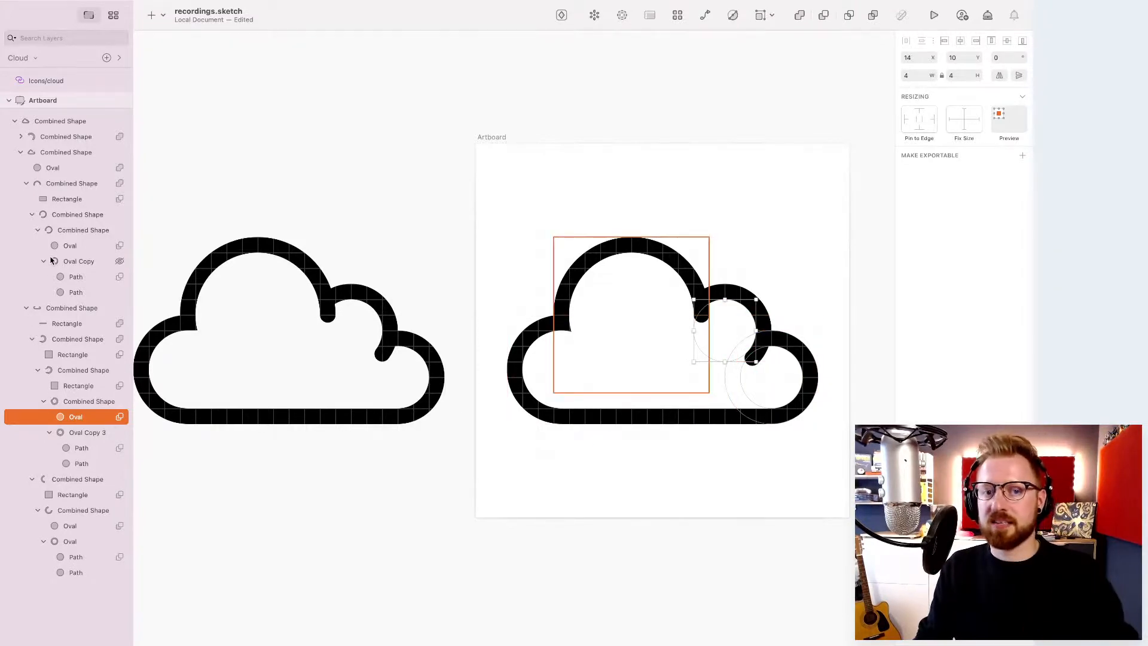
- Review the artboard's SVG export settings and preview, then select the cloud's top-level combined shape
click(536, 119)
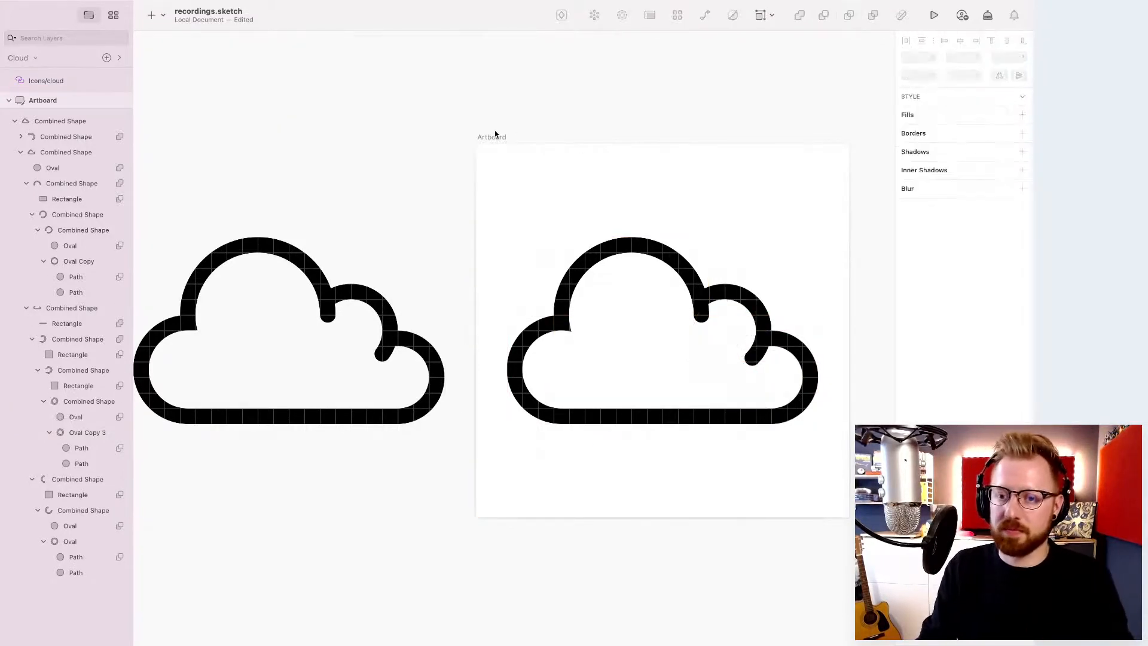
click(493, 137)
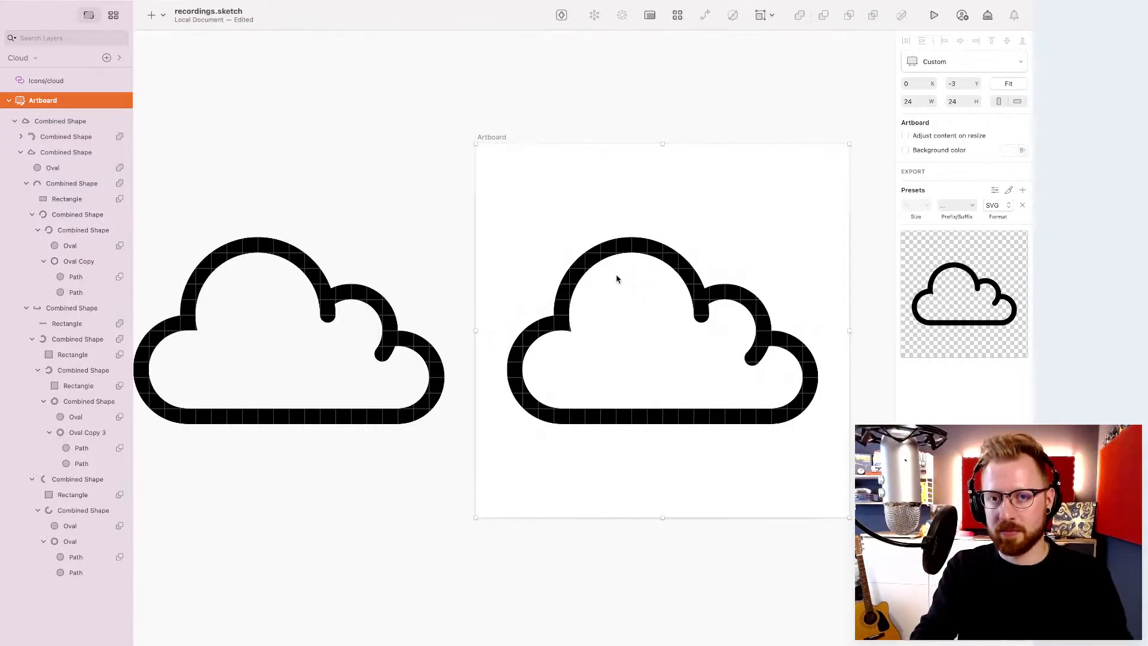
click(67, 121)
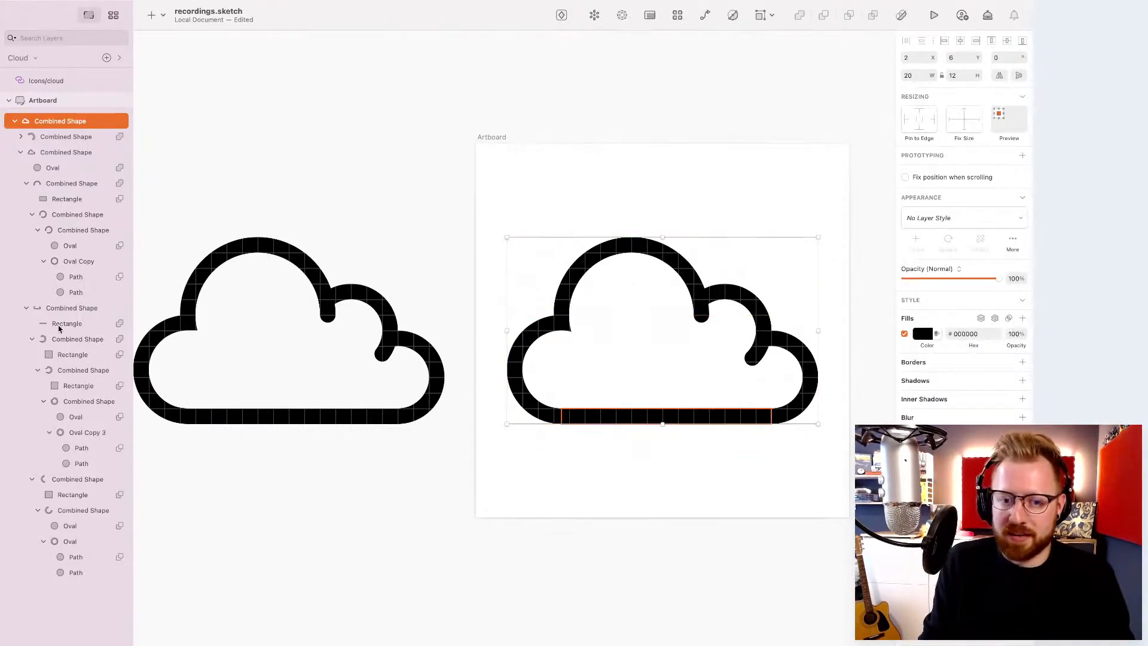
- Nudge the small 2 by 2 rectangle inside the cloud's right lobe sideways and return it to X 16
click(69, 355)
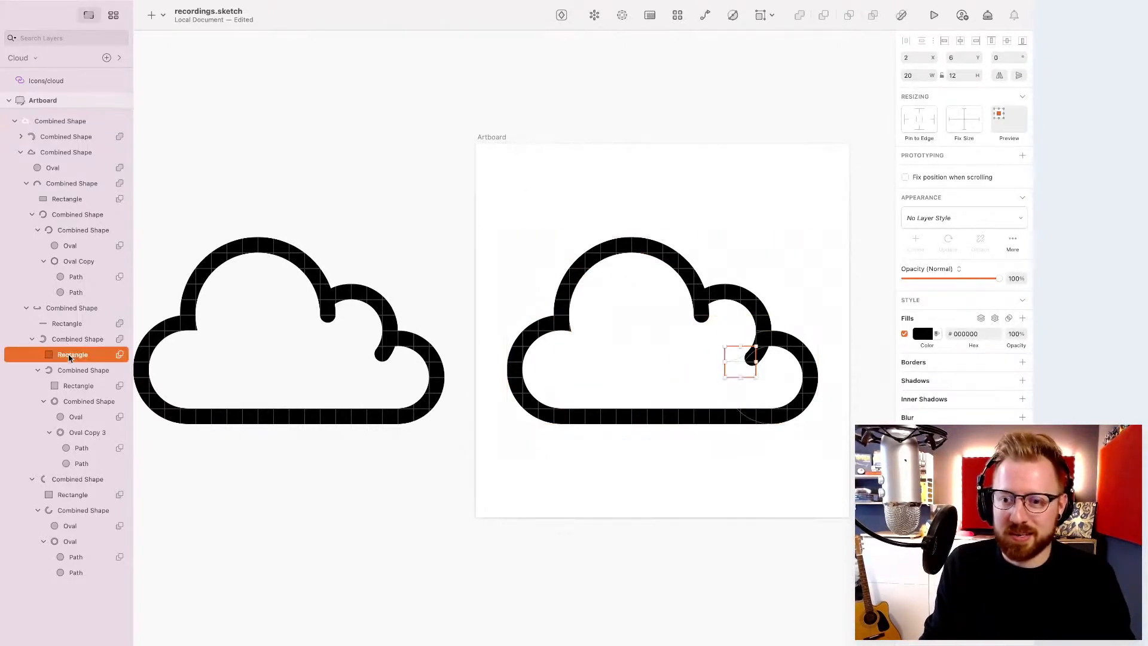
key(Left)
key(Left)
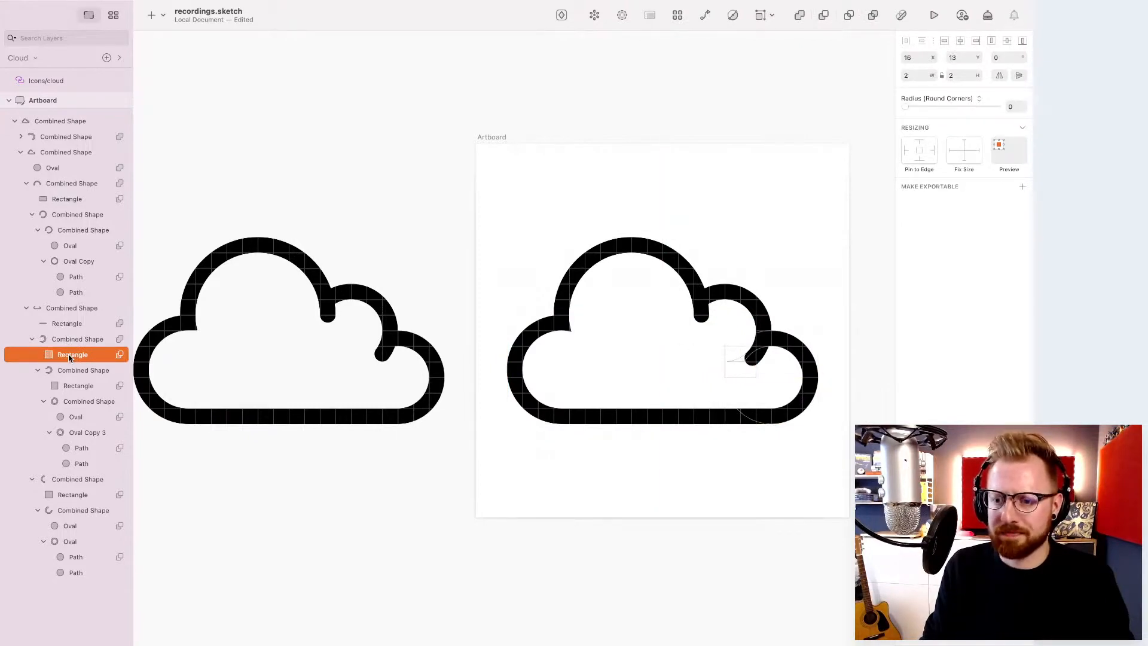
key(Right)
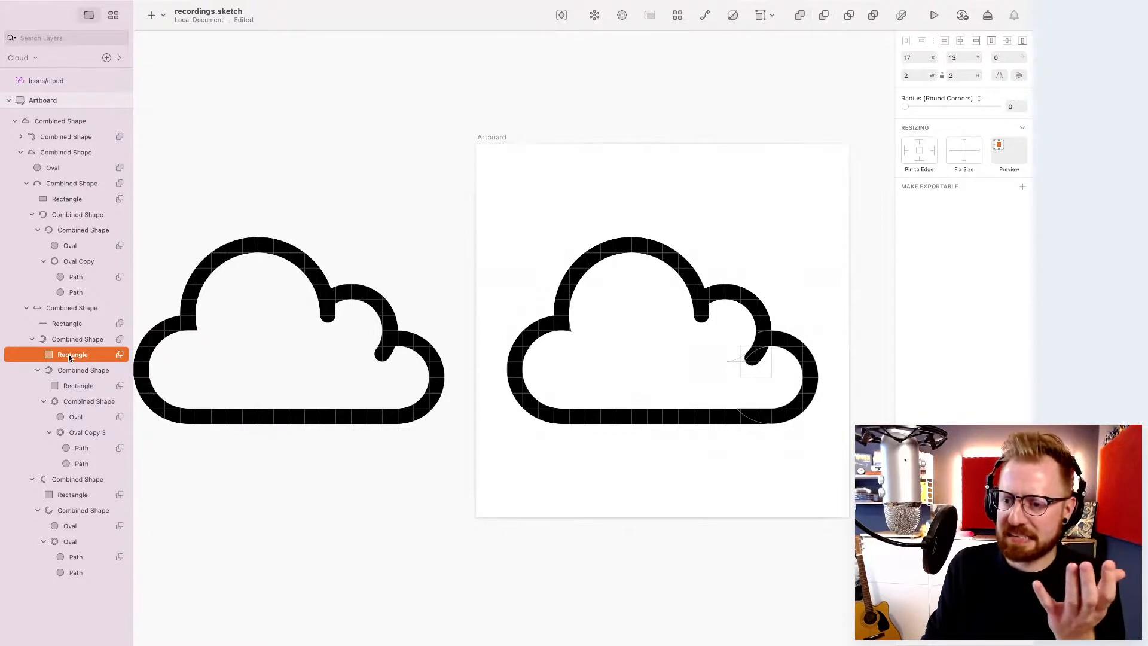
key(Left)
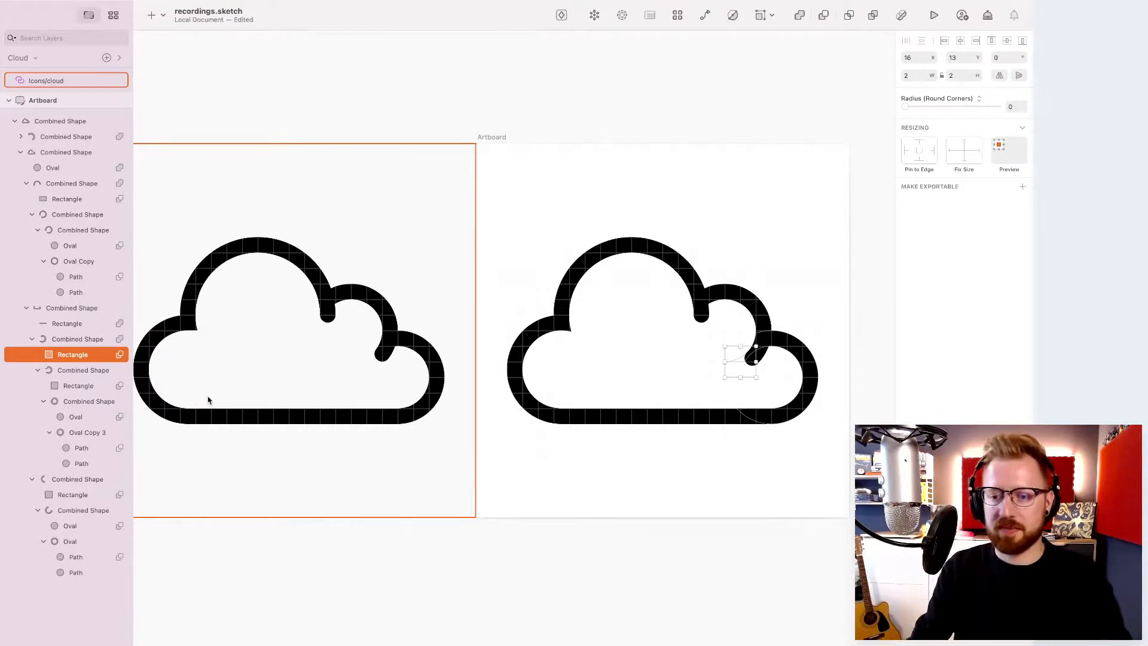
- Expand the remaining nested shapes and flatten the cloud's top-level combined shape into a single layer, down to its paths
click(52, 122)
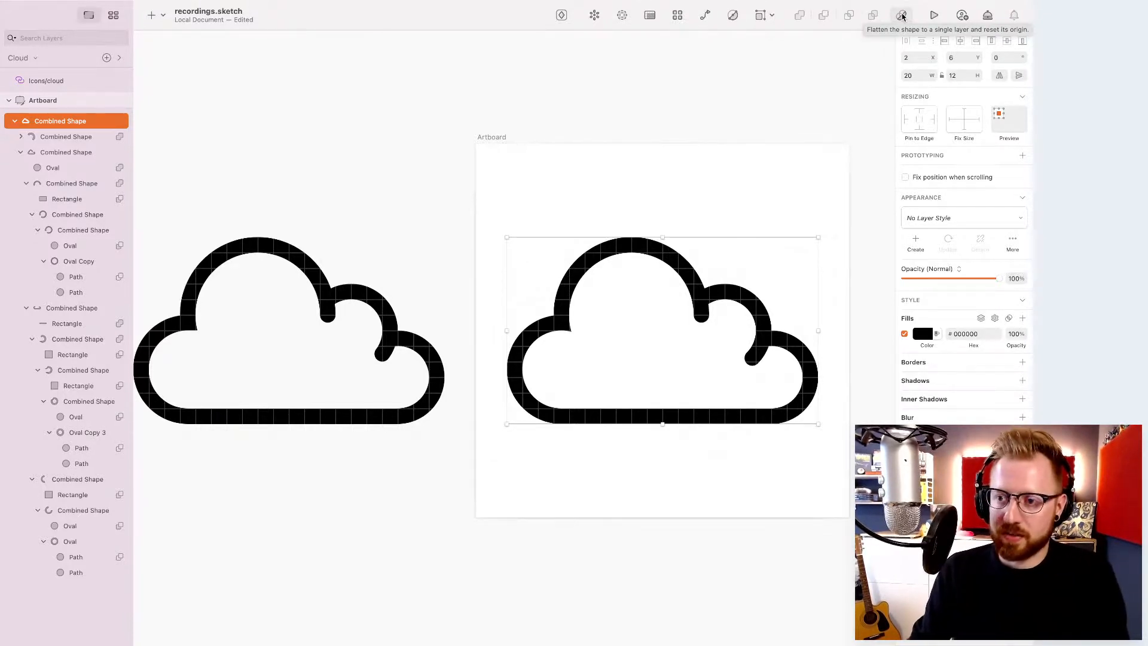
click(21, 136)
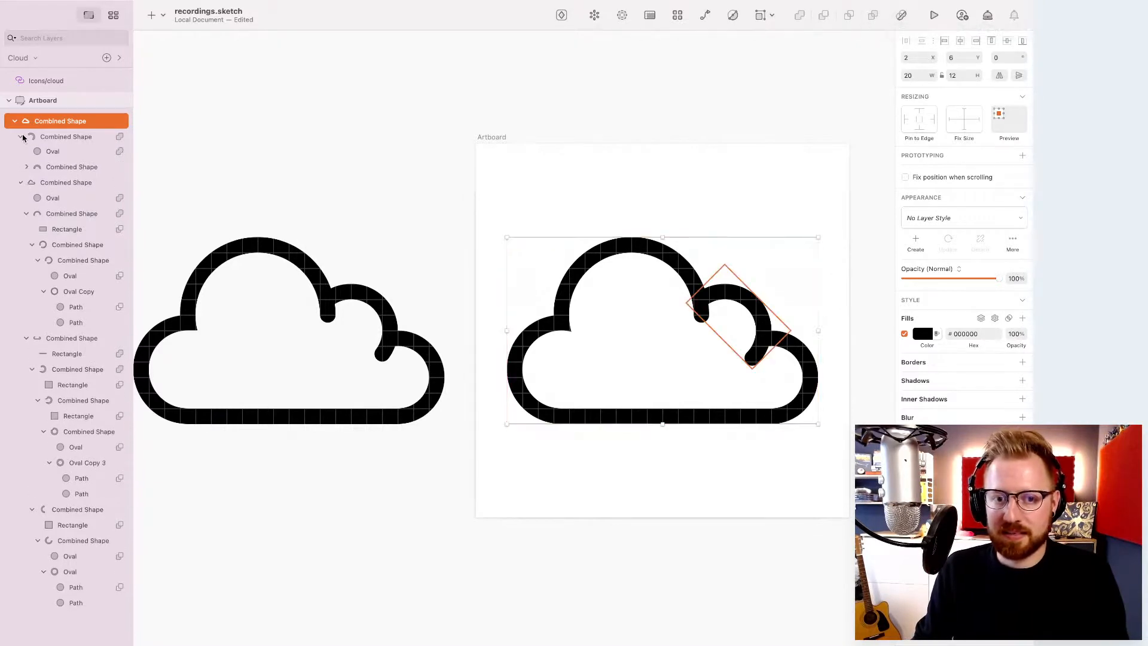
click(26, 167)
click(33, 199)
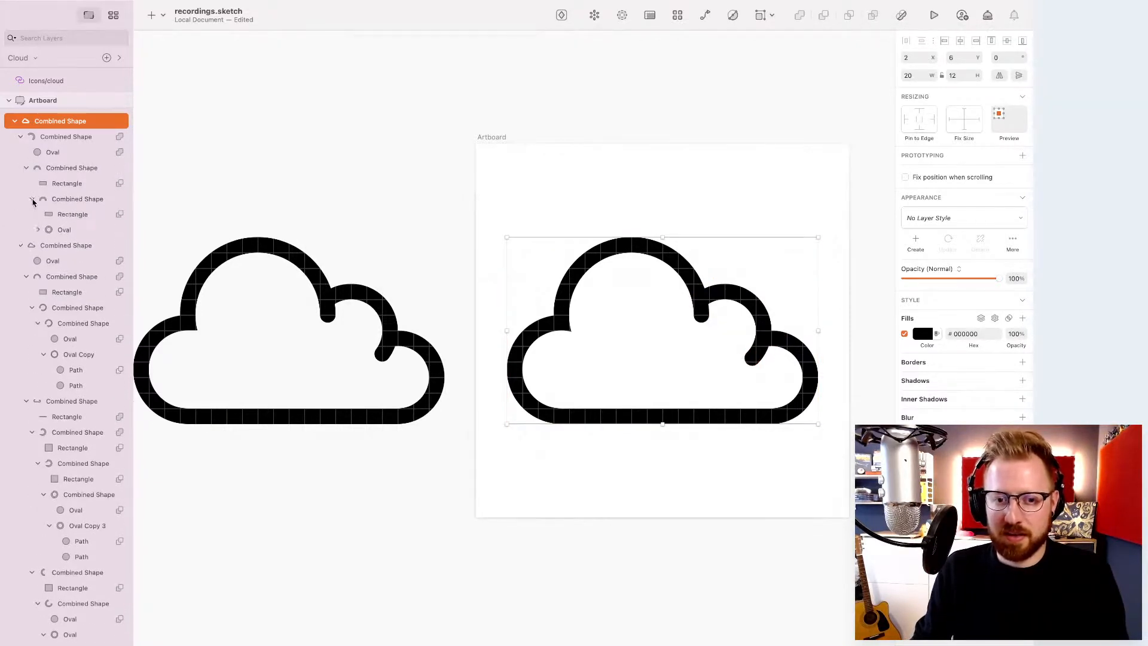
click(37, 230)
scroll(40, 251, down, 1)
scroll(41, 267, up, 2)
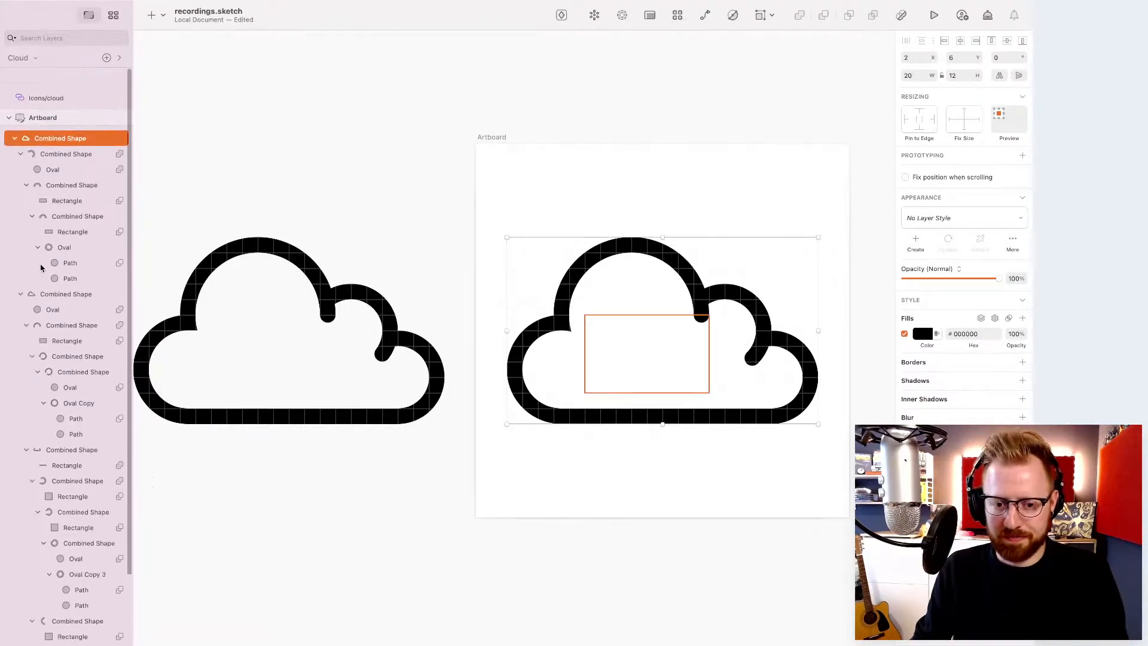
click(903, 20)
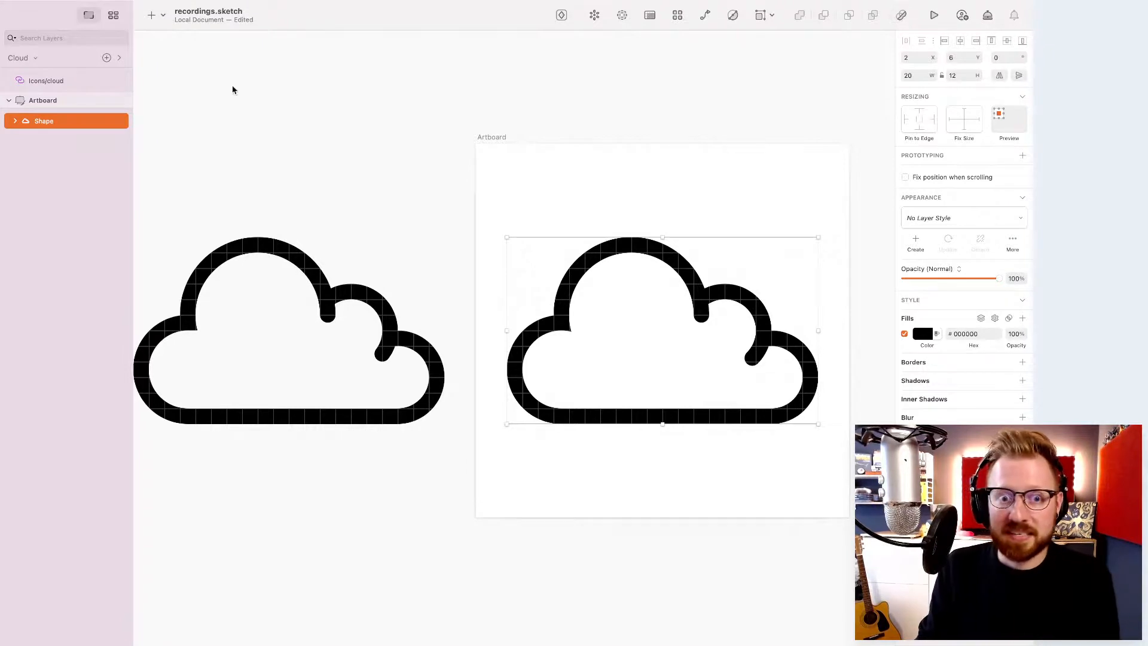
click(15, 122)
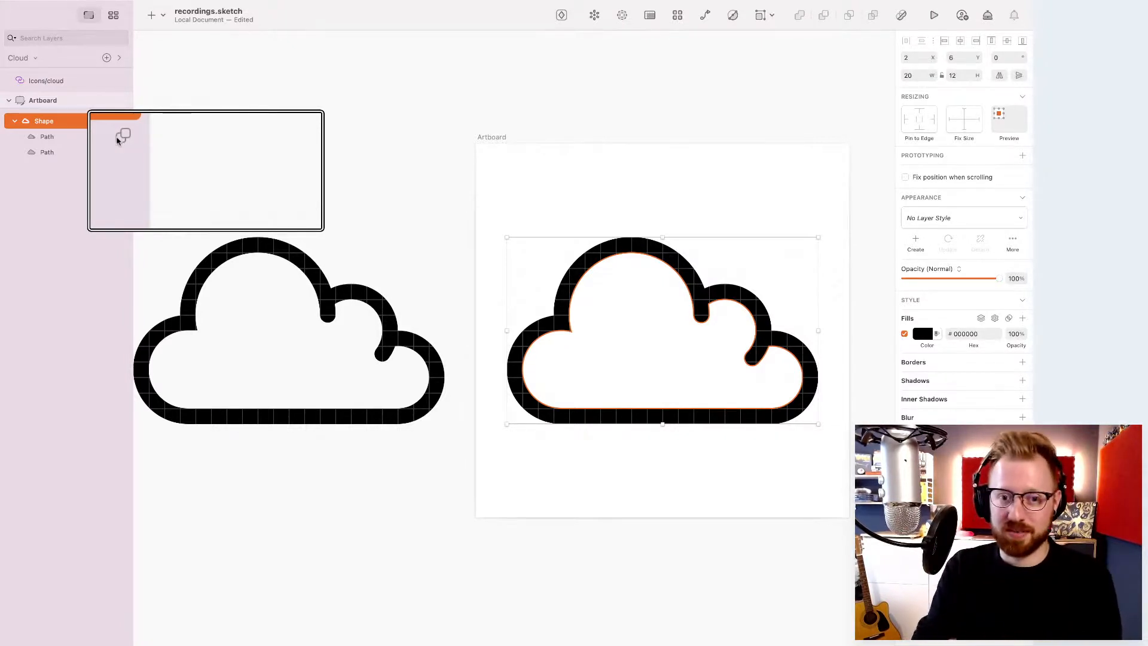
- Nudge the inner cutout path up and down within the flattened cloud and return it to Y 7
click(39, 139)
key(Up)
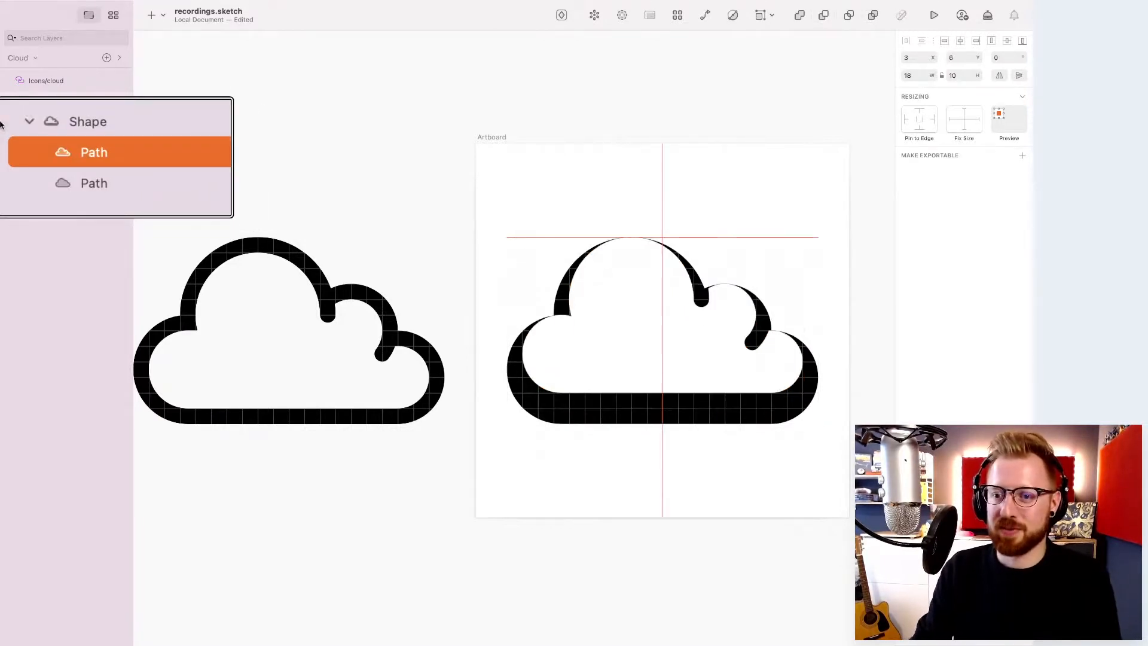
key(Down)
key(Down)
key(Down)
key(Down)
key(Up)
key(Up)
key(Up)
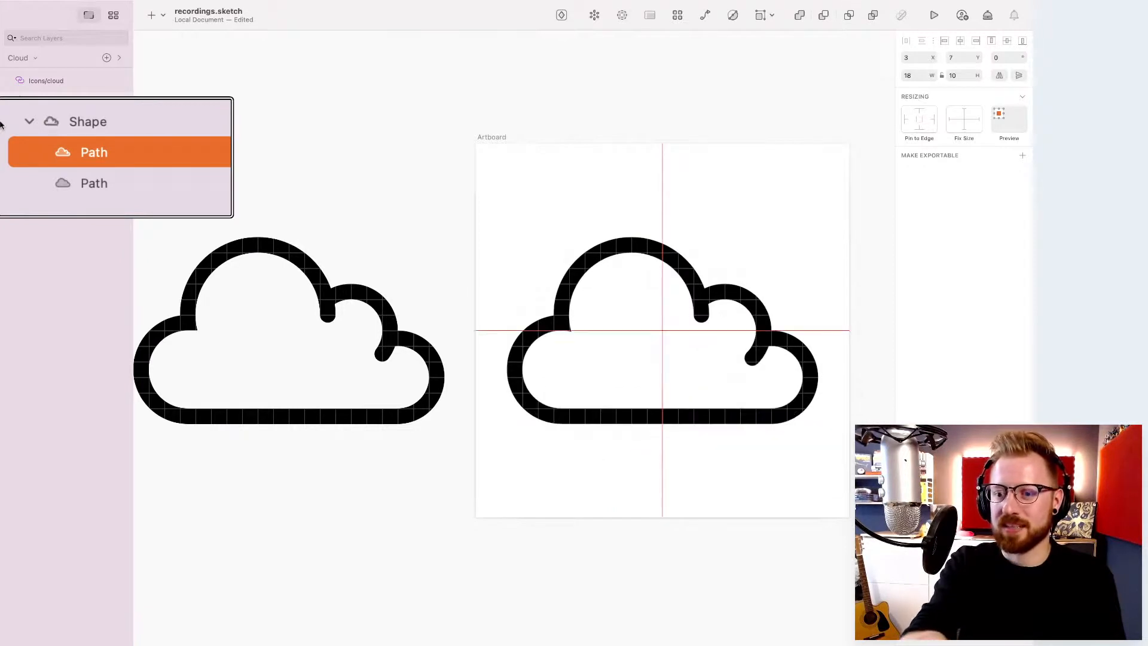
- Move the inner path down to Y 19, fully clear of the outer cloud path
key(Down)
key(Down)
key(Down)
key(Down)
key(Down)
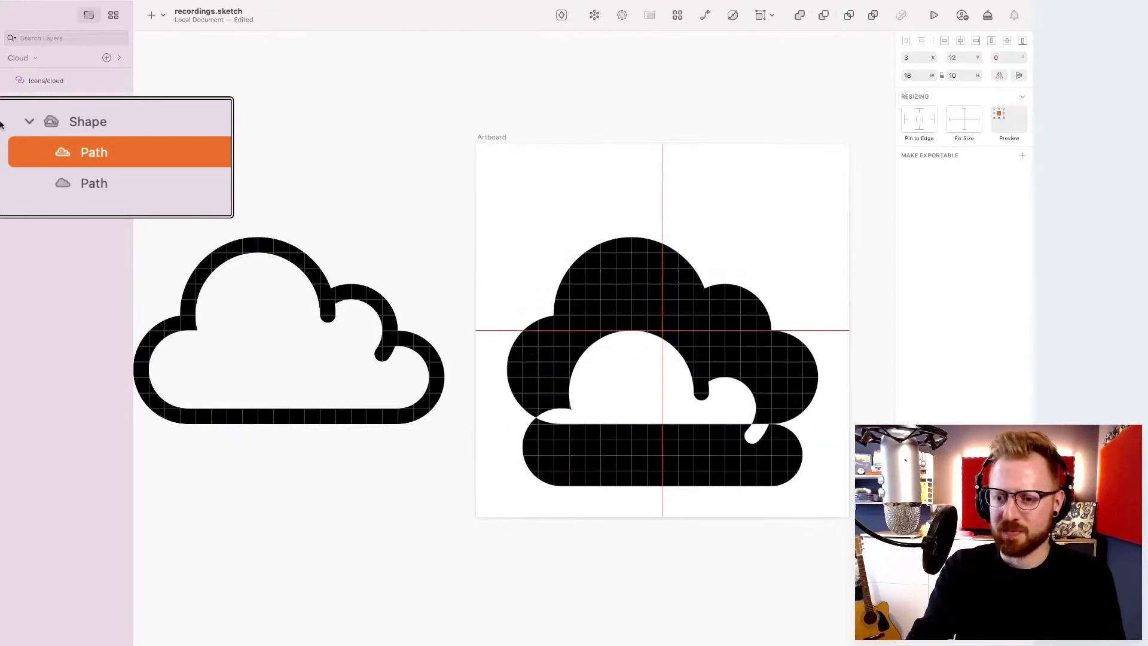
key(Down)
key(Down)
key(Down)
key(Down)
key(Down)
key(Down)
key(Down)
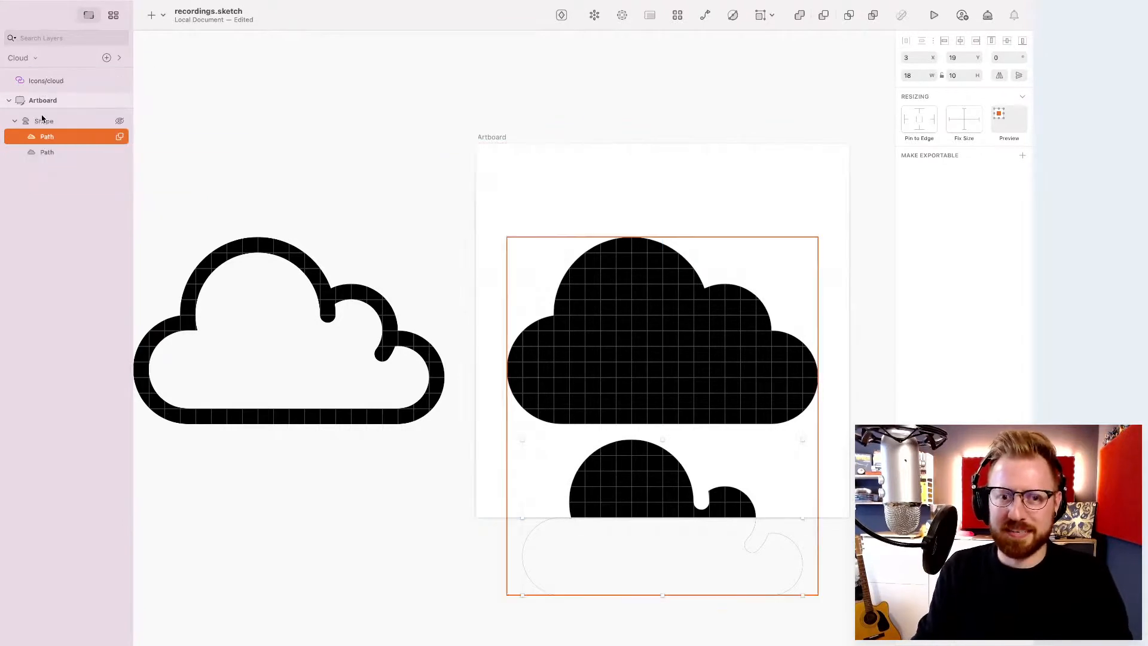
- Move the whole flattened shape up to Y 0 so both cloud paths fit on the artboard
click(43, 121)
key(Up)
key(Up)
key(Up)
key(Up)
key(Up)
key(Up)
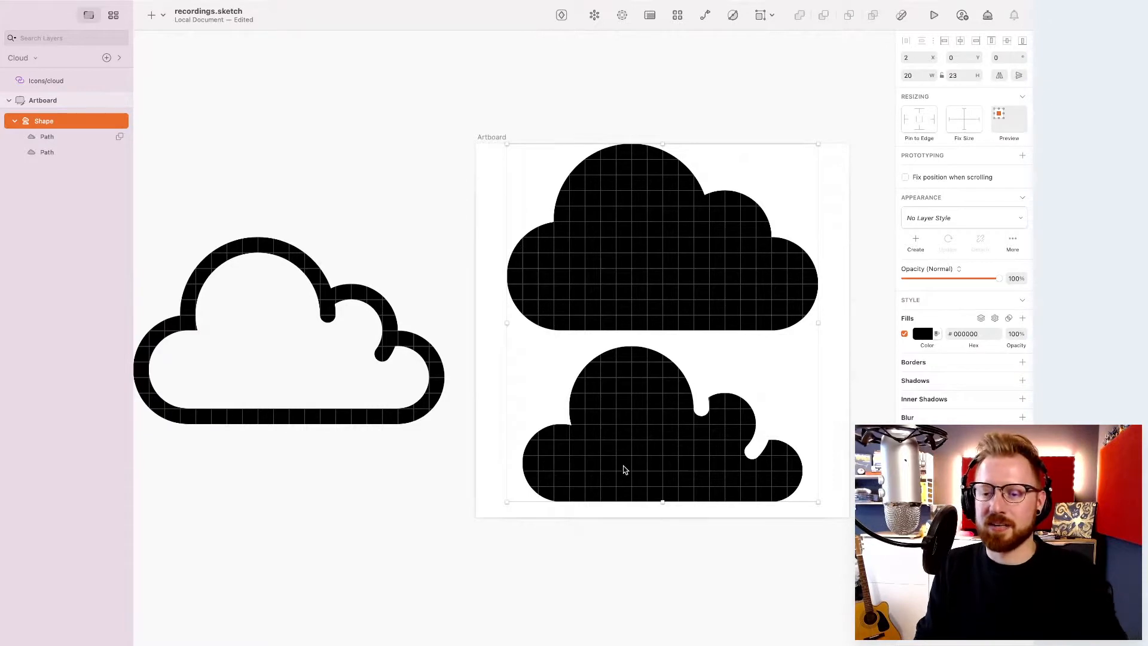
- Move the inner path up until it sits centered inside the outer cloud path, forming an even outline
click(70, 137)
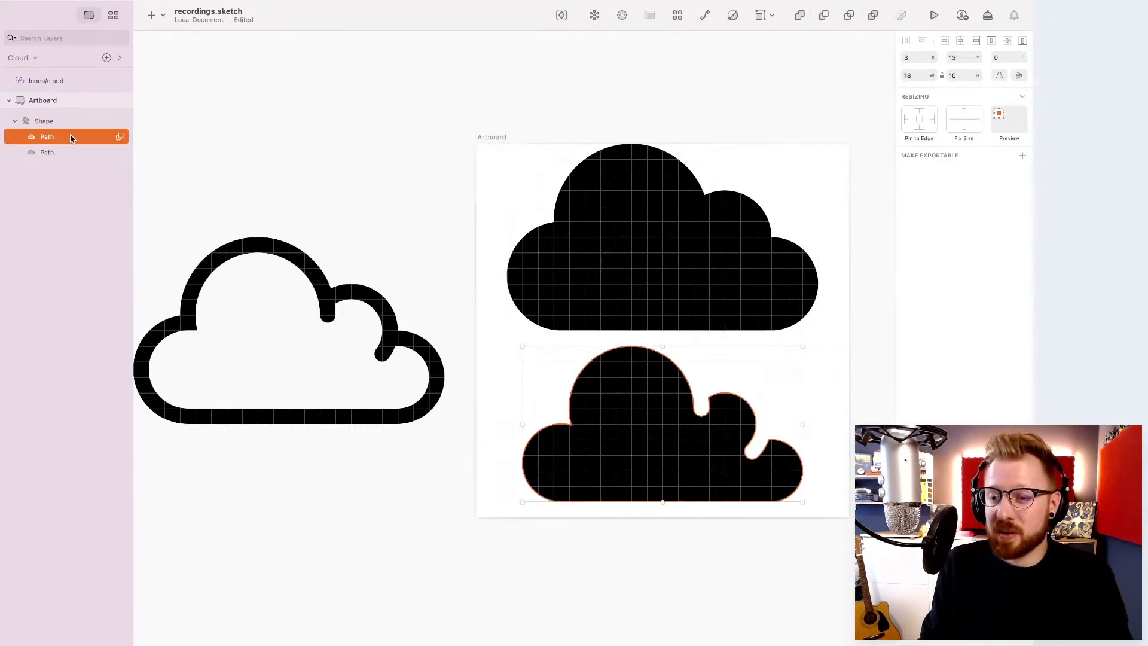
key(Up)
key(Up)
key(Up)
key(Up)
key(Up)
key(Up)
key(Up)
key(Up)
key(Up)
key(Up)
key(Up)
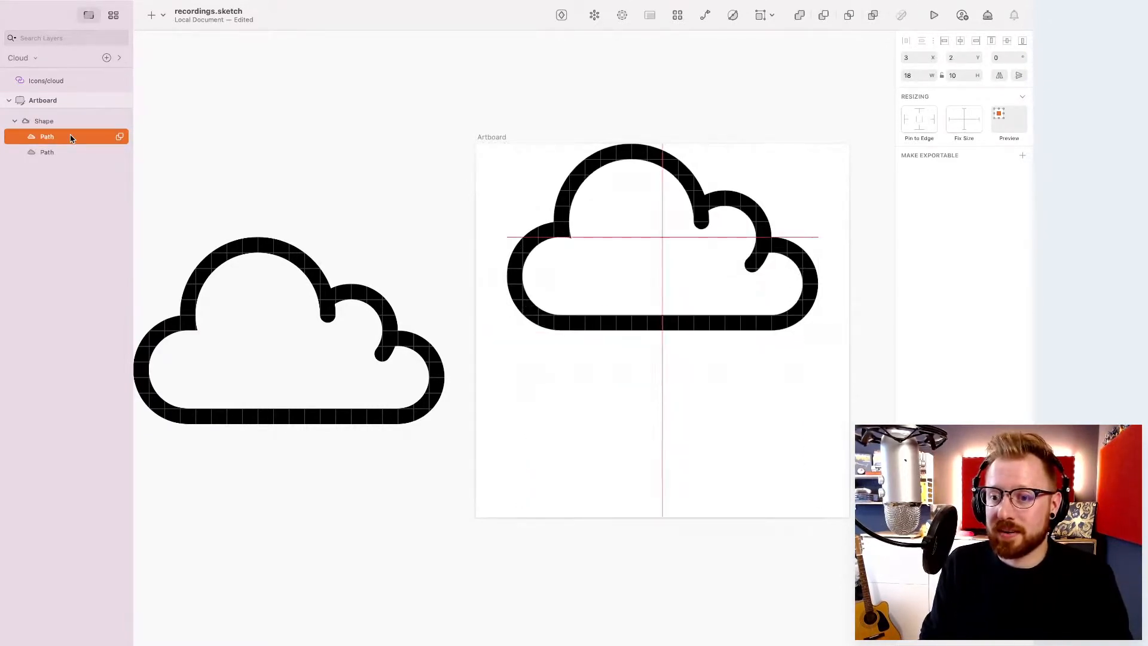
- Shift the inner path around inside the outer cloud in single-unit moves and return it to X 3, Y 1
key(Up)
key(Up)
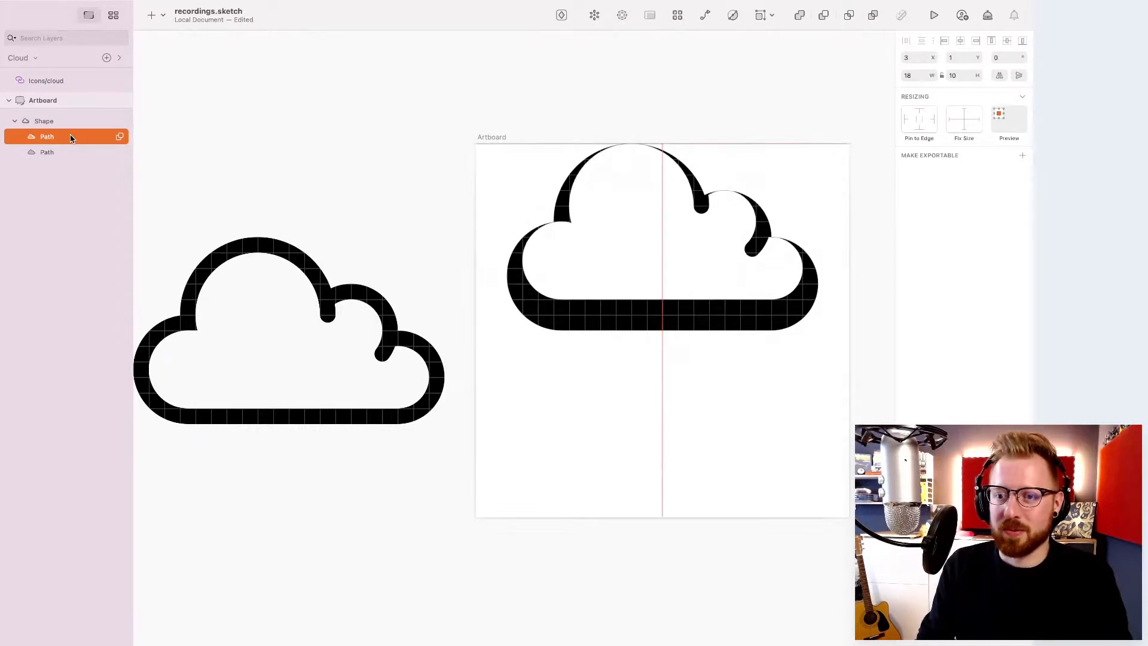
key(Left)
key(Down)
key(Right)
key(Up)
key(Left)
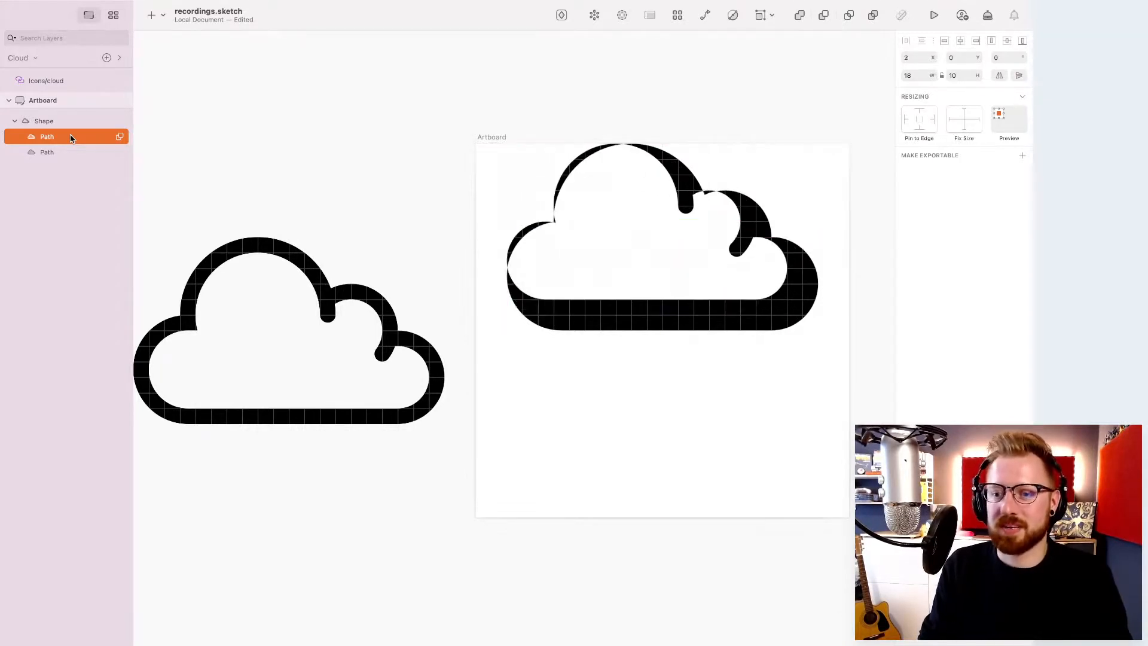
key(Down)
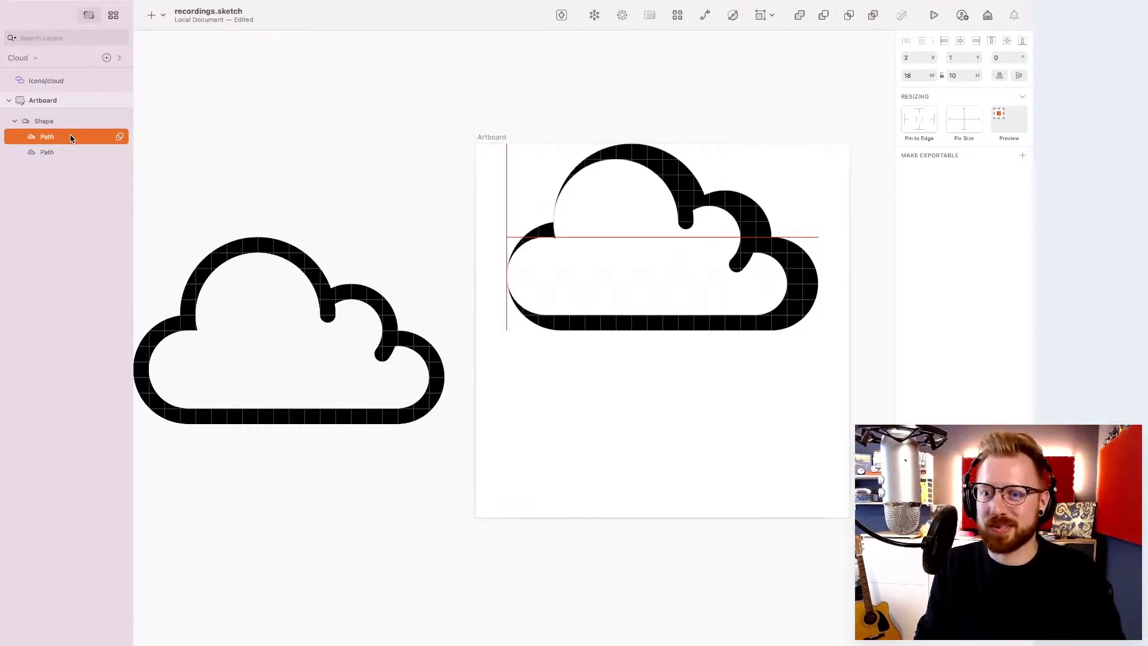
key(Right)
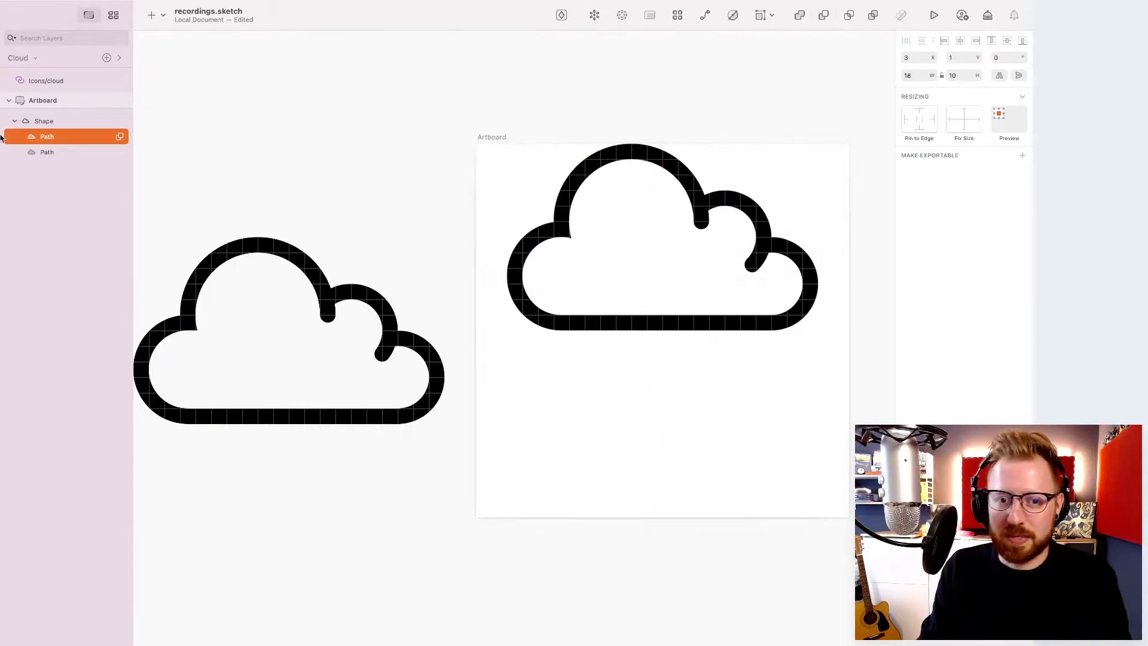
- Check the artboard's SVG export preview, and move the whole flattened cloud shape down to Y 6
click(40, 121)
click(498, 137)
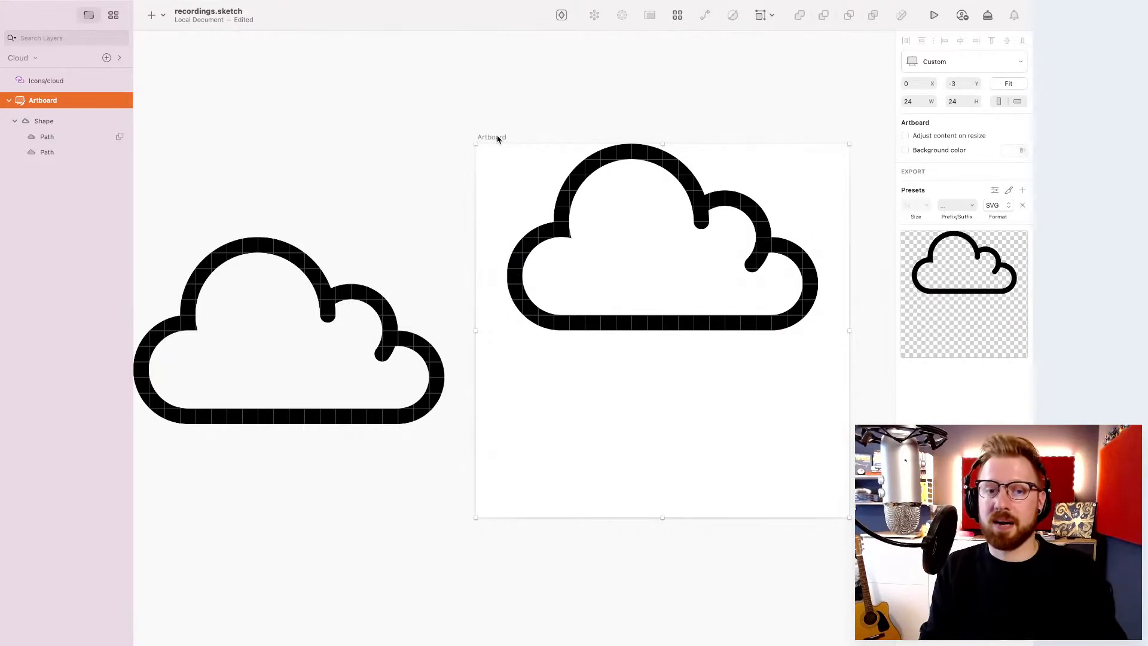
click(50, 121)
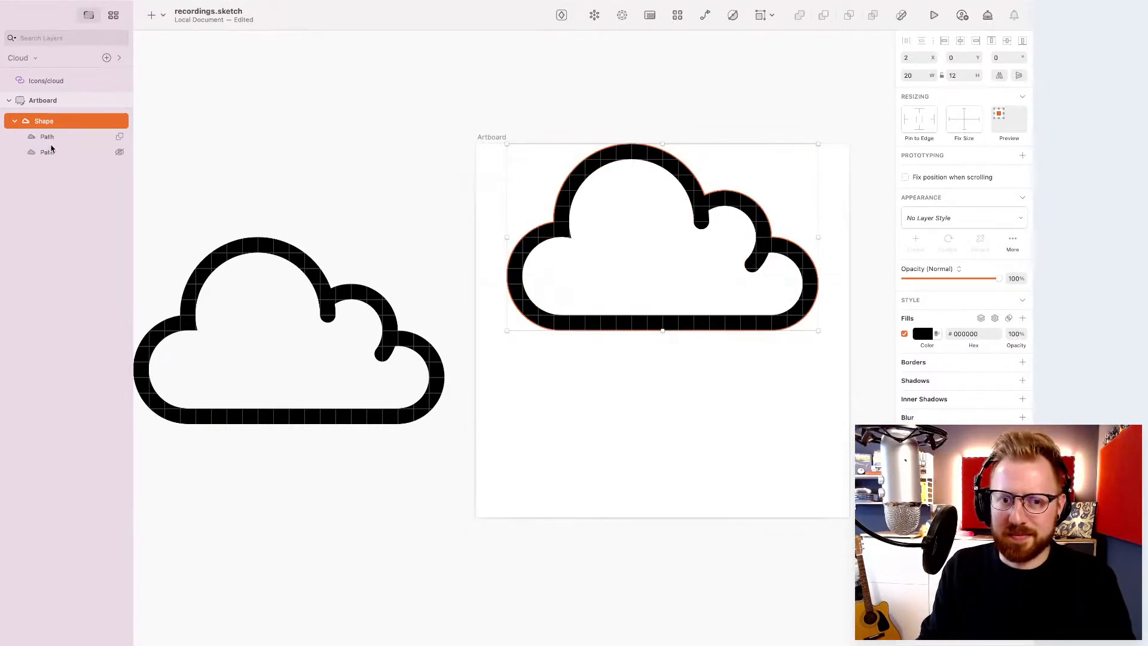
key(Down)
key(Down)
key(Down)
key(Down)
key(Down)
key(Down)
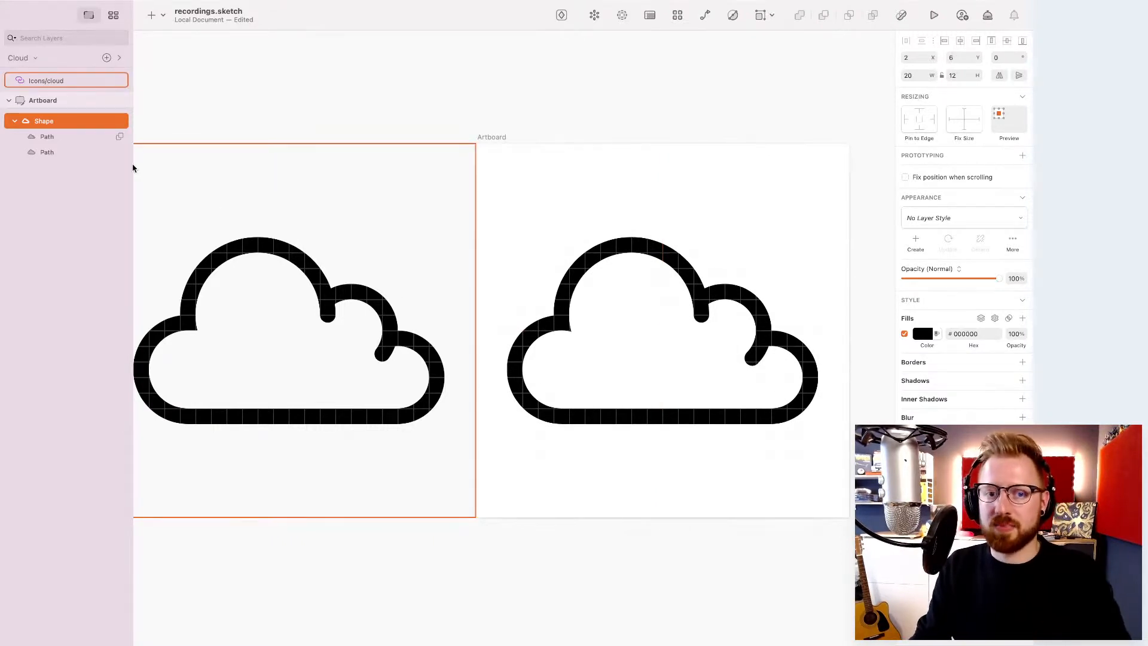
- Delete the inner path from the flattened shape and give the solid cloud a red-to-blue linear gradient fill
click(70, 137)
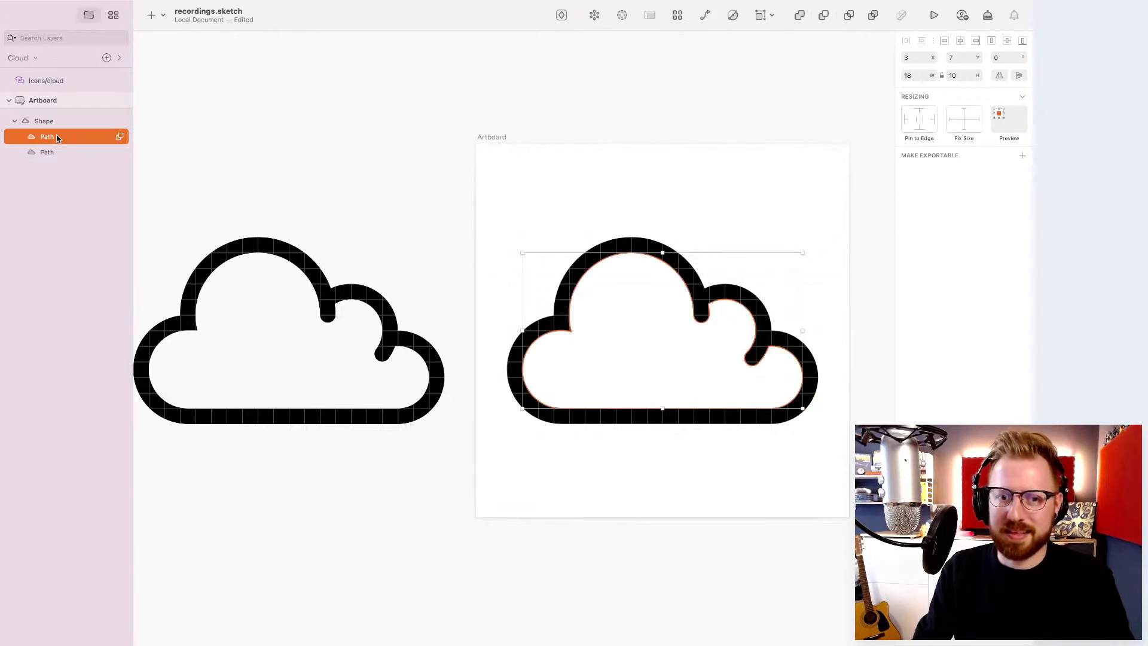
key(Delete)
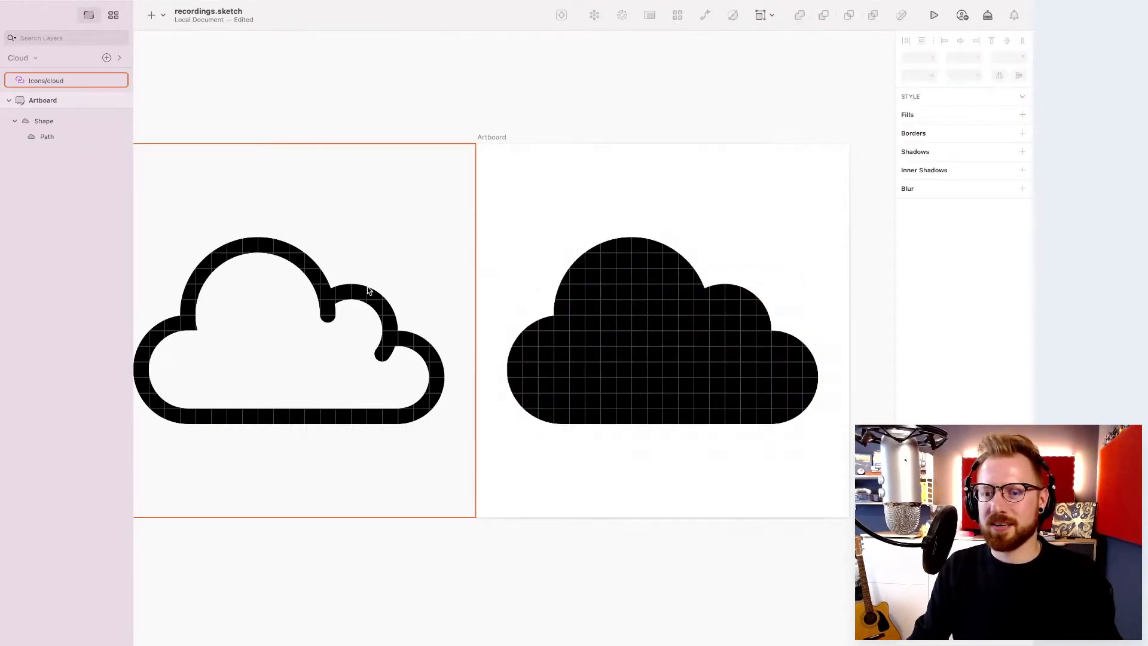
click(641, 312)
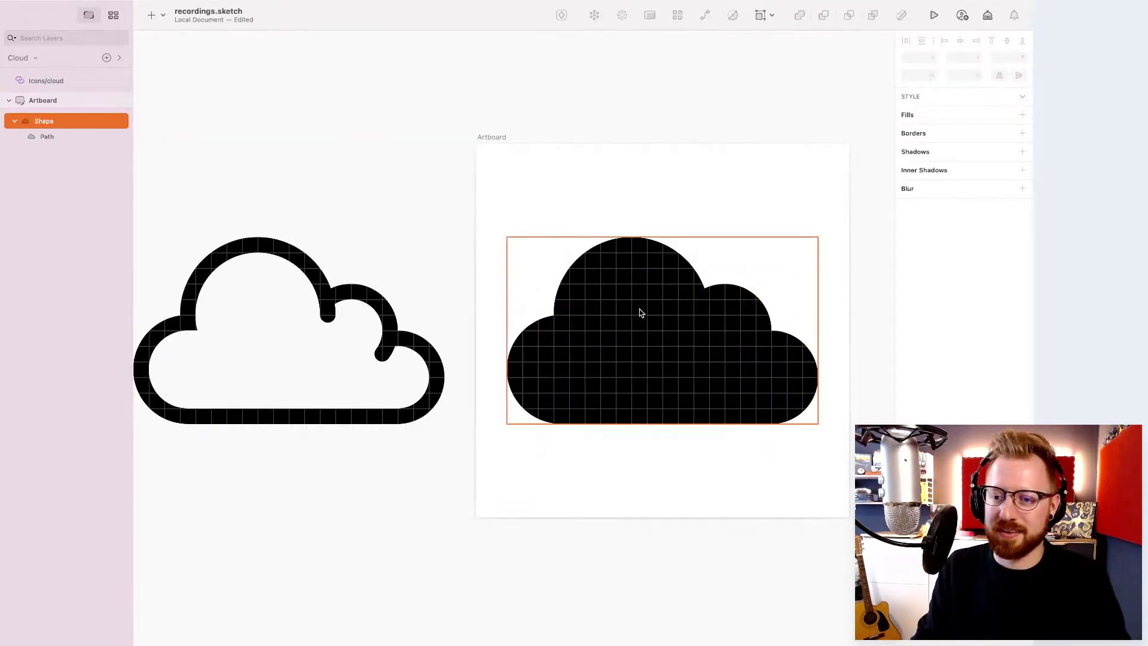
click(924, 334)
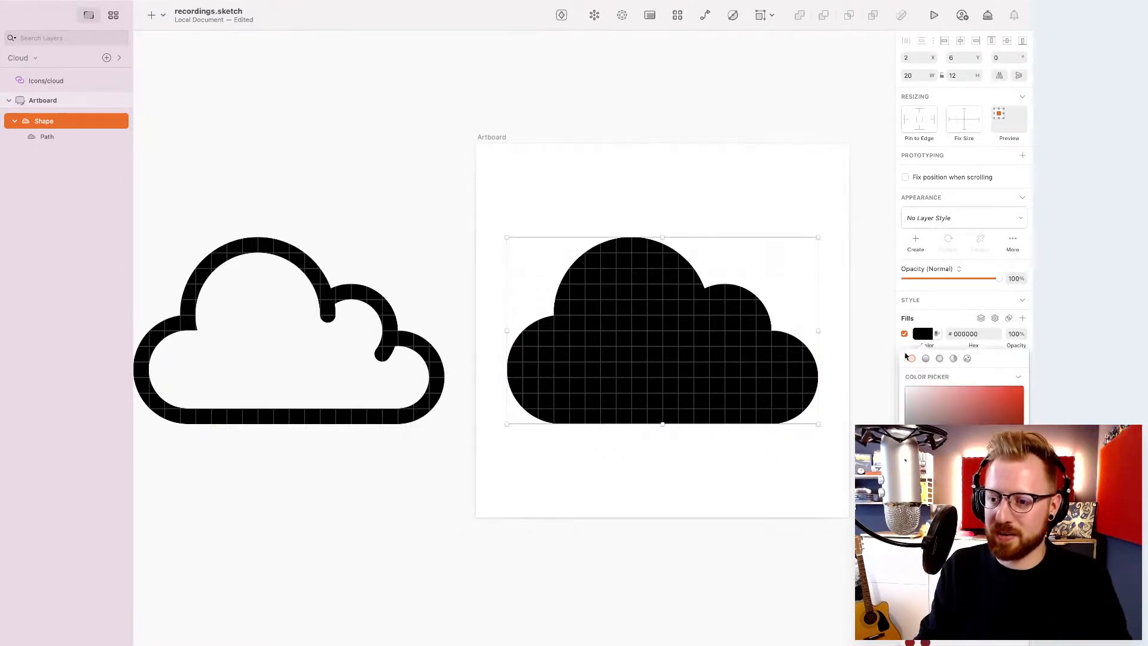
click(926, 358)
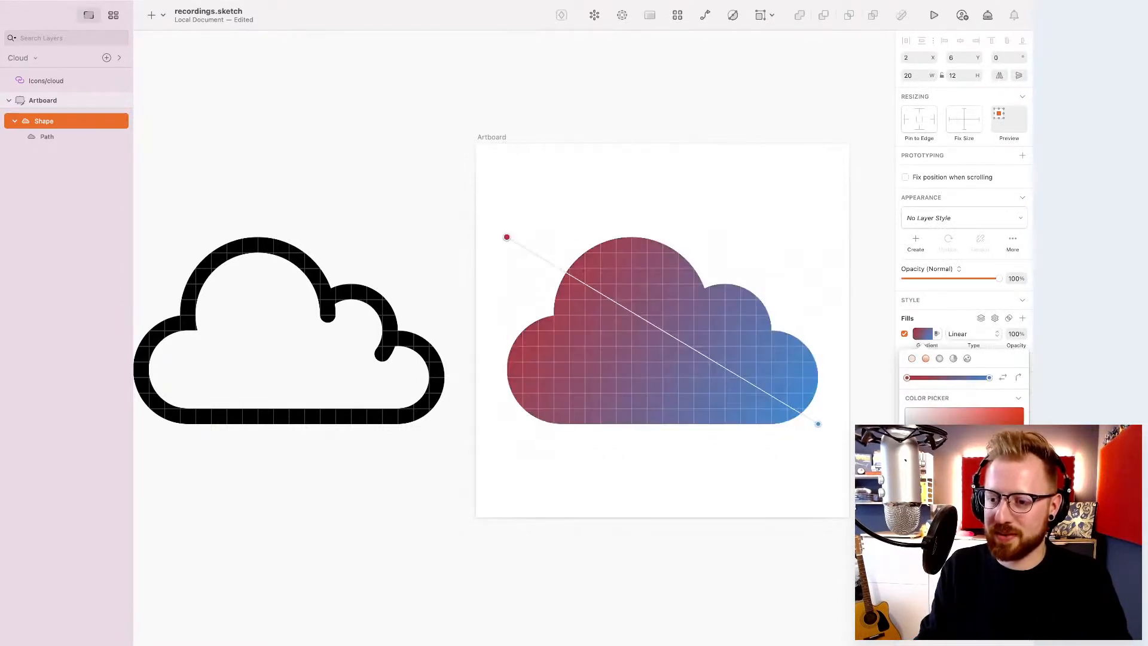
click(929, 338)
click(771, 206)
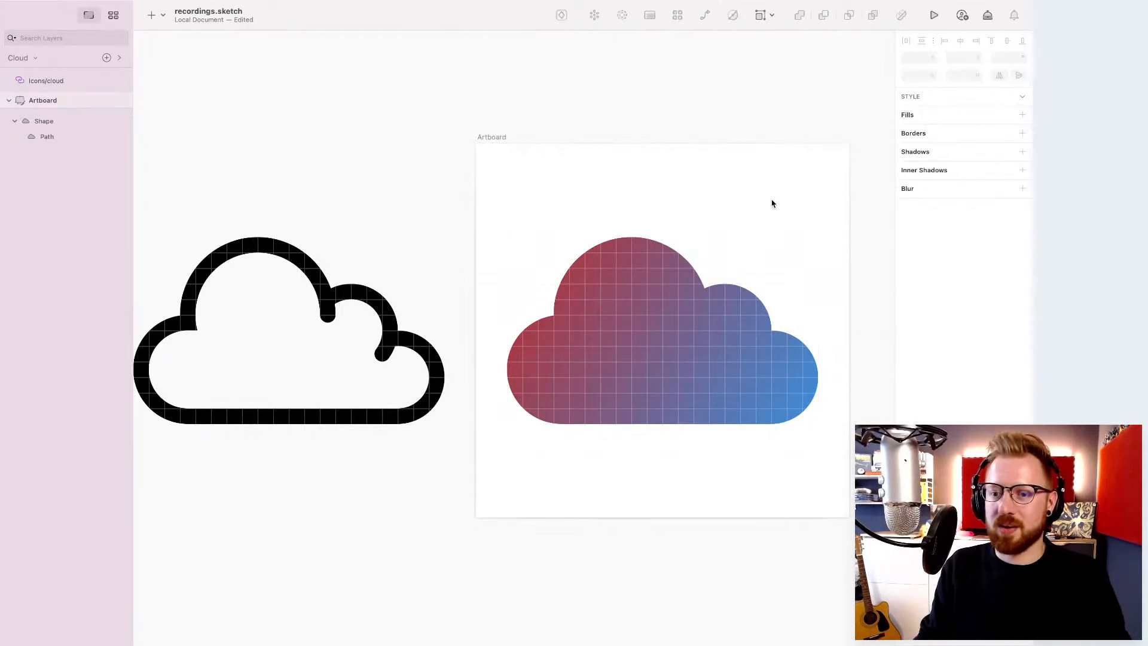
- Undo the gradient fill and the deletion of the inner path
key(super+z)
key(super+z)
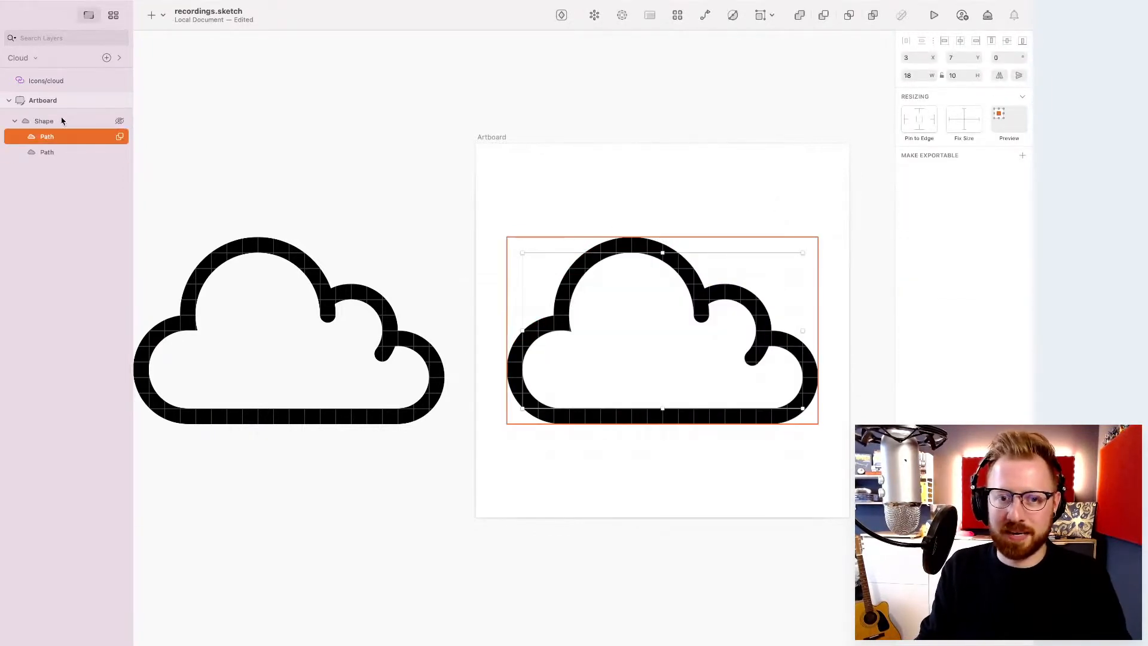
- Give the outlined cloud shape a solid red fill after trying a red-to-blue linear gradient on it
click(642, 270)
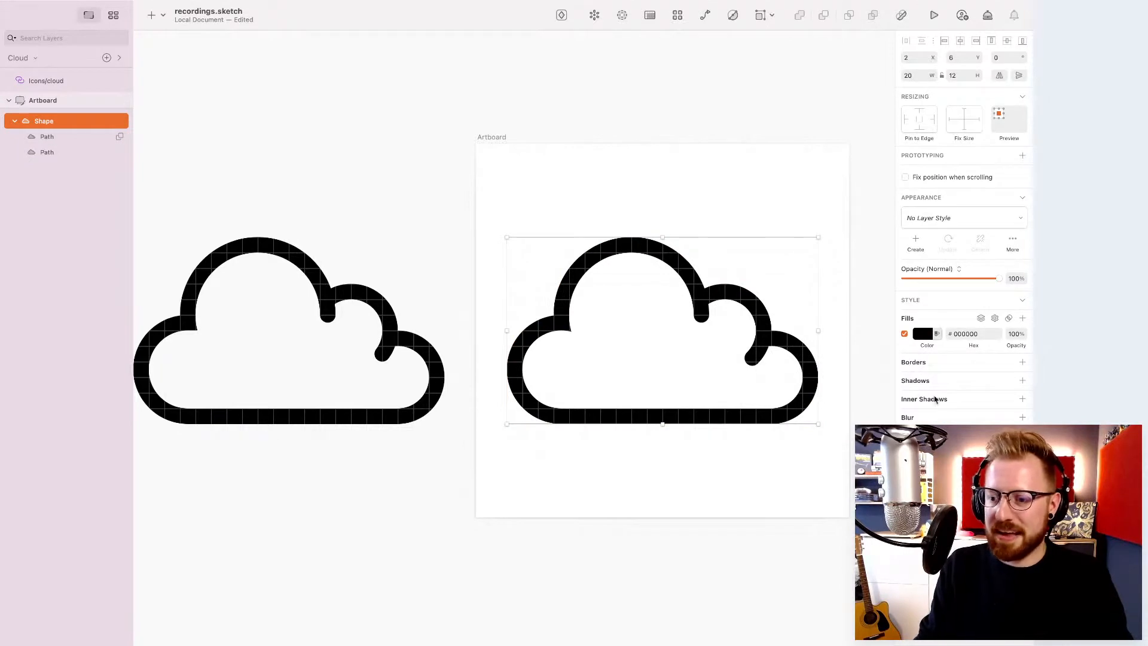
click(922, 333)
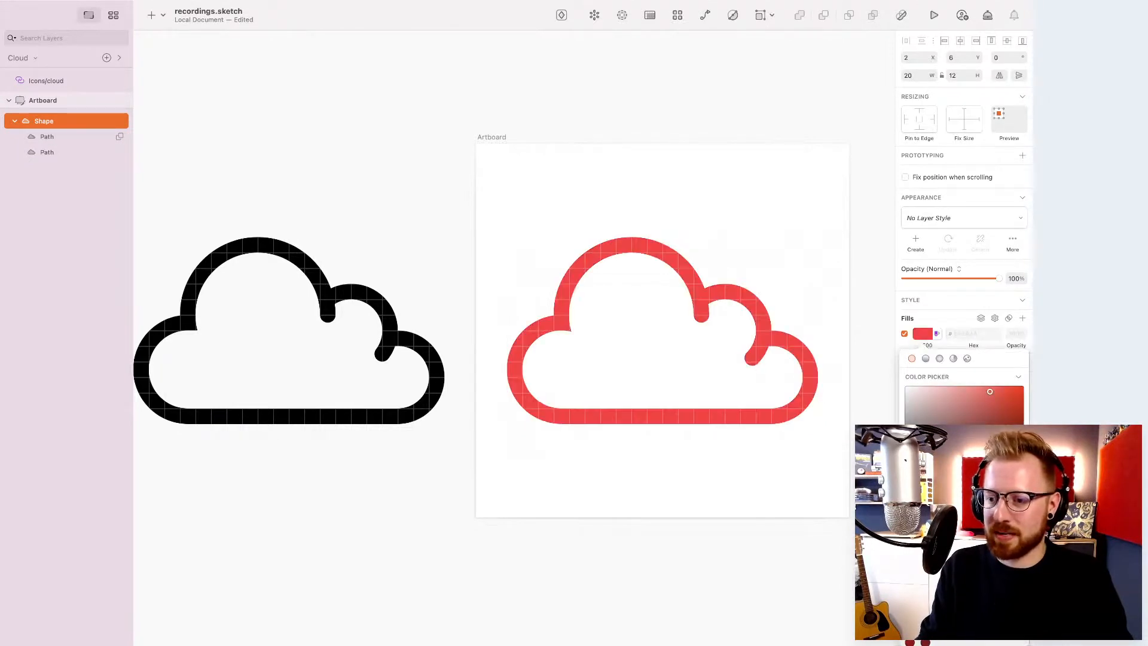
click(925, 358)
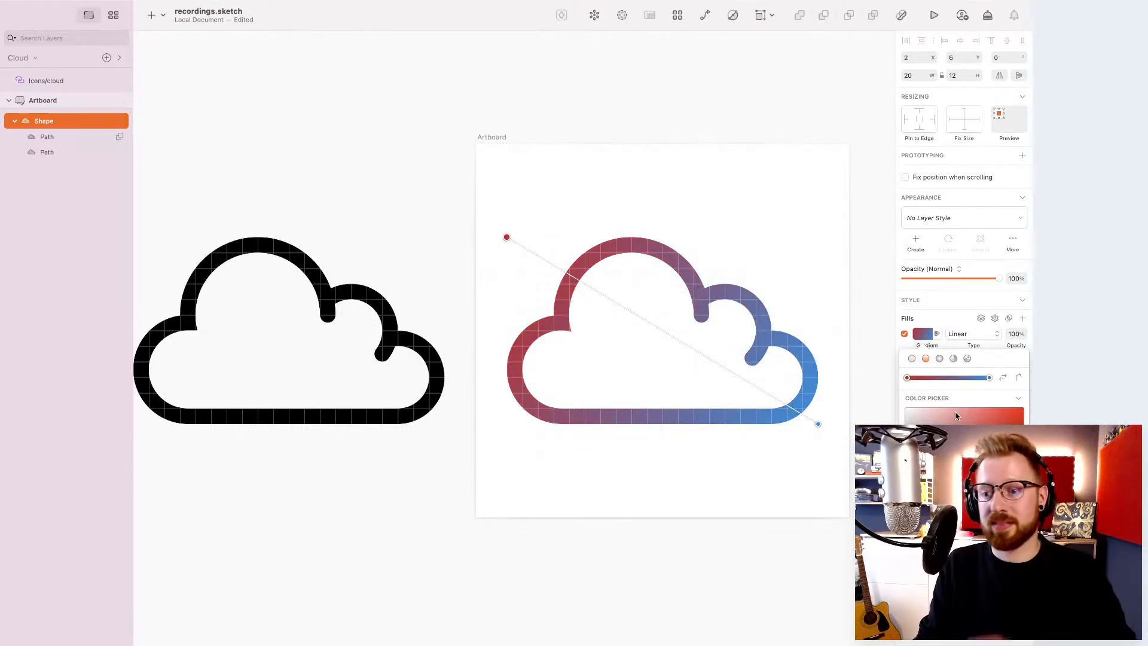
click(911, 358)
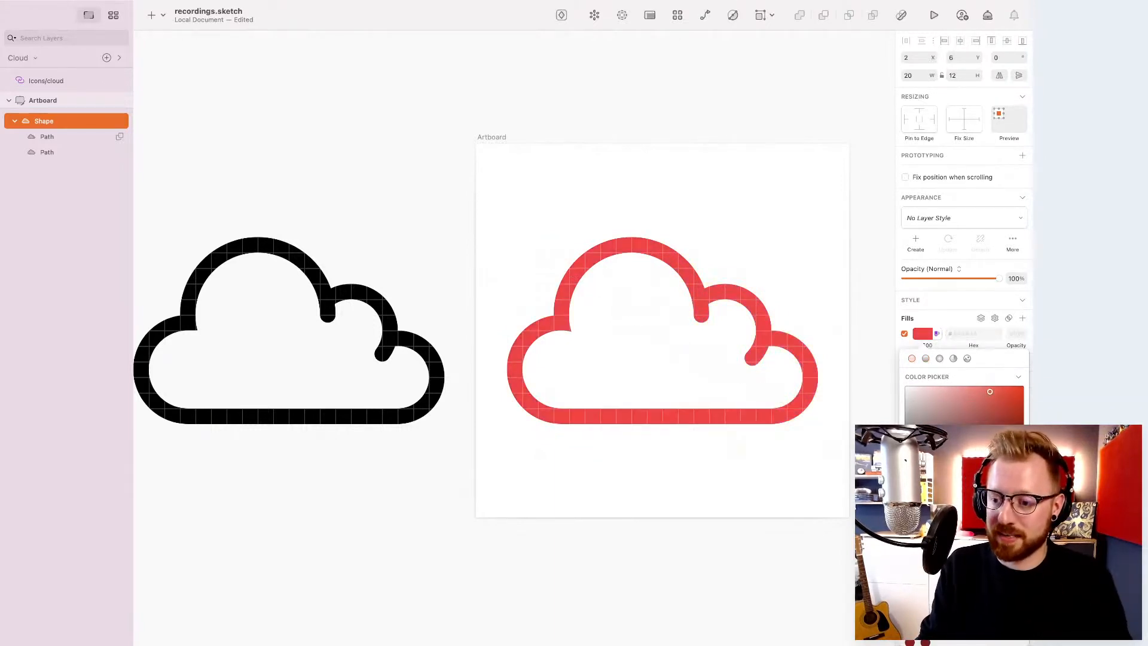
- Set the outlined cloud shape's fill back to solid black, 000000
scroll(964, 508, down, 2)
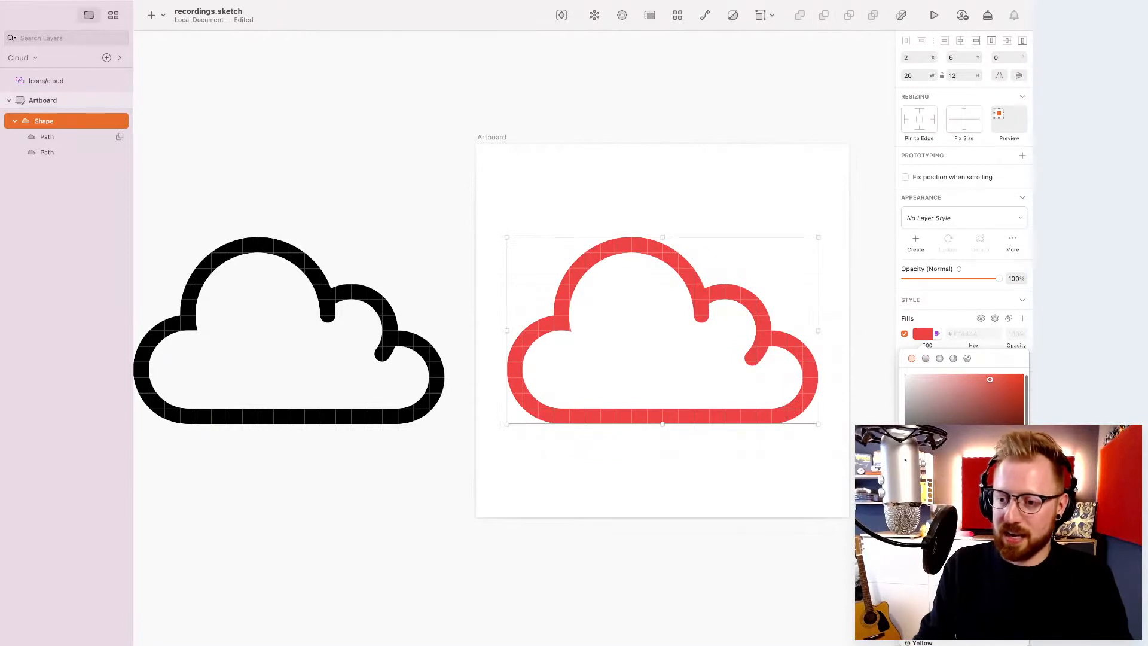
click(905, 460)
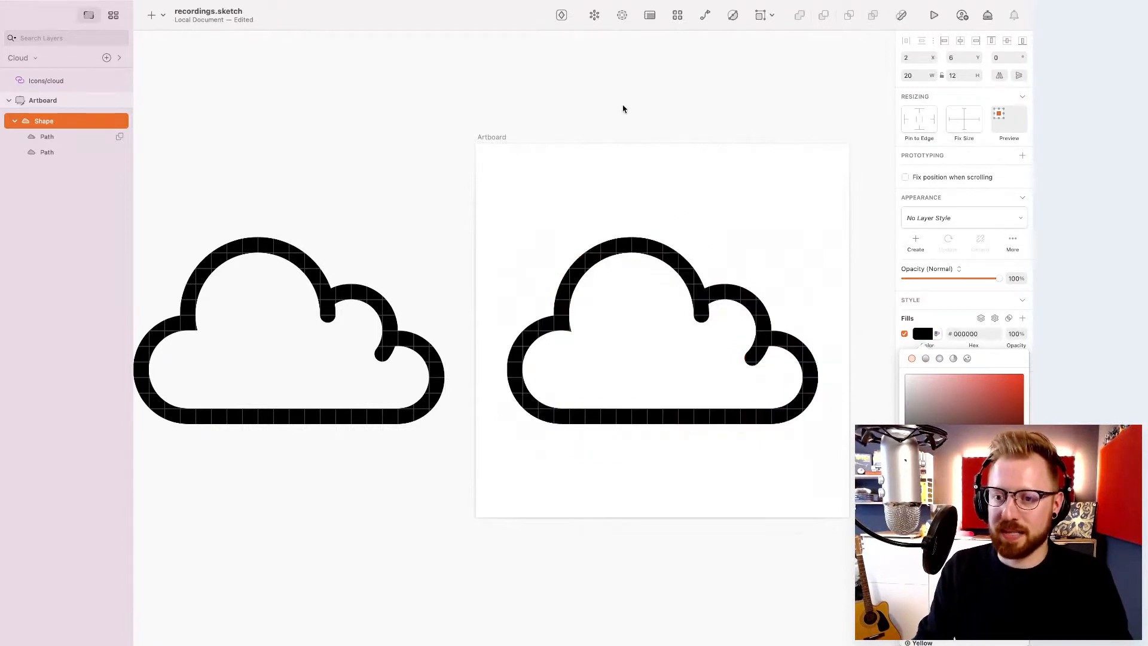
key(Escape)
- Rename the artboard holding the flattened cloud shape as cloud
double_click(482, 137)
text(cloud)
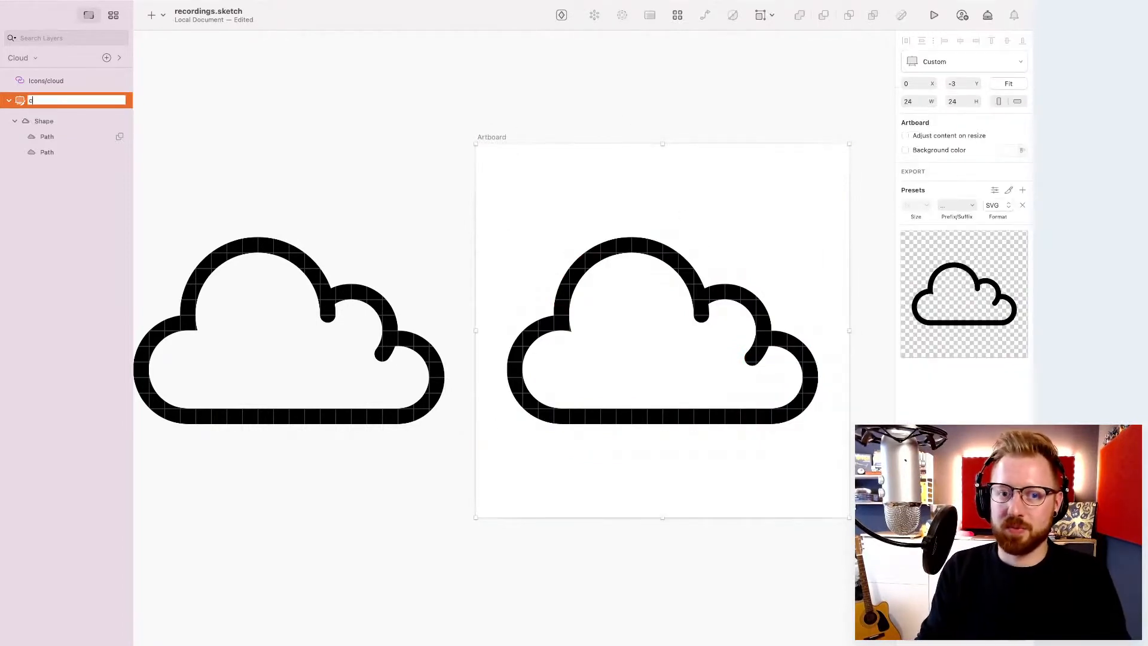
key(Return)
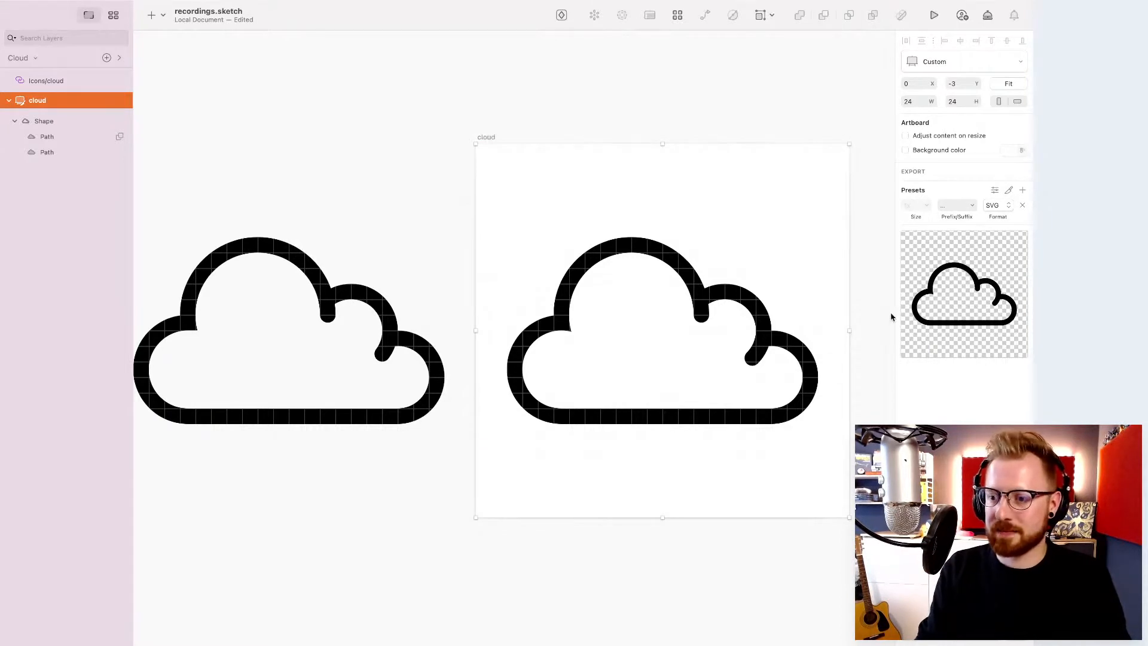
- Select the cloud artboard again and switch to another open application
click(790, 129)
click(496, 137)
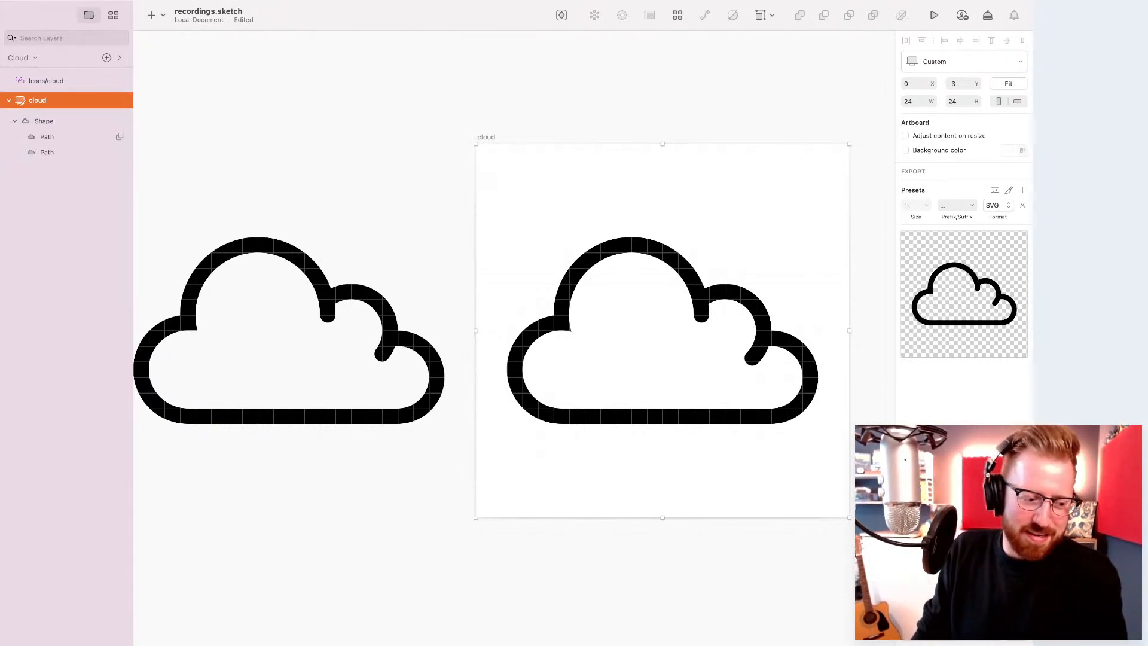
key(super+Tab)
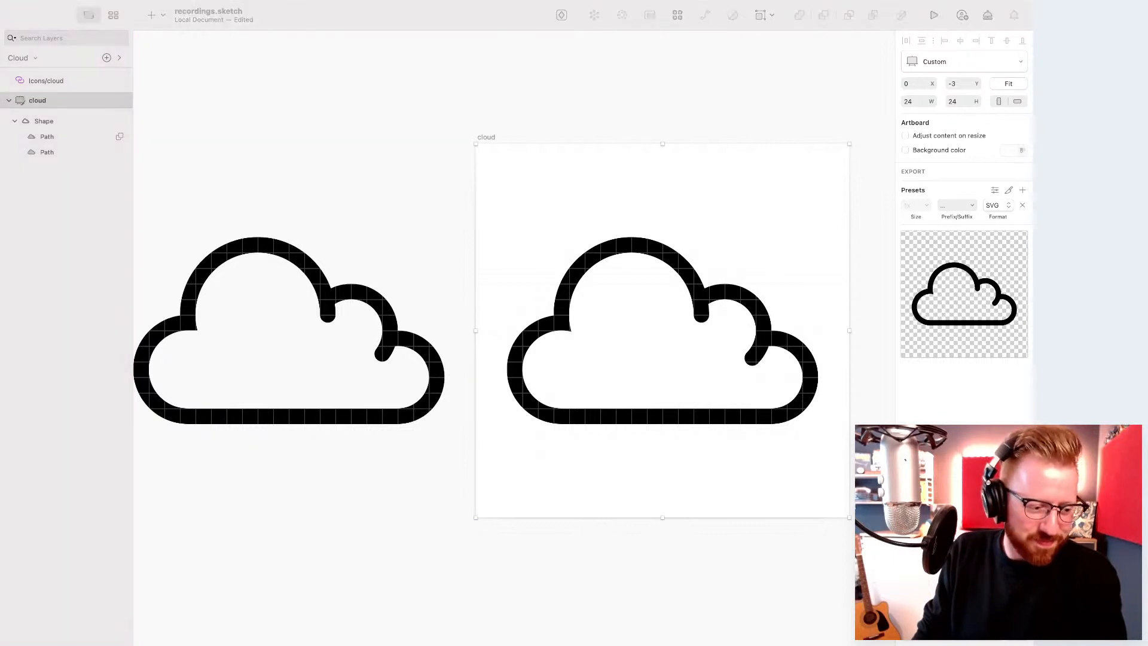